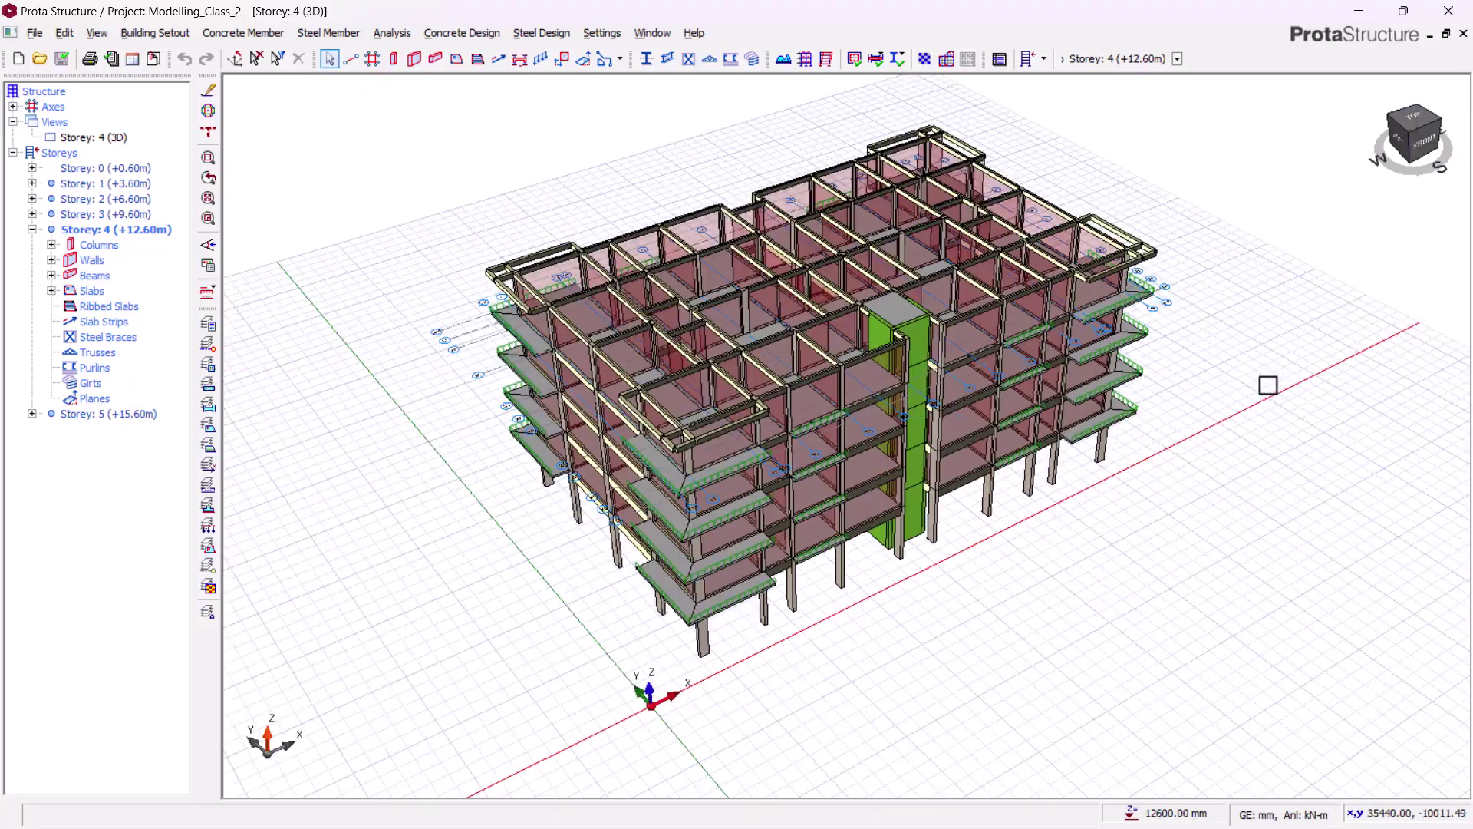
pyautogui.moveTo(1113, 438); pyautogui.dragTo(1151, 541, button='middle')
pyautogui.rightClick(789, 384)
pyautogui.scroll(2, 749, 372)
pyautogui.scroll(-2, 1178, 586)
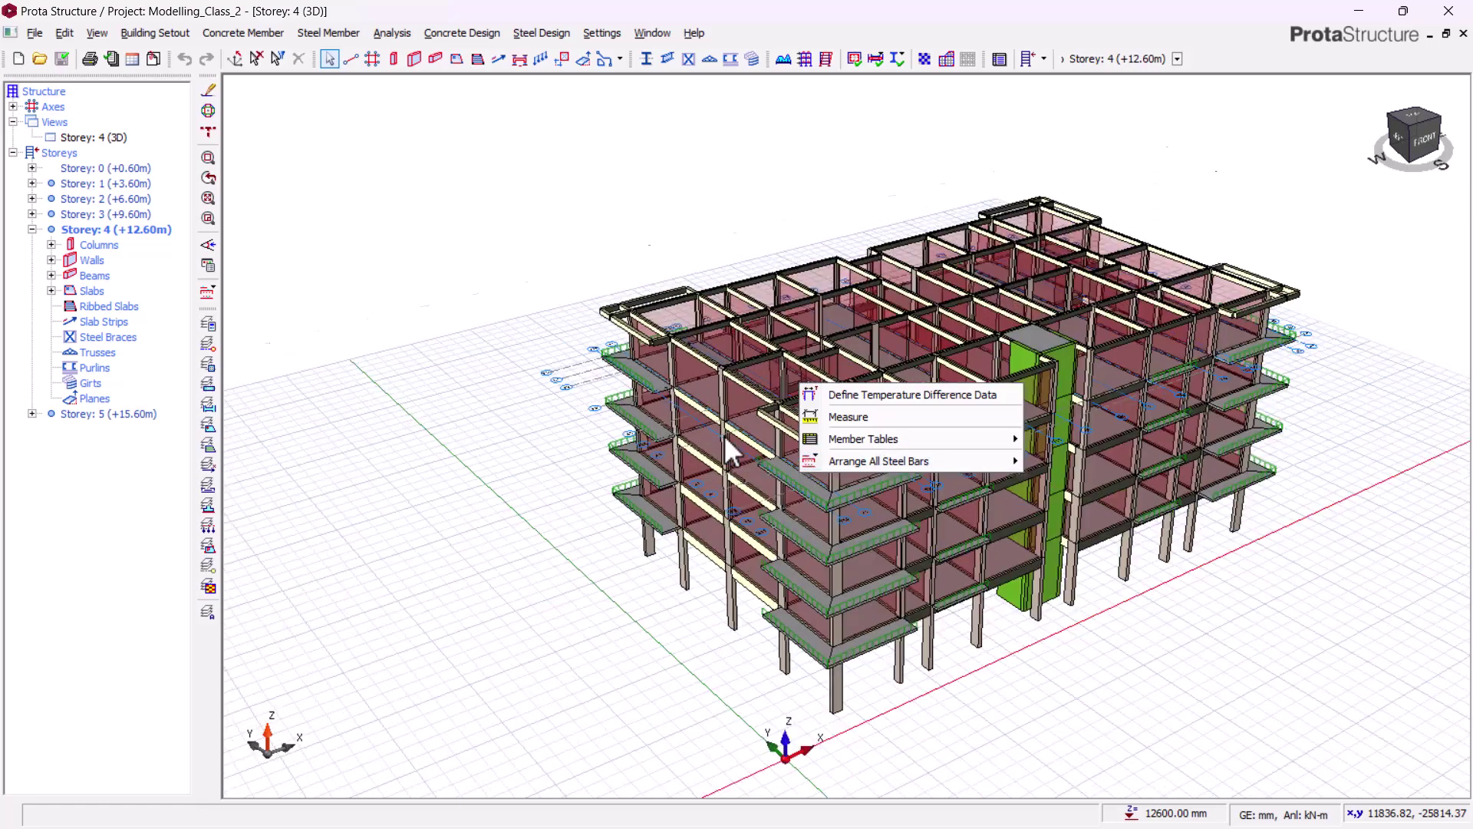
pyautogui.click(1255, 588)
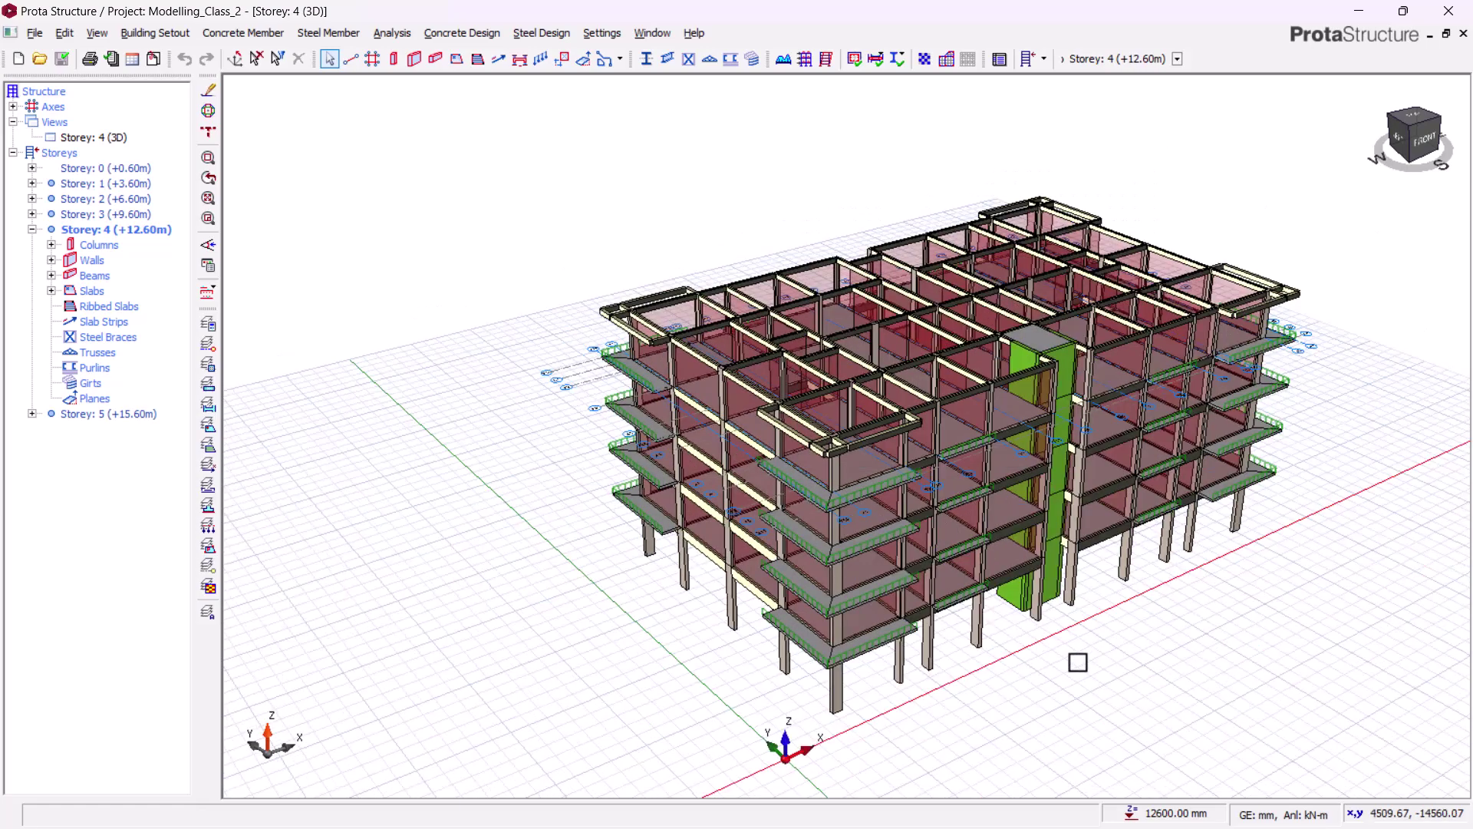
pyautogui.moveTo(1169, 647); pyautogui.dragTo(1072, 638, button='middle')
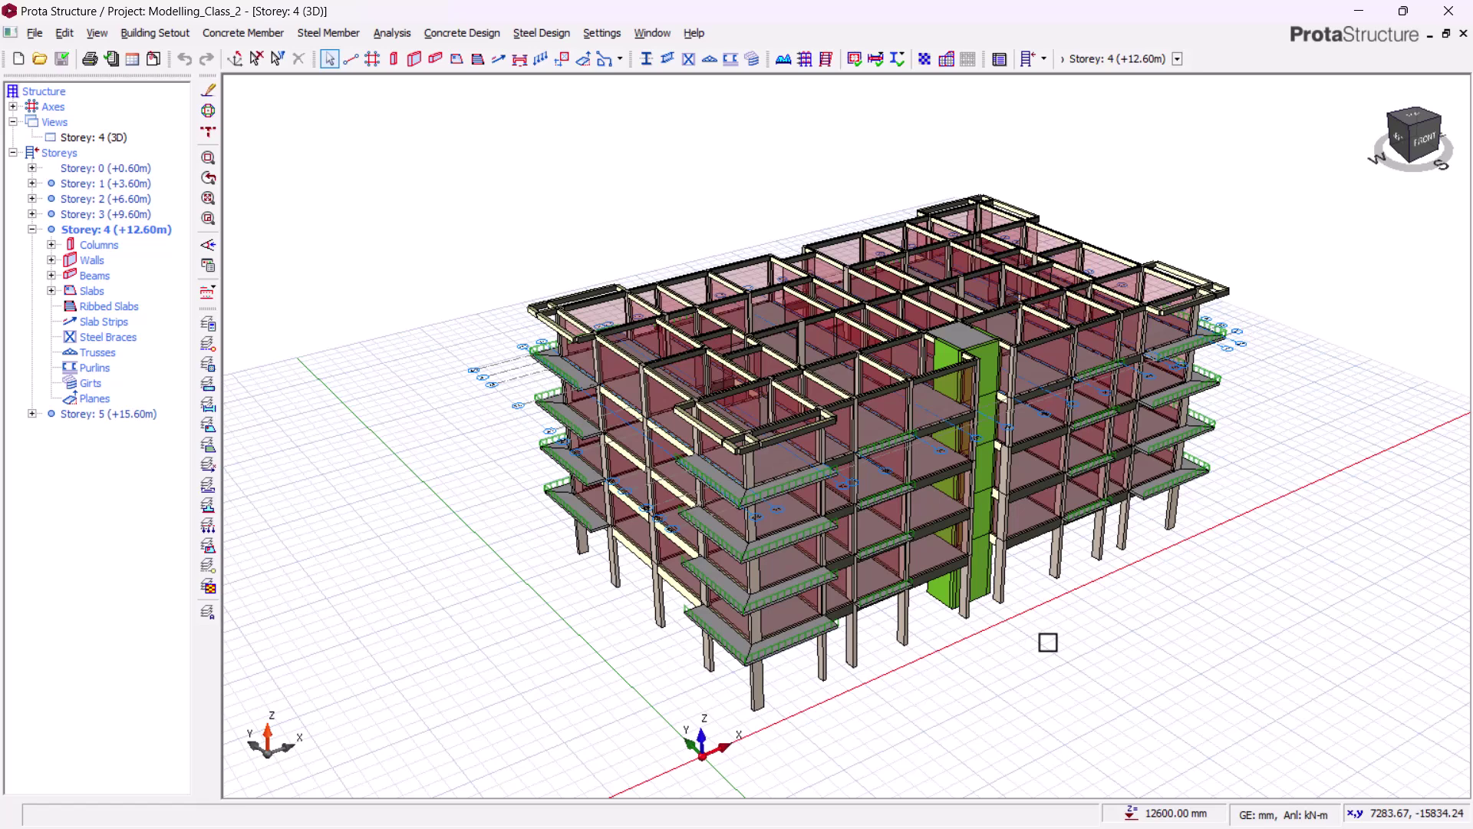
pyautogui.click(562, 58)
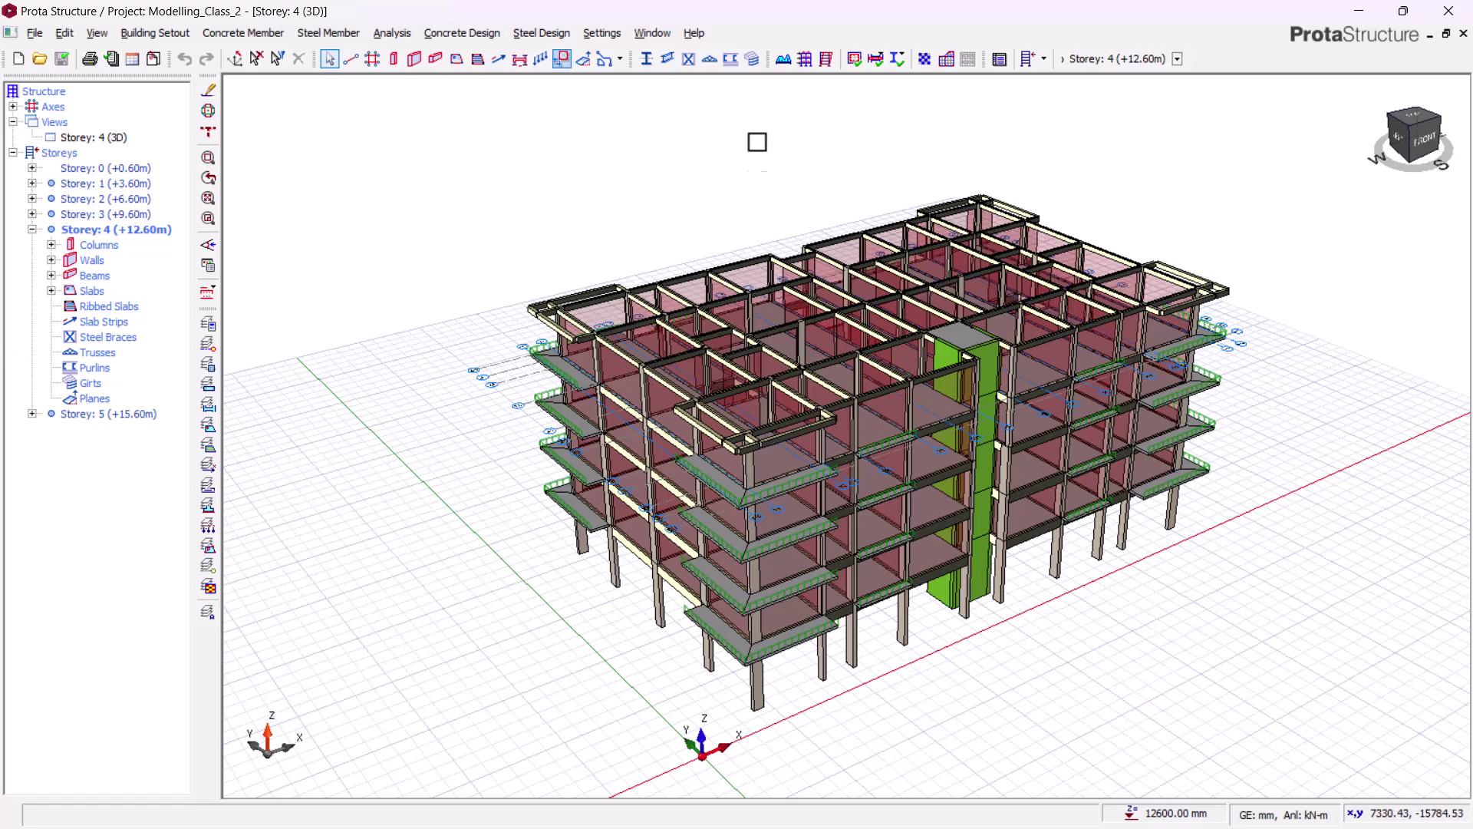
pyautogui.moveTo(1013, 624); pyautogui.dragTo(969, 554)
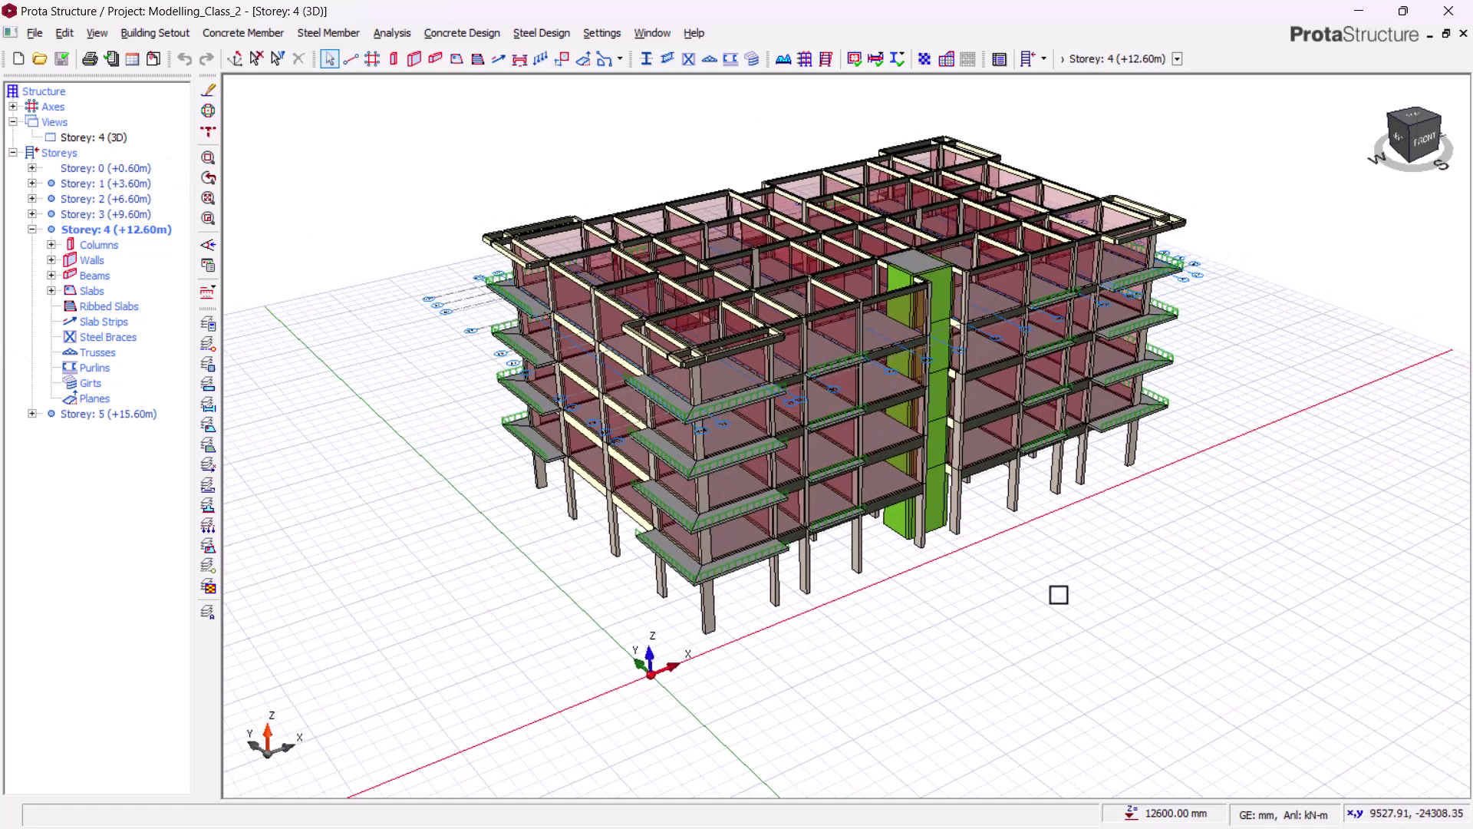
pyautogui.rightClick(132, 184)
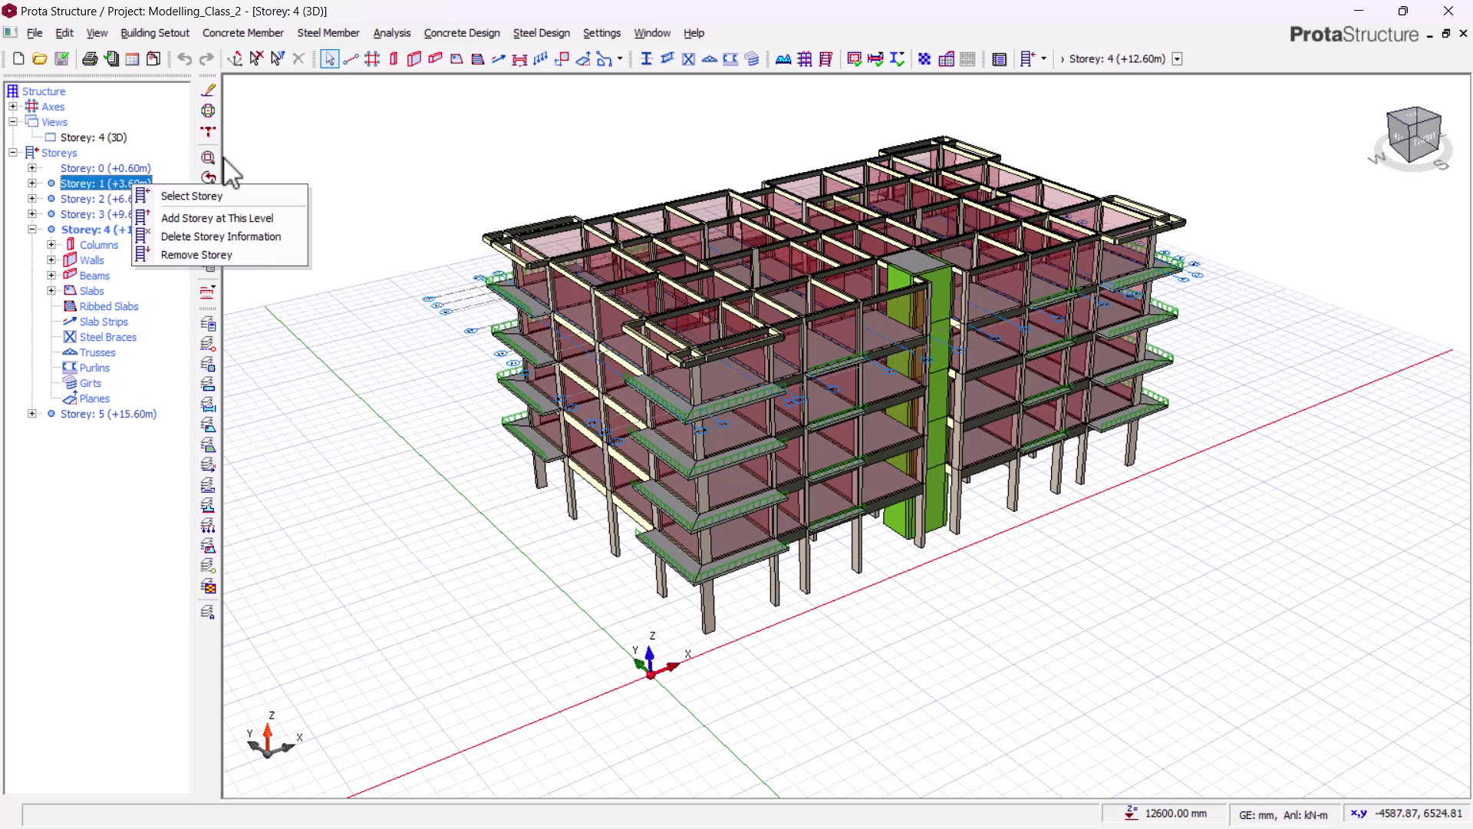
pyautogui.click(299, 154)
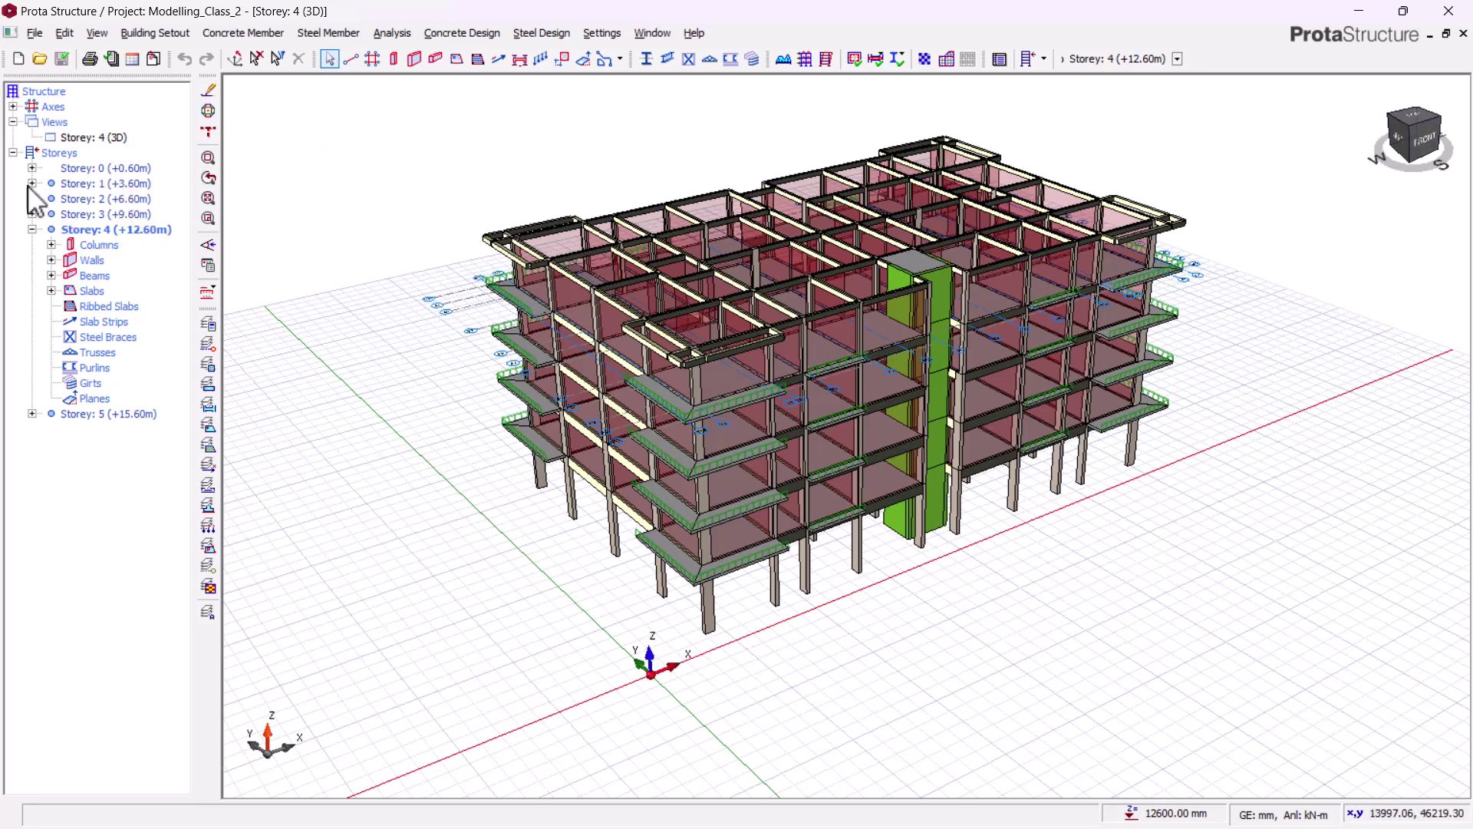
# Switch the Storey 4 view to plan
pyautogui.click(108, 138)
pyautogui.rightClick(115, 142)
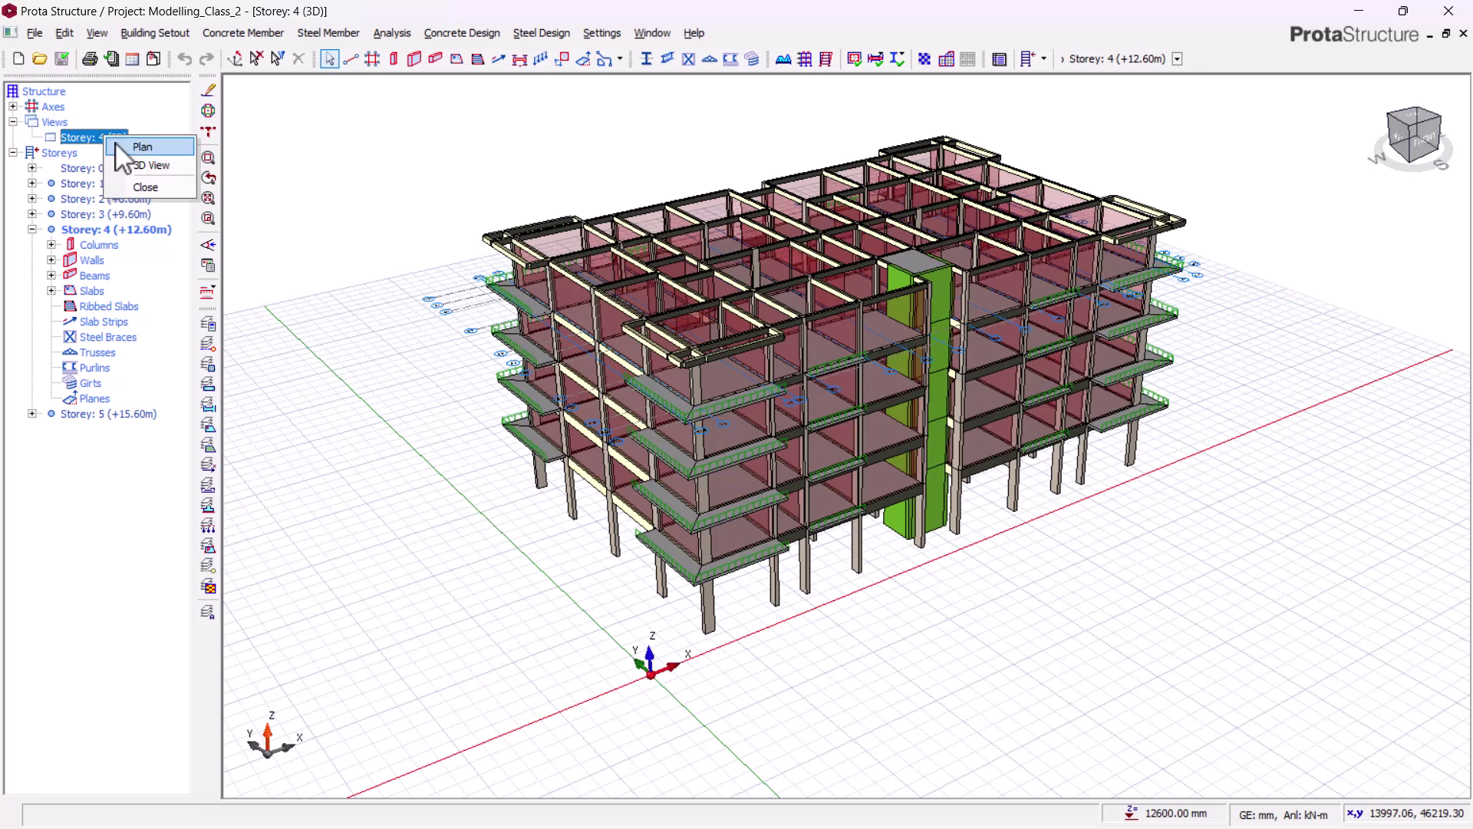
pyautogui.click(150, 144)
pyautogui.scroll(-2, 643, 273)
pyautogui.moveTo(445, 429); pyautogui.dragTo(496, 411, button='middle')
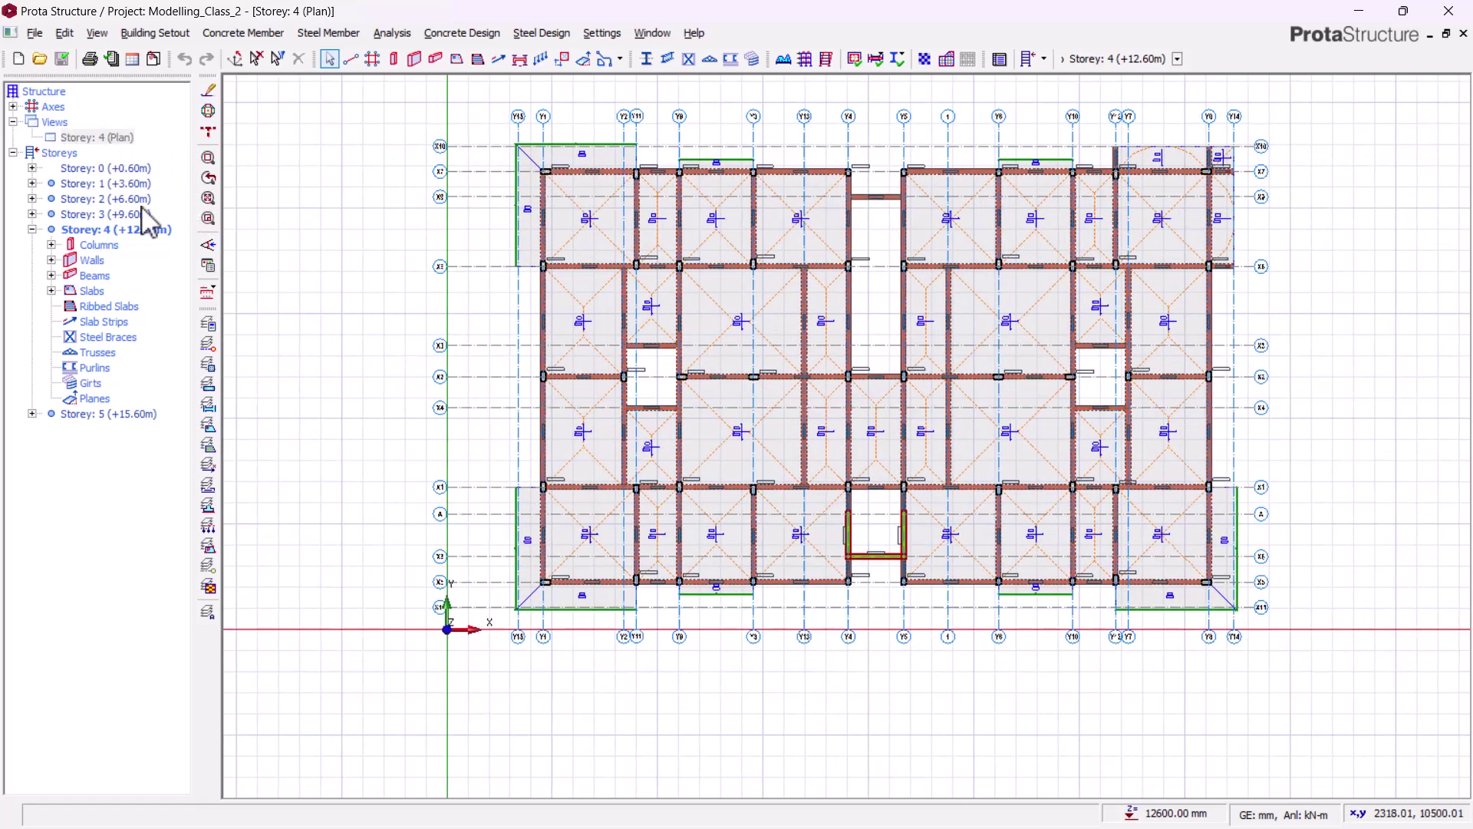
# Make Storey 1 (+3.60m) active and review the slab depth column (h) for all its slabs in the Slab Table
pyautogui.doubleClick(80, 186)
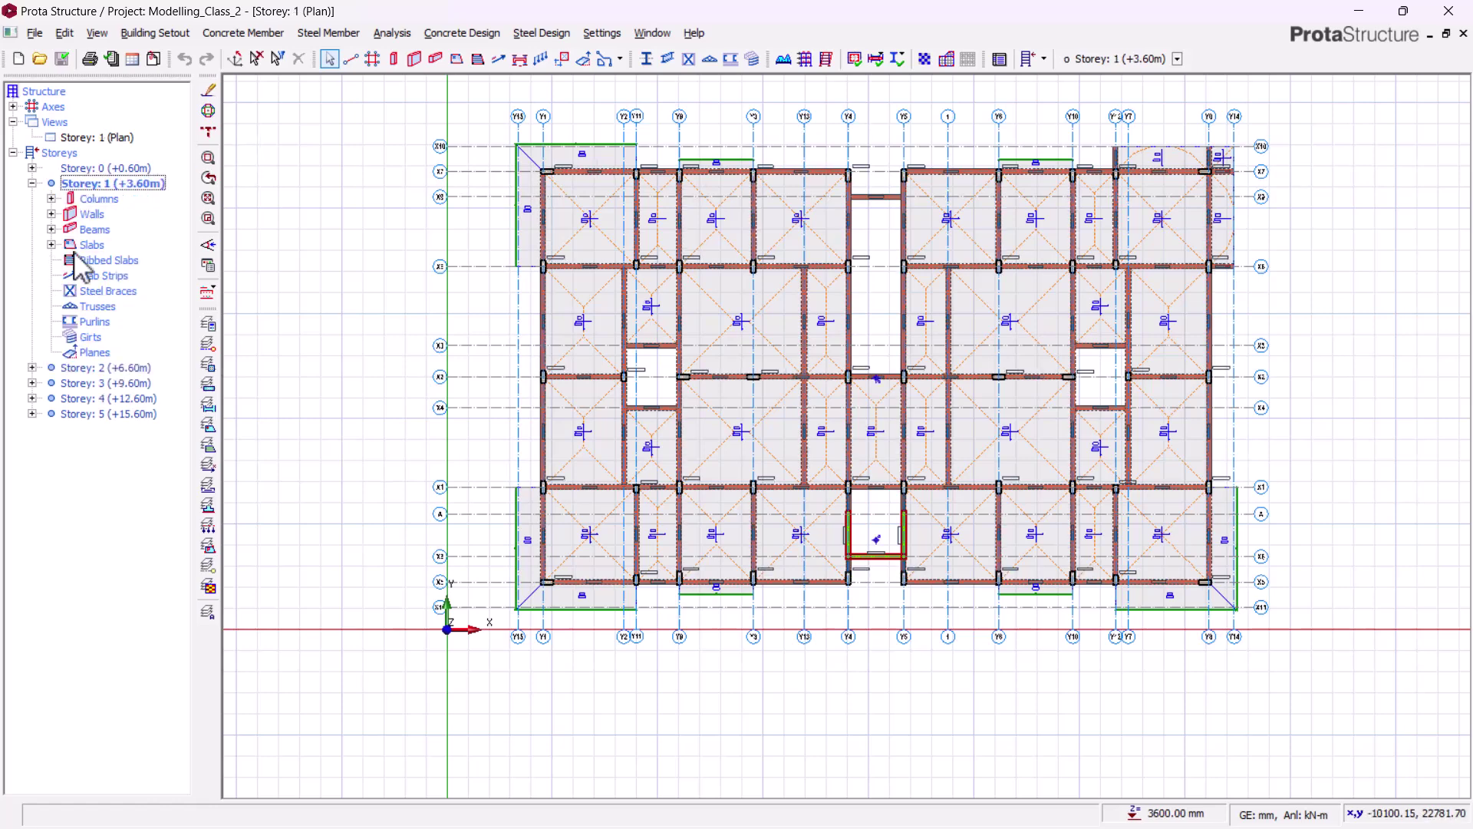
pyautogui.rightClick(92, 245)
pyautogui.click(150, 258)
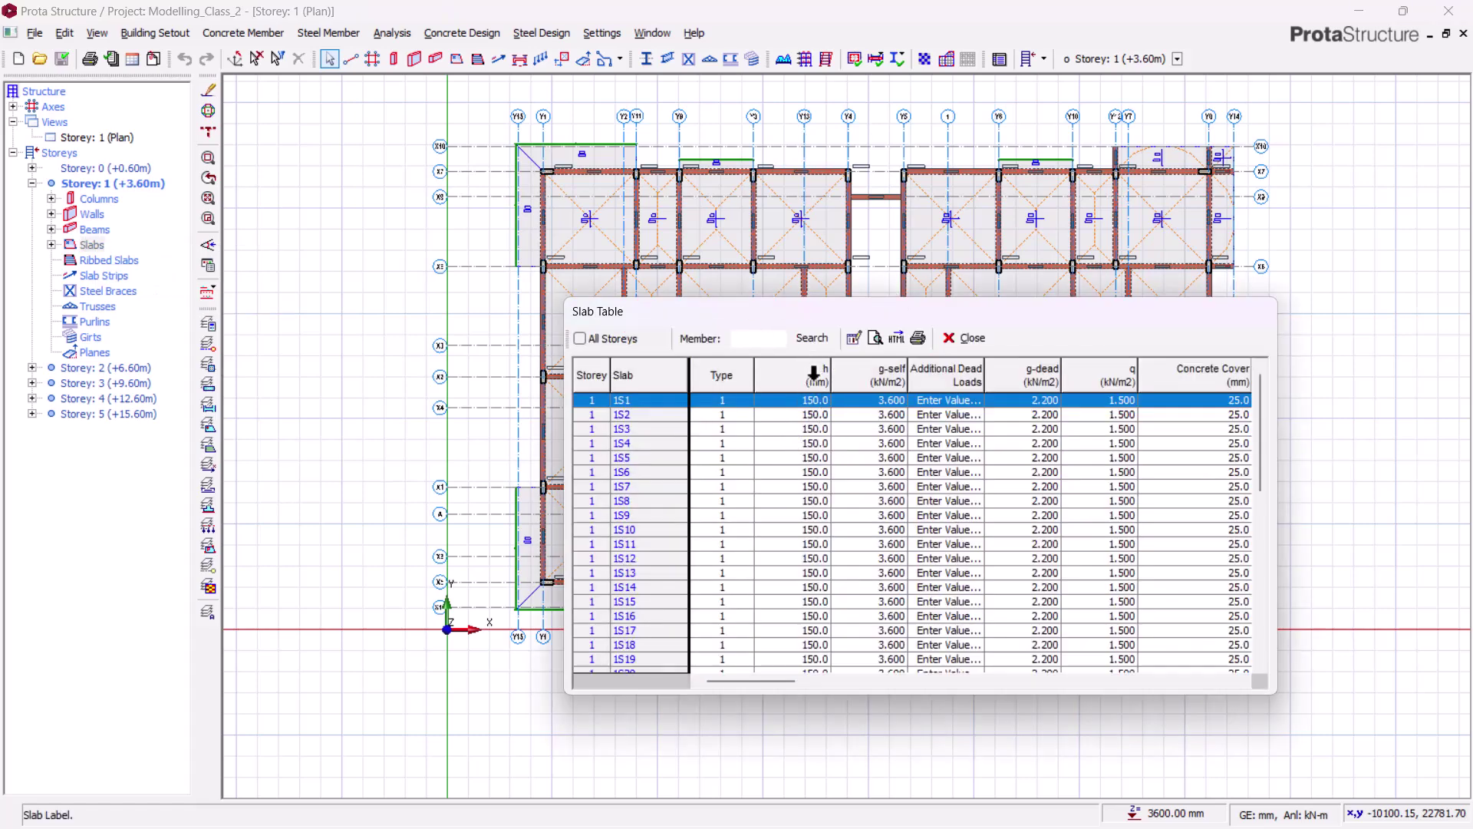
pyautogui.click(805, 357)
pyautogui.scroll(-7, 784, 486)
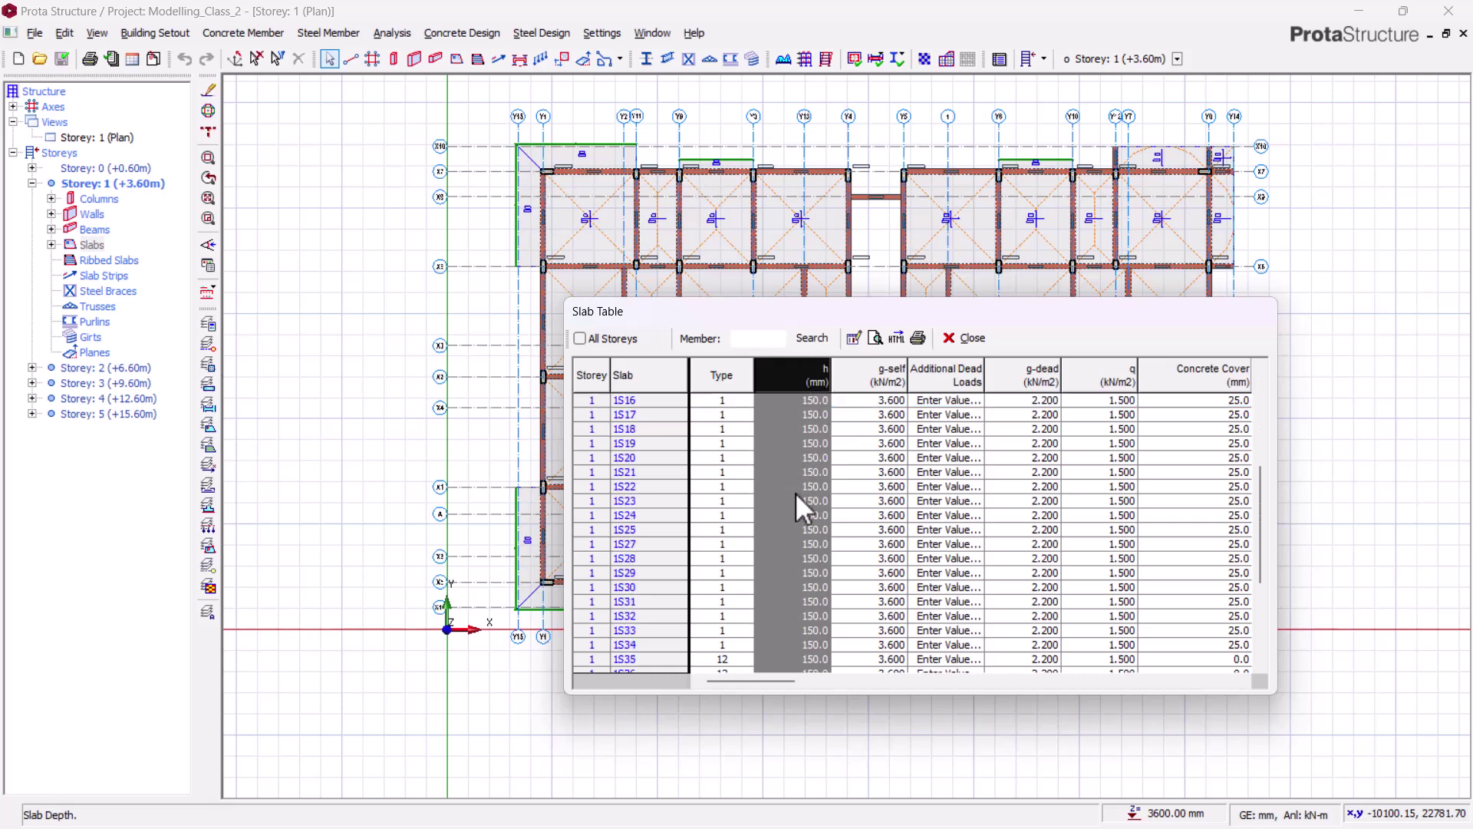
pyautogui.scroll(-3, 810, 503)
pyautogui.scroll(3, 804, 494)
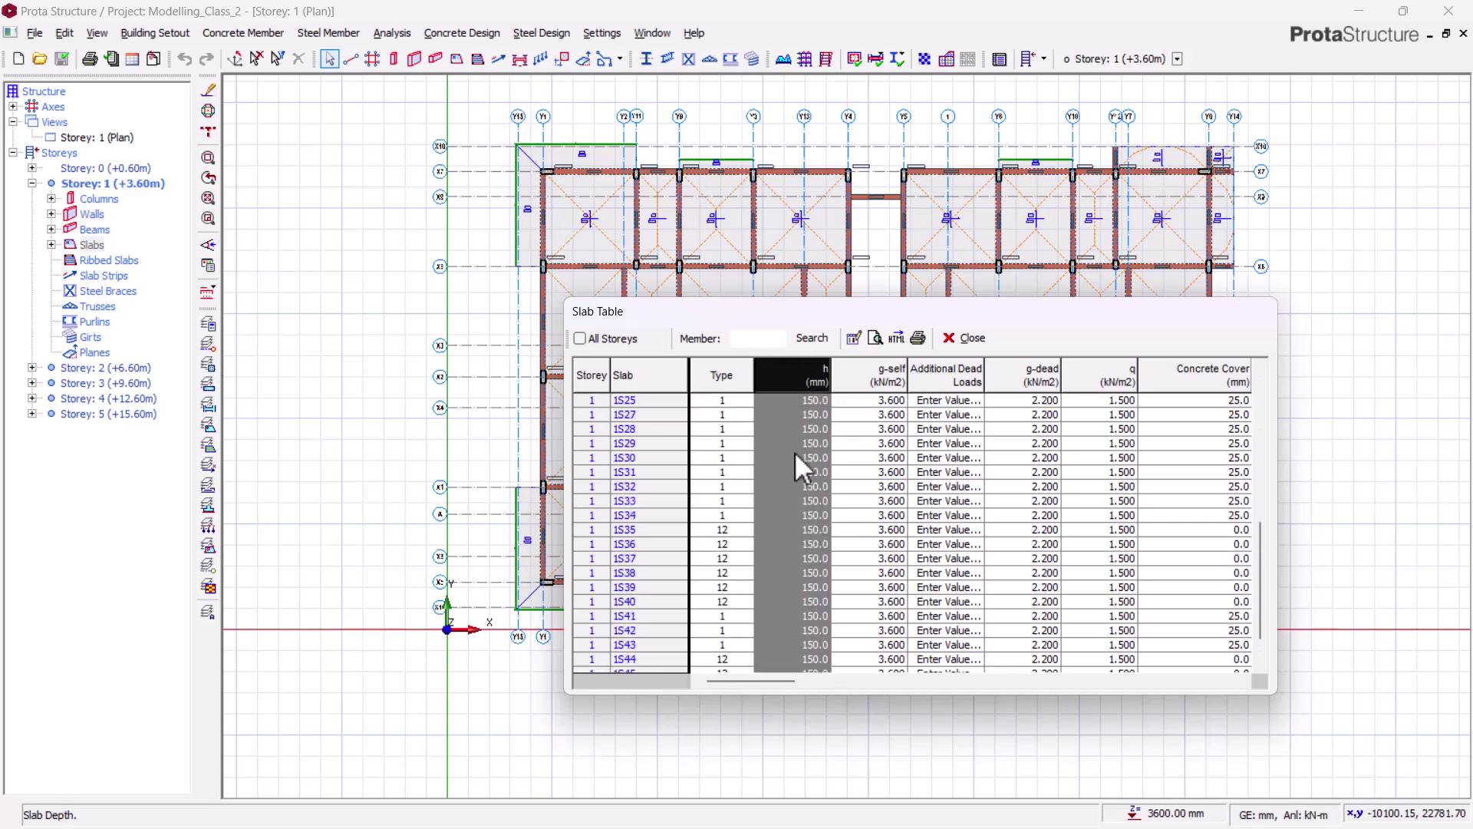
pyautogui.click(966, 338)
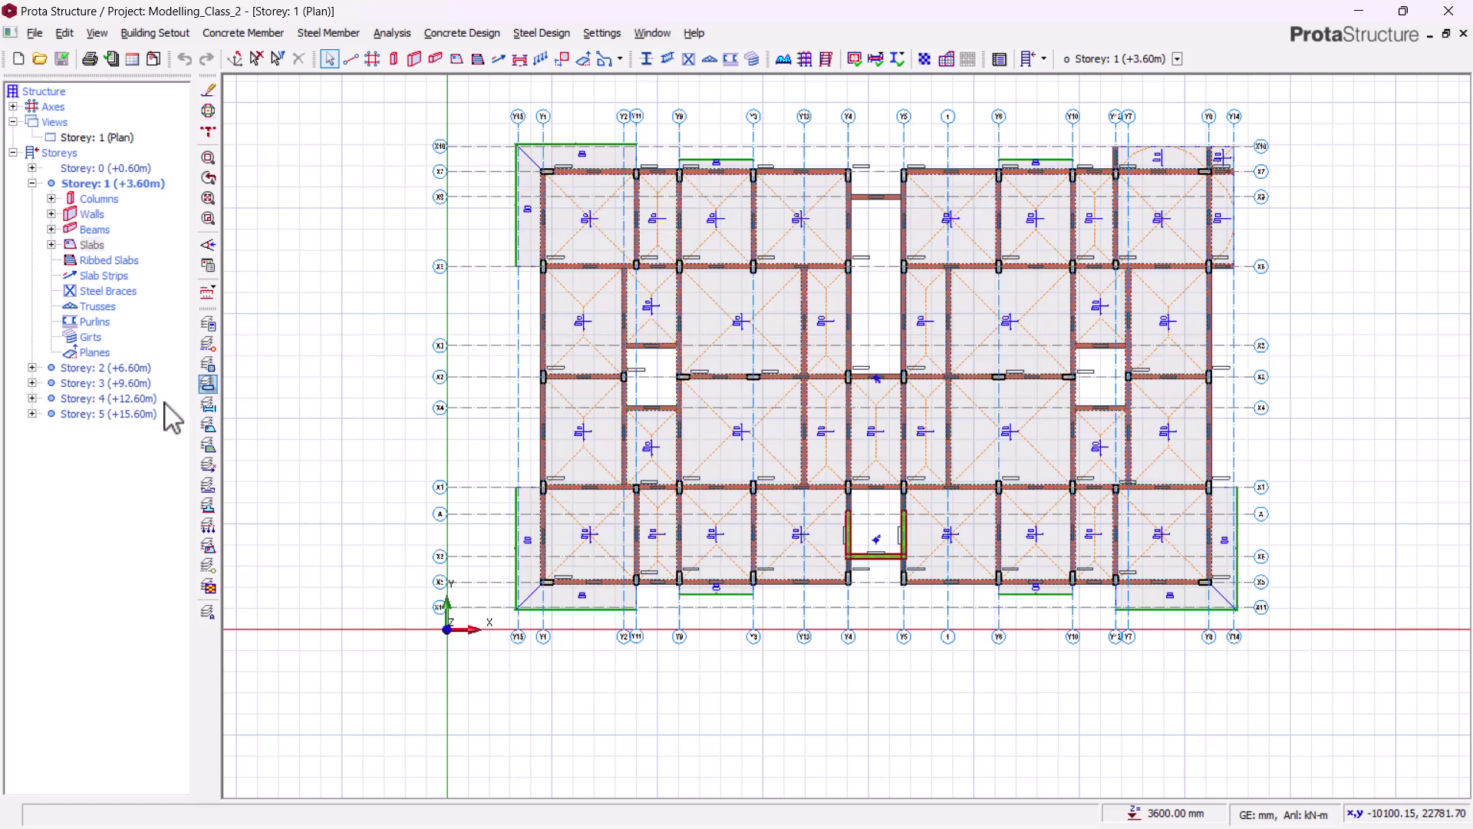
# Make Storey 2 (+6.60m) active and check the depths of its slabs in the Slab Table
pyautogui.doubleClick(115, 368)
pyautogui.rightClick(89, 258)
pyautogui.click(147, 275)
pyautogui.scroll(-8, 806, 522)
pyautogui.scroll(-2, 800, 532)
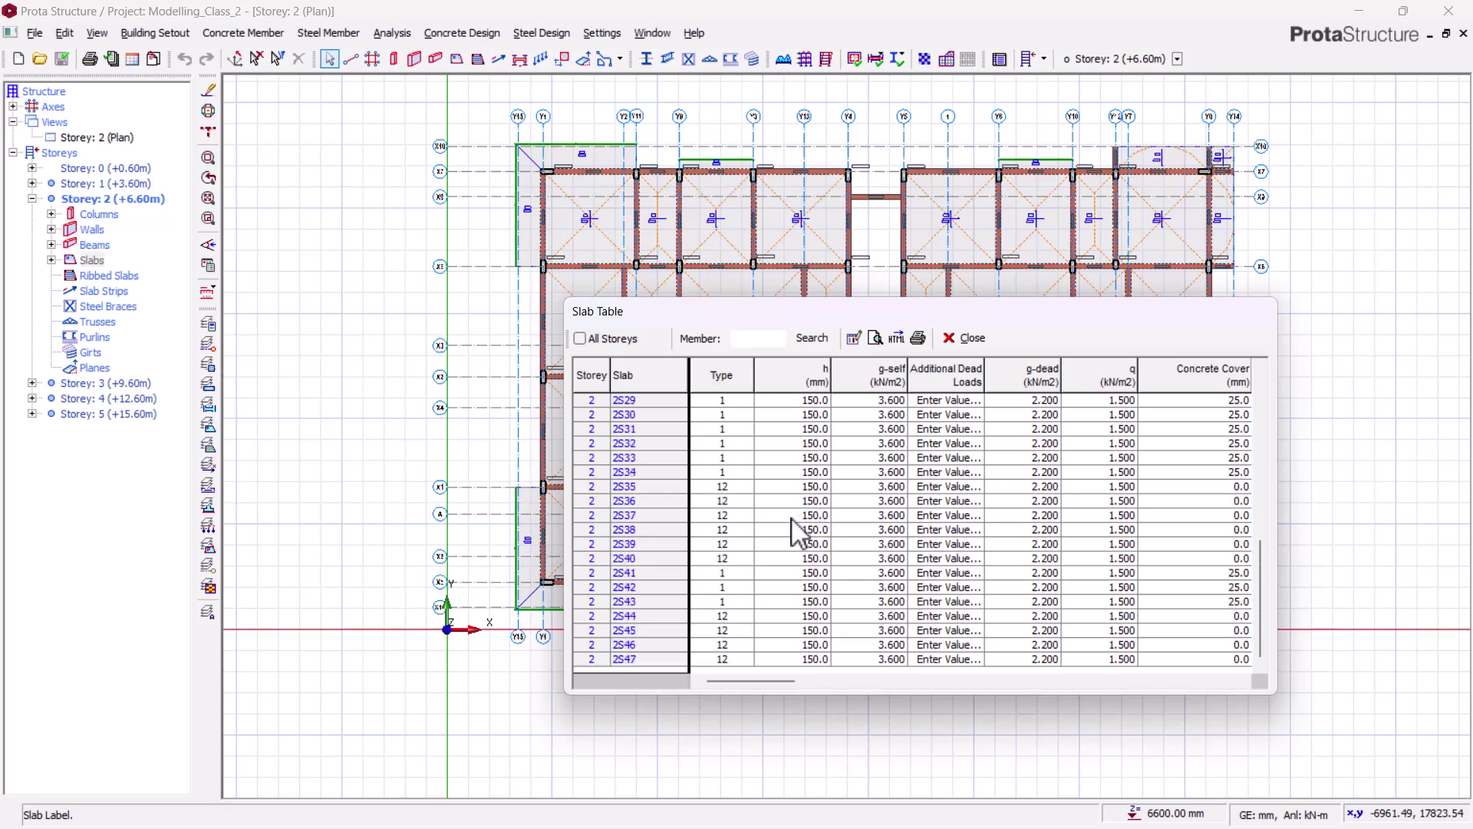
pyautogui.click(973, 338)
# Make Storey 3 (+9.60m) active and check the depths of its slabs in the Slab Table
pyautogui.doubleClick(99, 382)
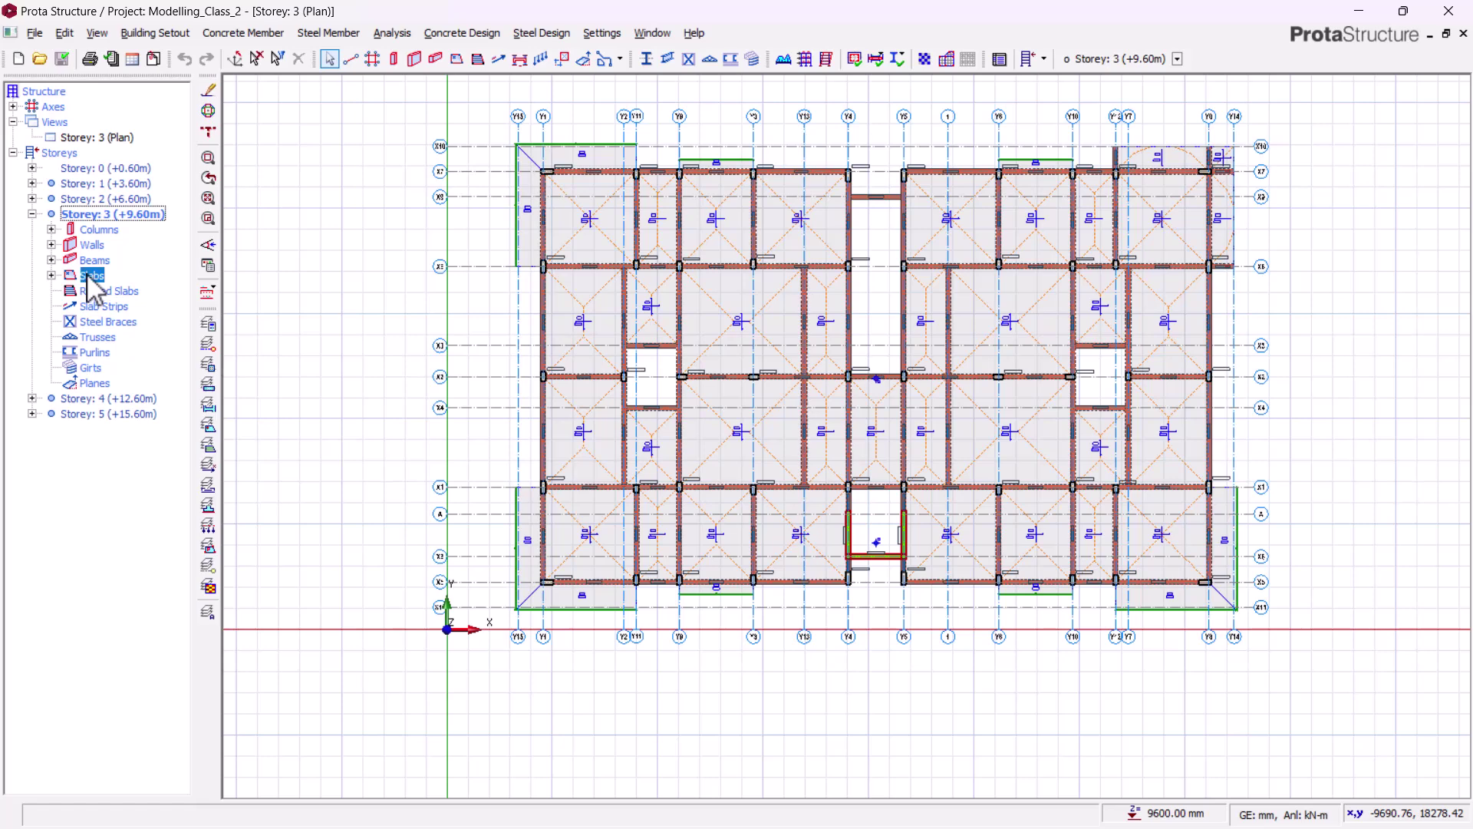
pyautogui.rightClick(87, 278)
pyautogui.click(142, 283)
pyautogui.scroll(-9, 810, 472)
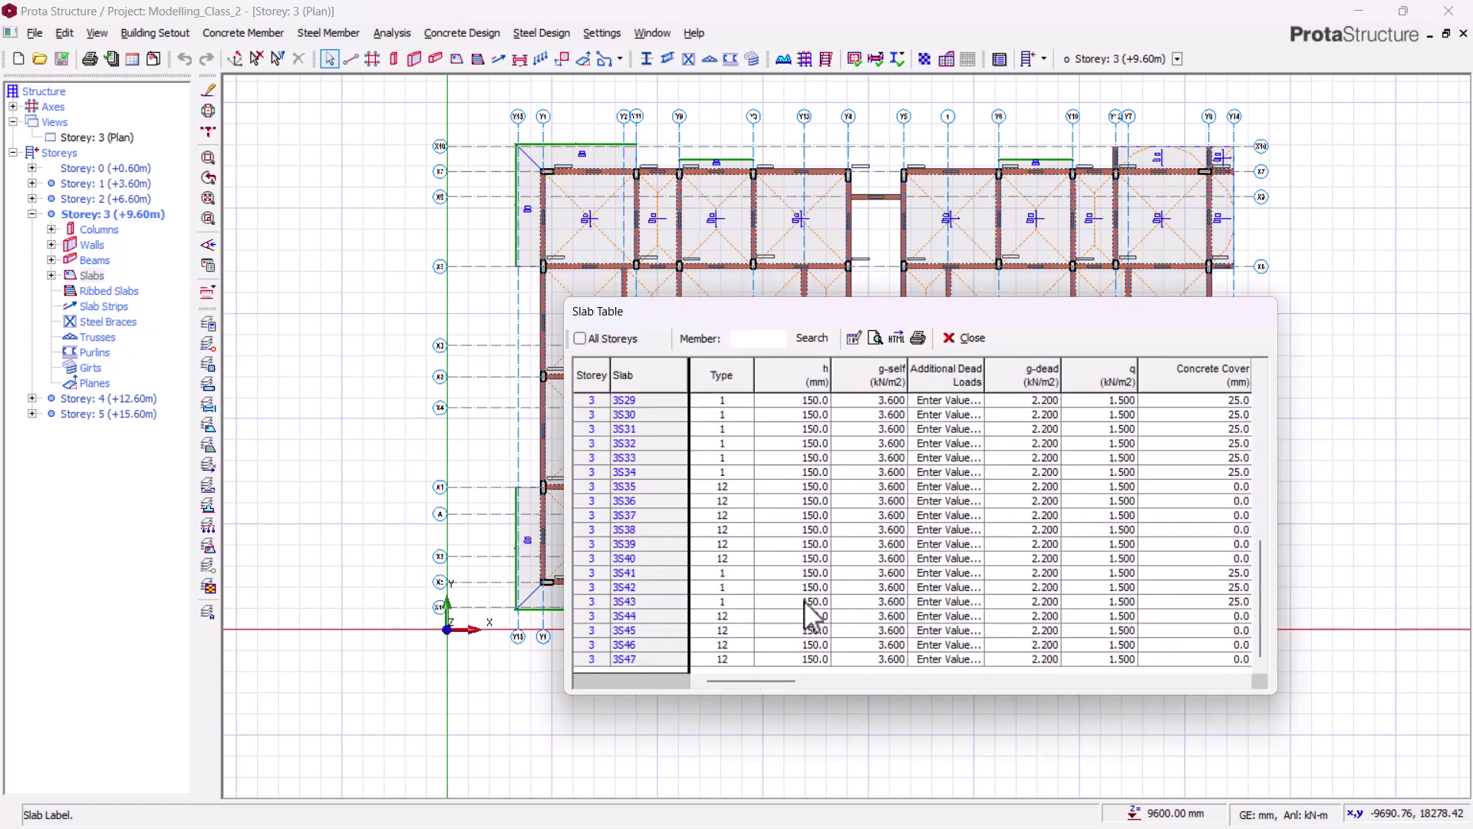
pyautogui.click(966, 339)
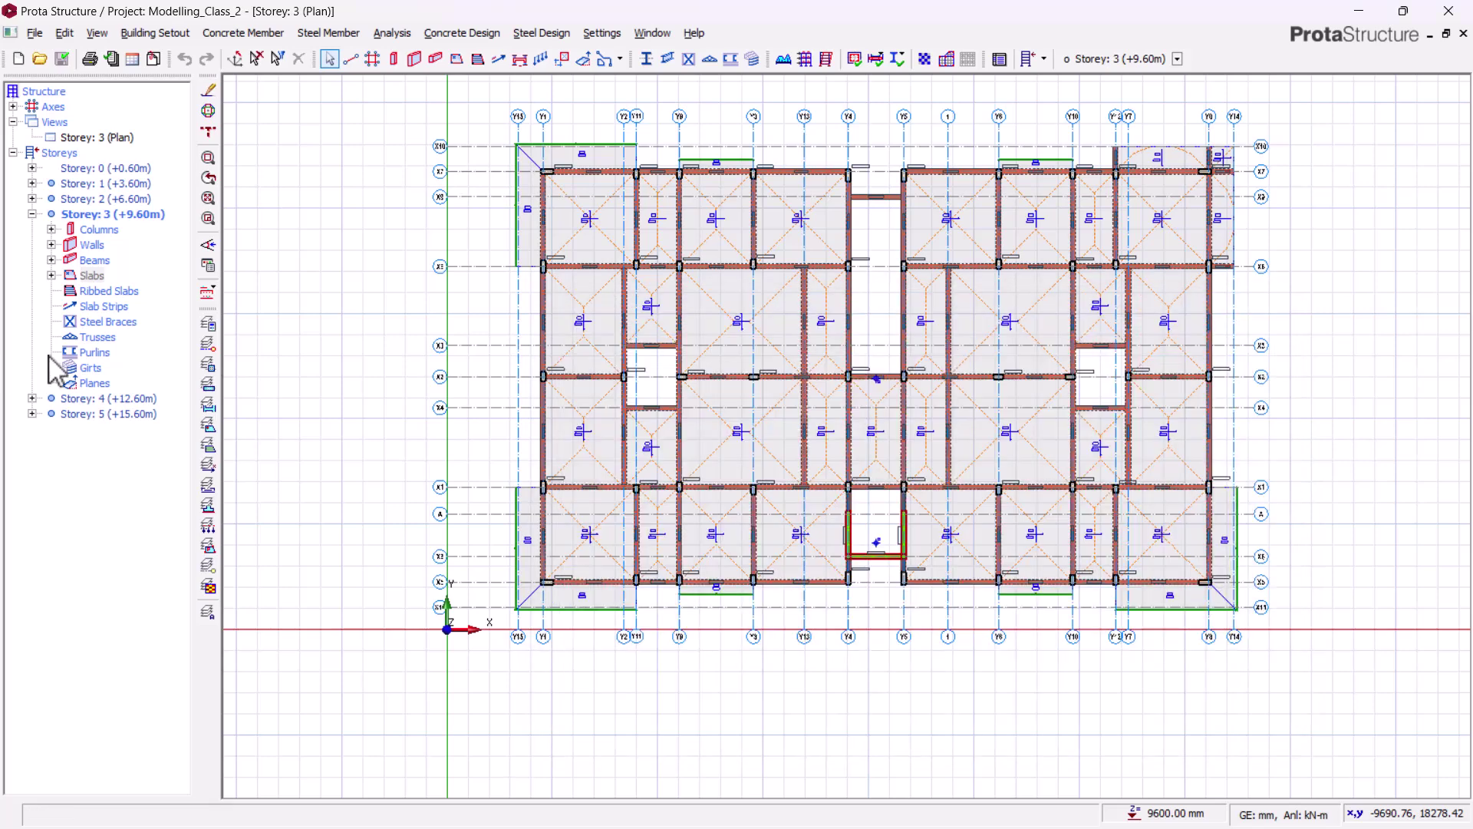
# Make Storey 4 (+12.60m) active and check the depths of its slabs in the Slab Table
pyautogui.doubleClick(103, 398)
pyautogui.click(106, 257)
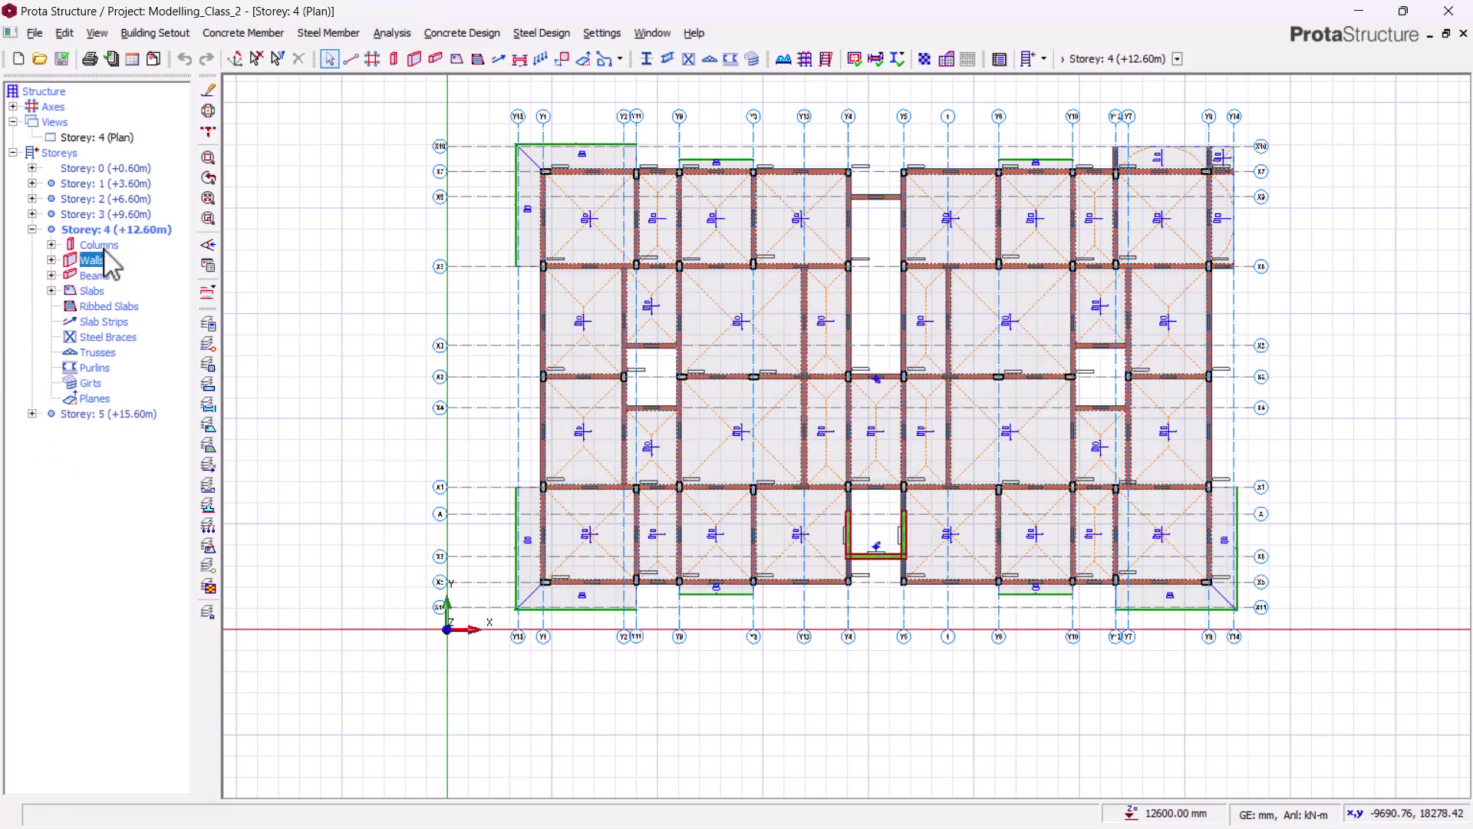
pyautogui.rightClick(91, 292)
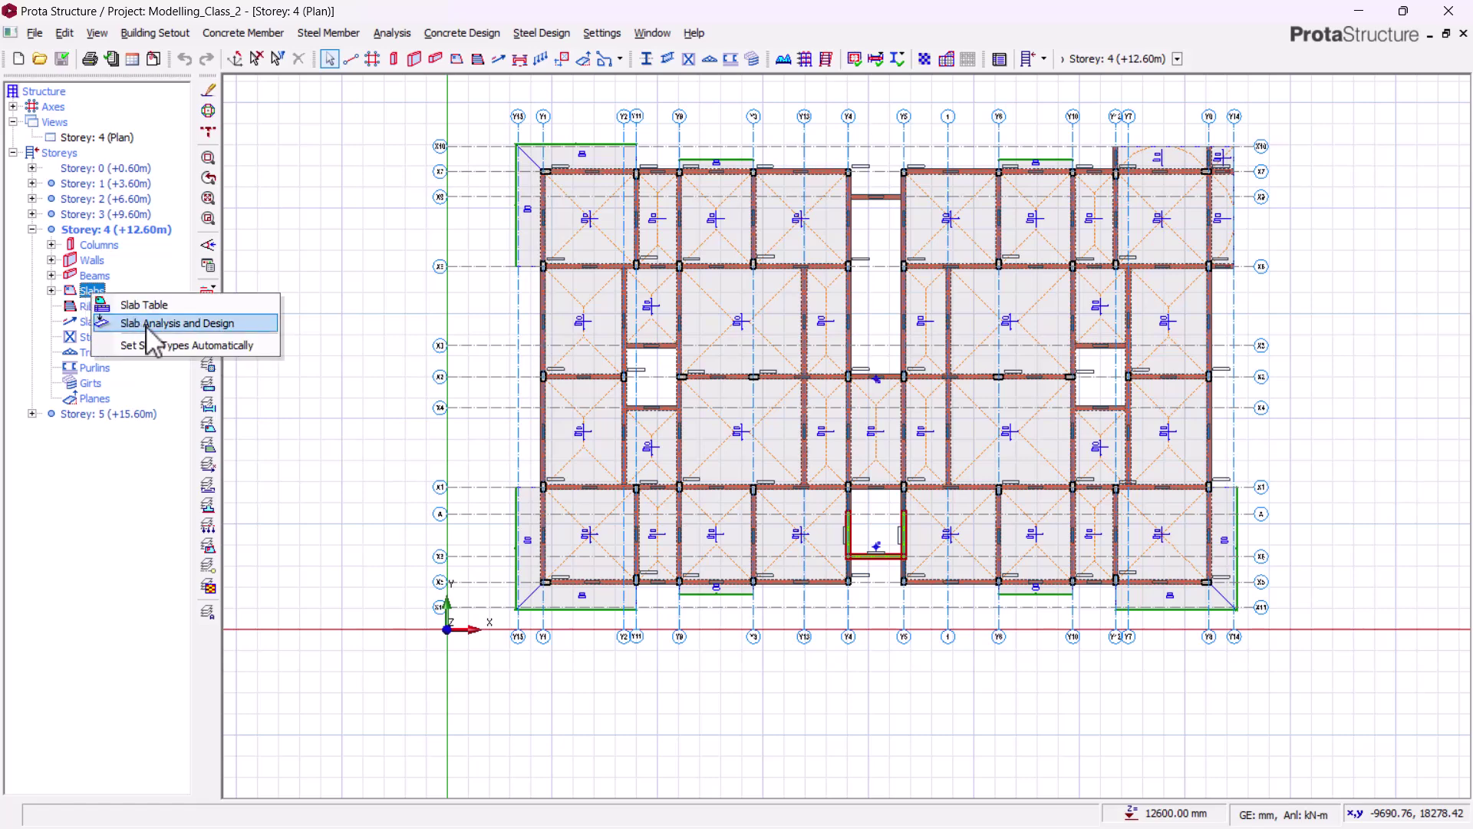
pyautogui.click(130, 302)
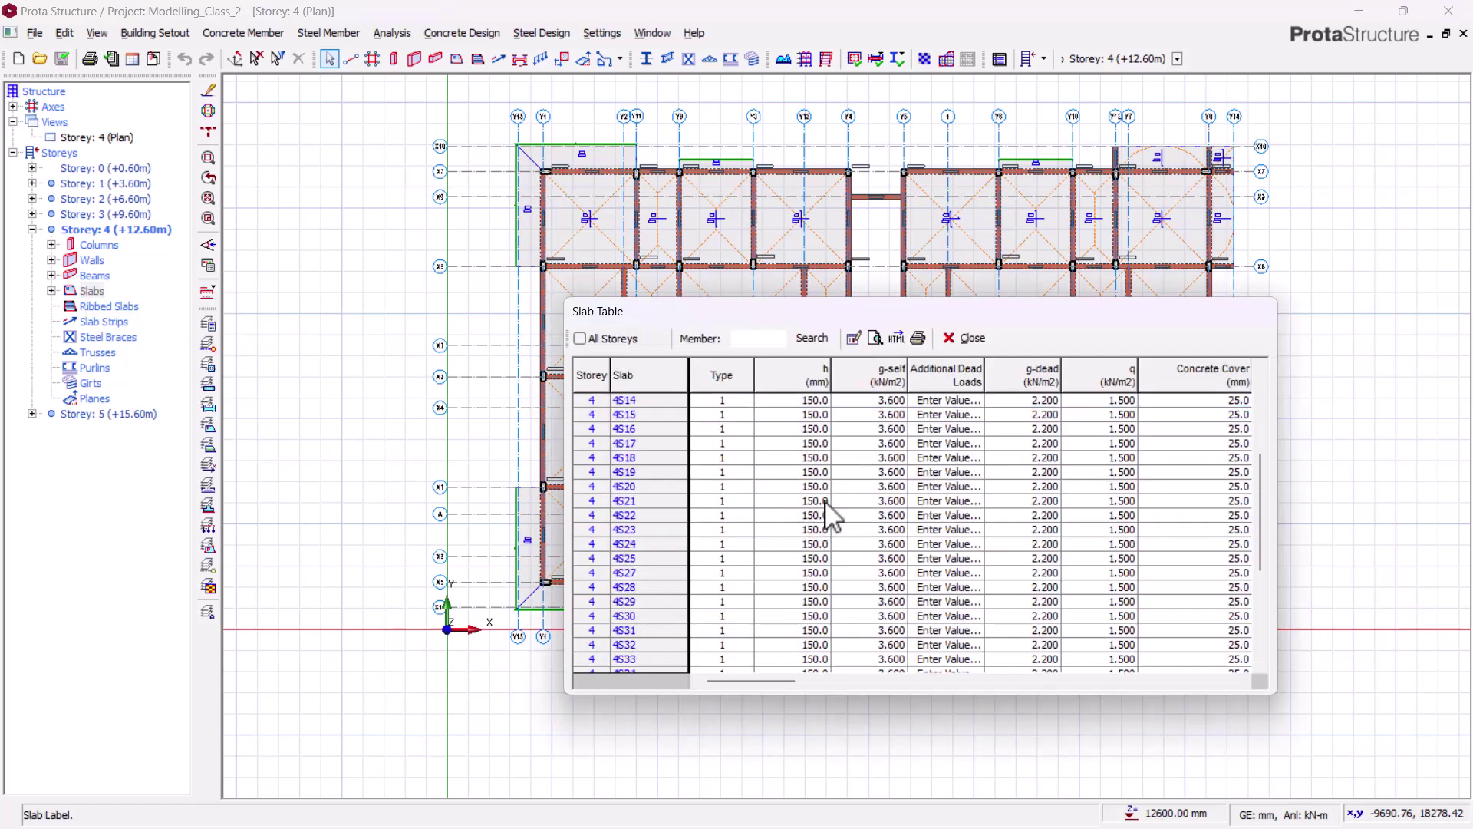
pyautogui.click(966, 338)
# Make Storey 5 (+15.60m) active and check the depth of its slab in the Slab Table
pyautogui.click(103, 415)
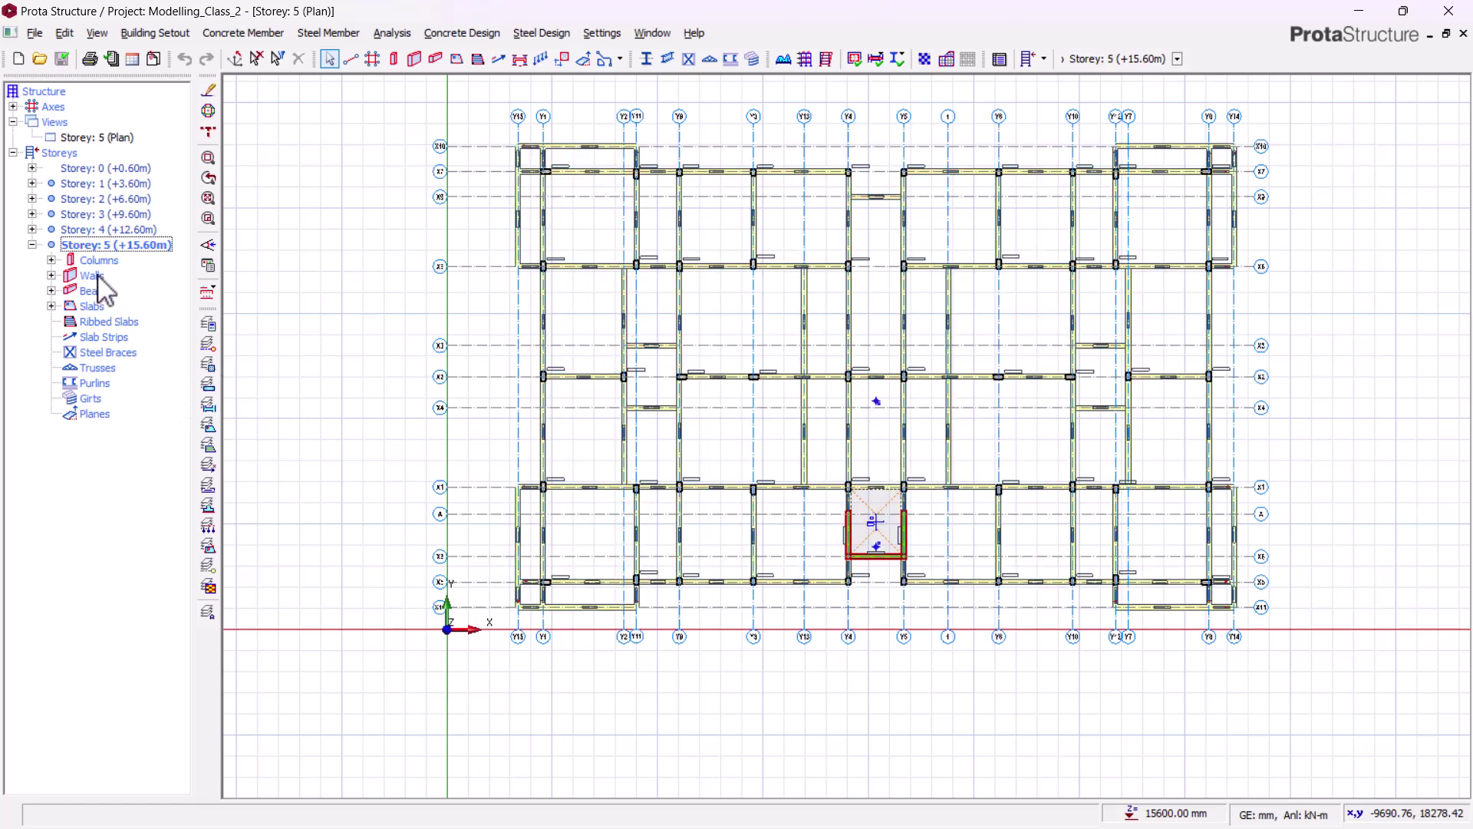
pyautogui.rightClick(89, 306)
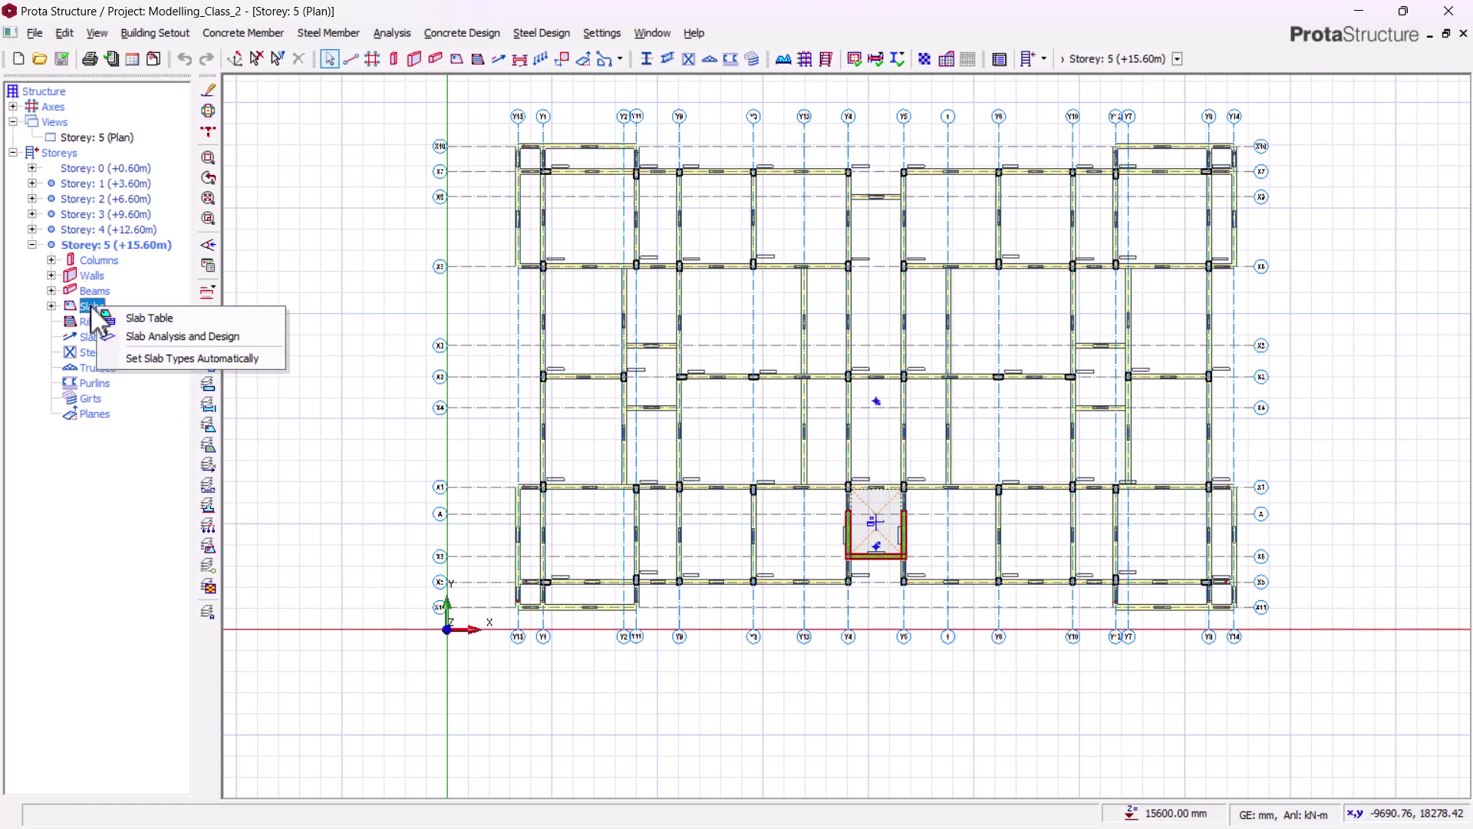
pyautogui.click(140, 320)
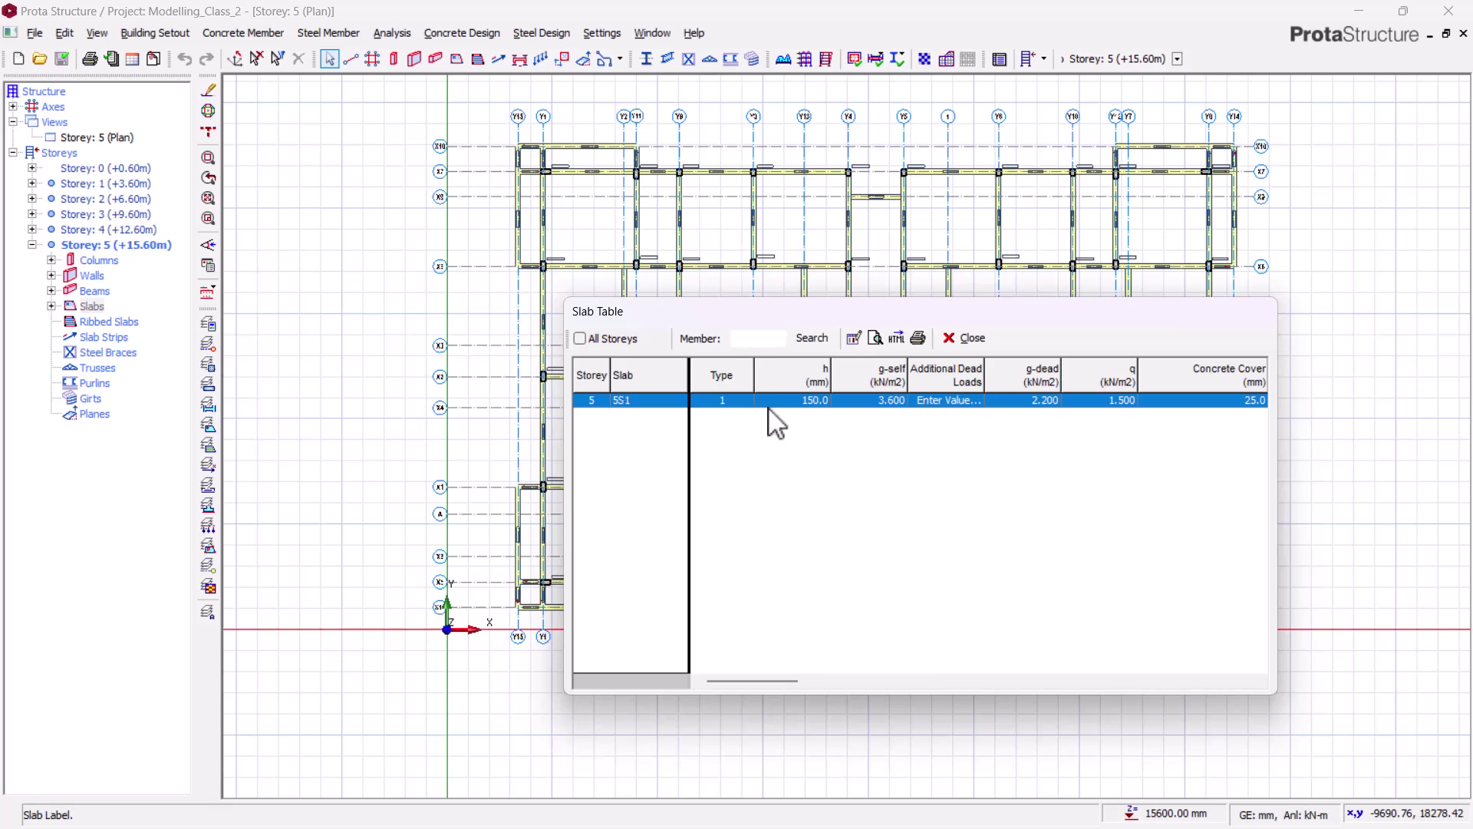
pyautogui.click(952, 338)
# Make Storey 1 (+3.60m) the active storey in plan view
pyautogui.scroll(-2, 783, 413)
pyautogui.moveTo(1217, 386); pyautogui.dragTo(1155, 408, button='middle')
pyautogui.scroll(2, 712, 449)
pyautogui.doubleClick(113, 184)
pyautogui.scroll(-2, 760, 330)
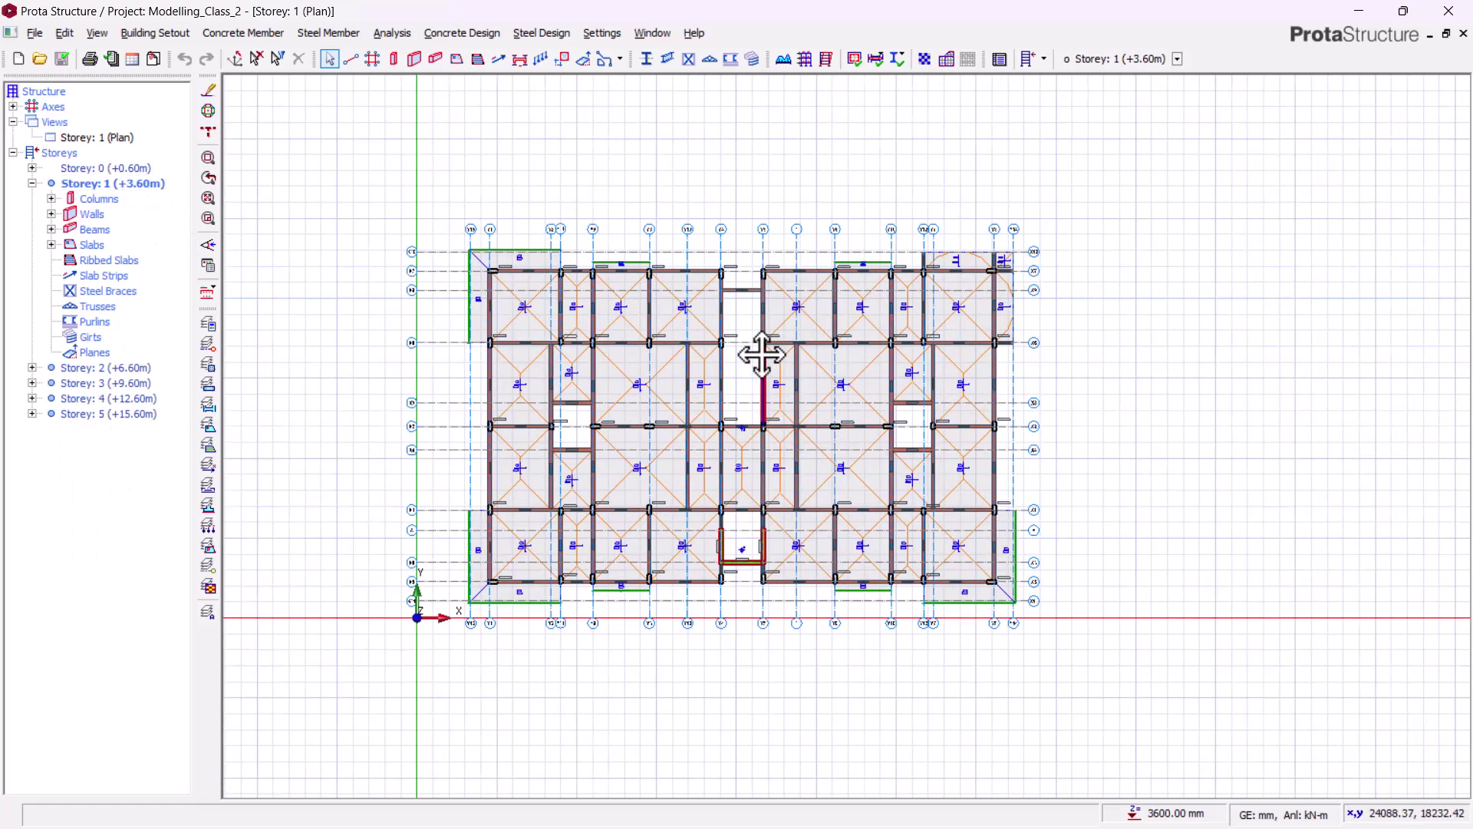
pyautogui.scroll(4, 606, 234)
pyautogui.moveTo(610, 133); pyautogui.dragTo(652, 178, button='middle')
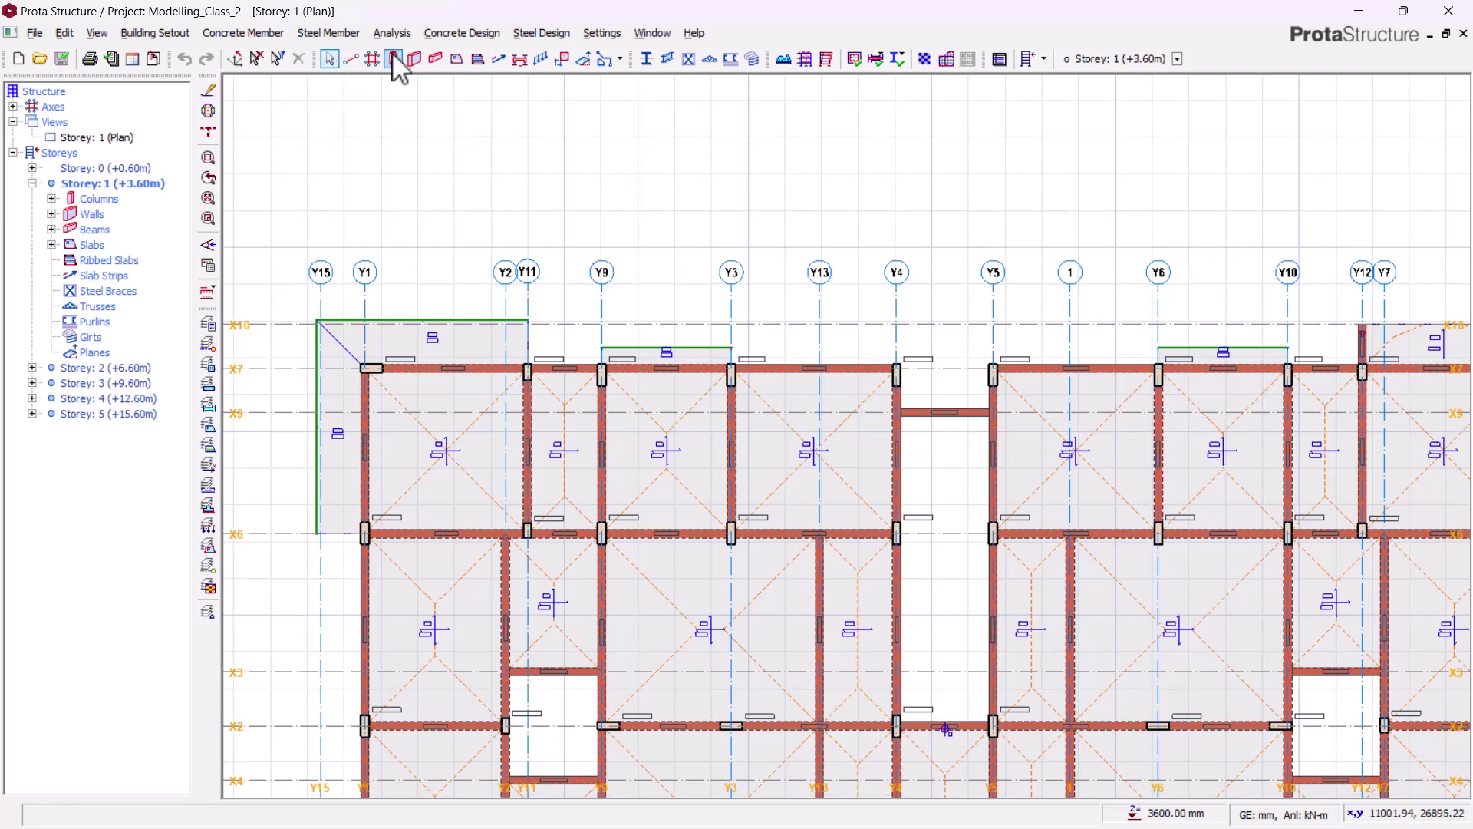
# Review the default materials in Building Analysis, including the rebar diameters in use for slabs, leaving the material settings unchanged
pyautogui.click(392, 33)
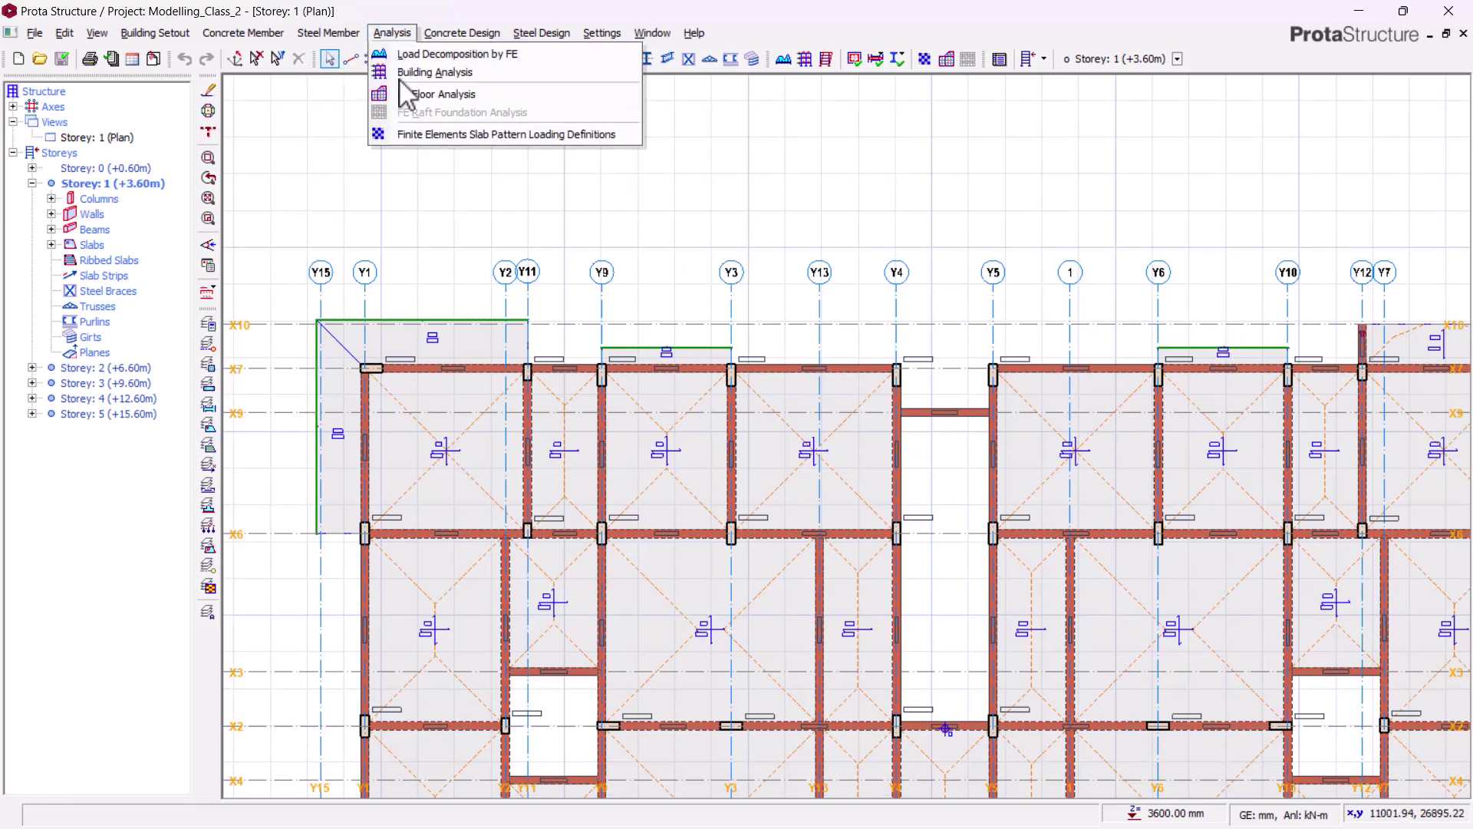
pyautogui.click(433, 72)
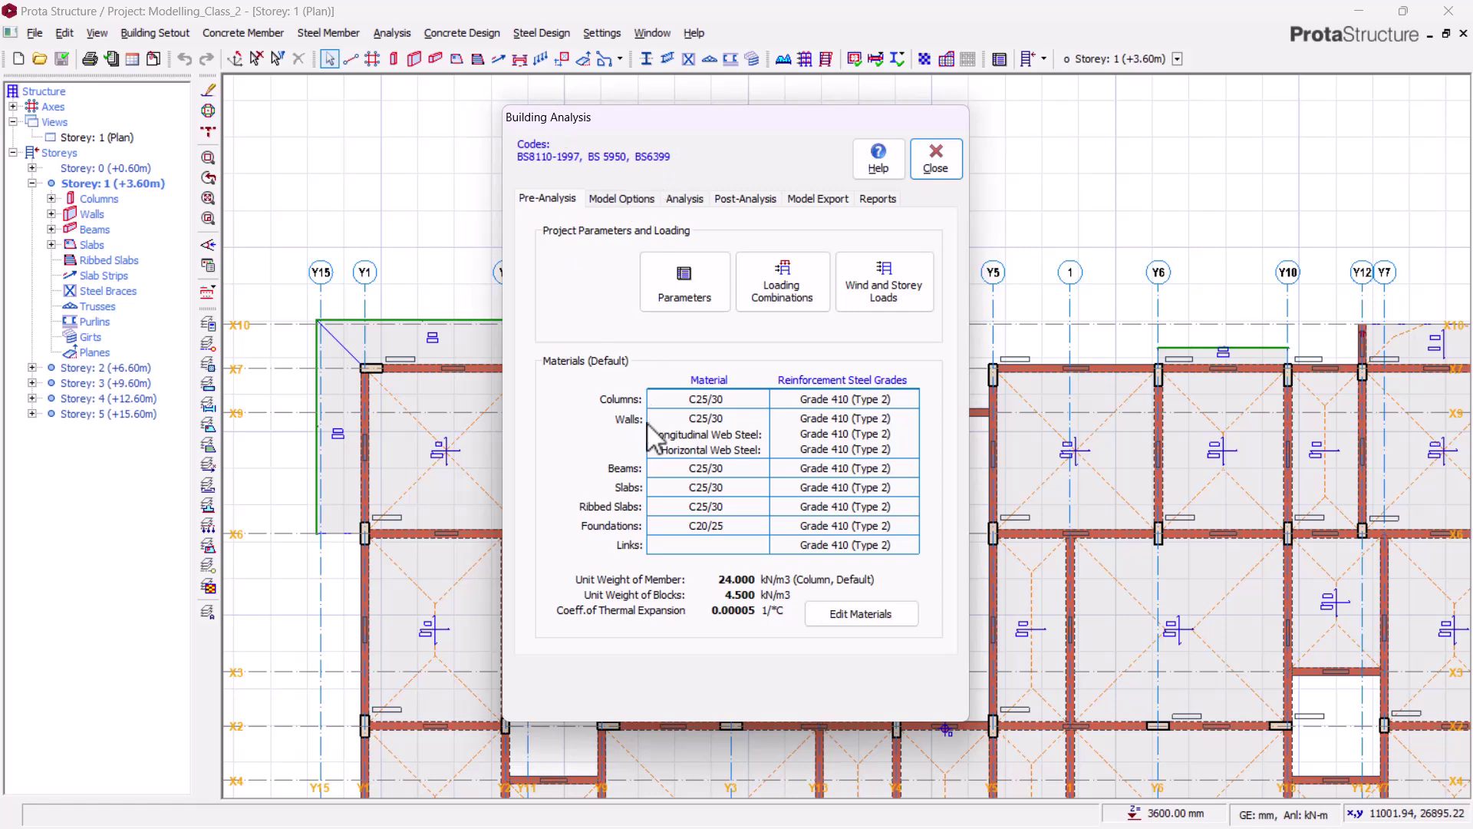
pyautogui.click(895, 616)
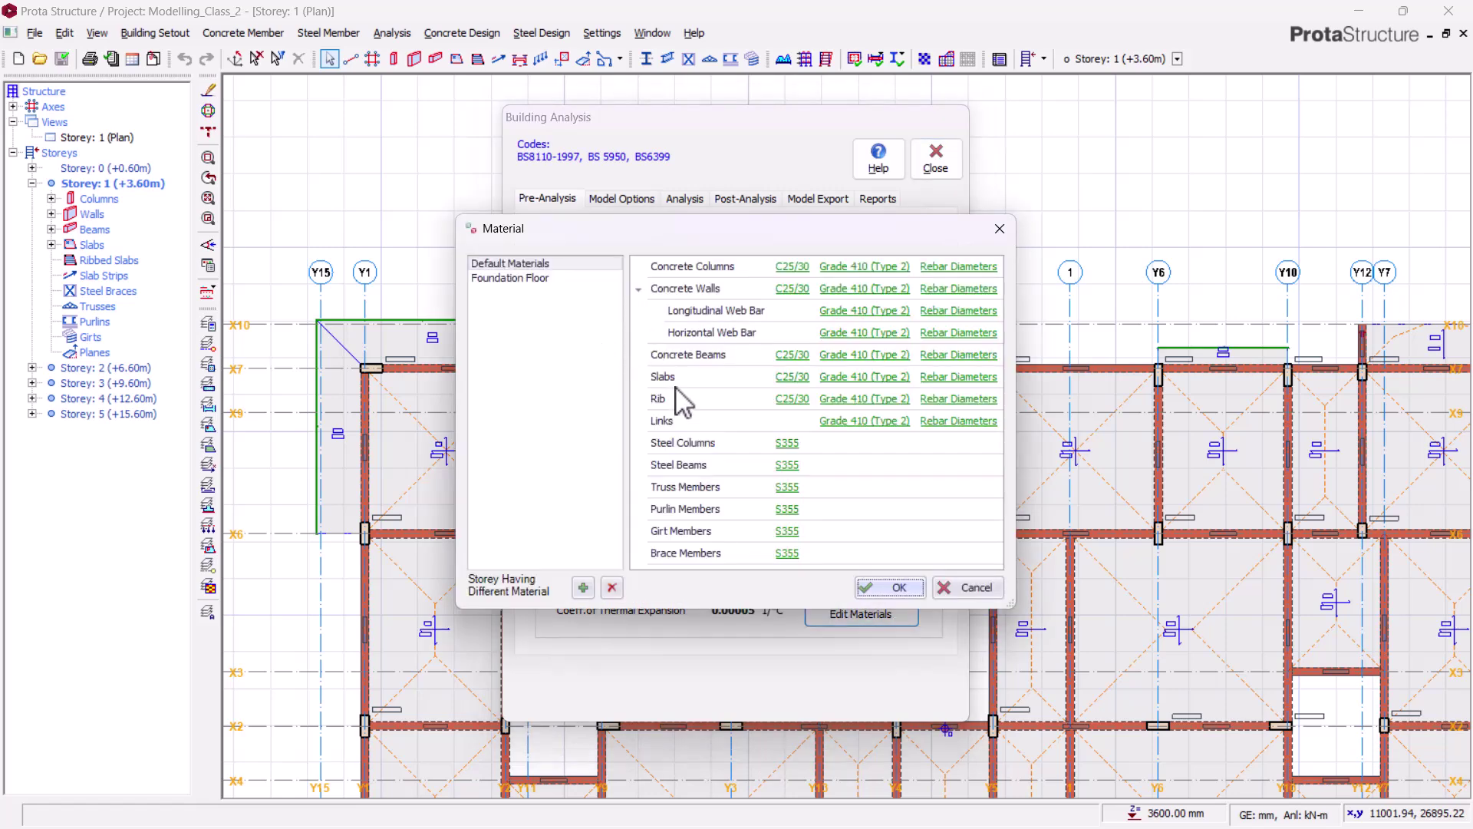
pyautogui.click(971, 377)
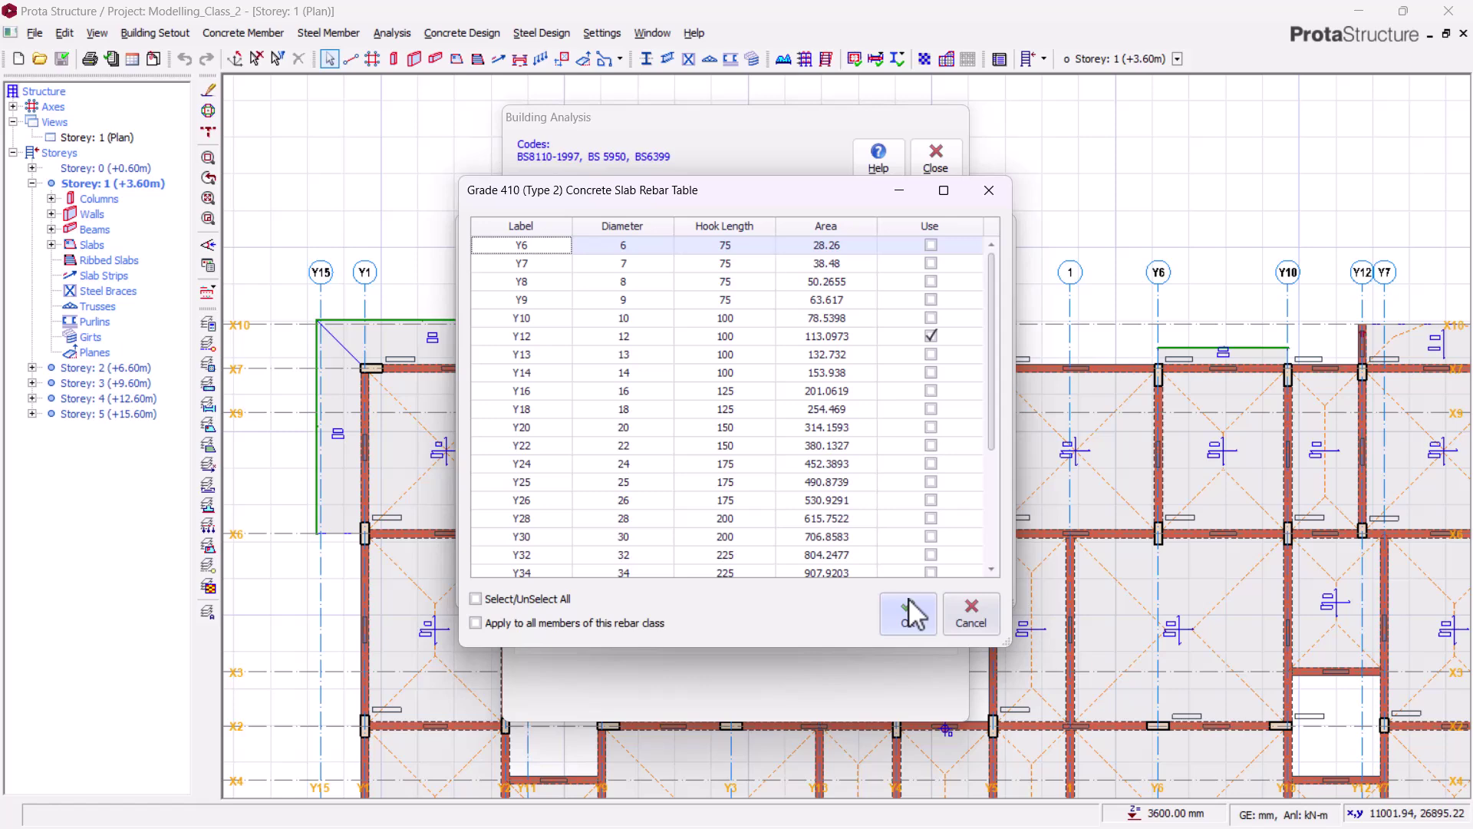
pyautogui.scroll(-3, 775, 395)
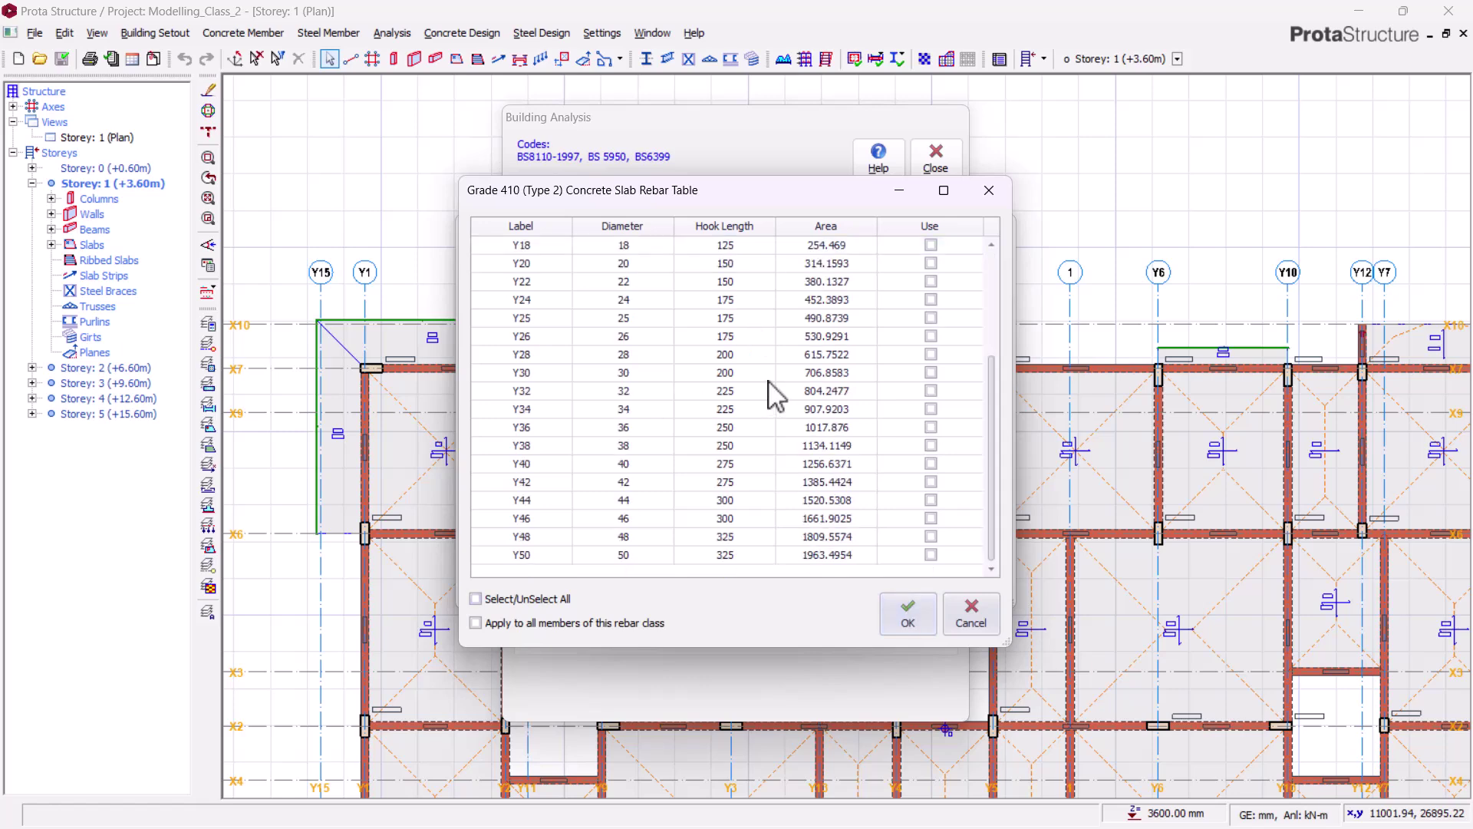
pyautogui.scroll(3, 774, 396)
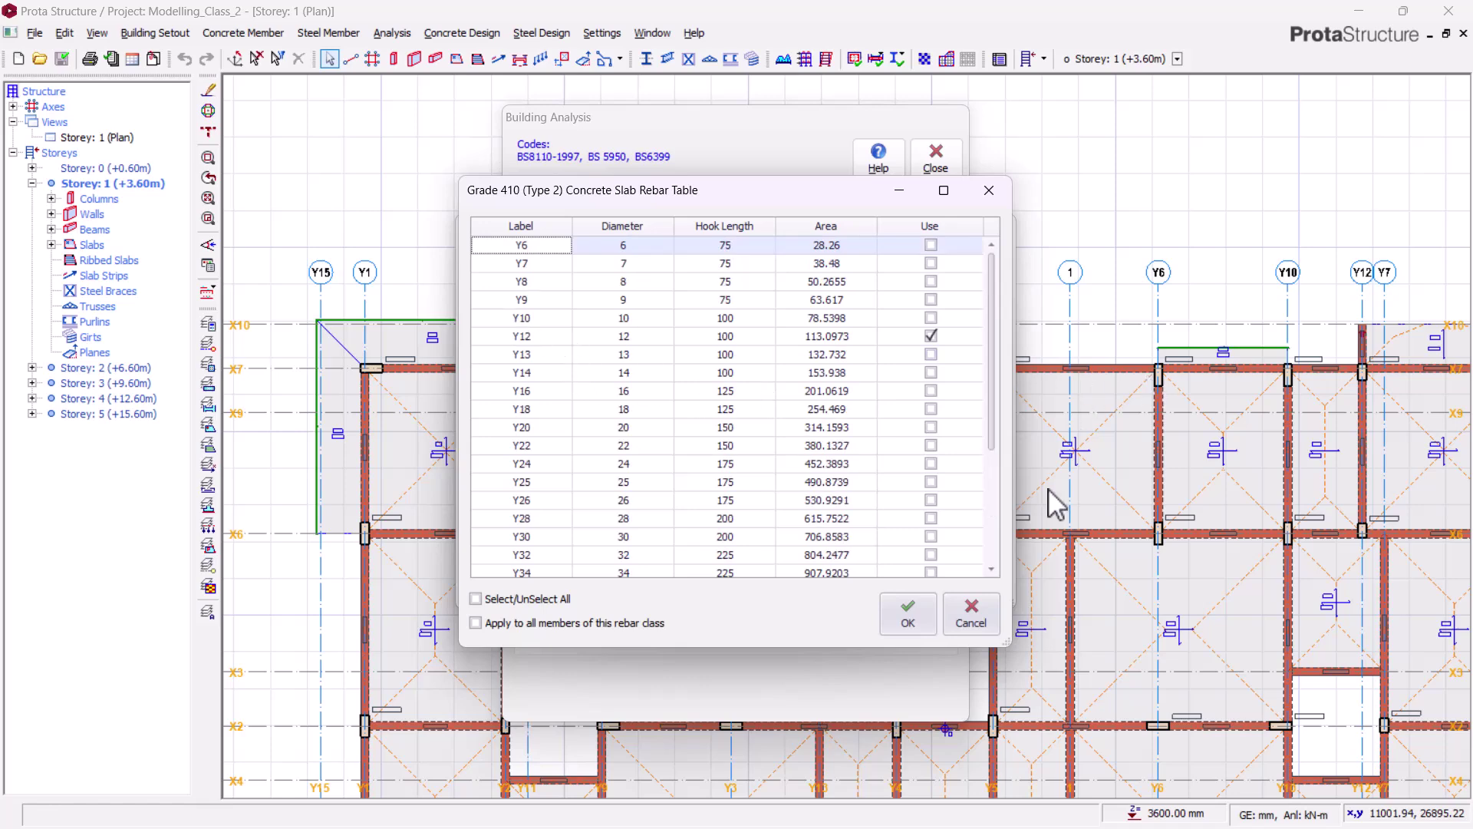
pyautogui.click(908, 614)
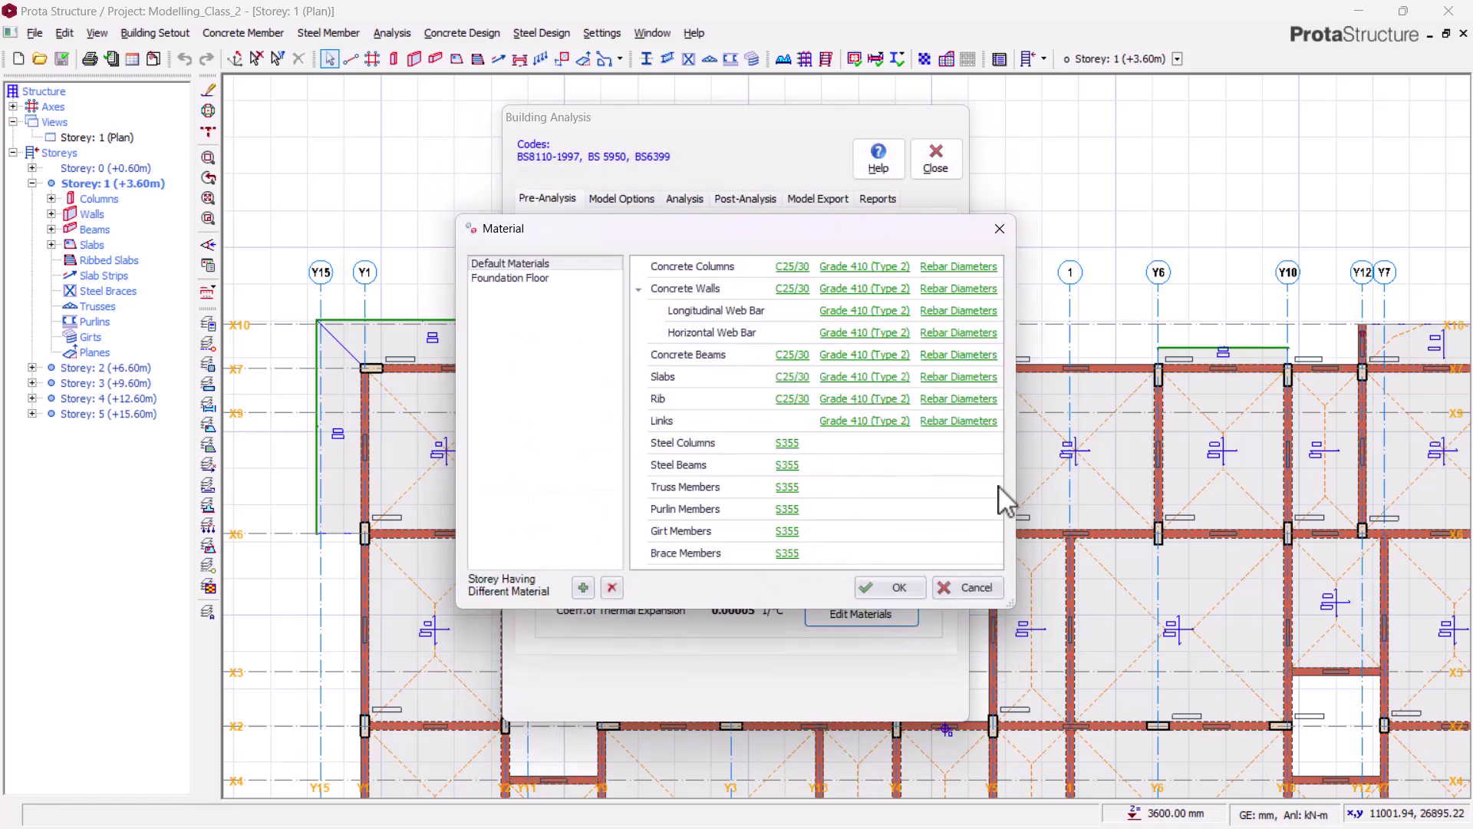
pyautogui.click(974, 588)
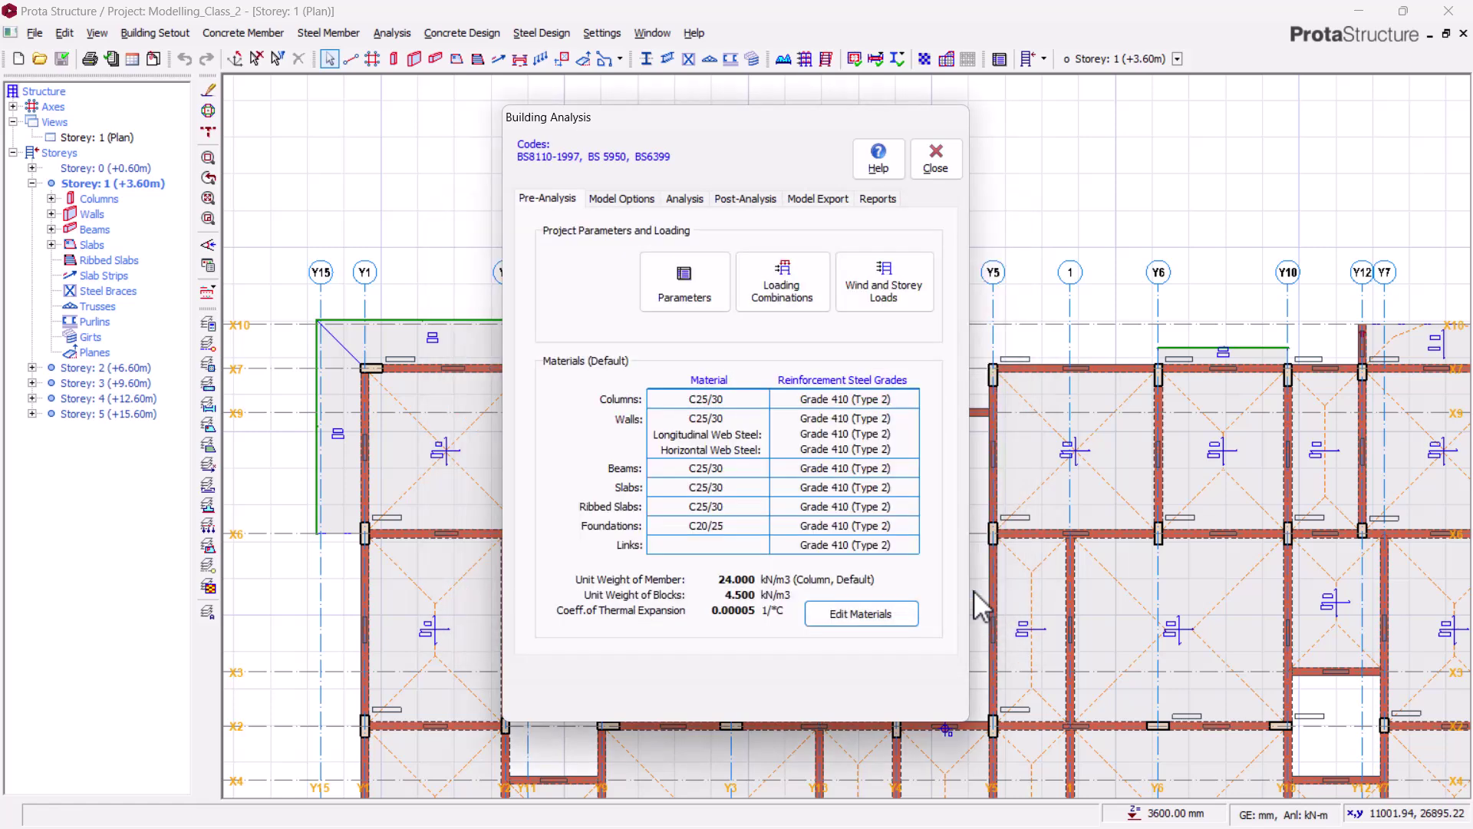
# Review the load combinations and the wind and storey loads of all storeys in Building Analysis, leaving the loads unchanged
pyautogui.click(791, 282)
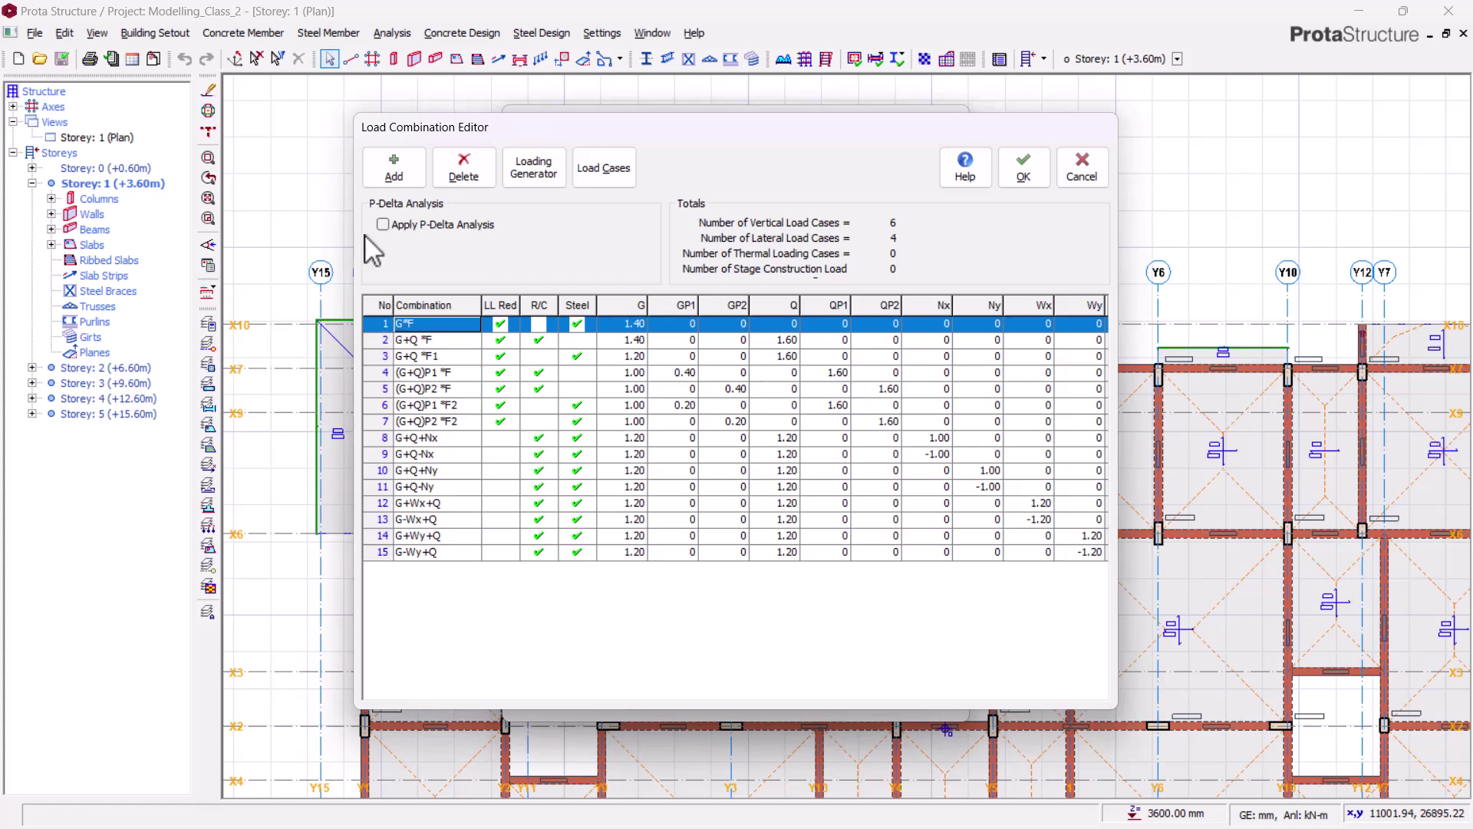
pyautogui.click(1026, 176)
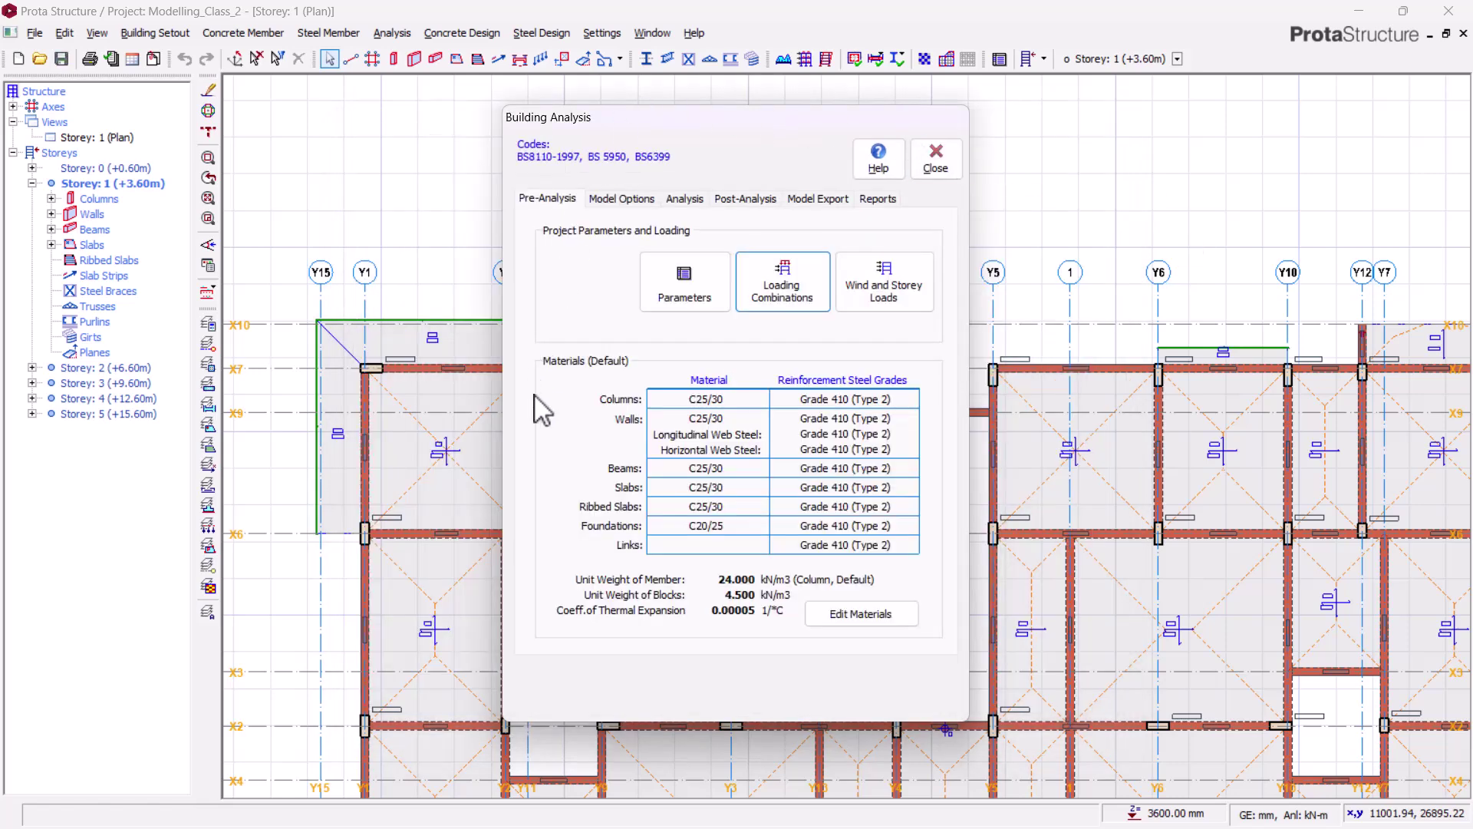
pyautogui.click(892, 283)
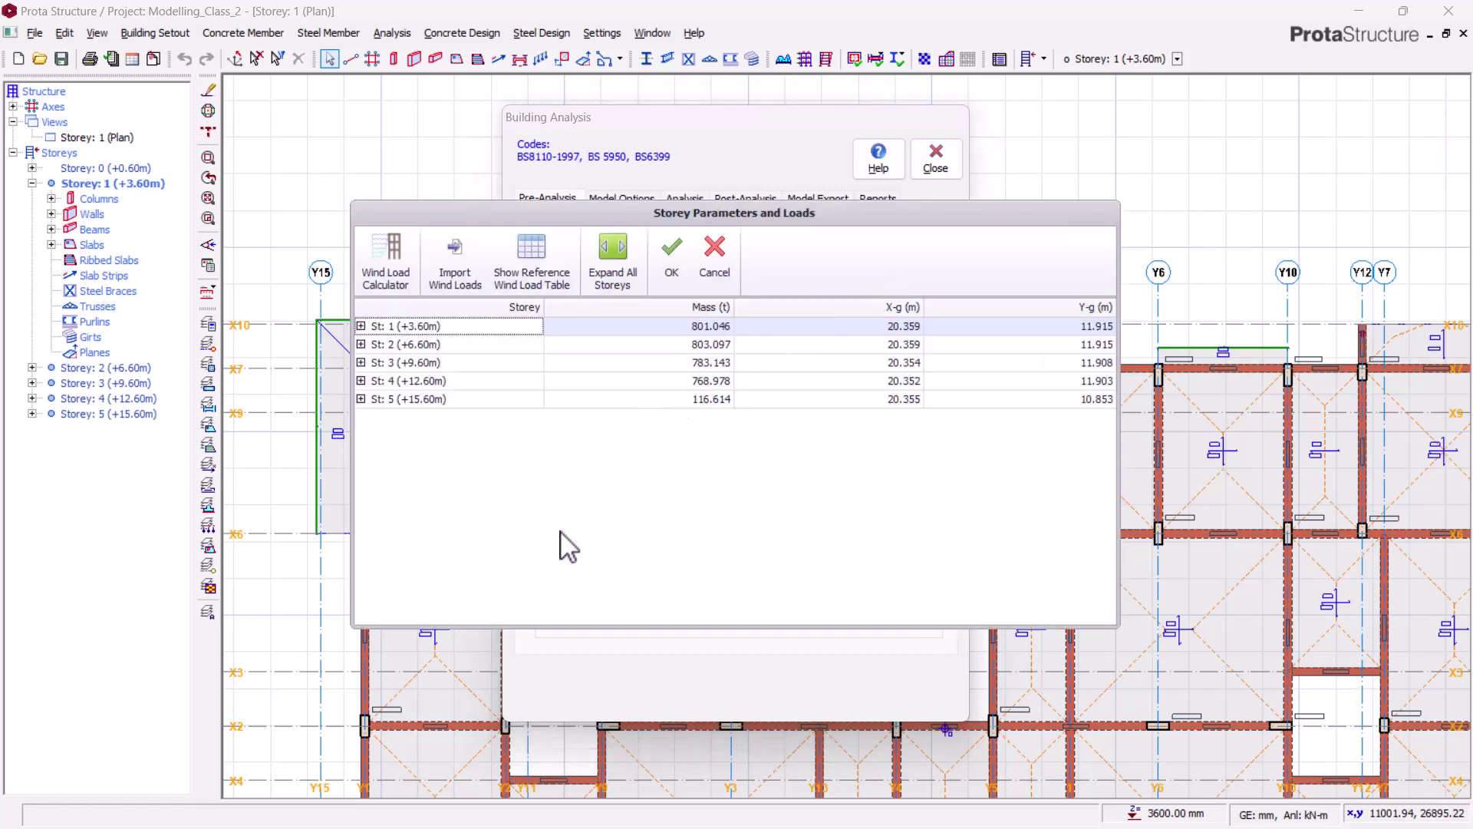
pyautogui.click(617, 245)
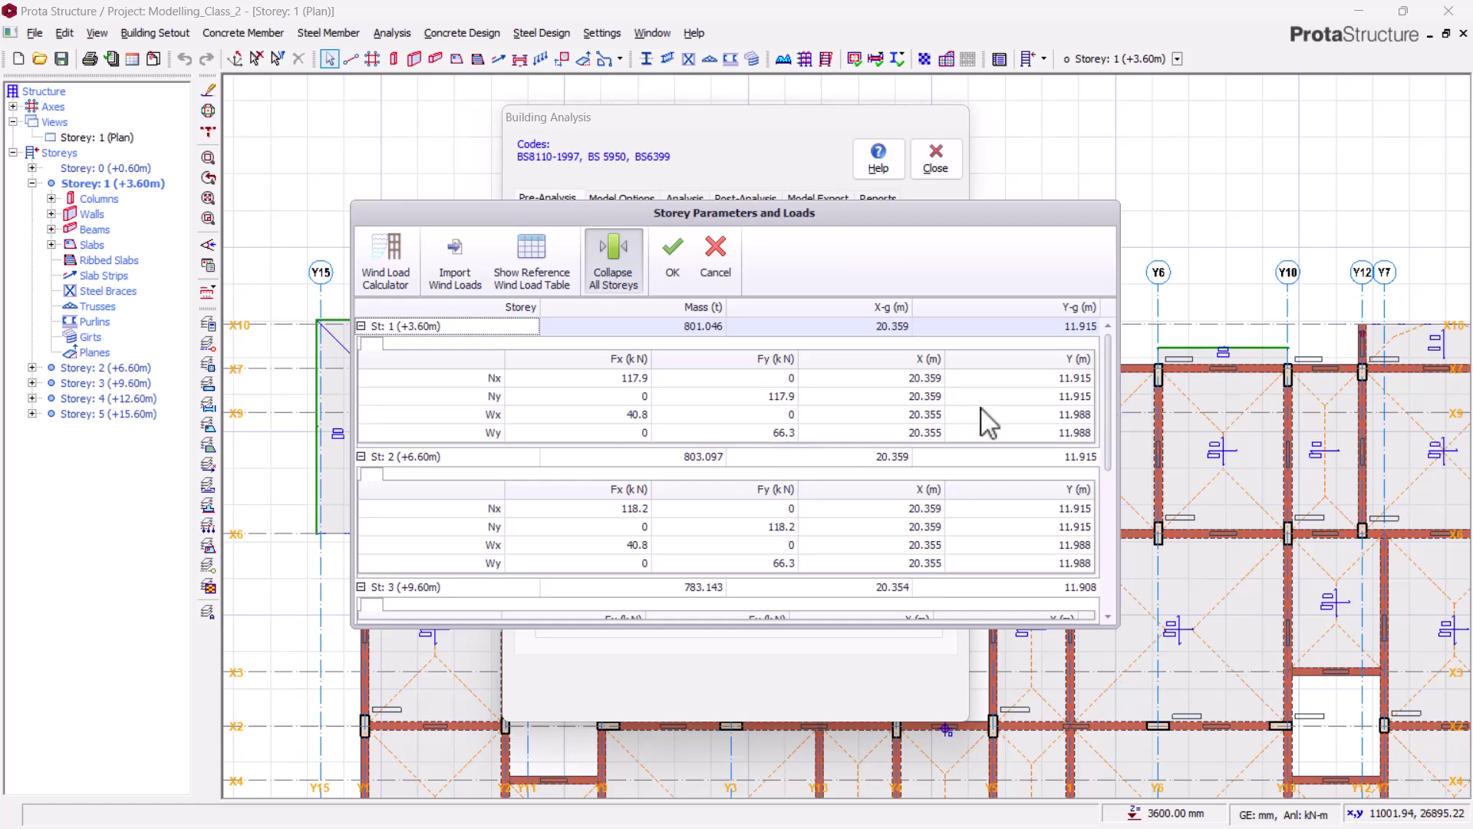
pyautogui.click(715, 253)
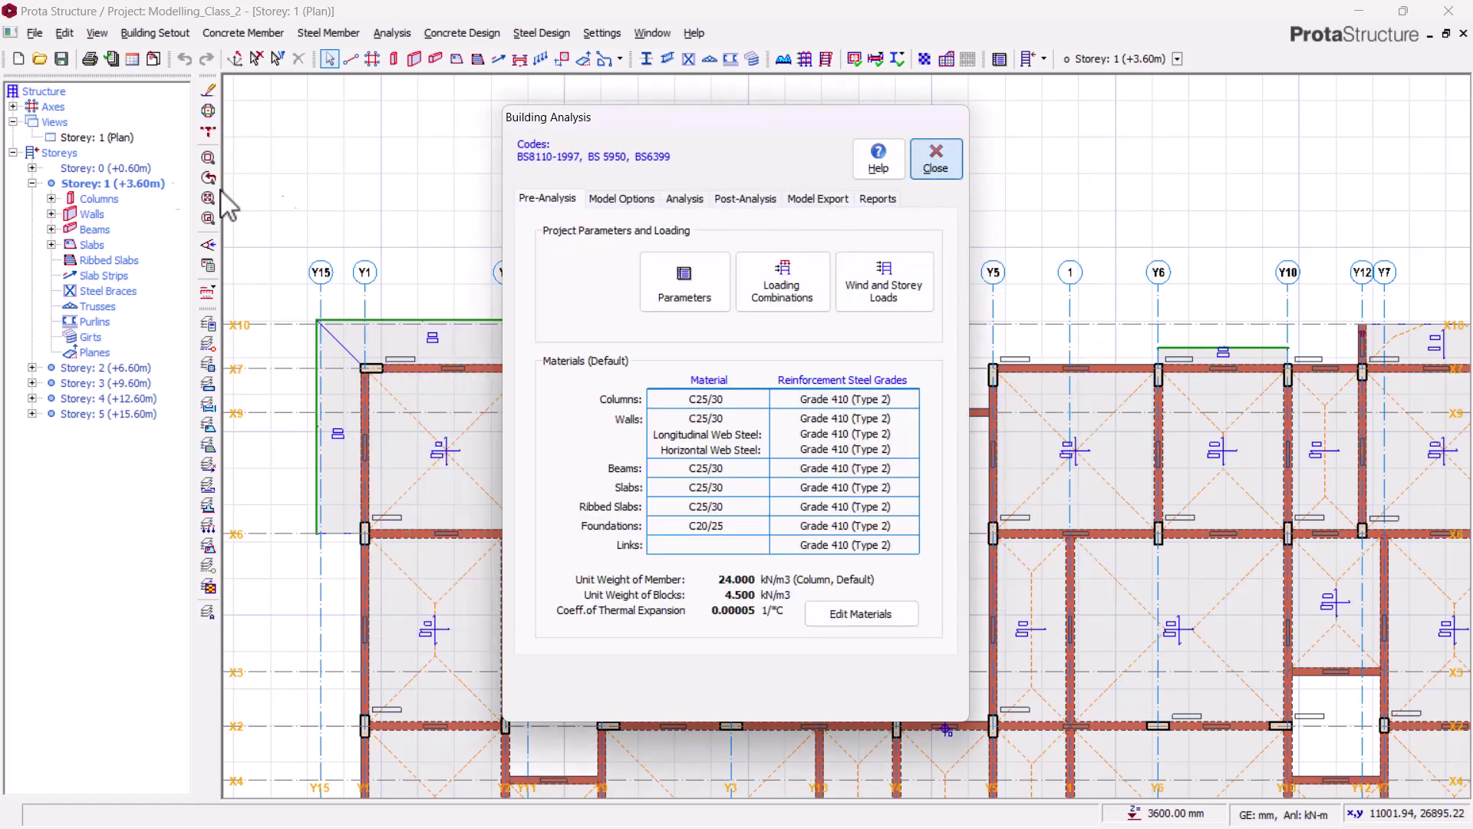
pyautogui.click(918, 170)
# Switch the Storey 1 view to 3D and inspect the slabs and beams beside the green core walls
pyautogui.click(91, 138)
pyautogui.rightClick(92, 139)
pyautogui.click(141, 169)
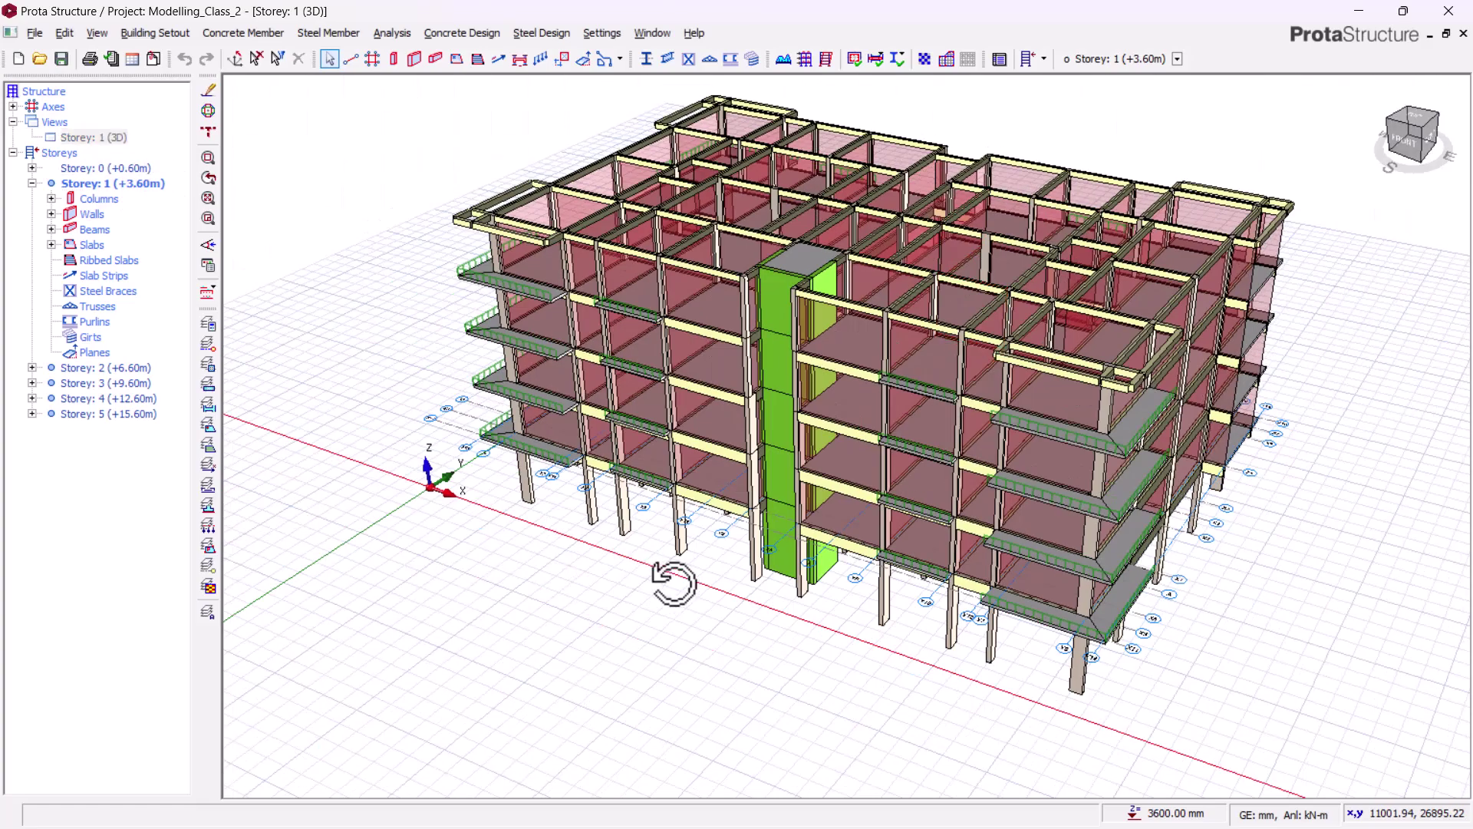
pyautogui.moveTo(674, 583); pyautogui.dragTo(721, 614, button='middle')
pyautogui.scroll(5, 868, 366)
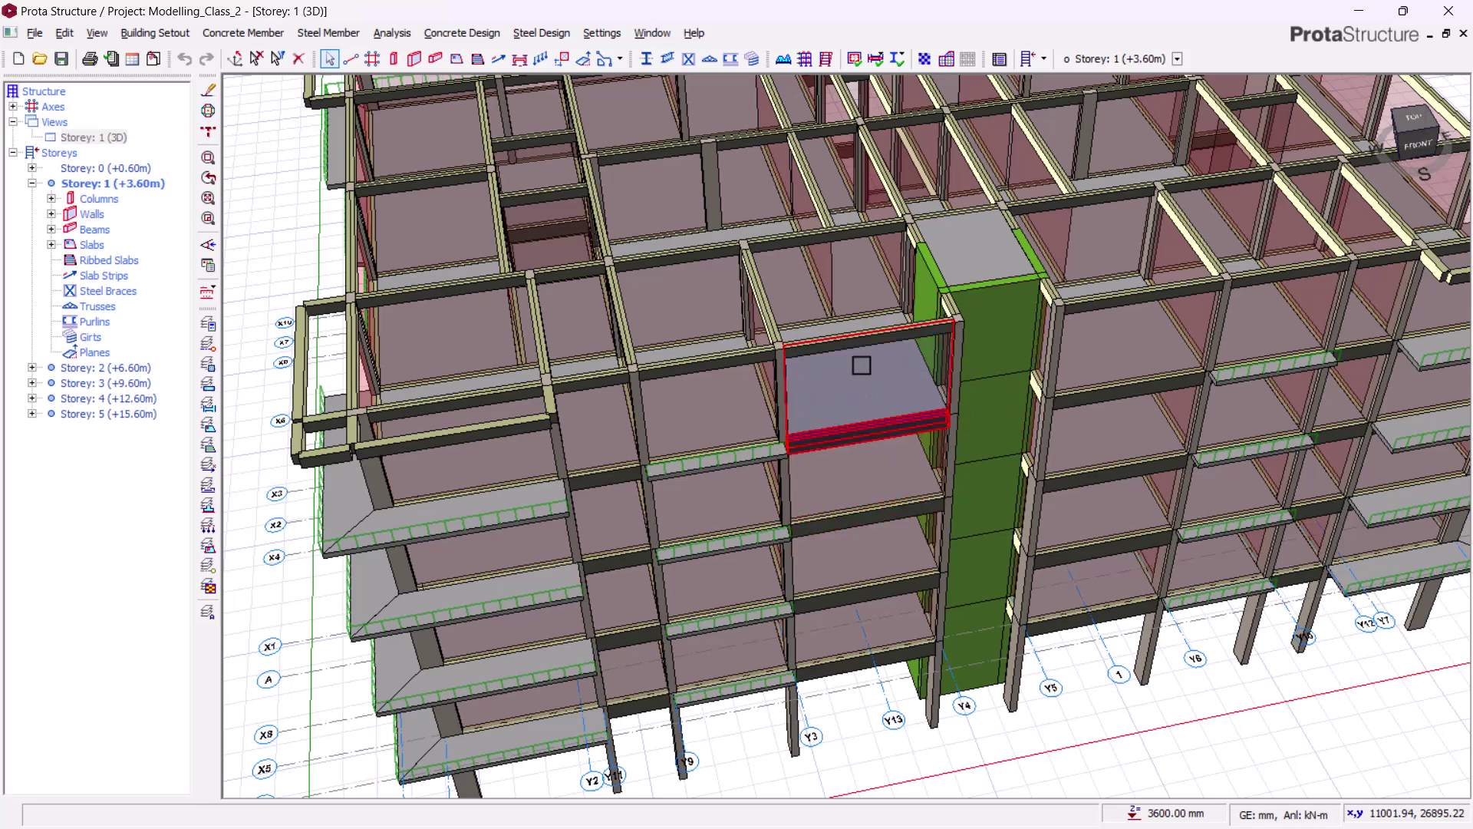
pyautogui.scroll(4, 859, 367)
pyautogui.click(810, 386)
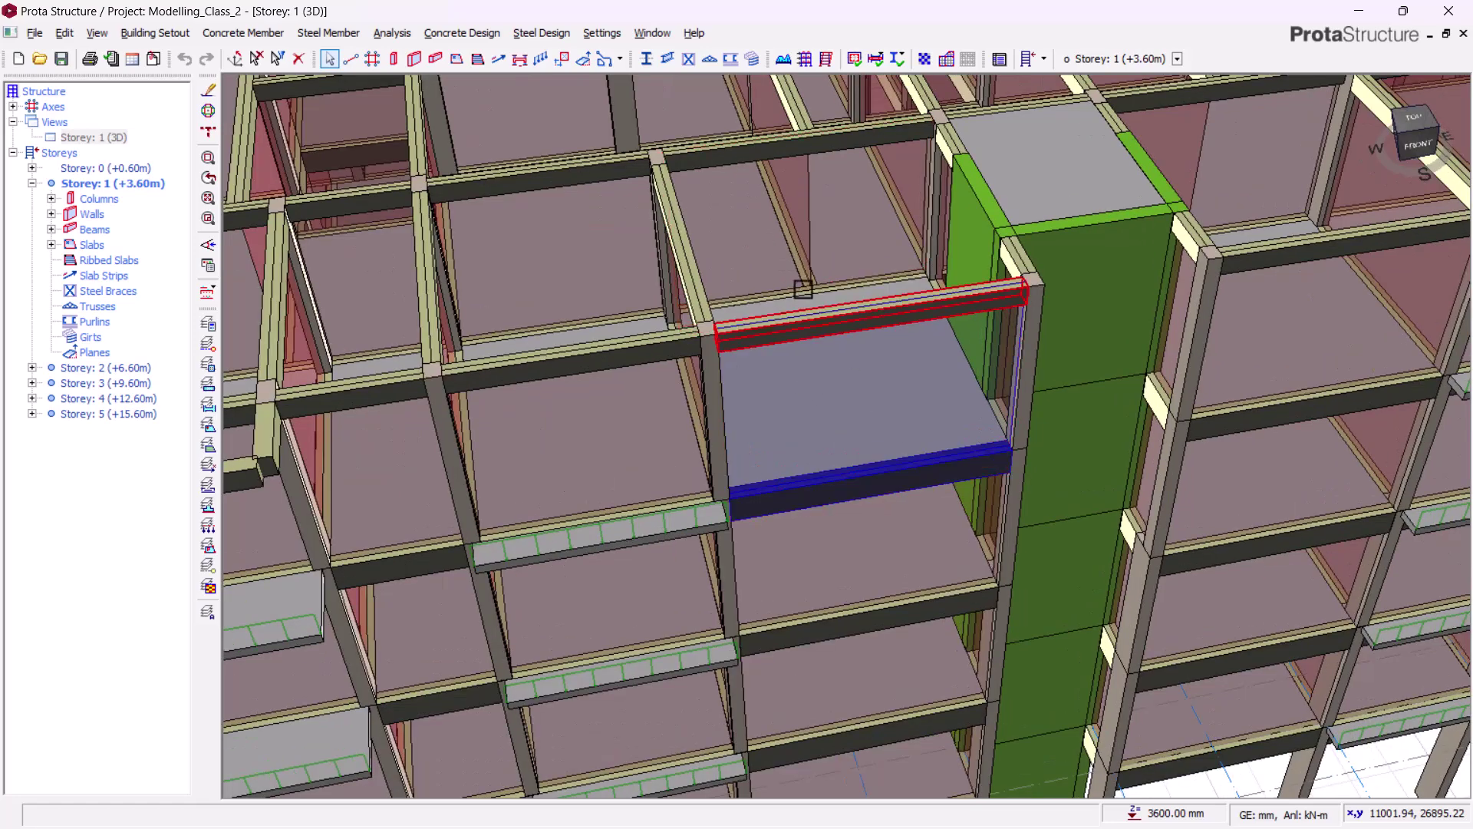
pyautogui.scroll(-3, 799, 289)
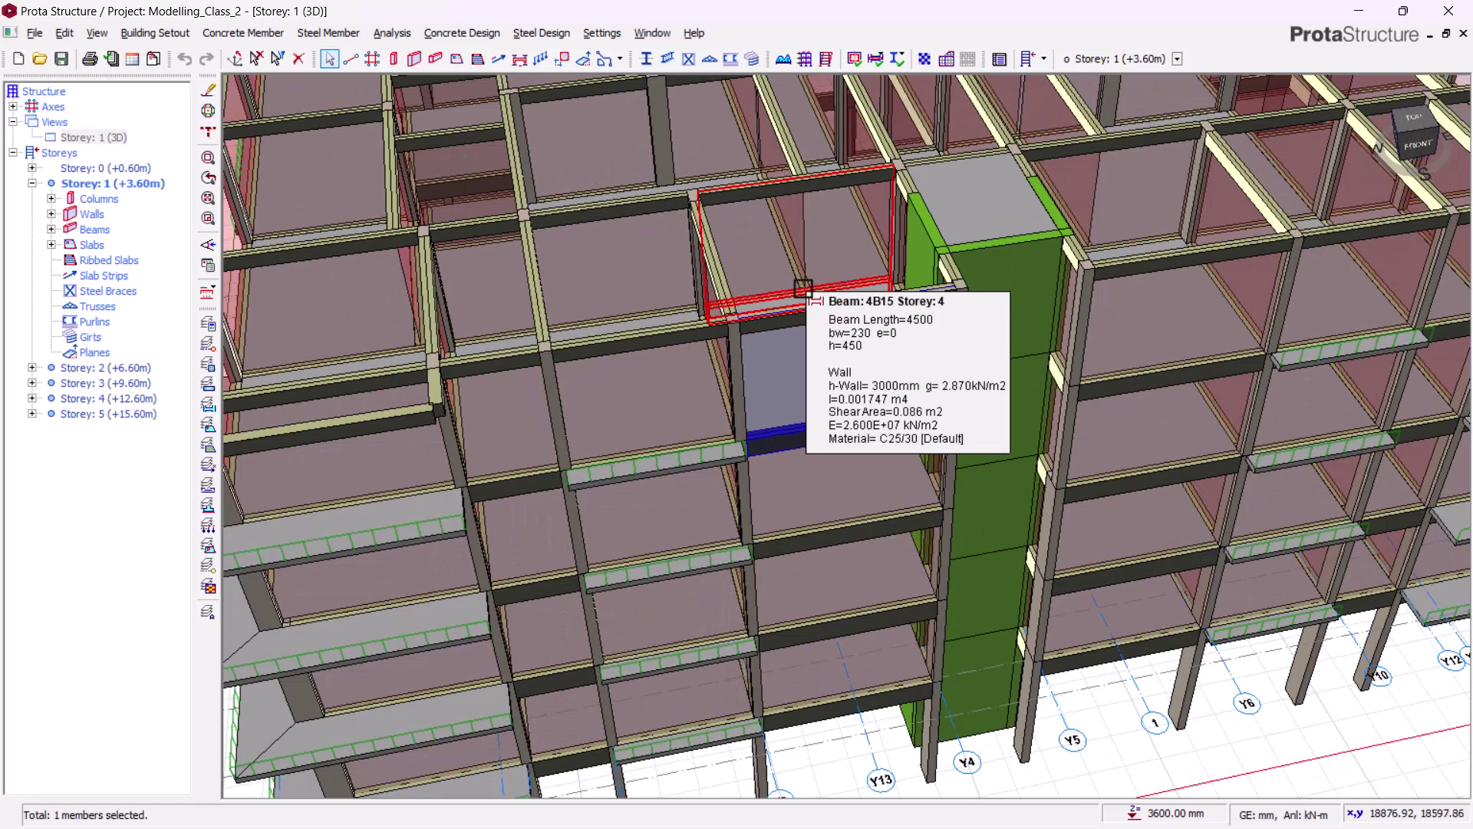
pyautogui.scroll(-4, 803, 289)
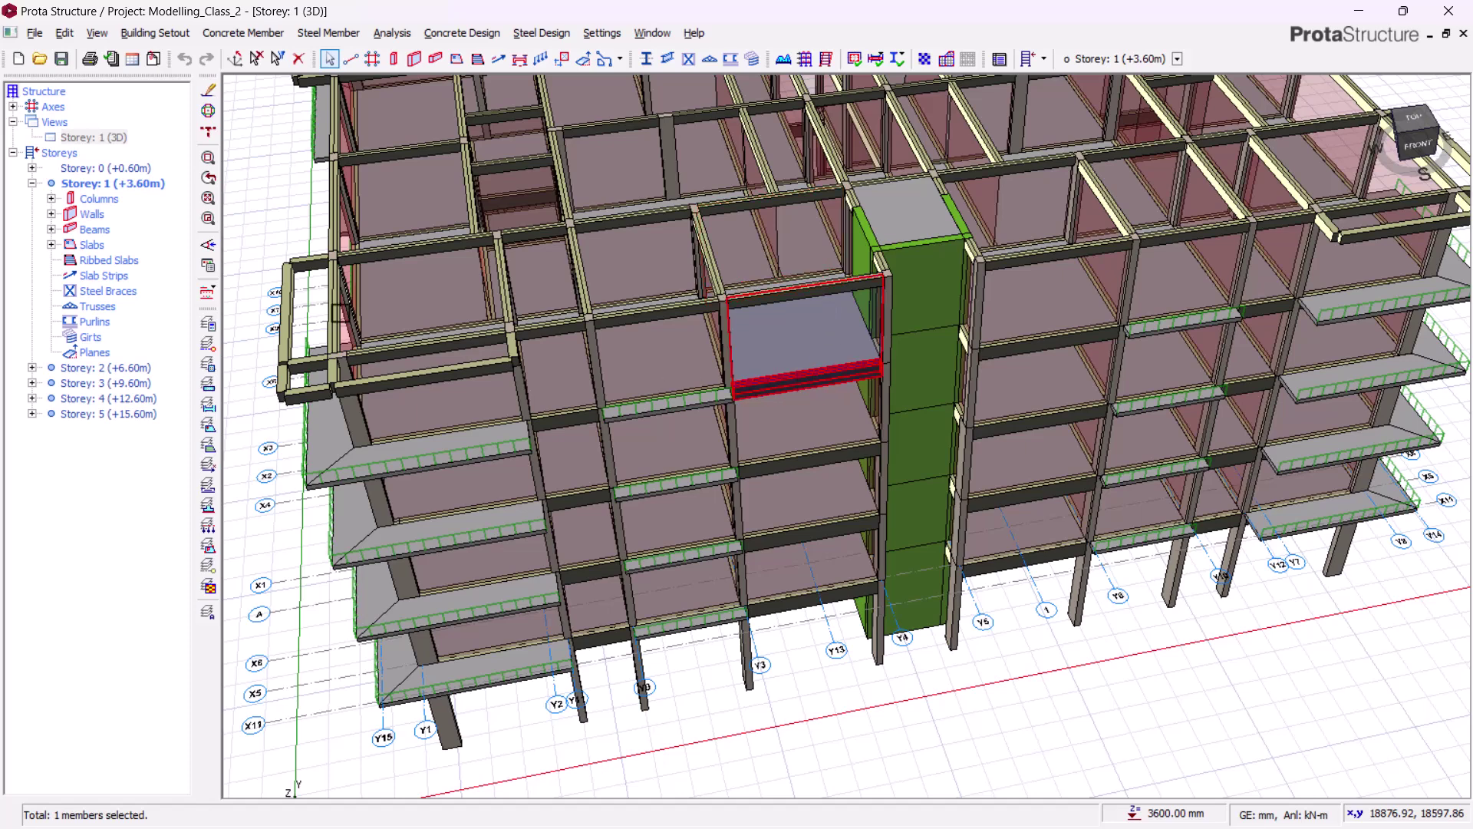
# Return the Storey 1 view from 3D to plan
pyautogui.click(140, 182)
pyautogui.rightClick(141, 183)
pyautogui.click(110, 168)
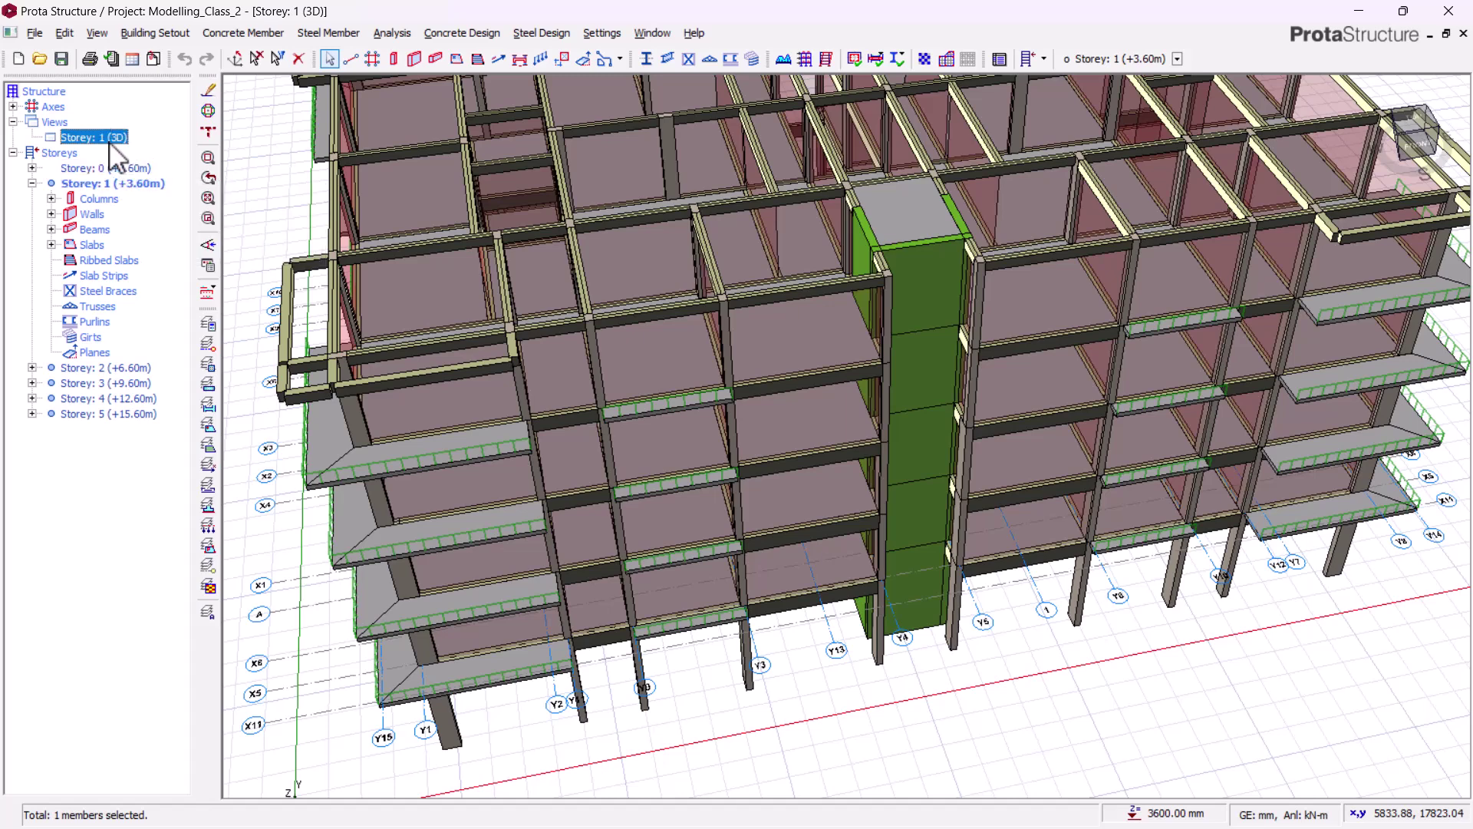
pyautogui.rightClick(115, 155)
pyautogui.click(154, 154)
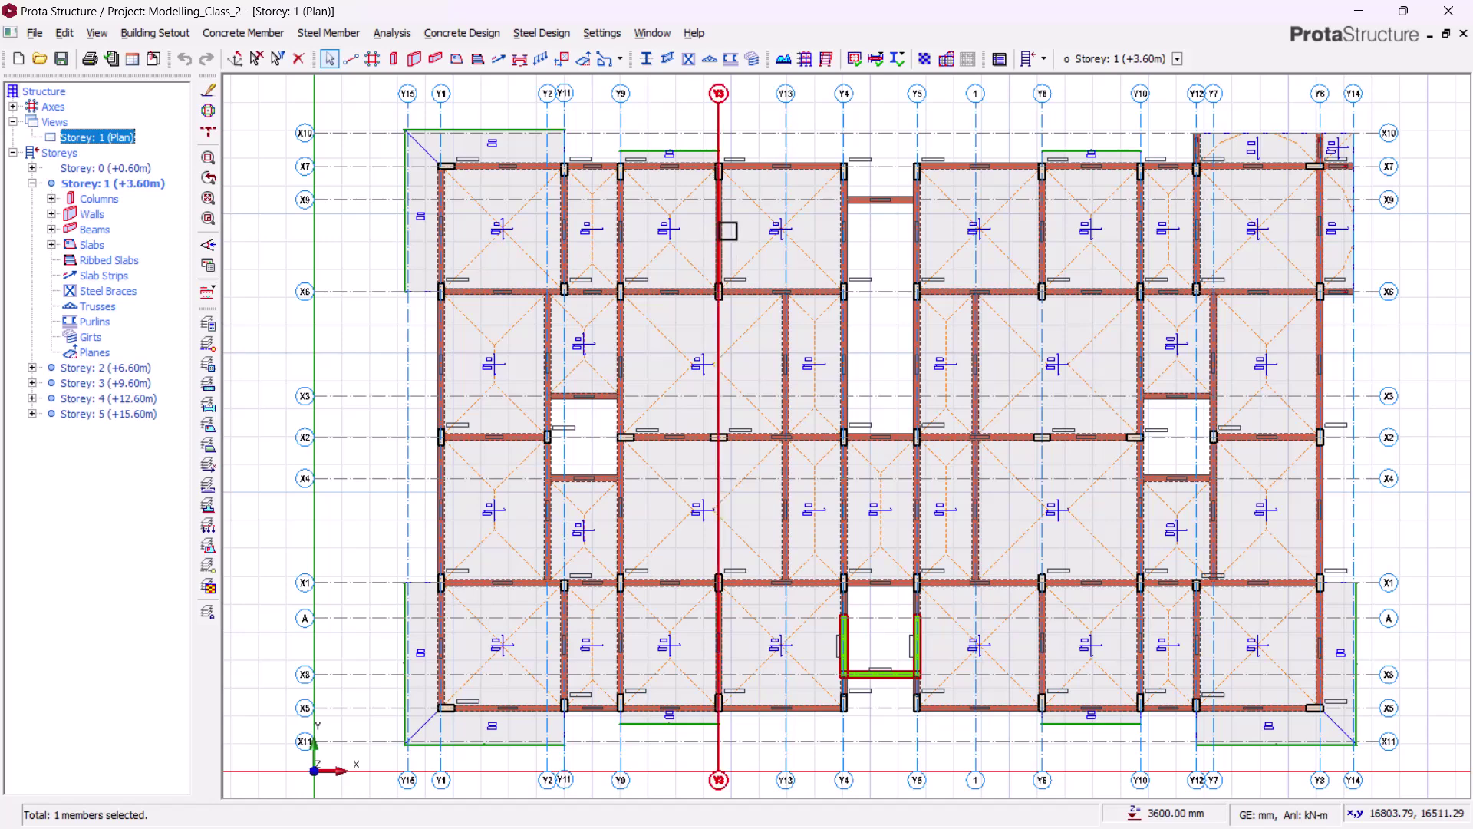
# Run the Building Model Check from Building Analysis for all storeys with every check enabled
pyautogui.click(392, 33)
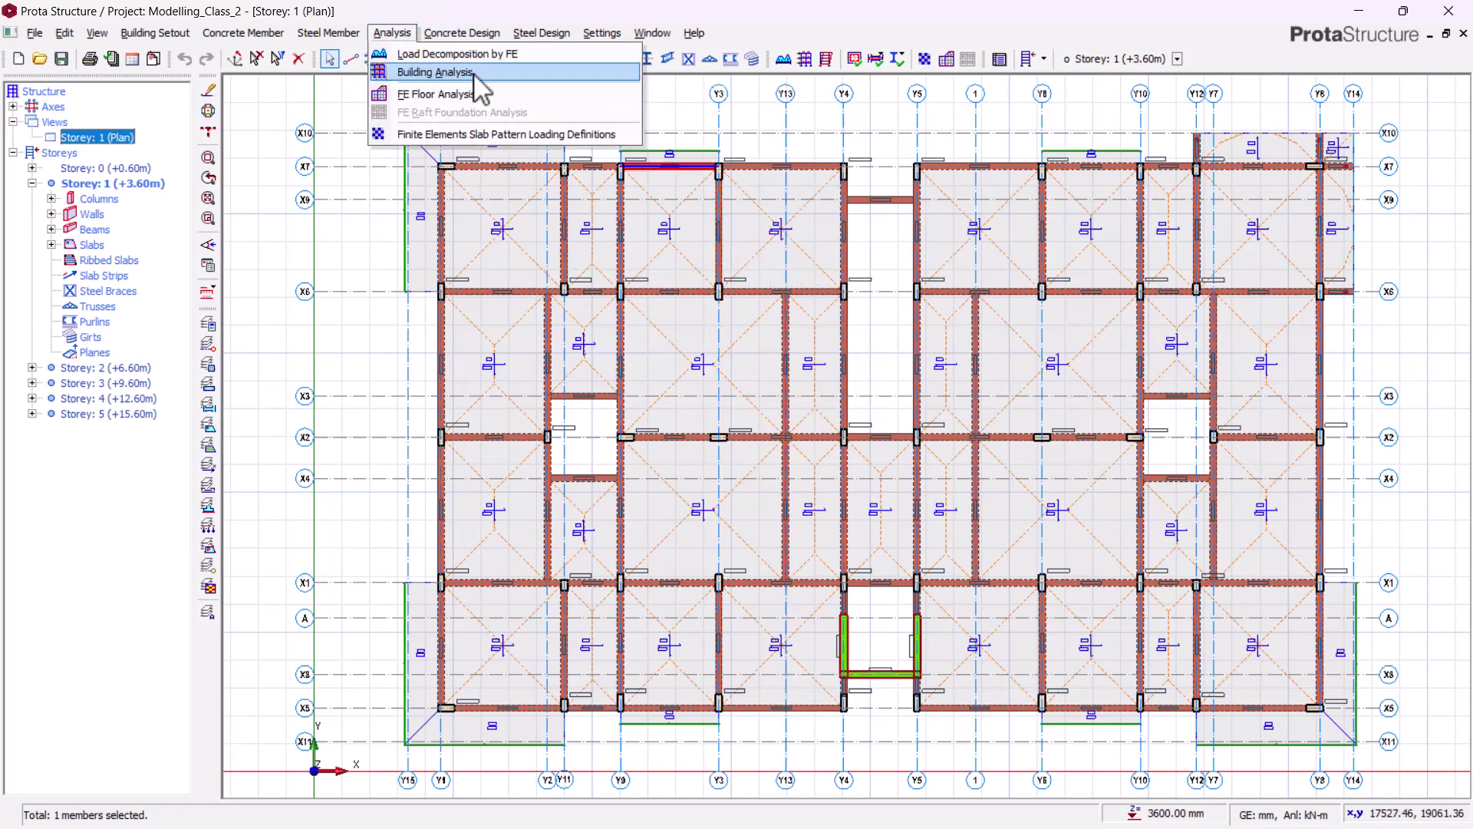
pyautogui.click(461, 91)
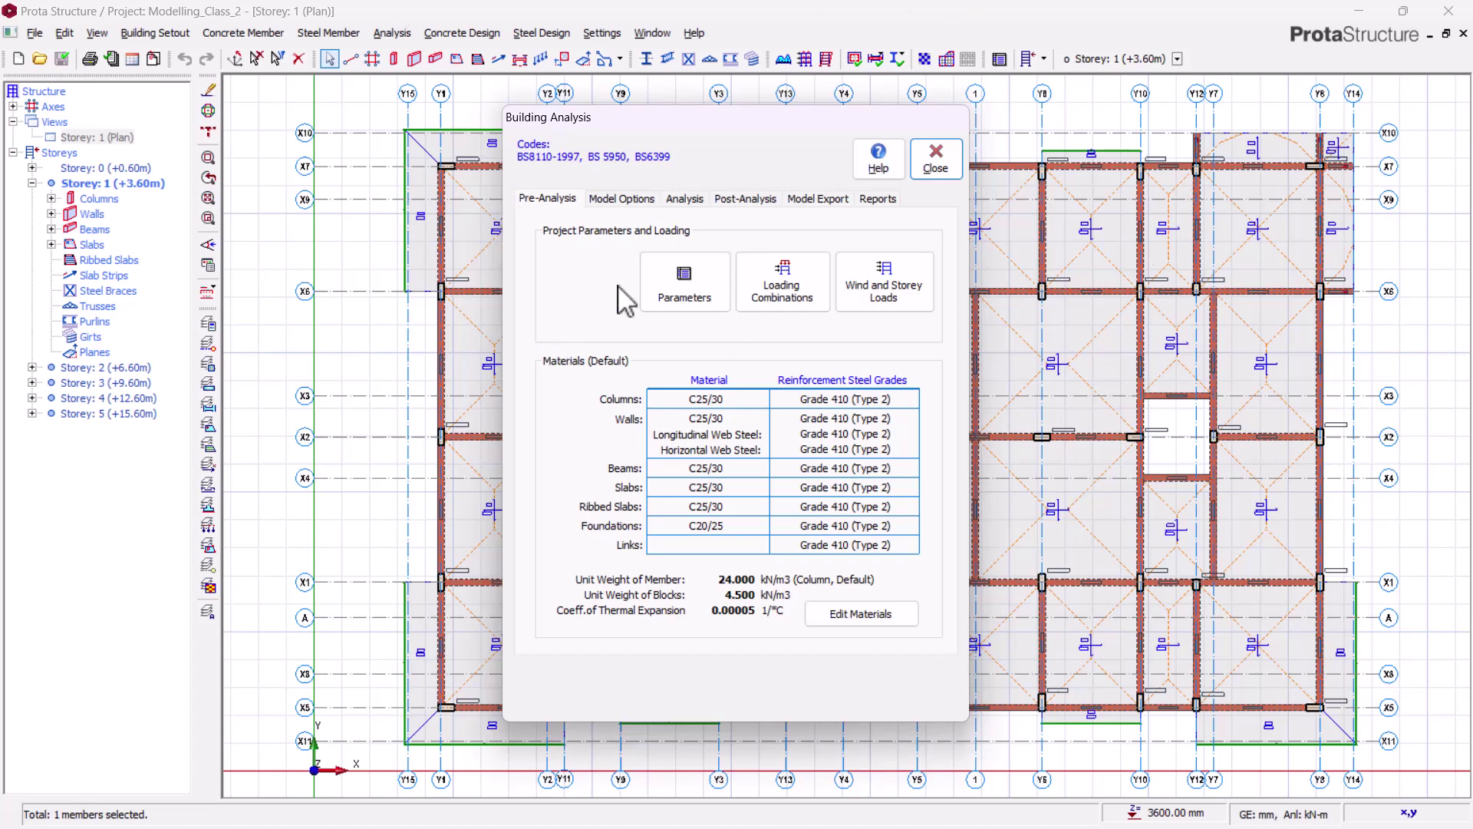
pyautogui.click(627, 201)
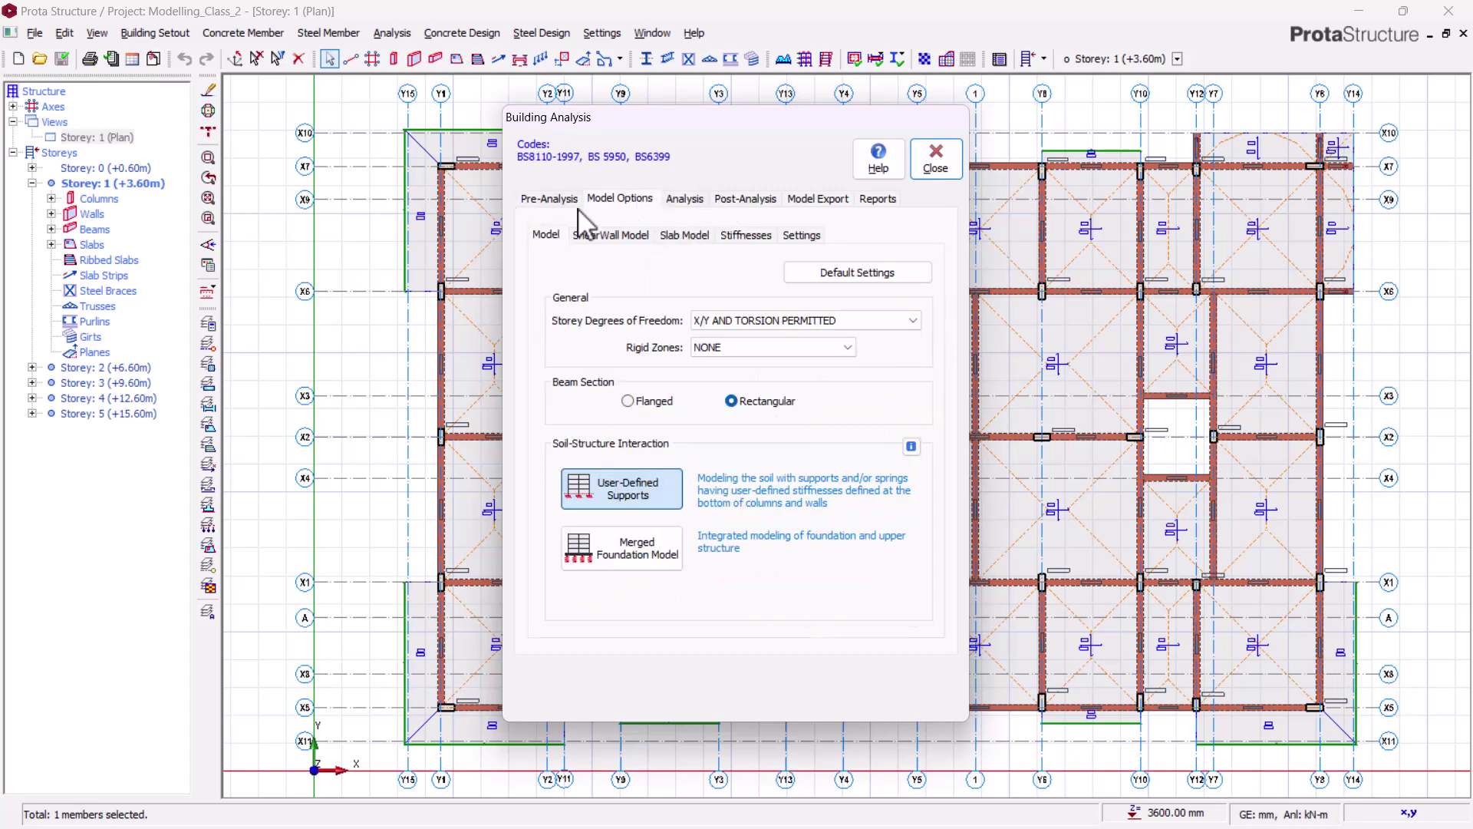
pyautogui.click(548, 199)
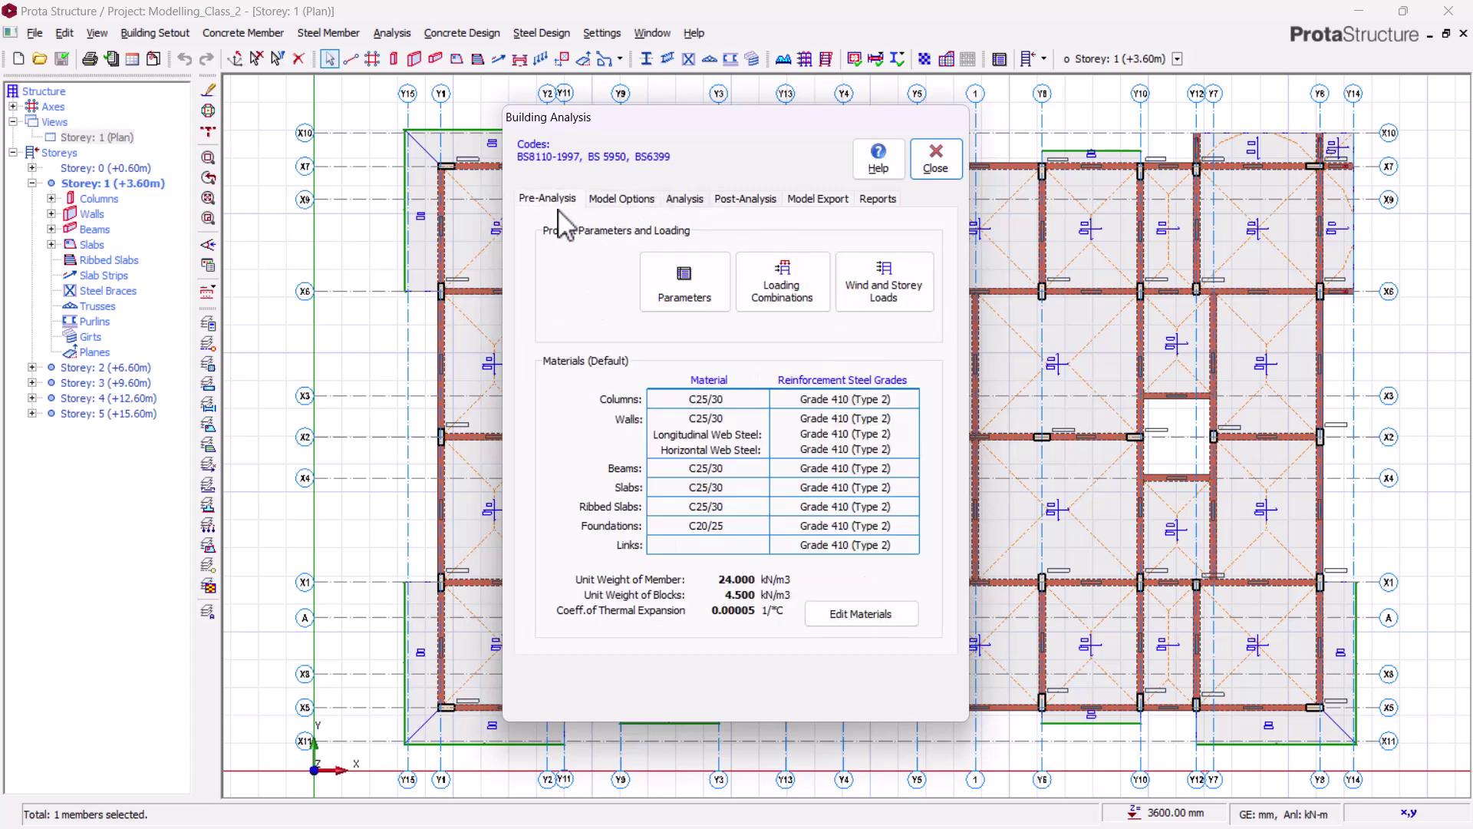
pyautogui.click(682, 201)
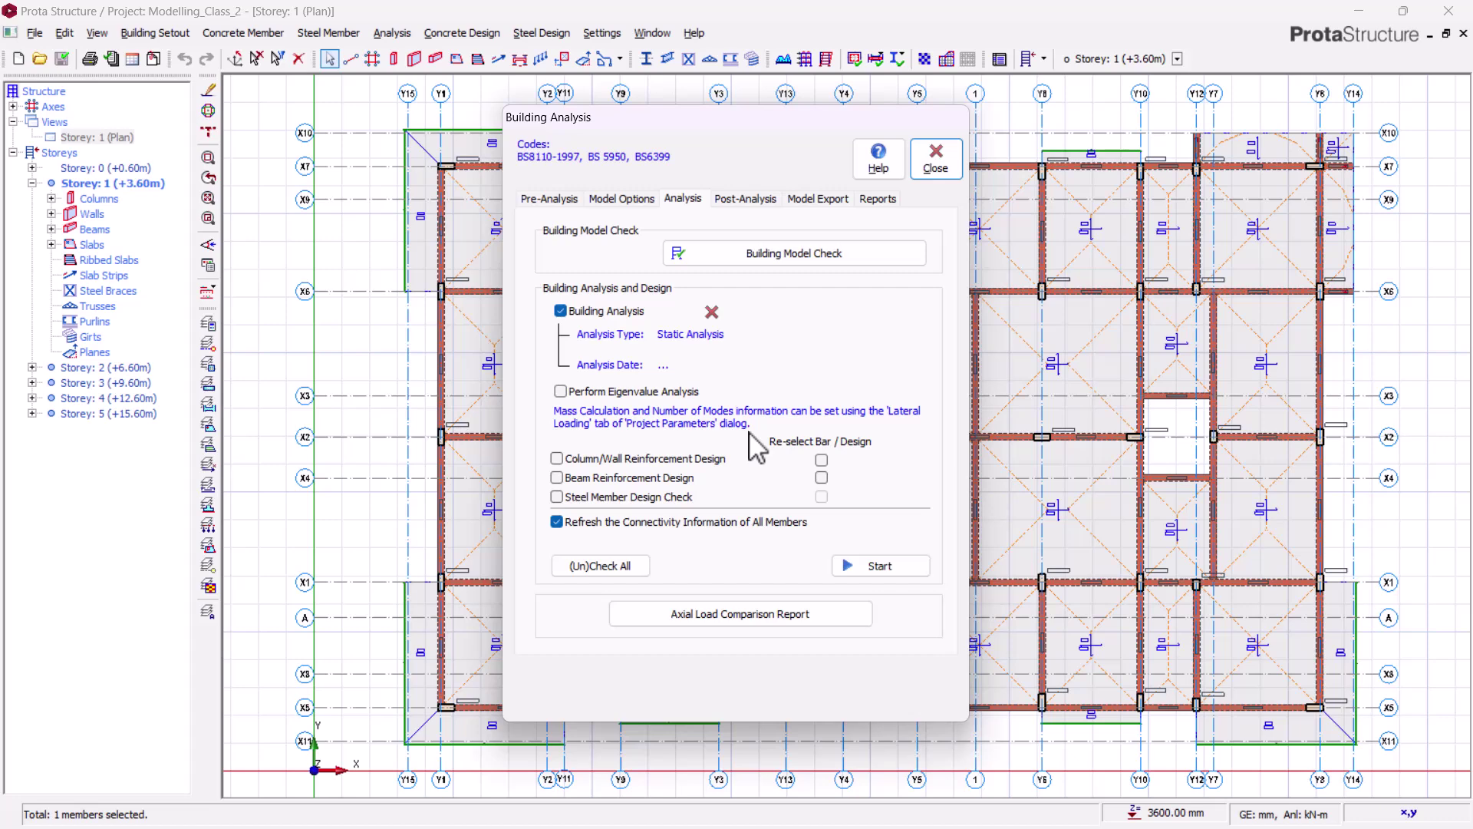
pyautogui.click(755, 256)
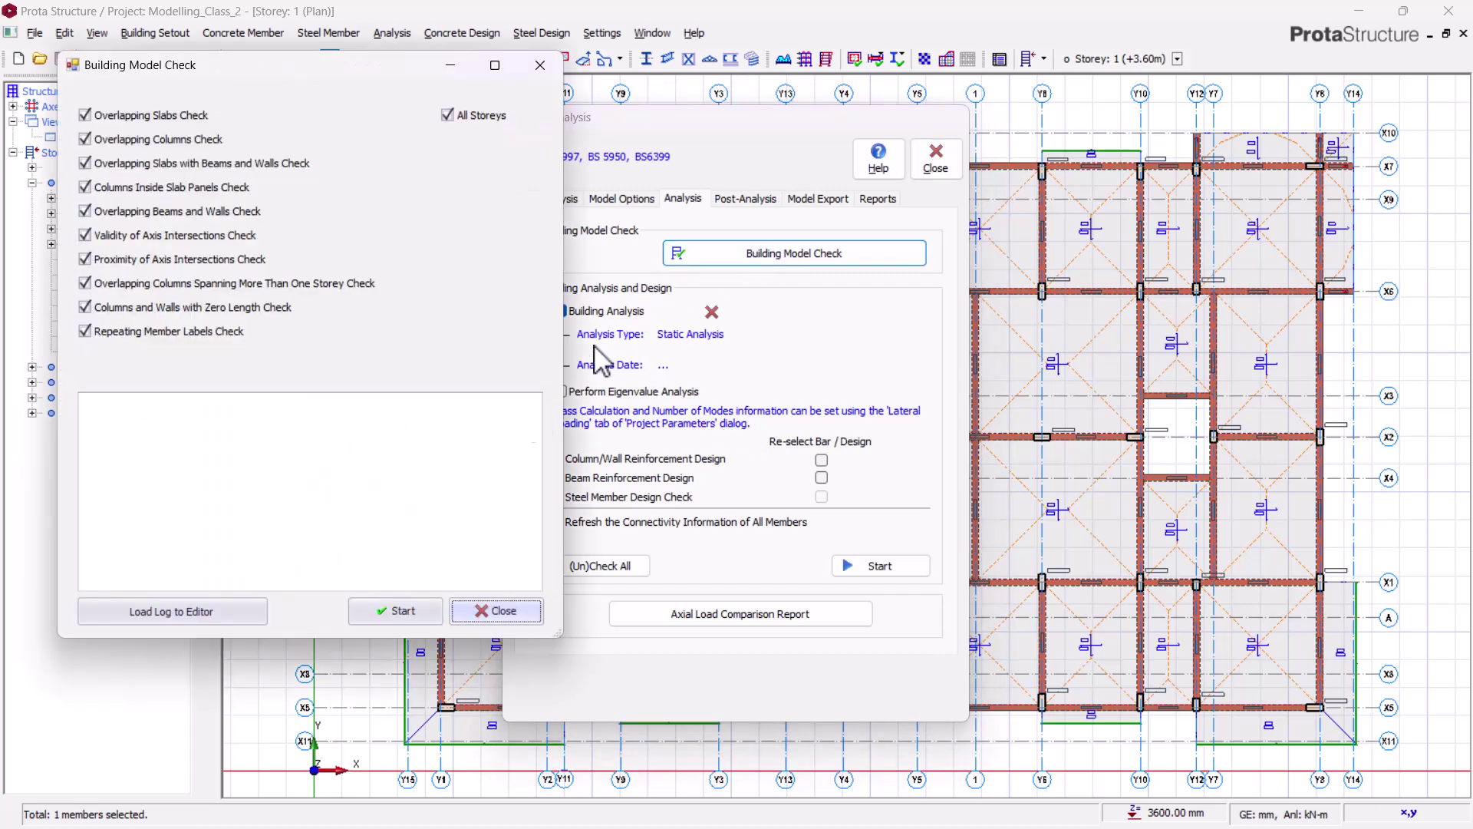
pyautogui.click(421, 611)
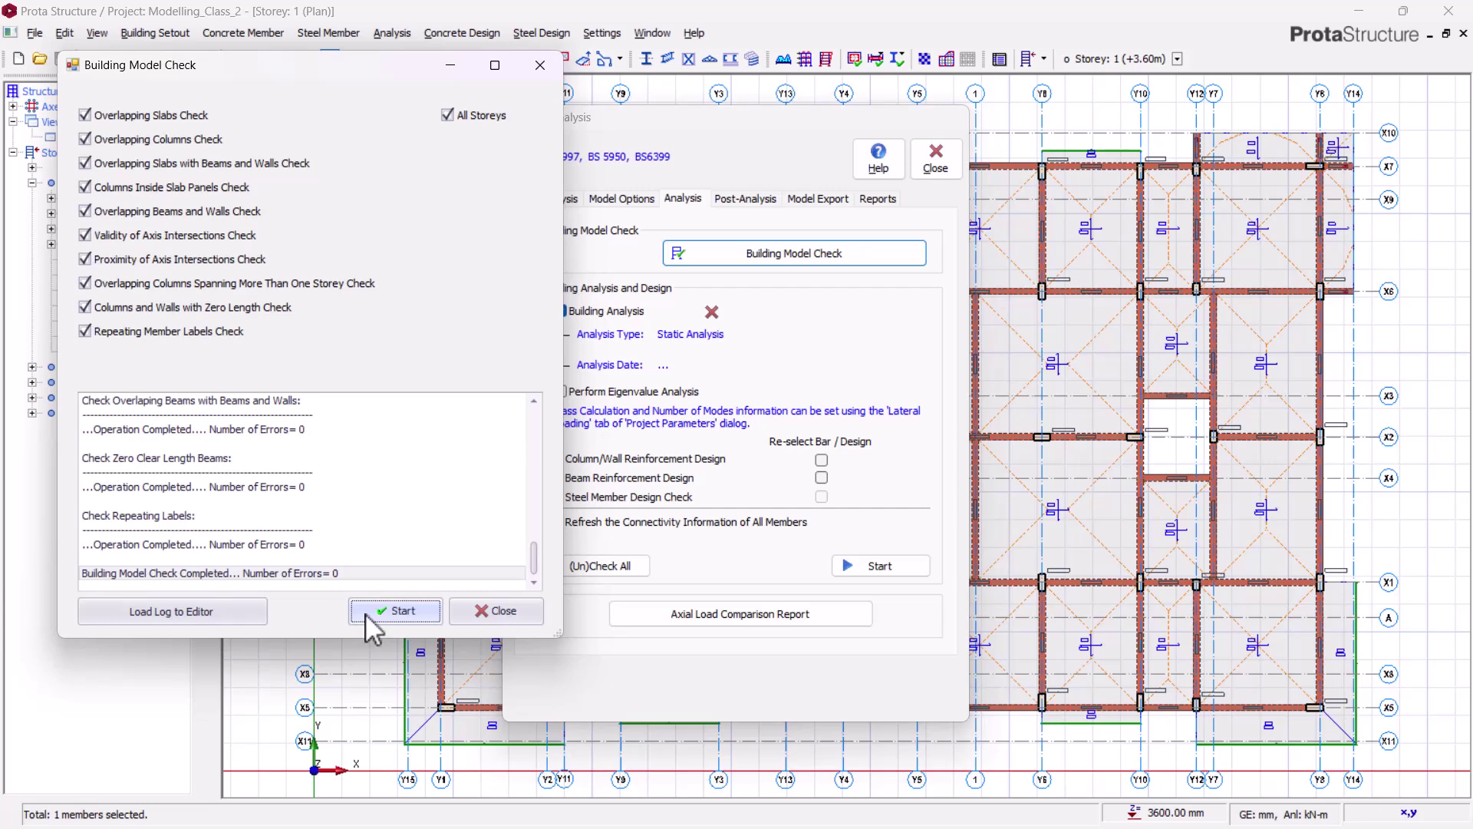
pyautogui.click(492, 612)
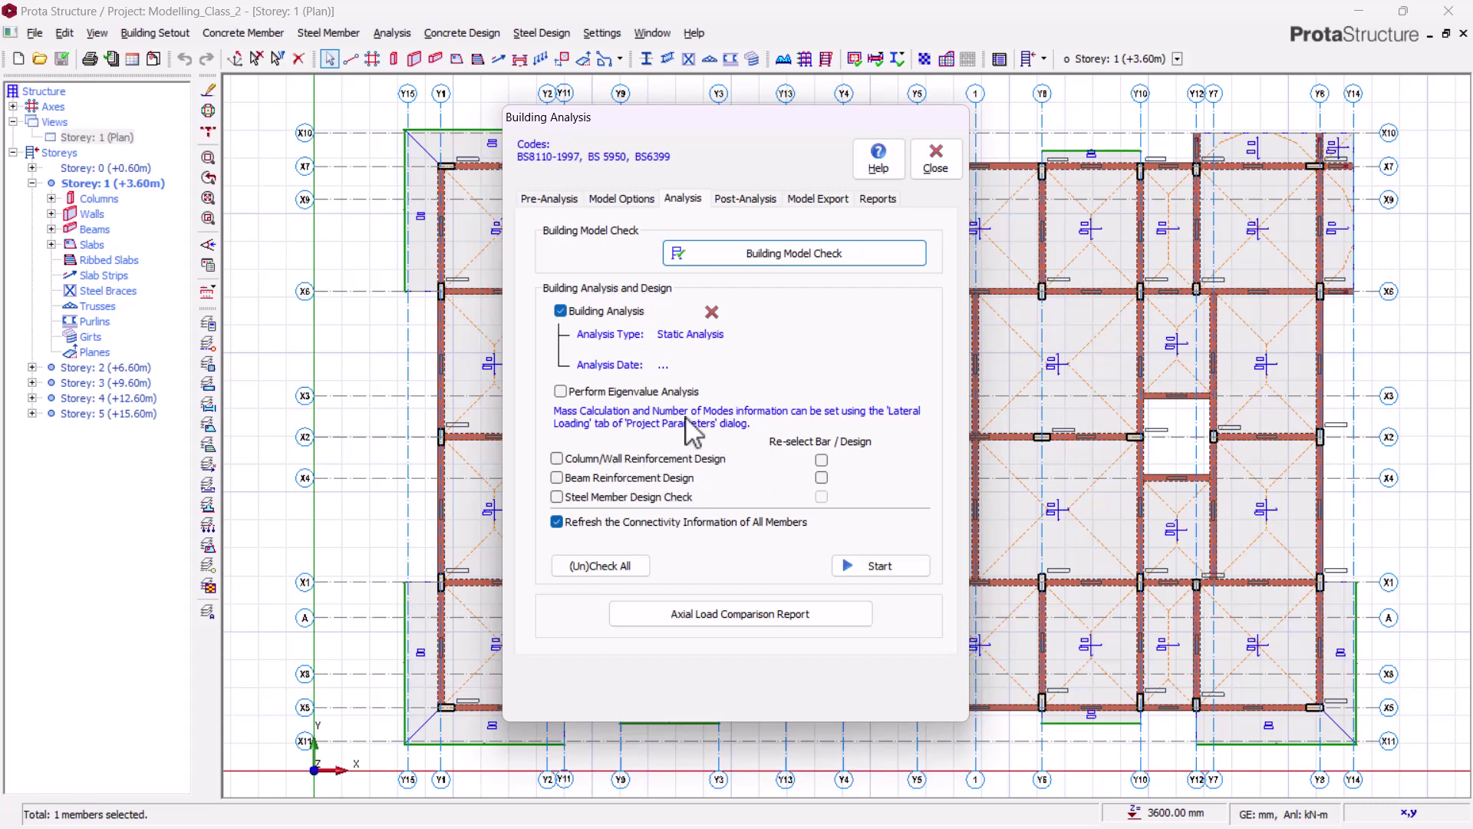
# Run the static Building Analysis with member connectivity refreshed, look over the post-analysis options and leave Building Analysis
pyautogui.click(879, 567)
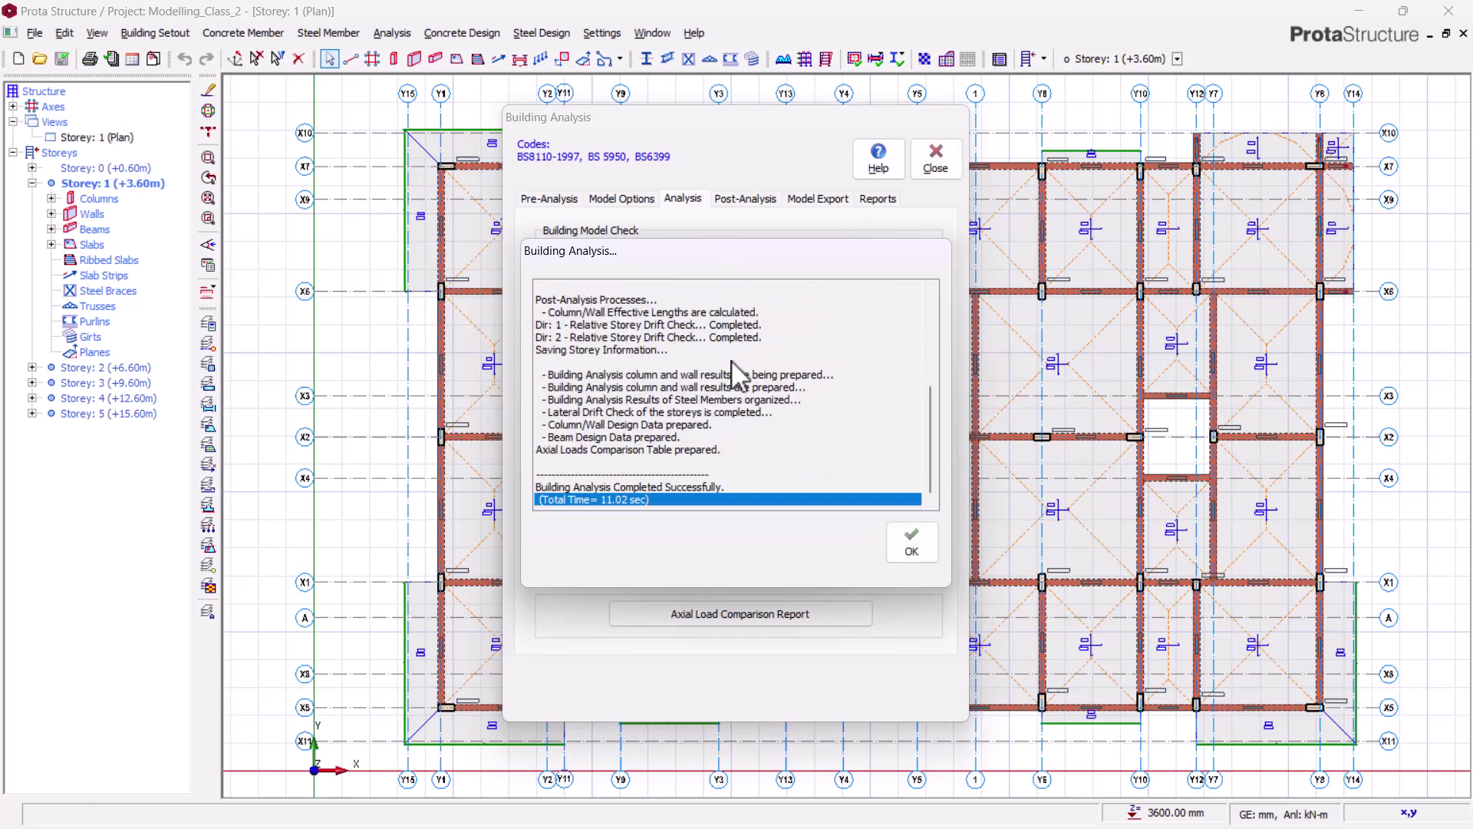
pyautogui.click(912, 545)
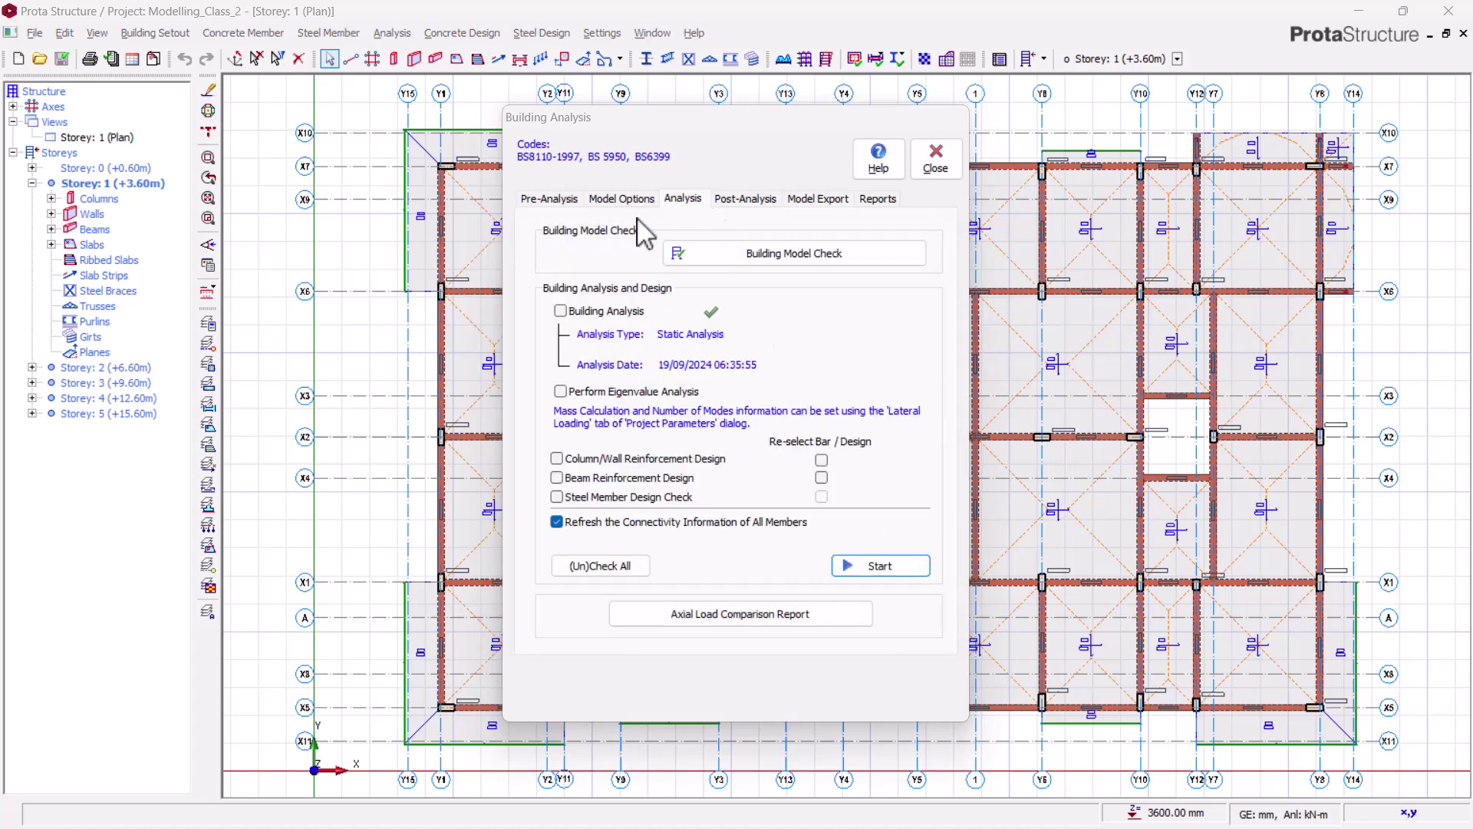
pyautogui.click(756, 199)
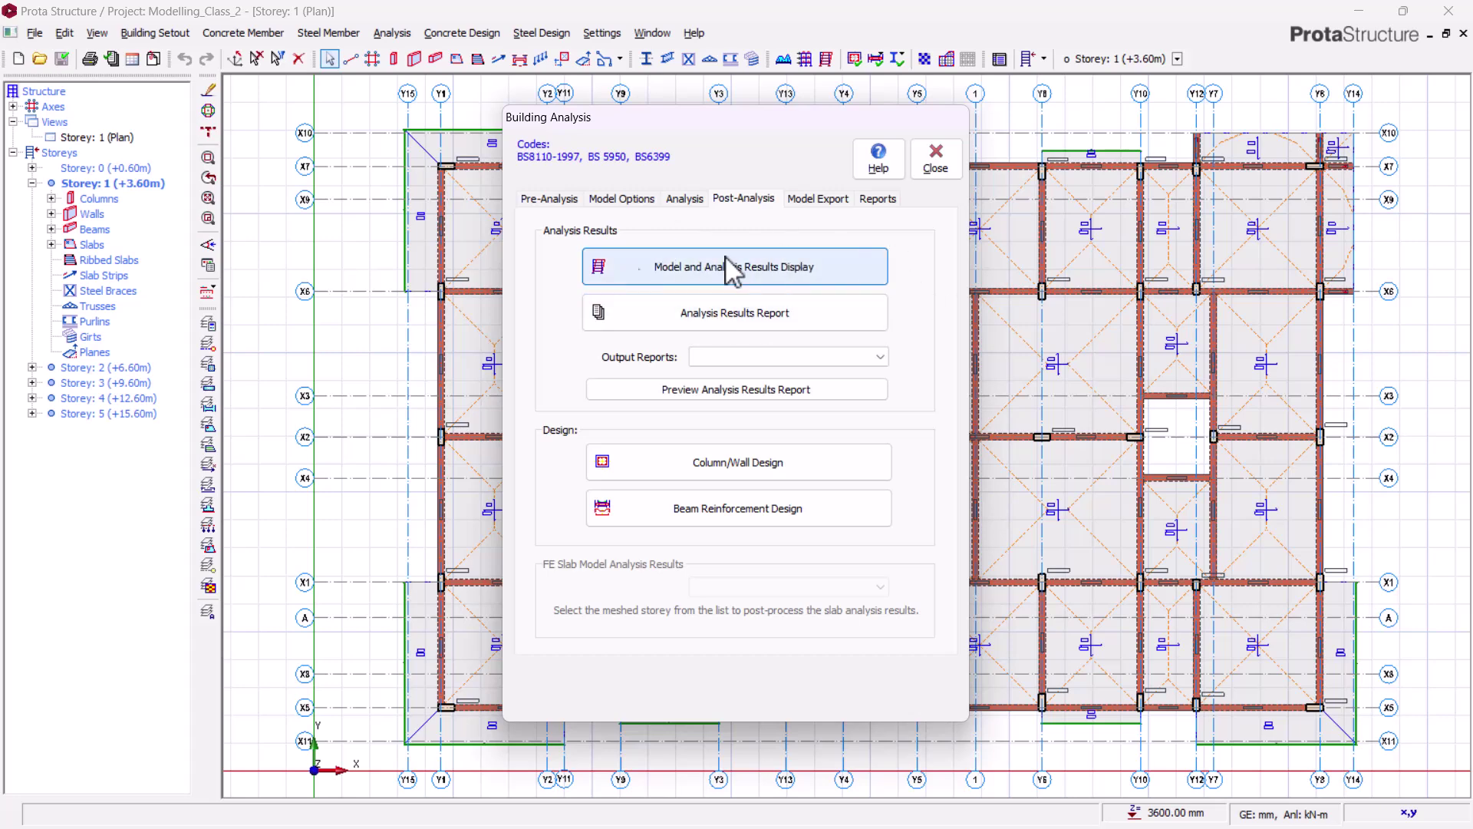
pyautogui.click(550, 203)
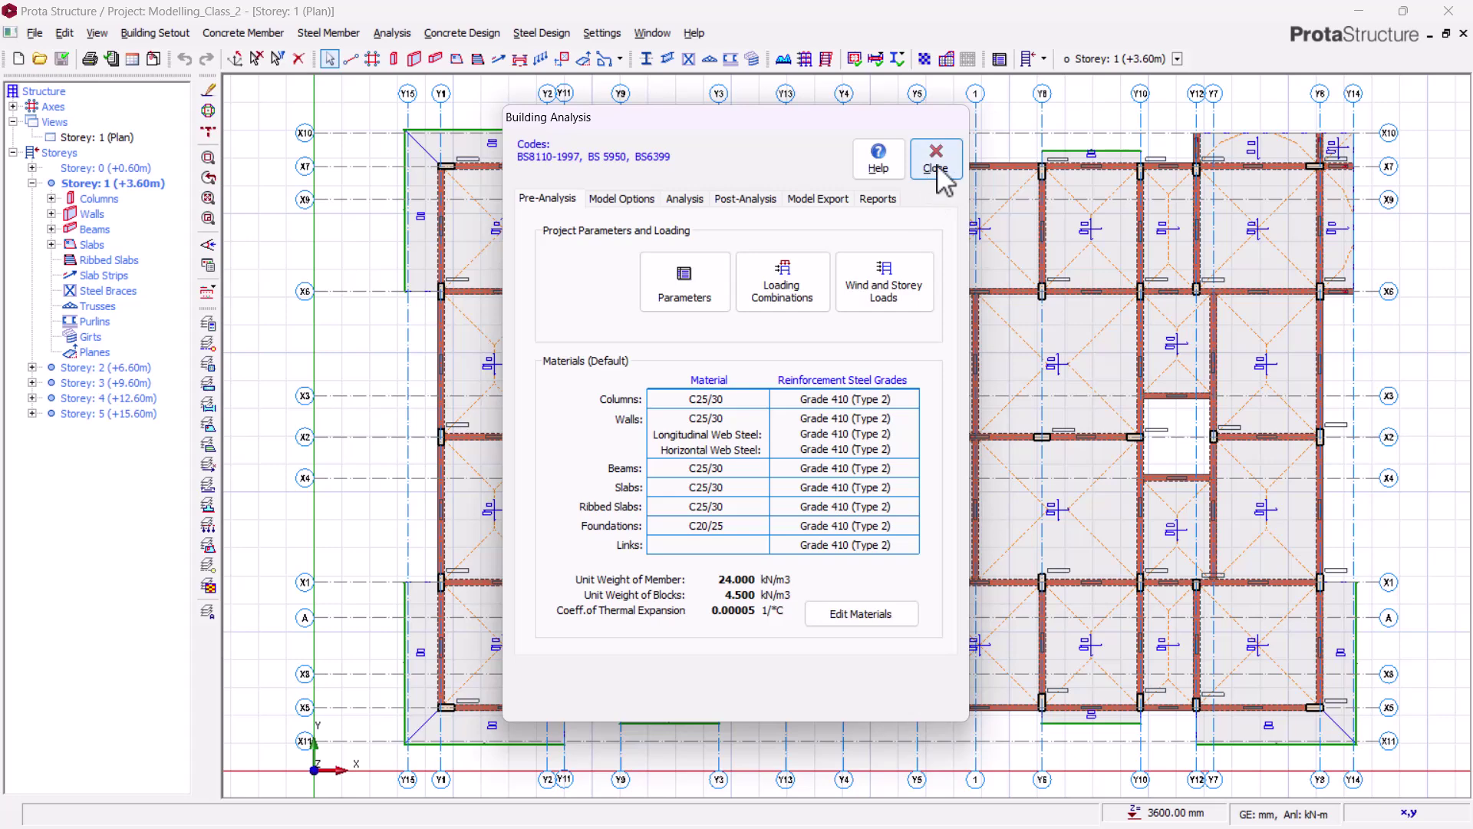
pyautogui.click(683, 203)
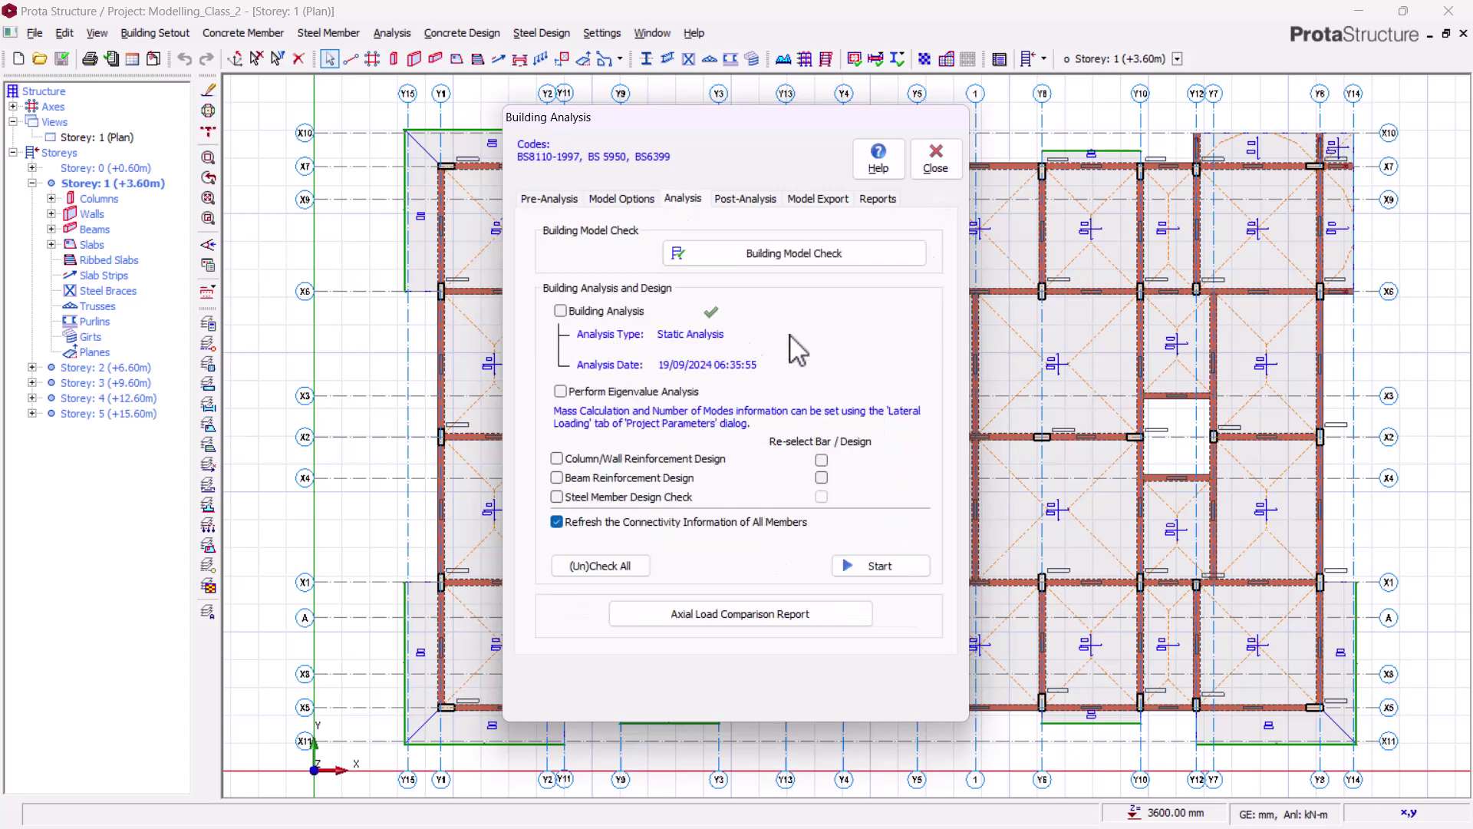
pyautogui.click(936, 159)
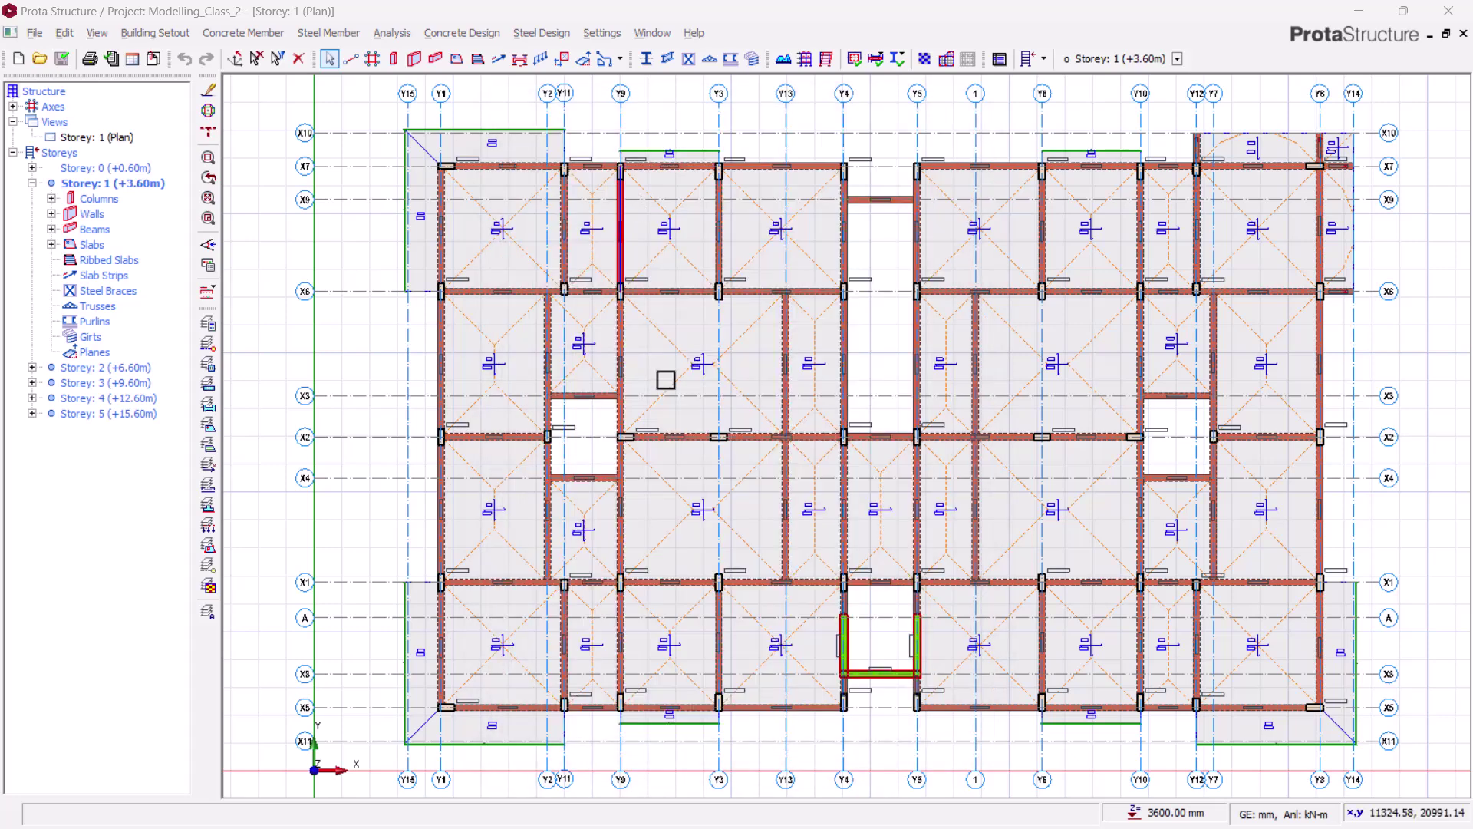
pyautogui.scroll(-1, 659, 433)
pyautogui.moveTo(893, 488); pyautogui.dragTo(957, 558, button='middle')
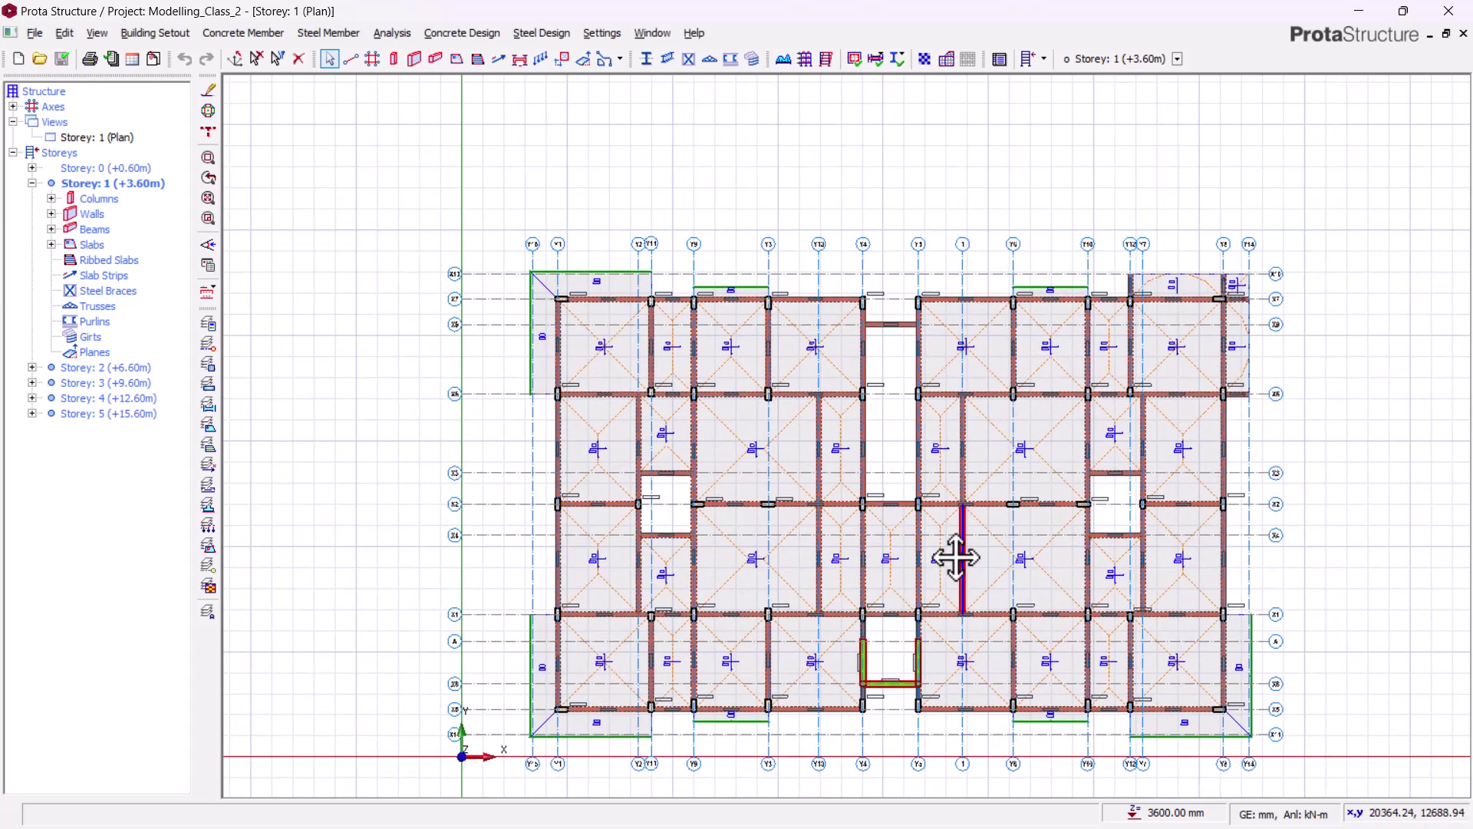
pyautogui.scroll(2, 647, 389)
pyautogui.scroll(2, 603, 276)
pyautogui.moveTo(710, 346); pyautogui.dragTo(727, 425, button='middle')
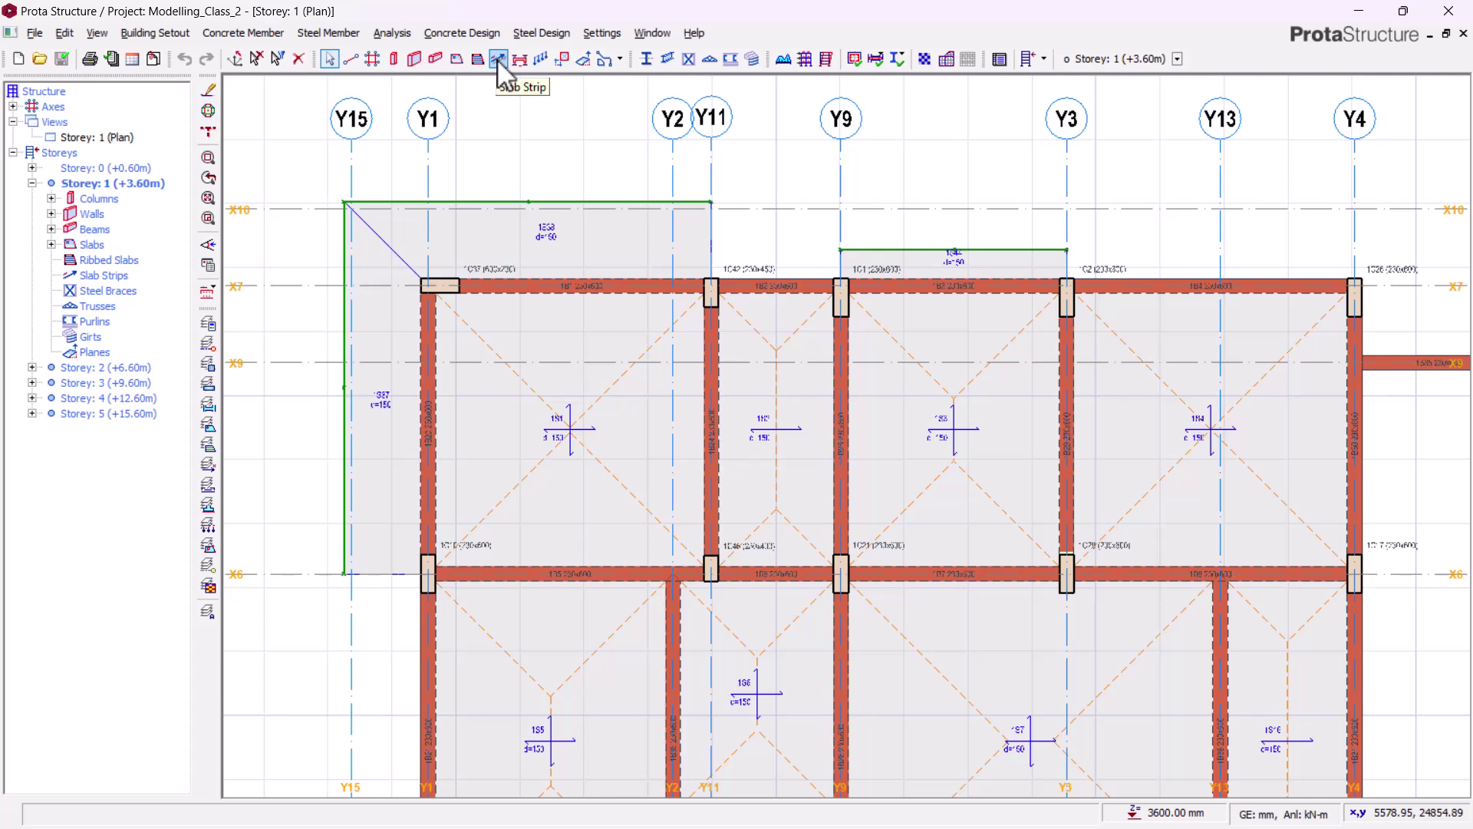
pyautogui.click(243, 32)
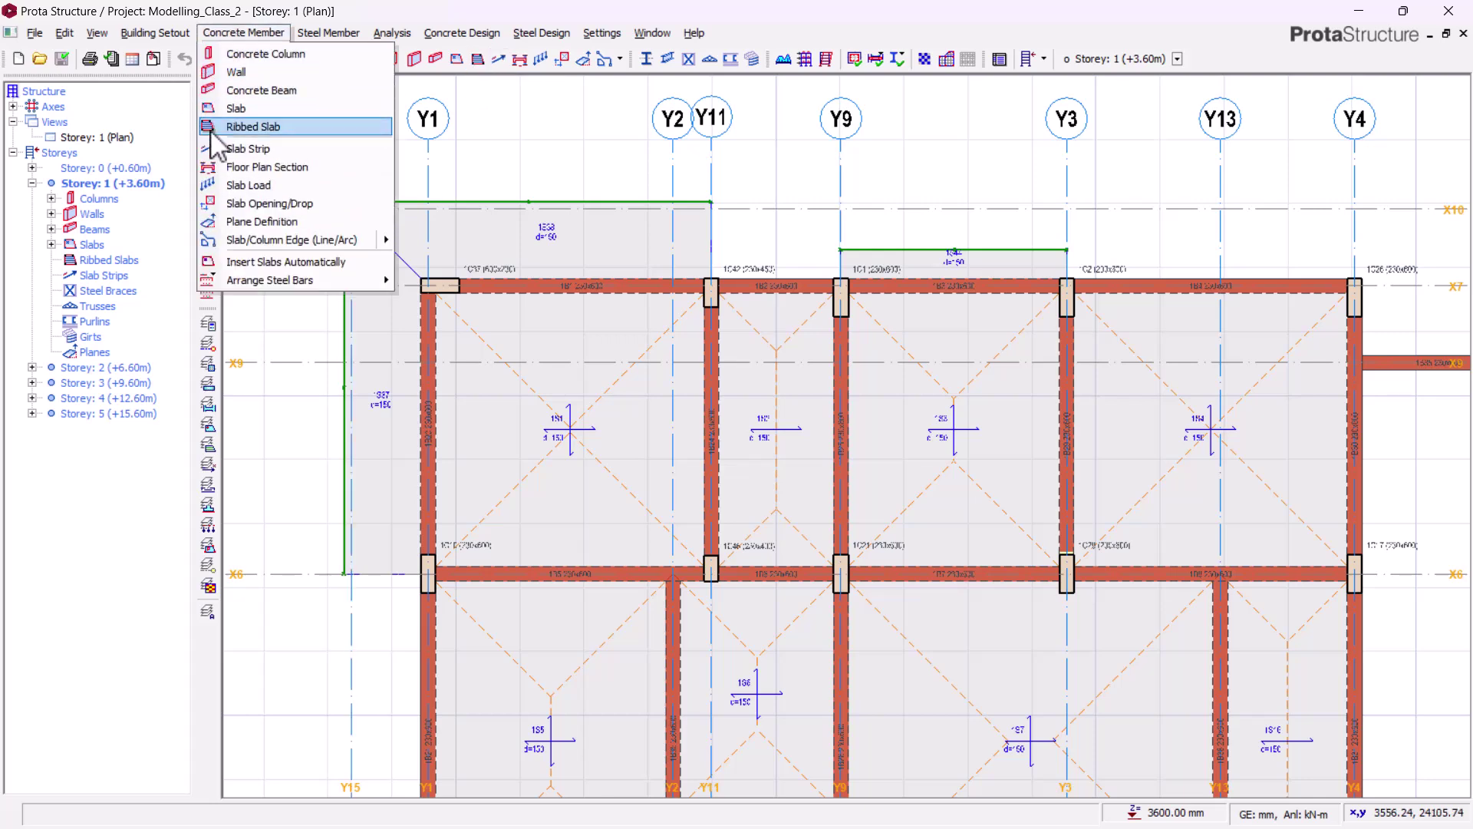
pyautogui.moveTo(764, 185); pyautogui.dragTo(535, 111)
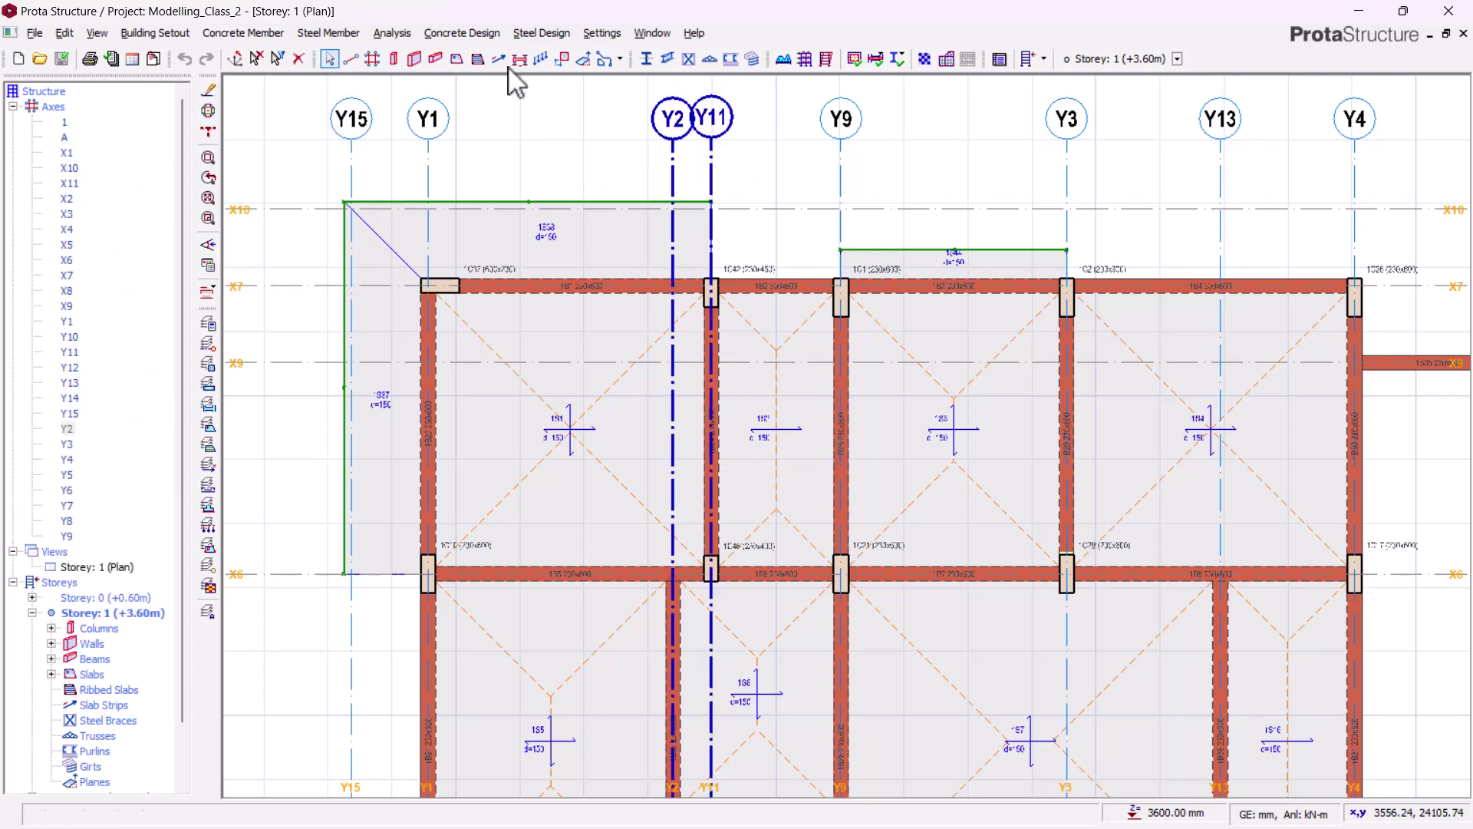
pyautogui.press('Escape')
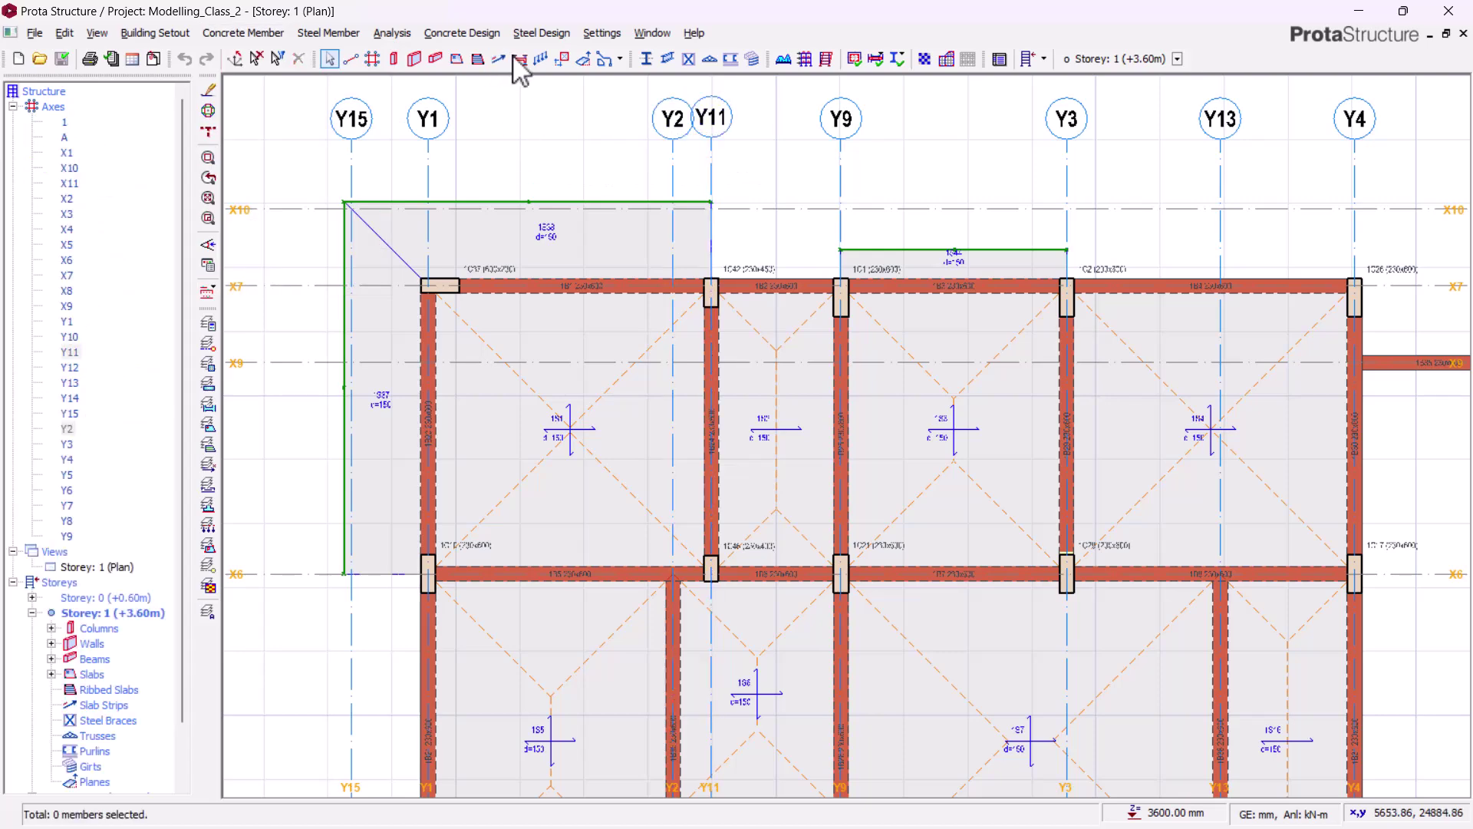
# Start the Slab Strip command and examine the strip's direction, type and end conditions against the slabs between axes X6 and X7
pyautogui.click(499, 58)
pyautogui.scroll(-3, 578, 251)
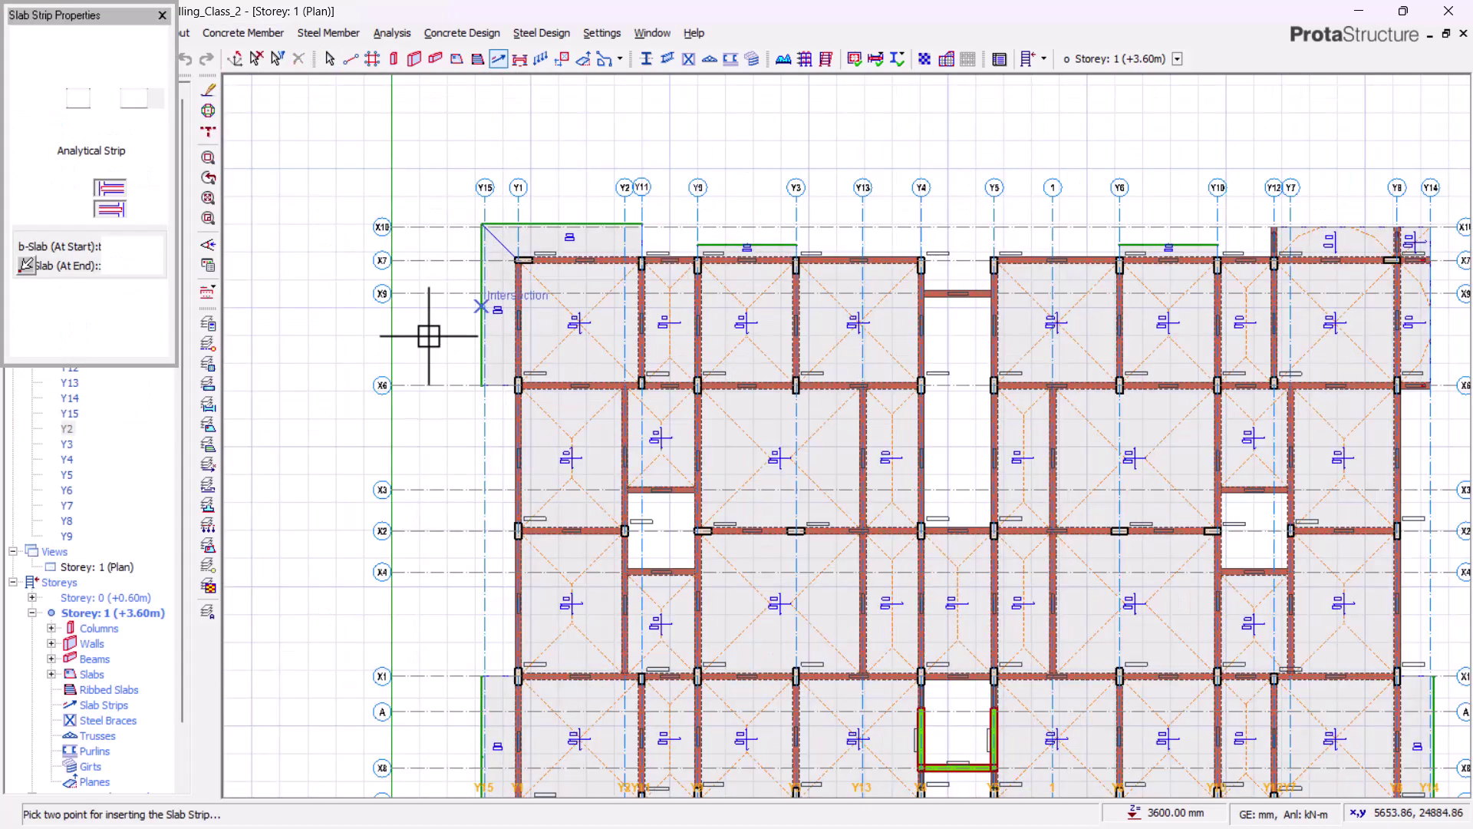
pyautogui.scroll(2, 429, 335)
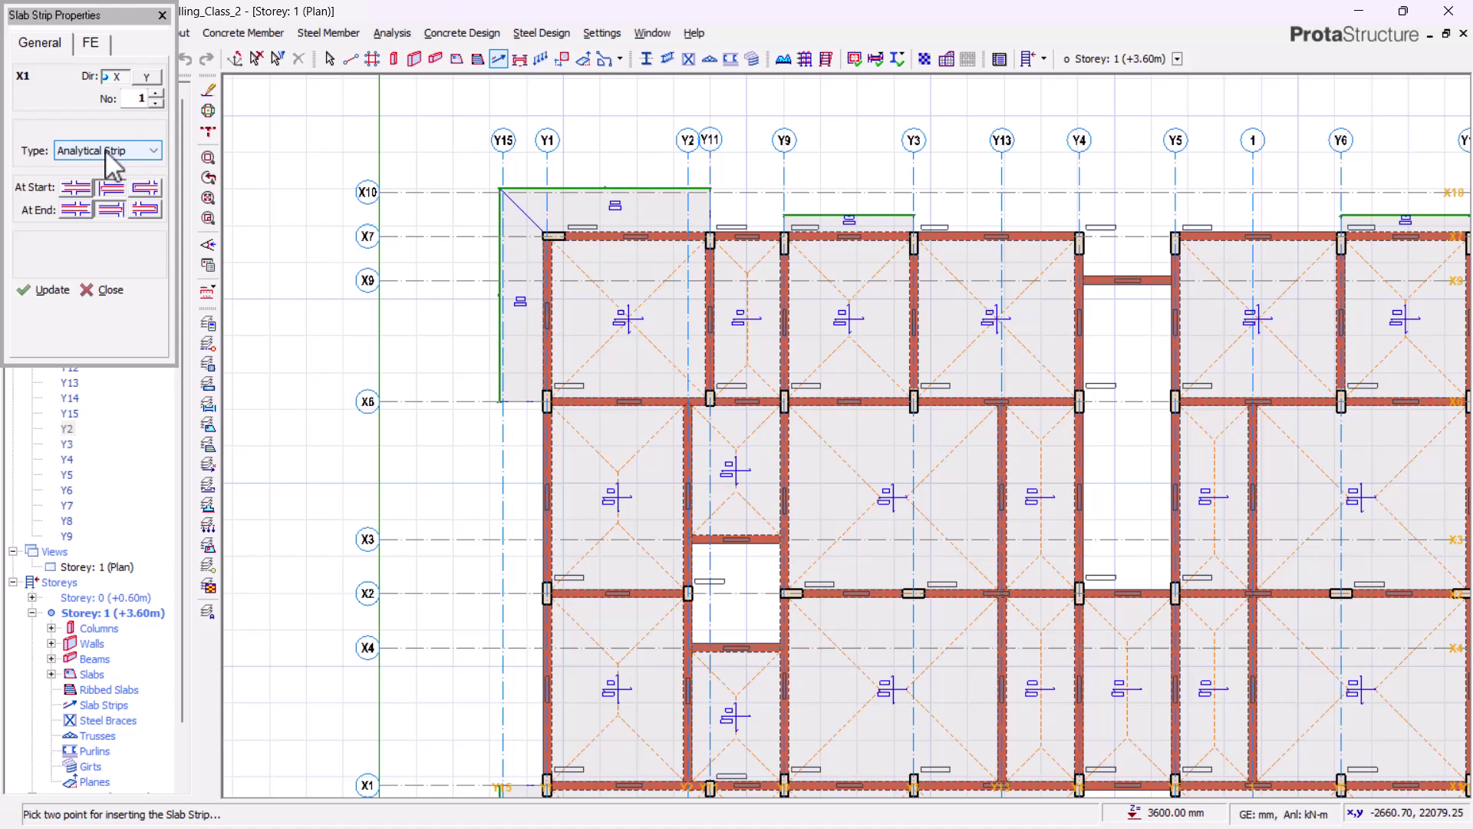
pyautogui.scroll(2, 351, 283)
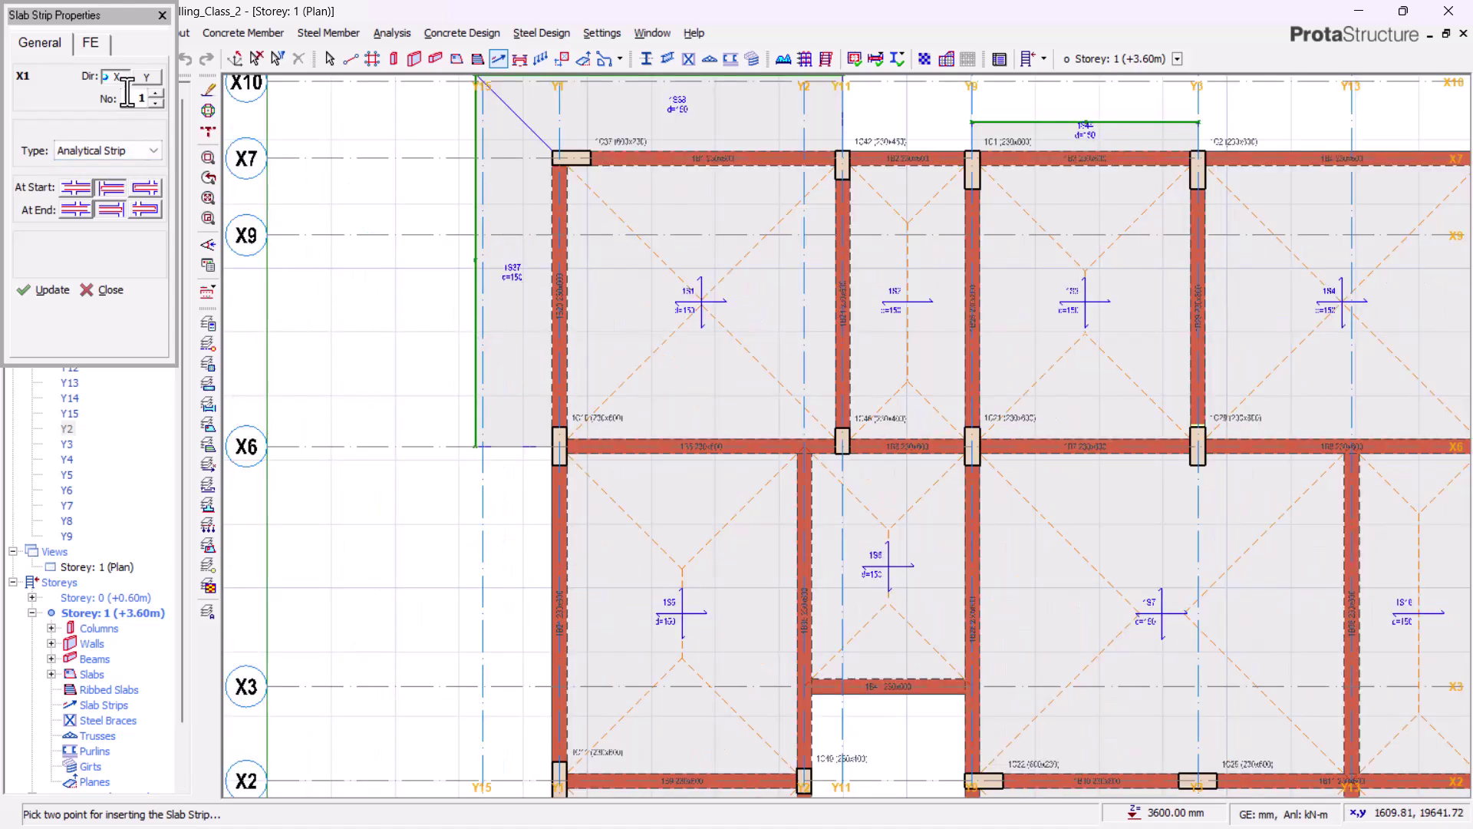
pyautogui.scroll(-1, 352, 307)
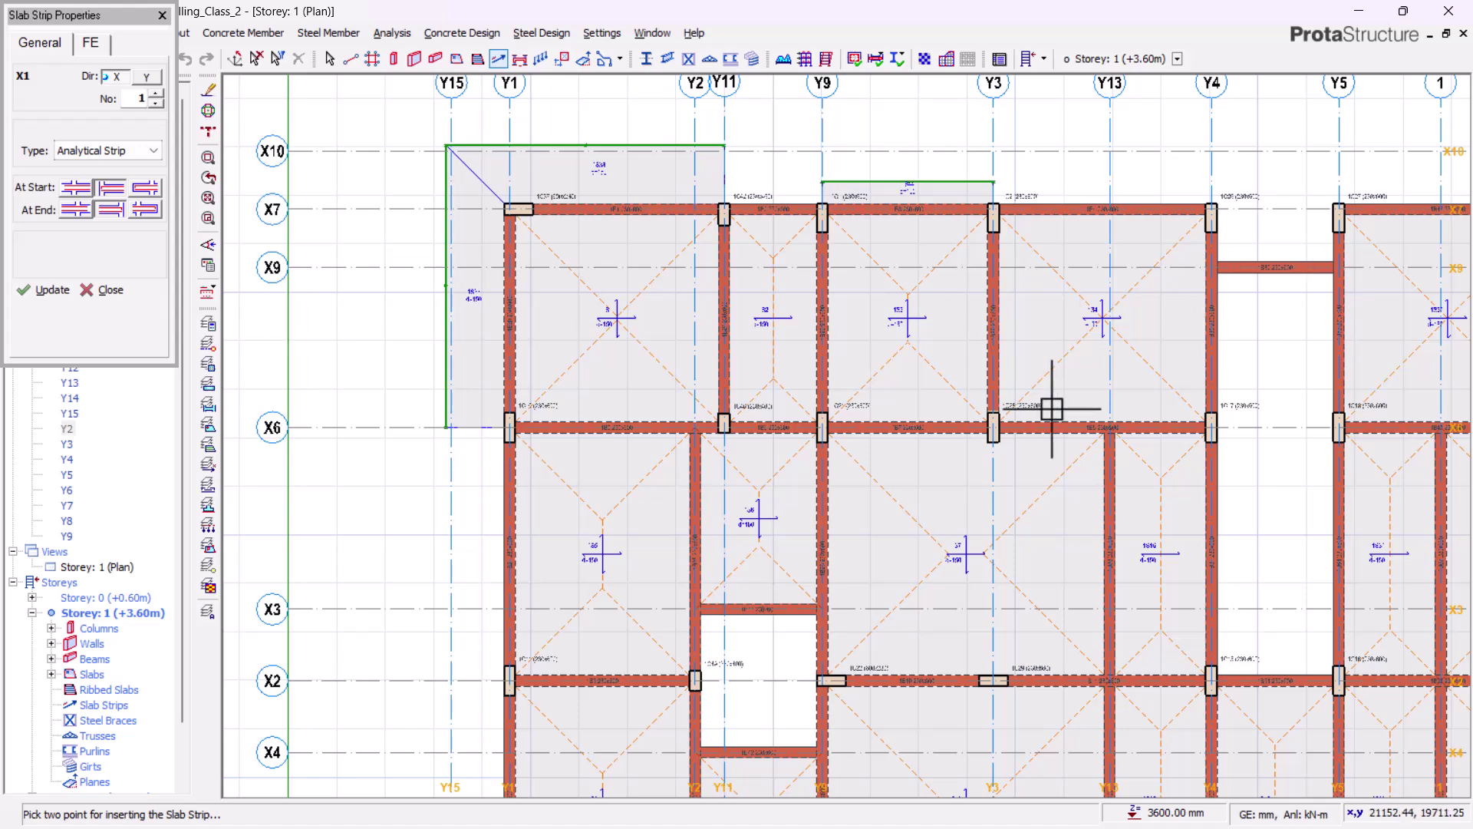
pyautogui.scroll(-2, 1052, 410)
pyautogui.scroll(2, 830, 285)
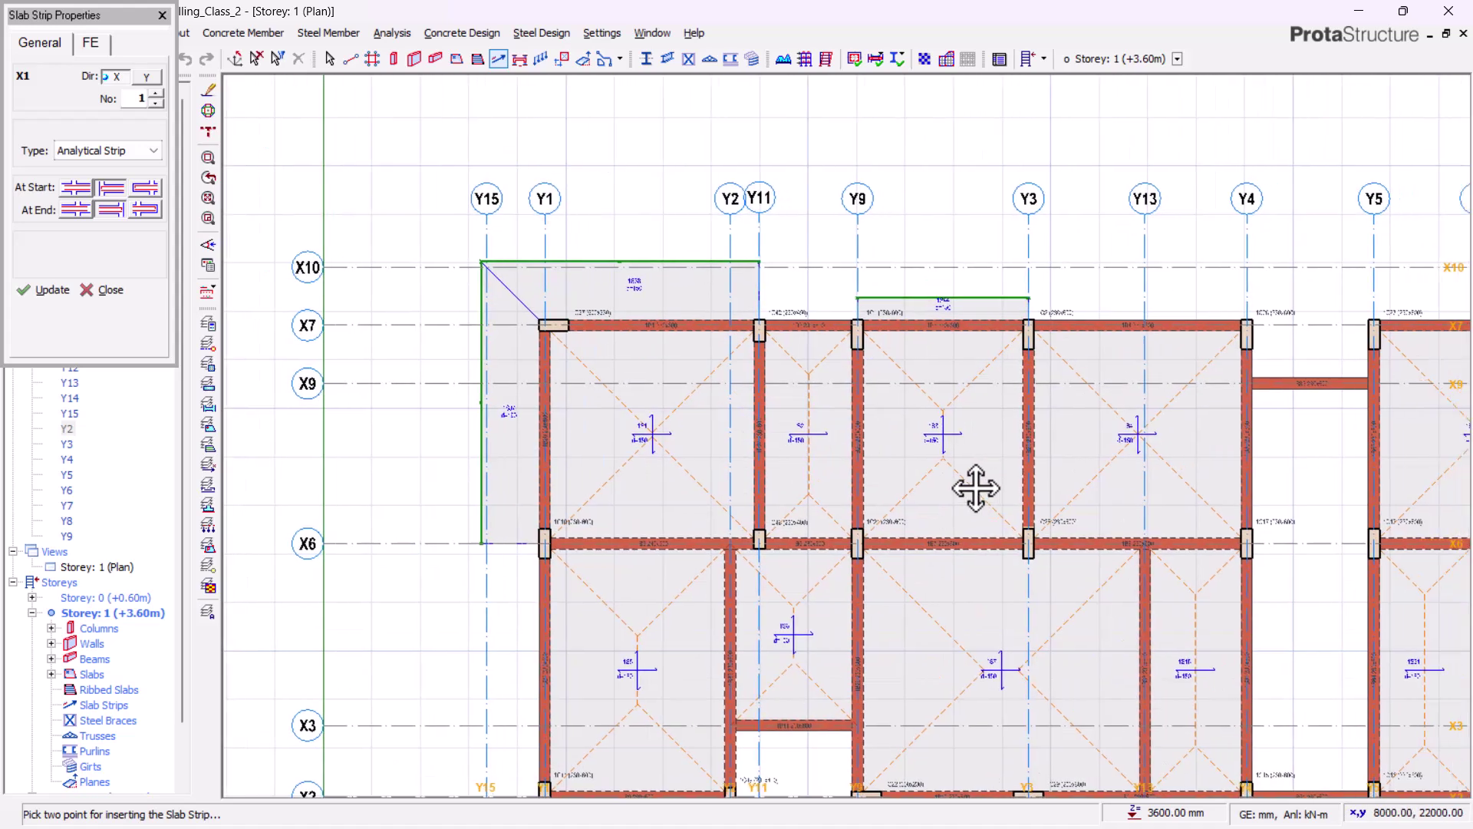
pyautogui.moveTo(1106, 464); pyautogui.dragTo(911, 493, button='middle')
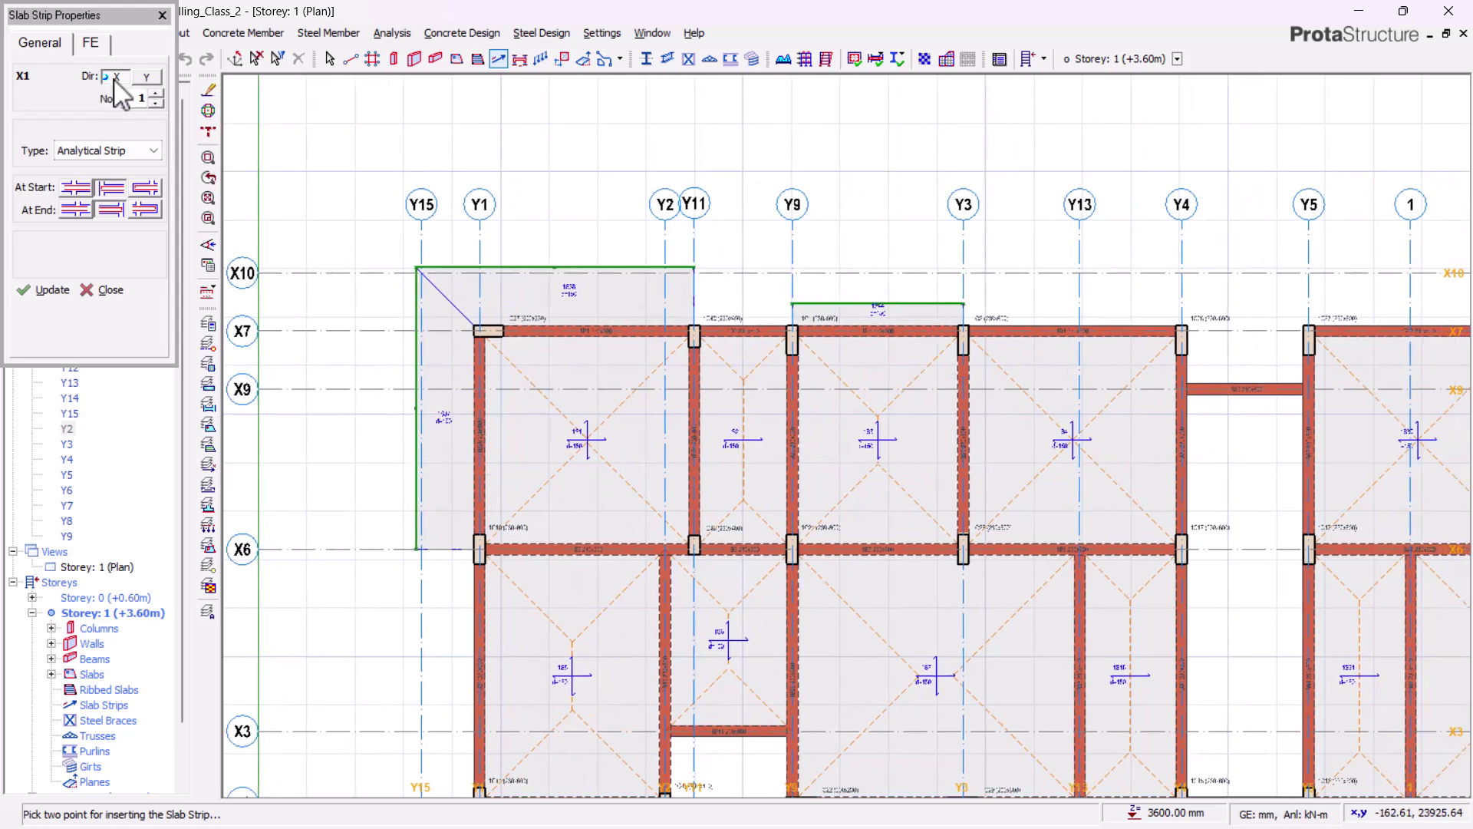
pyautogui.scroll(1, 585, 502)
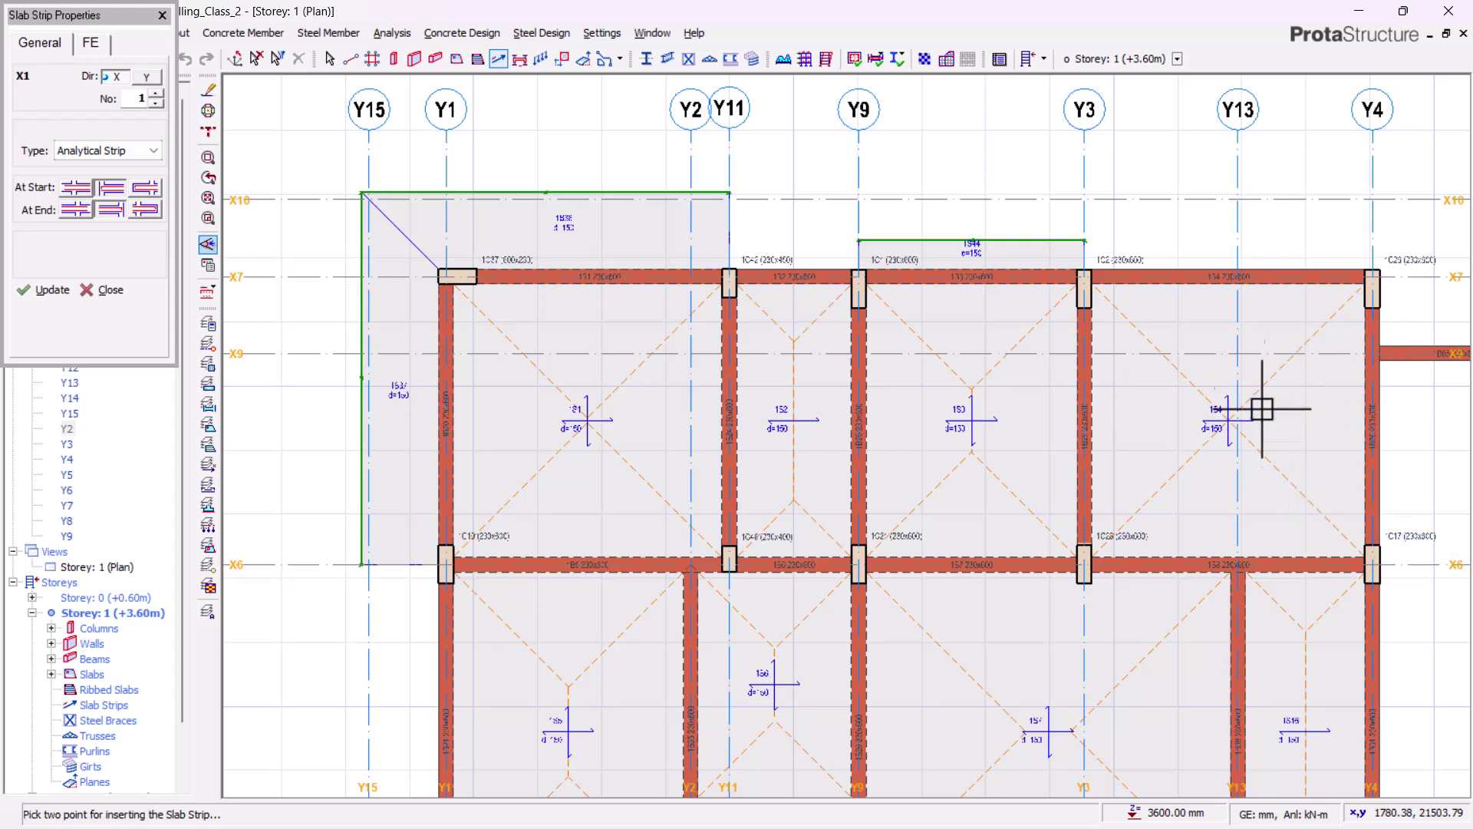
pyautogui.moveTo(1262, 477); pyautogui.dragTo(1221, 473, button='middle')
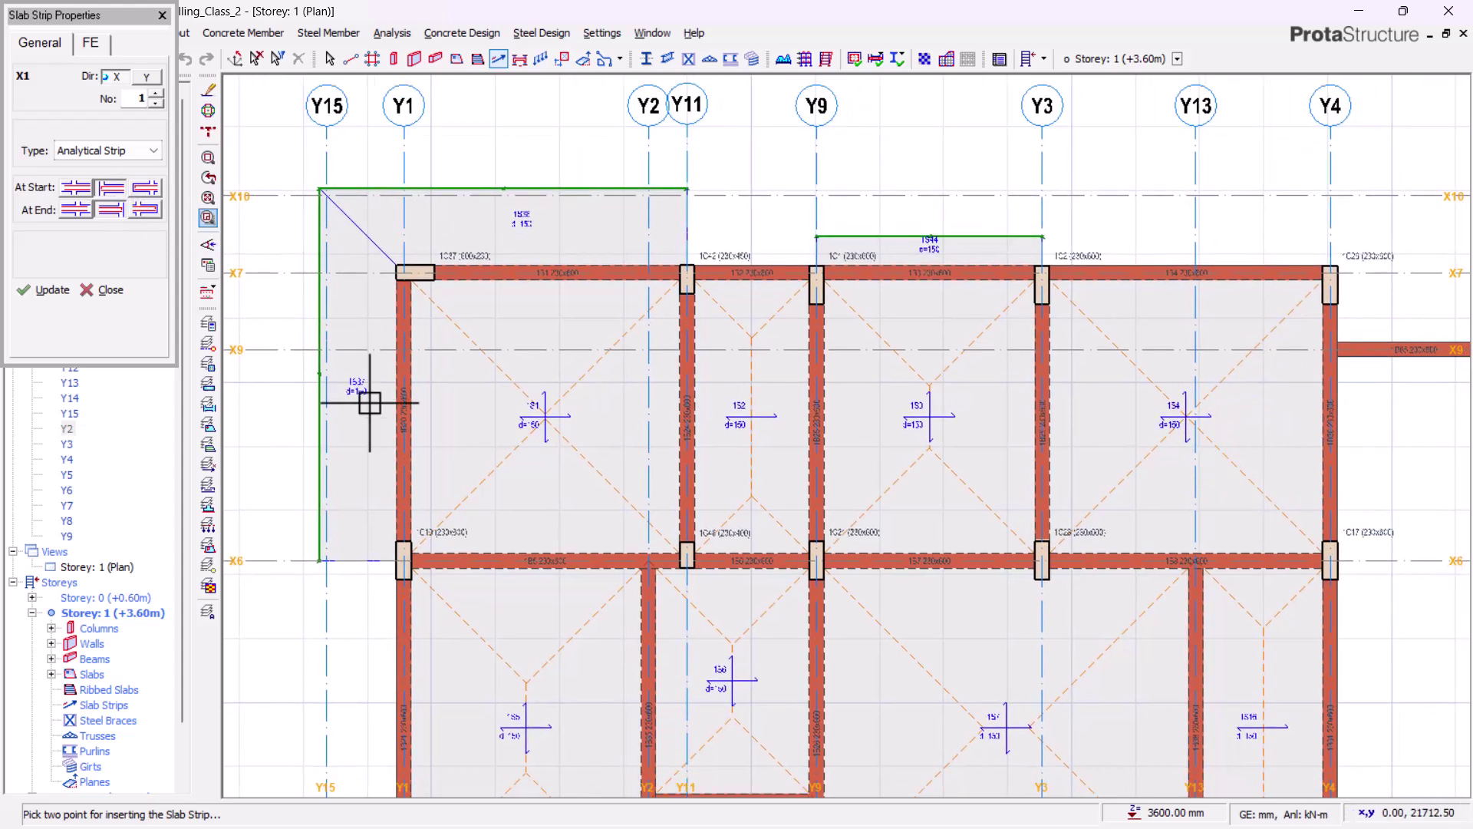
pyautogui.scroll(-1, 449, 396)
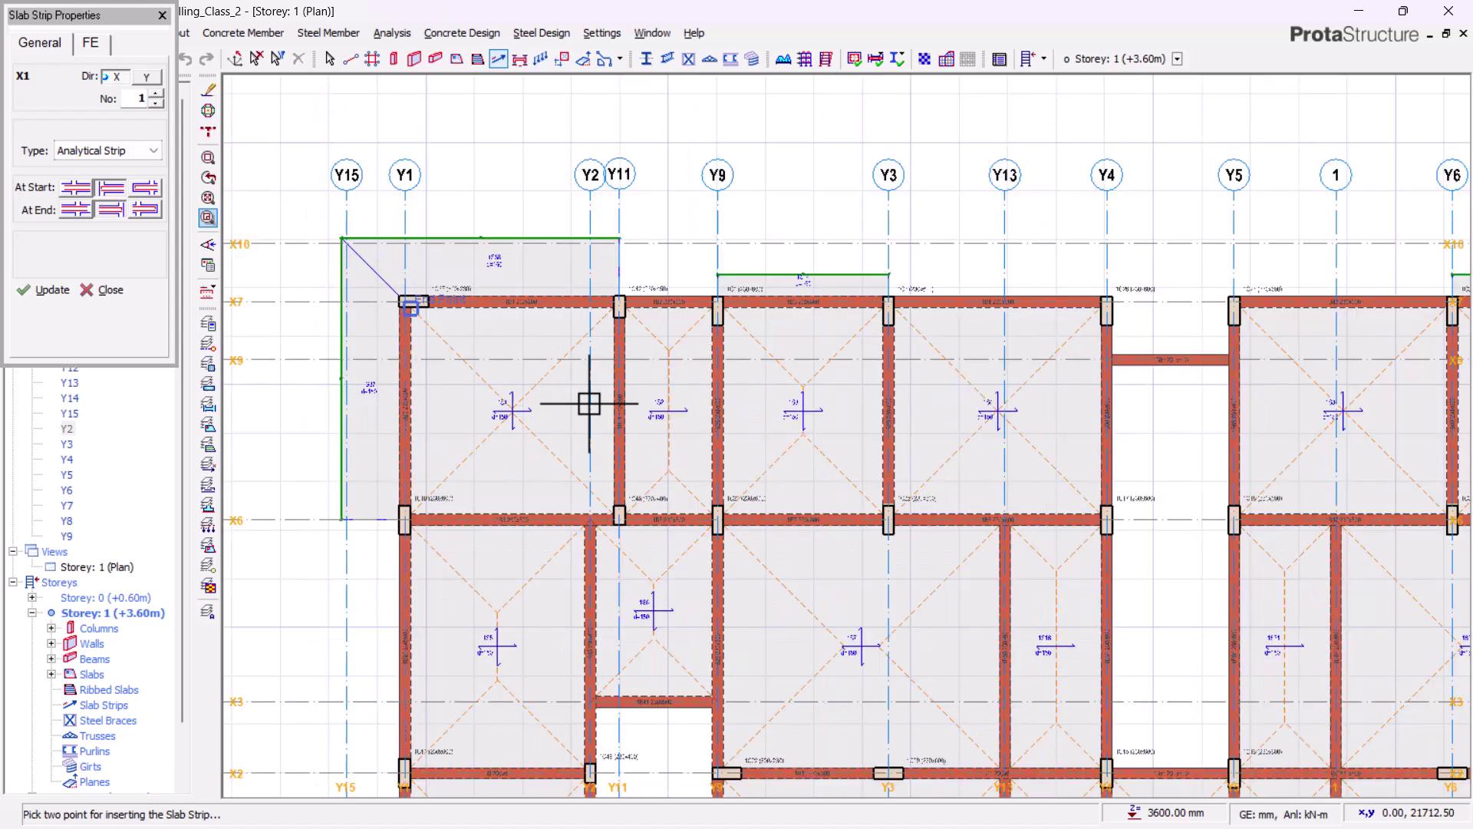
pyautogui.scroll(-1, 513, 395)
pyautogui.scroll(3, 928, 378)
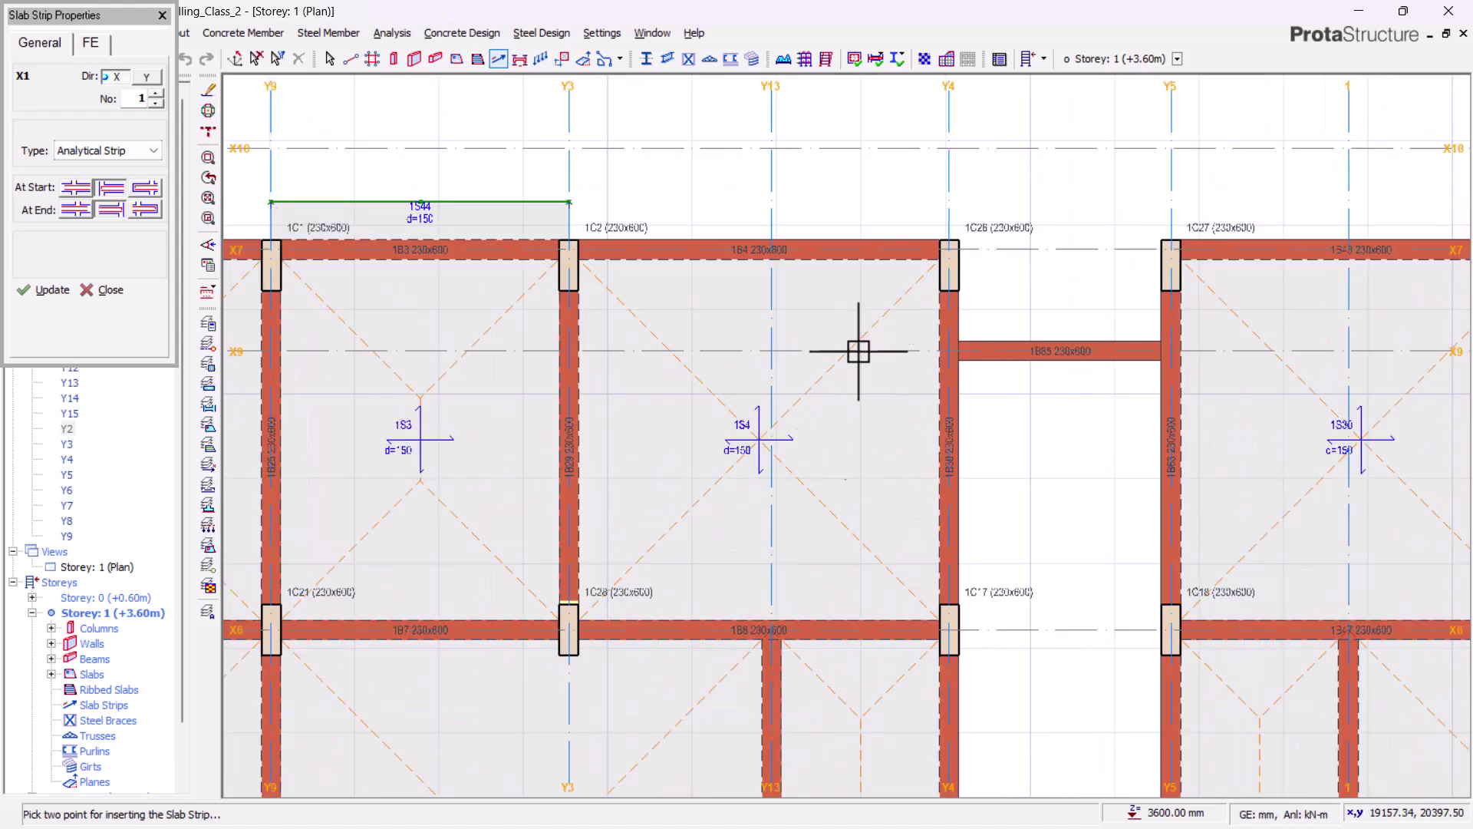
pyautogui.scroll(-1, 852, 369)
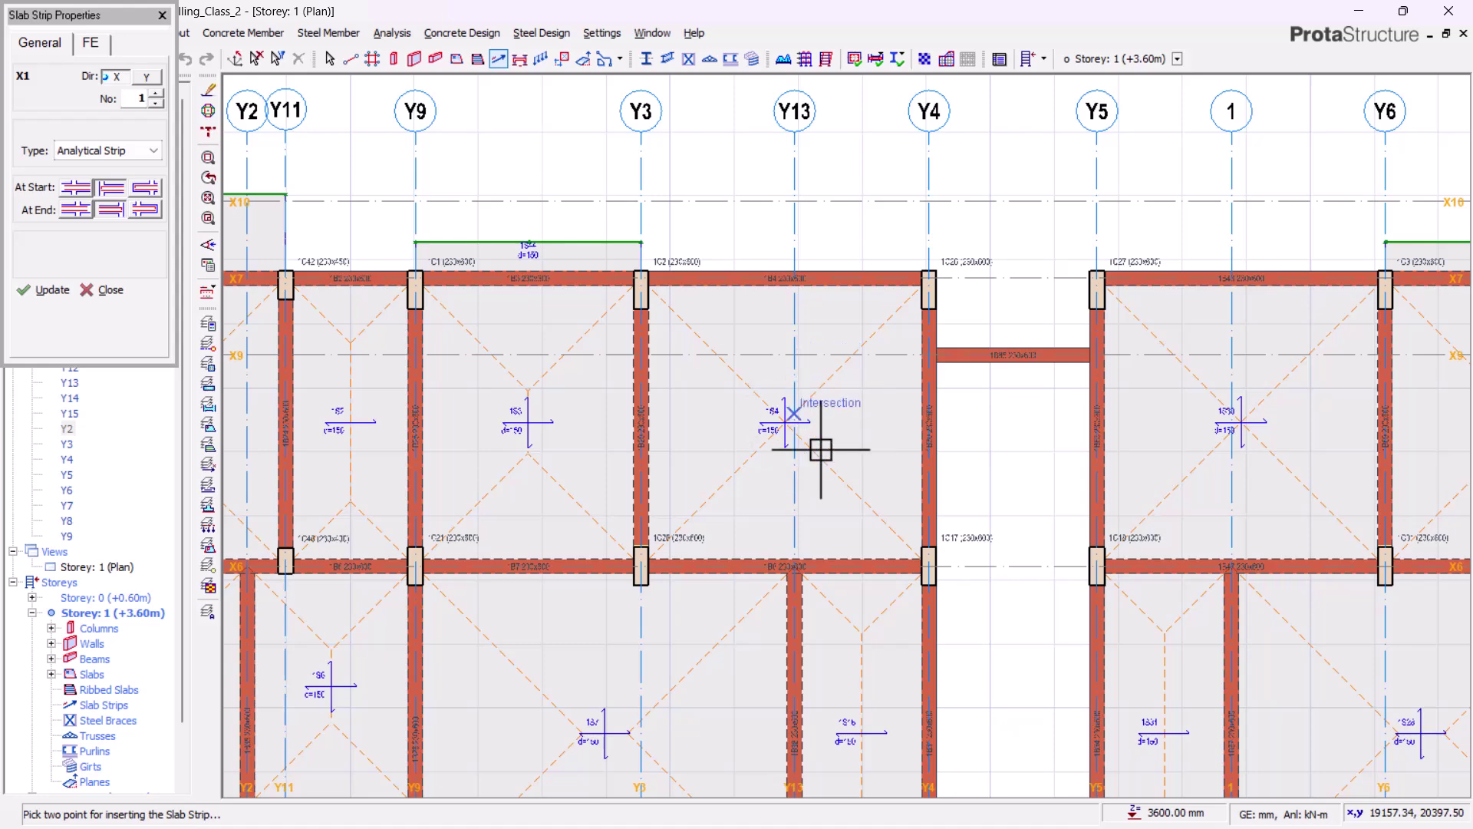
pyautogui.moveTo(767, 468); pyautogui.dragTo(870, 446, button='middle')
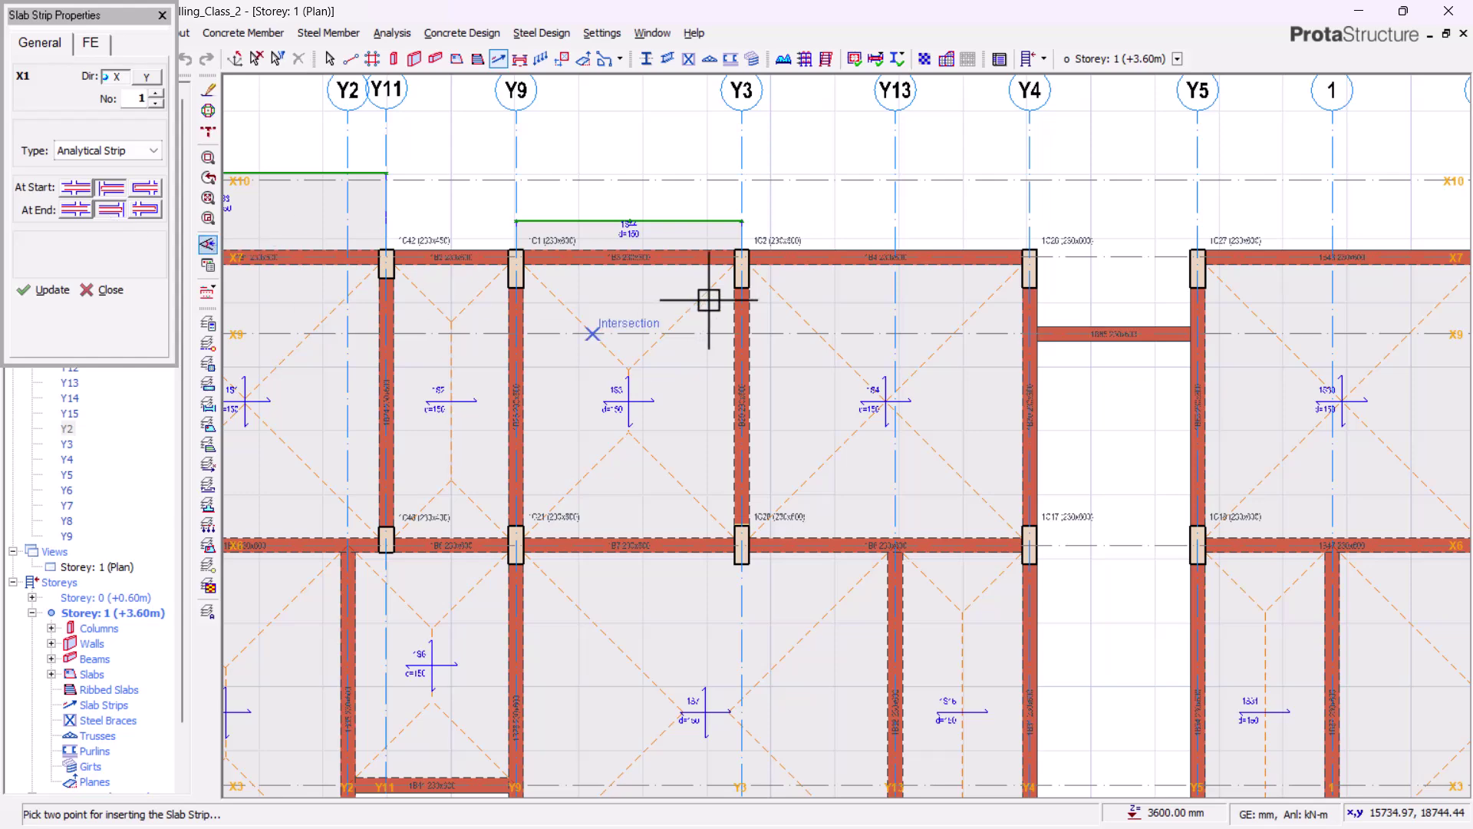
pyautogui.scroll(-4, 700, 292)
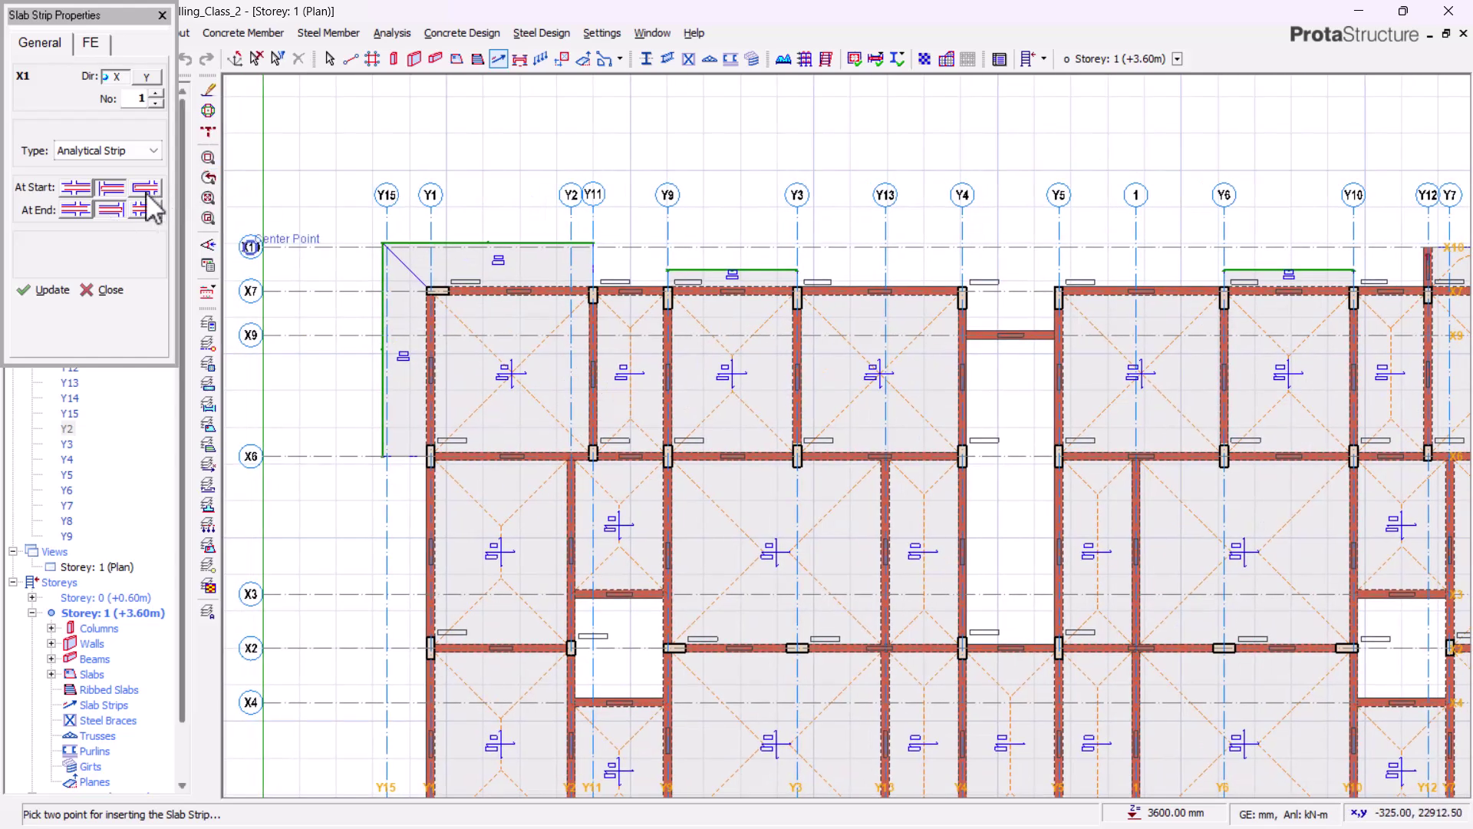
# Insert an X-direction analytical strip between X6 and X7 from outside Y15 to past Y4, using the third start condition and second end condition
pyautogui.click(140, 189)
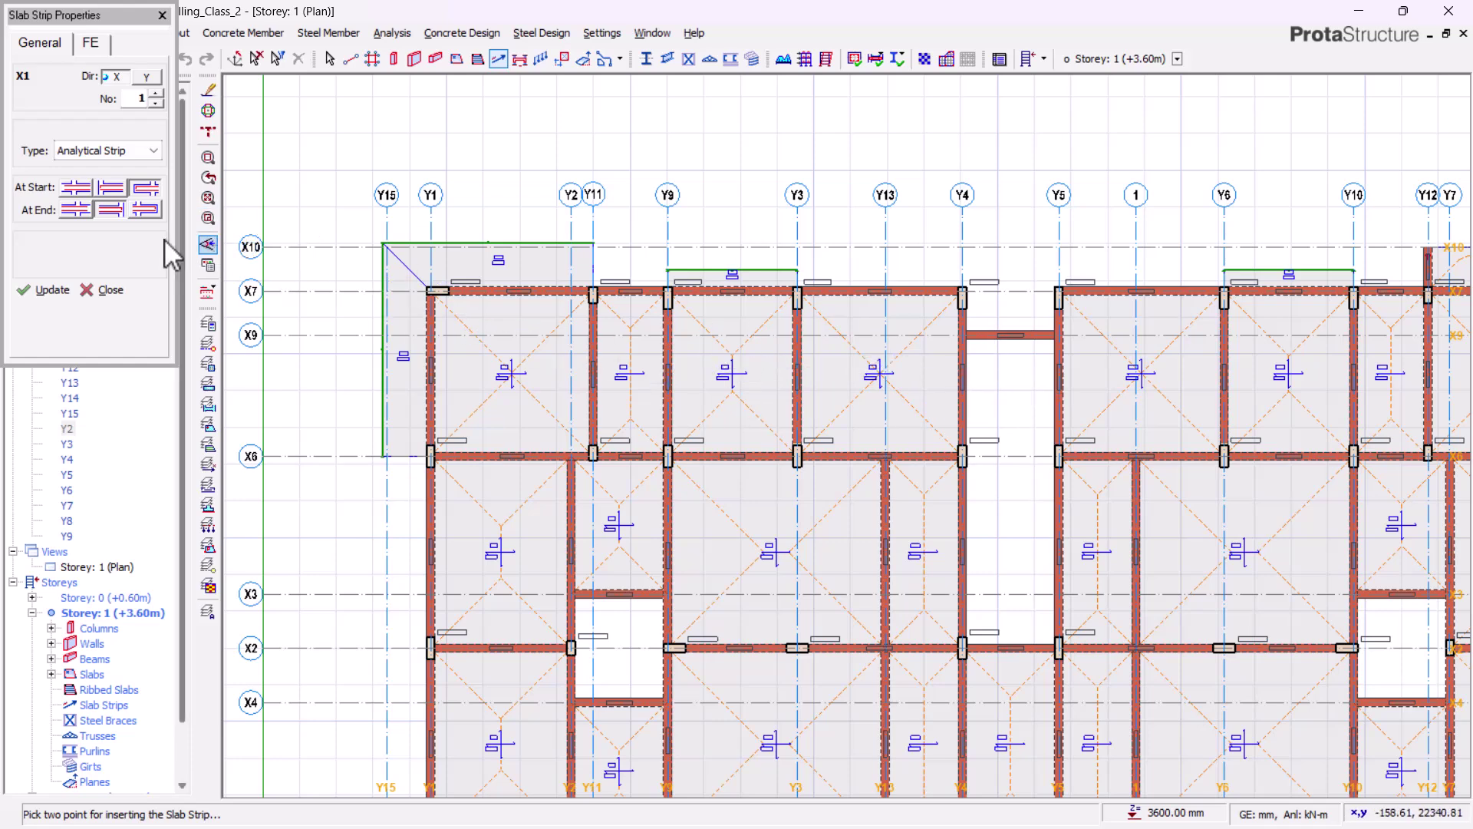
pyautogui.click(109, 211)
pyautogui.scroll(1, 320, 381)
pyautogui.click(321, 382)
pyautogui.scroll(-2, 382, 431)
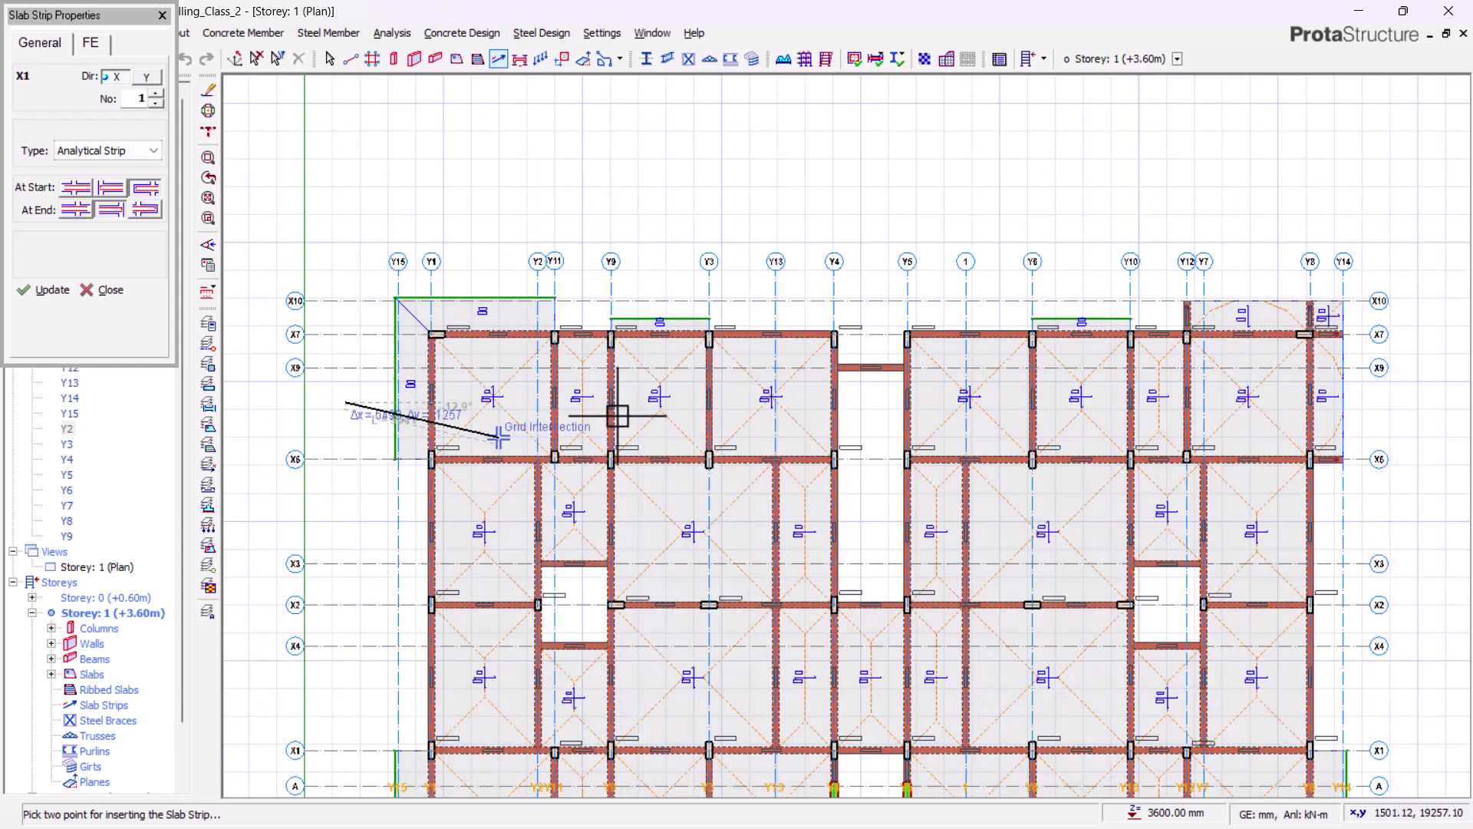
pyautogui.scroll(1, 883, 380)
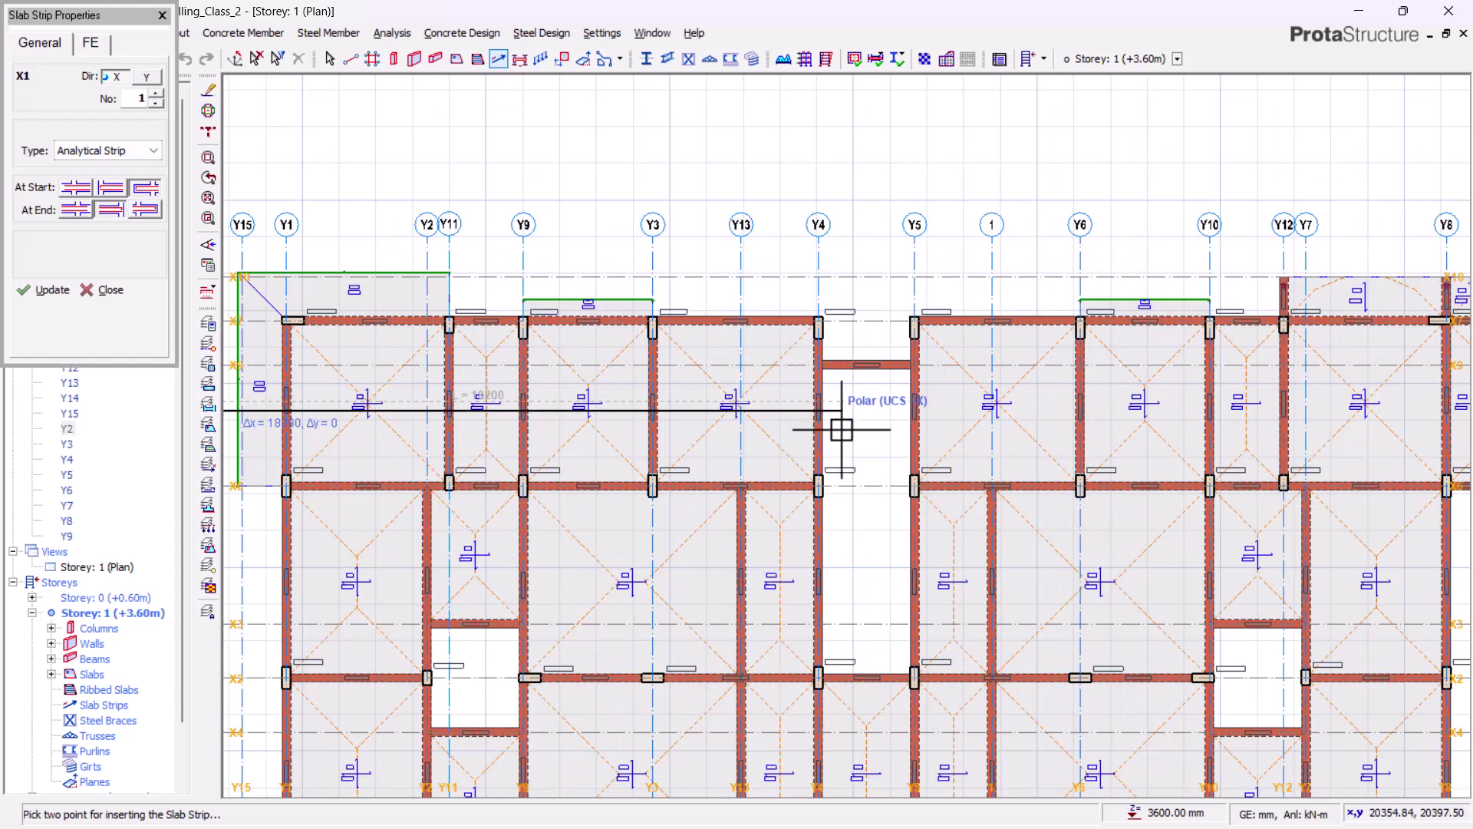
pyautogui.click(849, 426)
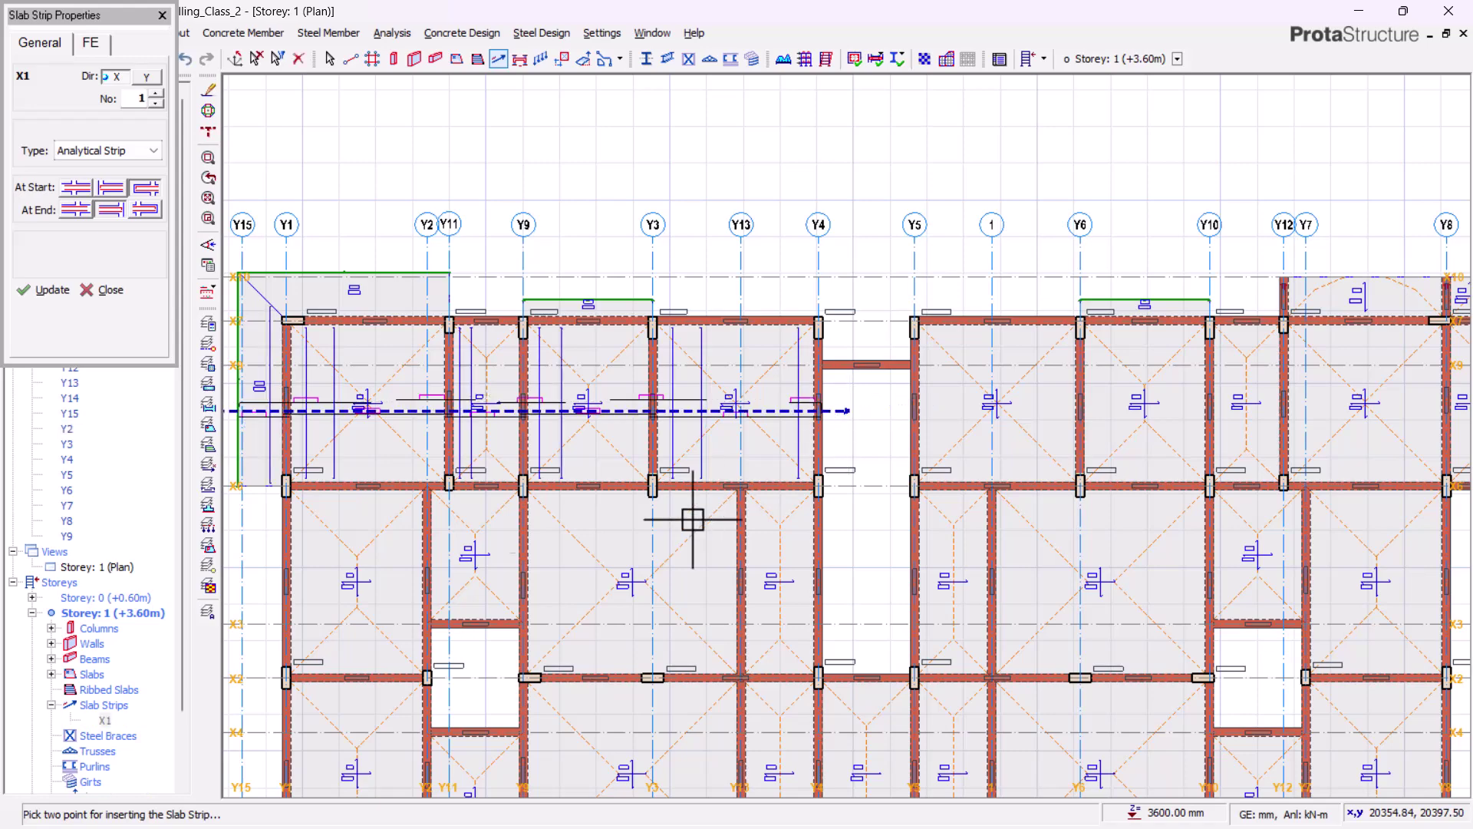
# Examine the top and bottom bars that strip X1 places over edge slab 1S37, beam 1B20 and slab 1S1
pyautogui.scroll(1, 315, 427)
pyautogui.scroll(4, 289, 434)
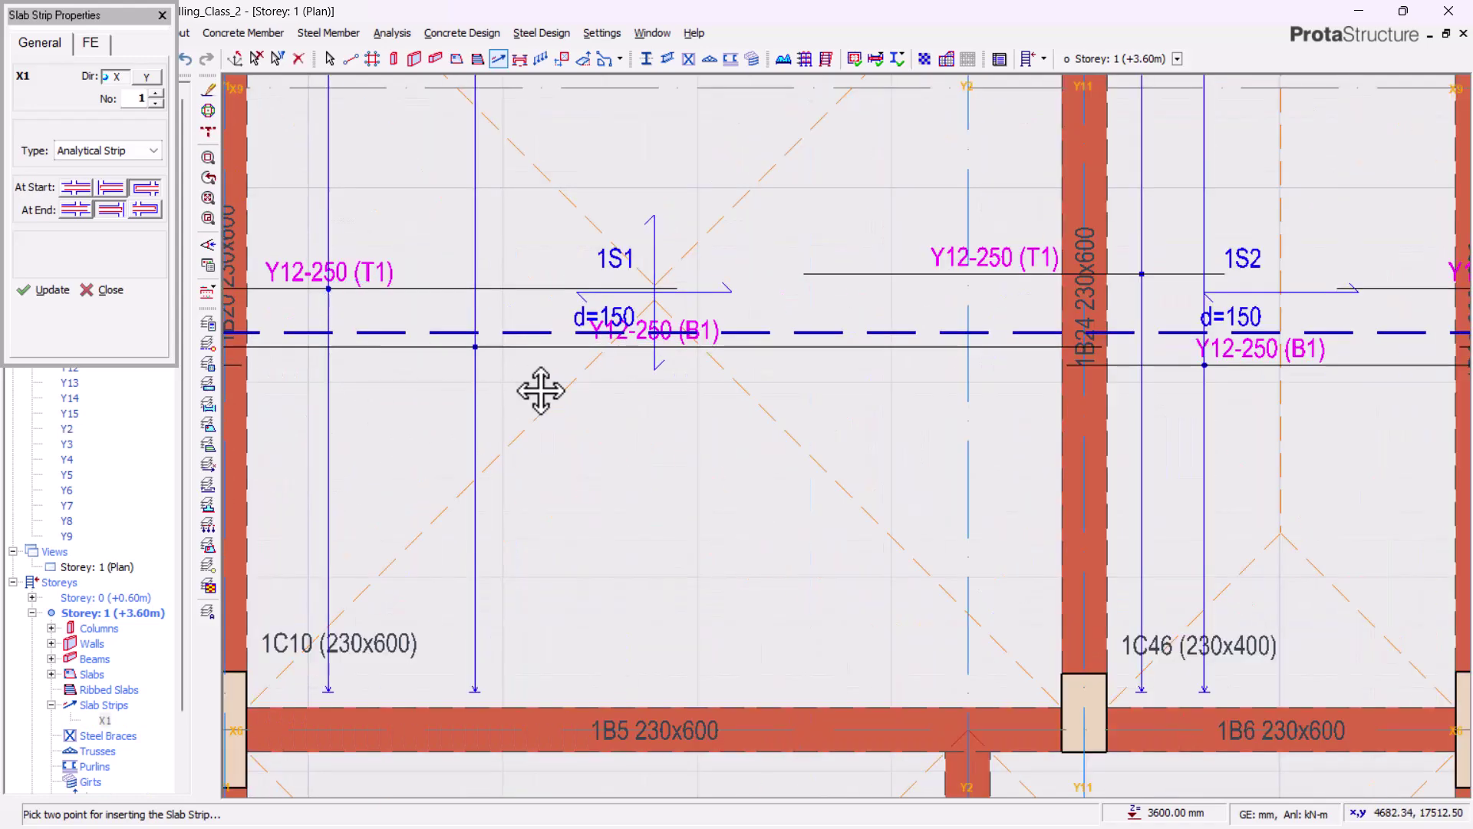
pyautogui.scroll(-1, 529, 392)
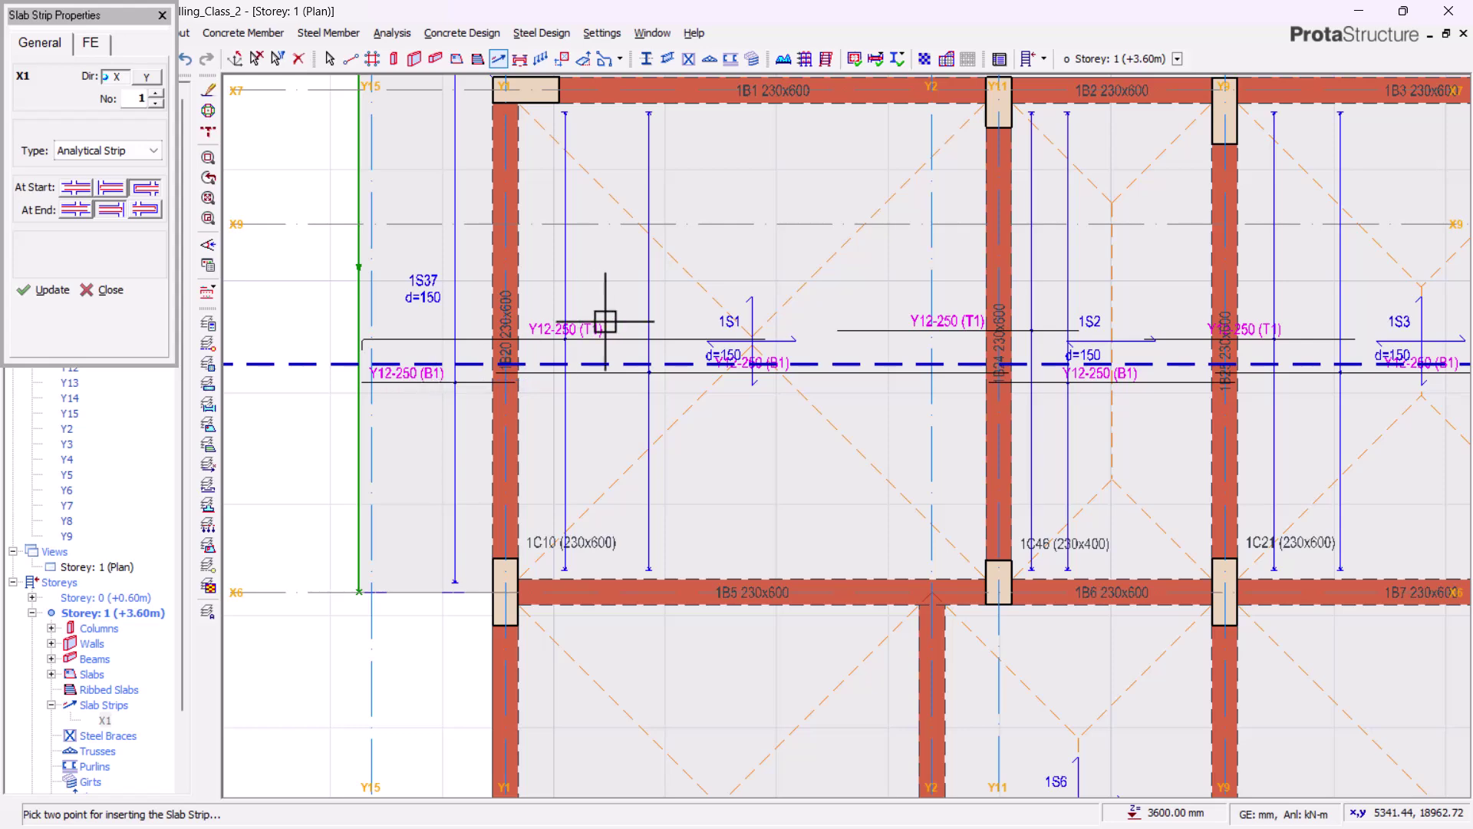
pyautogui.scroll(2, 537, 276)
pyautogui.scroll(-1, 577, 400)
pyautogui.scroll(3, 316, 322)
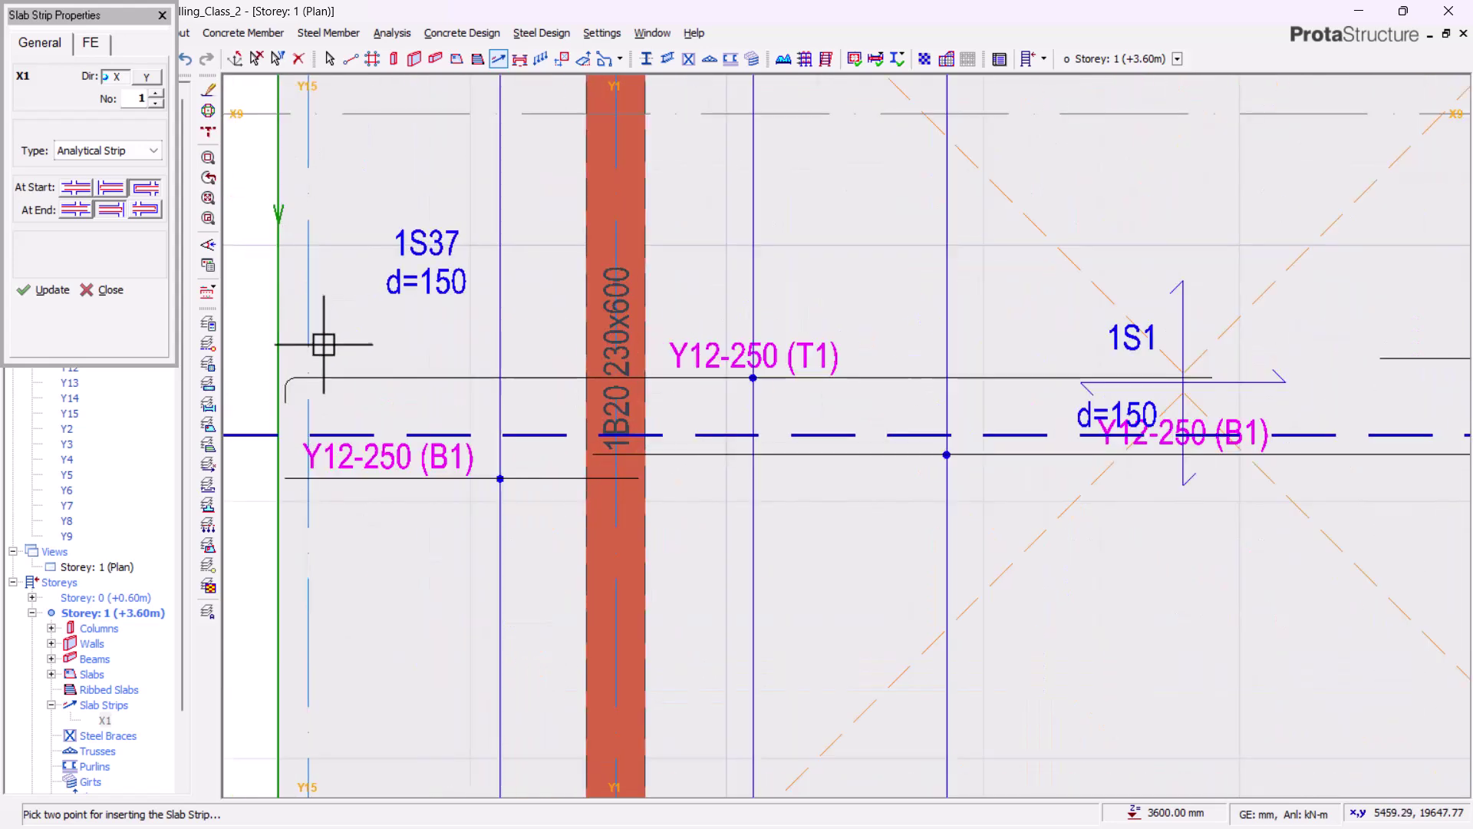
pyautogui.scroll(-1, 329, 398)
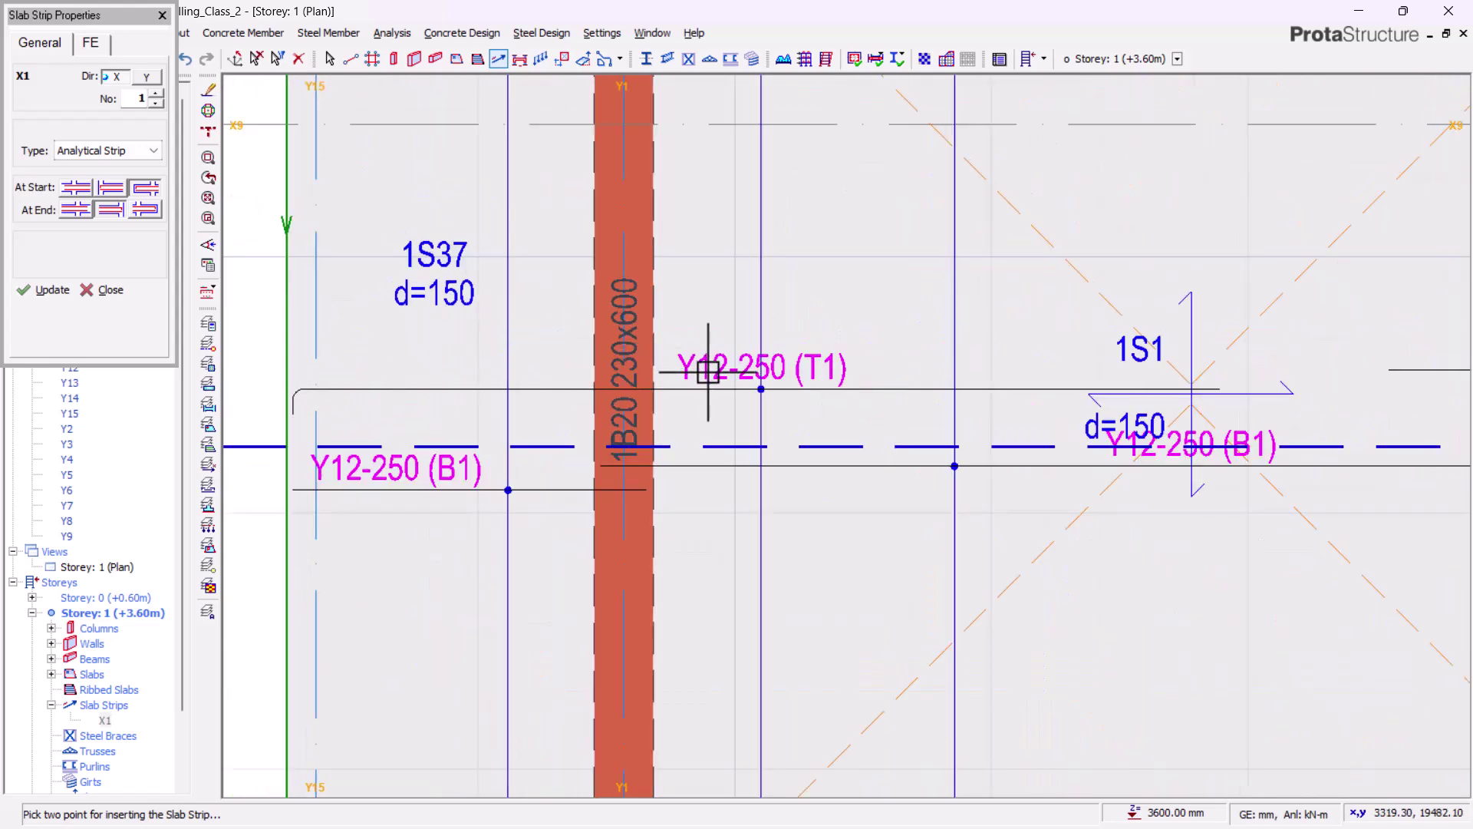
pyautogui.scroll(-1, 674, 365)
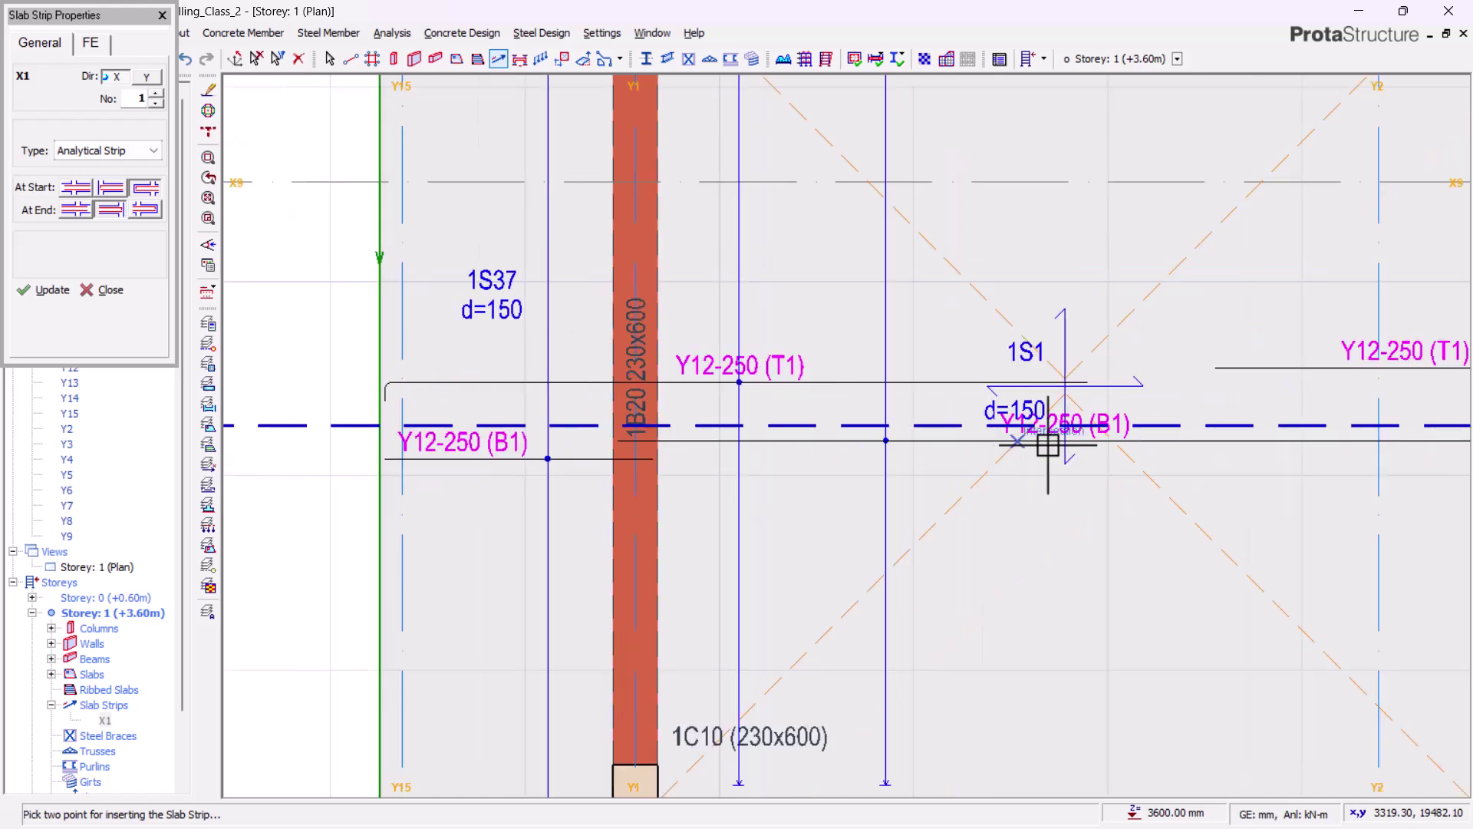
# Inspect strip X1's reinforcement across slabs 1S2, 1S3 and 1S4, including the bars ending at axis Y4
pyautogui.scroll(-2, 997, 445)
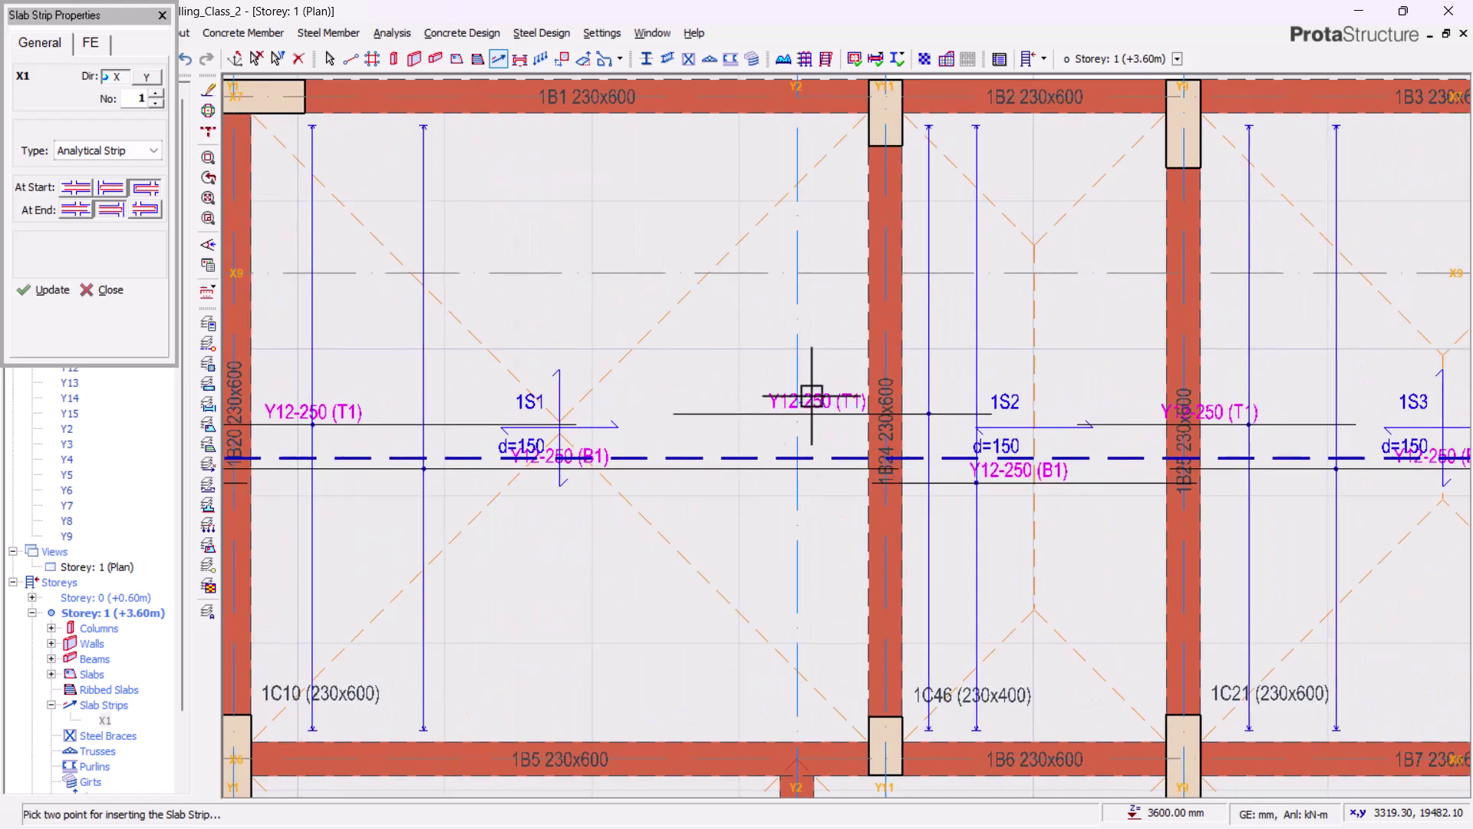
pyautogui.moveTo(1012, 449); pyautogui.dragTo(575, 409, button='middle')
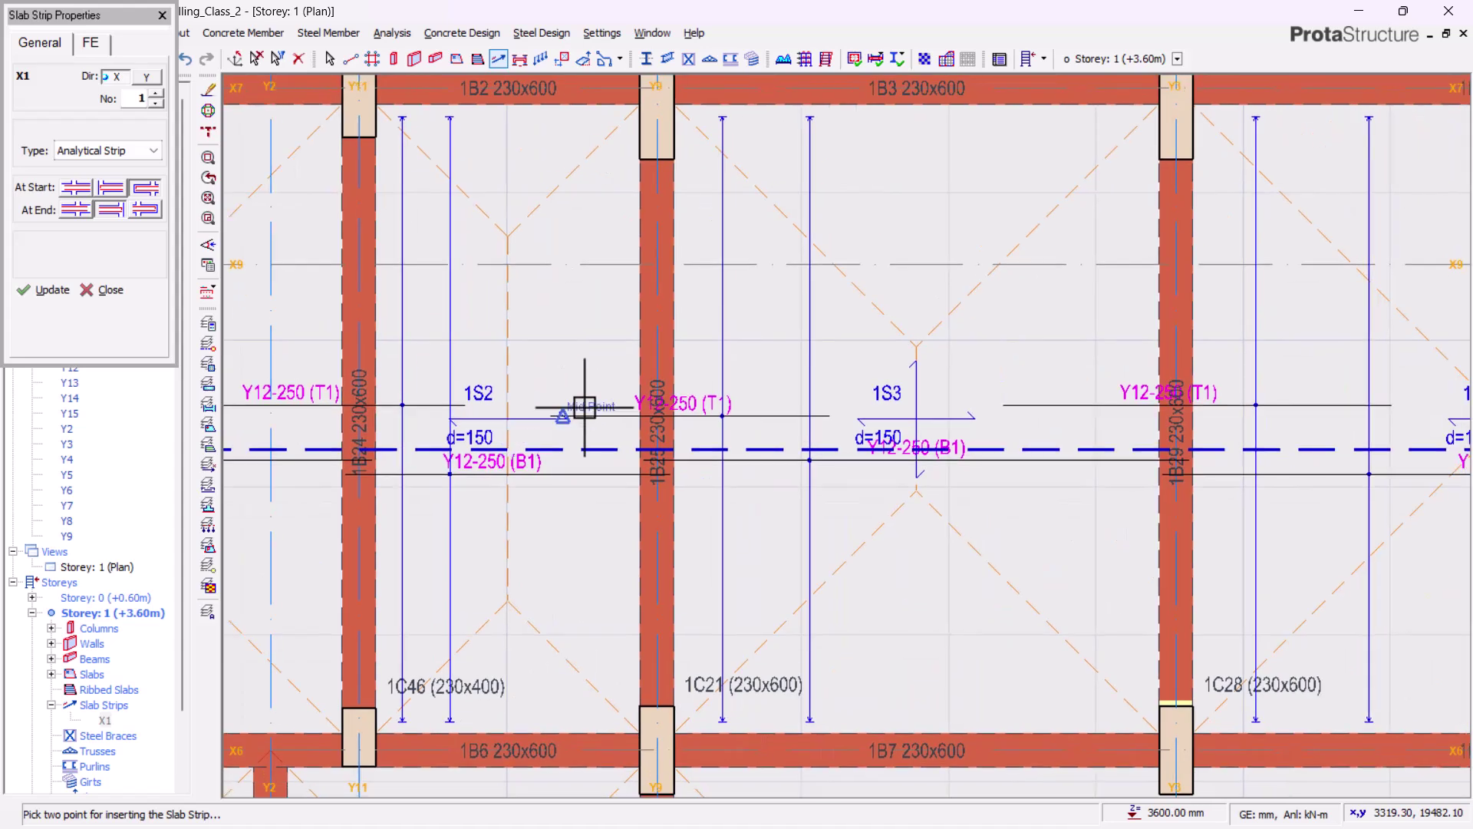
pyautogui.moveTo(730, 407); pyautogui.dragTo(594, 412, button='middle')
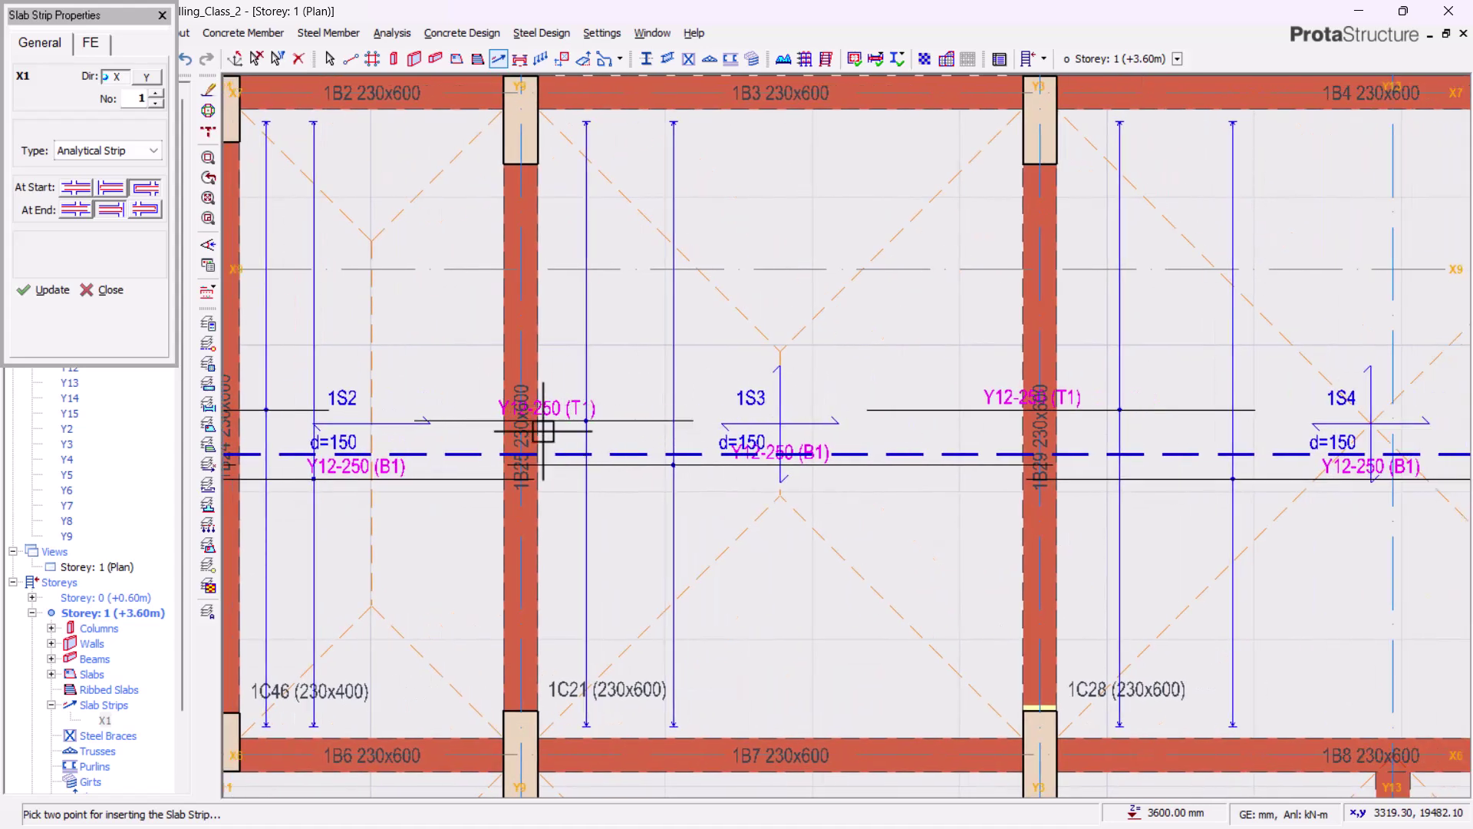
pyautogui.scroll(-3, 520, 417)
pyautogui.moveTo(761, 418); pyautogui.dragTo(578, 415, button='middle')
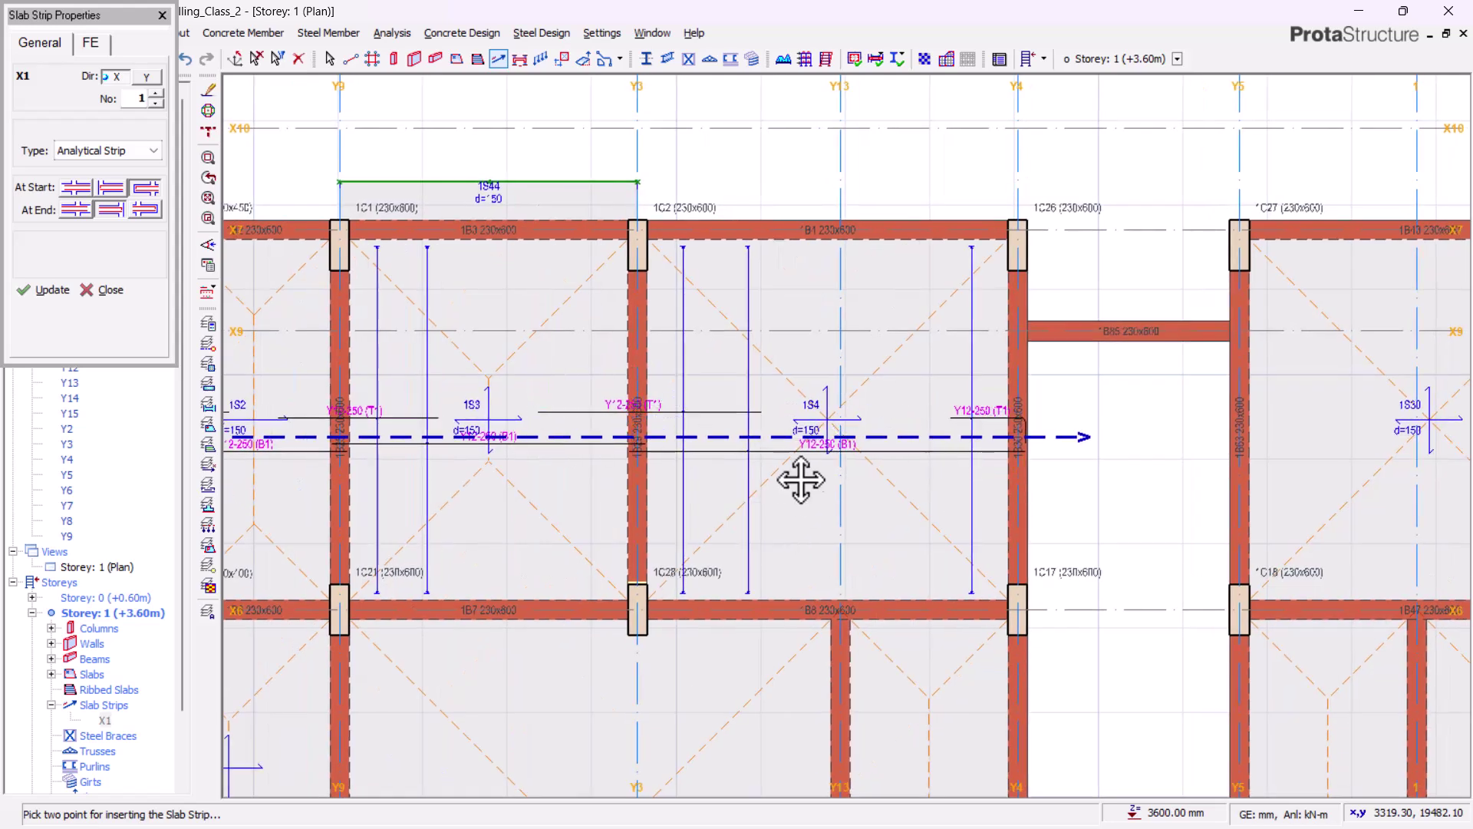
pyautogui.moveTo(799, 491); pyautogui.dragTo(826, 449, button='middle')
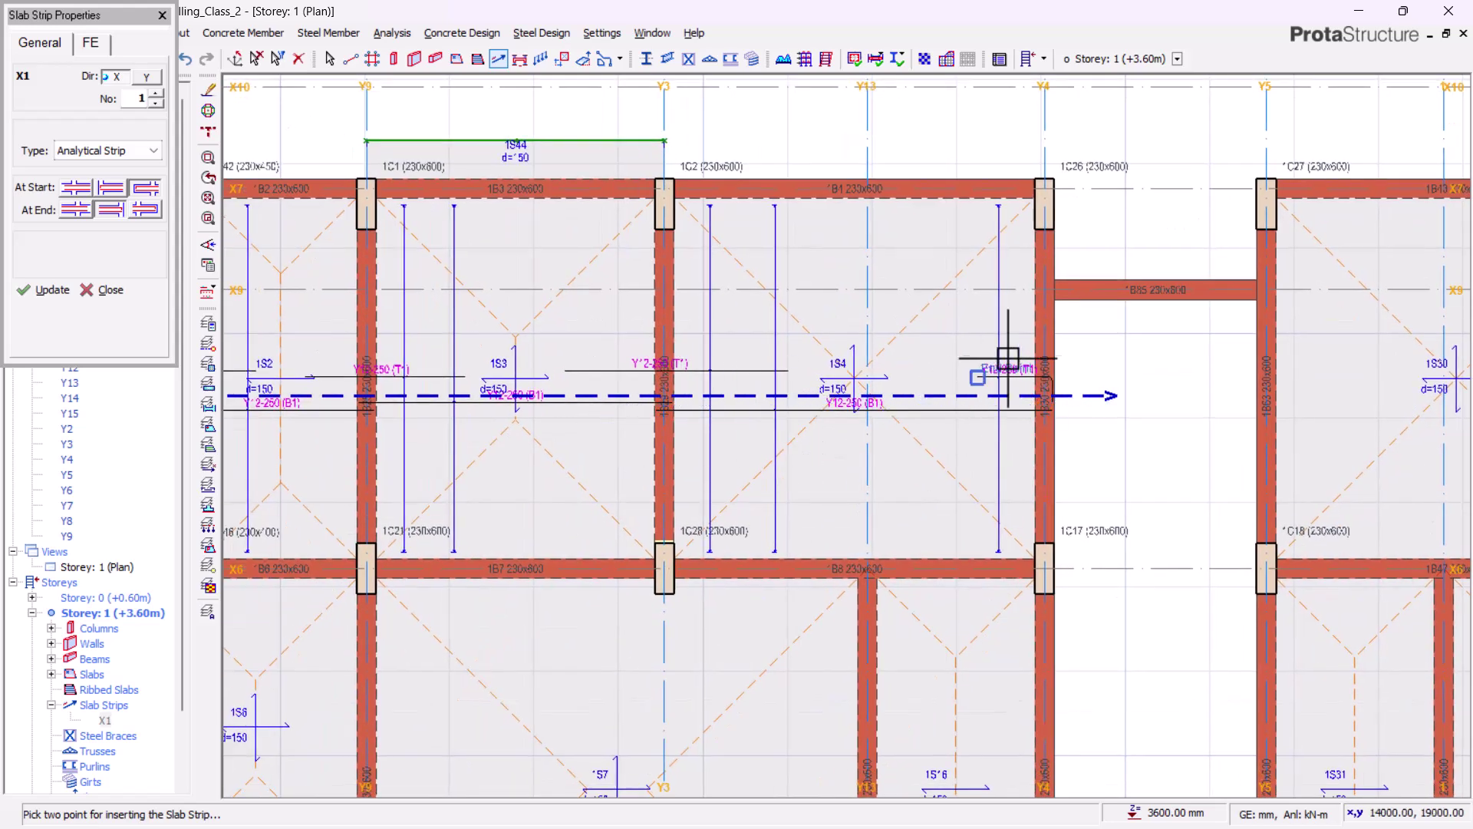
pyautogui.scroll(2, 1013, 383)
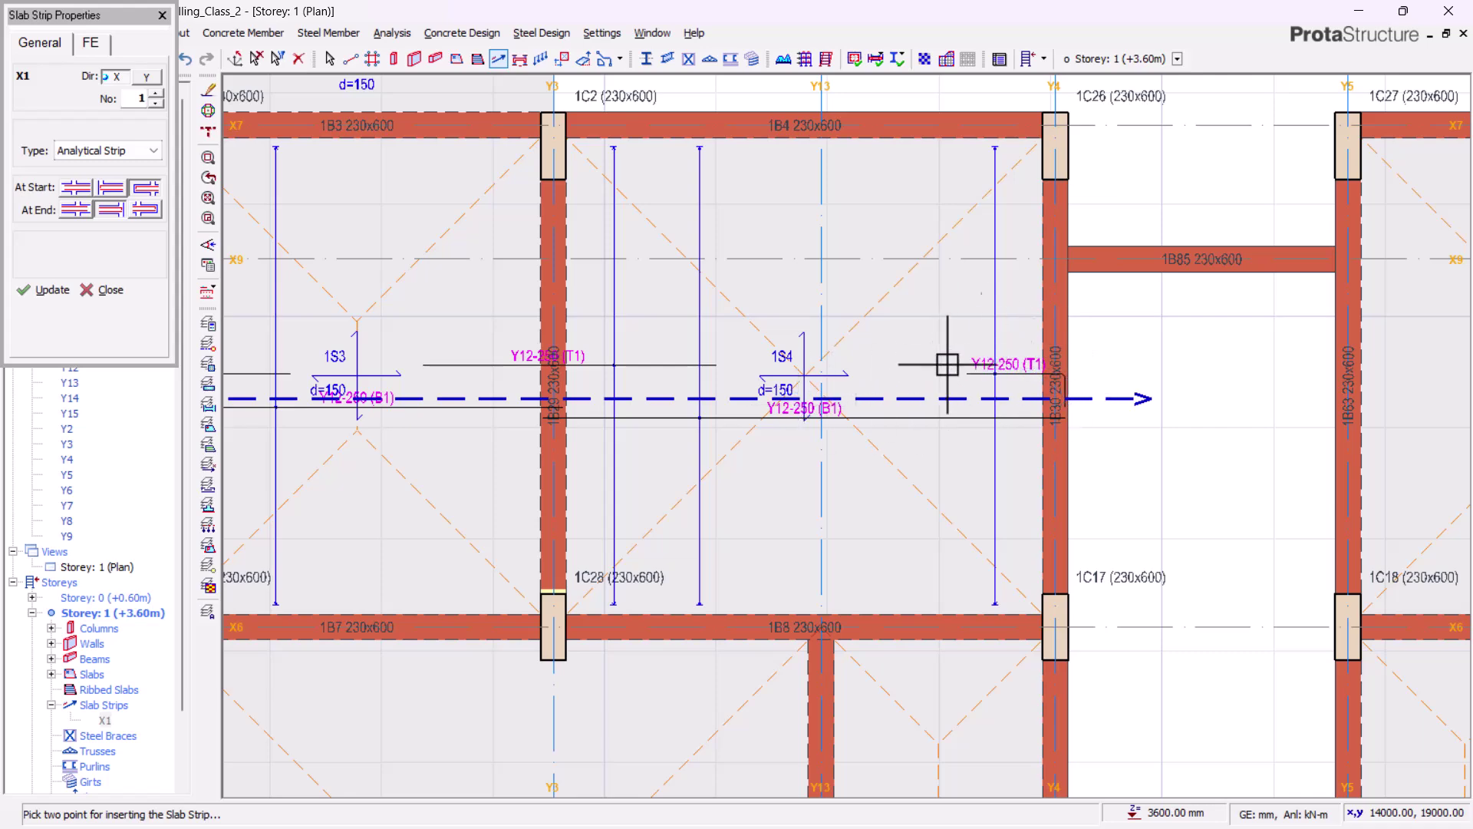
# Insert a second X-direction analytical strip between X6 and X3 from outside Y15 to past Y4, using the second condition at both ends
pyautogui.scroll(-3, 1046, 418)
pyautogui.moveTo(824, 359); pyautogui.dragTo(812, 250, button='middle')
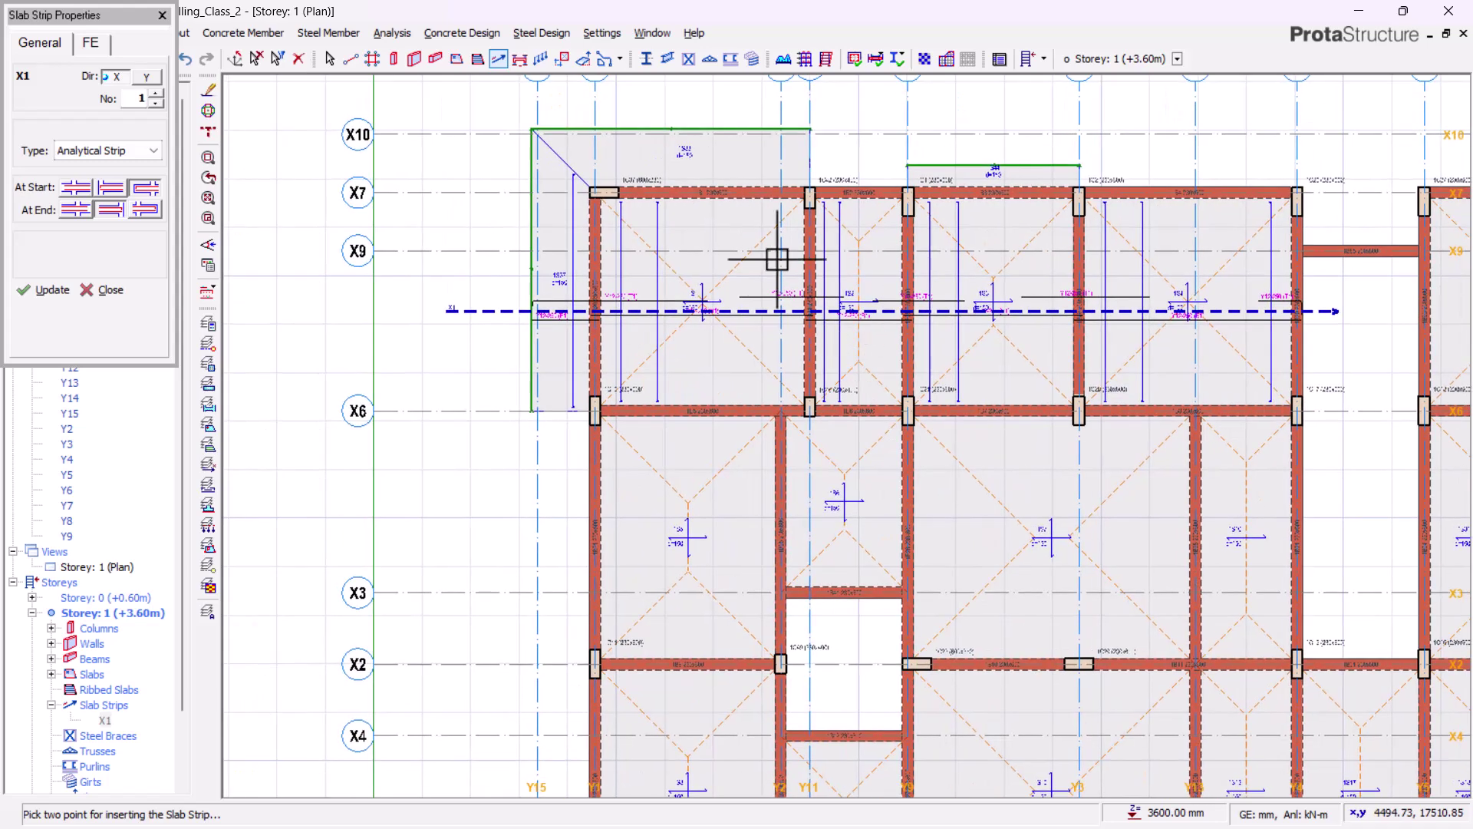
pyautogui.moveTo(899, 528); pyautogui.dragTo(842, 421, button='middle')
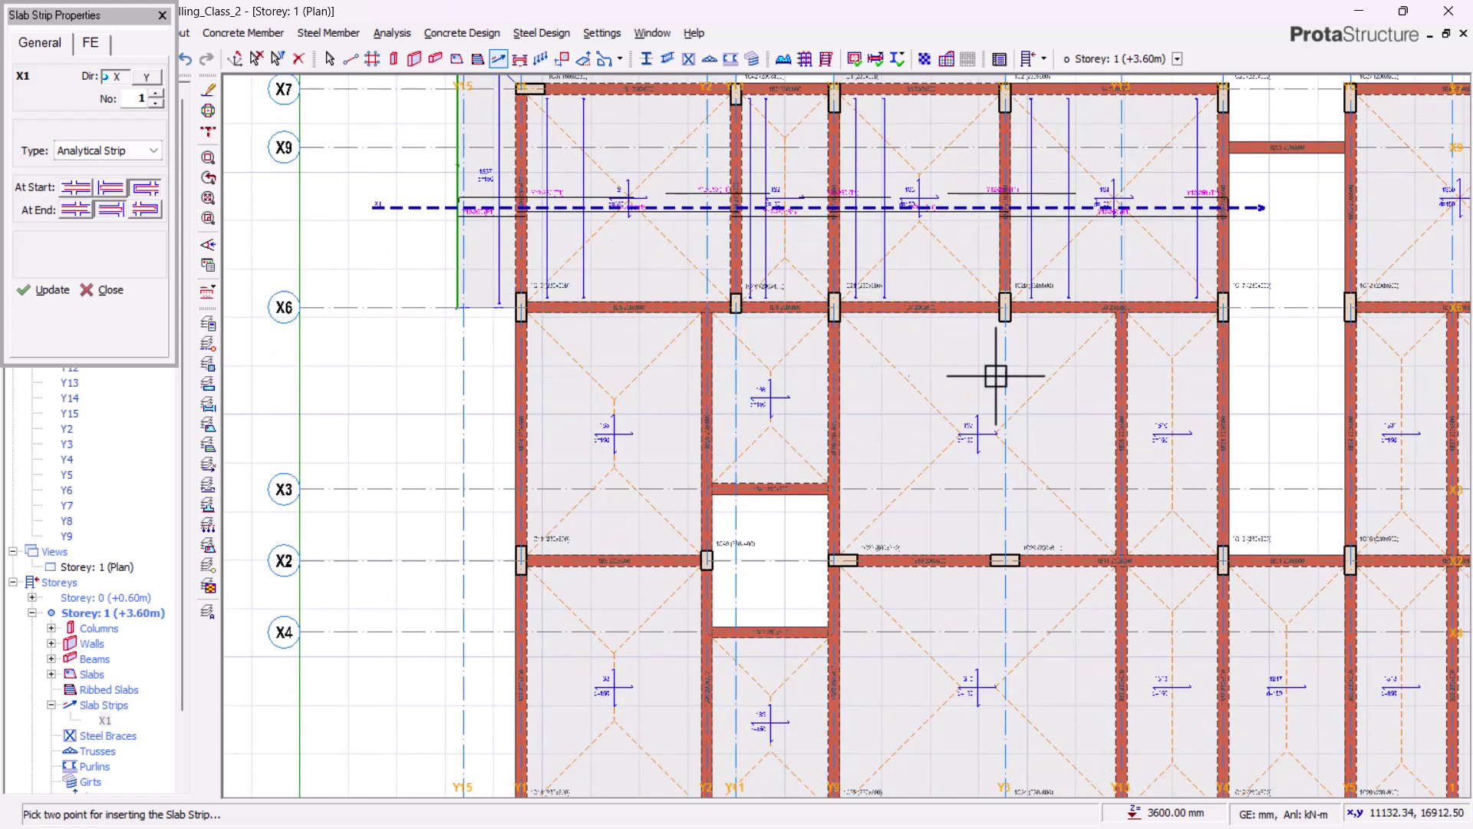
pyautogui.moveTo(770, 316); pyautogui.dragTo(748, 381, button='middle')
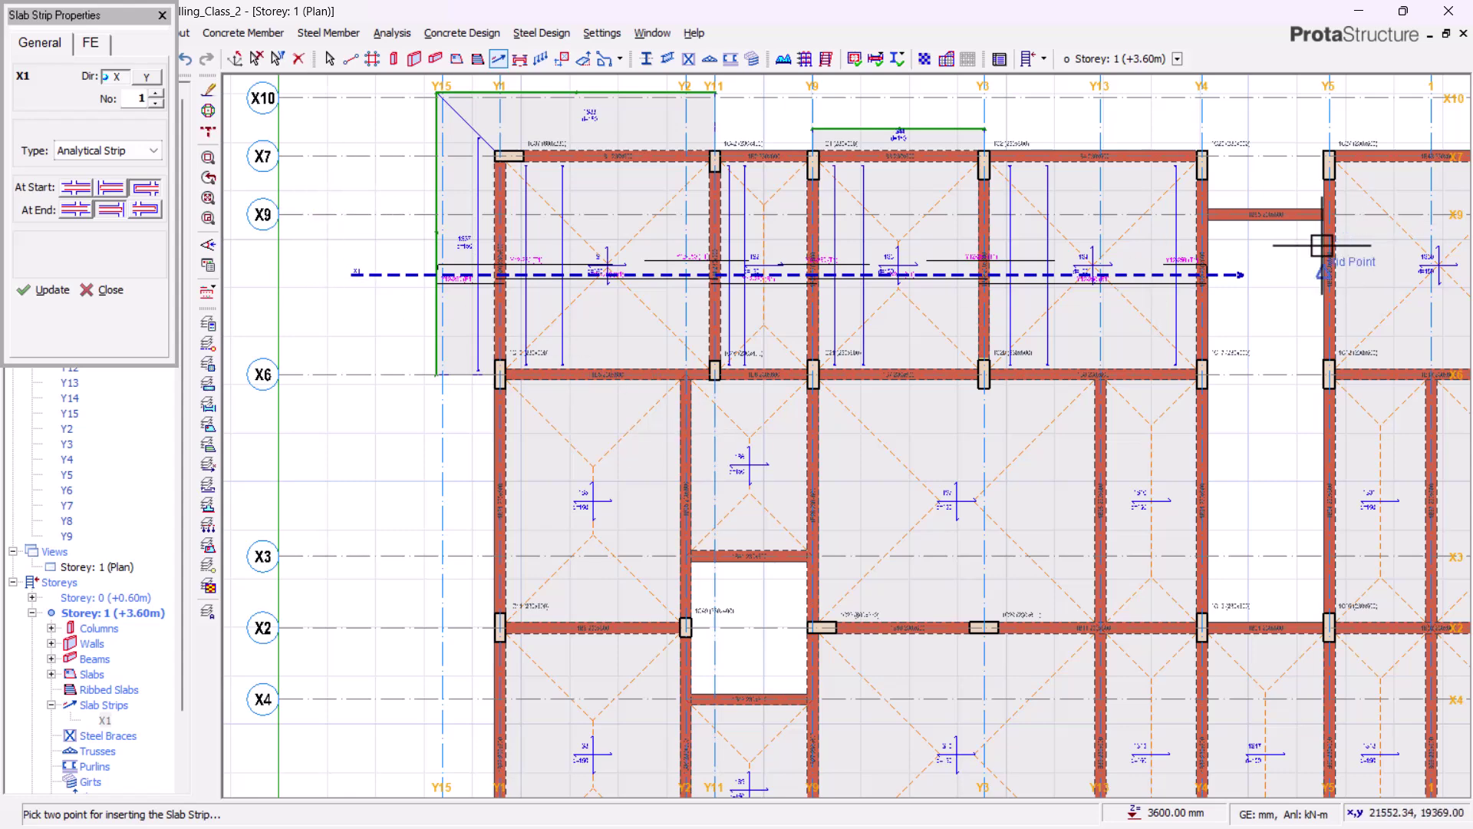
pyautogui.moveTo(635, 591); pyautogui.dragTo(569, 424, button='middle')
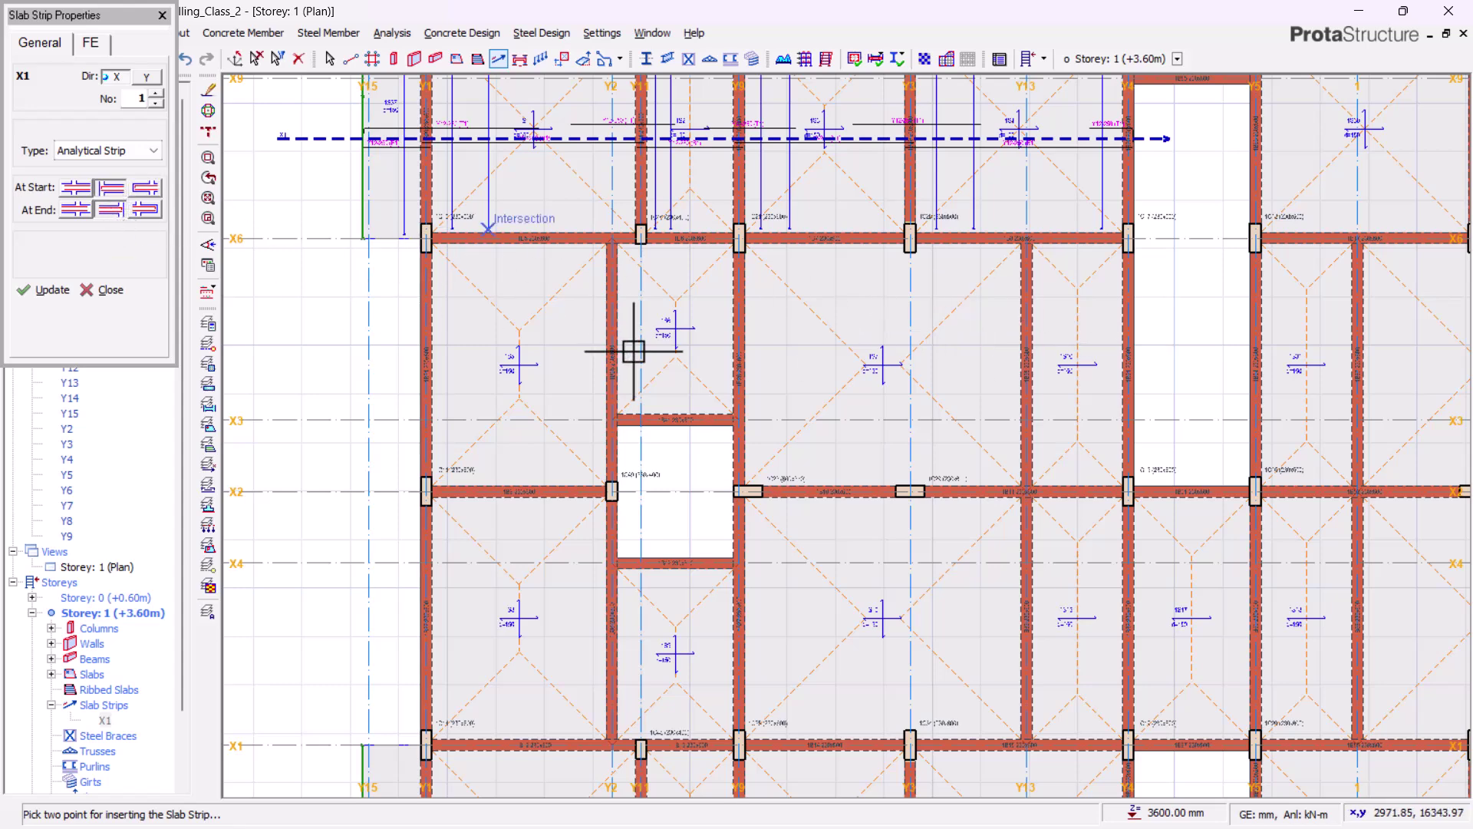
pyautogui.click(345, 377)
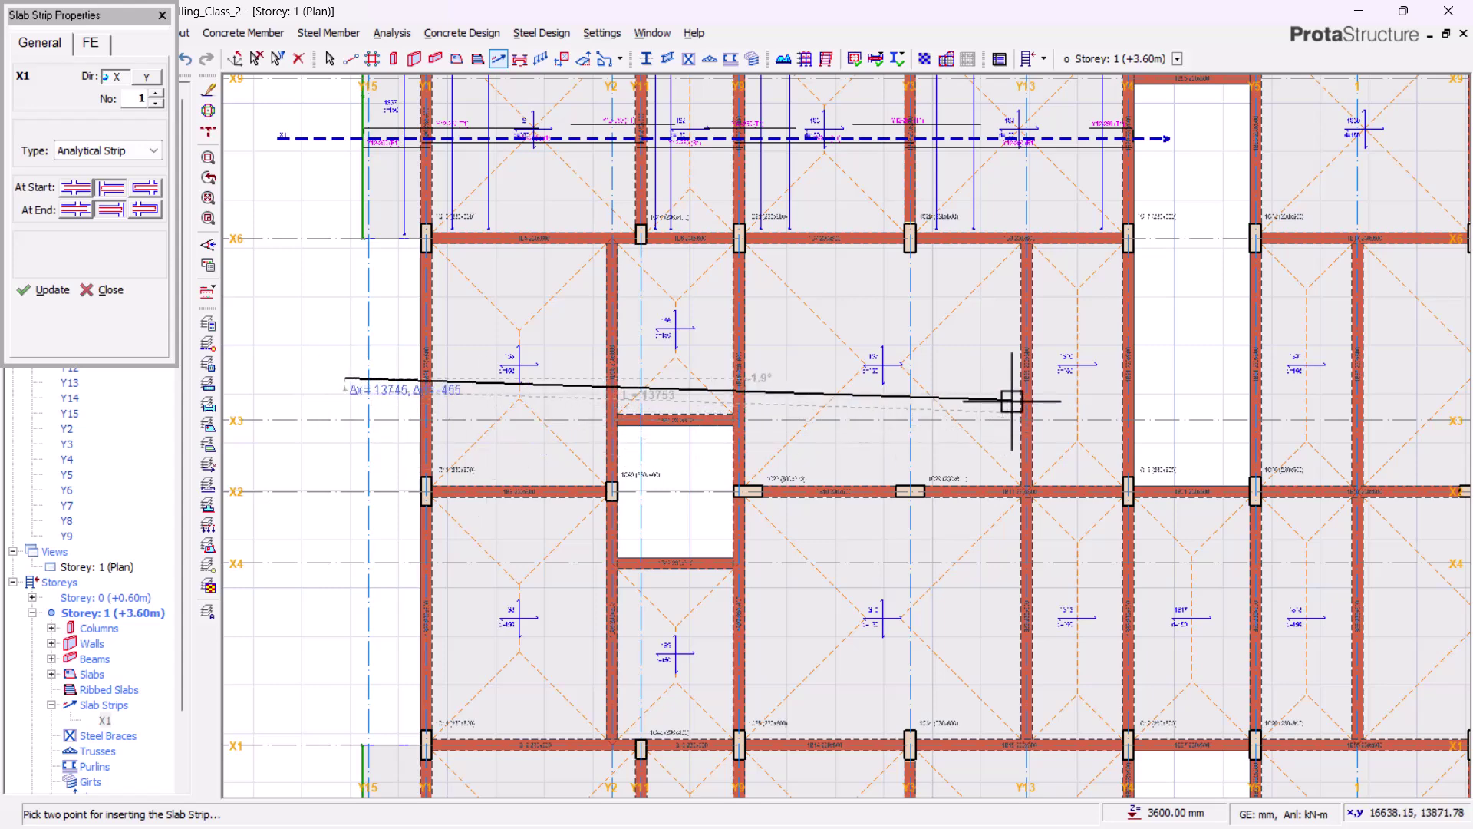
pyautogui.click(1165, 378)
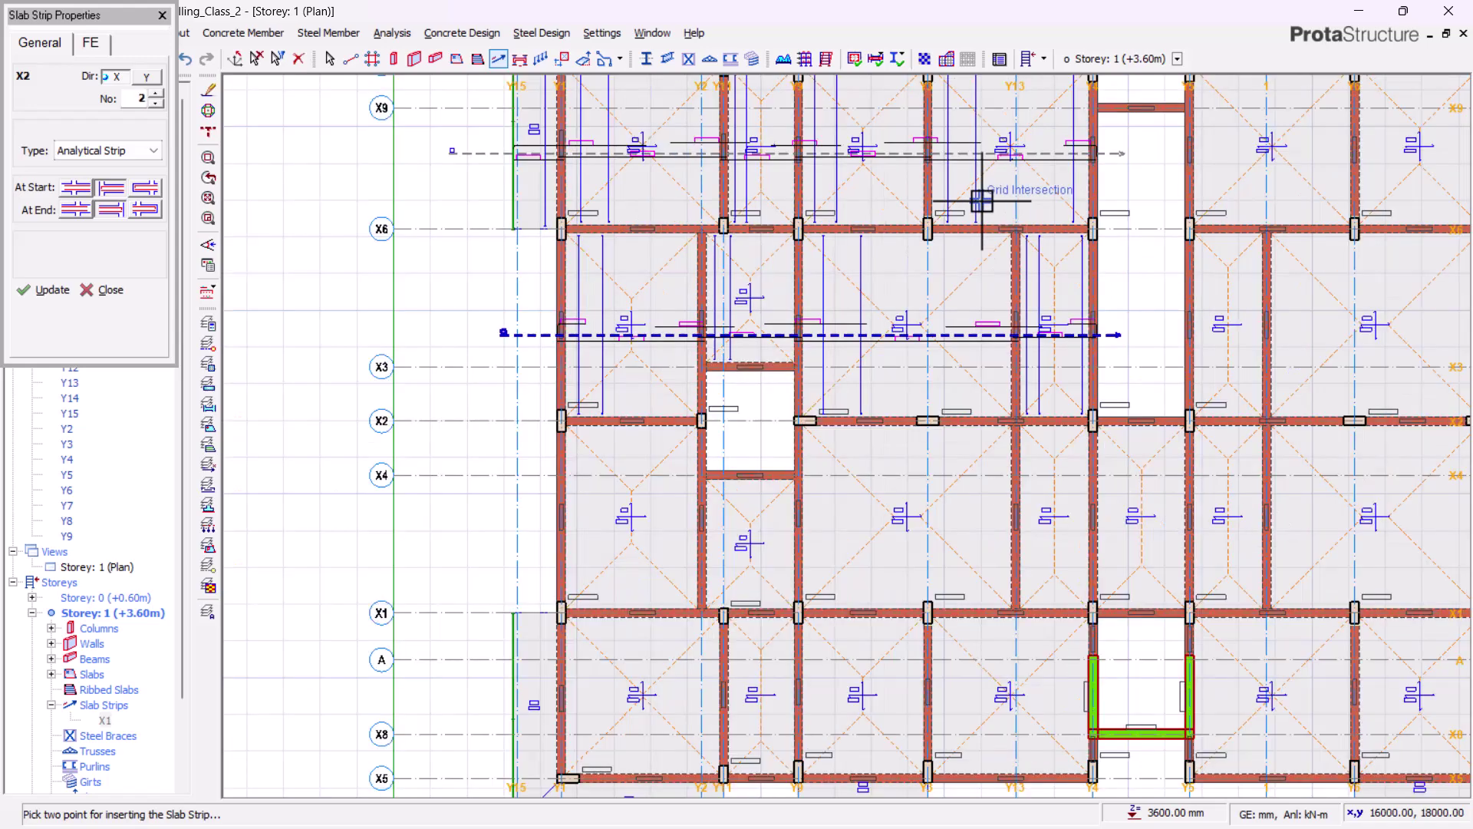
pyautogui.scroll(-1, 997, 208)
pyautogui.scroll(-2, 969, 201)
pyautogui.scroll(1, 872, 414)
pyautogui.moveTo(1086, 399); pyautogui.dragTo(766, 413, button='middle')
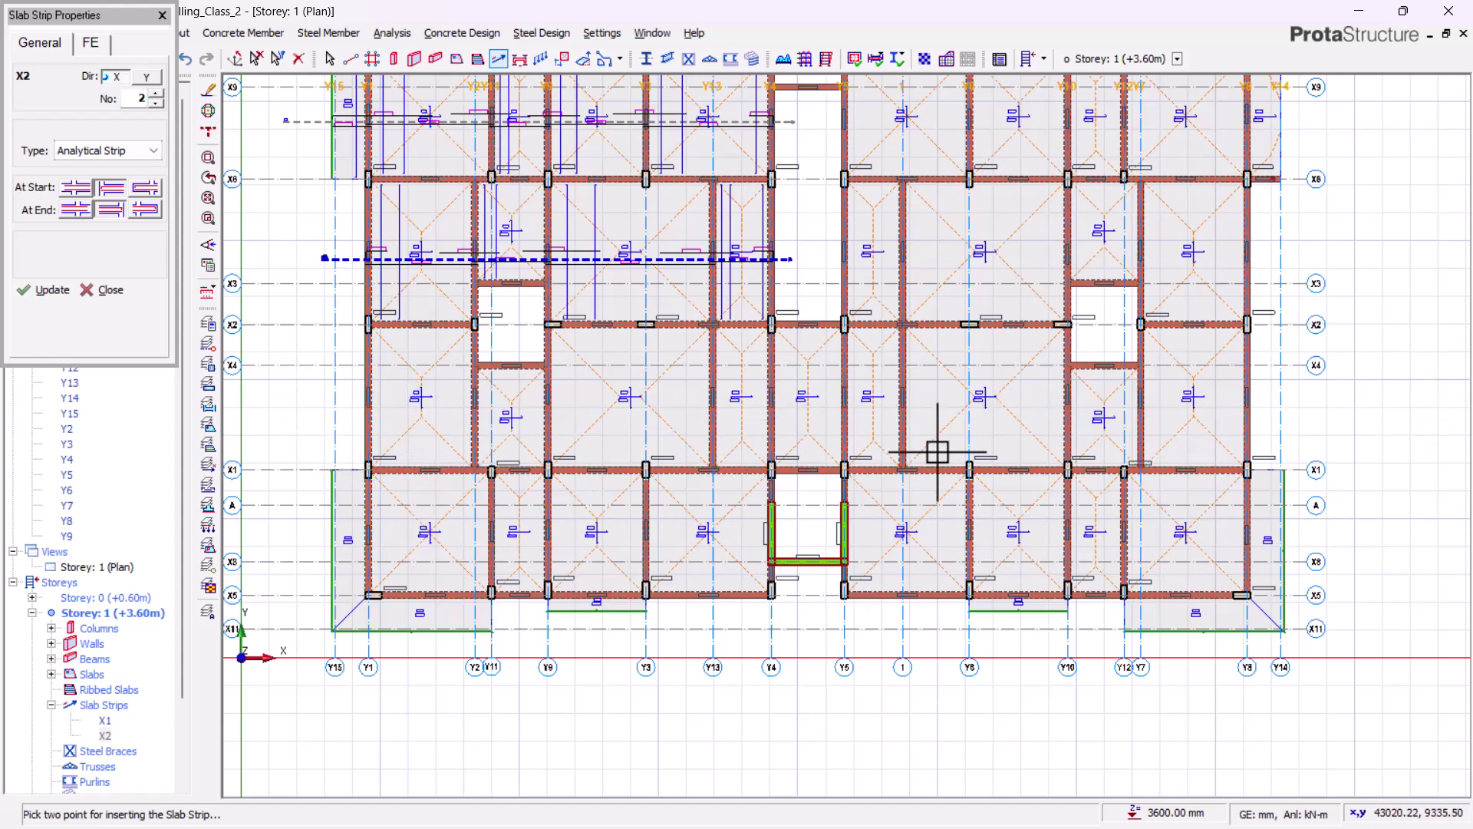
# Insert an X-direction analytical strip about 34 m long between X4 and X1, from between Y15 and Y1 to past Y14, using the second condition at both ends
pyautogui.scroll(2, 365, 384)
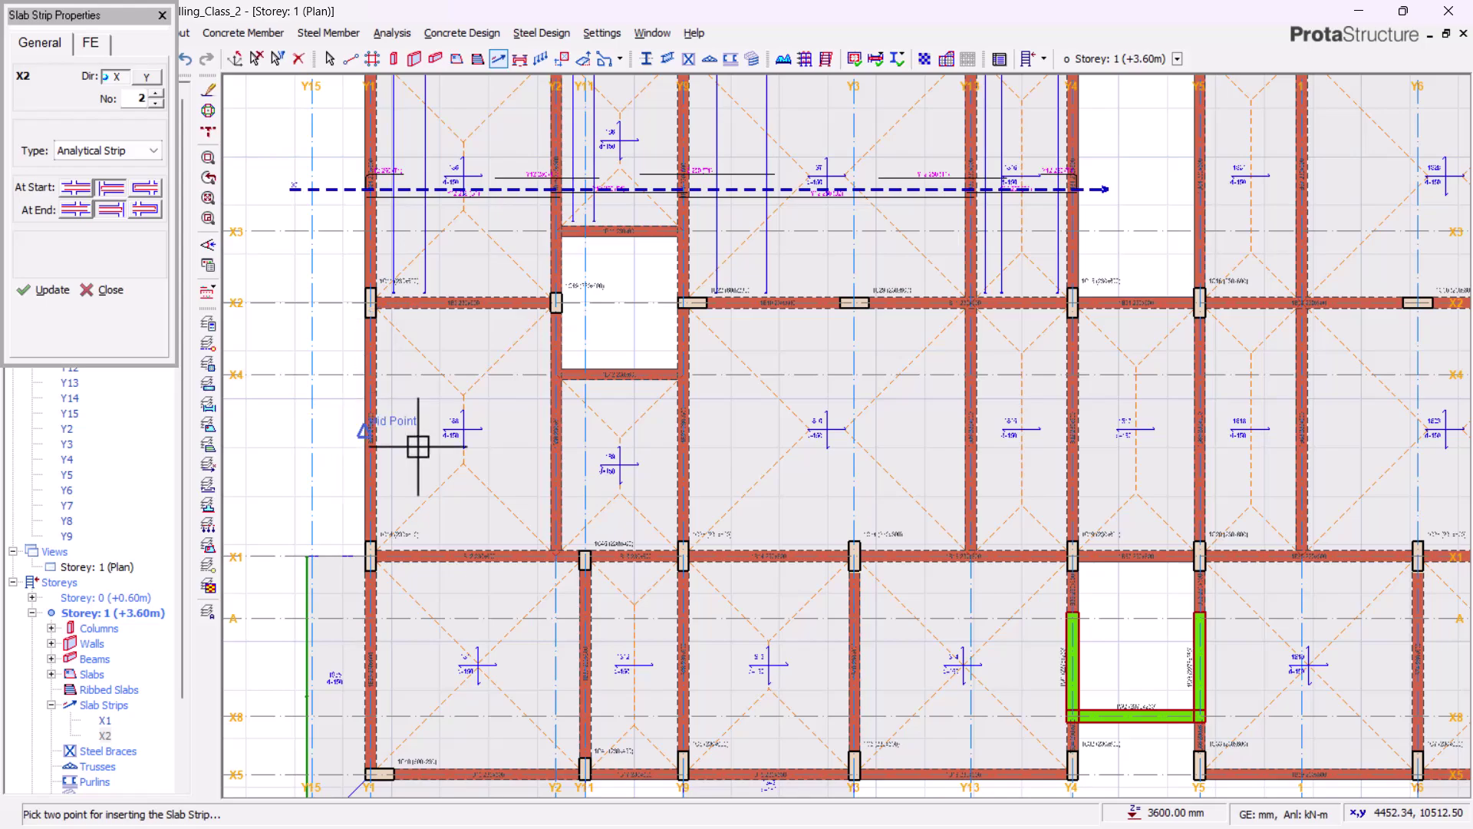
pyautogui.scroll(-1, 346, 450)
pyautogui.scroll(-1, 1186, 467)
pyautogui.scroll(2, 447, 430)
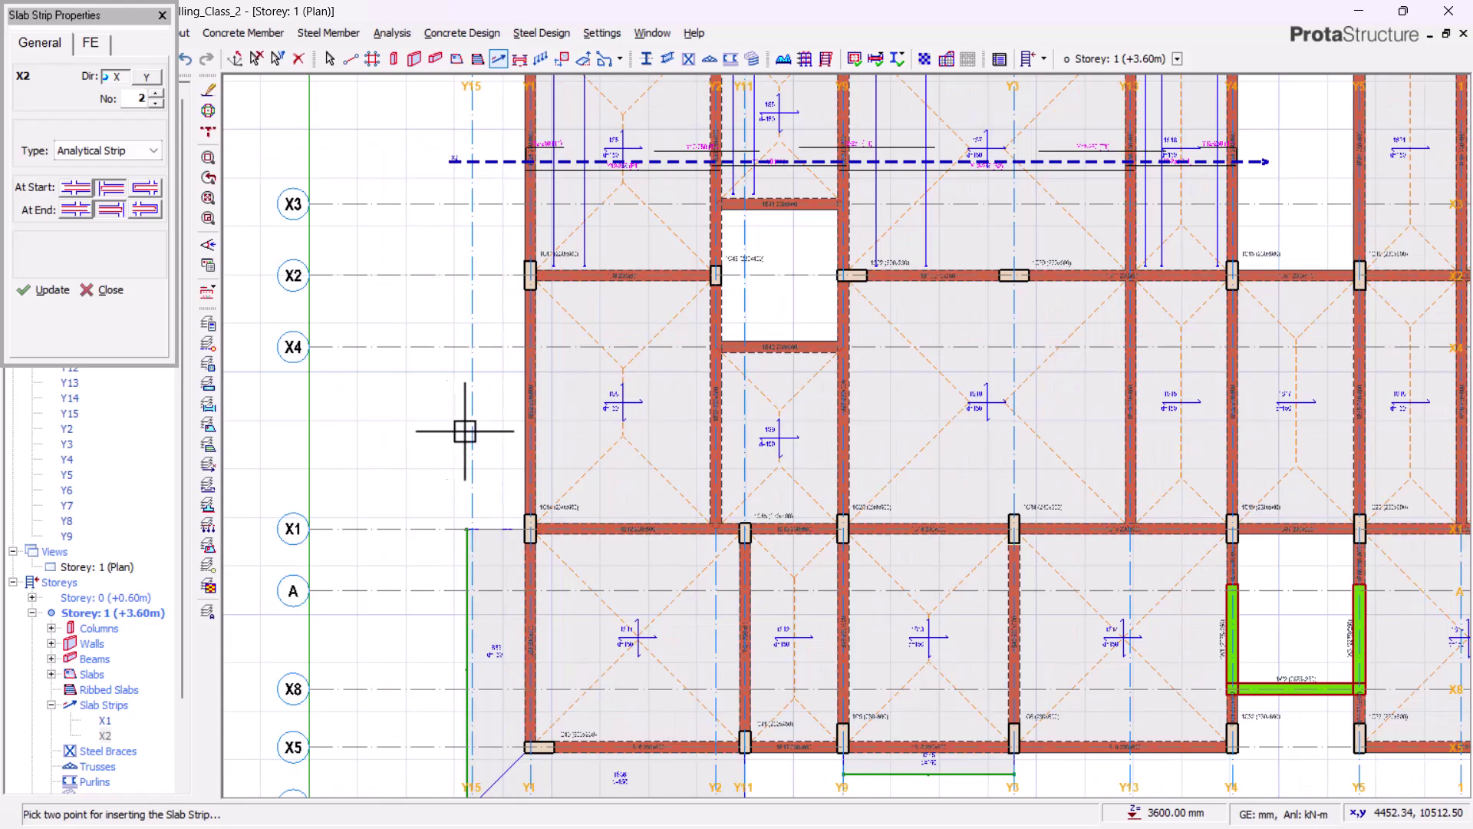
pyautogui.scroll(1, 496, 422)
pyautogui.click(486, 419)
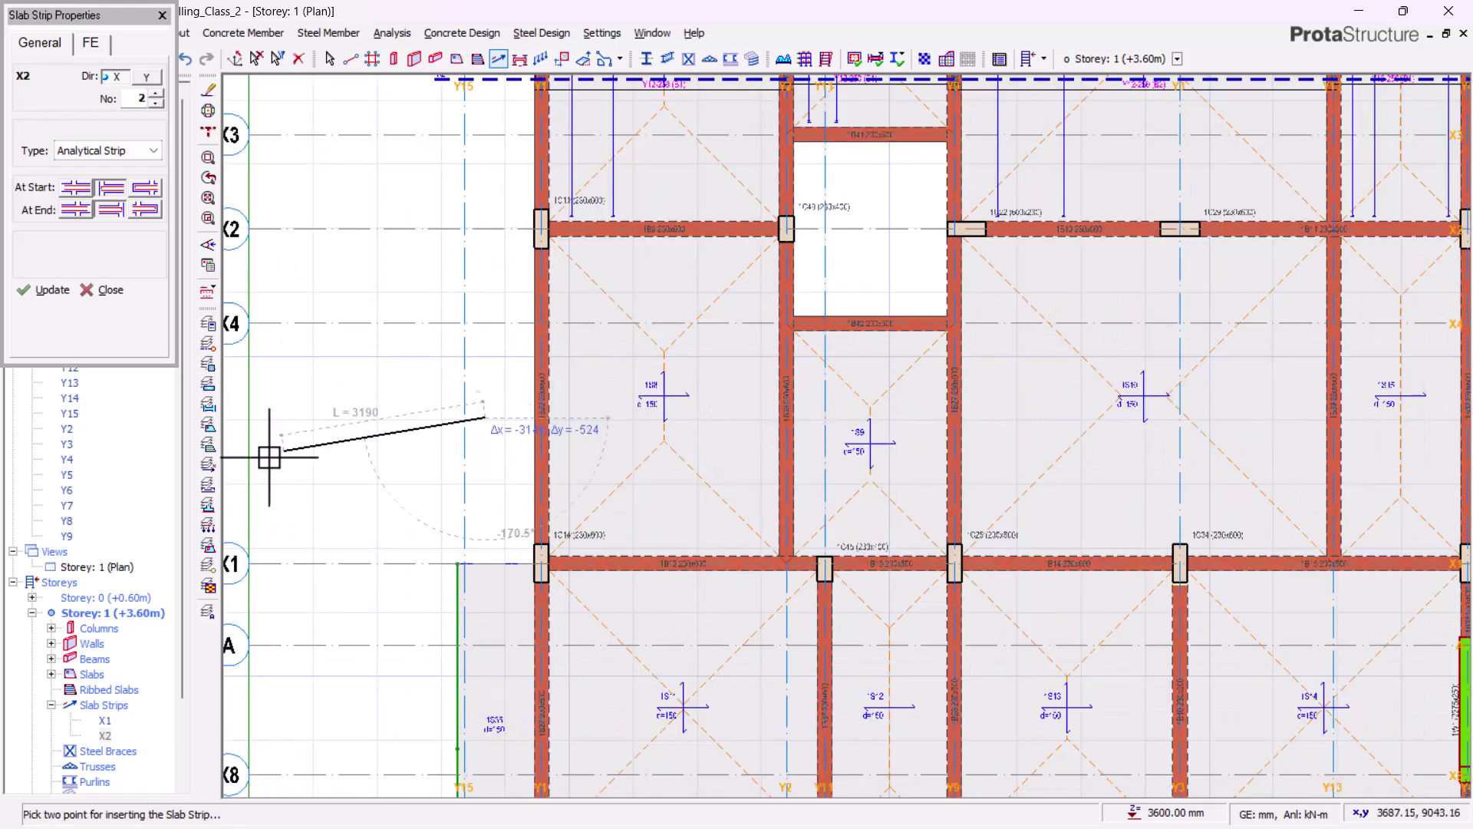
pyautogui.scroll(-5, 269, 458)
pyautogui.scroll(1, 831, 443)
pyautogui.scroll(5, 857, 438)
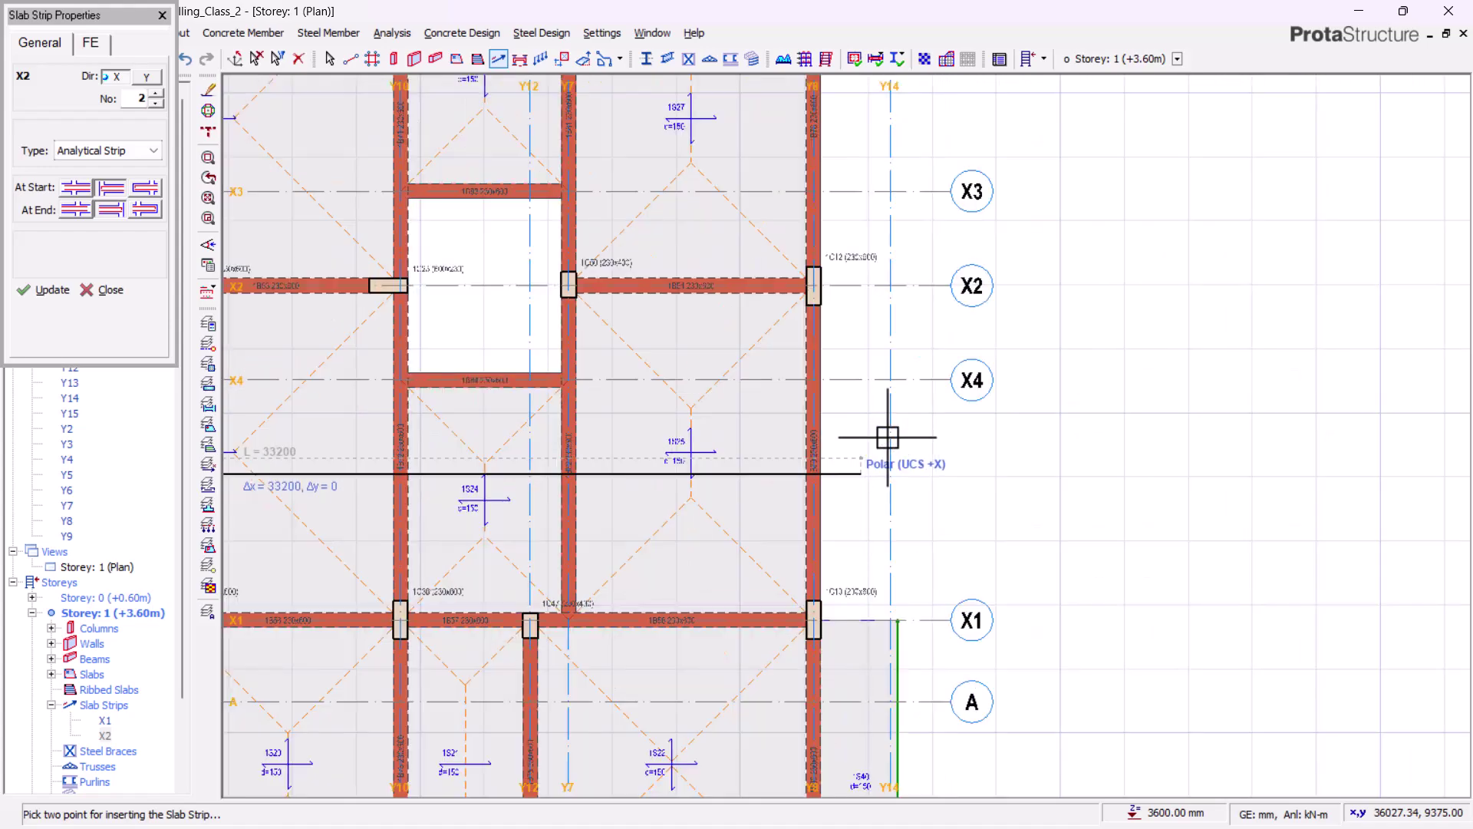
pyautogui.scroll(5, 987, 486)
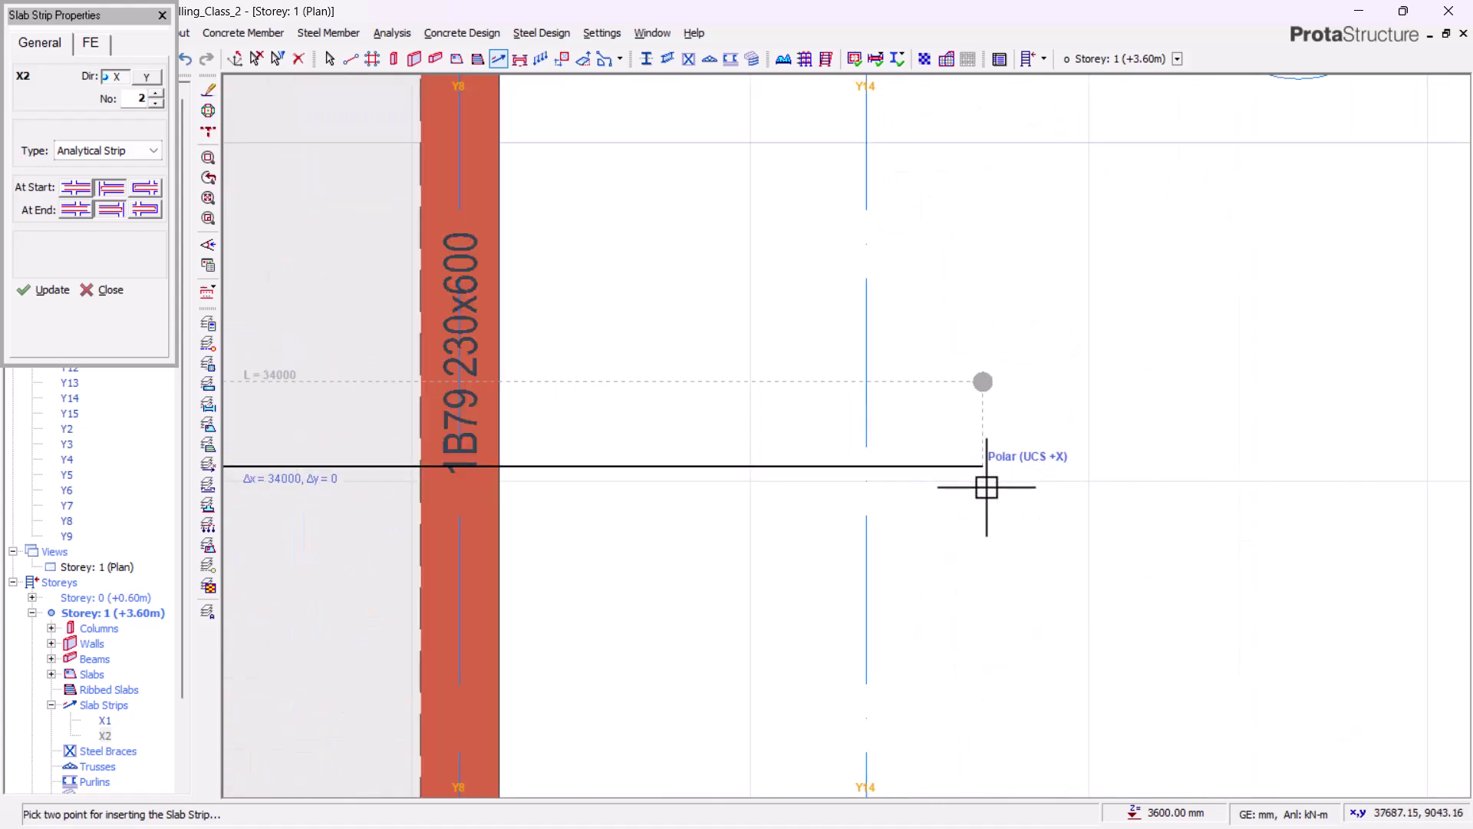
pyautogui.scroll(-2, 961, 493)
pyautogui.click(1222, 411)
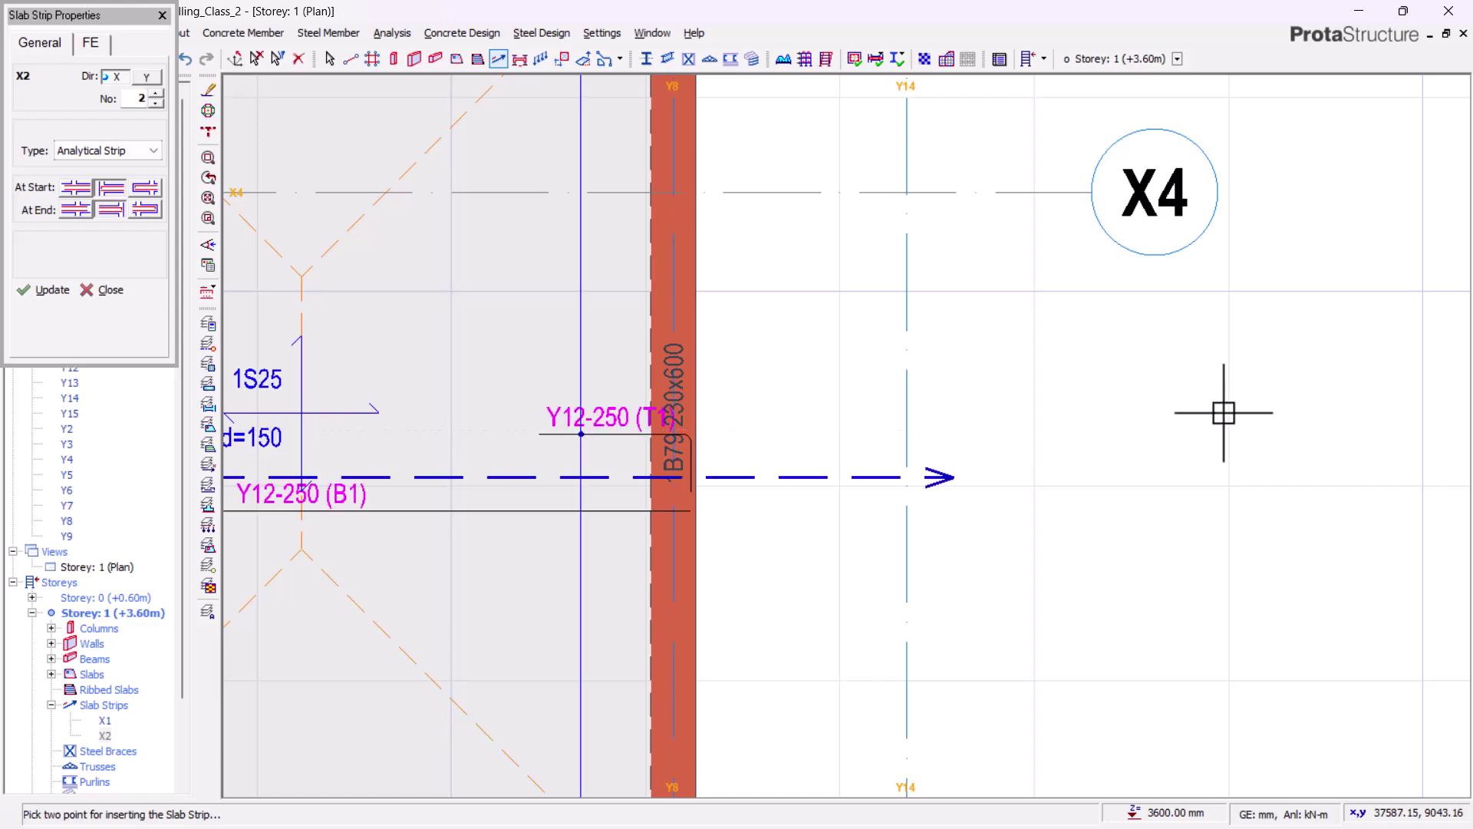
# Insert an X-direction analytical strip between A and X8 from outside Y15 to past Y4, using the third start condition and second end condition
pyautogui.scroll(-4, 1158, 434)
pyautogui.scroll(-5, 667, 477)
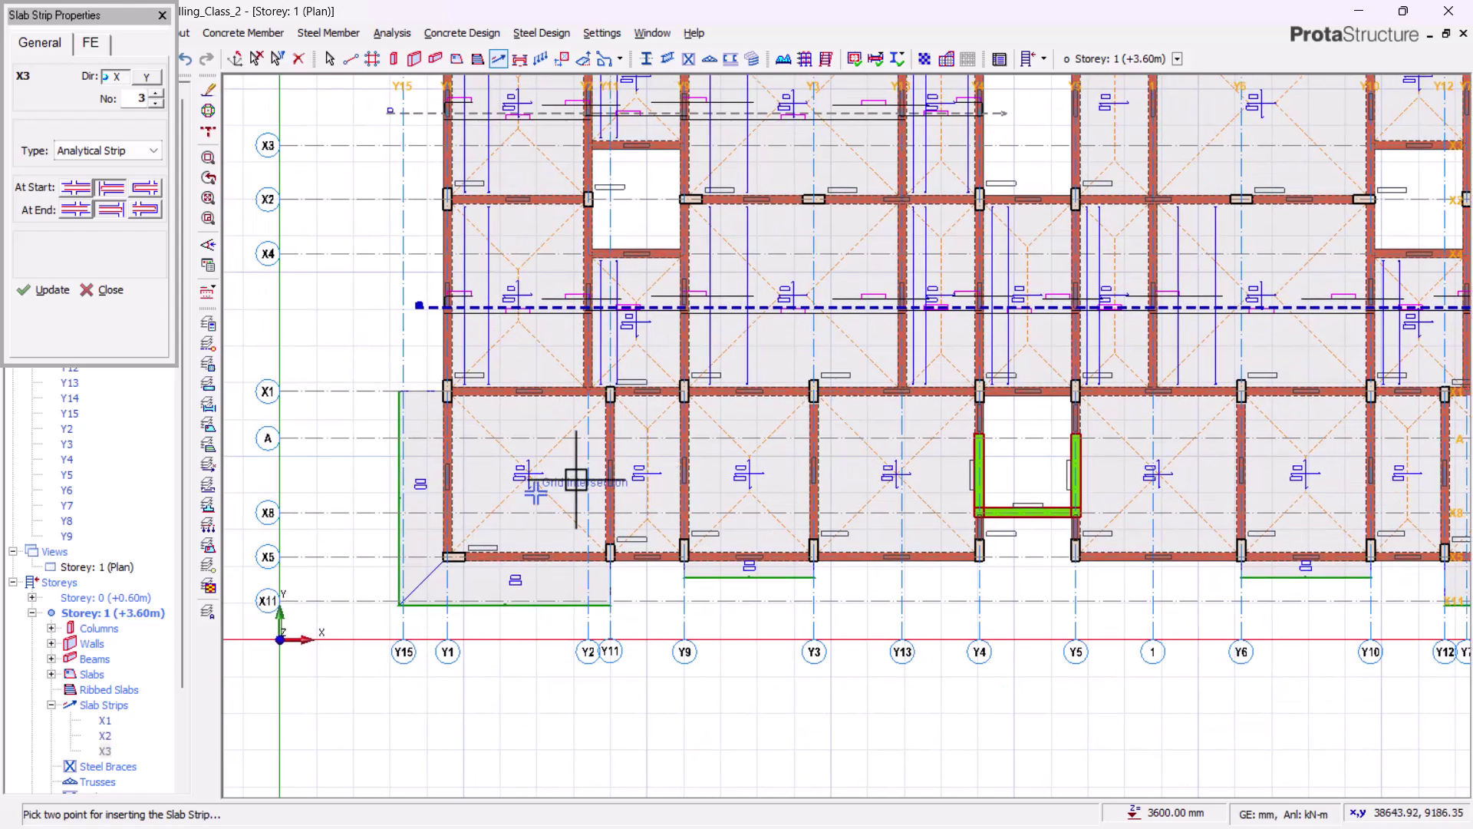
pyautogui.moveTo(482, 523); pyautogui.dragTo(626, 484, button='middle')
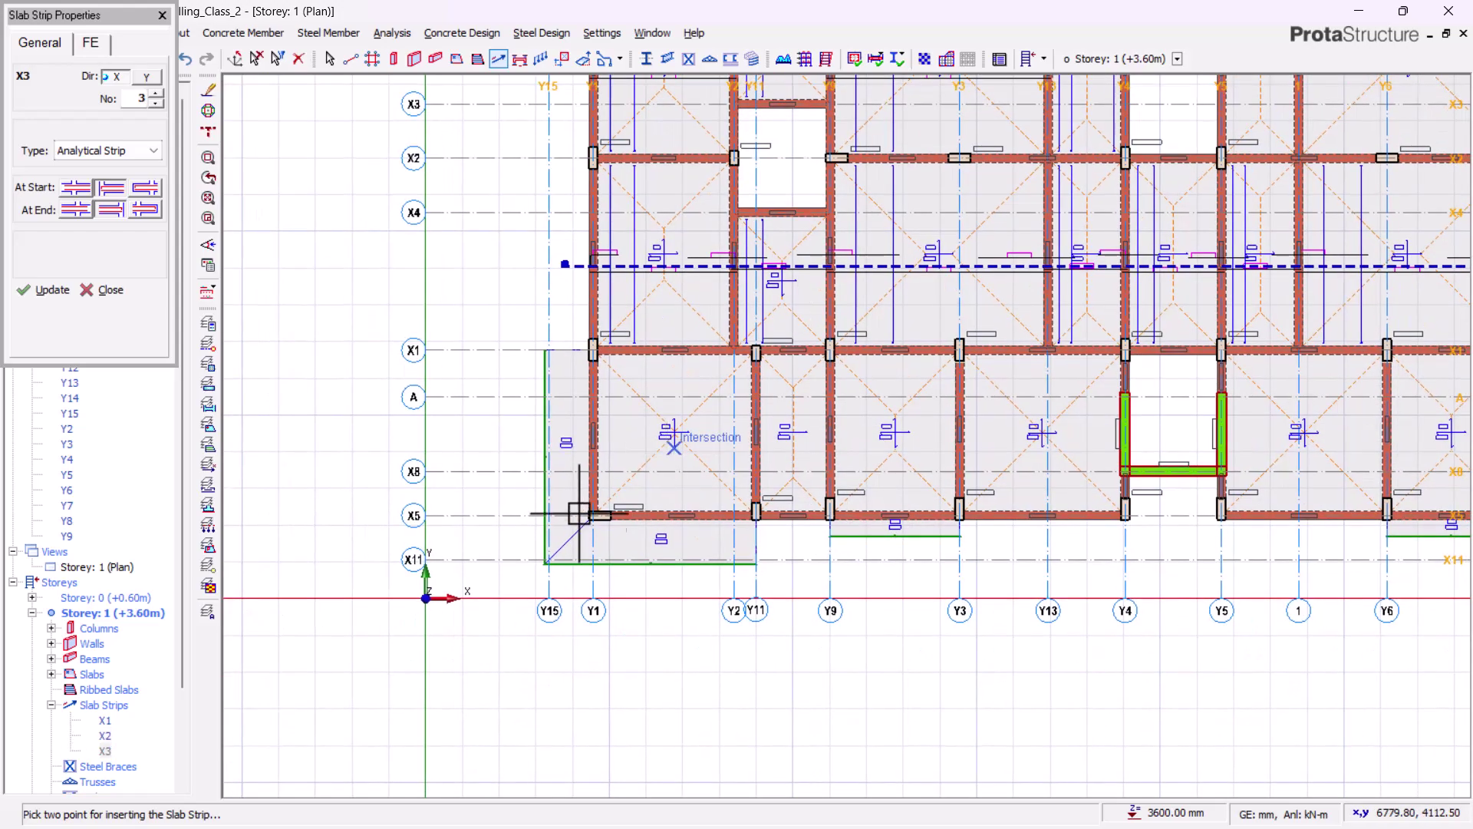
pyautogui.scroll(3, 638, 537)
pyautogui.moveTo(529, 312); pyautogui.dragTo(405, 378, button='middle')
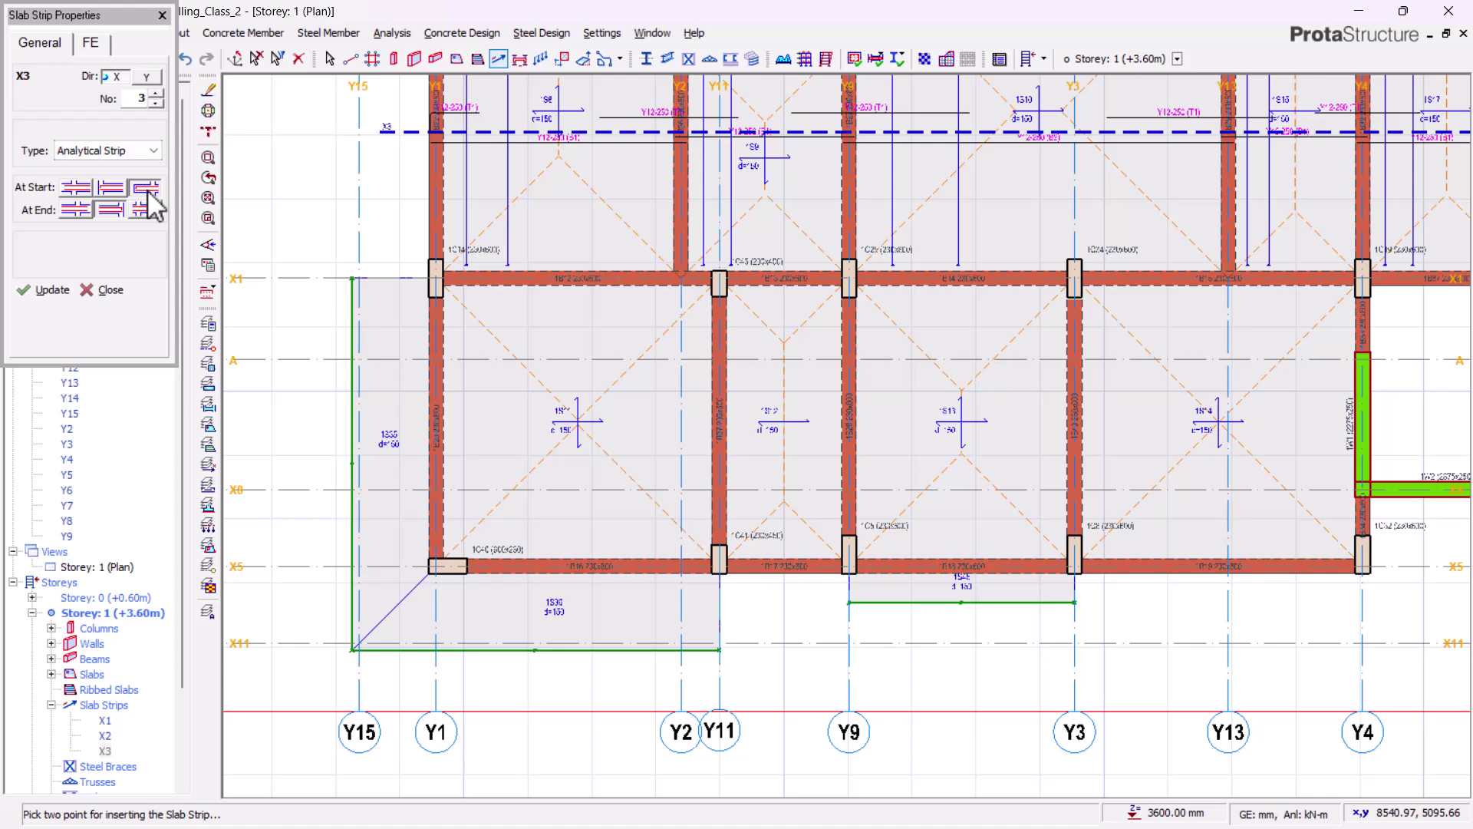
pyautogui.scroll(-1, 359, 474)
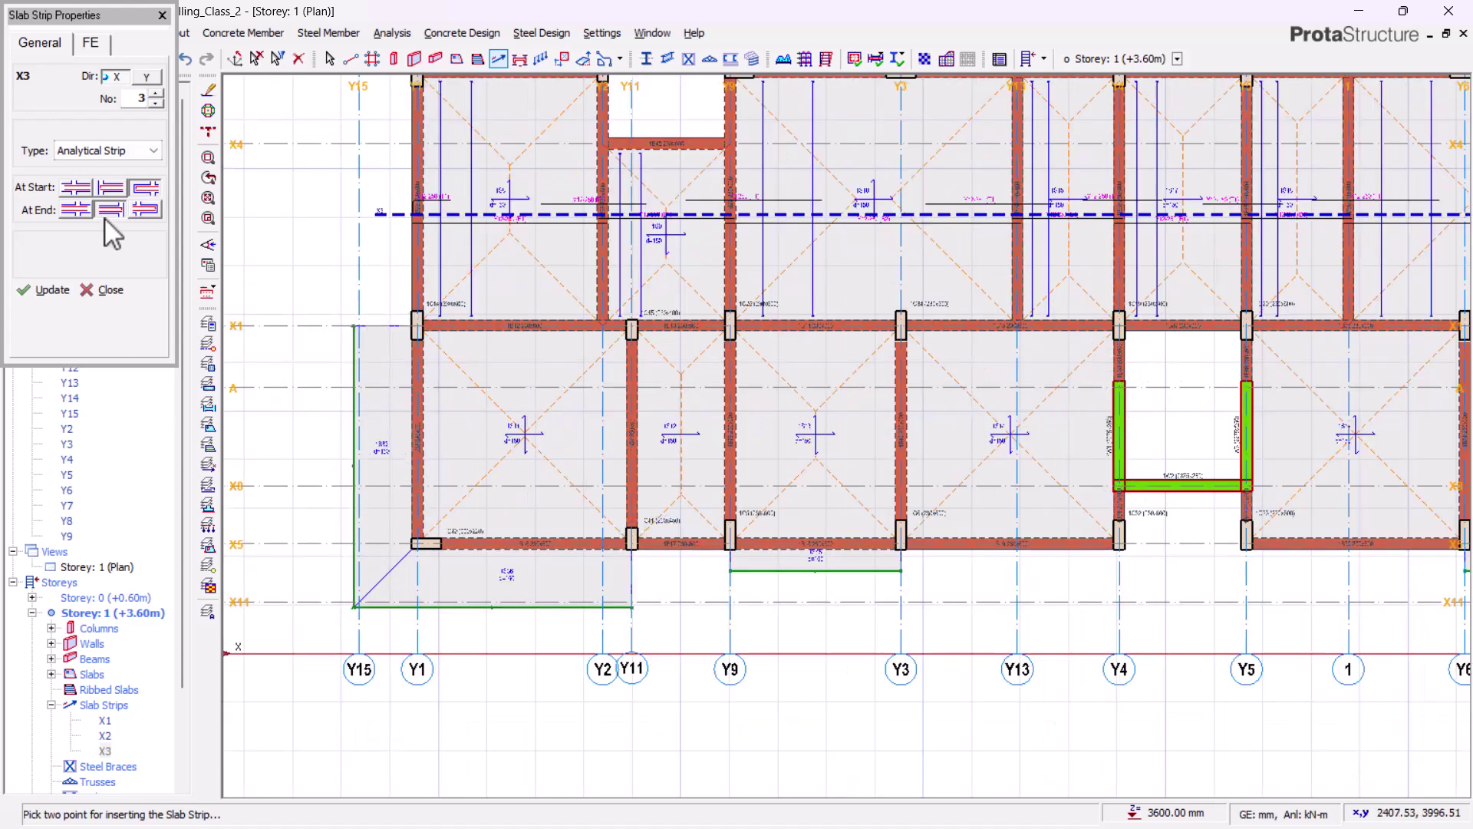
pyautogui.click(308, 452)
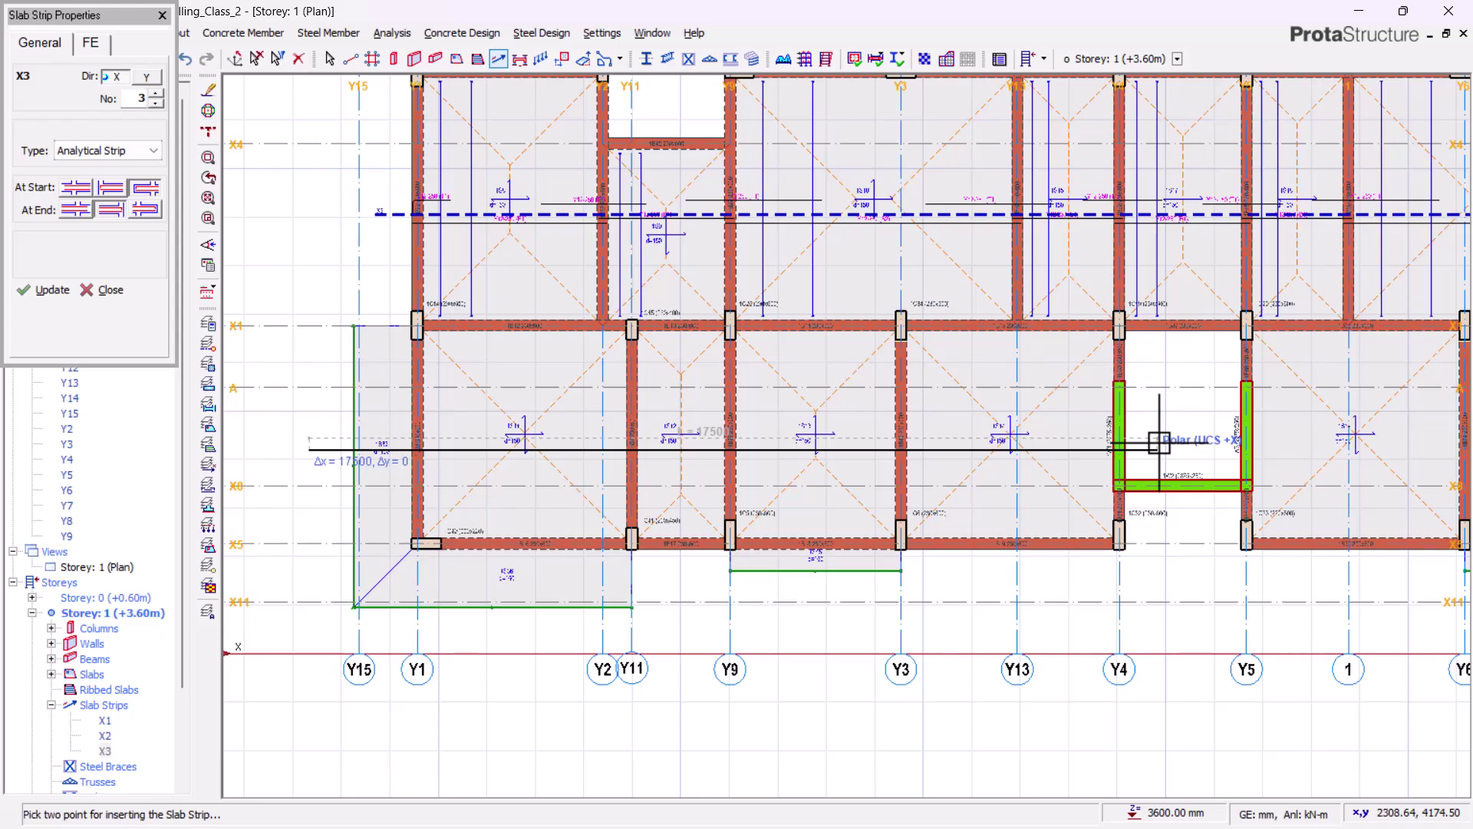
pyautogui.scroll(-6, 437, 509)
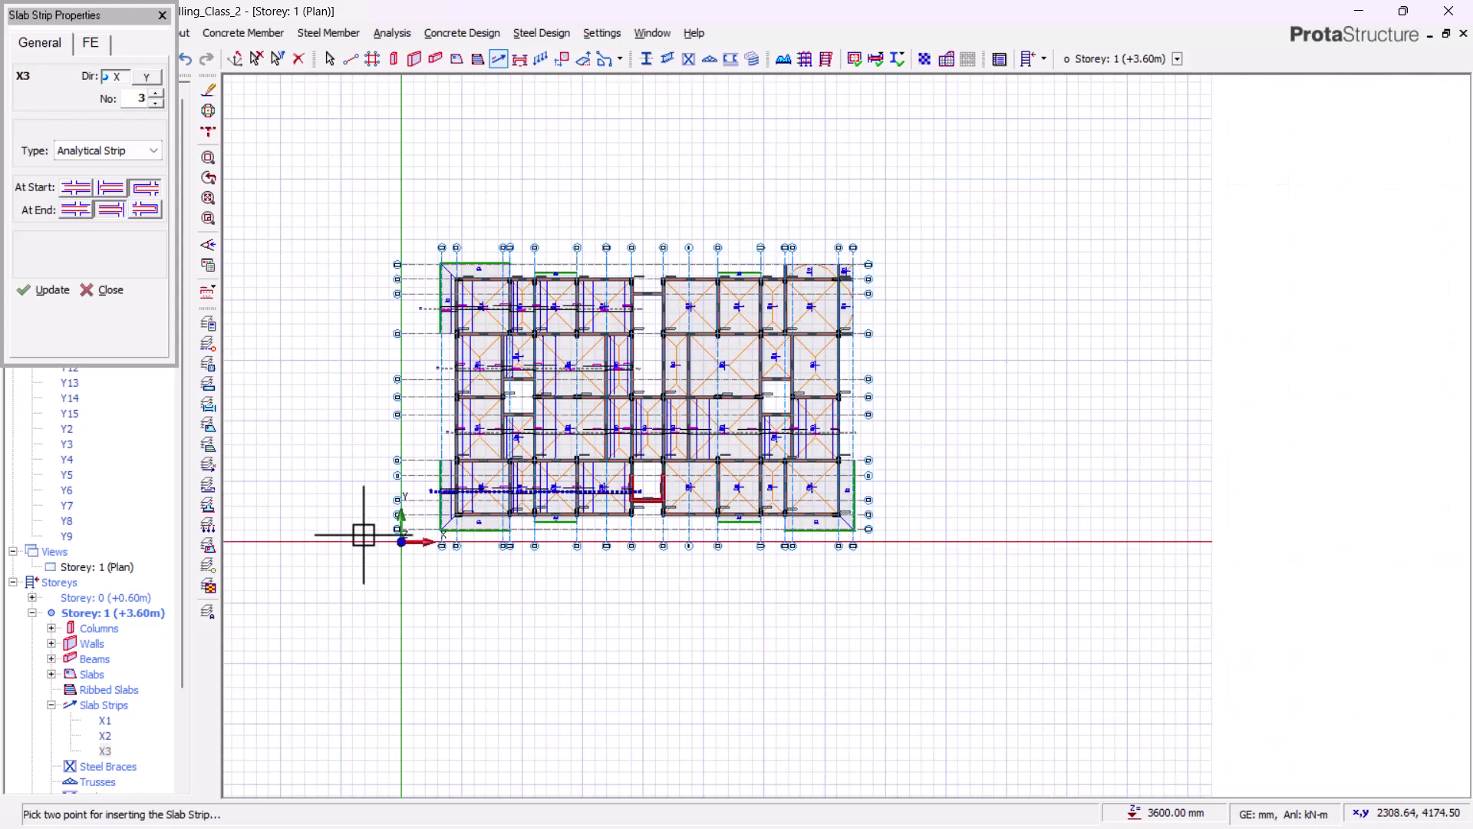
pyautogui.scroll(6, 500, 485)
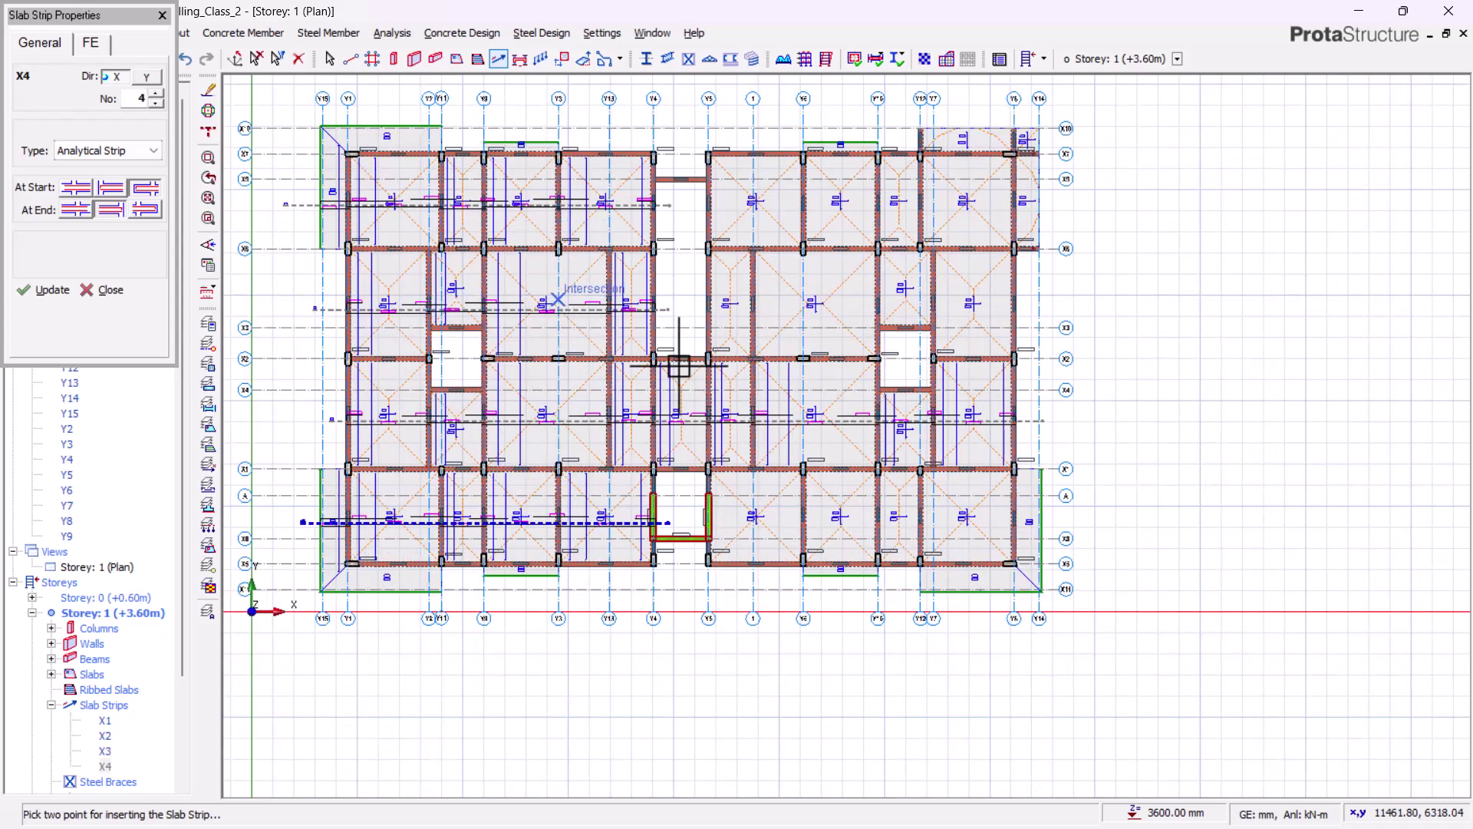
# Insert an X-direction analytical strip between X9 and X6 from between Y4 and Y5 to past Y14, using the second start and third end conditions
pyautogui.scroll(-3, 460, 463)
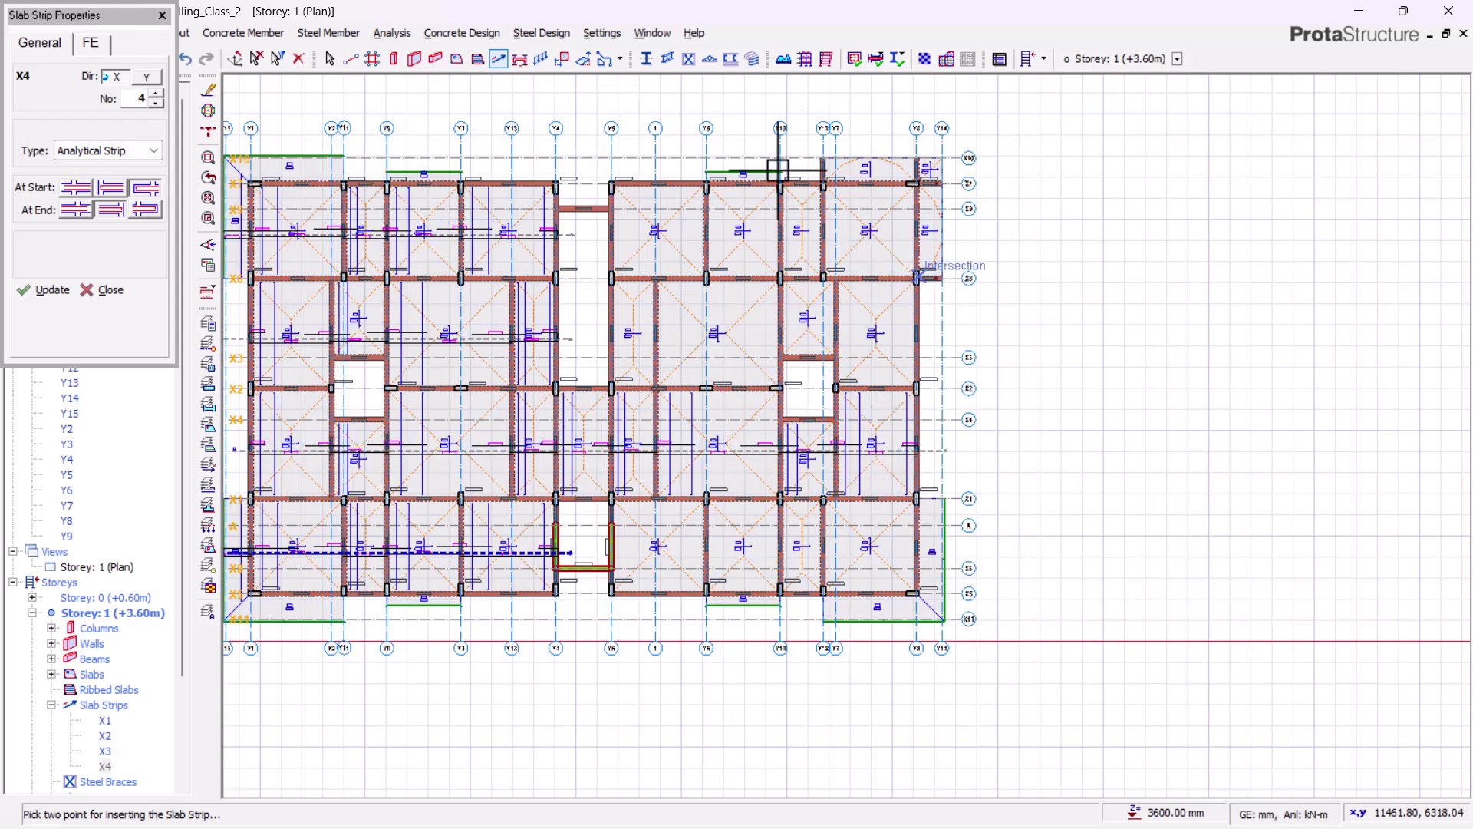
pyautogui.scroll(2, 790, 163)
pyautogui.scroll(2, 612, 161)
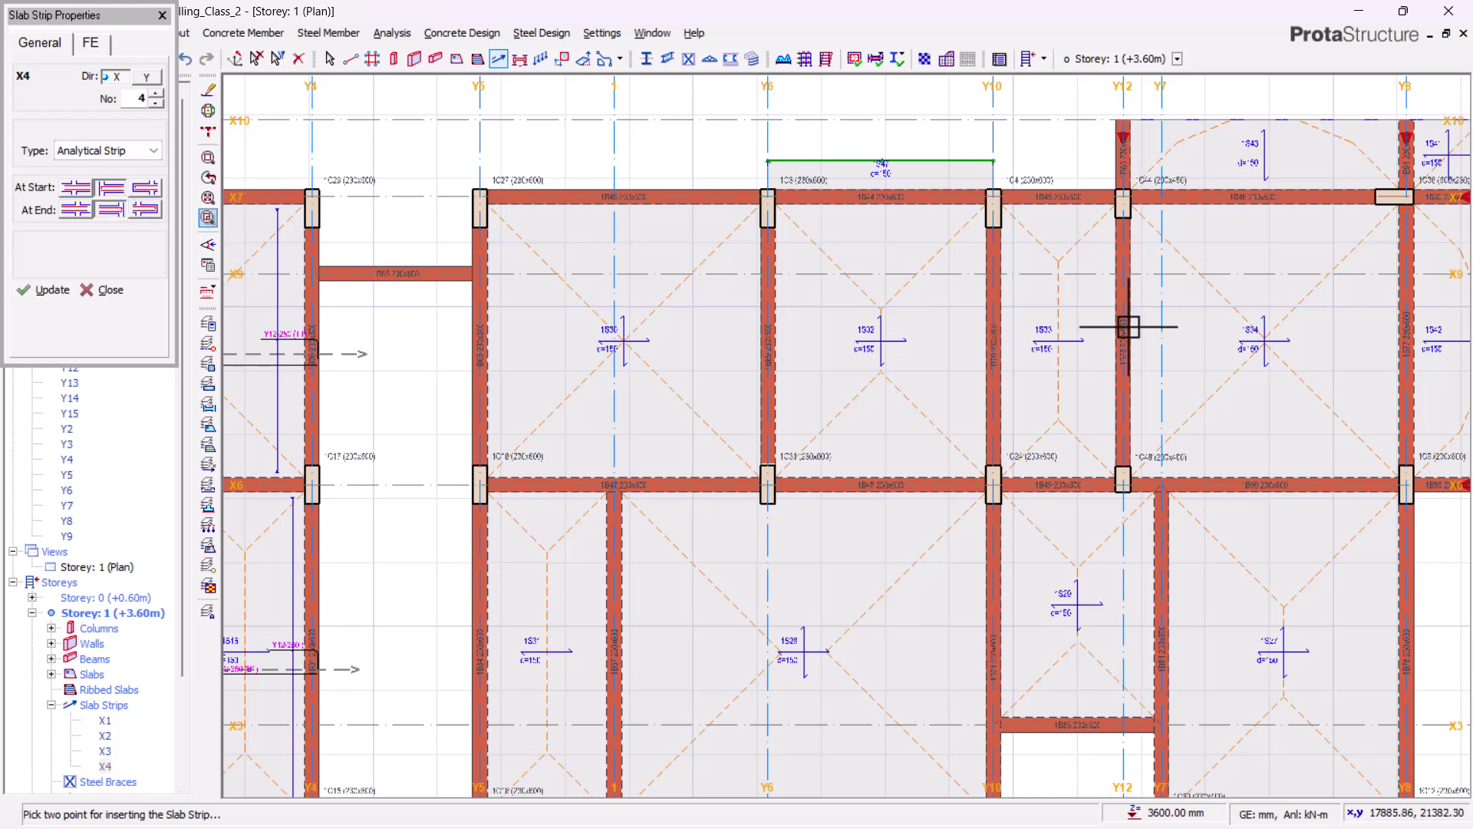
pyautogui.scroll(-2, 1310, 306)
pyautogui.scroll(3, 1349, 313)
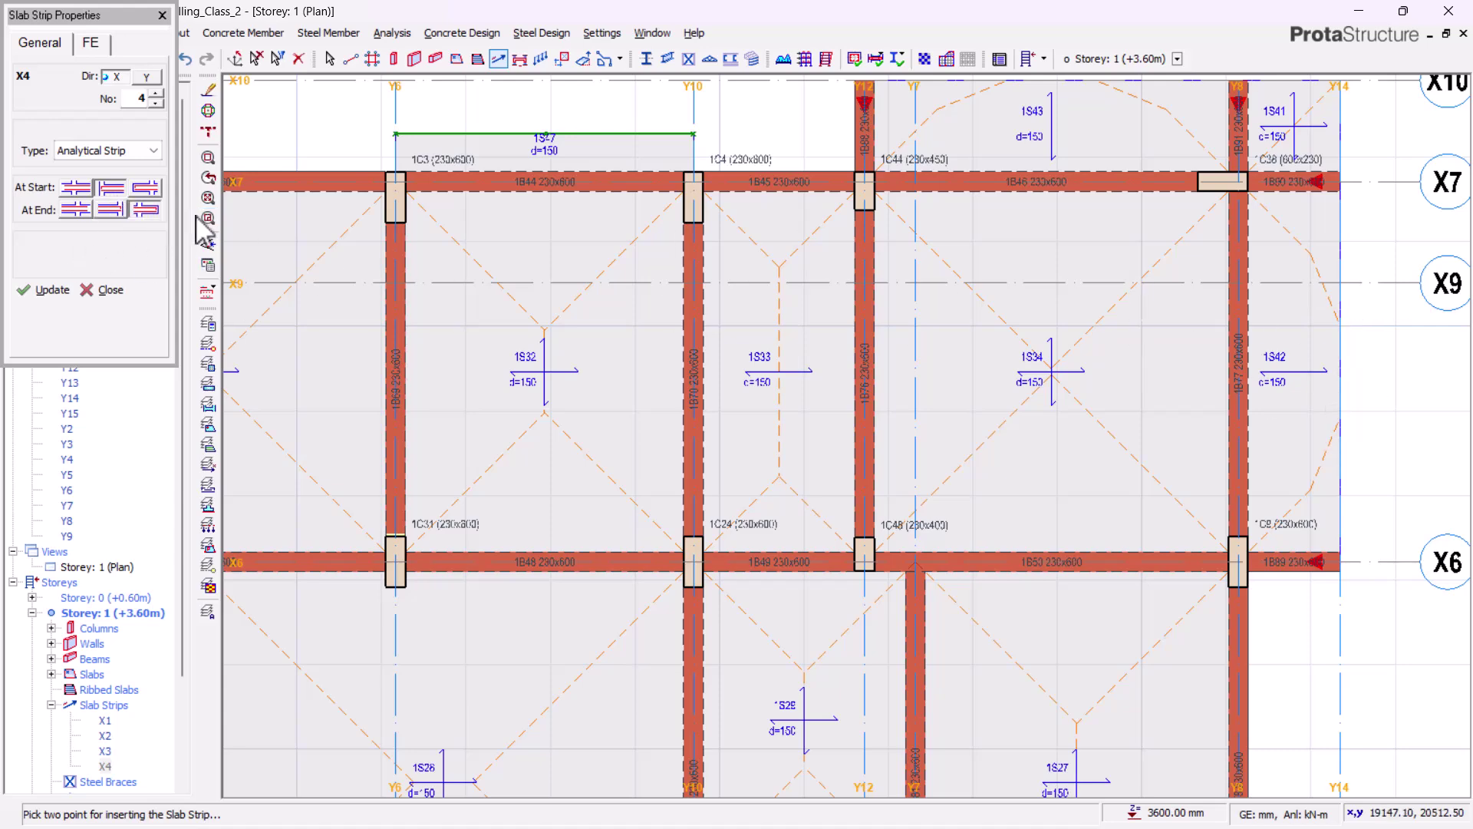
pyautogui.scroll(-2, 553, 418)
pyautogui.scroll(3, 421, 286)
pyautogui.click(426, 375)
pyautogui.scroll(-1, 438, 405)
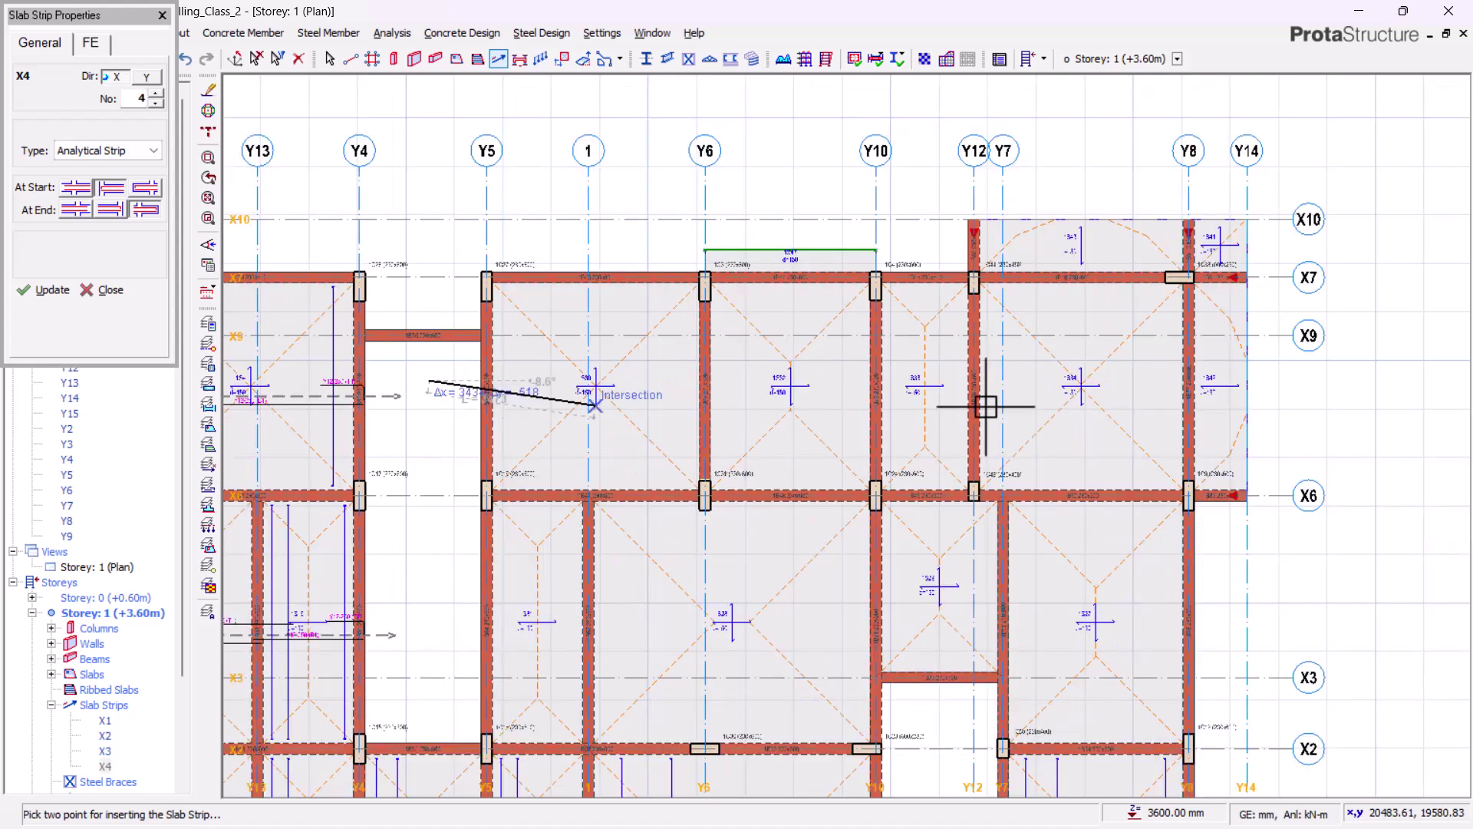
pyautogui.click(1291, 390)
pyautogui.scroll(-1, 658, 236)
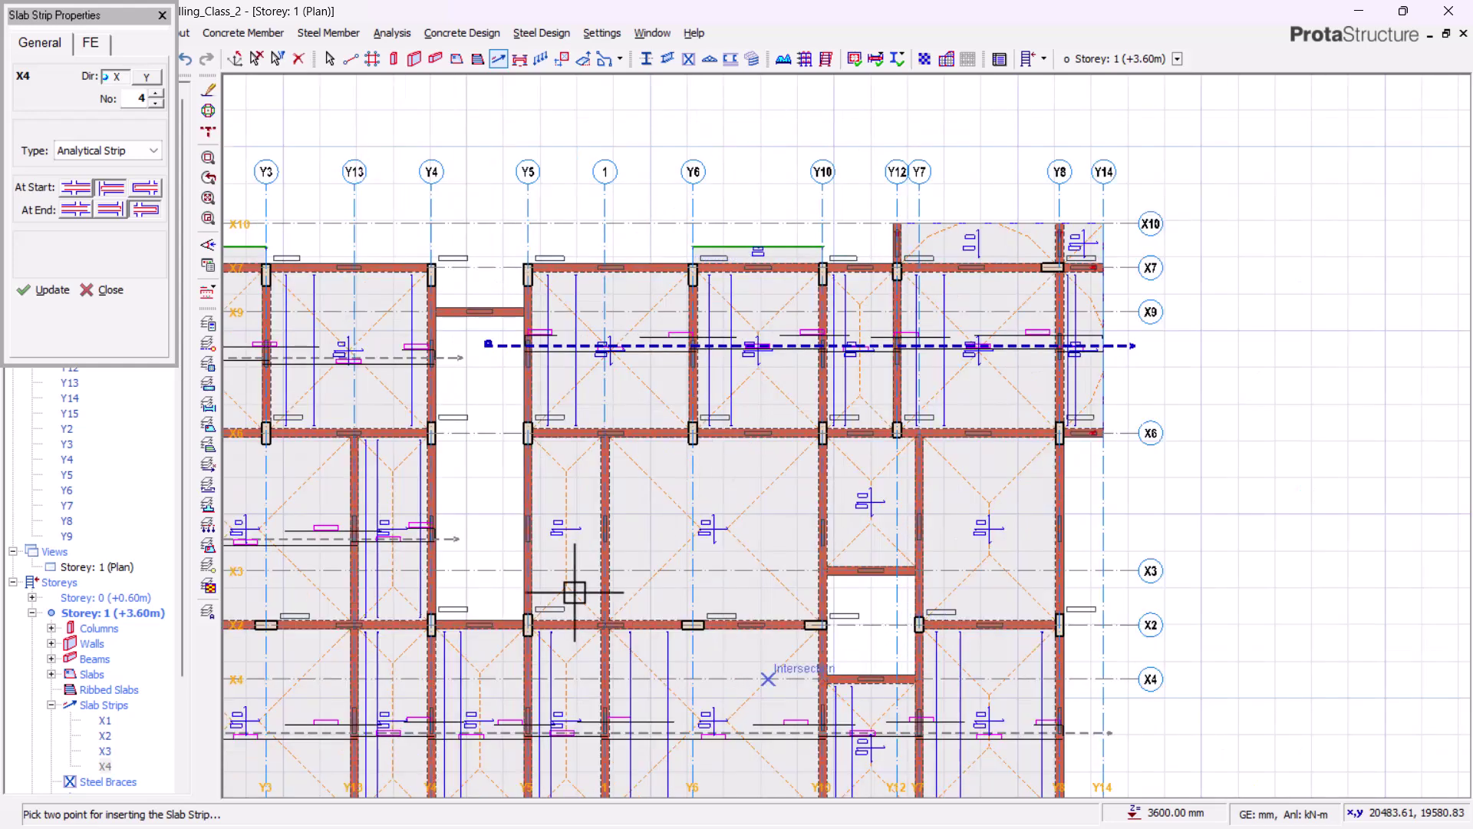
# Insert an X-direction analytical strip about 16.9 m long between X6 and X3, from between Y4 and Y5 to past Y14, with the second condition at both ends
pyautogui.scroll(3, 530, 566)
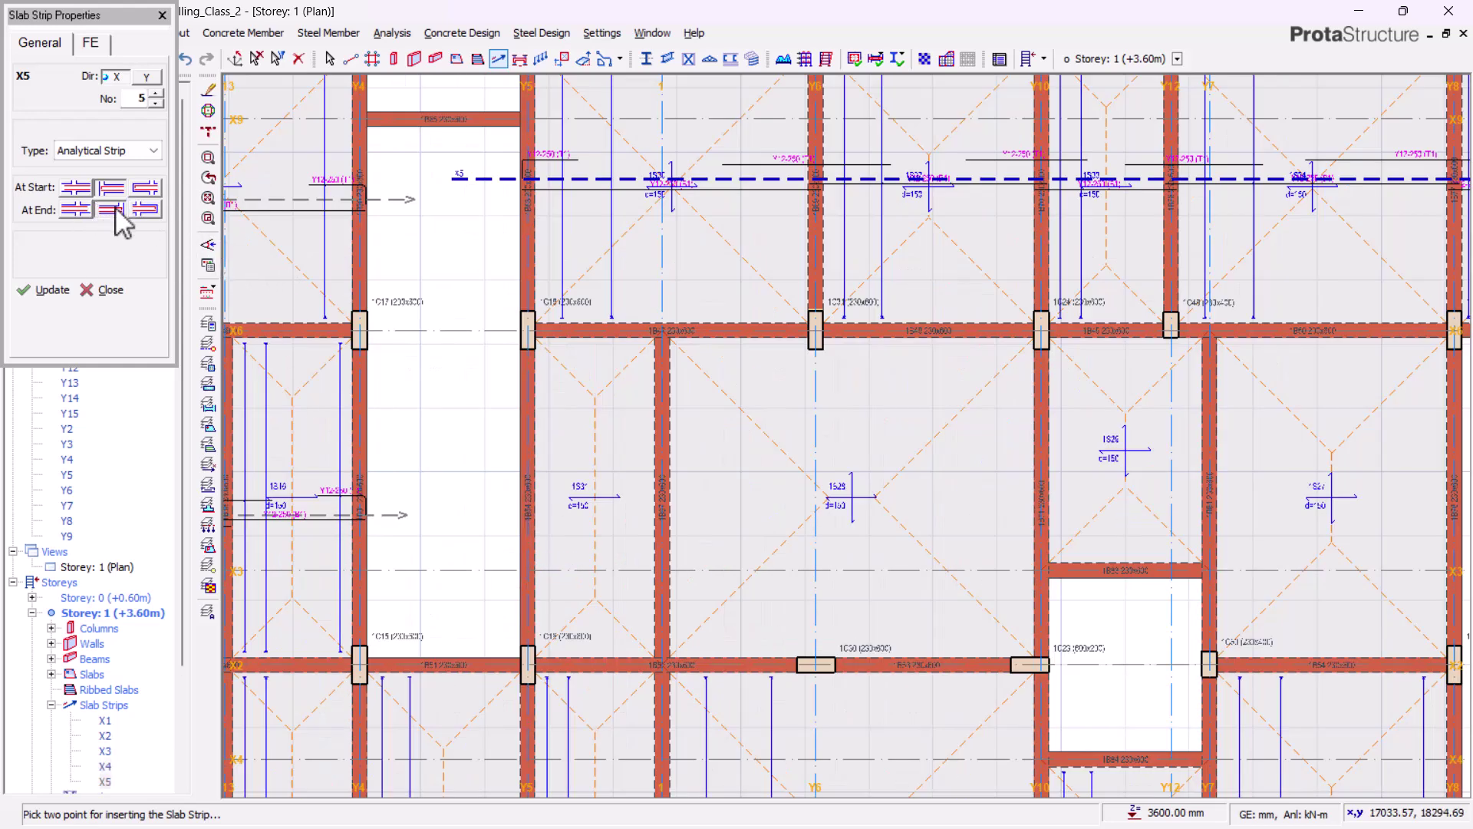
pyautogui.scroll(-1, 872, 464)
pyautogui.scroll(1, 645, 472)
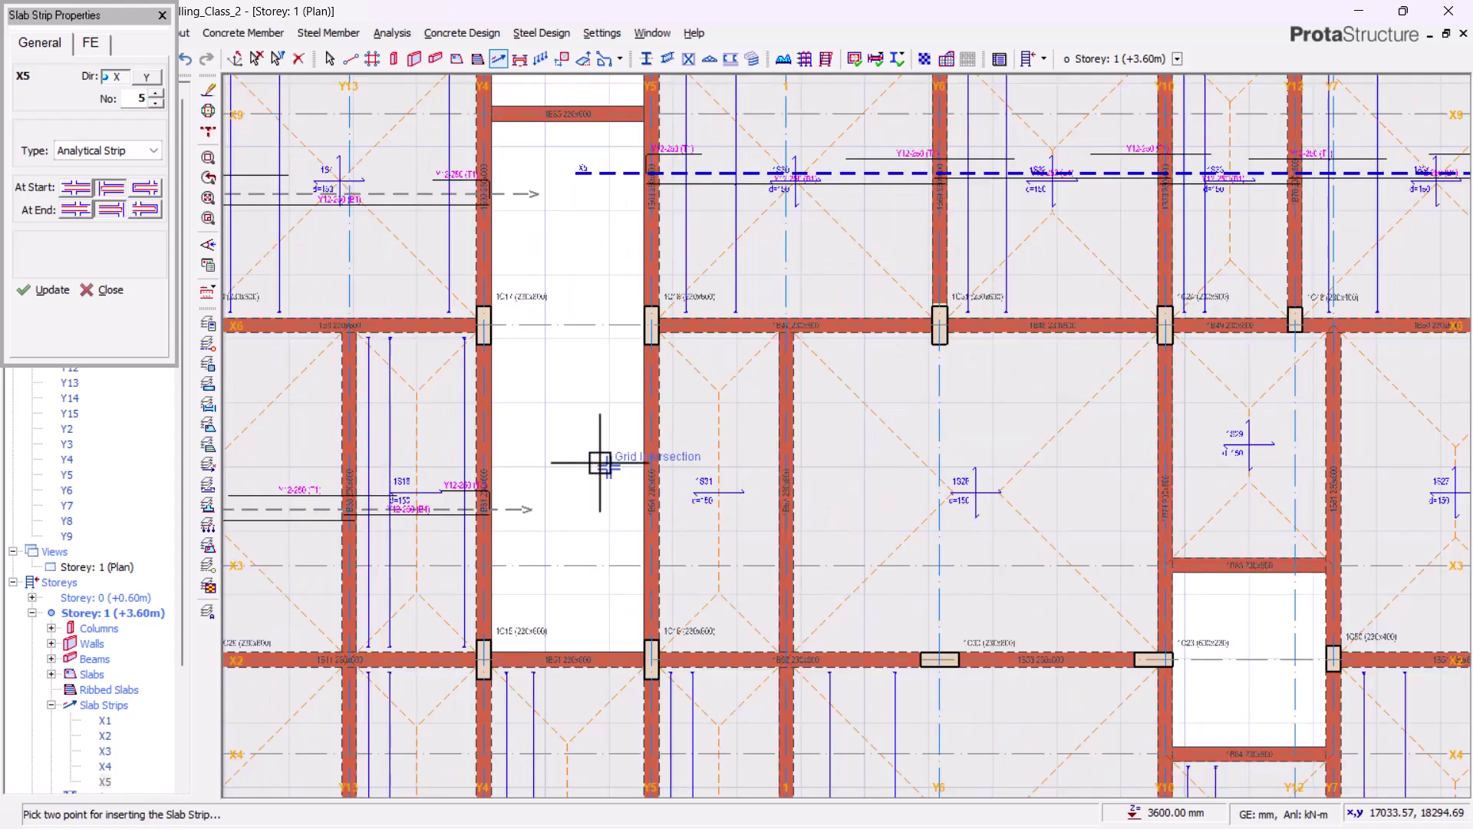
pyautogui.scroll(-1, 1013, 526)
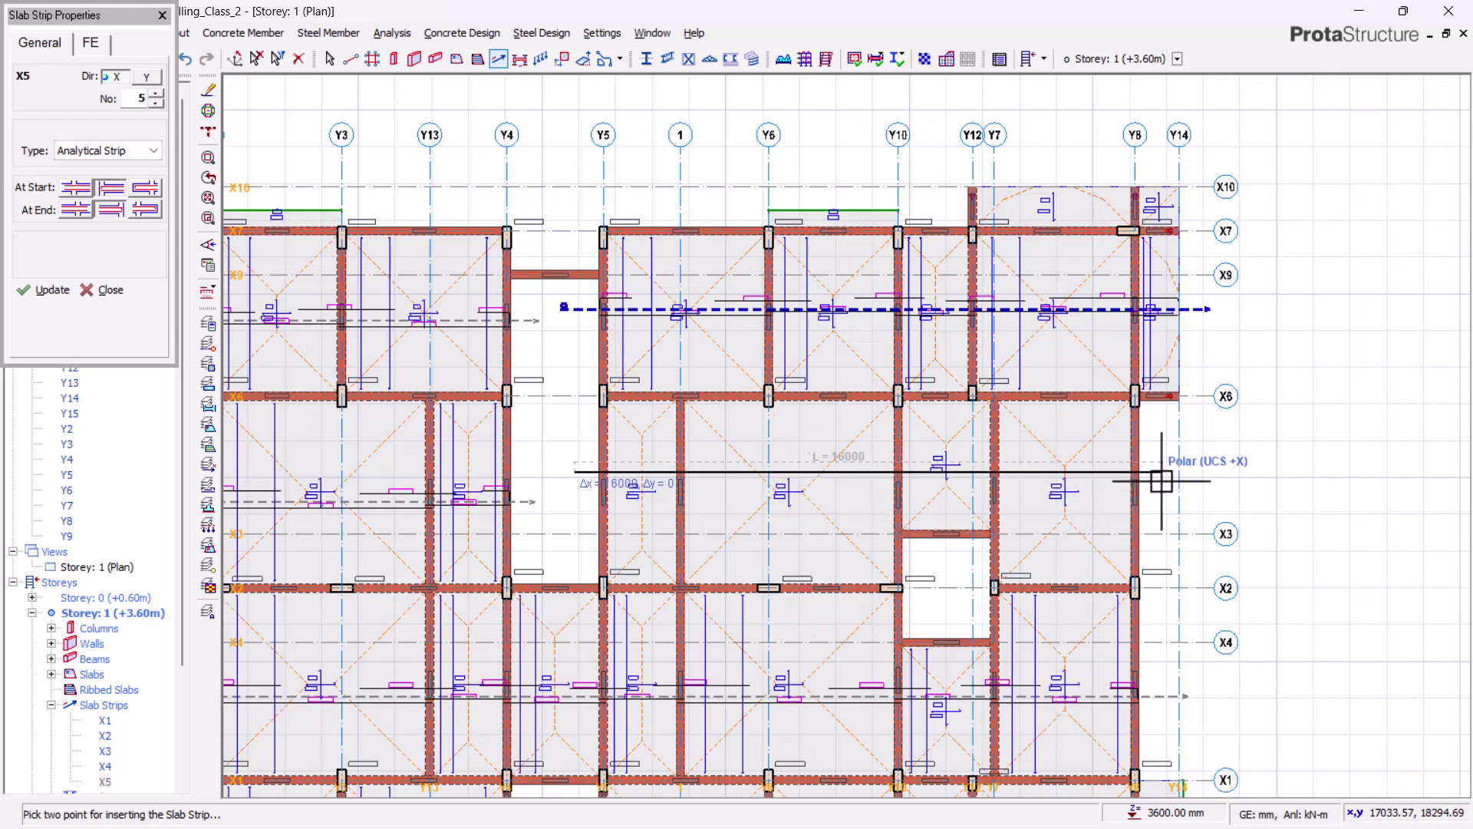
pyautogui.scroll(2, 1167, 487)
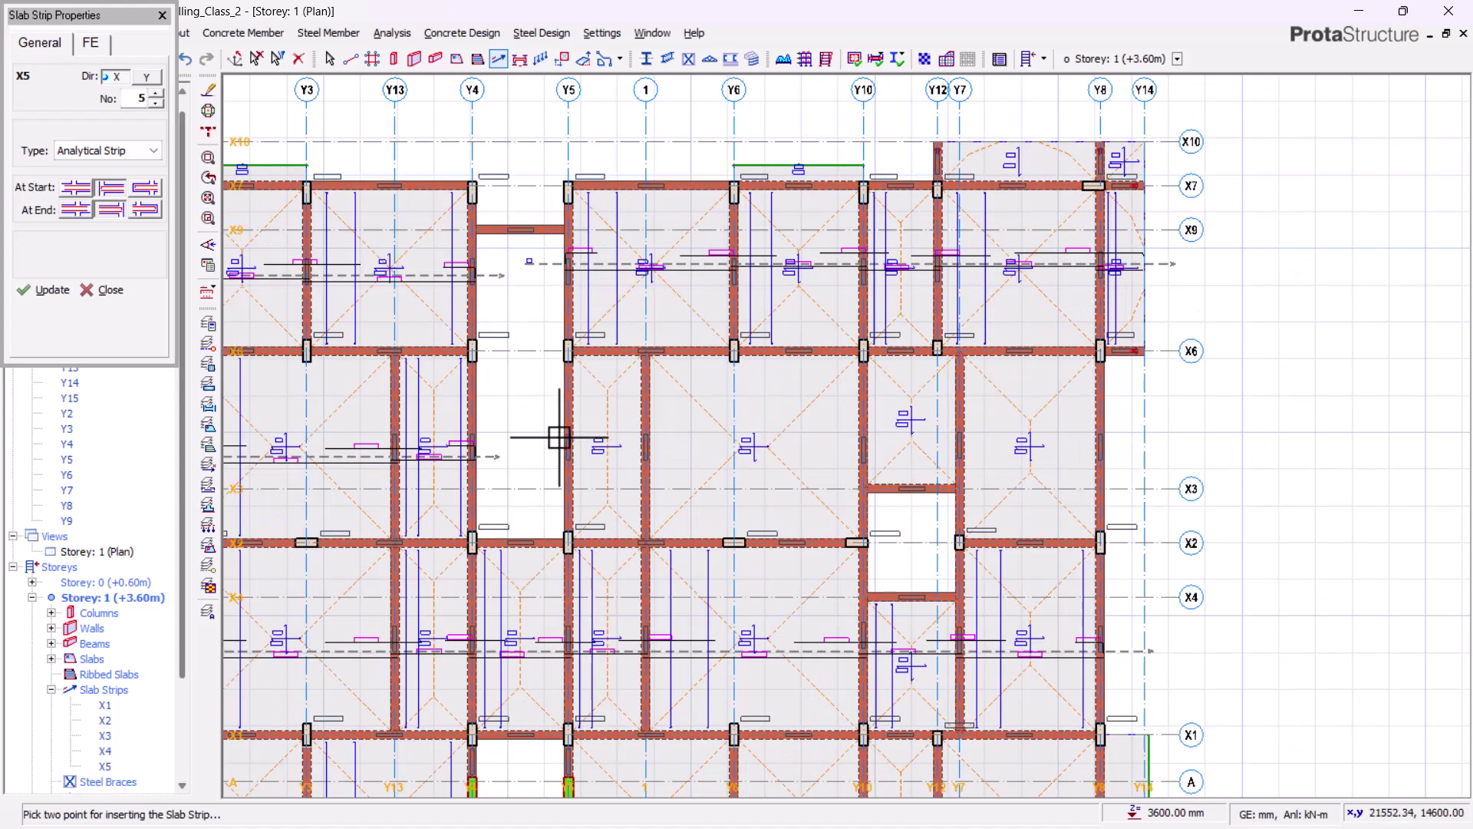
pyautogui.scroll(2, 559, 433)
pyautogui.click(506, 420)
pyautogui.scroll(-3, 780, 381)
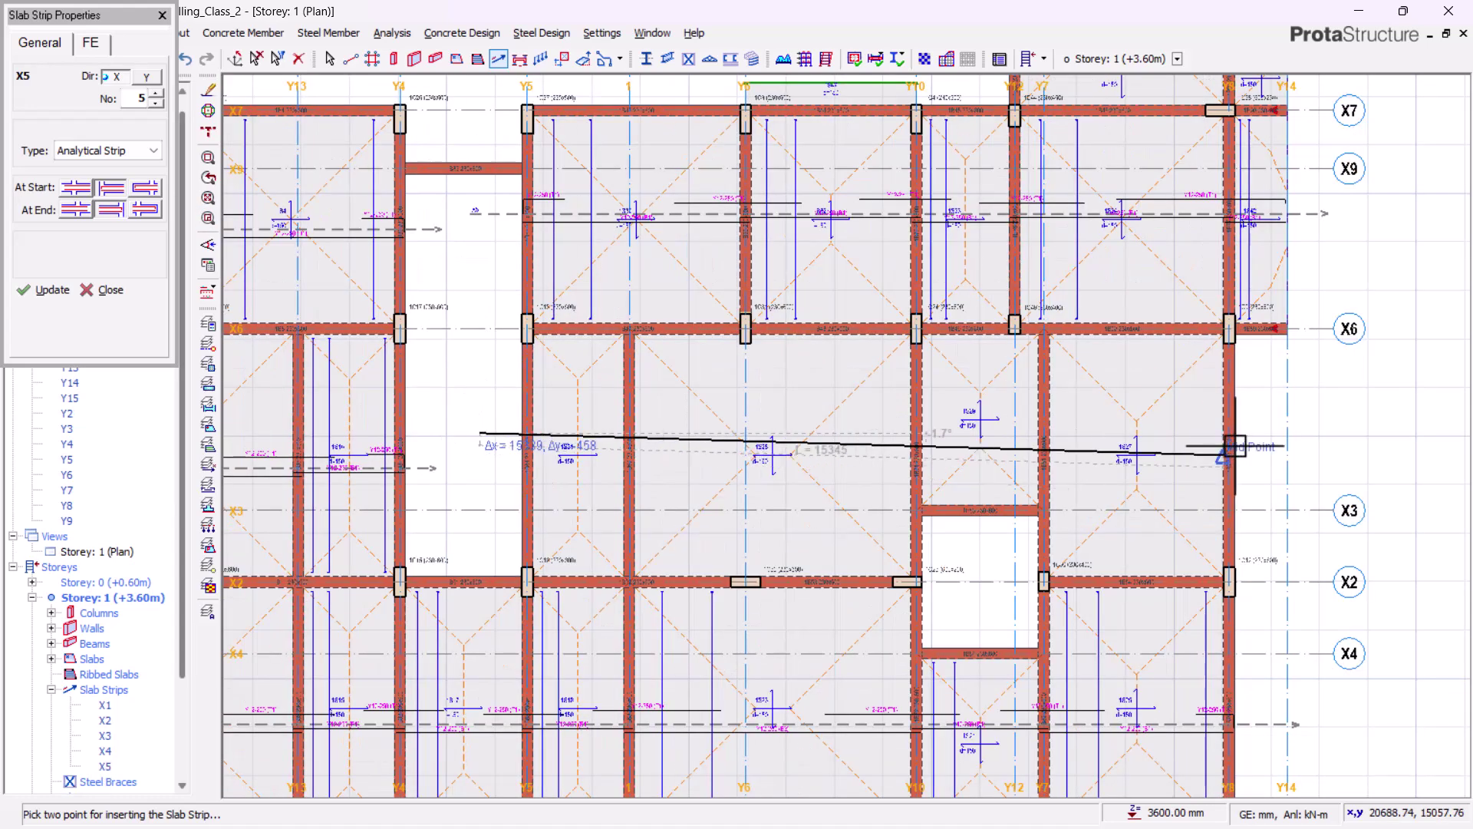
pyautogui.scroll(2, 1278, 436)
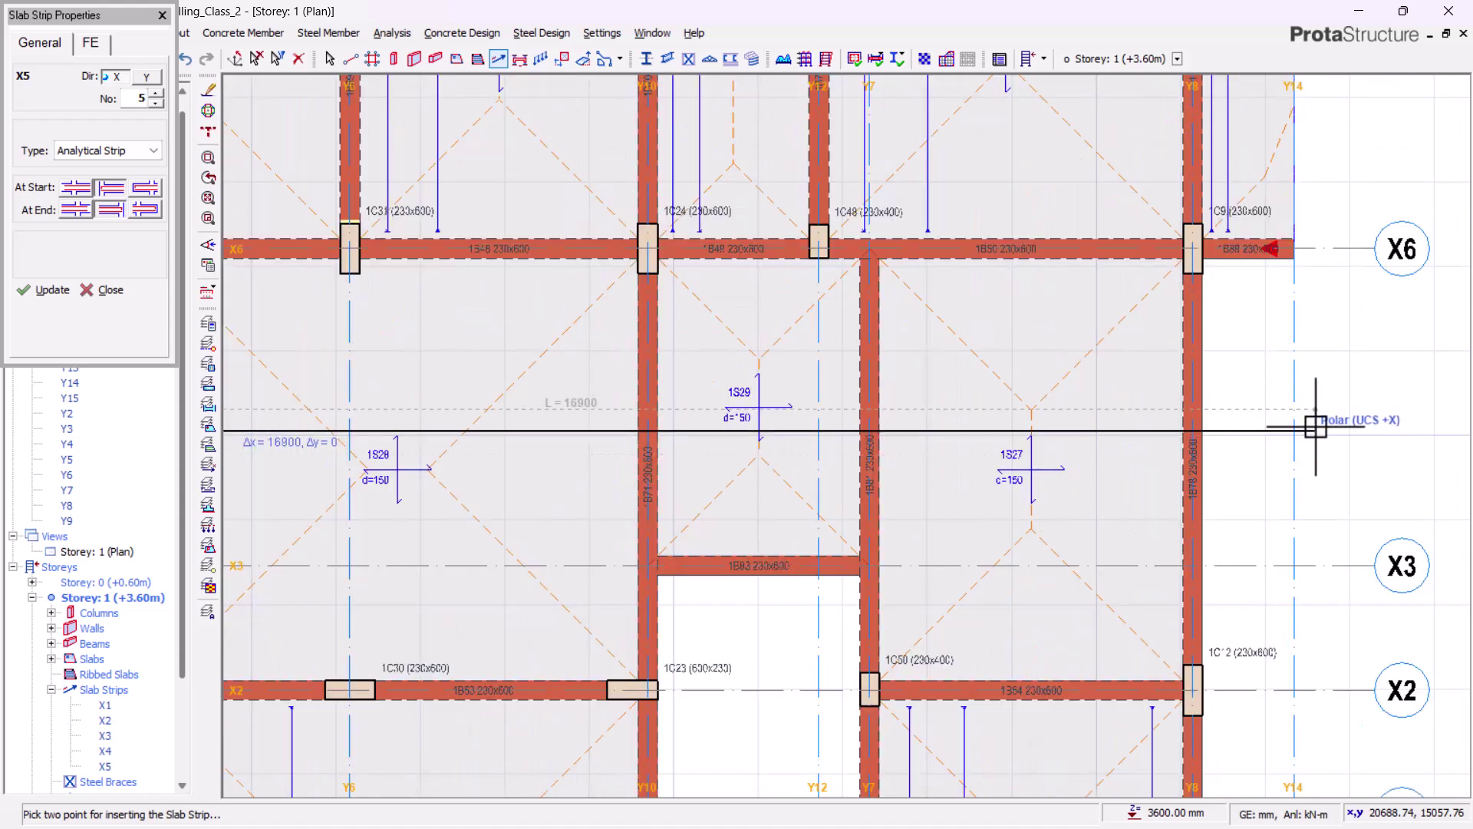
pyautogui.click(1315, 427)
pyautogui.scroll(-2, 946, 319)
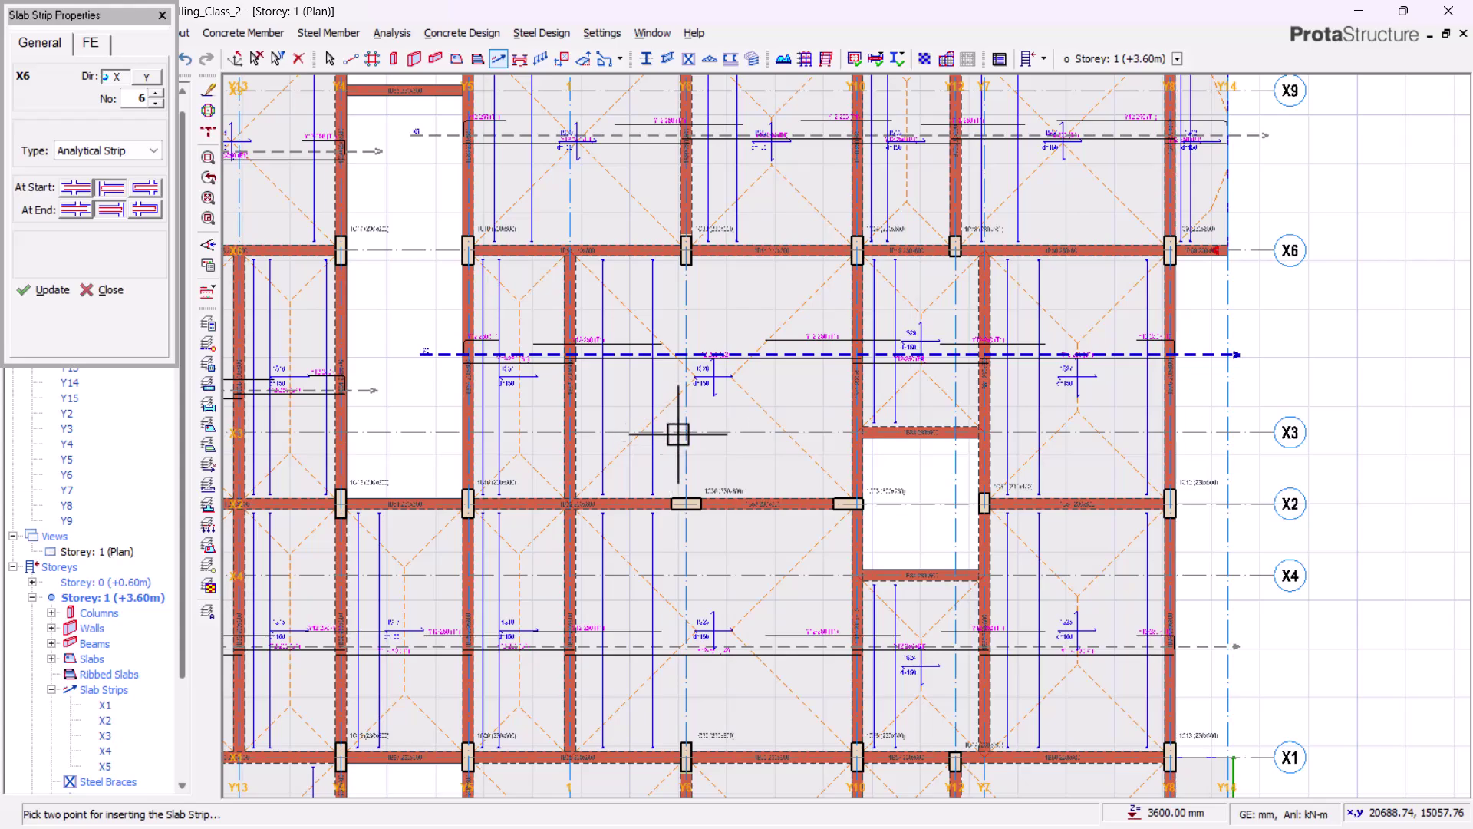
# Insert an X-direction analytical strip between A and X8 from the wall opening between Y4 and Y5 to past Y14, using second start and third end conditions
pyautogui.moveTo(671, 442); pyautogui.dragTo(756, 371, button='middle')
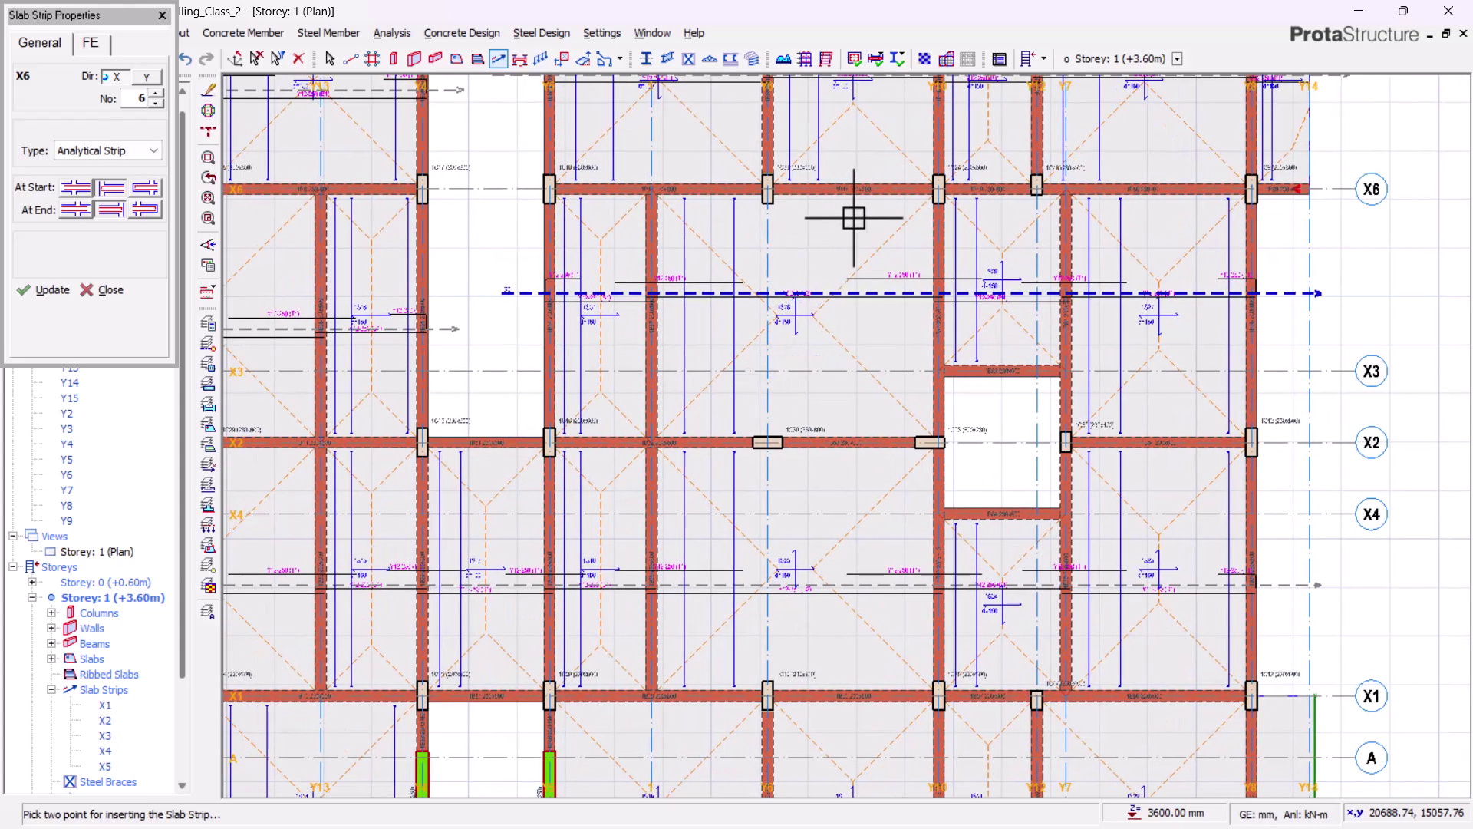
pyautogui.scroll(-2, 854, 230)
pyautogui.moveTo(852, 484); pyautogui.dragTo(844, 346, button='middle')
pyautogui.scroll(2, 848, 338)
pyautogui.scroll(2, 757, 359)
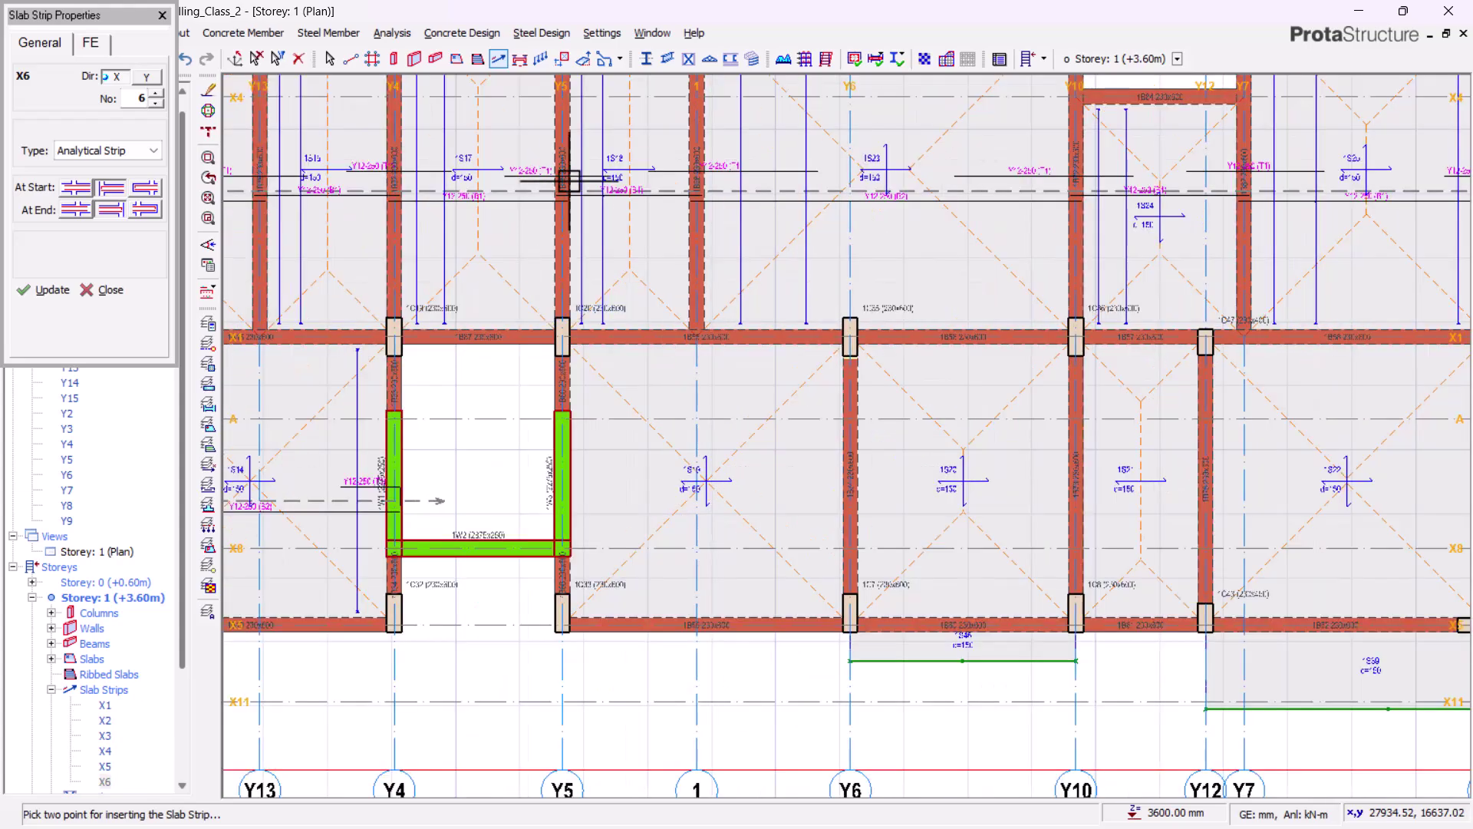
pyautogui.moveTo(564, 182); pyautogui.dragTo(530, 330, button='middle')
pyautogui.scroll(-1, 436, 315)
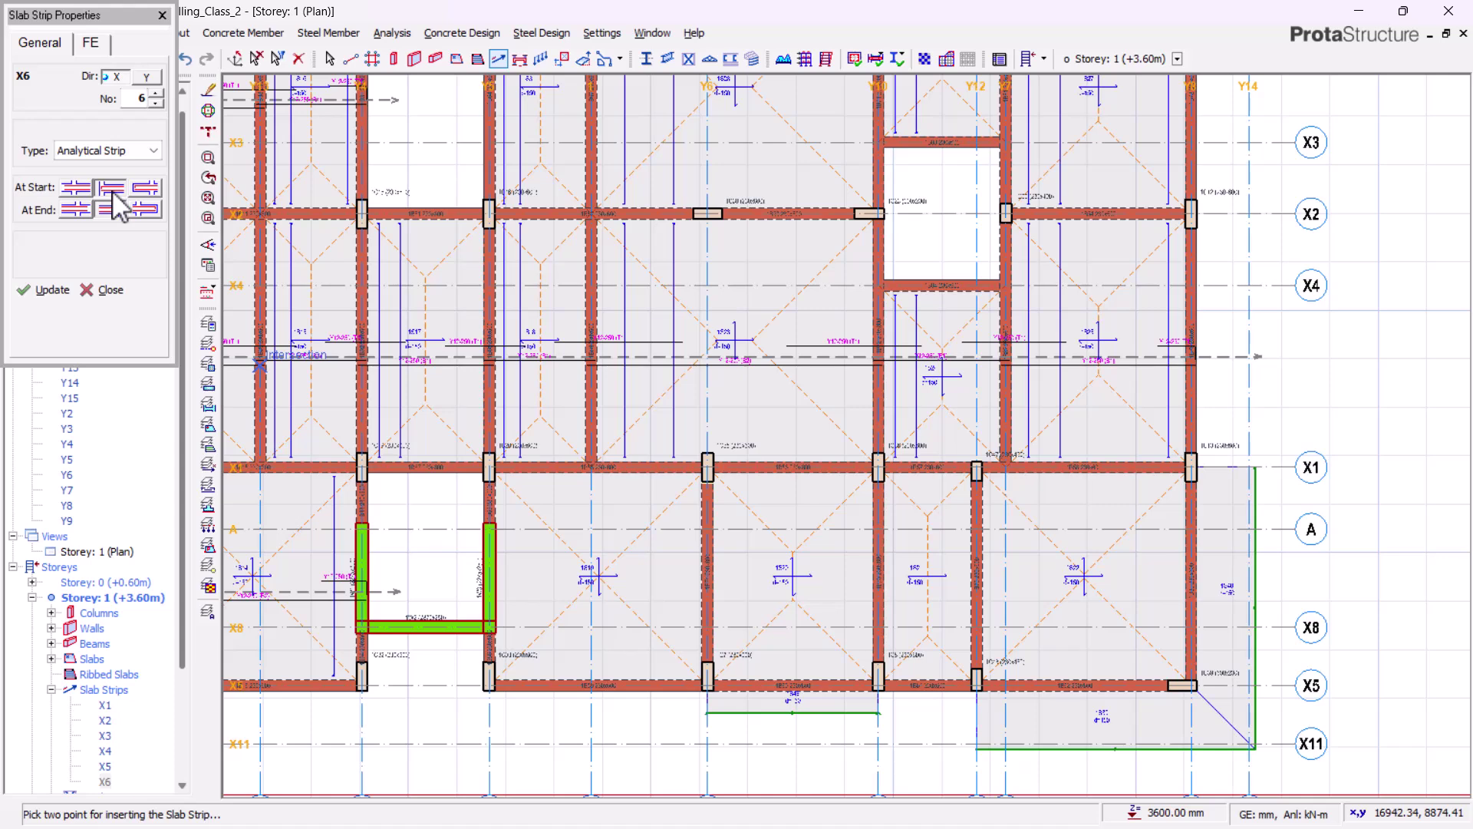
pyautogui.click(149, 207)
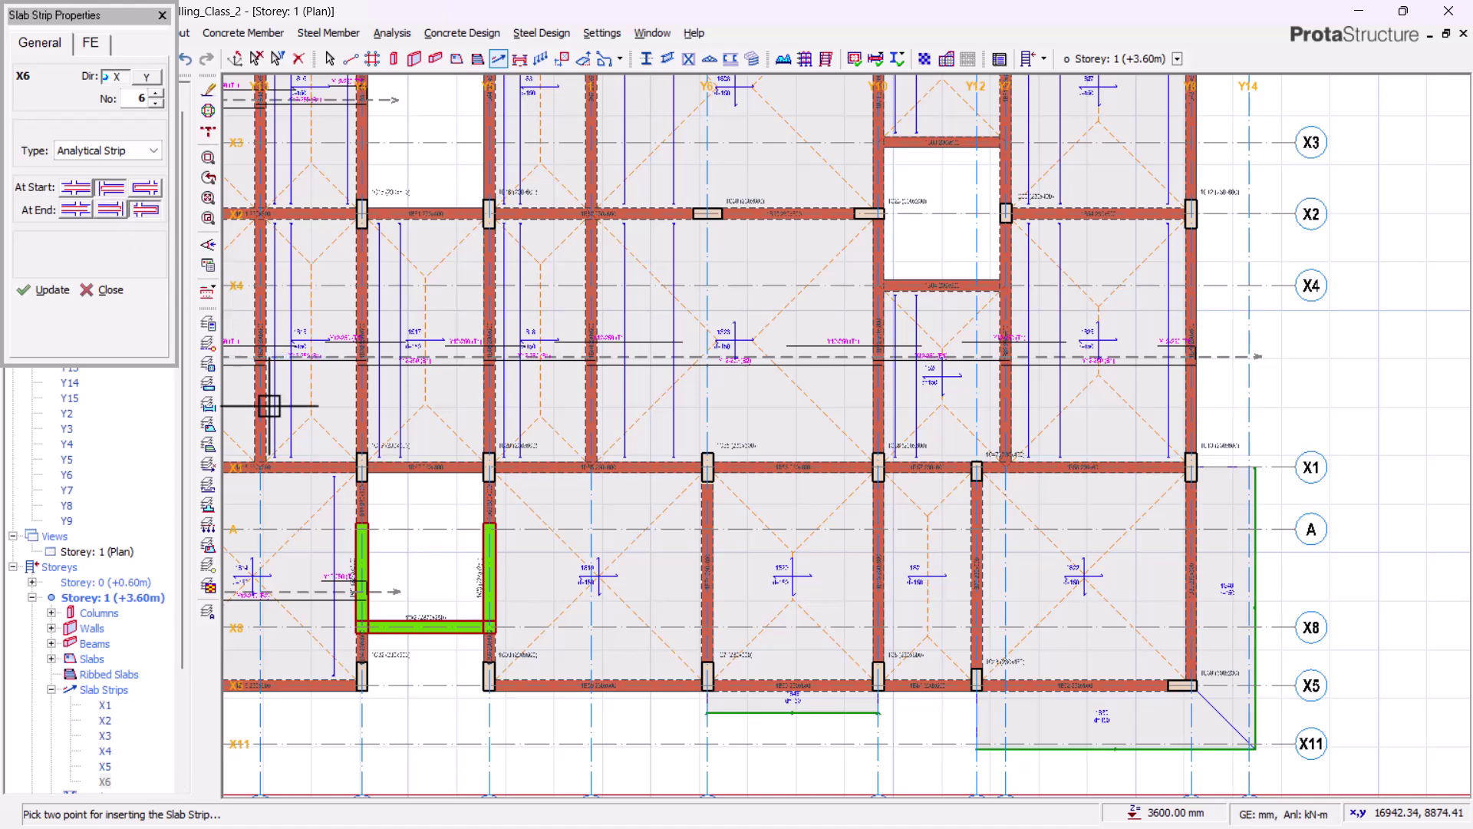
pyautogui.scroll(2, 328, 632)
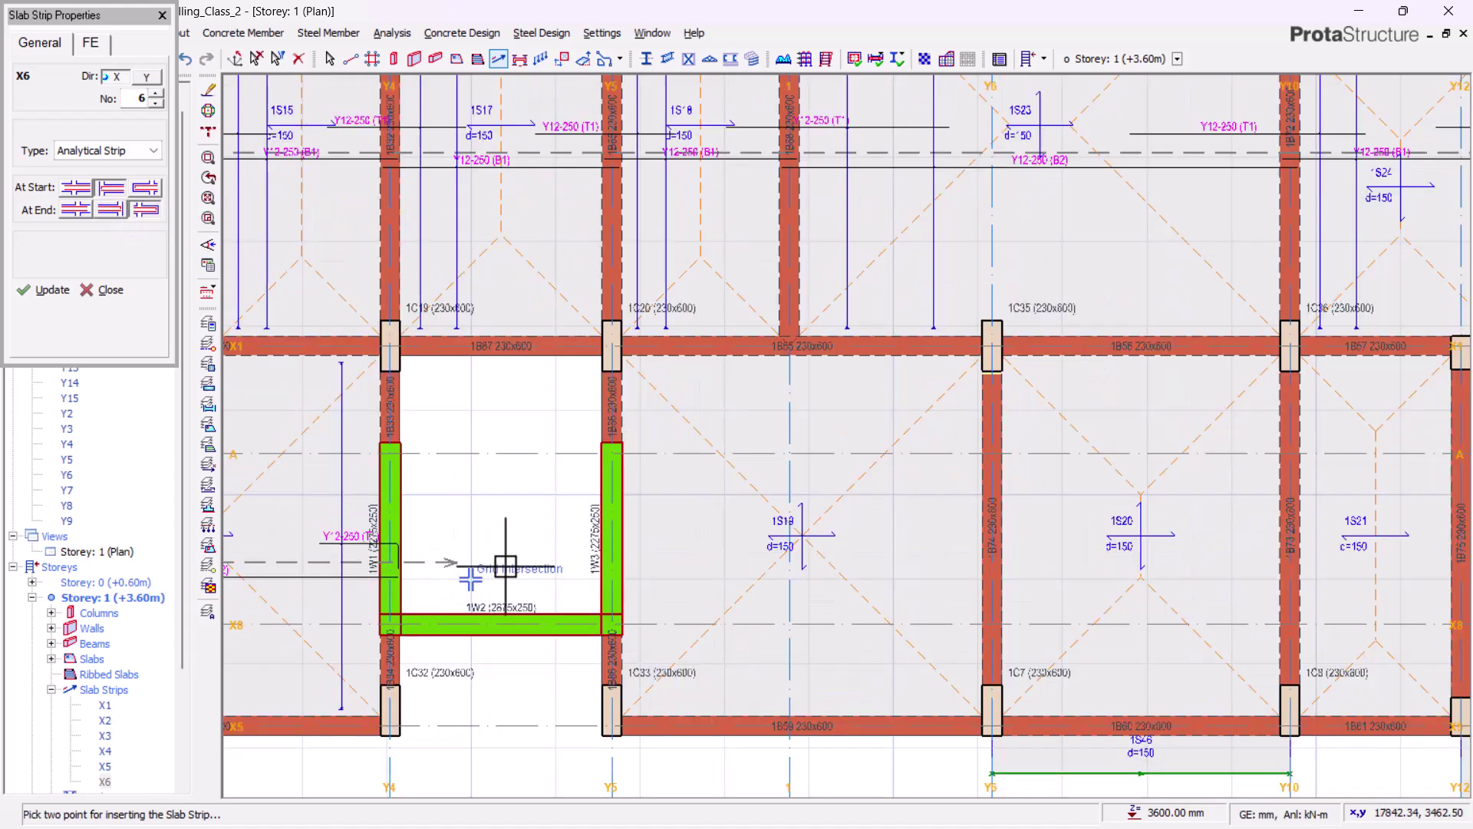
pyautogui.scroll(1, 507, 565)
pyautogui.click(536, 468)
pyautogui.scroll(-1, 390, 522)
pyautogui.scroll(-3, 413, 528)
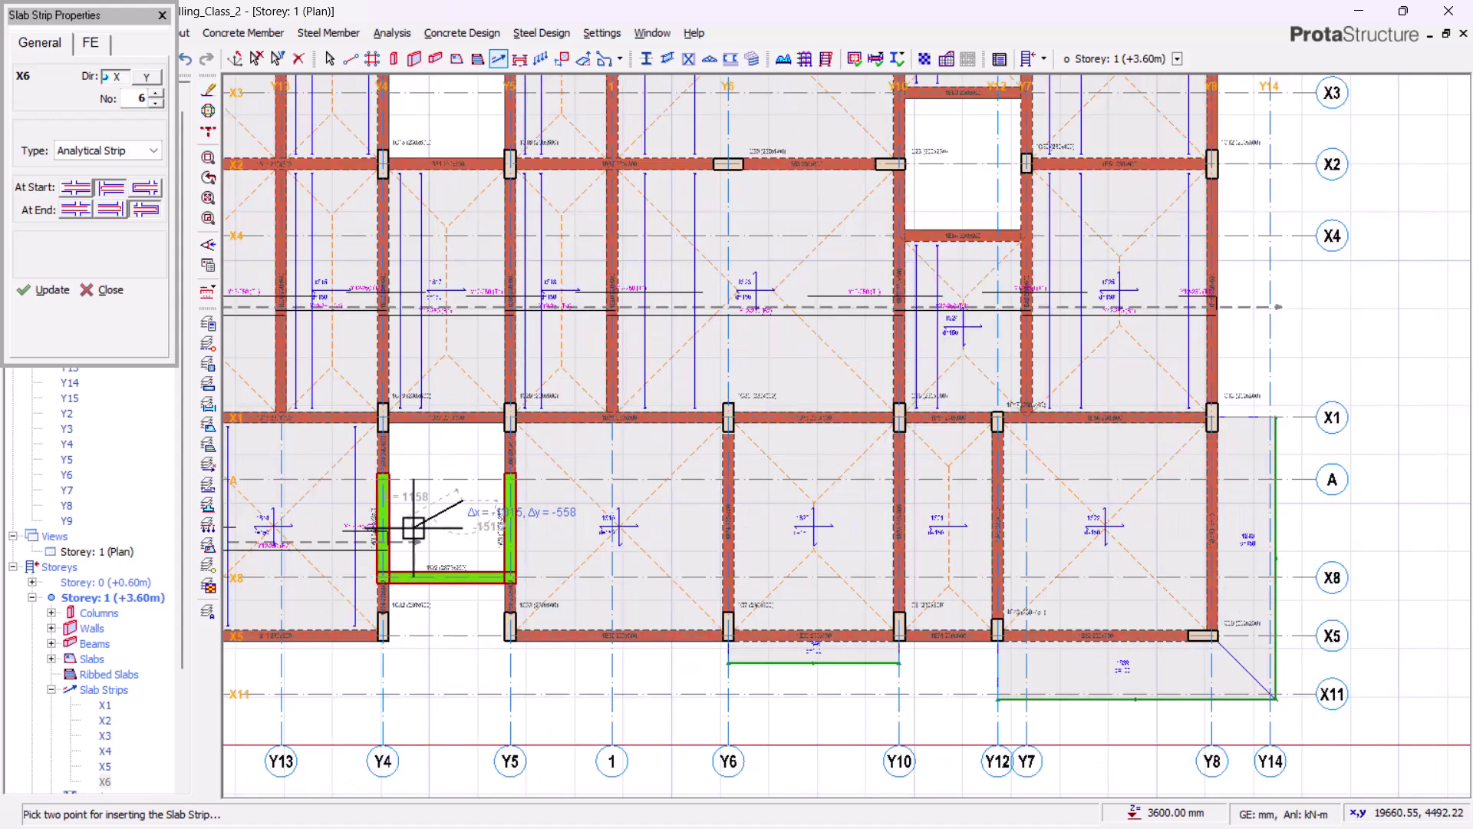
pyautogui.scroll(2, 921, 521)
pyautogui.scroll(3, 902, 521)
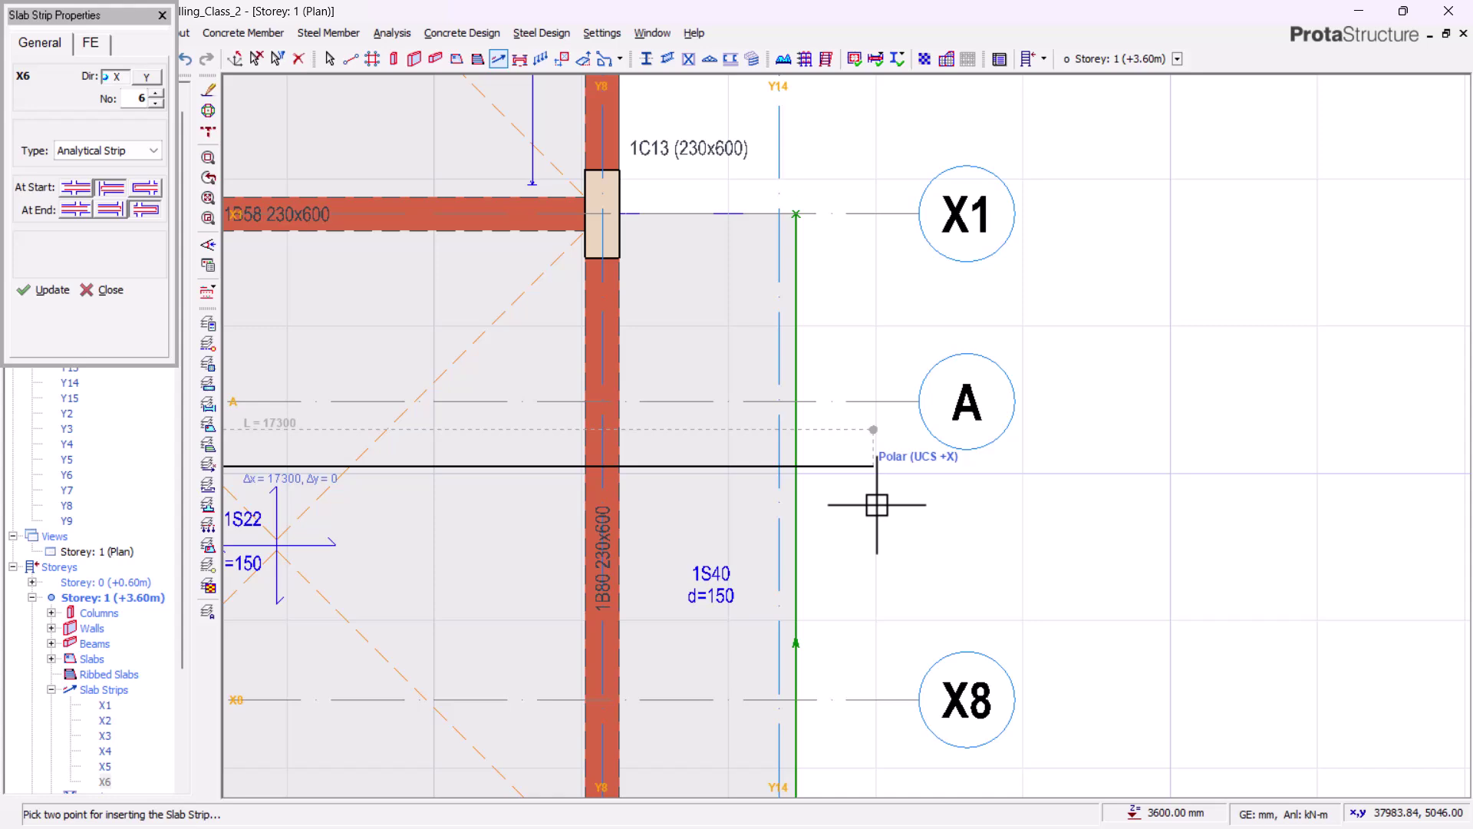
pyautogui.click(1152, 418)
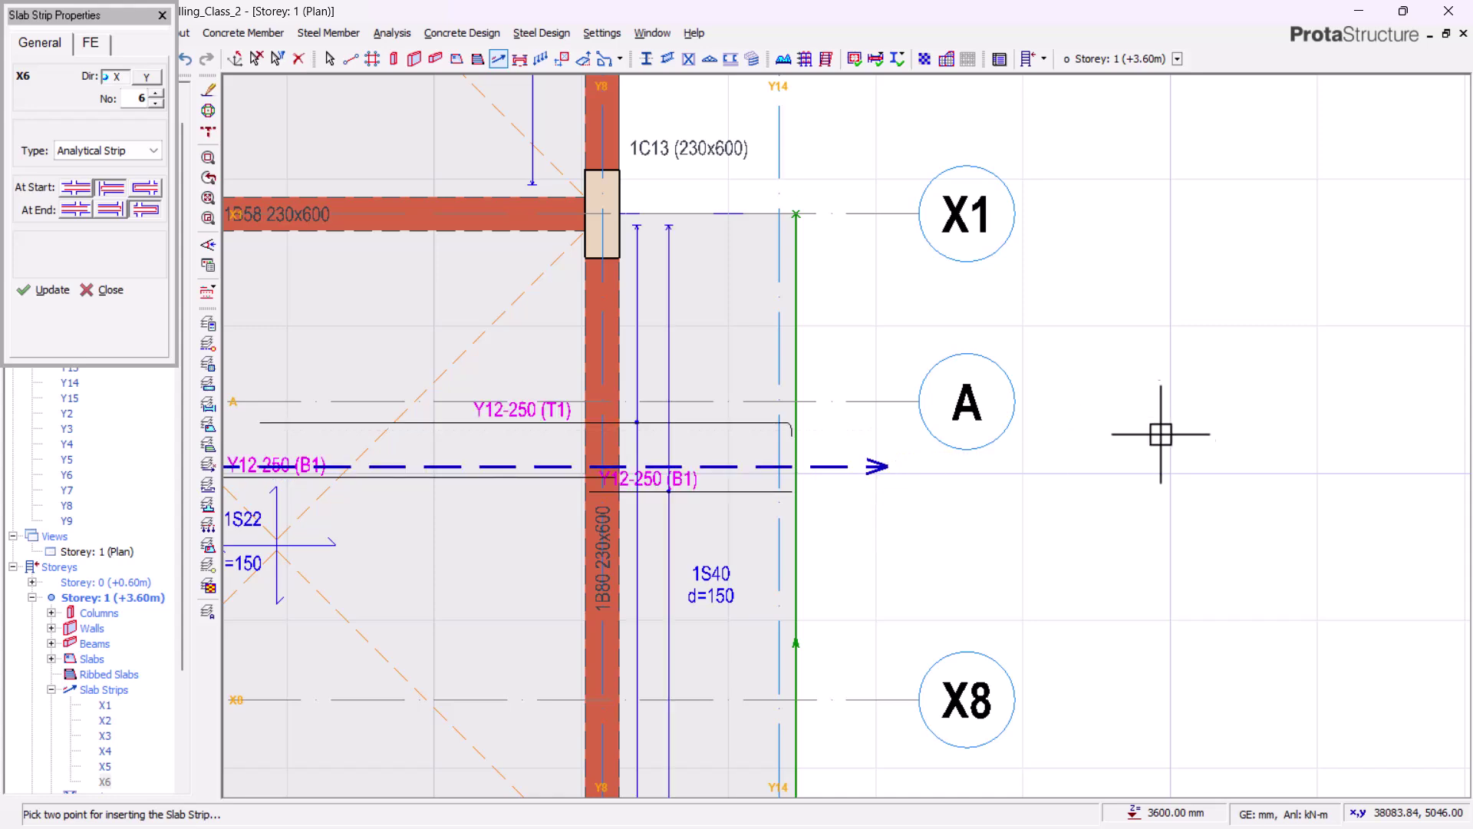
pyautogui.scroll(-2, 1136, 368)
pyautogui.scroll(-2, 1123, 297)
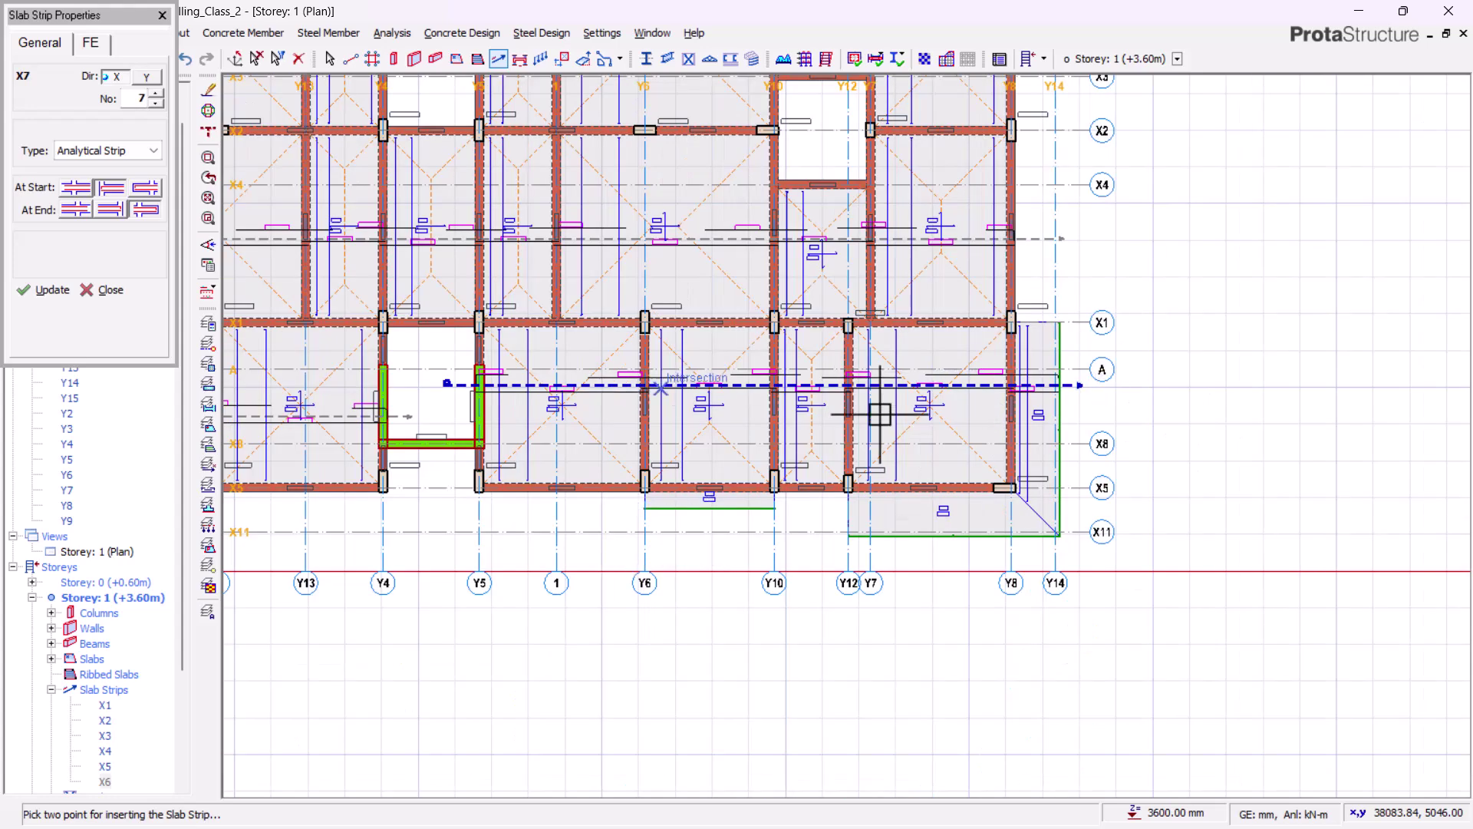
pyautogui.scroll(-2, 888, 417)
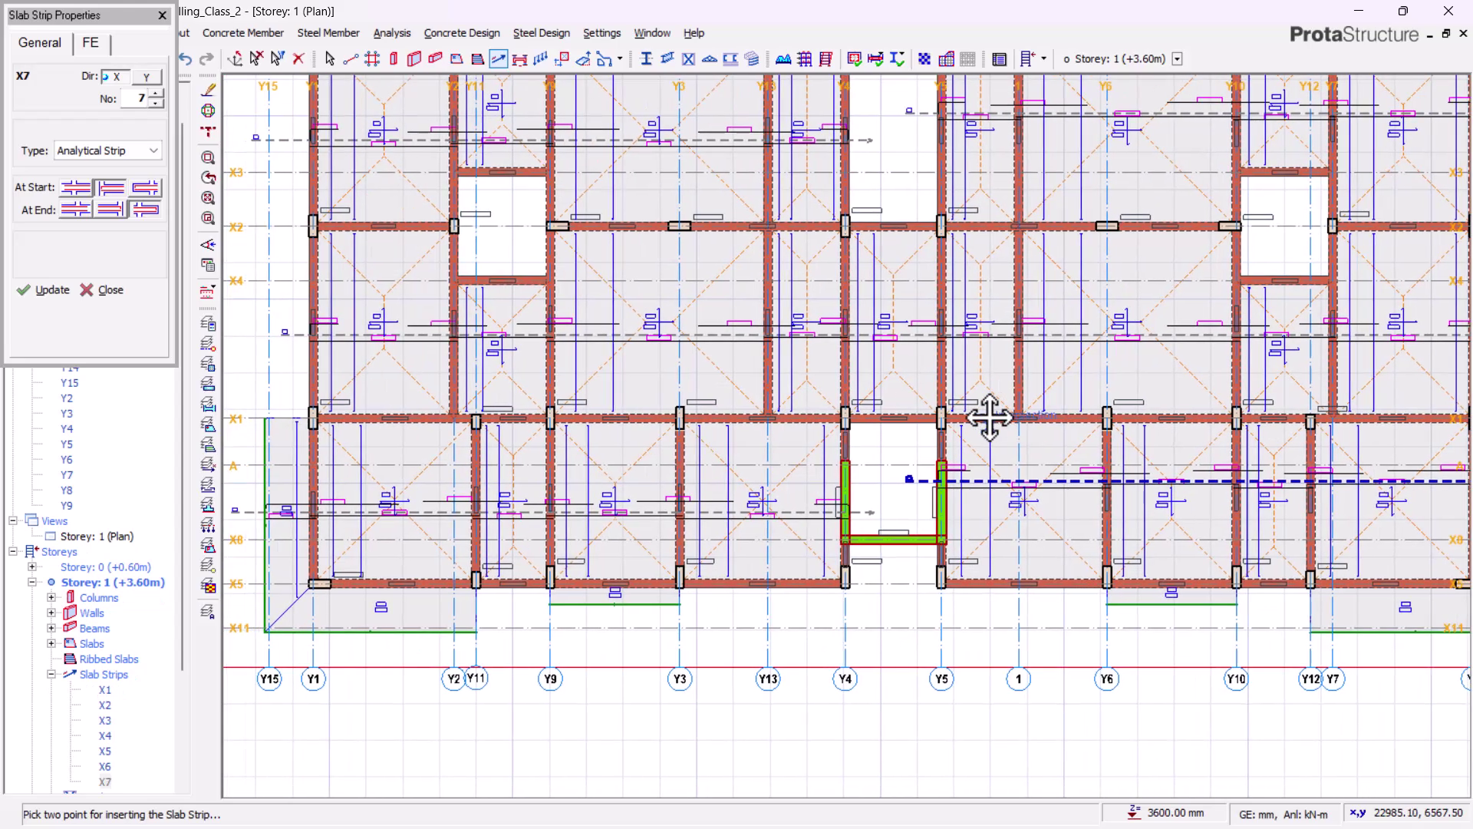
# Insert a Y-direction analytical strip about 26.6 m long between Y1 and Y2, from past X10 to past X11, with the third condition at both ends
pyautogui.scroll(-2, 965, 297)
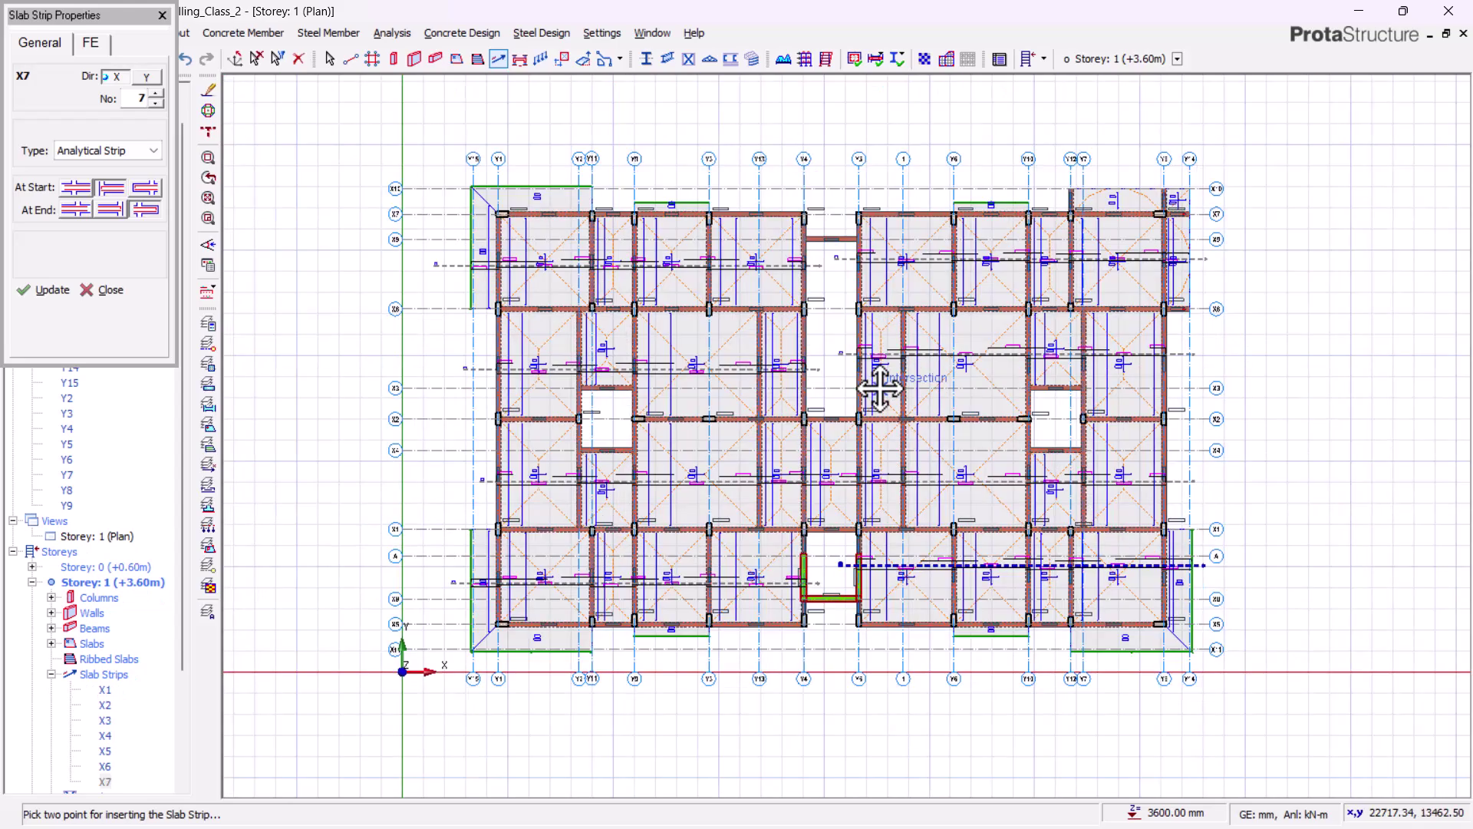
pyautogui.moveTo(879, 383); pyautogui.dragTo(897, 455, button='middle')
pyautogui.scroll(6, 450, 428)
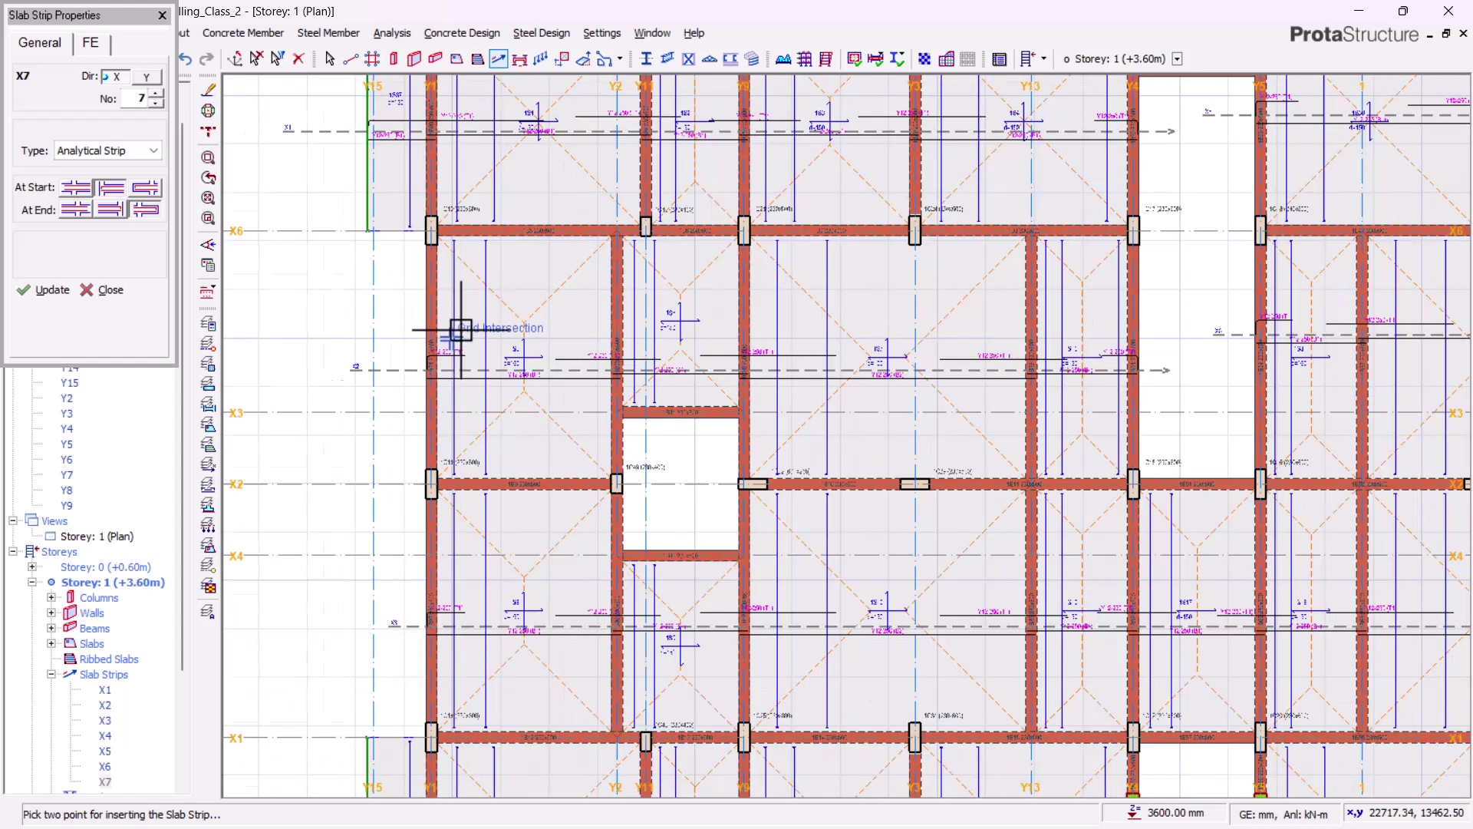
pyautogui.scroll(1, 469, 355)
pyautogui.scroll(-5, 389, 417)
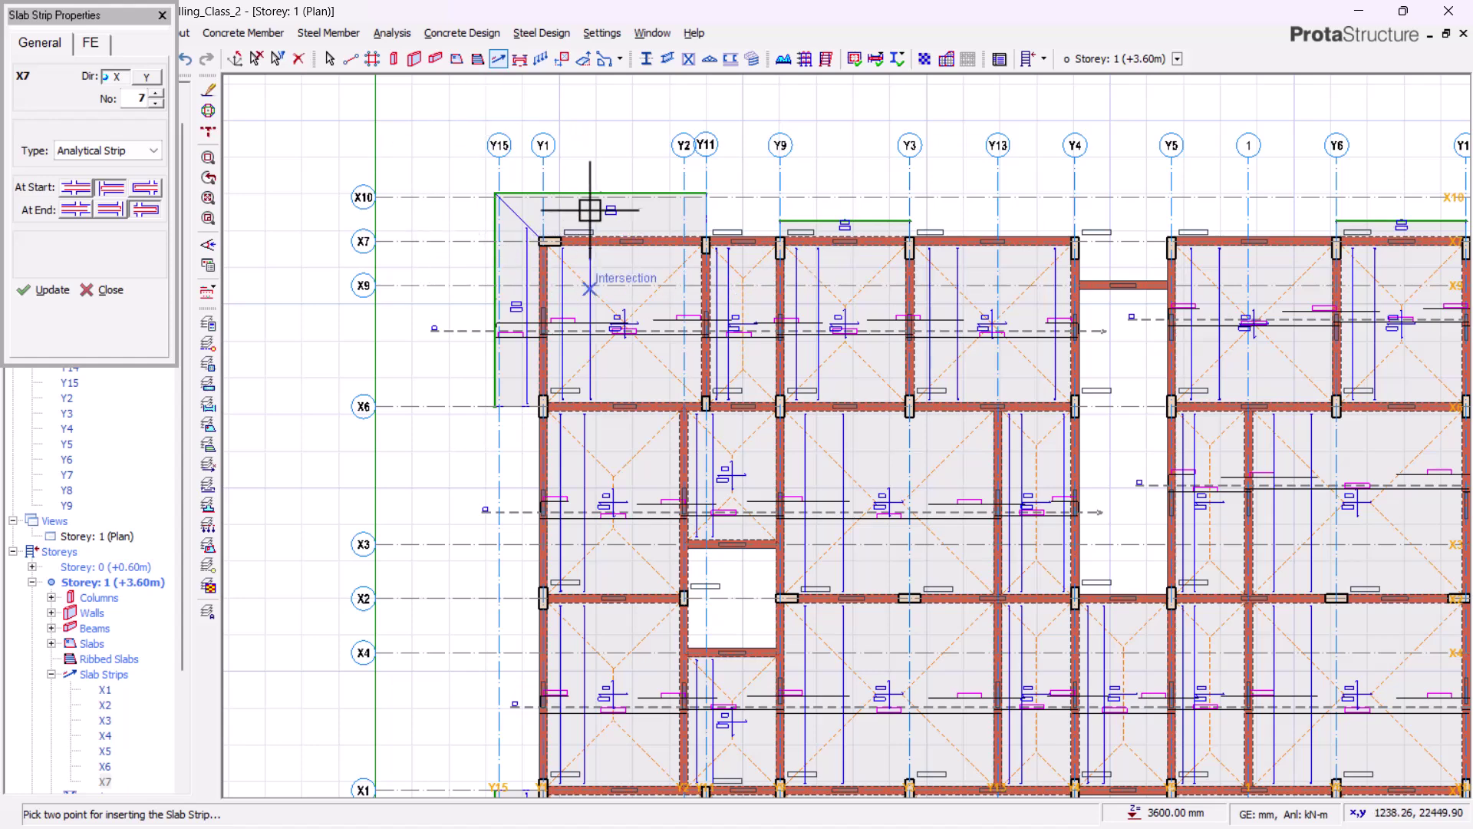
pyautogui.scroll(-3, 510, 312)
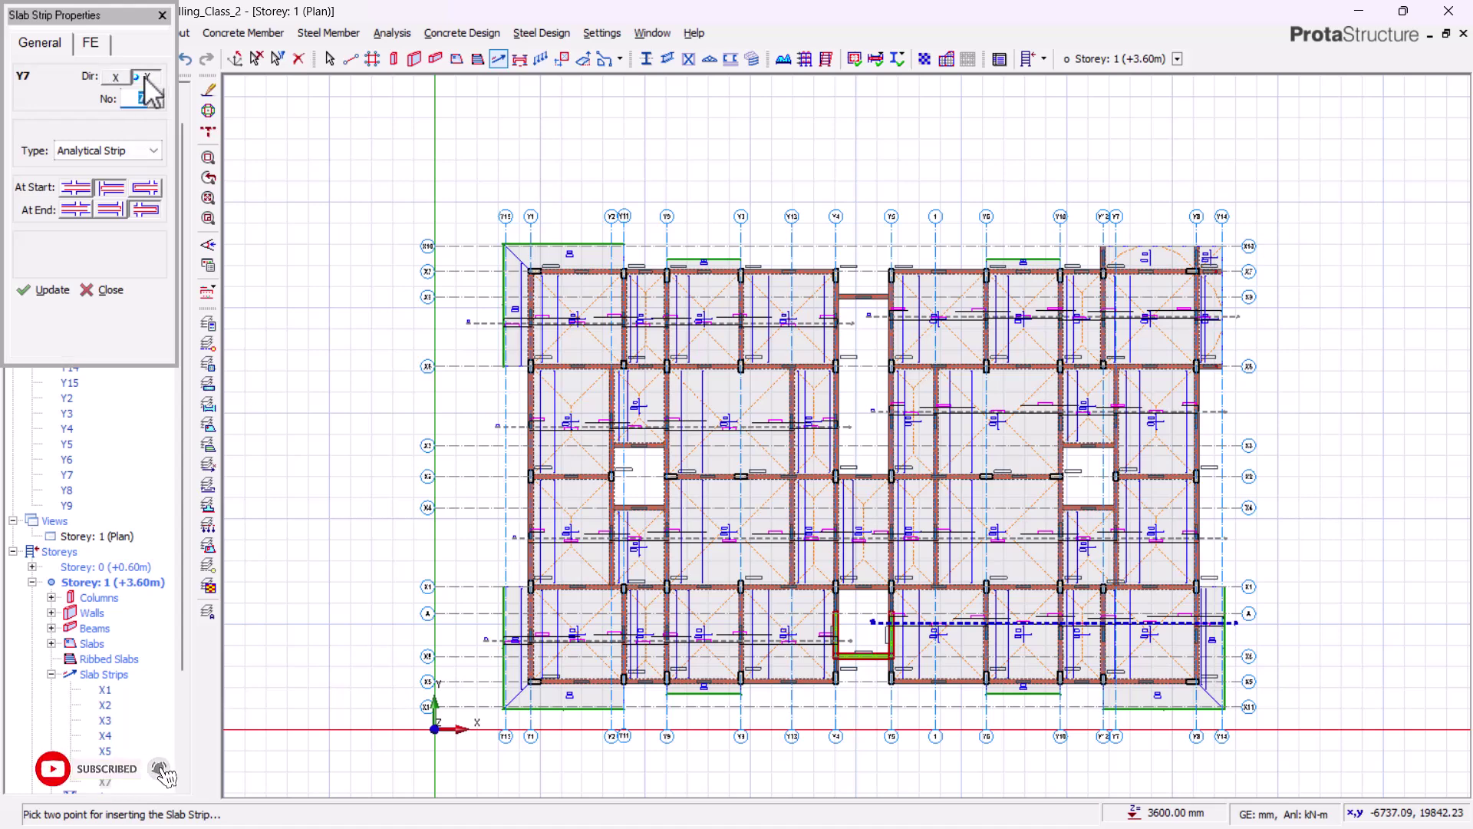
pyautogui.scroll(4, 539, 248)
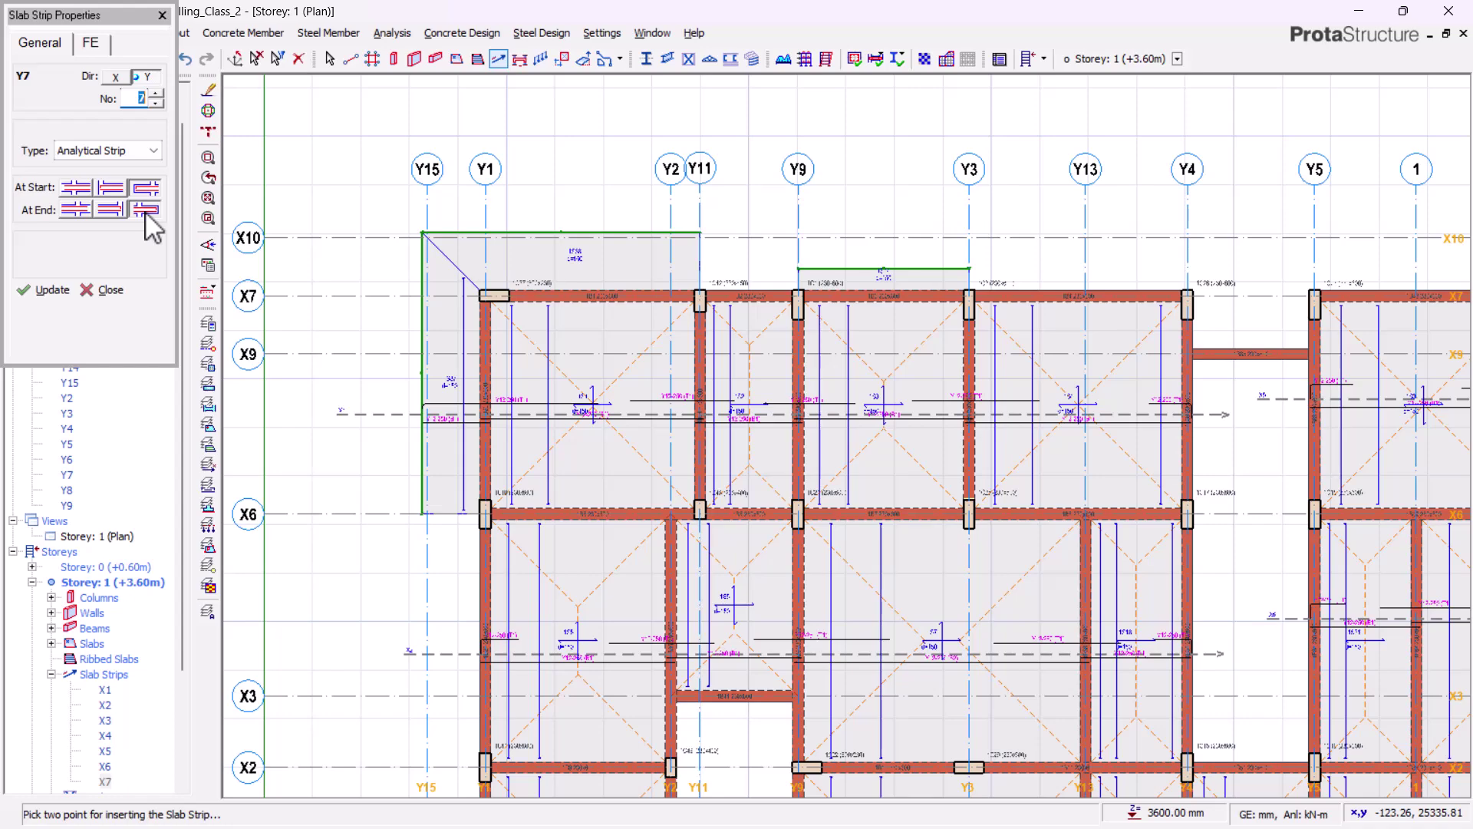
pyautogui.scroll(-2, 586, 147)
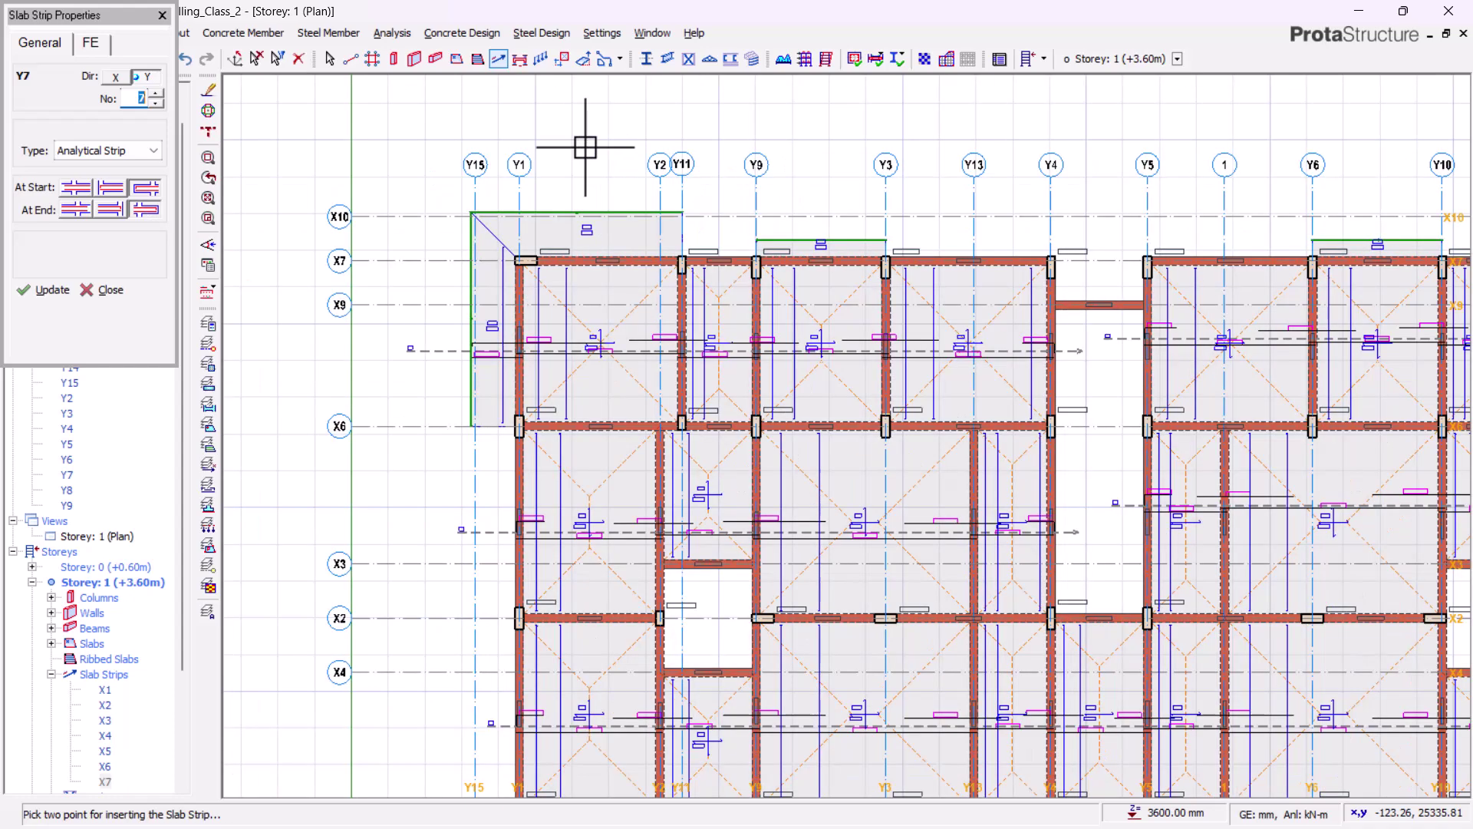
pyautogui.scroll(-1, 585, 147)
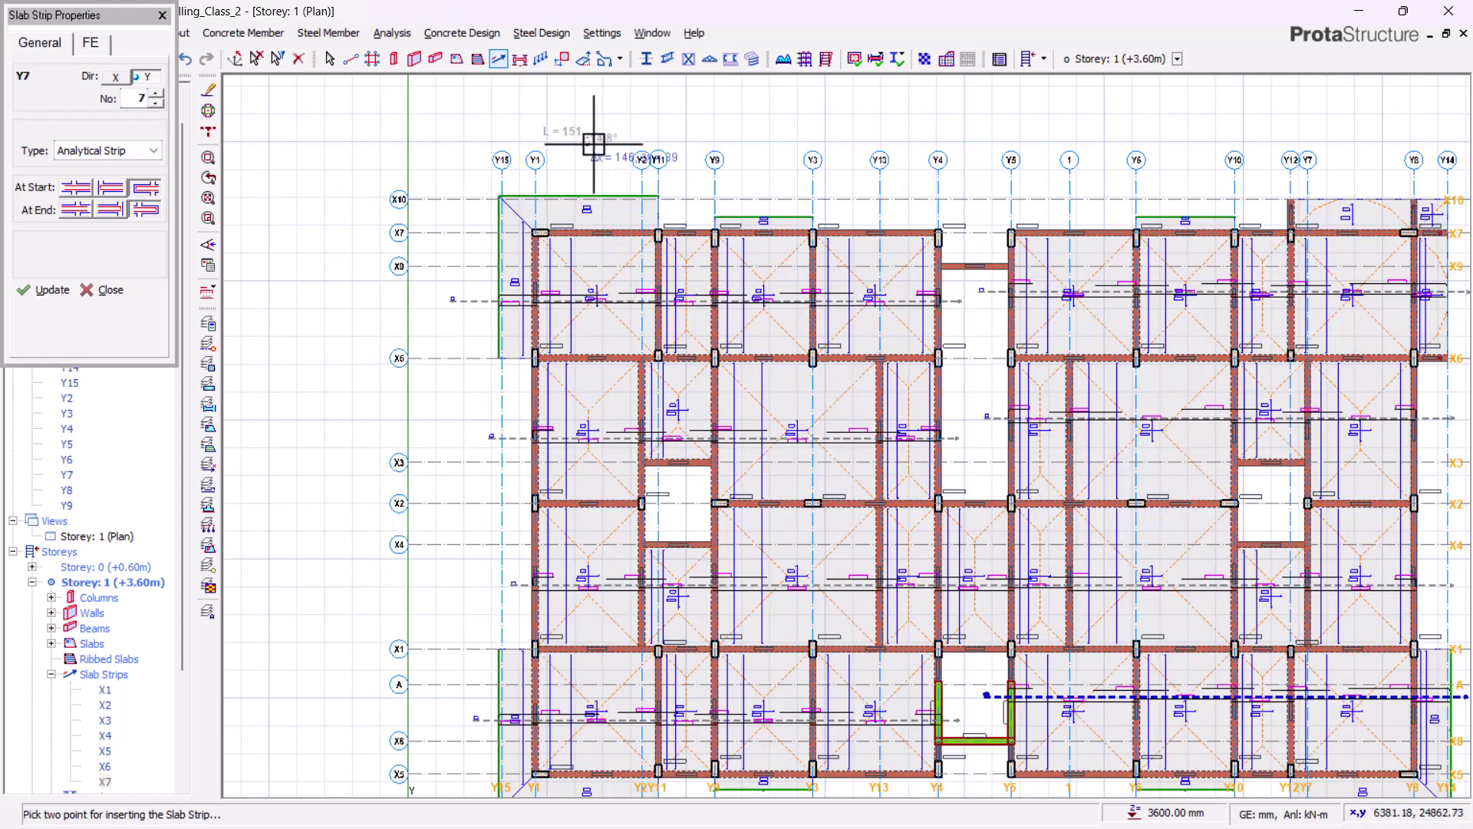
pyautogui.scroll(-2, 594, 144)
pyautogui.scroll(2, 594, 144)
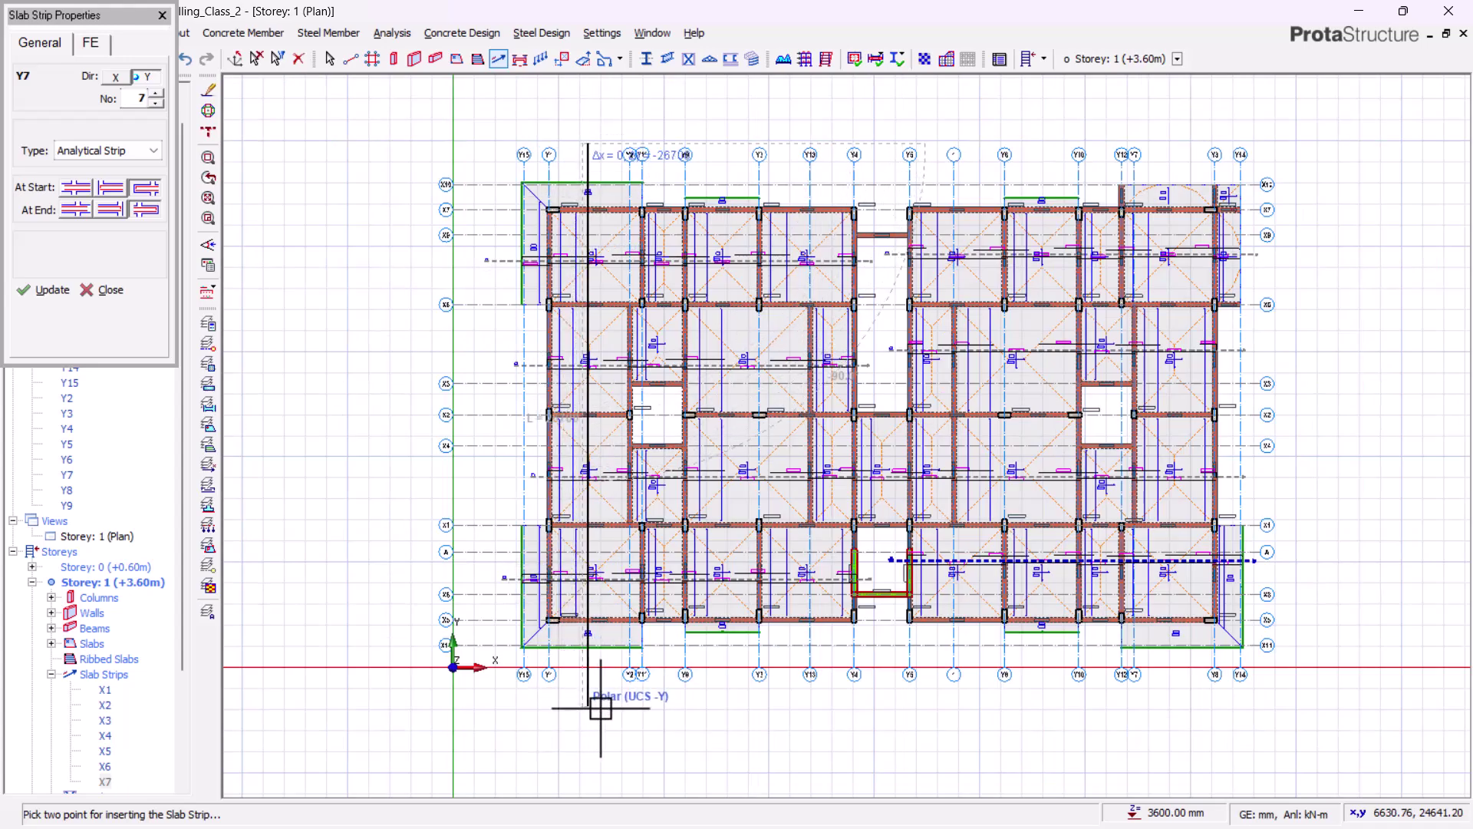
pyautogui.scroll(3, 583, 683)
pyautogui.scroll(-3, 602, 702)
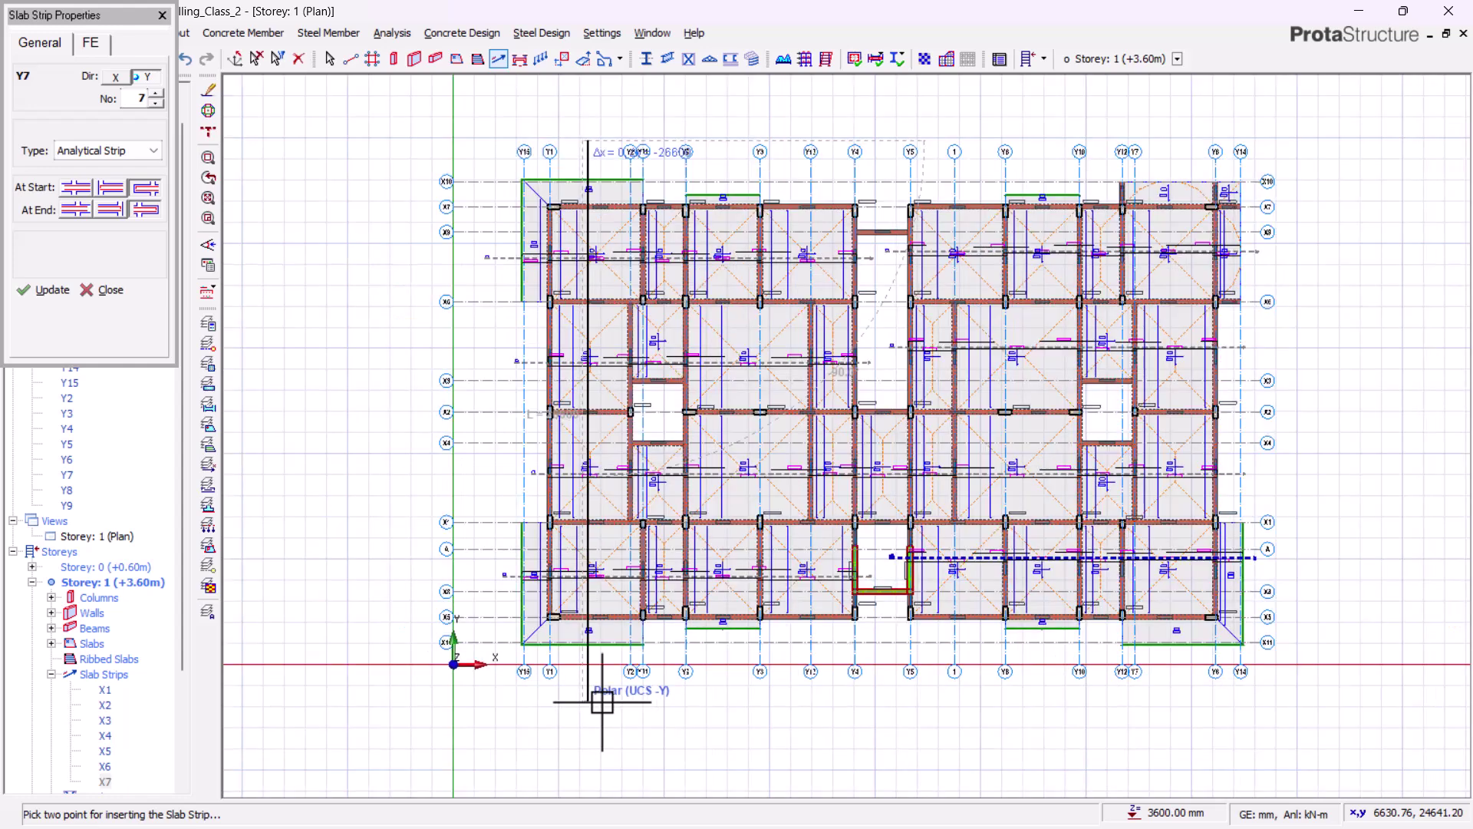
pyautogui.click(602, 702)
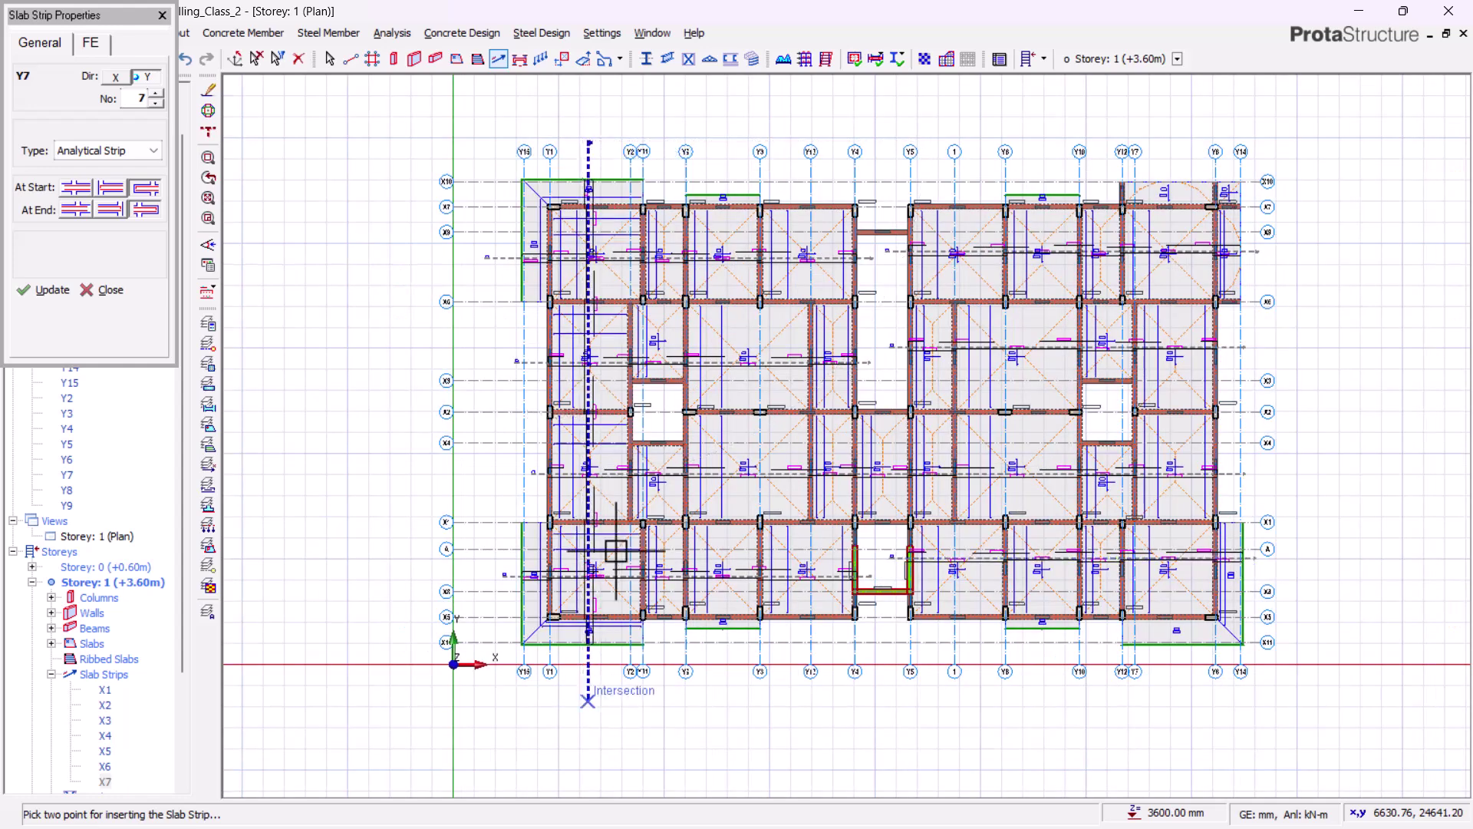
# Insert a Y-direction analytical strip about 9.9 m long between Y11 and Y9, from outside X7 into the opening below X3, using the second condition at both ends
pyautogui.scroll(1, 560, 161)
pyautogui.scroll(5, 561, 161)
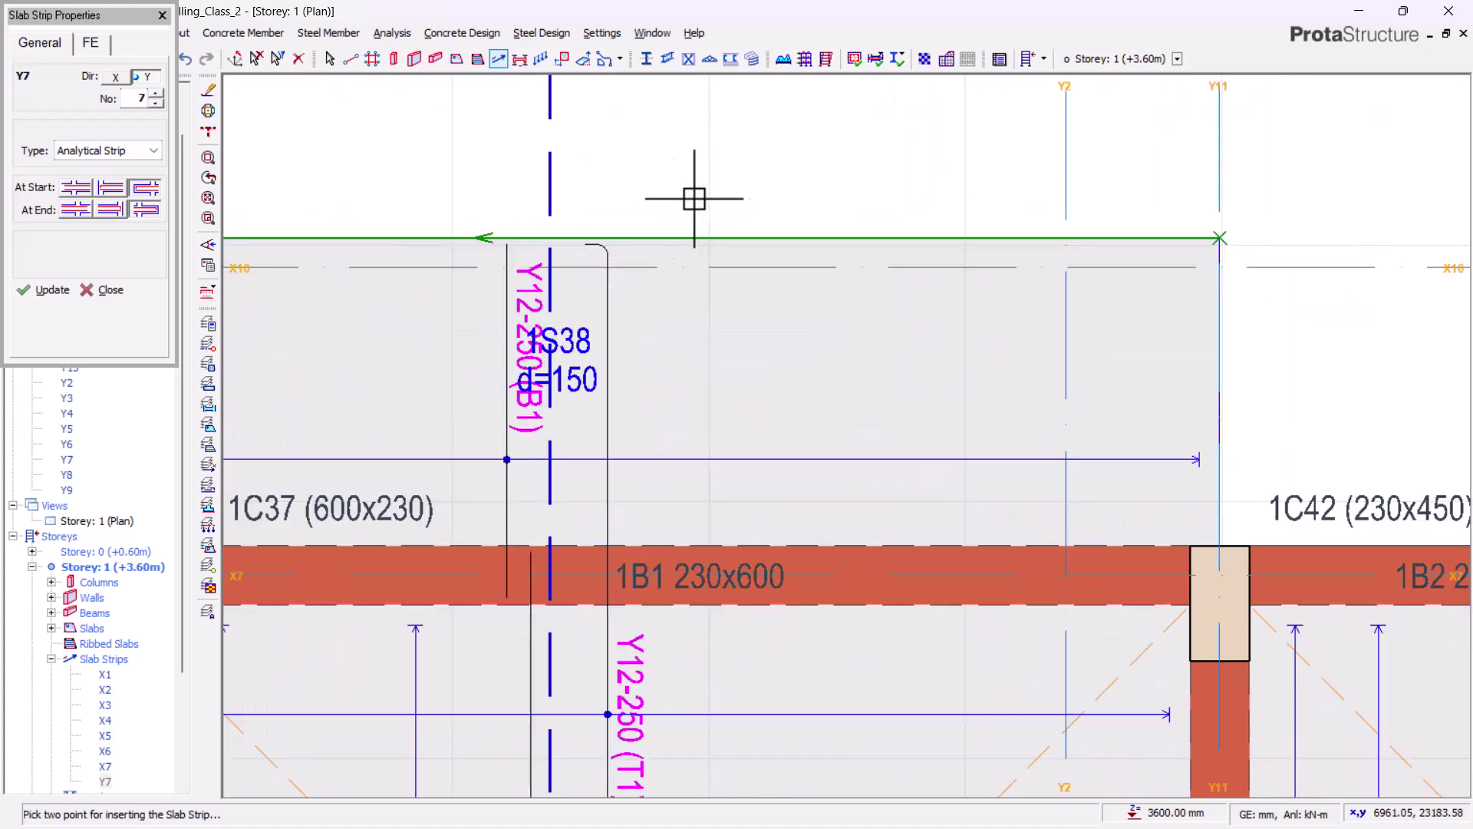
pyautogui.scroll(-4, 526, 223)
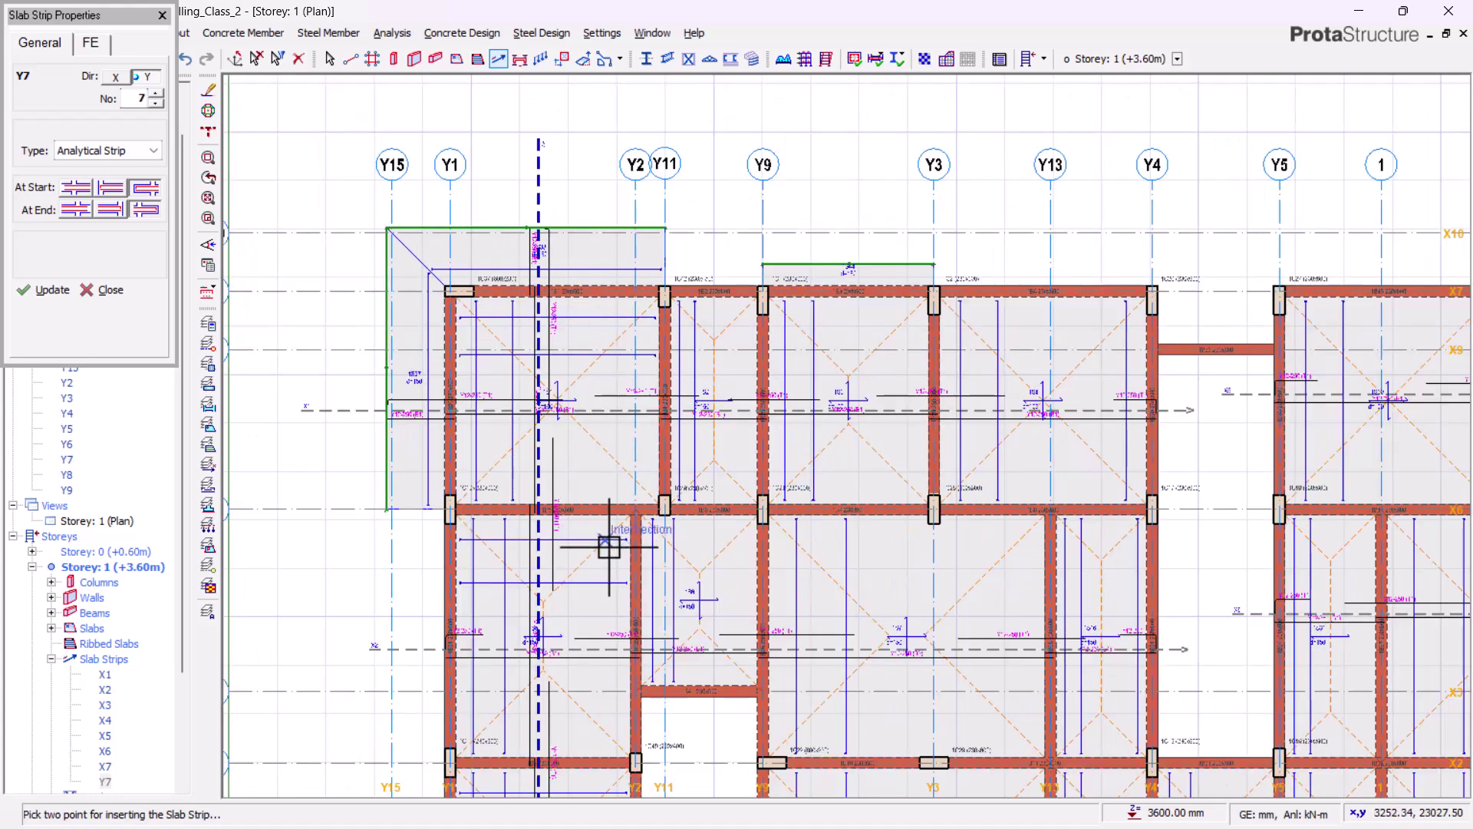
pyautogui.moveTo(609, 547); pyautogui.dragTo(620, 411, button='middle')
pyautogui.click(208, 177)
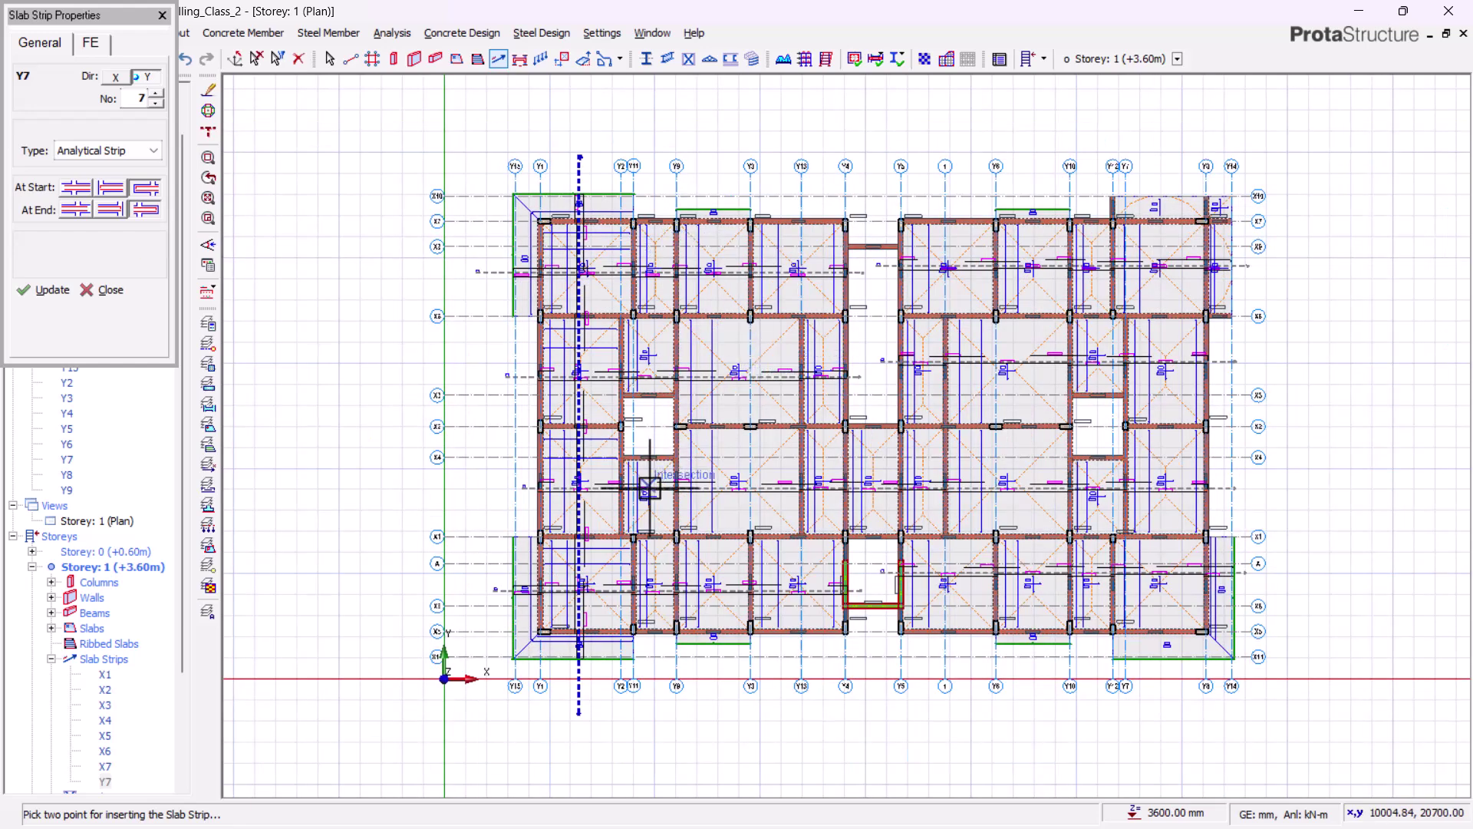
pyautogui.moveTo(649, 489); pyautogui.dragTo(653, 409, button='middle')
pyautogui.scroll(3, 620, 180)
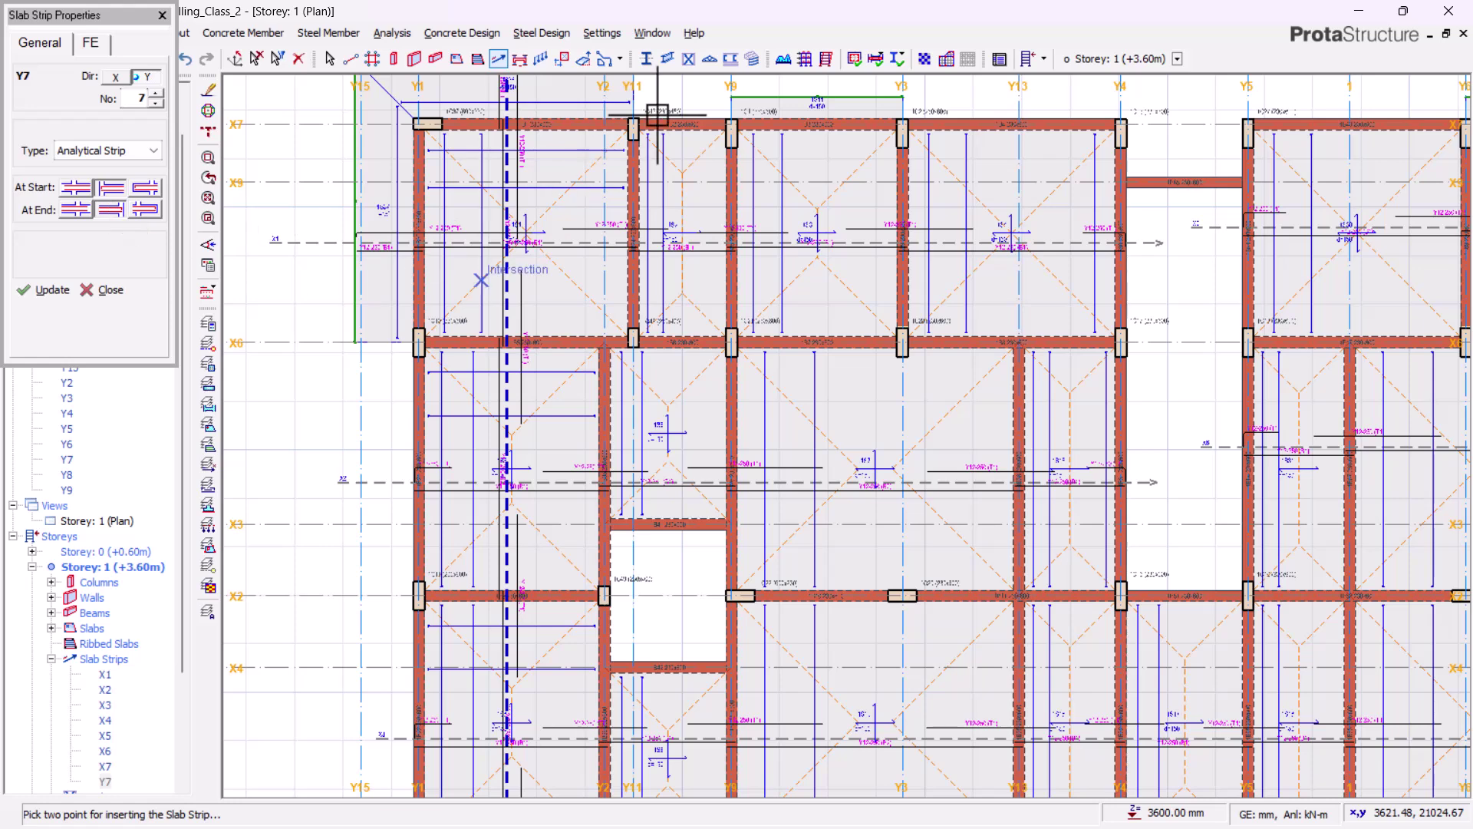
pyautogui.scroll(1, 683, 87)
pyautogui.click(681, 97)
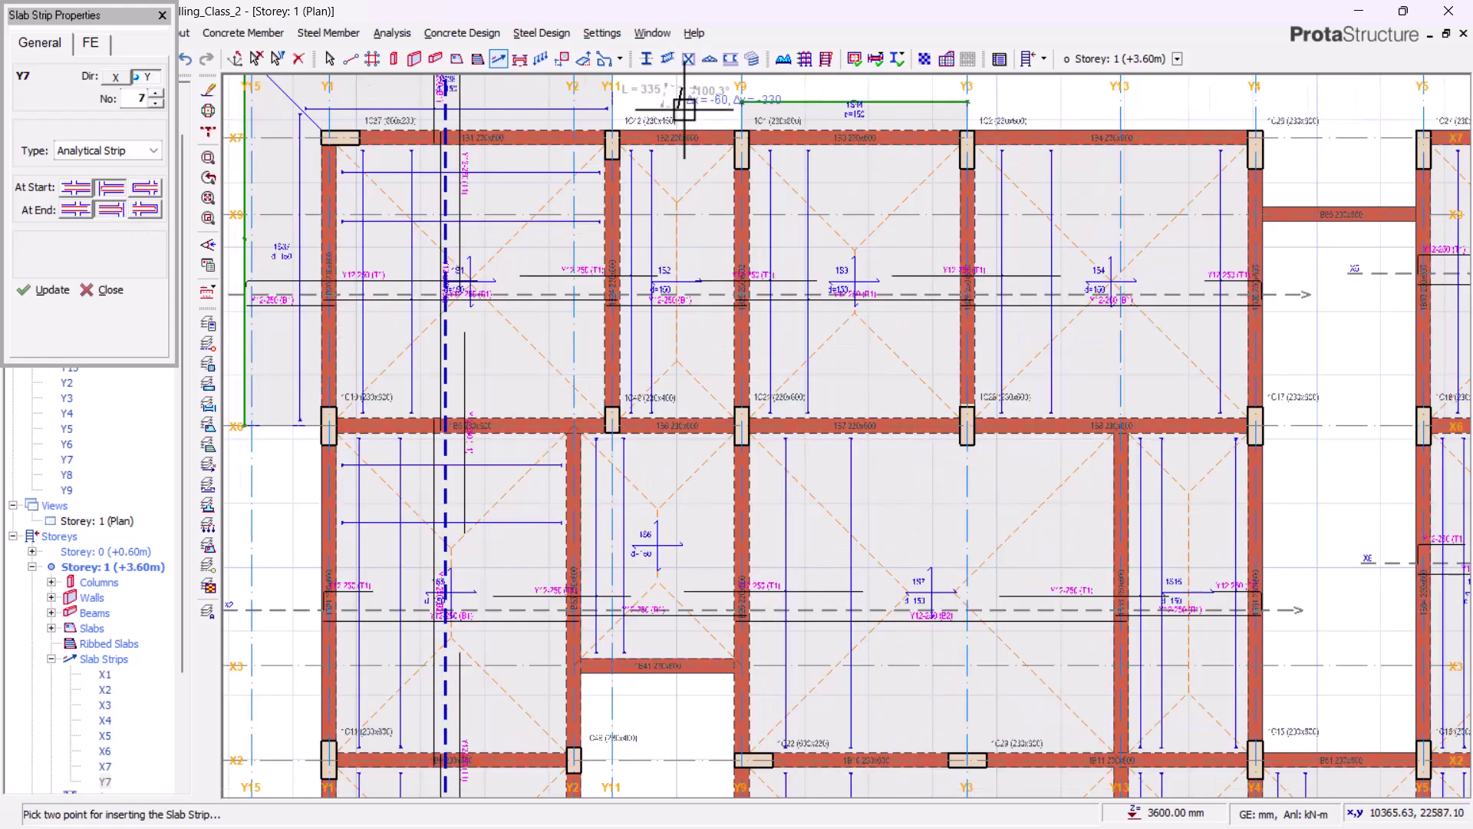
pyautogui.scroll(-2, 682, 99)
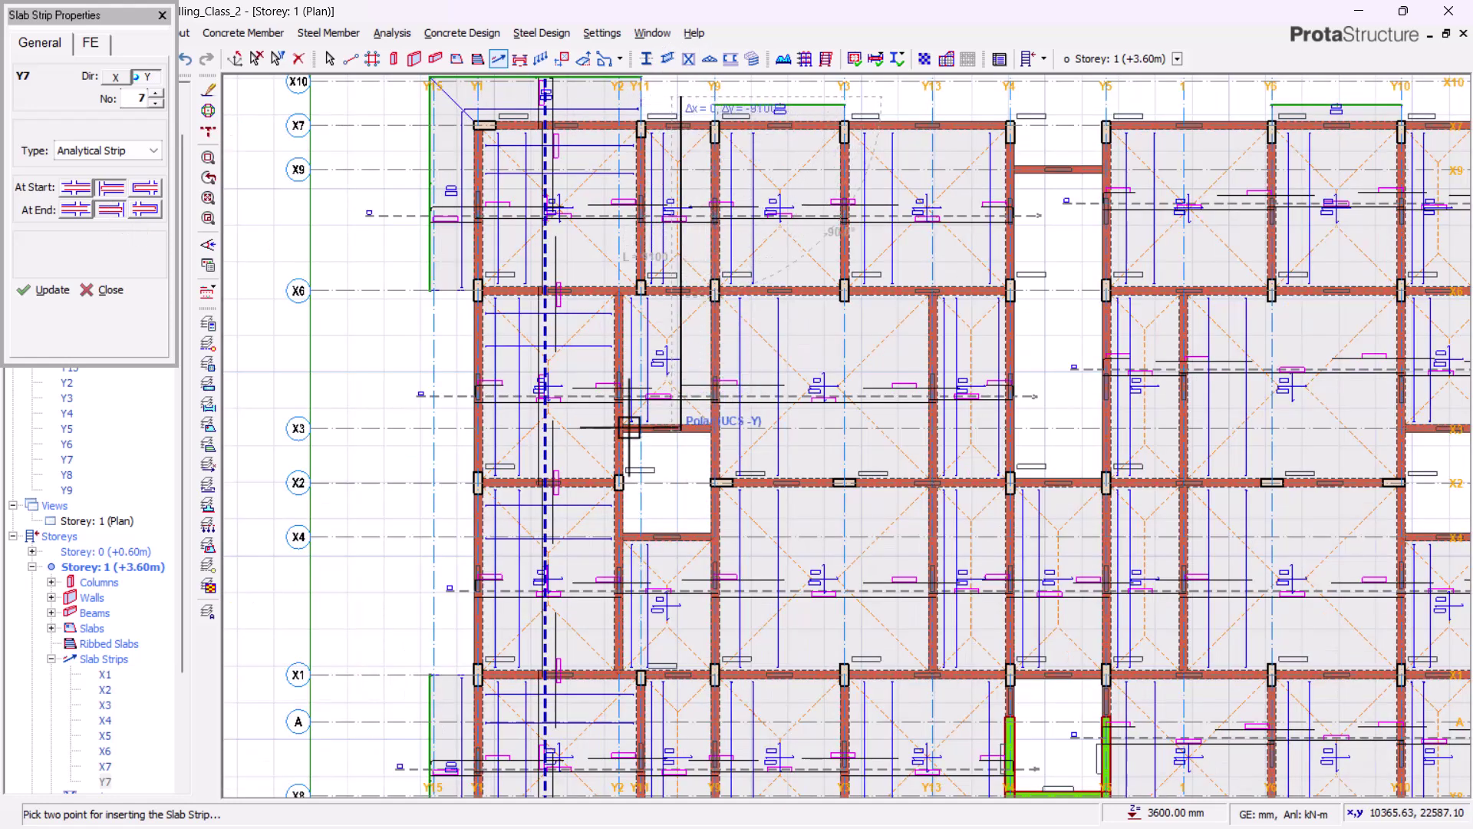
pyautogui.scroll(2, 674, 453)
pyautogui.click(674, 465)
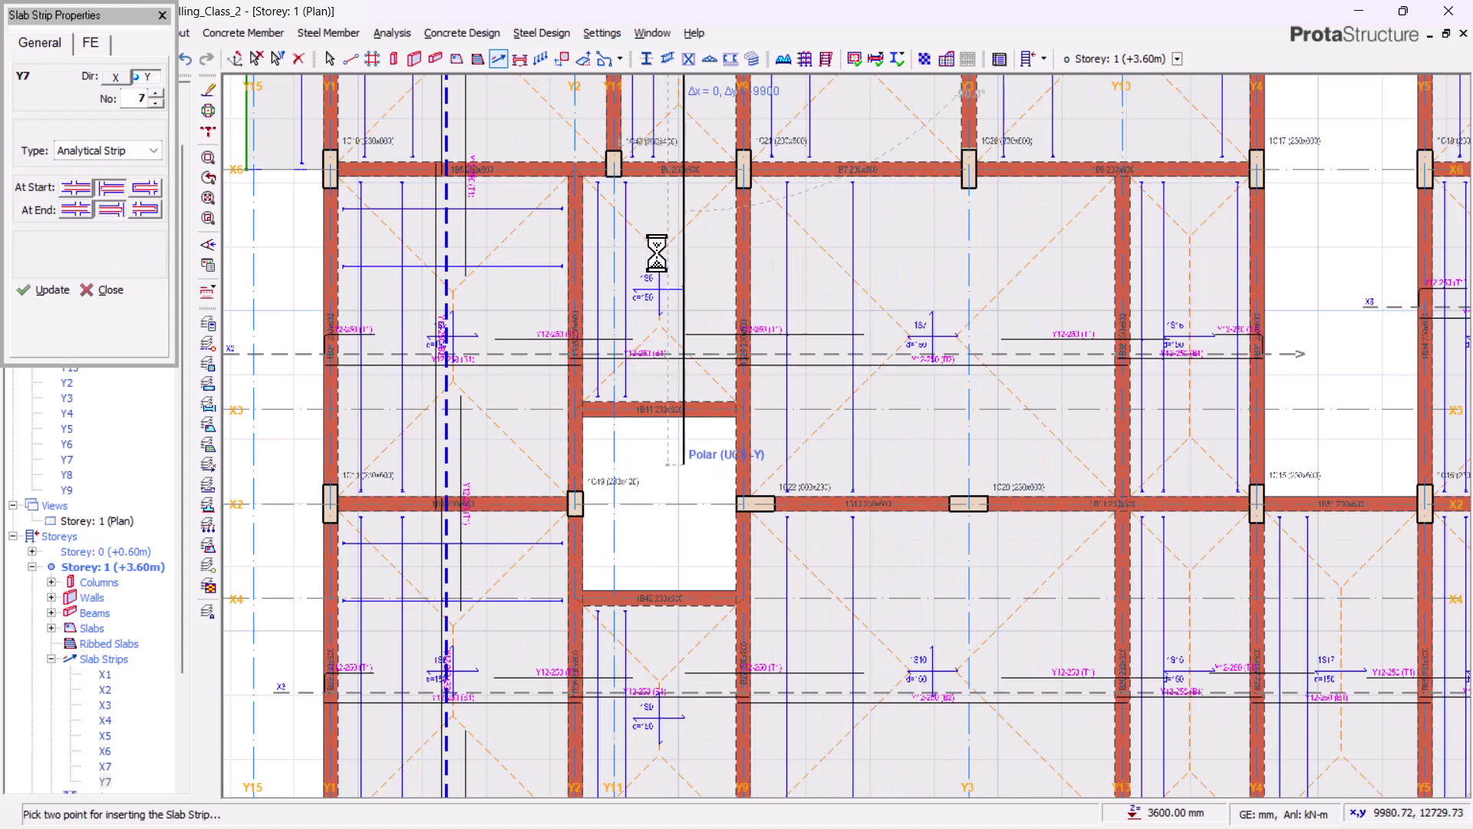
# Insert a Y-direction analytical strip between Y11 and Y9, from the opening between X2 and X4 to outside X5, with the second condition at both ends
pyautogui.scroll(-1, 655, 198)
pyautogui.scroll(3, 658, 529)
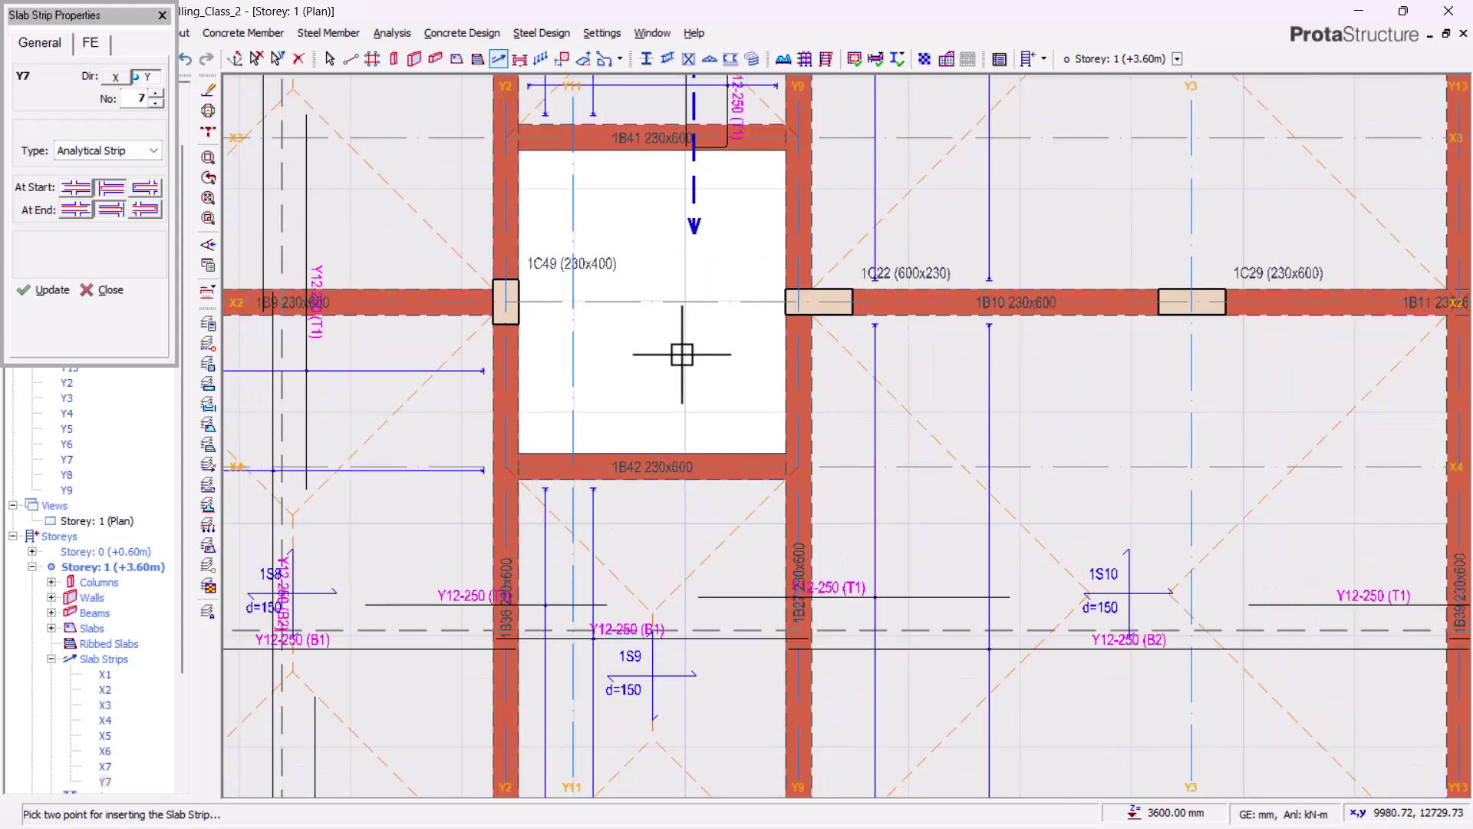
pyautogui.click(679, 261)
pyautogui.scroll(-1, 691, 276)
pyautogui.scroll(-3, 691, 297)
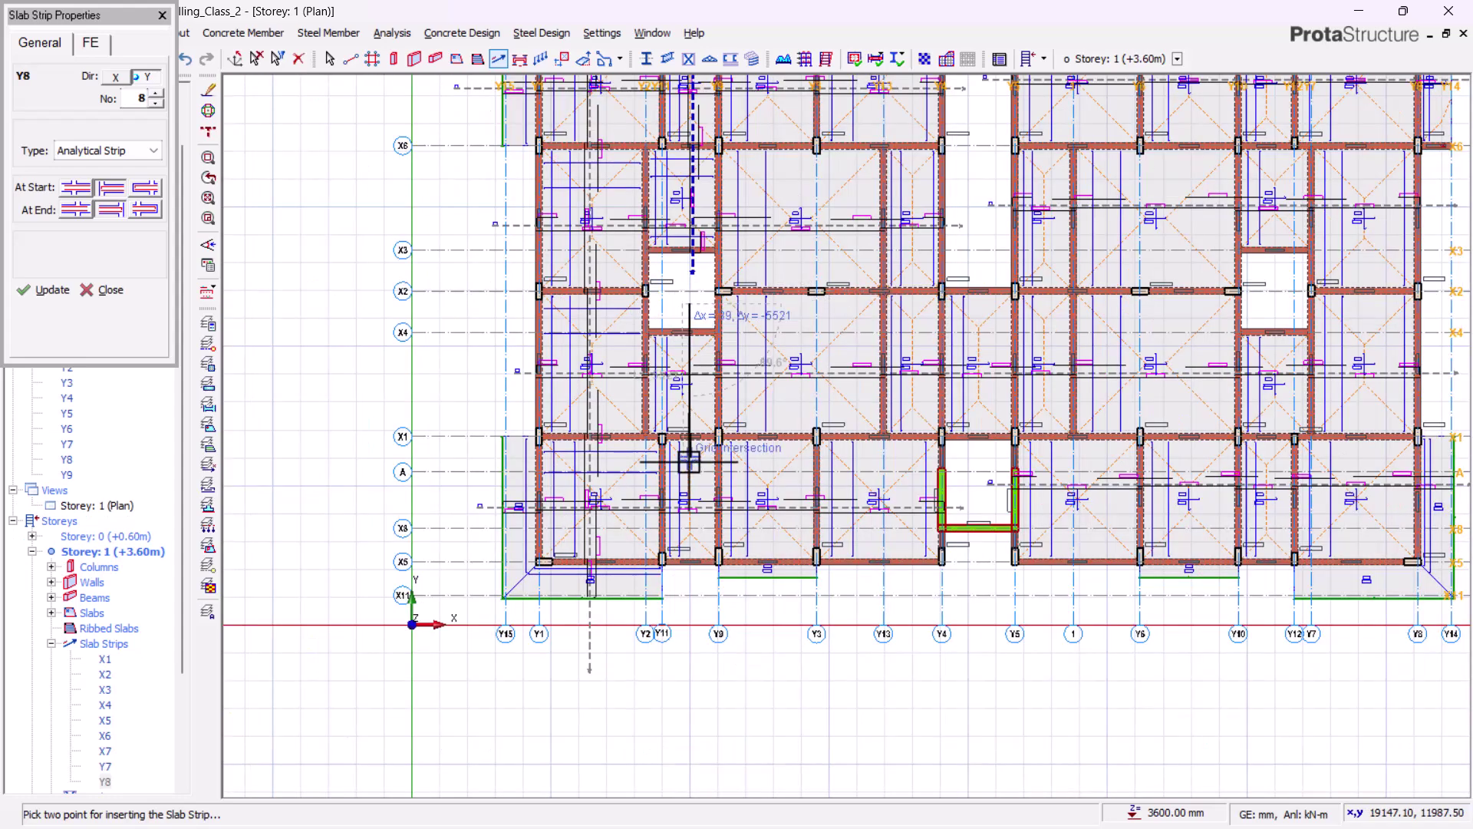
pyautogui.scroll(3, 688, 624)
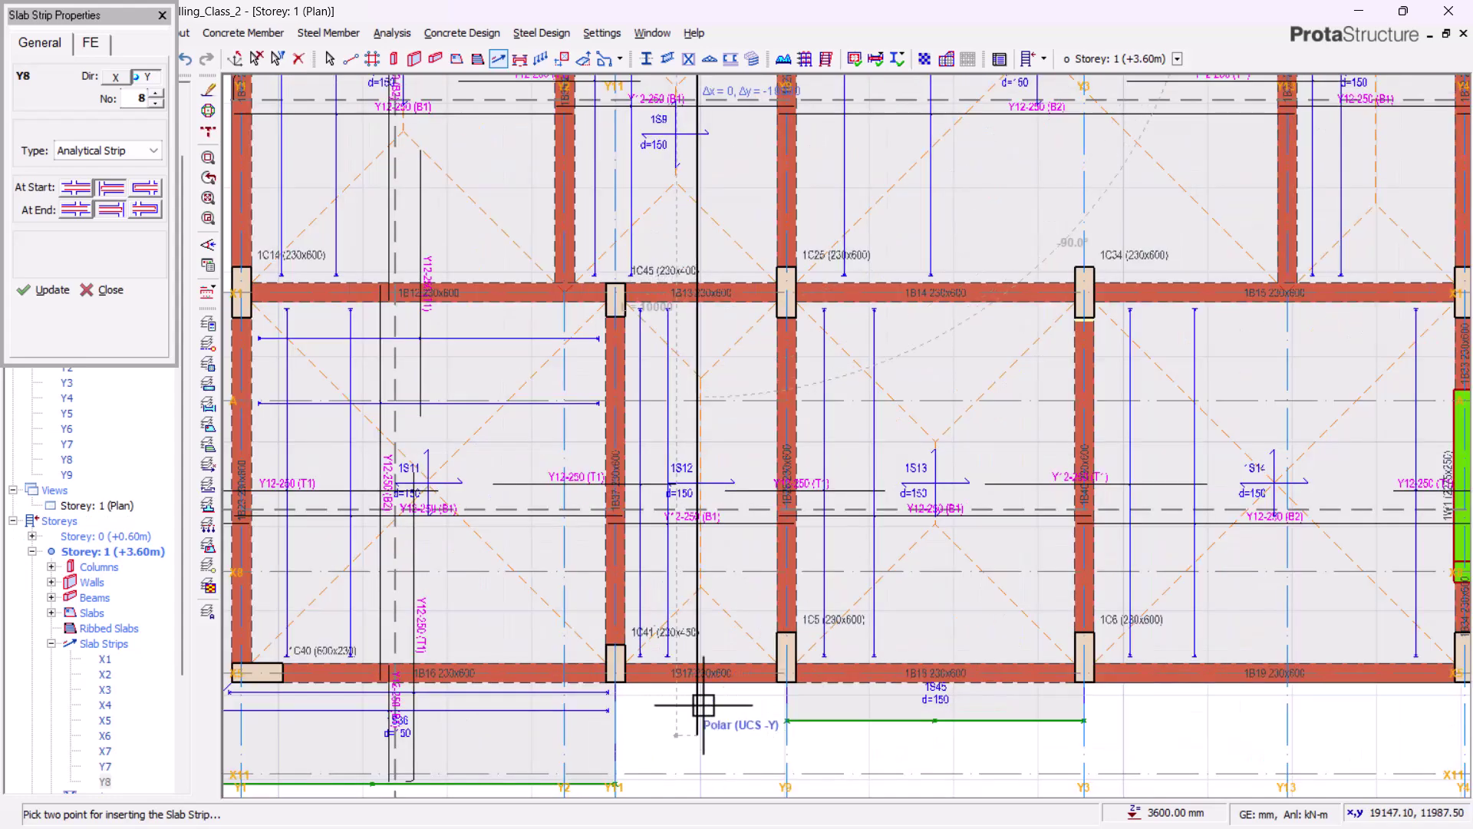
pyautogui.click(721, 729)
# Insert a Y-direction analytical strip between Y9 and Y3 from past X10 to past X11, using the third condition at both start and end
pyautogui.scroll(-2, 527, 635)
pyautogui.scroll(-3, 527, 637)
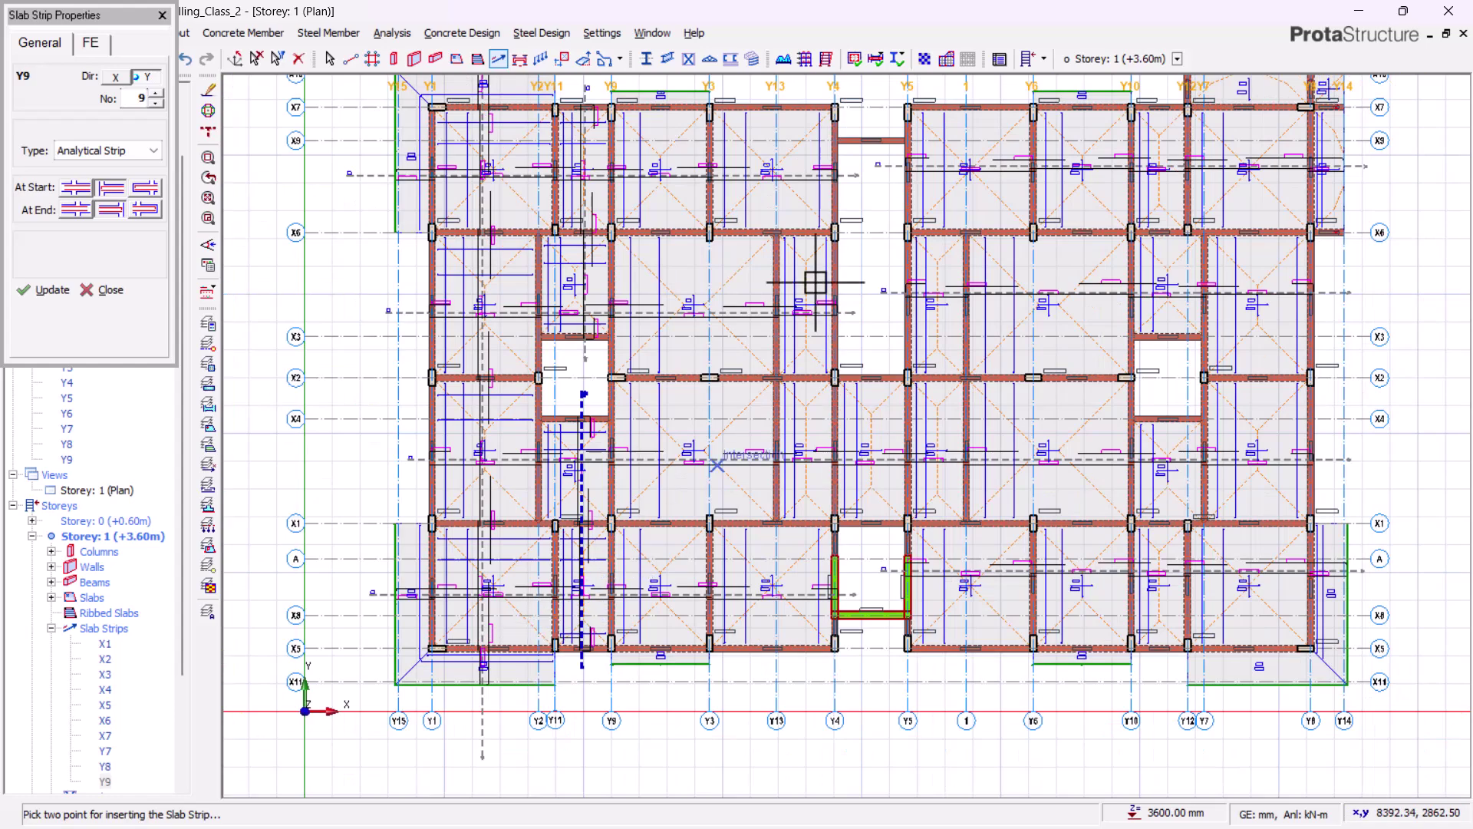
pyautogui.moveTo(696, 181); pyautogui.dragTo(709, 287, button='middle')
pyautogui.scroll(2, 710, 287)
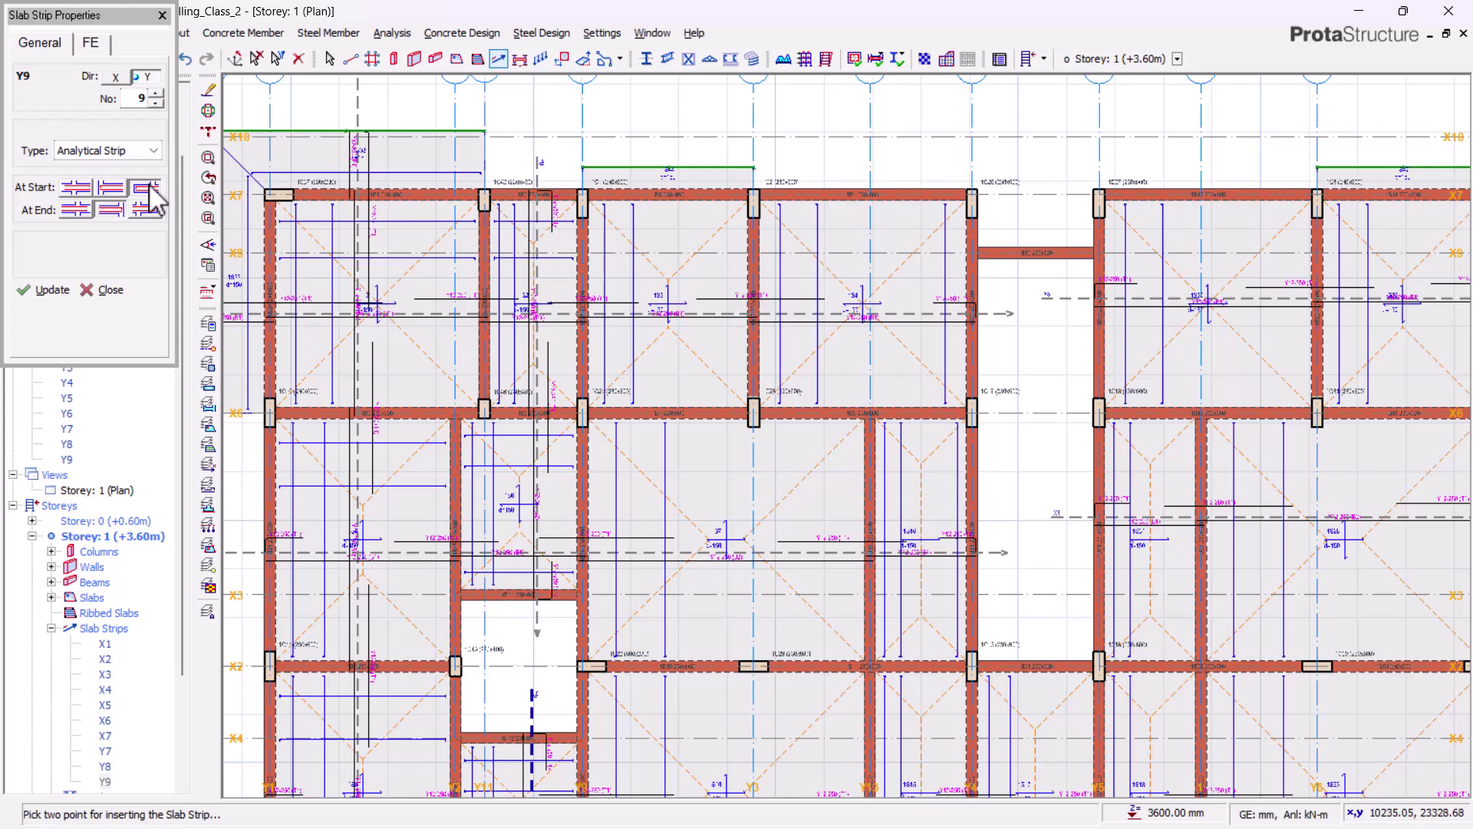
pyautogui.scroll(4, 679, 103)
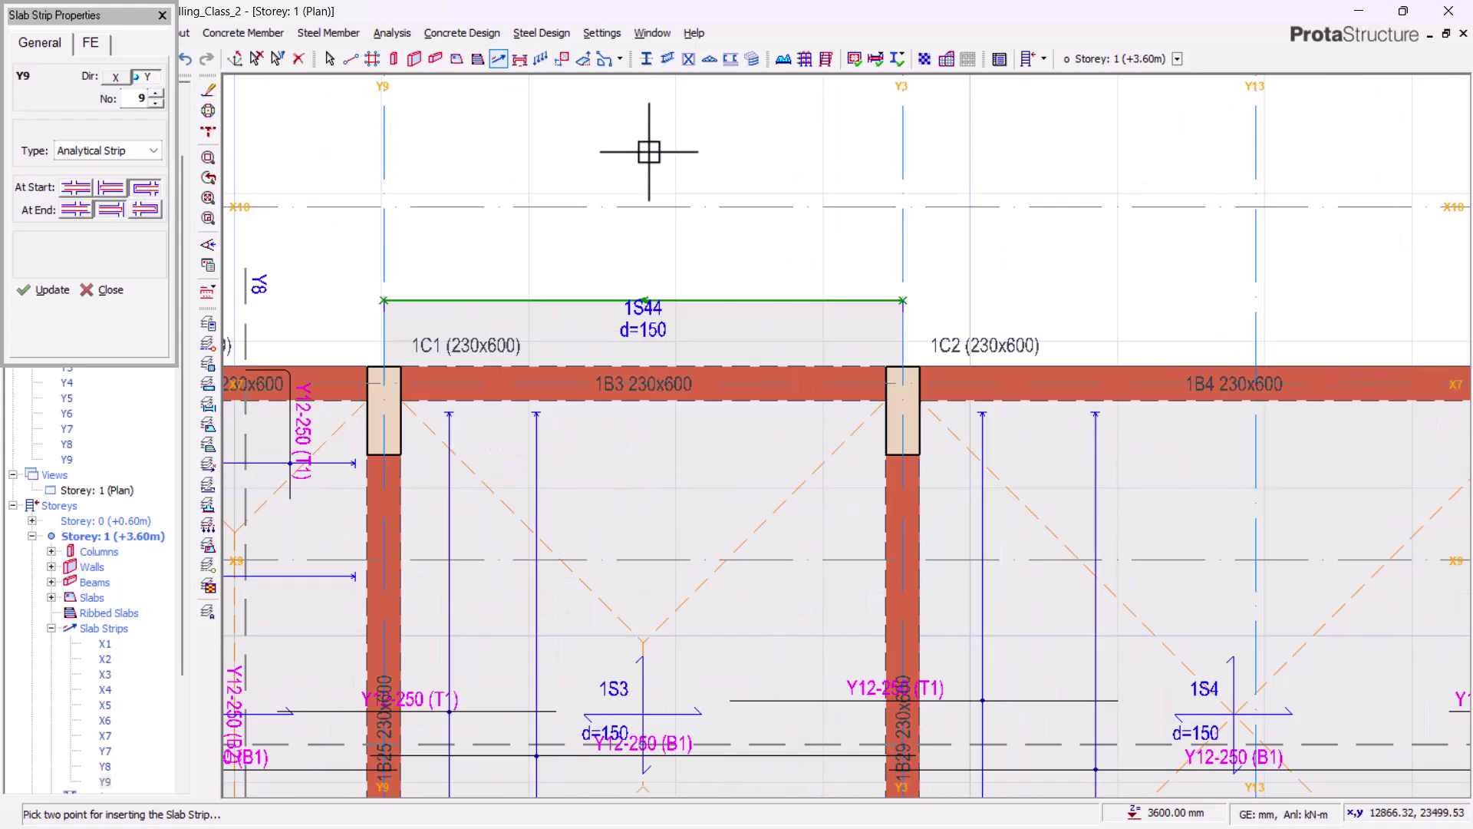
pyautogui.scroll(-7, 662, 136)
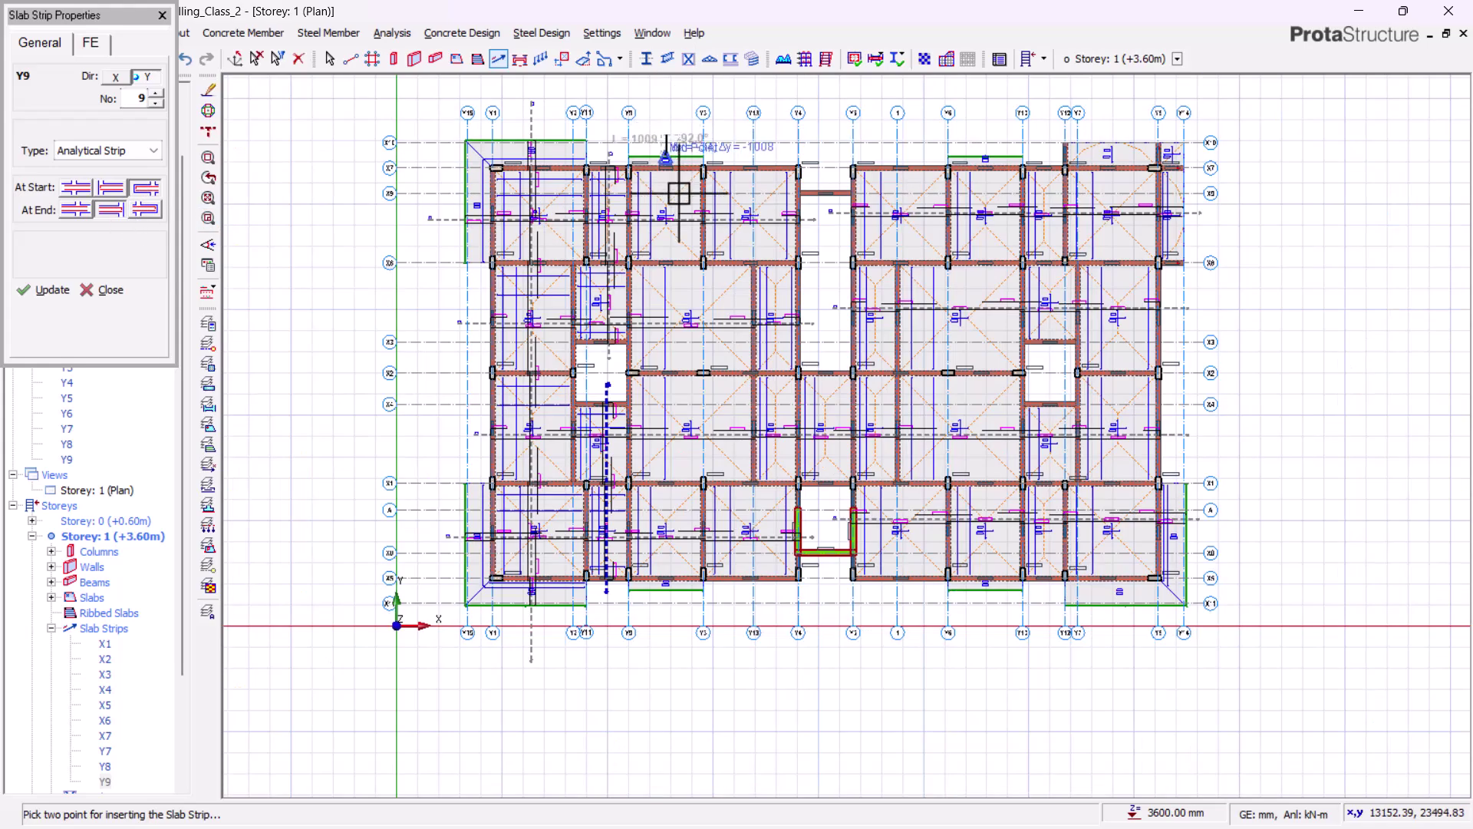
pyautogui.click(144, 216)
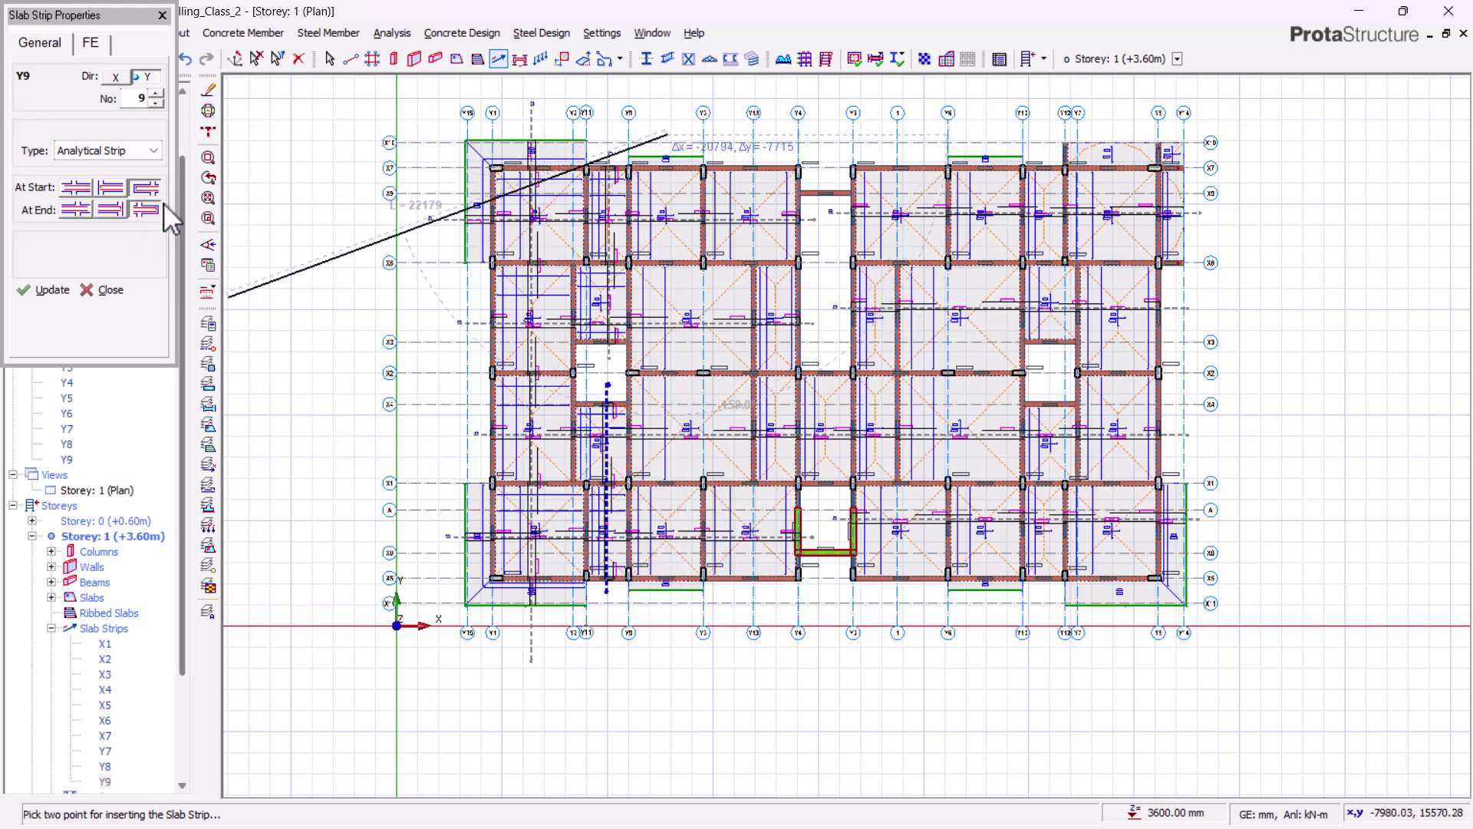
pyautogui.scroll(4, 663, 595)
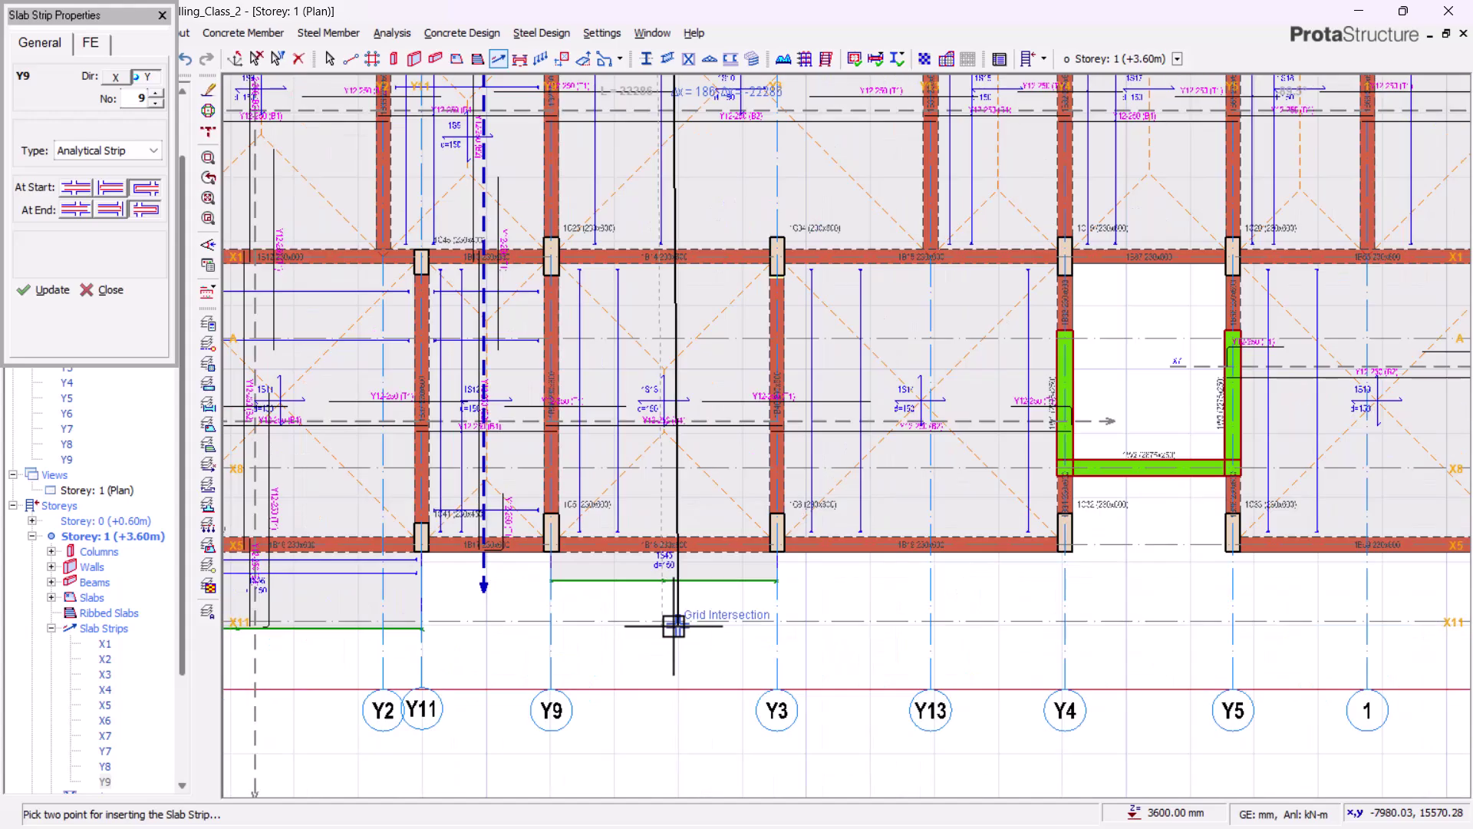
pyautogui.click(635, 648)
# Insert a Y-direction analytical strip about 21.3 m long between Y13 and Y4, from outside X7 to outside X5, with the second condition at both ends
pyautogui.scroll(-4, 495, 652)
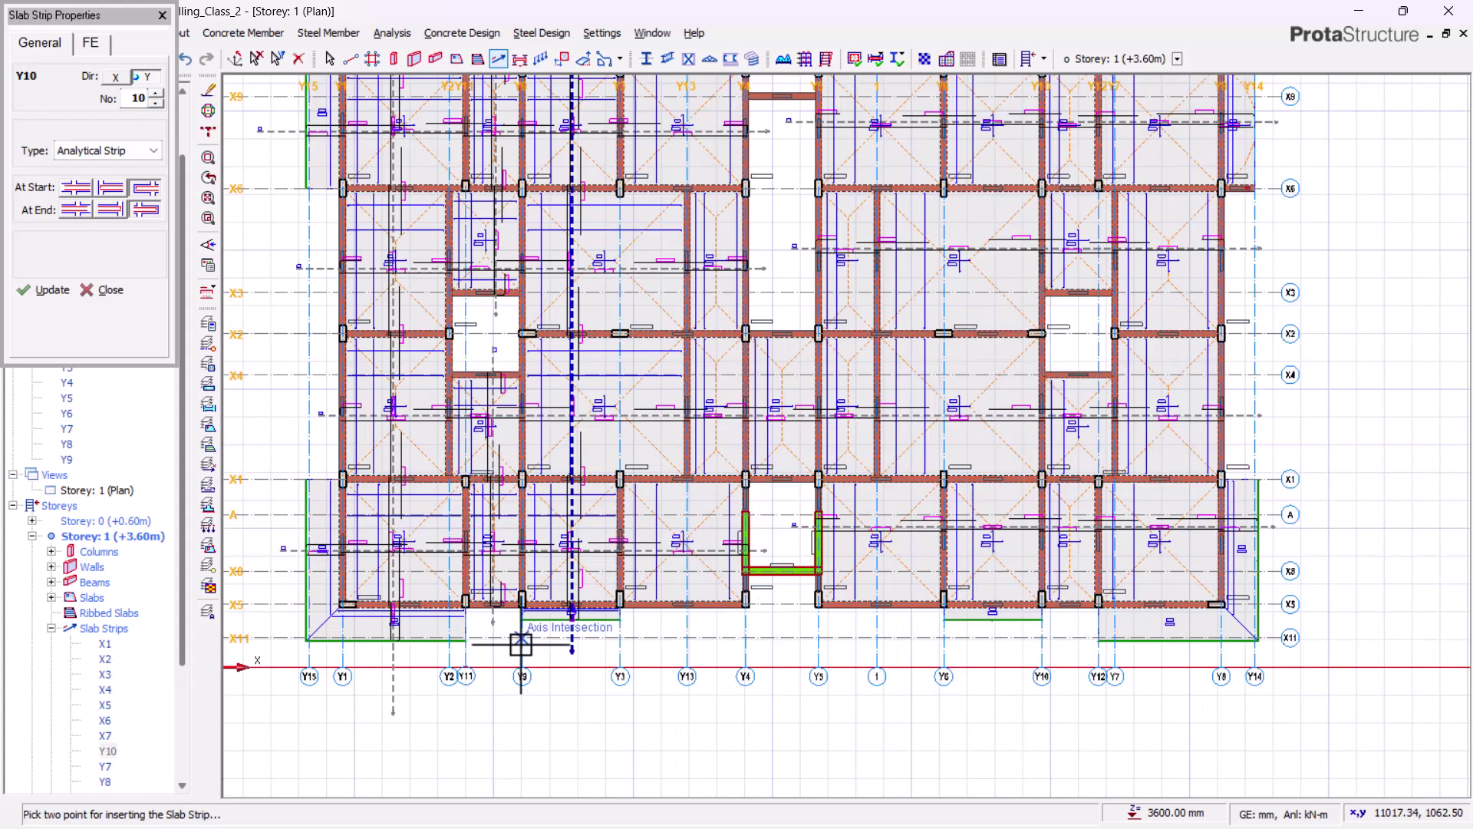
pyautogui.scroll(1, 636, 285)
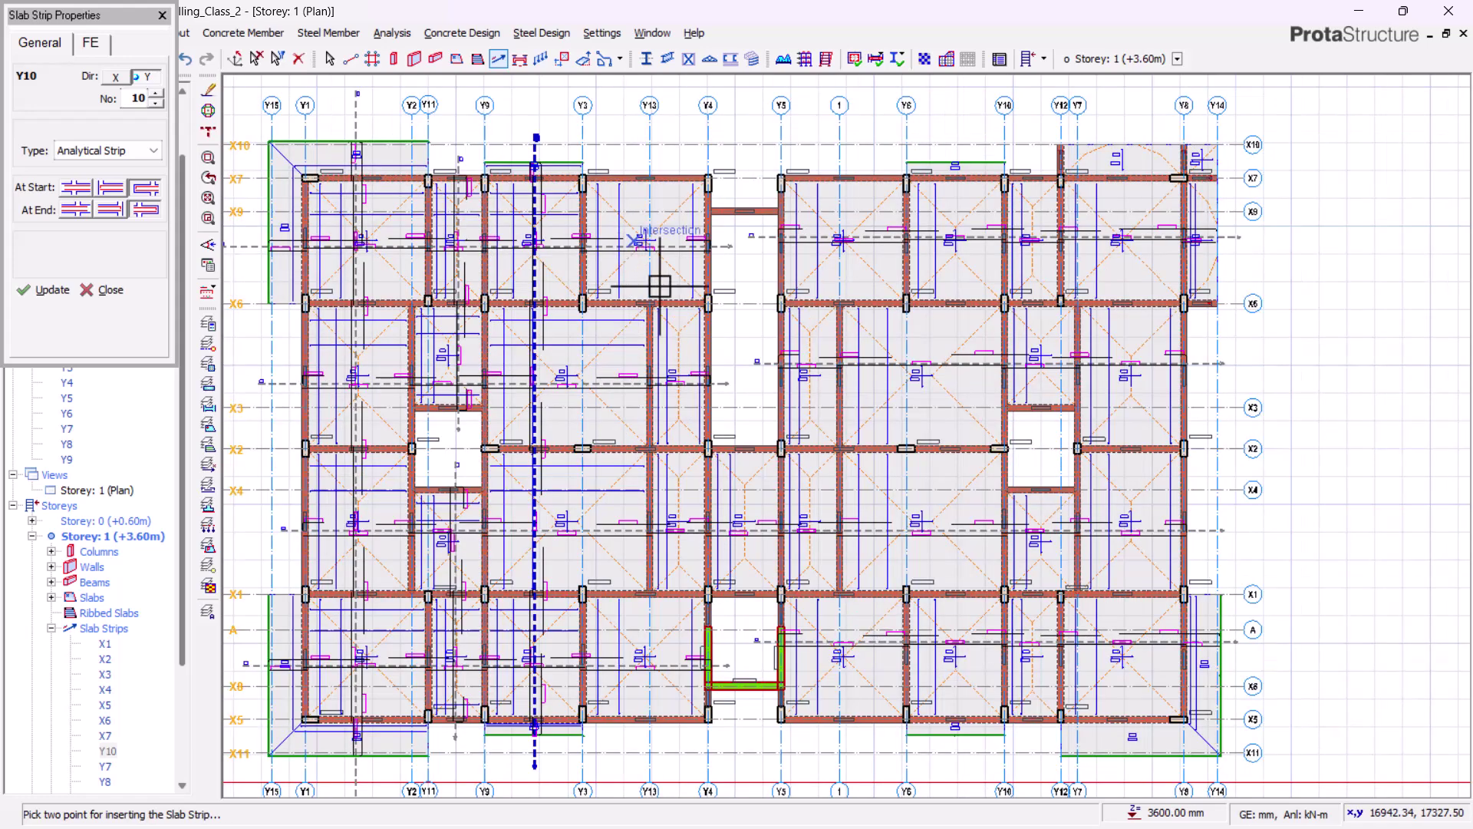
pyautogui.scroll(1, 686, 184)
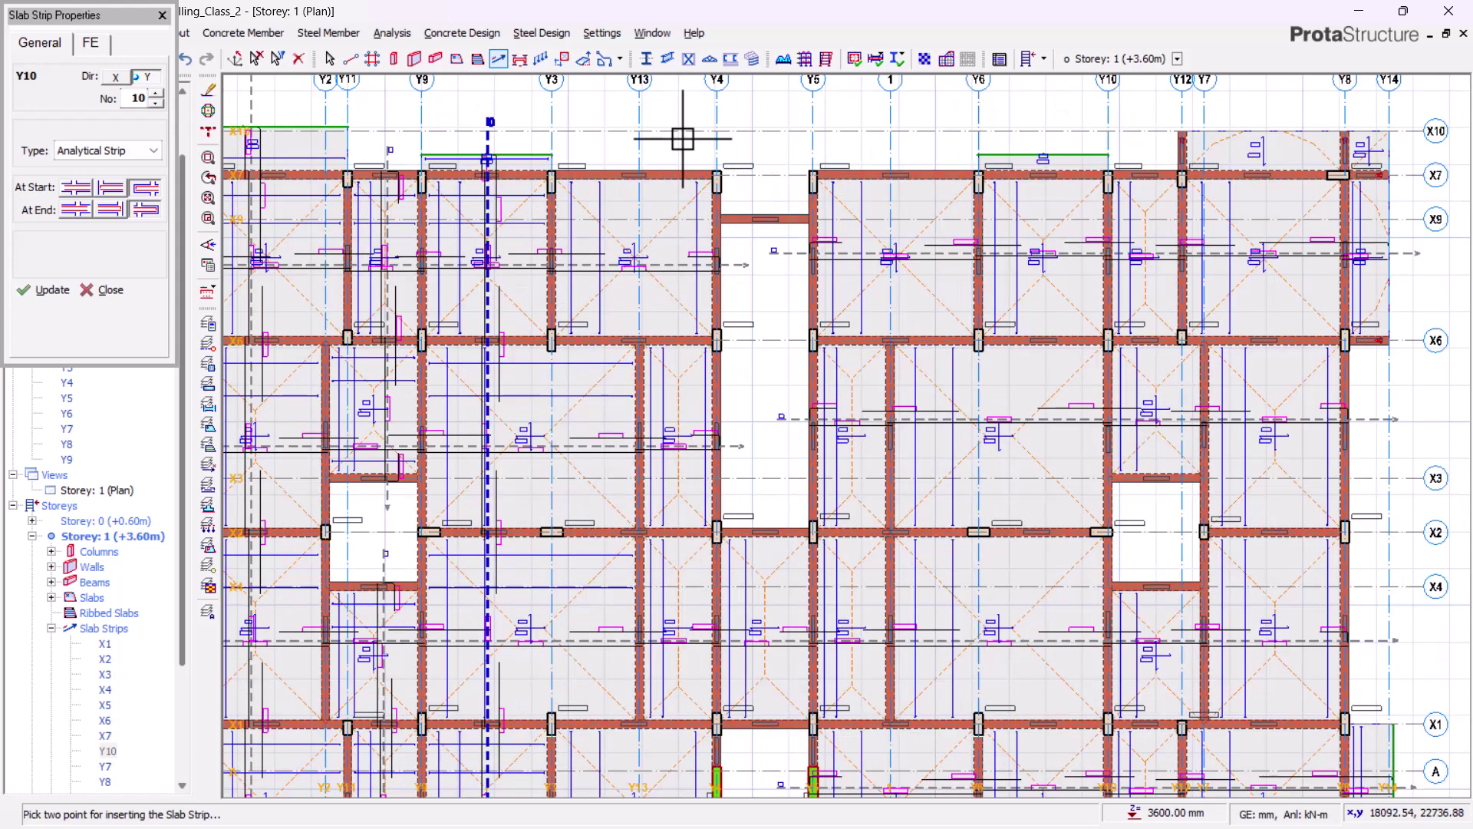
pyautogui.scroll(-1, 692, 244)
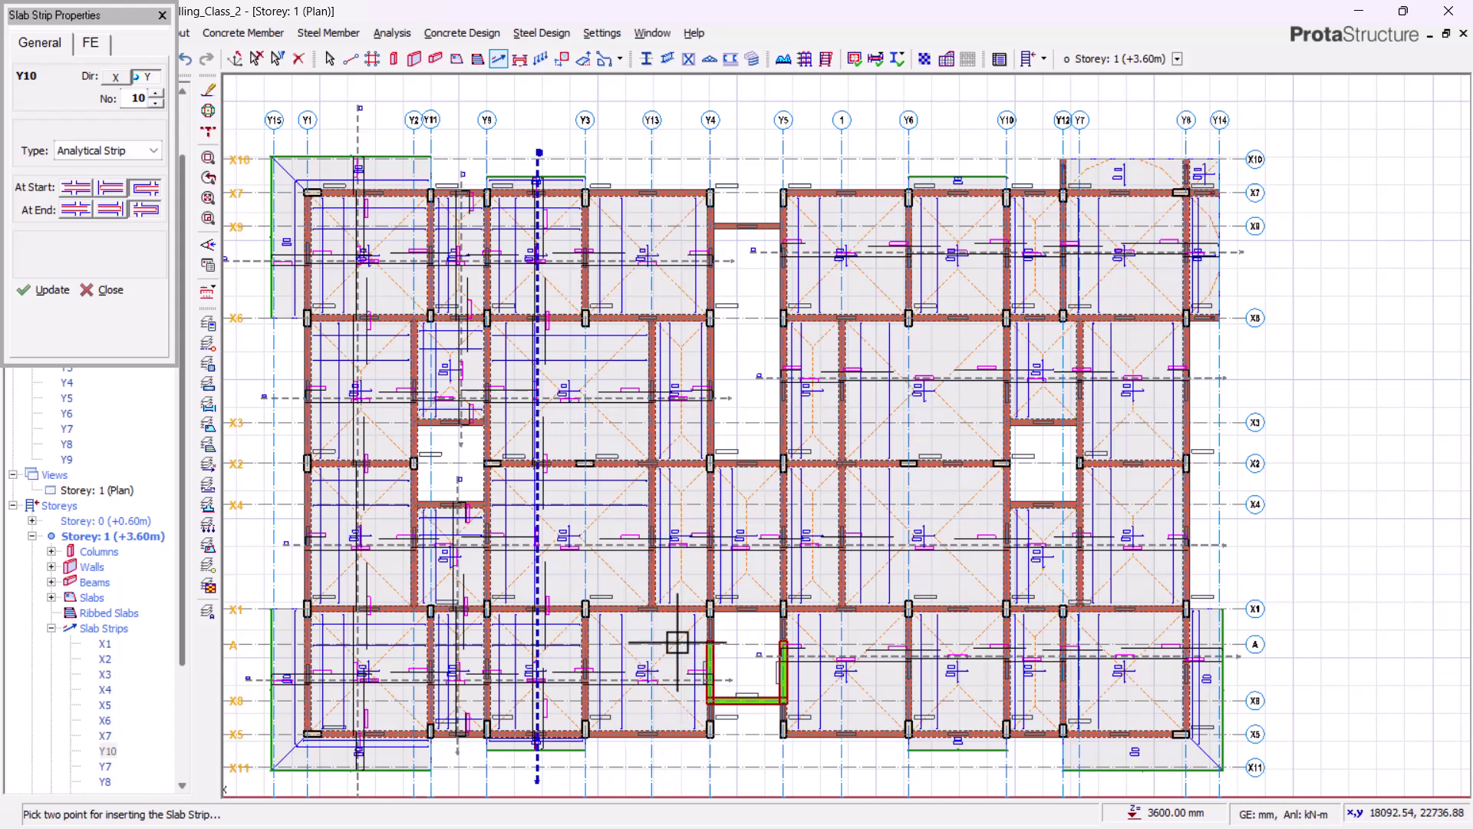
pyautogui.click(120, 193)
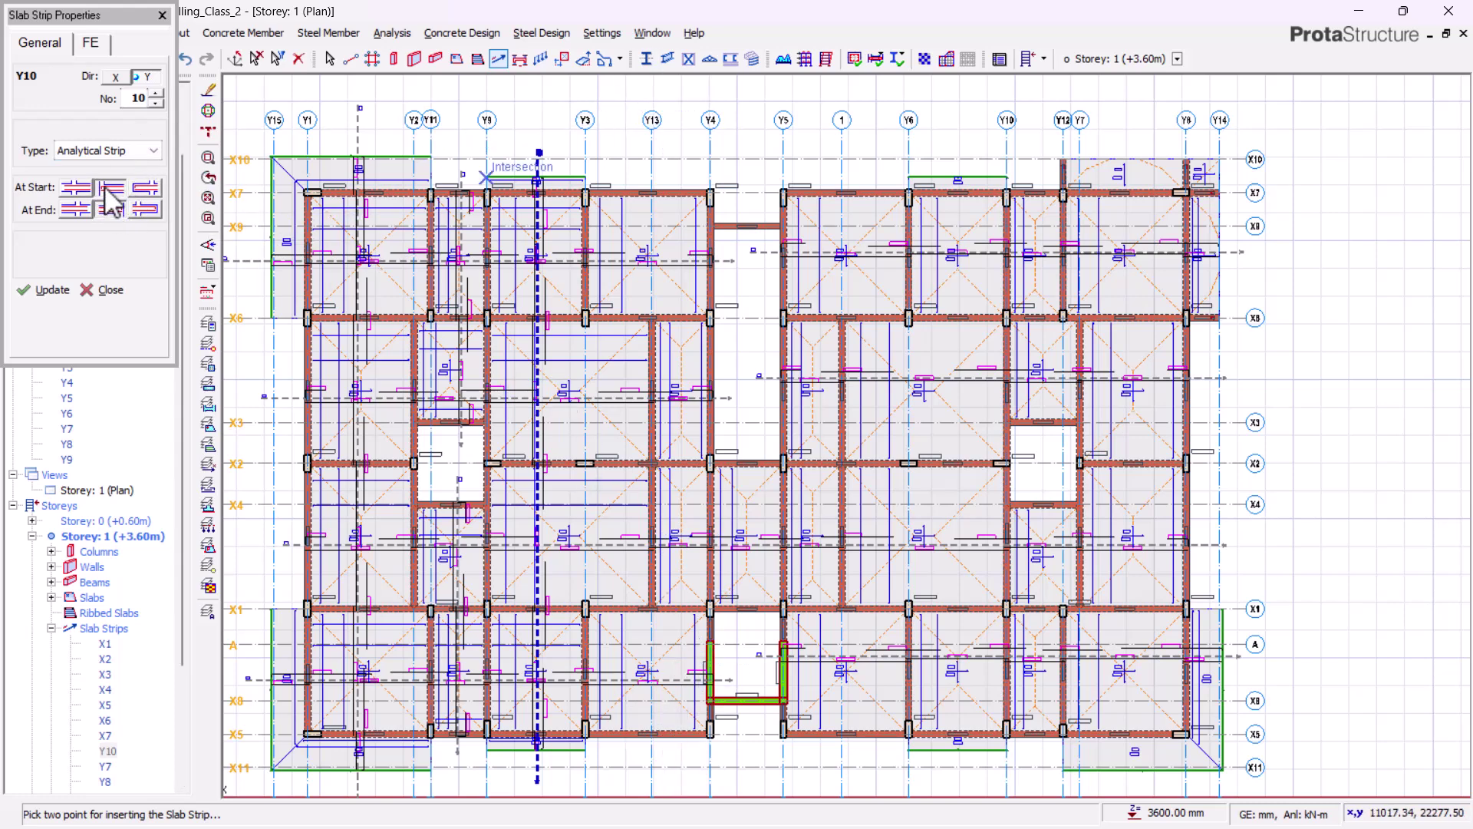
pyautogui.scroll(4, 654, 149)
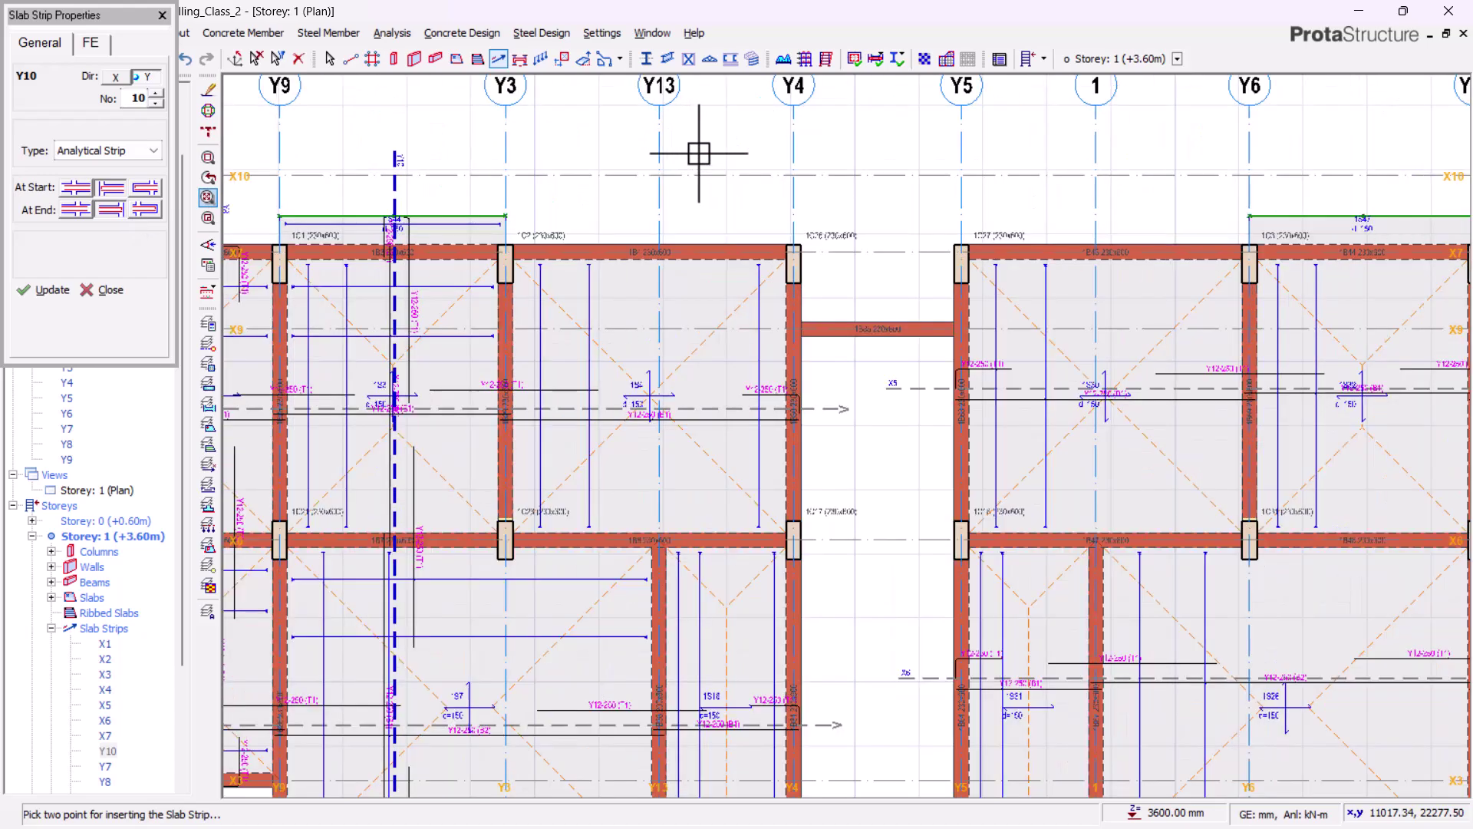
pyautogui.scroll(-4, 748, 169)
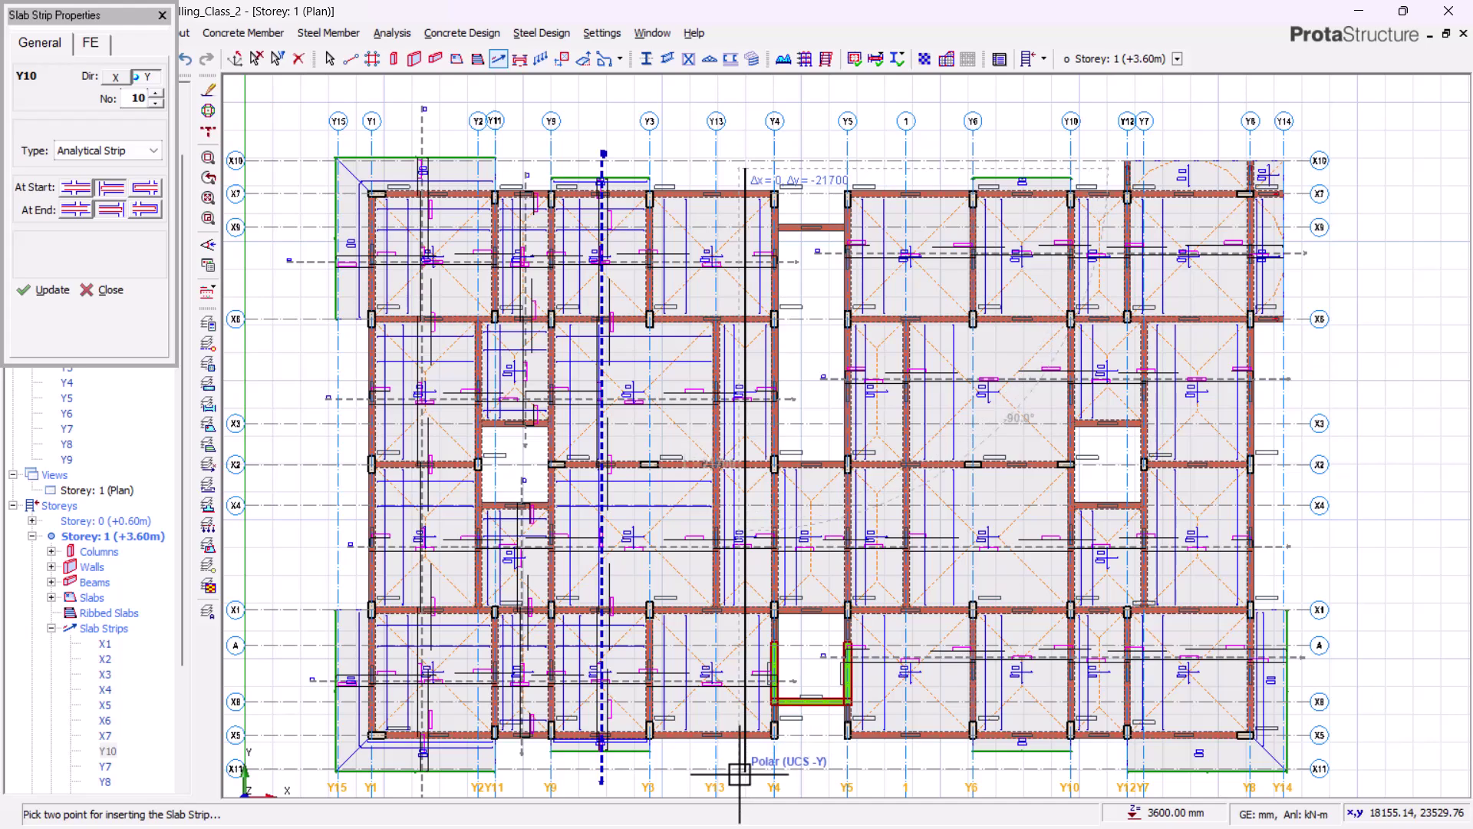
pyautogui.scroll(3, 738, 771)
pyautogui.scroll(3, 729, 773)
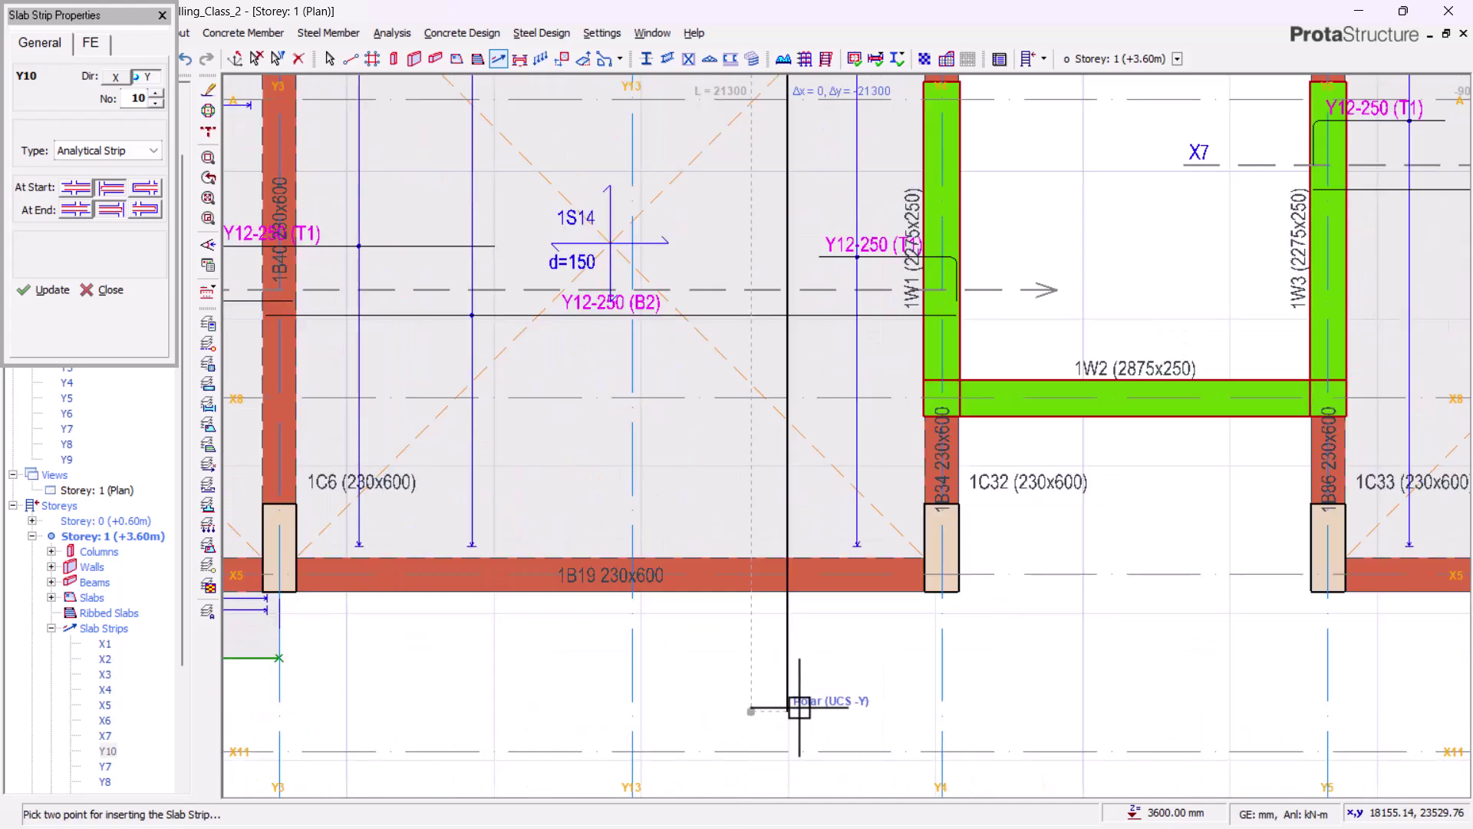
pyautogui.scroll(-6, 526, 578)
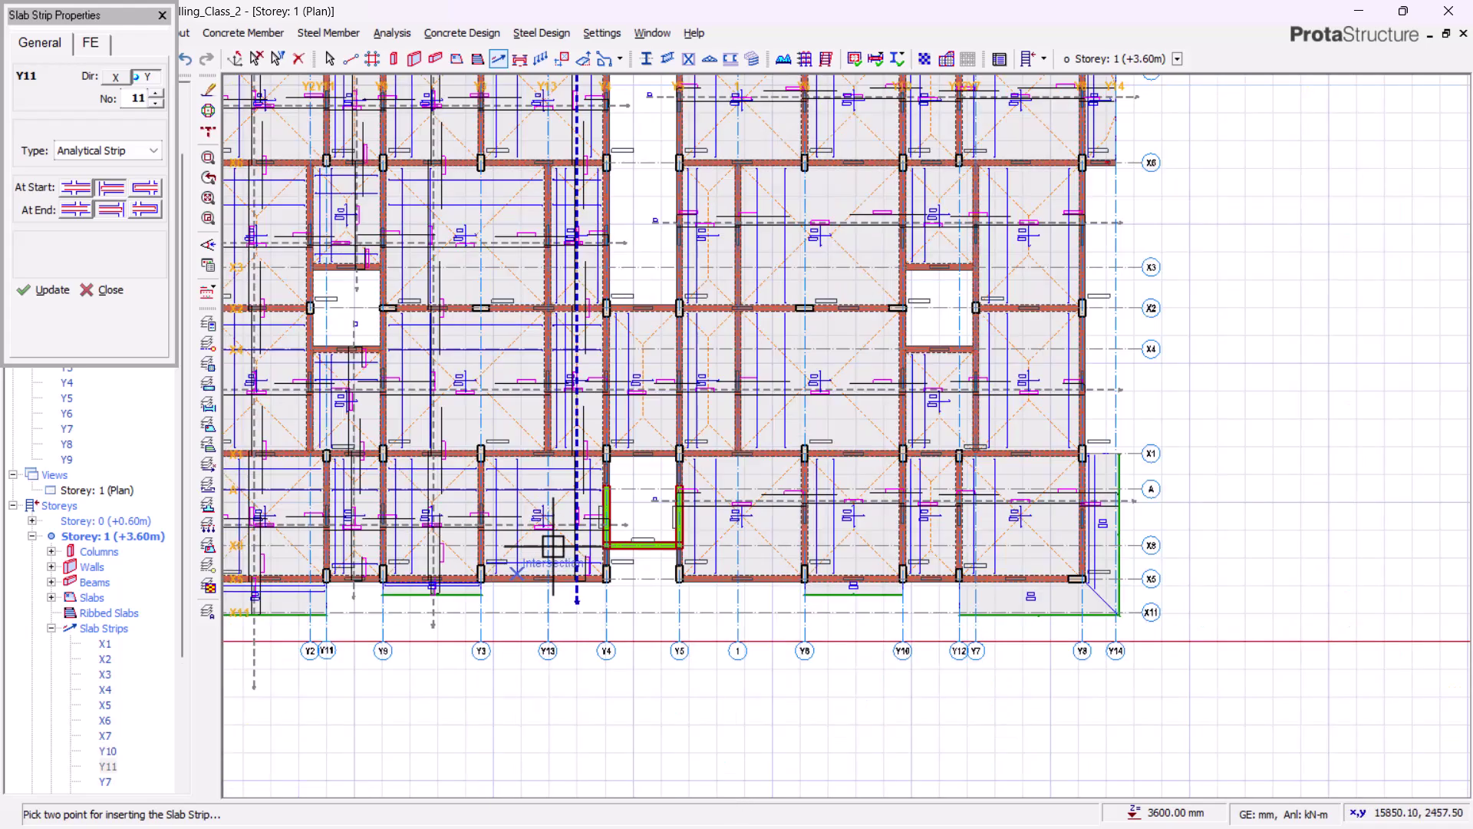
# Insert a Y-direction analytical strip between Y4 and Y5, from the opening above X2 into the opening below X1, with the second condition at both ends
pyautogui.moveTo(623, 349); pyautogui.dragTo(502, 436, button='middle')
pyautogui.scroll(2, 501, 571)
pyautogui.moveTo(497, 572); pyautogui.dragTo(629, 616, button='middle')
pyautogui.scroll(2, 698, 319)
pyautogui.scroll(2, 690, 256)
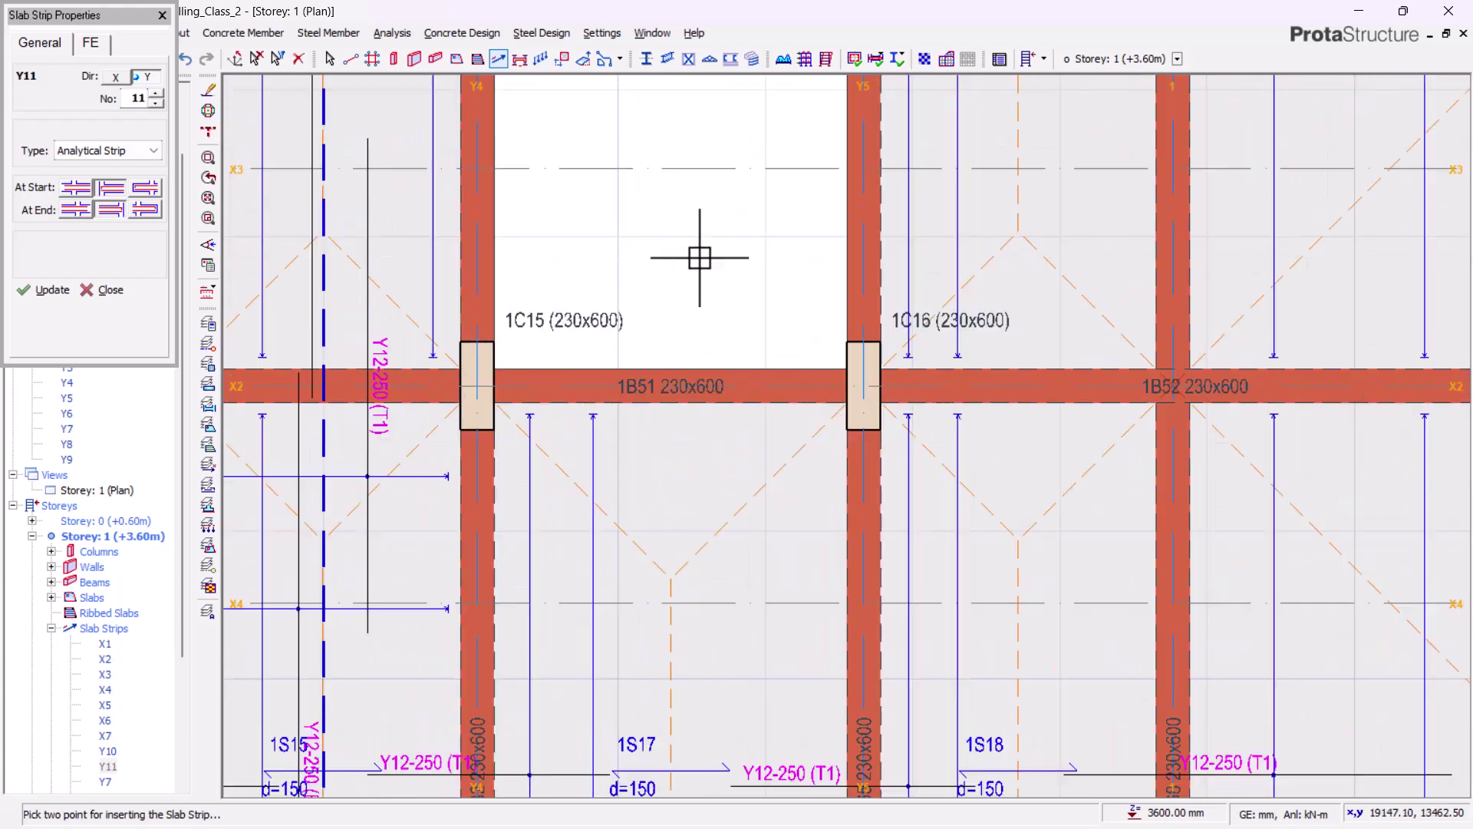
pyautogui.scroll(-6, 691, 436)
pyautogui.scroll(2, 708, 639)
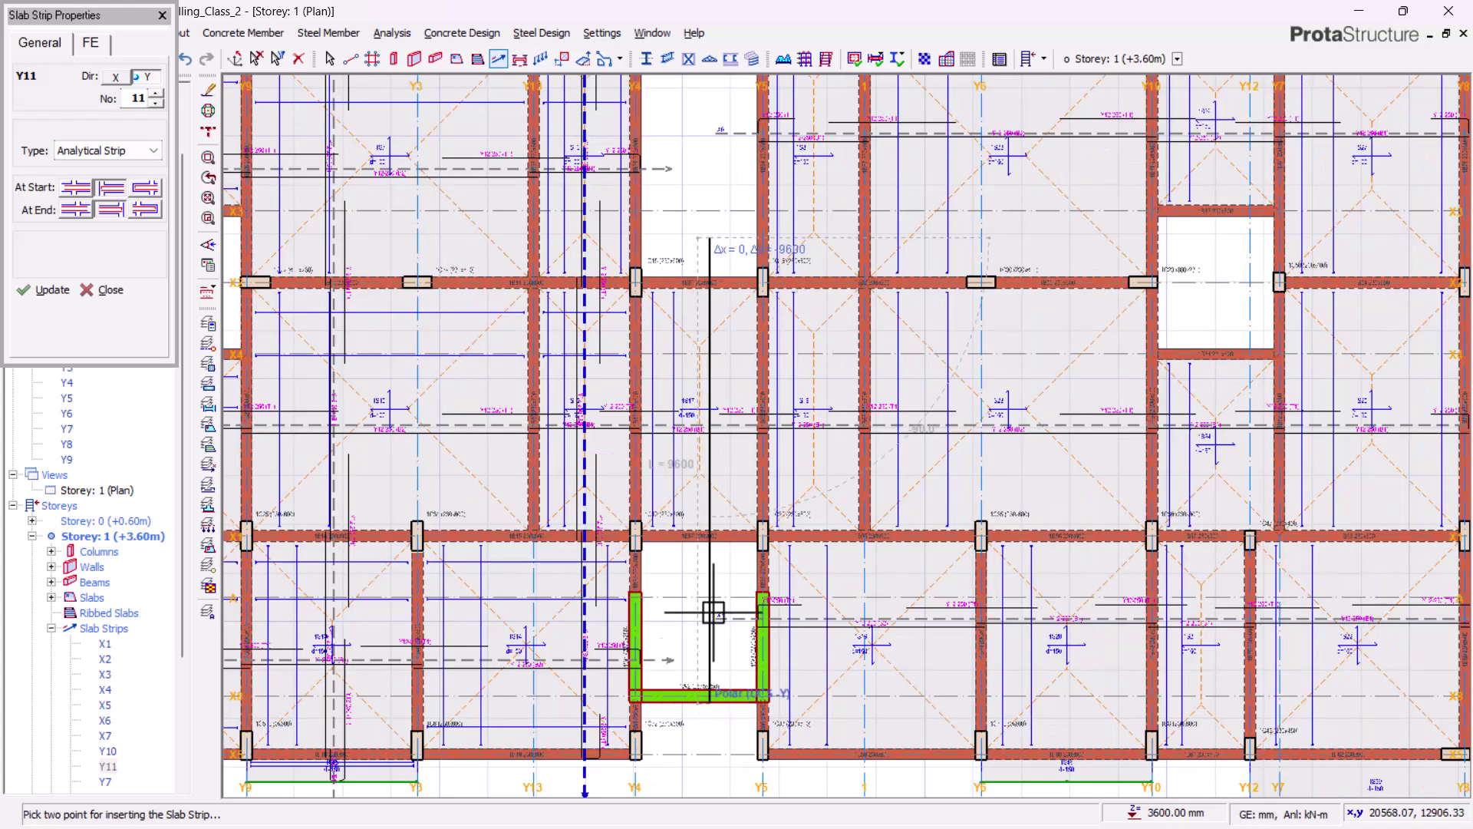
pyautogui.scroll(6, 712, 568)
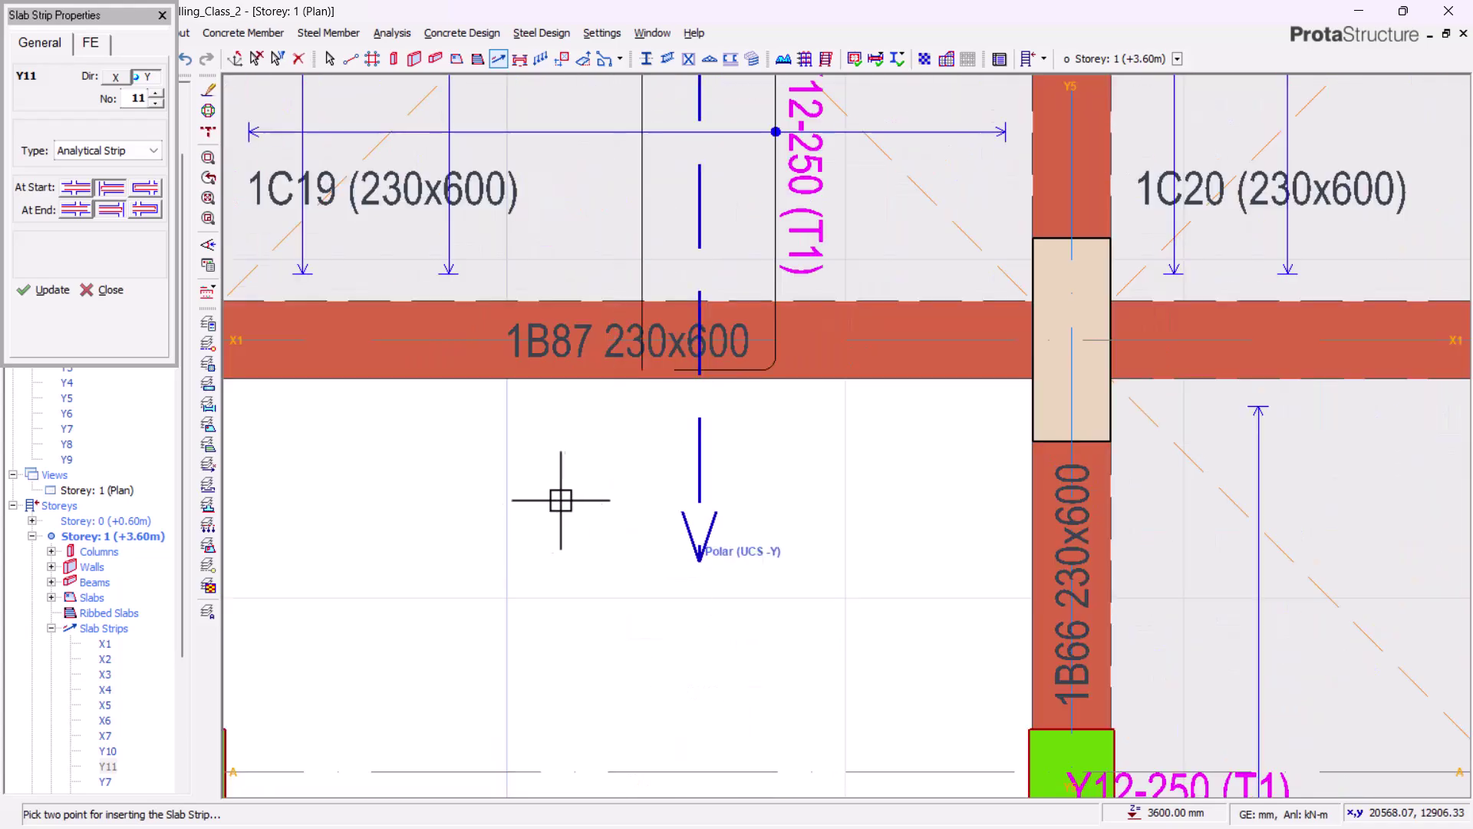
pyautogui.click(484, 536)
# Insert a Y-direction analytical strip about 21 m long between Y5 and 1, from outside X7 to outside X5, with the second condition at both ends
pyautogui.scroll(-6, 509, 450)
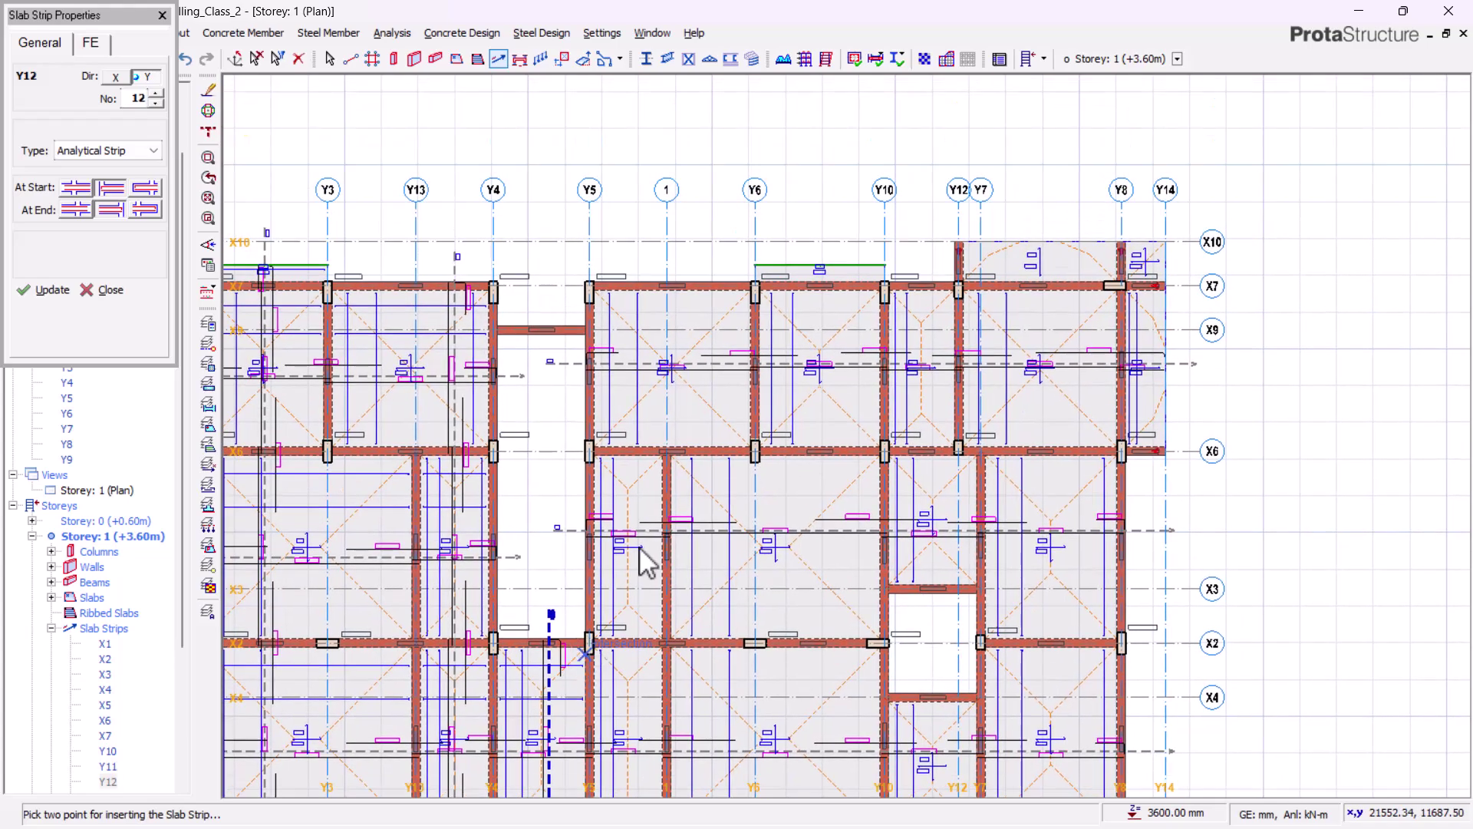
pyautogui.scroll(4, 625, 230)
pyautogui.scroll(-1, 586, 197)
pyautogui.click(558, 194)
pyautogui.scroll(-6, 594, 178)
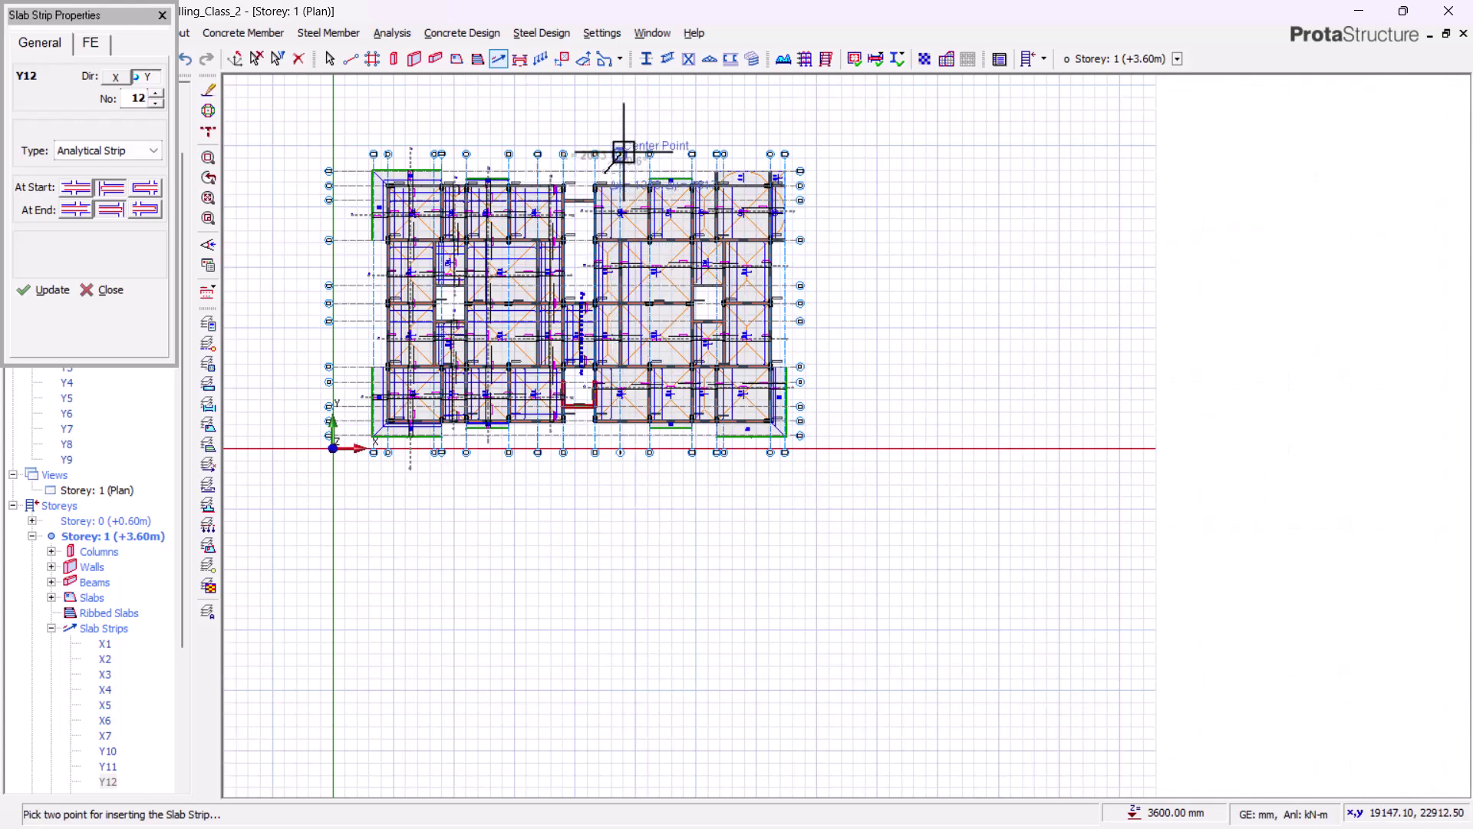
pyautogui.scroll(4, 629, 499)
pyautogui.scroll(-1, 571, 530)
pyautogui.scroll(5, 583, 662)
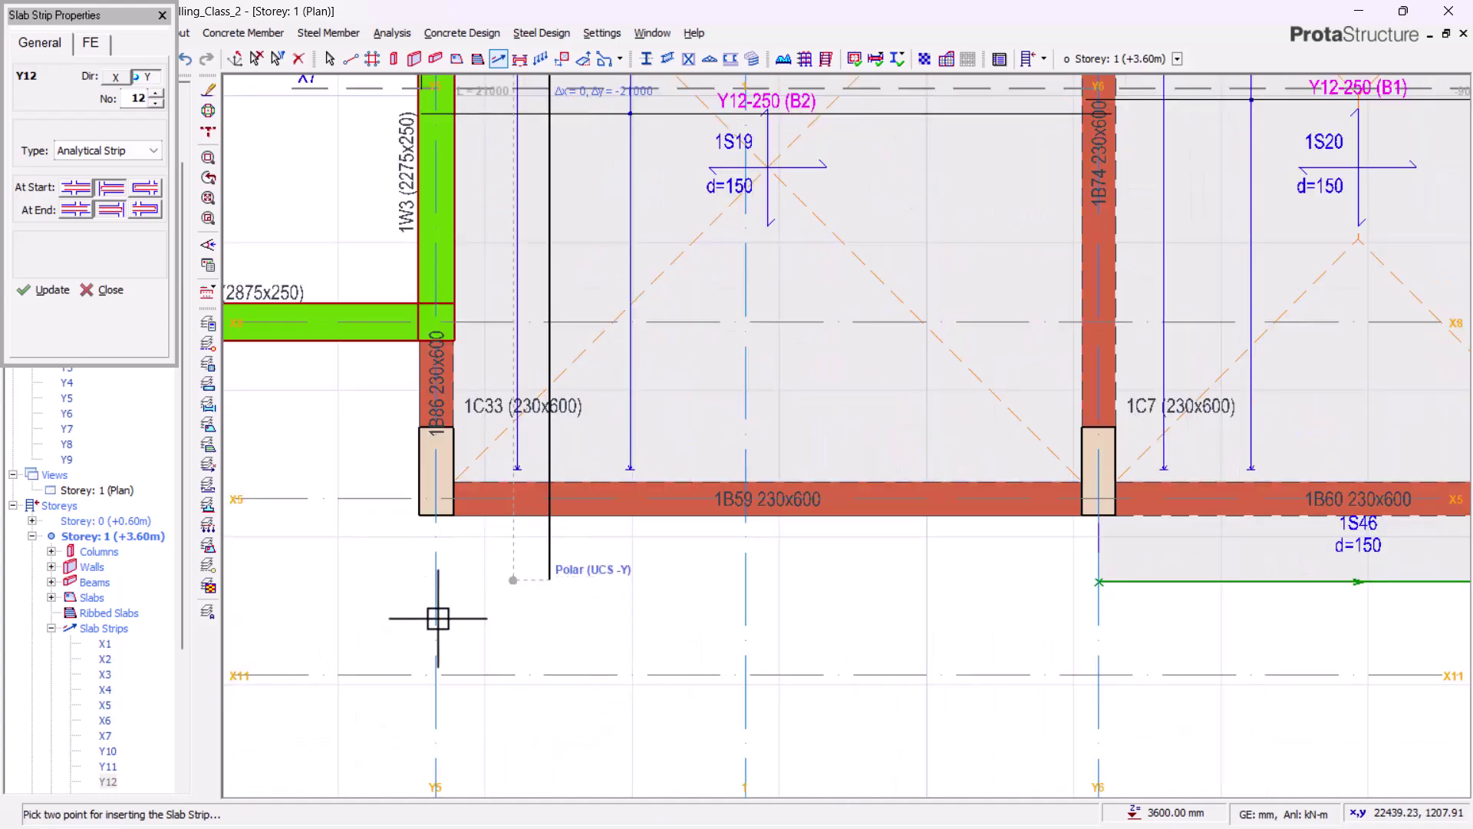
pyautogui.click(452, 618)
# Insert a Y-direction analytical strip between Y6 and Y10, from outside the X7 cantilever slab to past X11, using the third condition at both ends
pyautogui.scroll(-5, 476, 609)
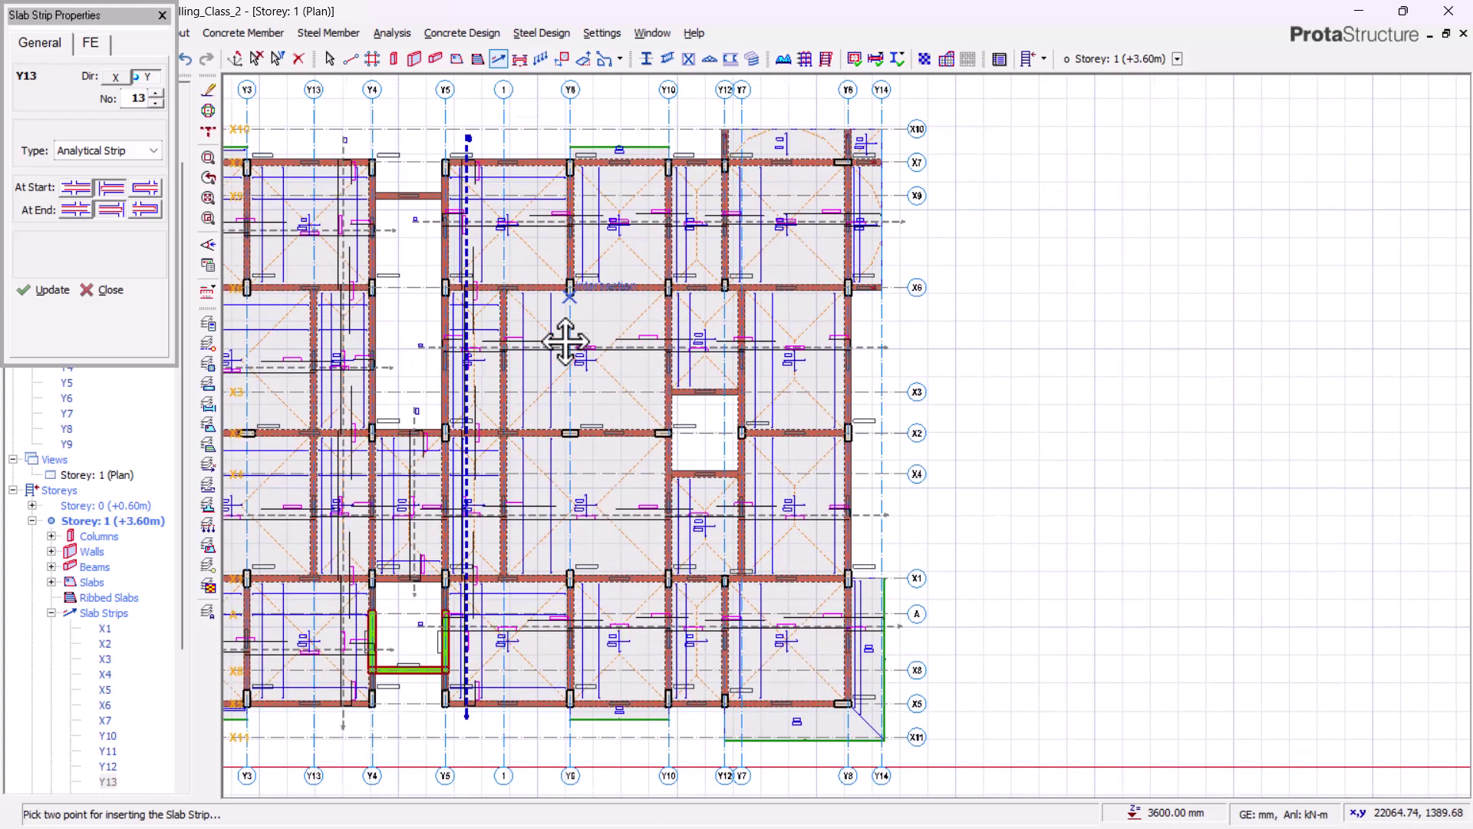
pyautogui.scroll(3, 589, 224)
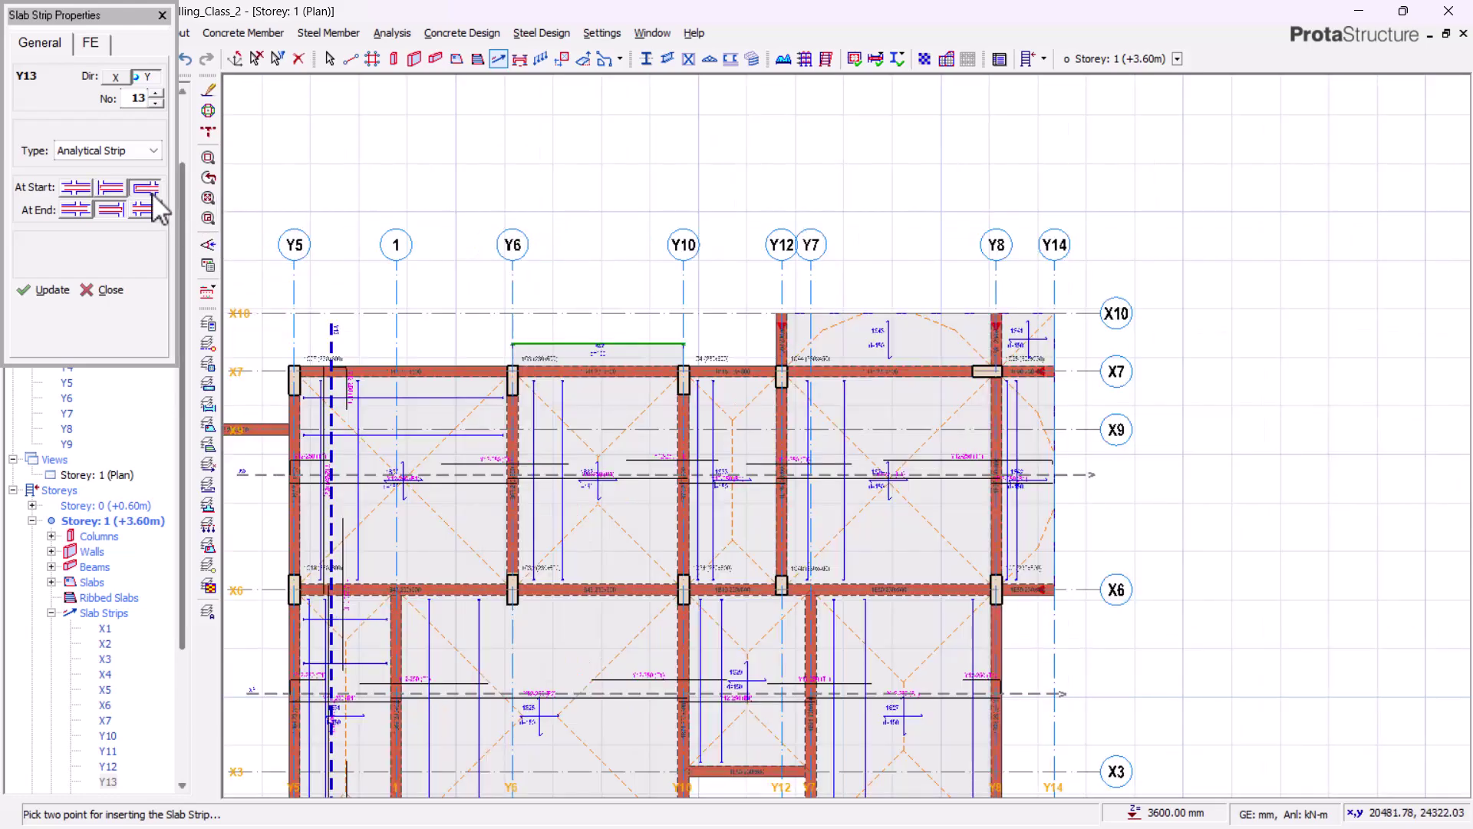
pyautogui.scroll(4, 605, 223)
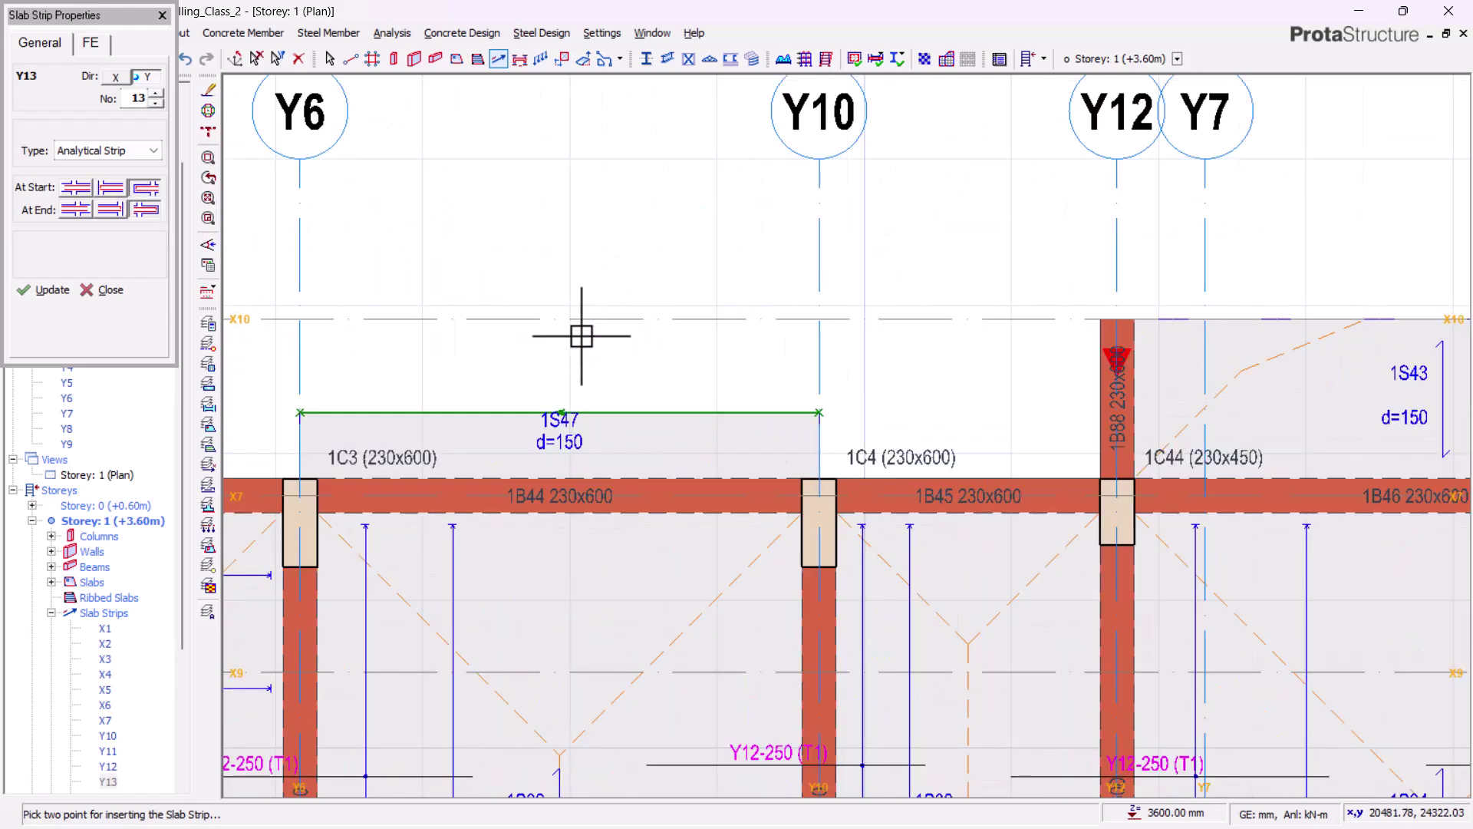
pyautogui.scroll(-6, 641, 165)
pyautogui.scroll(4, 632, 546)
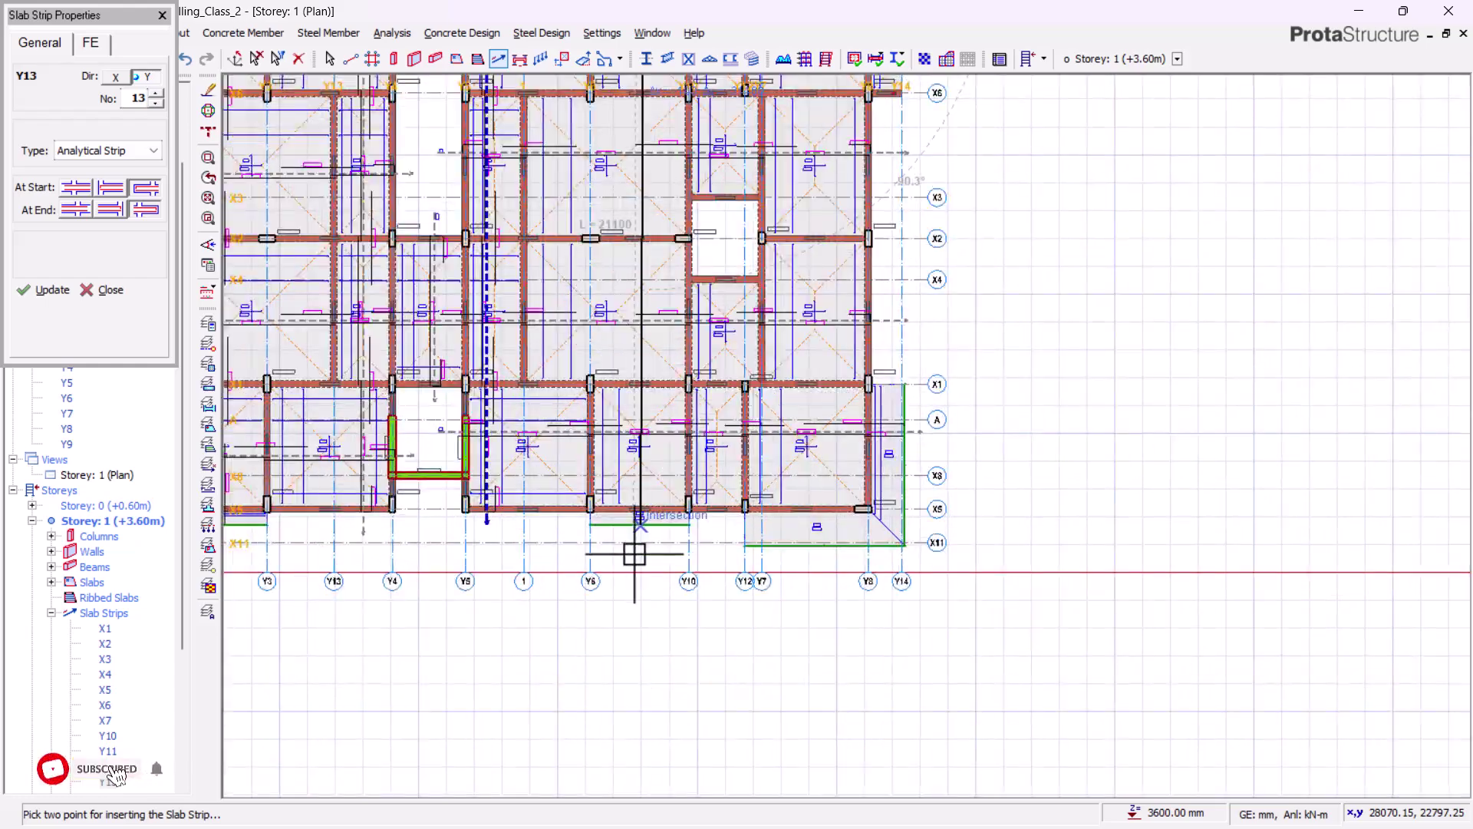
pyautogui.scroll(1, 631, 557)
pyautogui.click(664, 557)
# Insert a Y-direction analytical strip about 10 m long between Y10 and Y12, from outside X7 into the opening below X3, using the second condition at both ends
pyautogui.scroll(-3, 551, 587)
pyautogui.moveTo(720, 261); pyautogui.dragTo(676, 479, button='middle')
pyautogui.scroll(2, 625, 215)
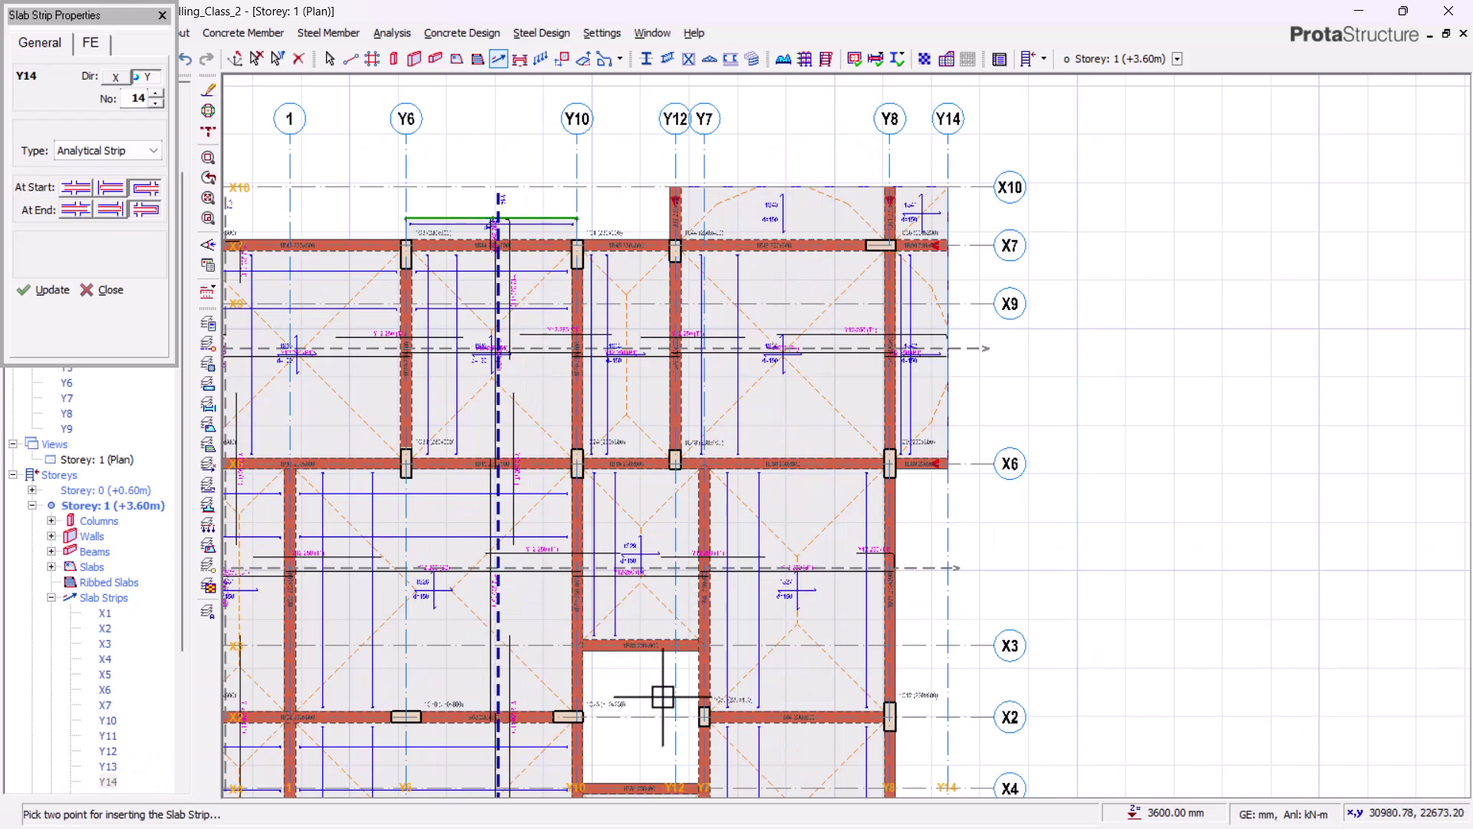
pyautogui.moveTo(660, 693); pyautogui.dragTo(660, 669, button='middle')
pyautogui.click(119, 193)
pyautogui.click(114, 213)
pyautogui.scroll(1, 568, 188)
pyautogui.scroll(1, 655, 183)
pyautogui.click(666, 168)
pyautogui.scroll(-2, 670, 169)
pyautogui.scroll(2, 692, 658)
pyautogui.scroll(2, 693, 656)
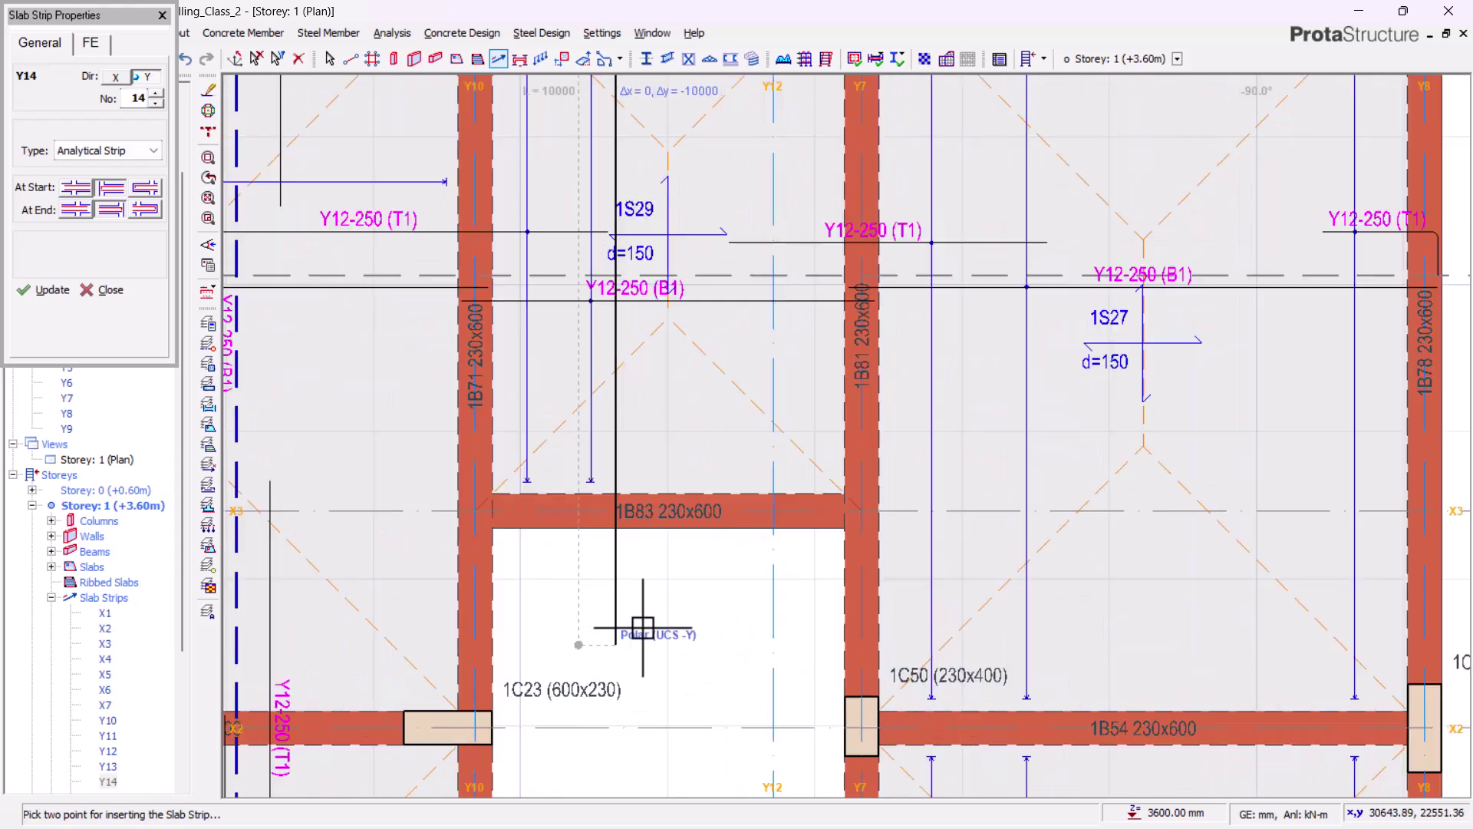
pyautogui.click(617, 378)
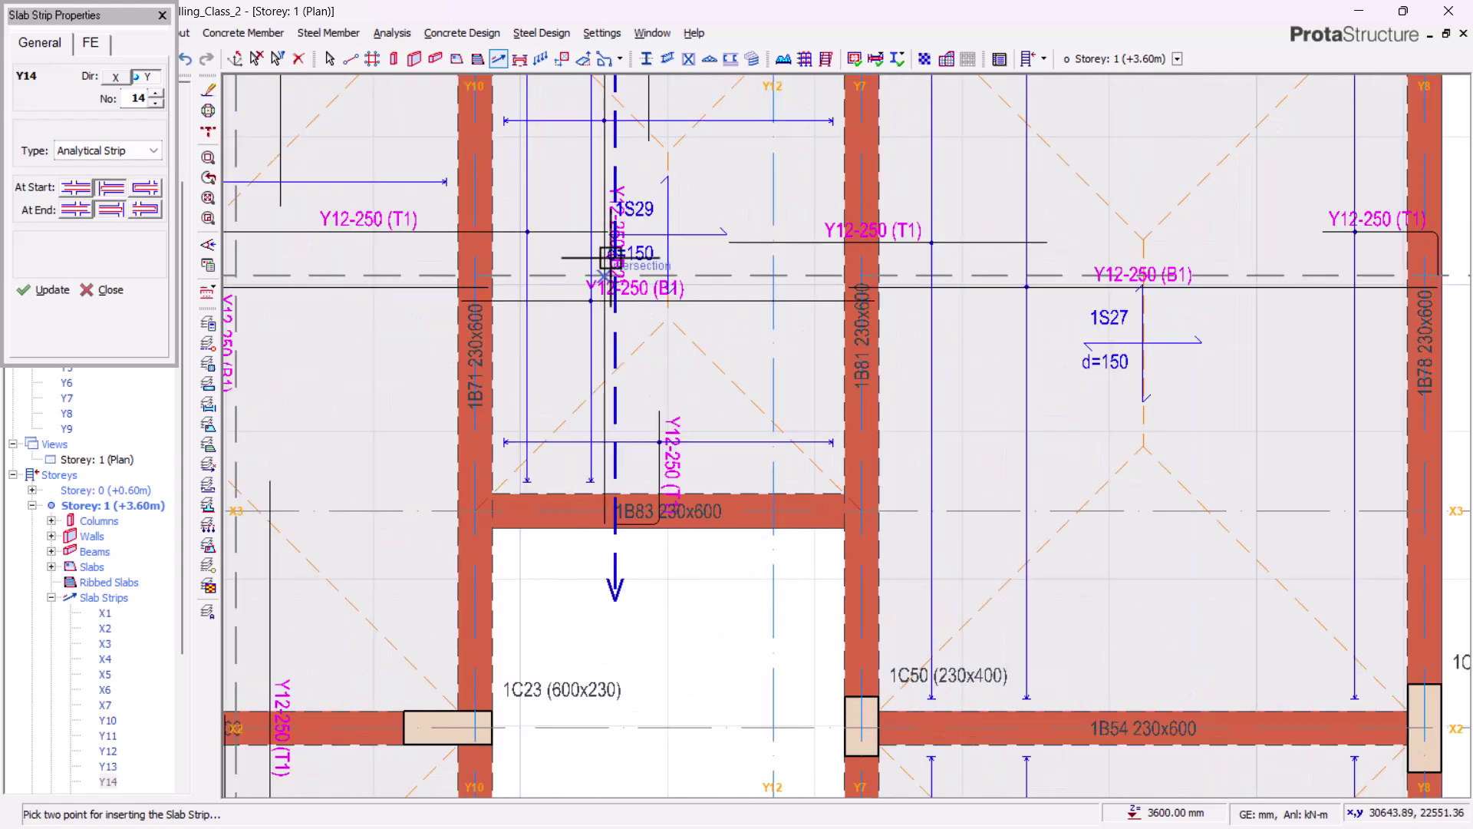
# Insert a Y-direction analytical strip between Y10 and Y12, from the opening between X2 and X4 to outside X5, with the second condition at both ends
pyautogui.scroll(-3, 609, 247)
pyautogui.moveTo(644, 536); pyautogui.dragTo(644, 311, button='middle')
pyautogui.scroll(2, 639, 288)
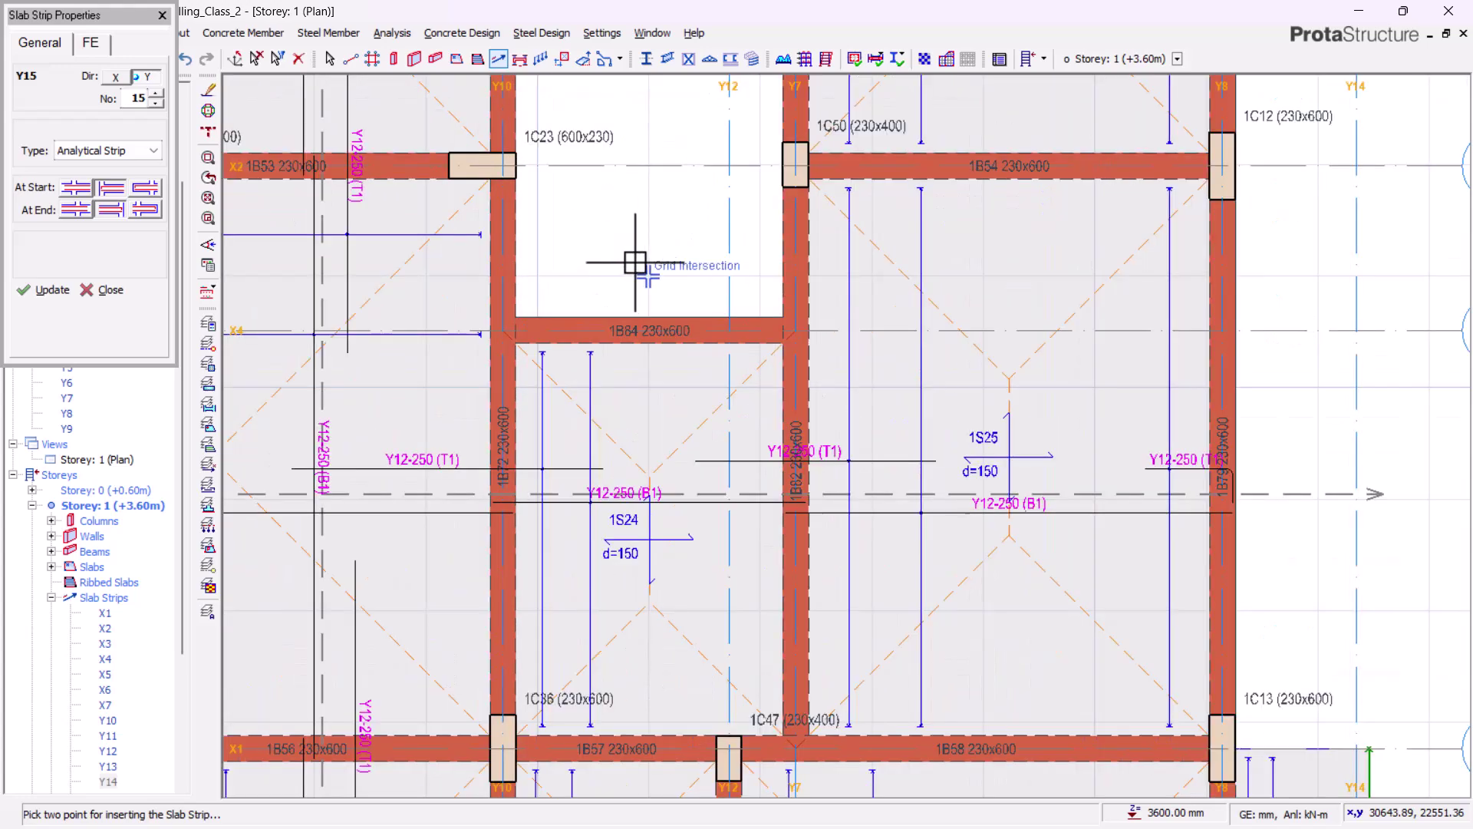
pyautogui.scroll(-5, 625, 192)
pyautogui.scroll(2, 642, 451)
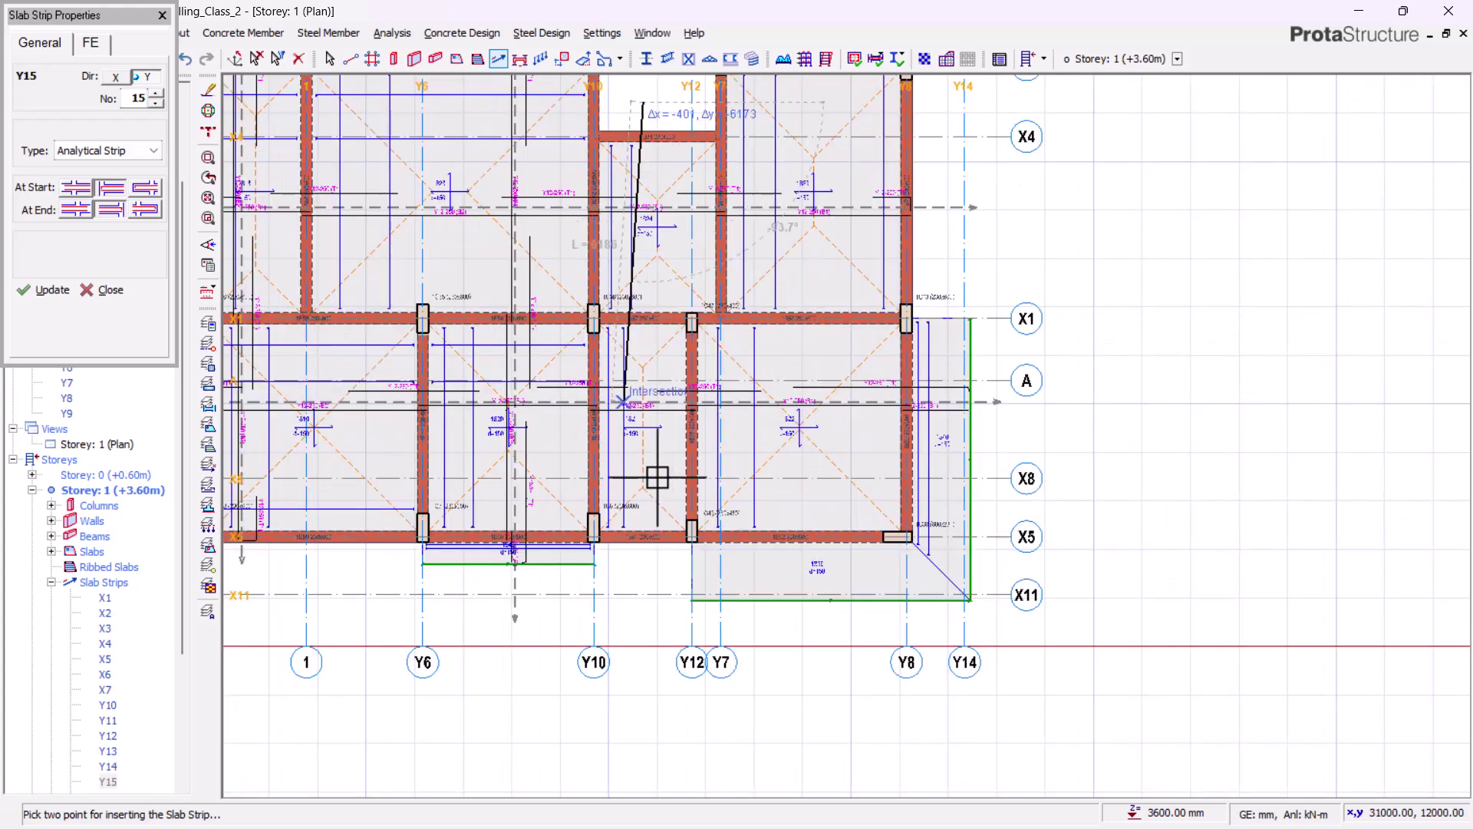
pyautogui.scroll(1, 632, 613)
pyautogui.click(654, 677)
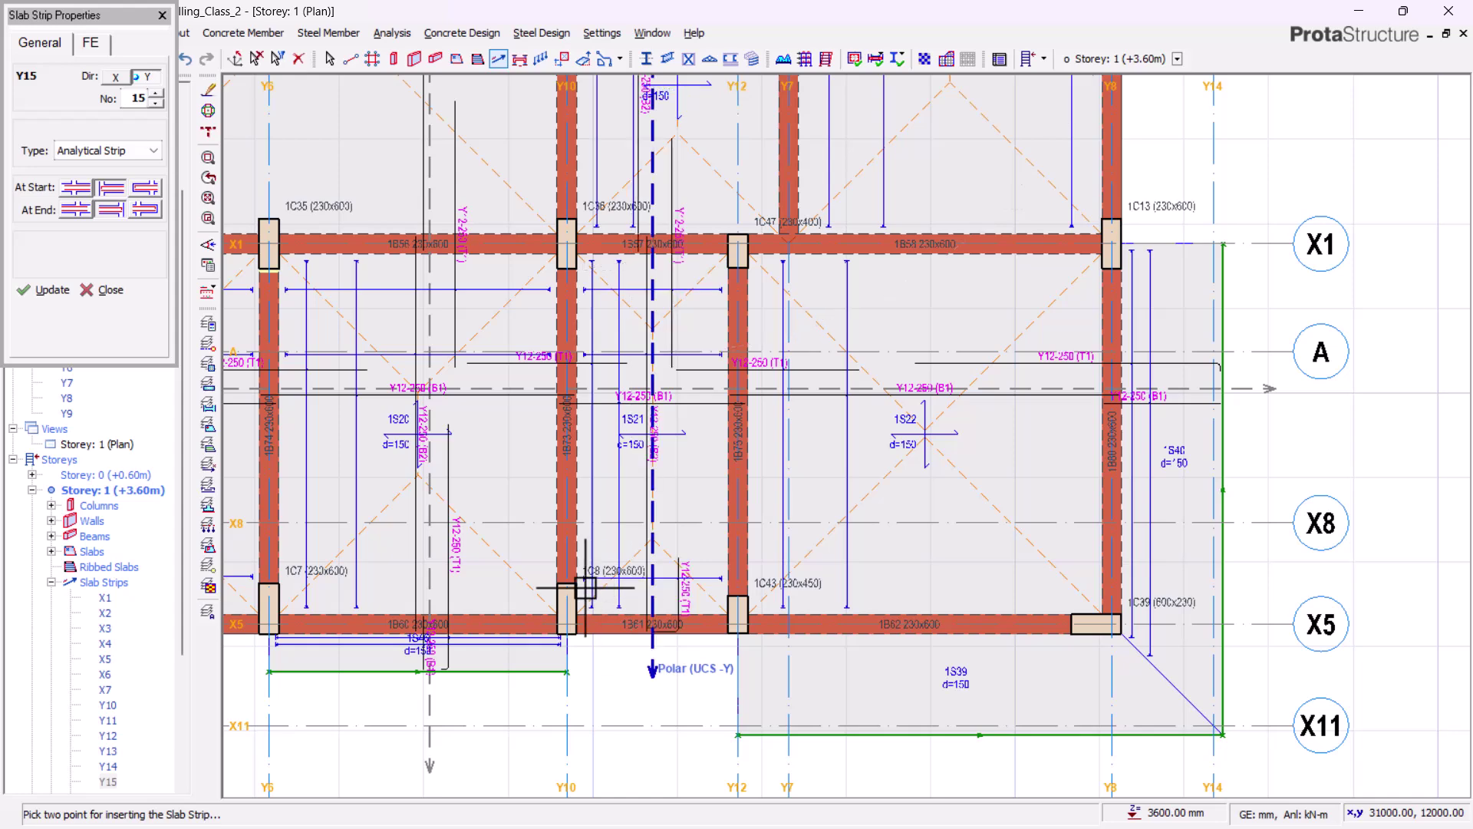
# Insert a Y-direction analytical strip about 23.9 m long between Y7 and Y8, from past X10 to past X11, using the third condition at both ends
pyautogui.scroll(-4, 583, 588)
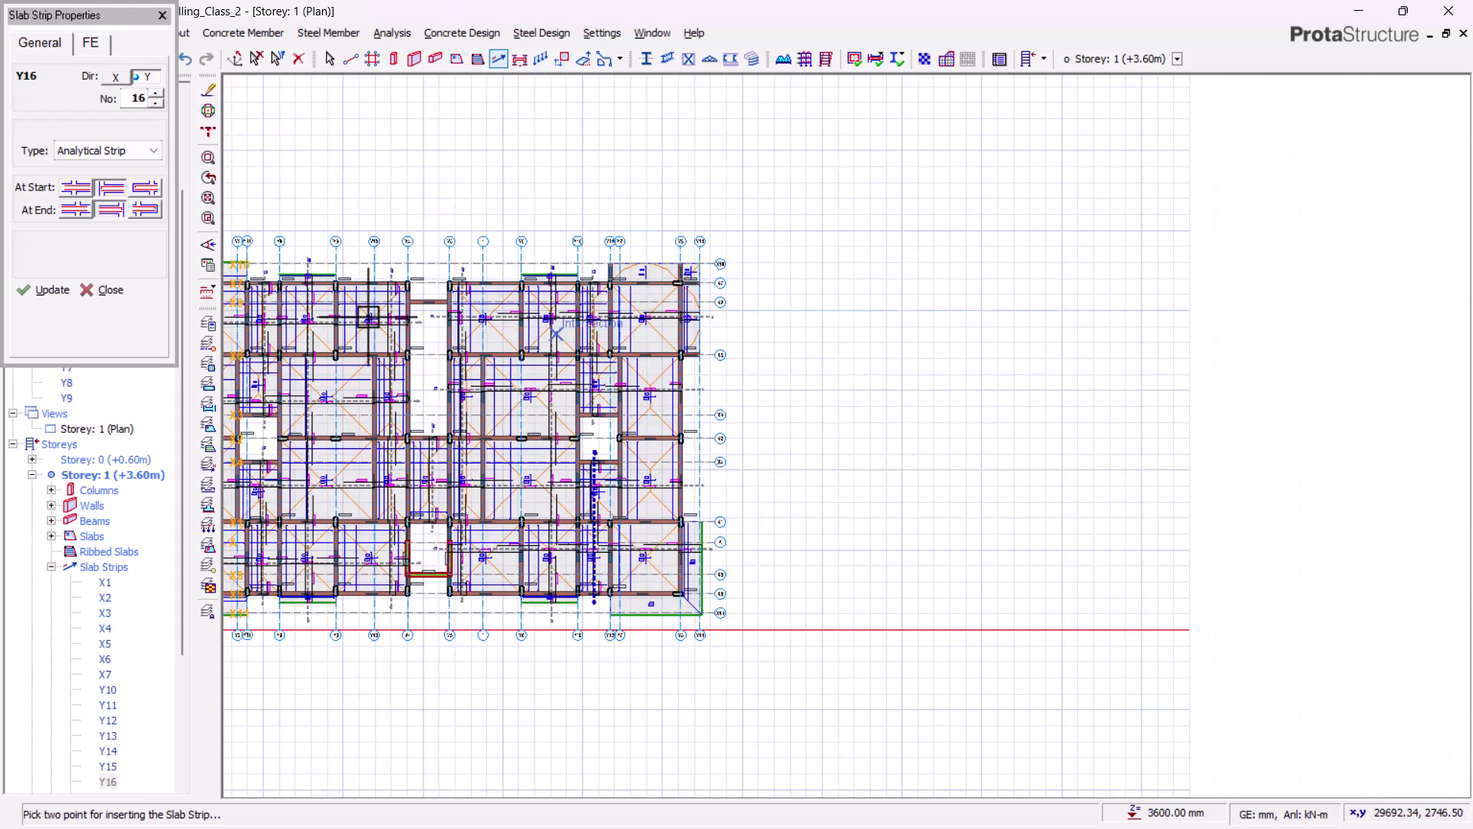
pyautogui.click(146, 193)
pyautogui.click(146, 209)
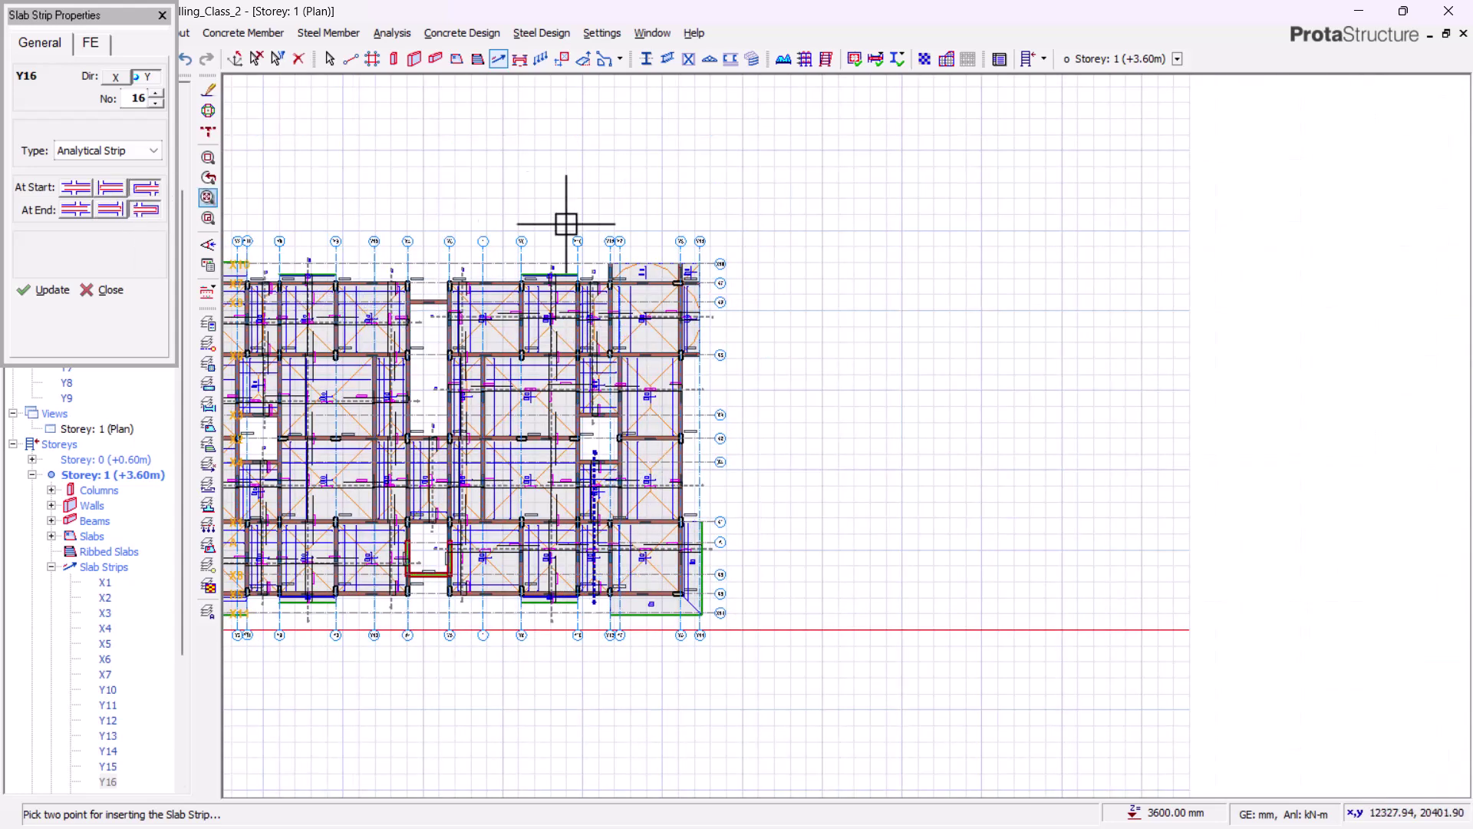
pyautogui.scroll(3, 526, 224)
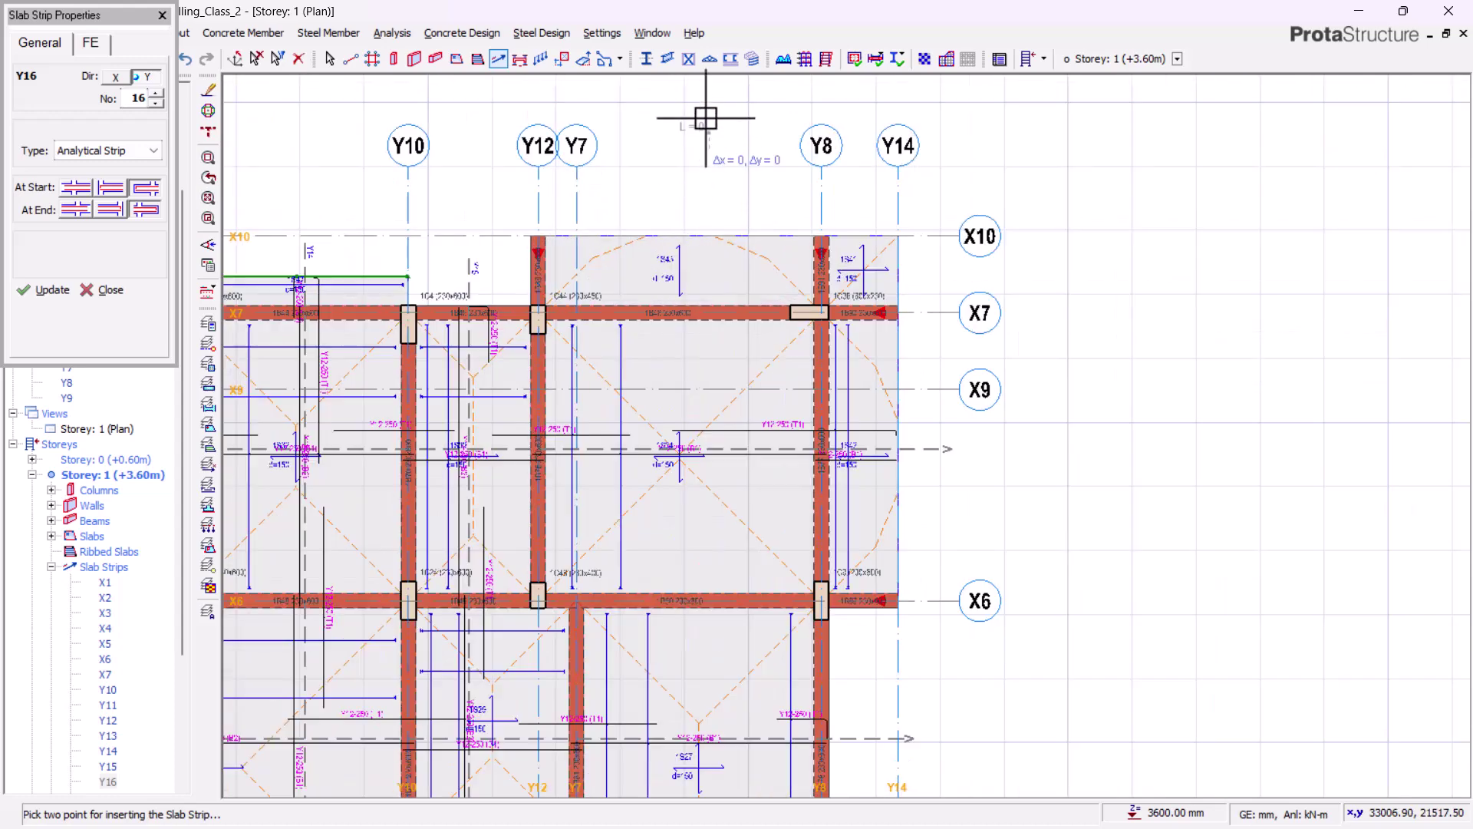
pyautogui.scroll(-4, 701, 122)
pyautogui.click(707, 132)
pyautogui.scroll(5, 701, 585)
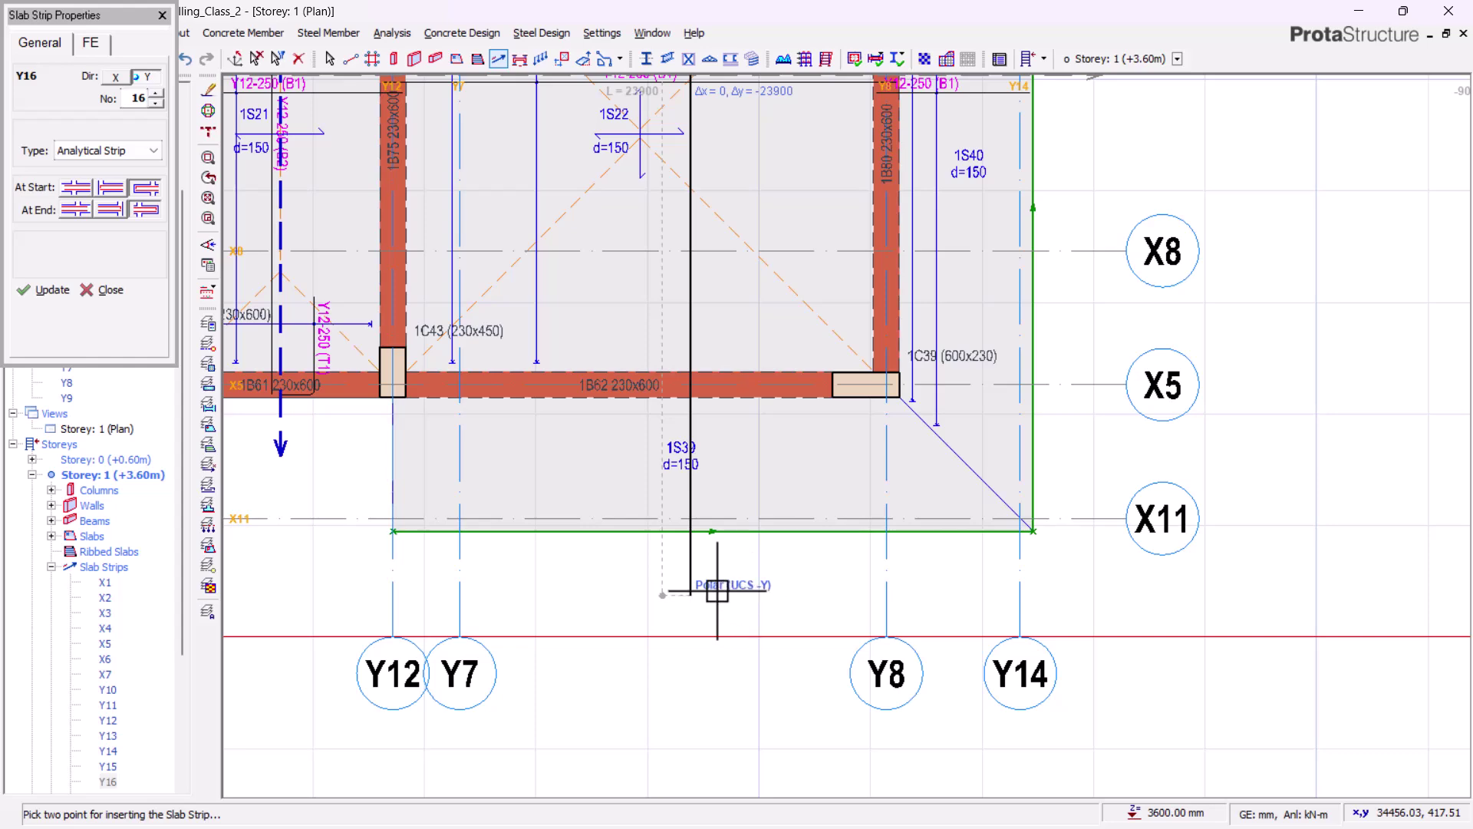
pyautogui.click(718, 591)
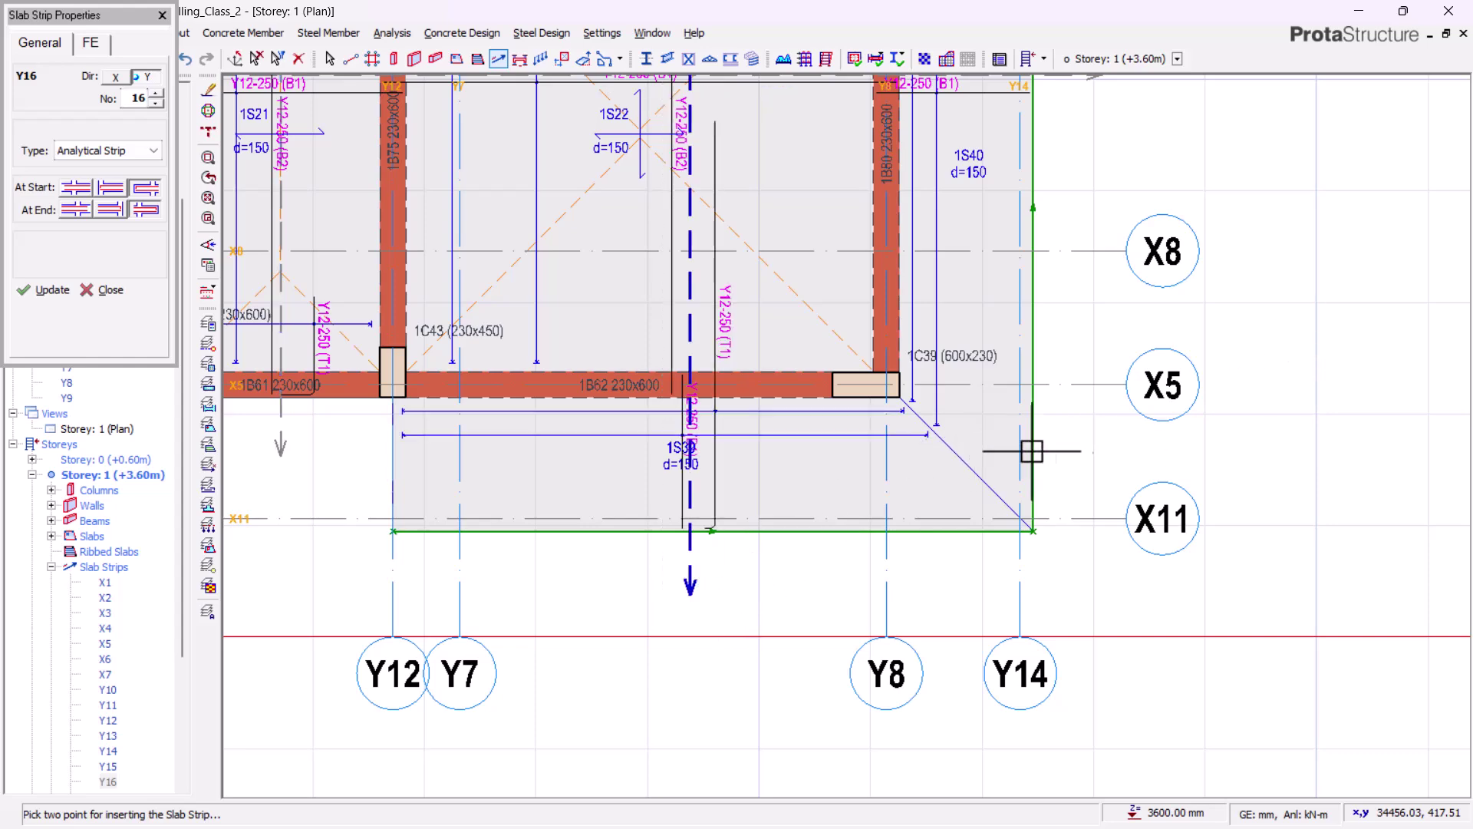
# Check the strip coverage over the whole Storey 1 plan and close the slab strip properties to finish inserting strips
pyautogui.scroll(-3, 1026, 491)
pyautogui.scroll(-5, 844, 460)
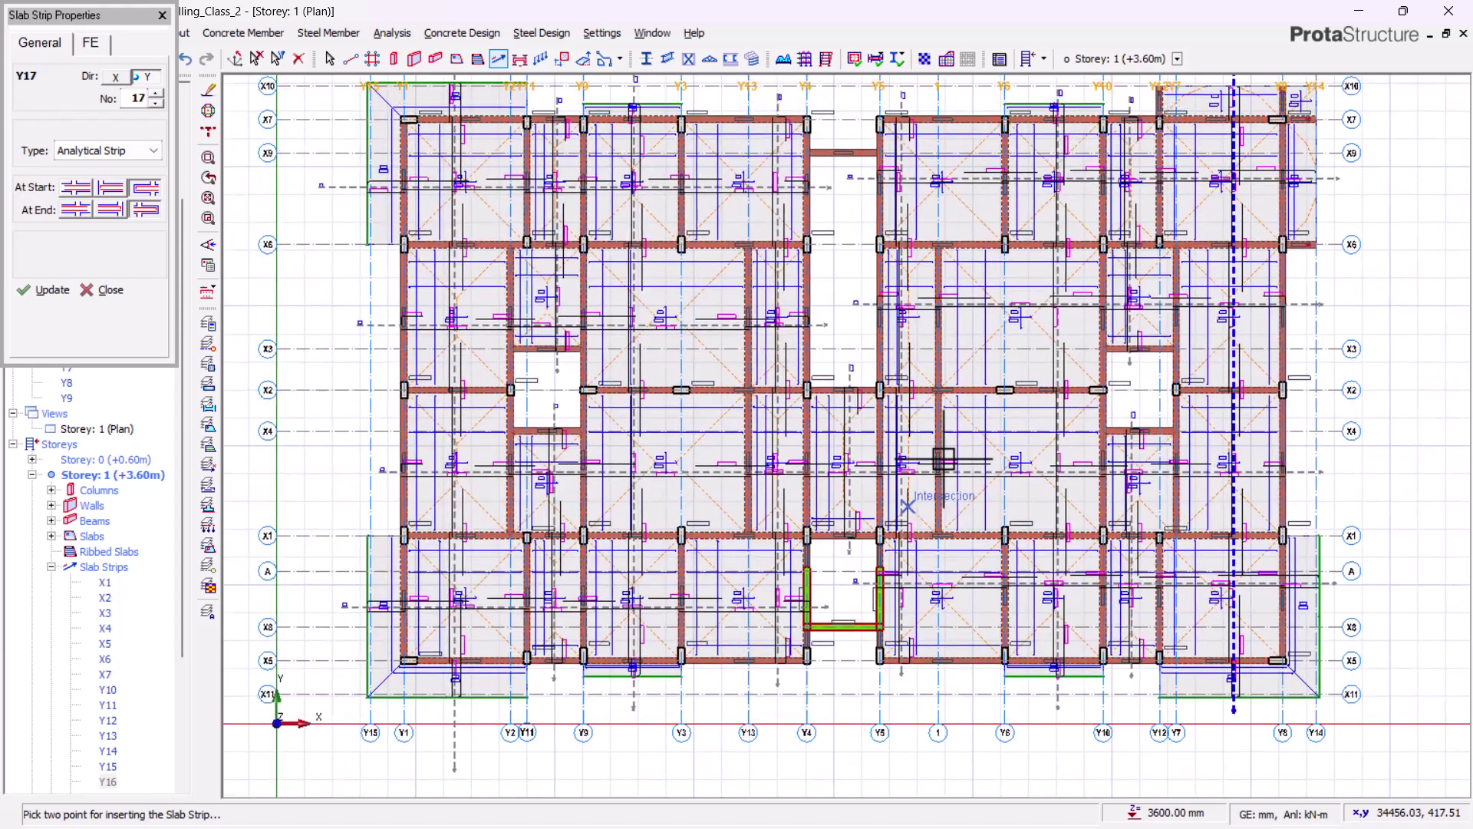
pyautogui.scroll(-2, 940, 474)
pyautogui.moveTo(948, 475); pyautogui.dragTo(855, 422, button='middle')
pyautogui.moveTo(884, 317); pyautogui.dragTo(806, 337, button='middle')
pyautogui.moveTo(769, 439); pyautogui.dragTo(798, 410, button='middle')
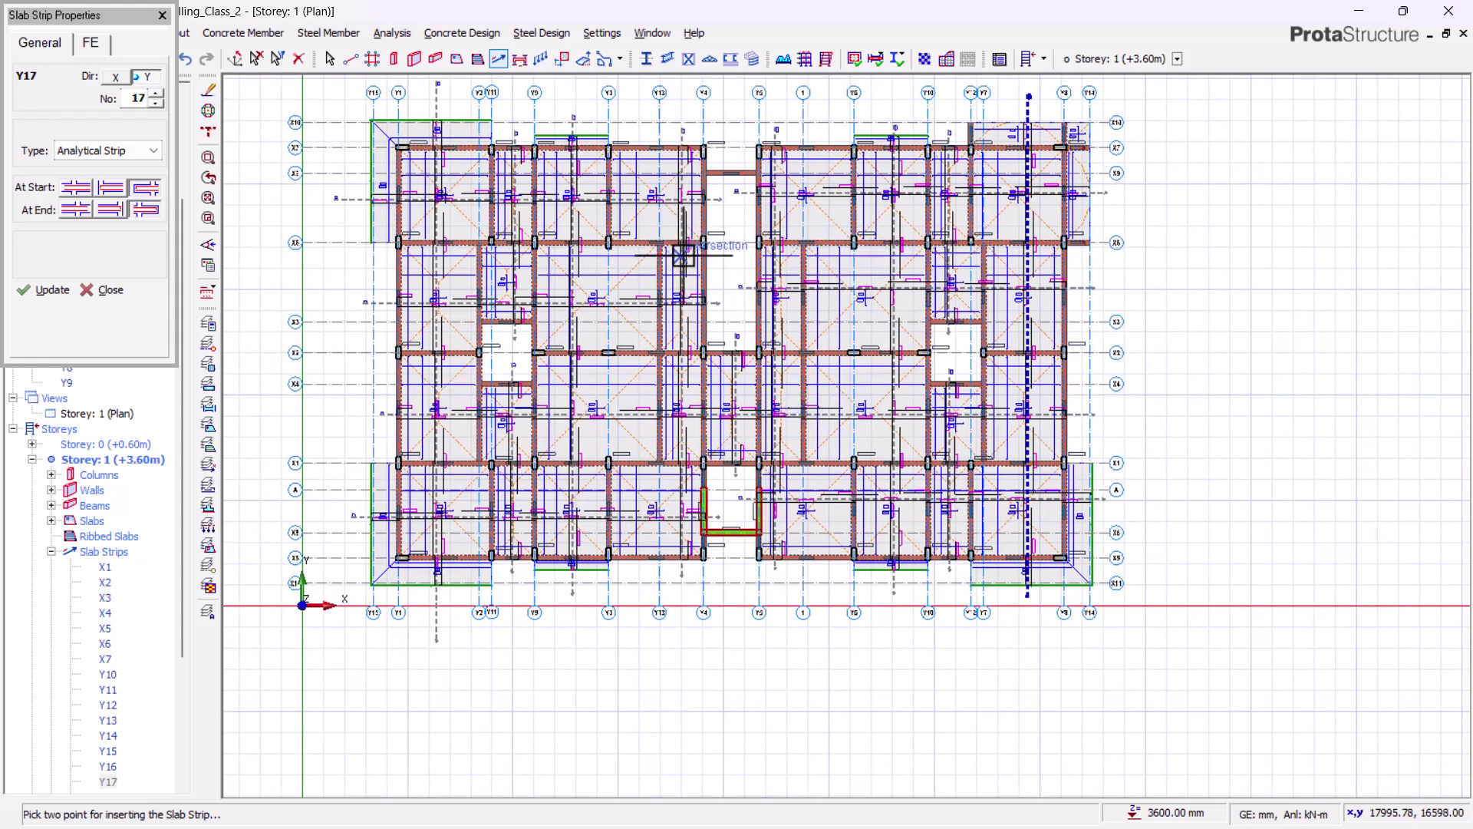
pyautogui.click(108, 297)
# Examine the inserted slab strips and their reinforcement around grids X10 to X6 on the Storey 1 plan
pyautogui.scroll(3, 493, 115)
pyautogui.moveTo(761, 242); pyautogui.dragTo(766, 457, button='middle')
pyautogui.scroll(2, 509, 257)
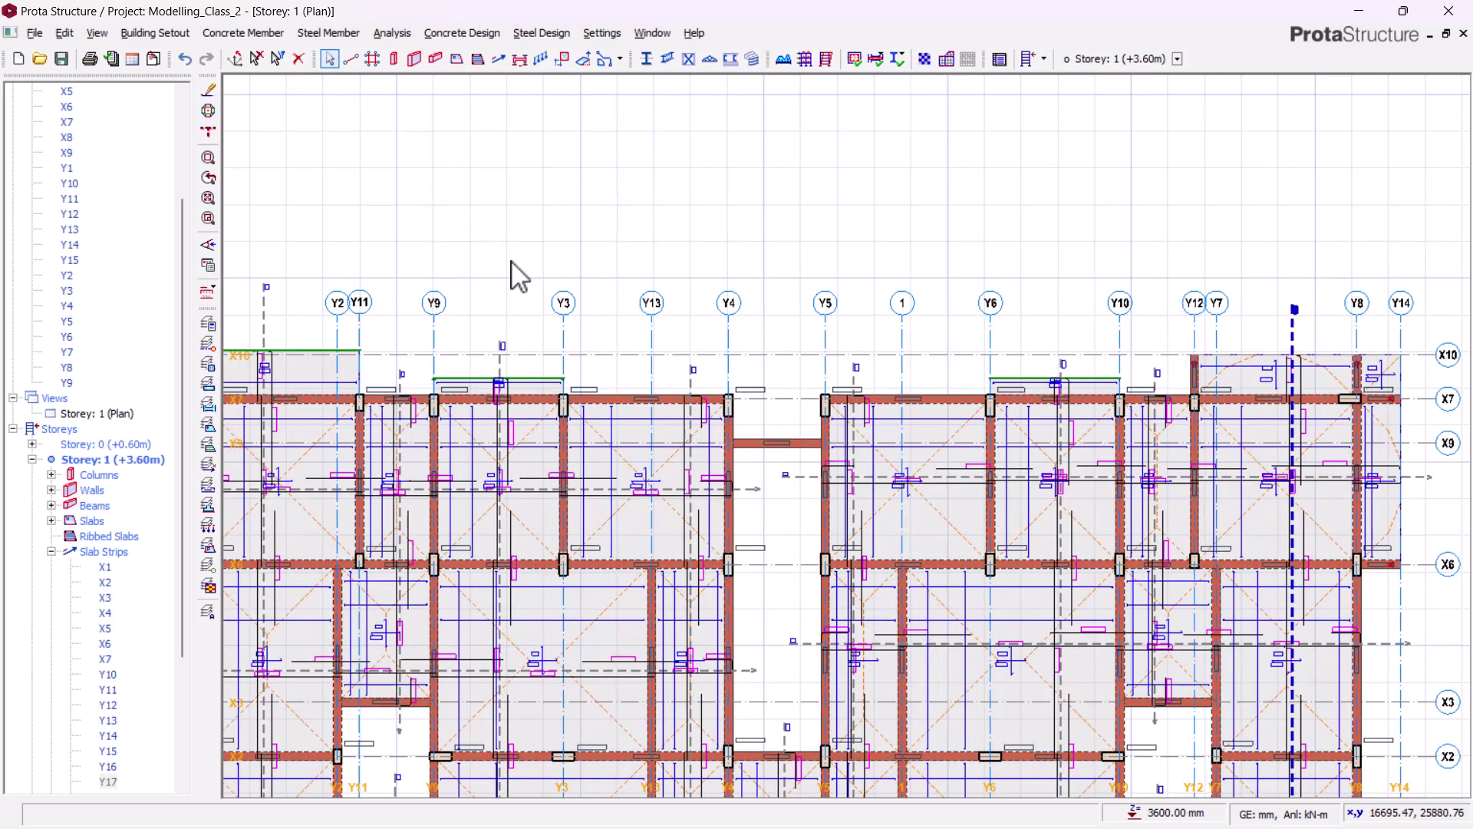
pyautogui.moveTo(648, 209); pyautogui.dragTo(1099, 189, button='middle')
pyautogui.scroll(2, 672, 321)
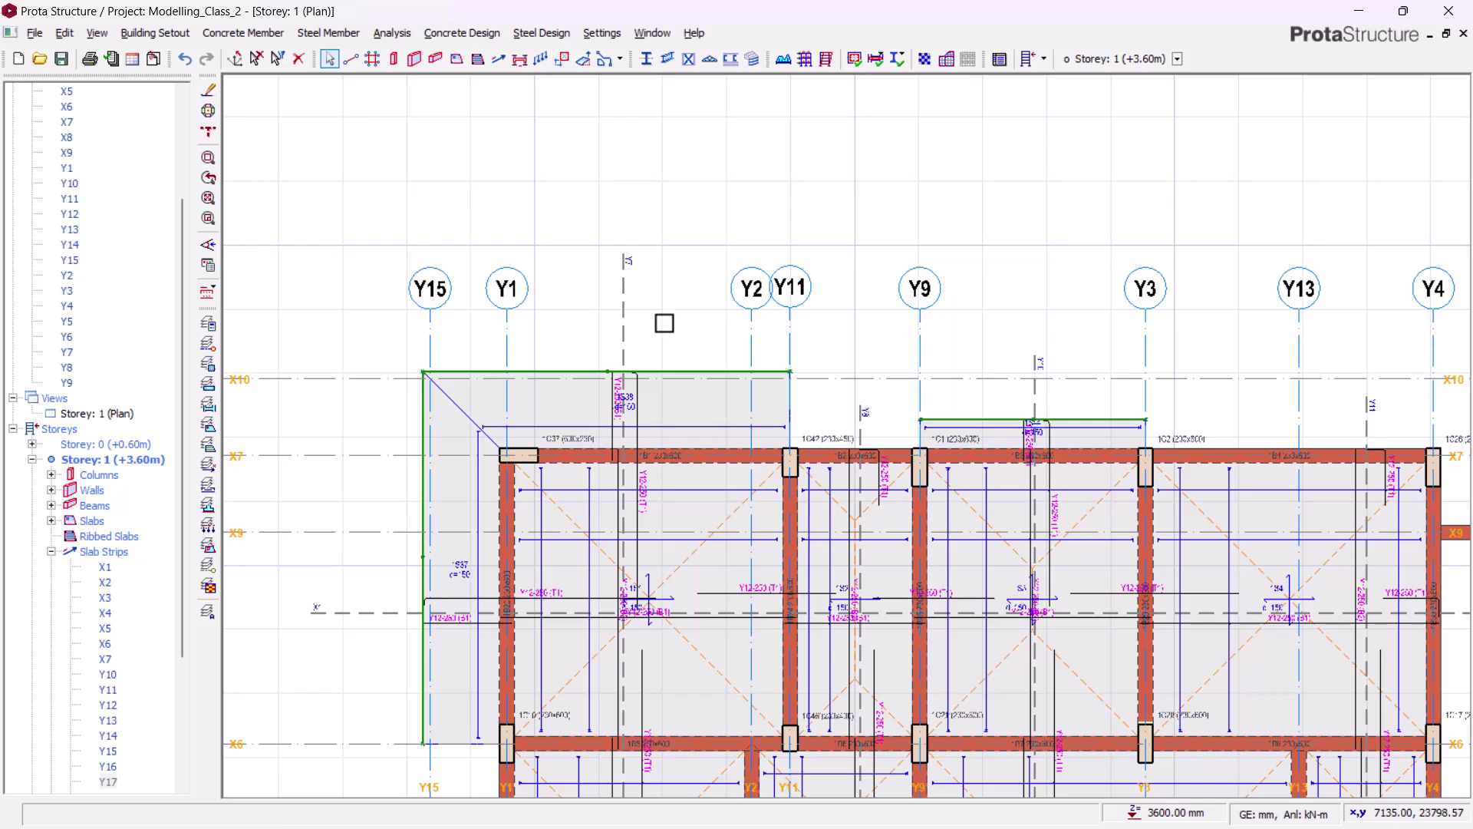
pyautogui.scroll(-4, 554, 162)
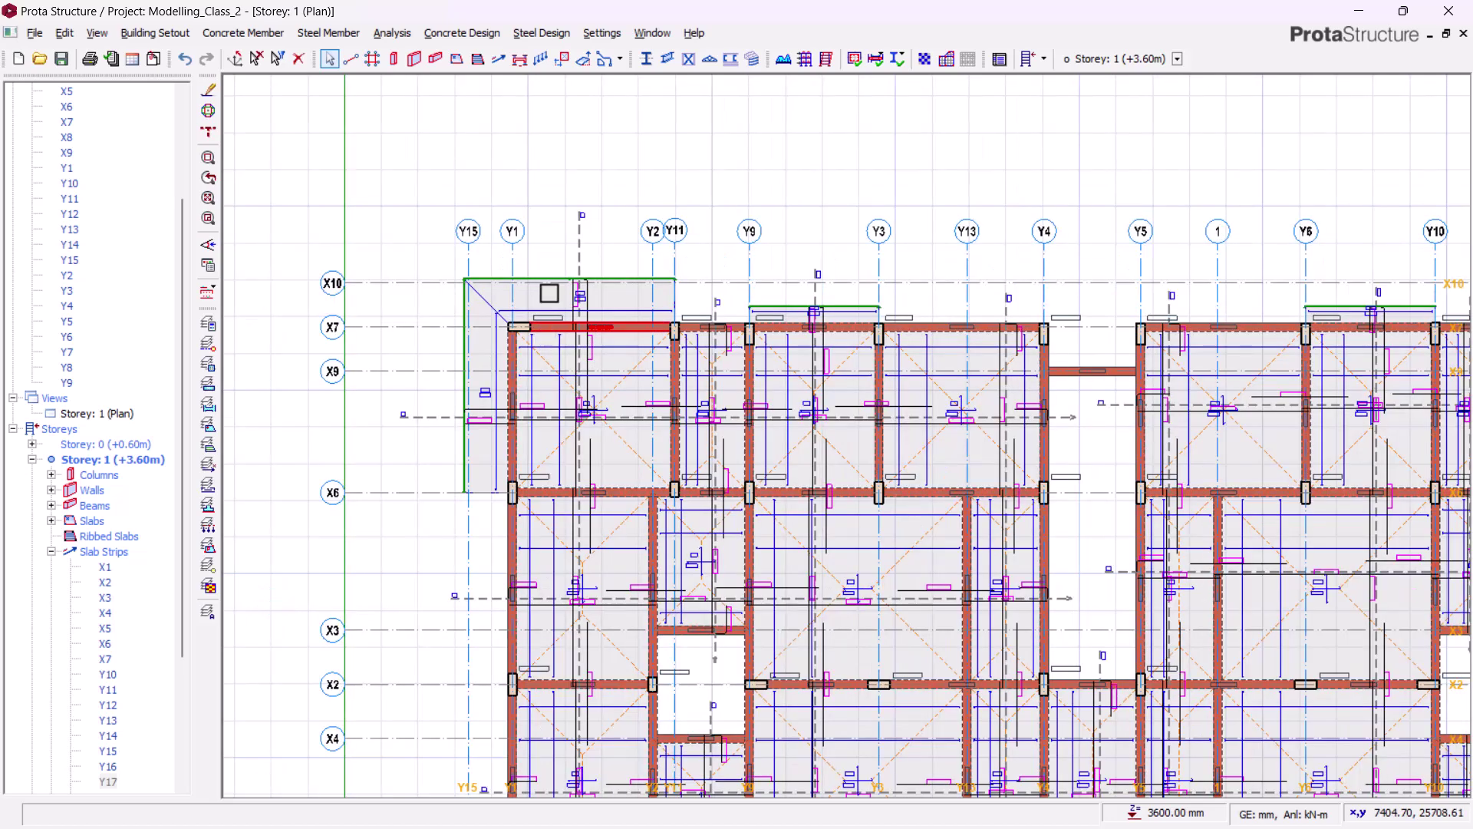
pyautogui.moveTo(669, 169); pyautogui.dragTo(642, 223, button='middle')
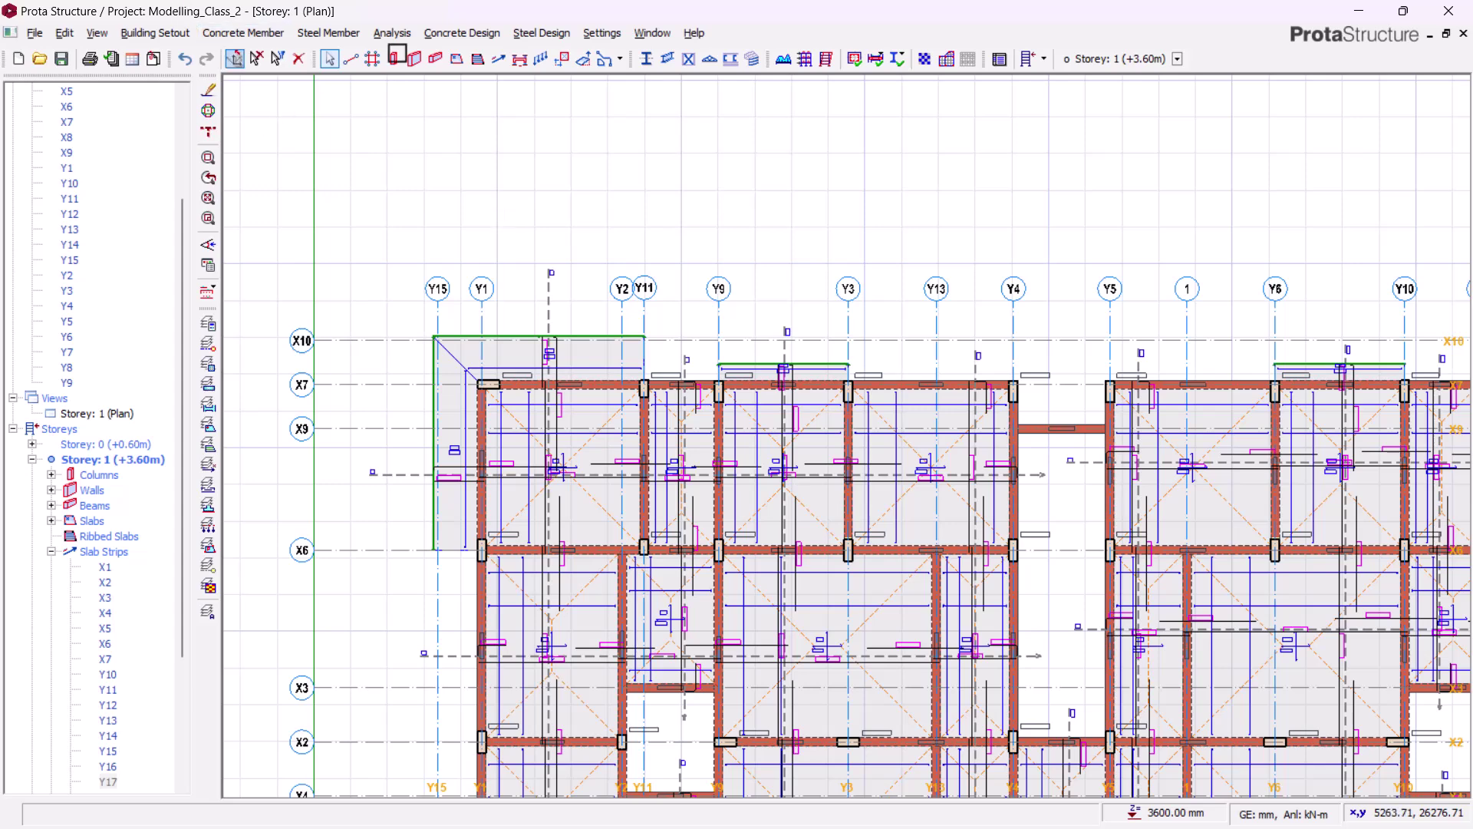
# Run the slab analysis and design for the current storey only, deleting and re-selecting all steel bars
pyautogui.click(452, 36)
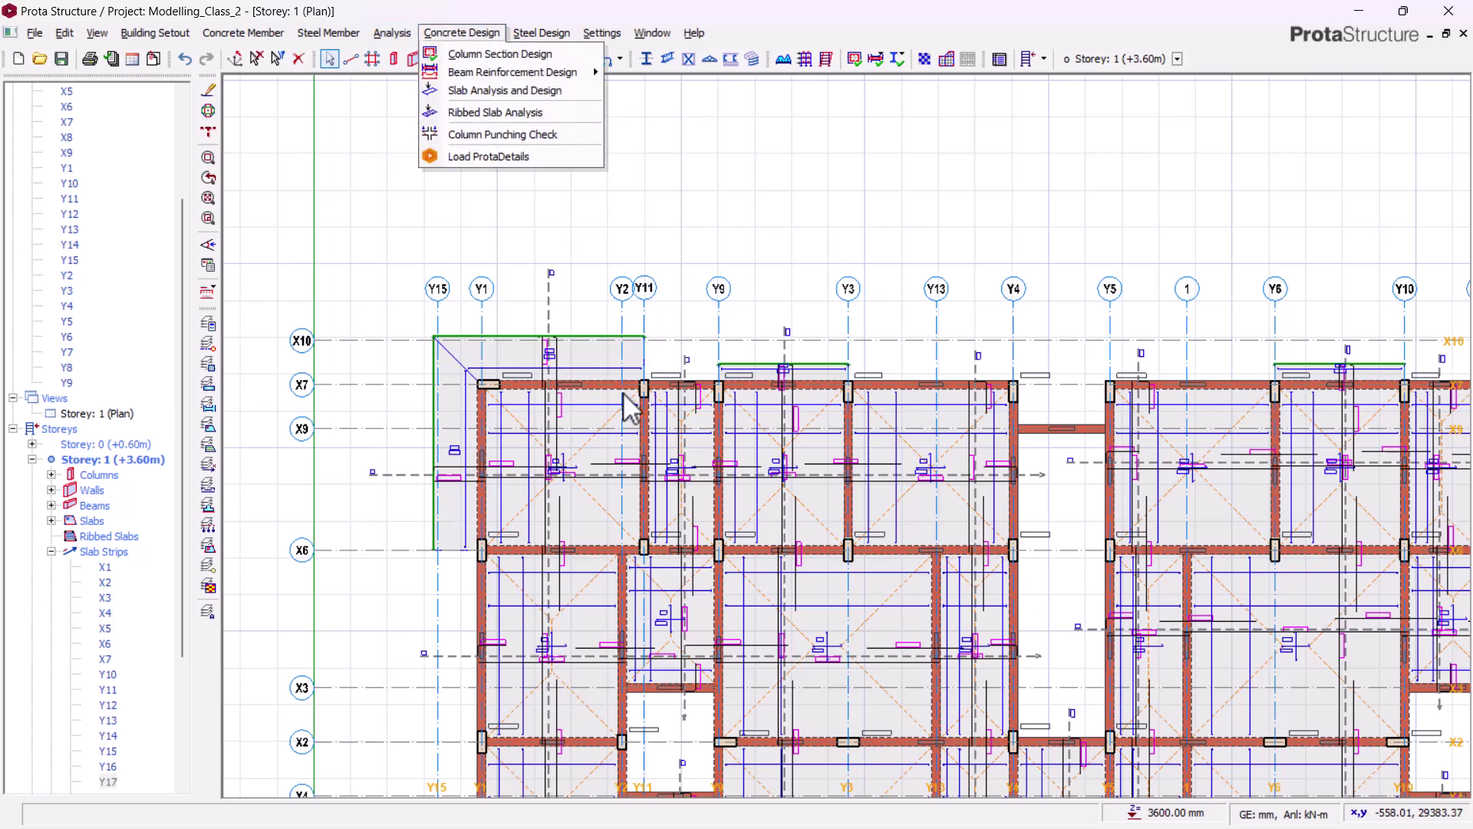
pyautogui.click(483, 92)
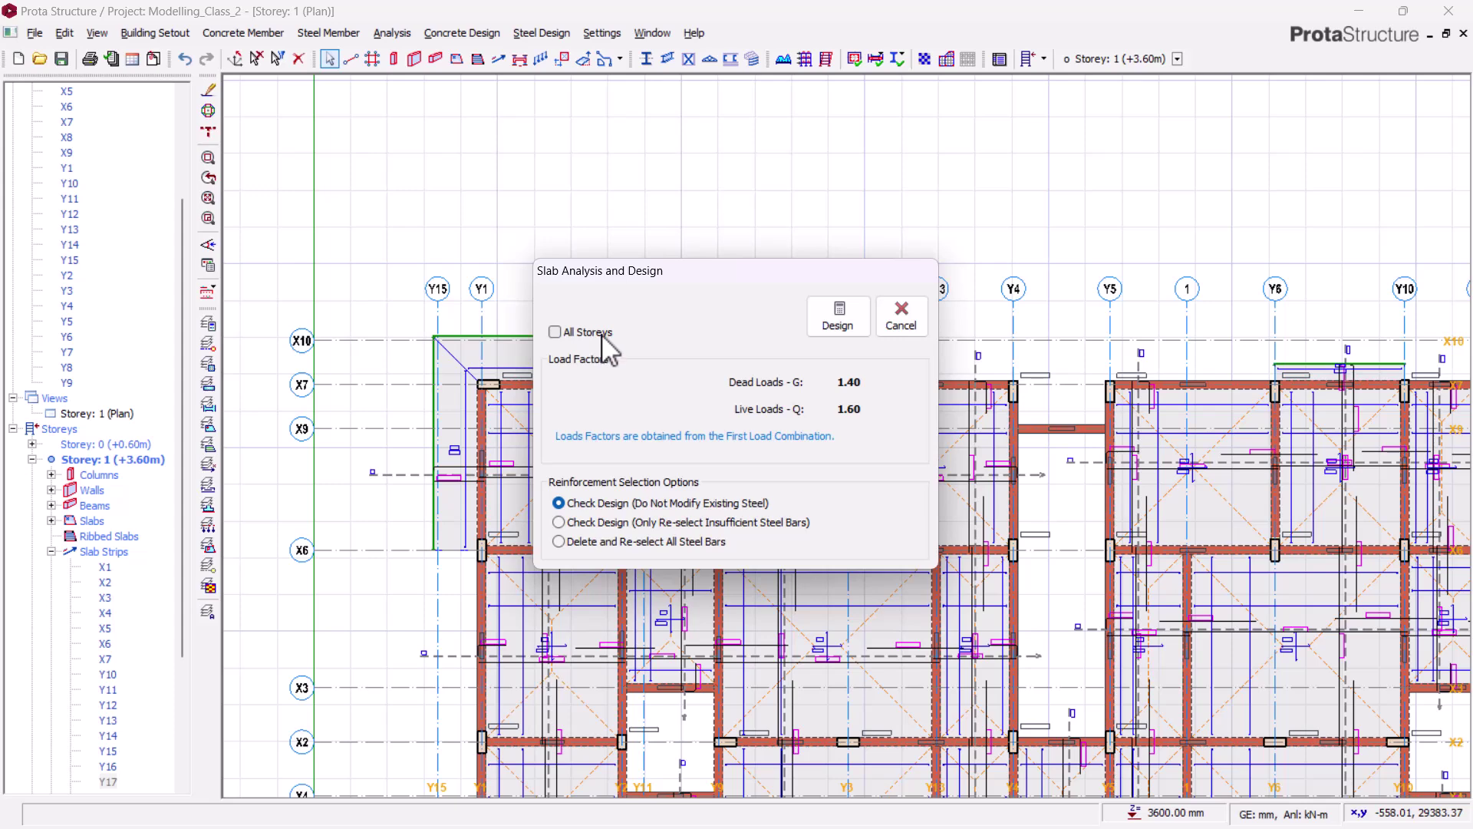
pyautogui.click(568, 543)
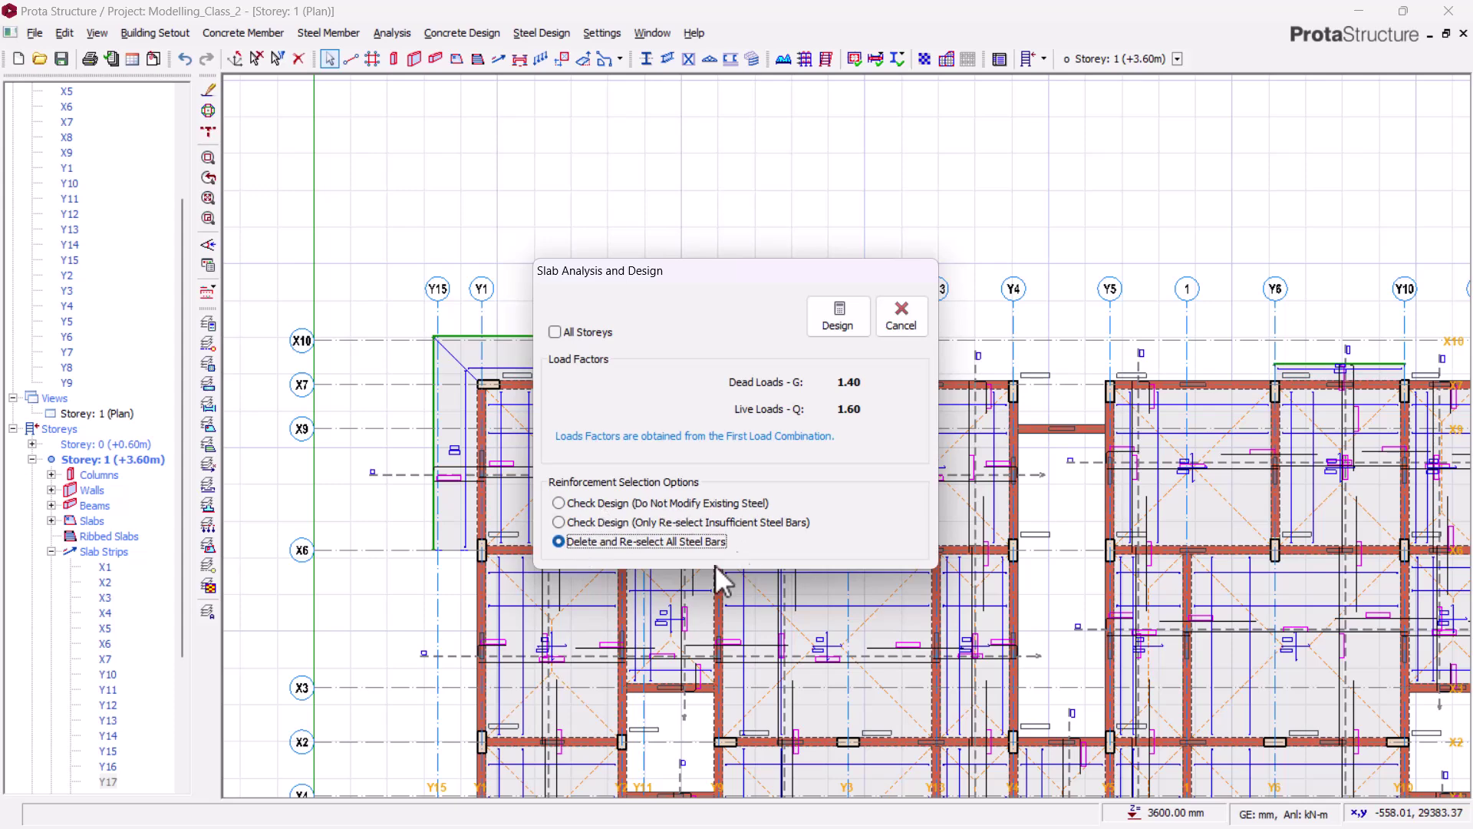
pyautogui.click(847, 329)
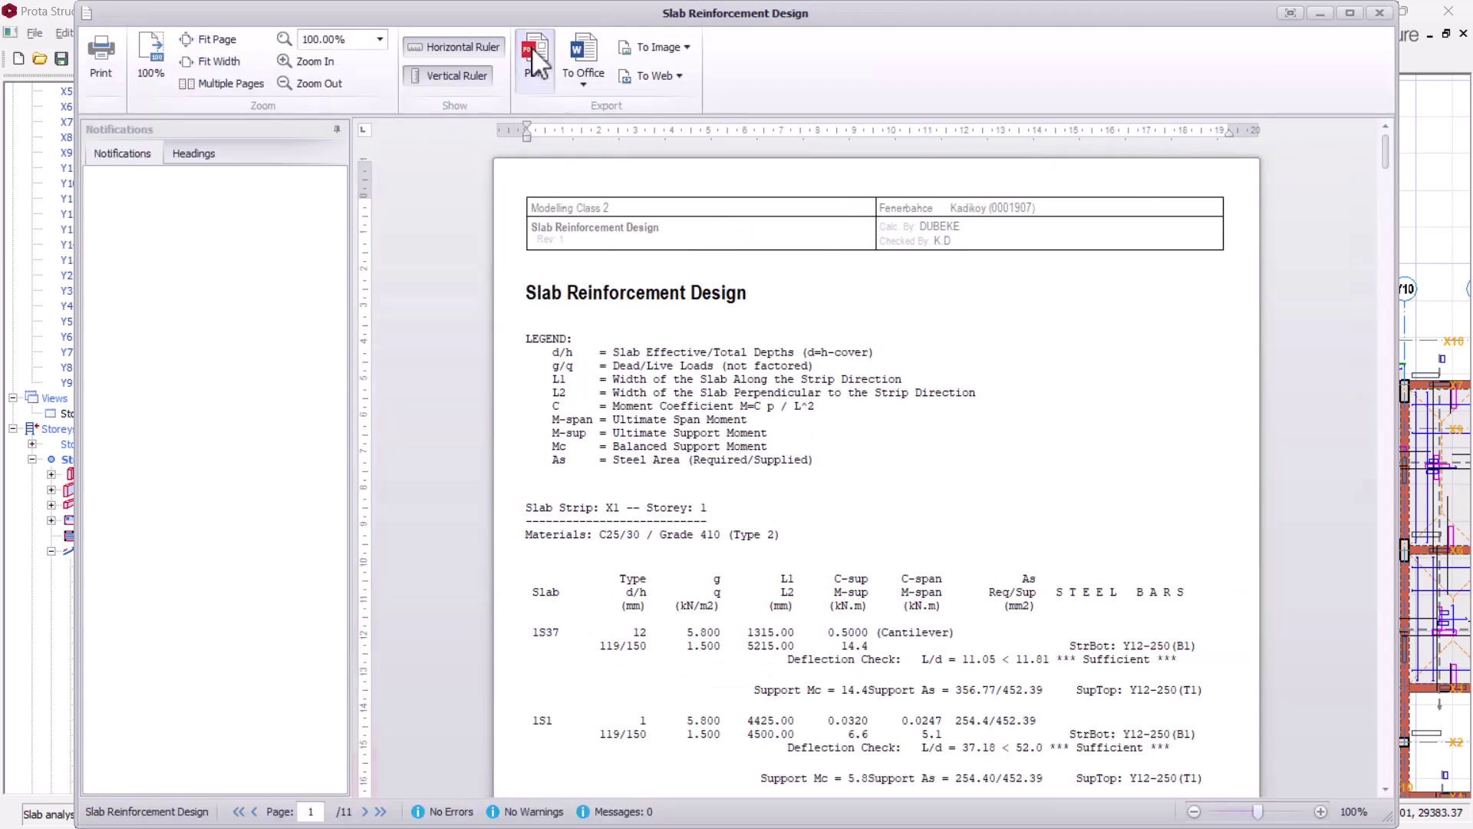
# Export the slab reinforcement design report as Modelling_Class_2-RCSlabDes.pdf and examine the strip X1 results in the PDF
pyautogui.click(532, 48)
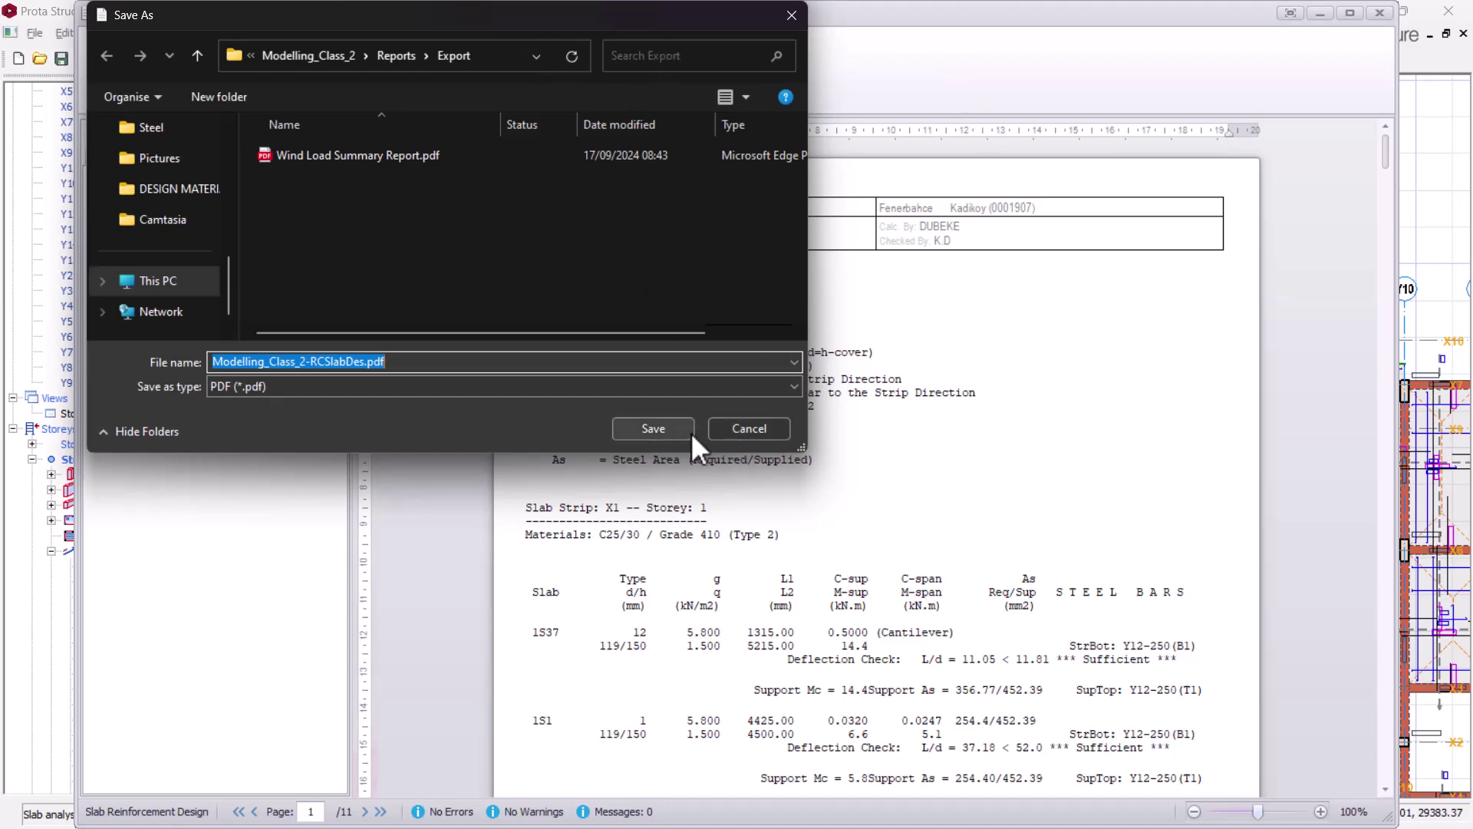
pyautogui.click(680, 436)
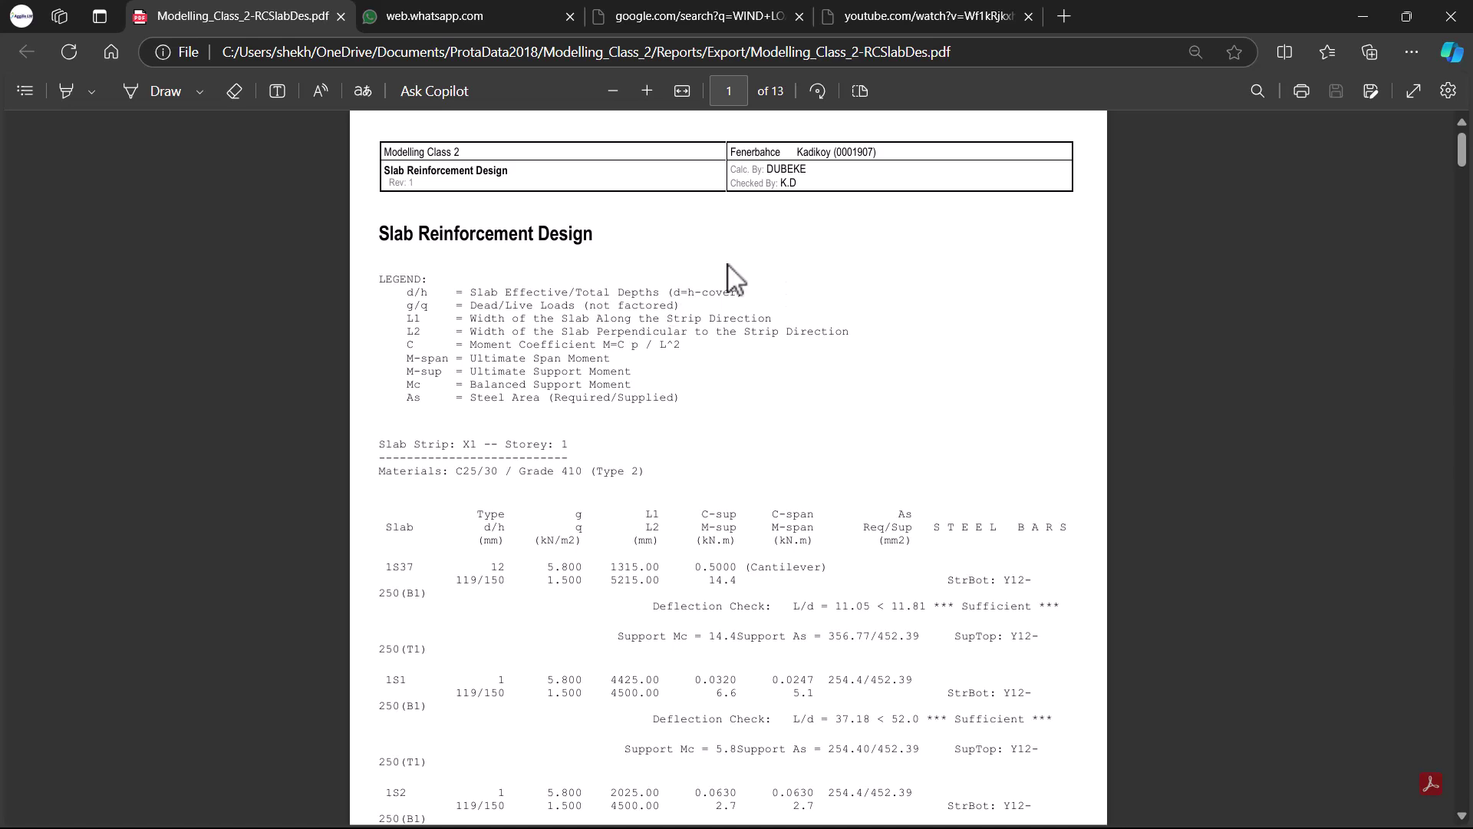
pyautogui.scroll(-3, 717, 338)
pyautogui.keyDown('ctrl'); pyautogui.scroll(3, 705, 361); pyautogui.keyUp('ctrl')
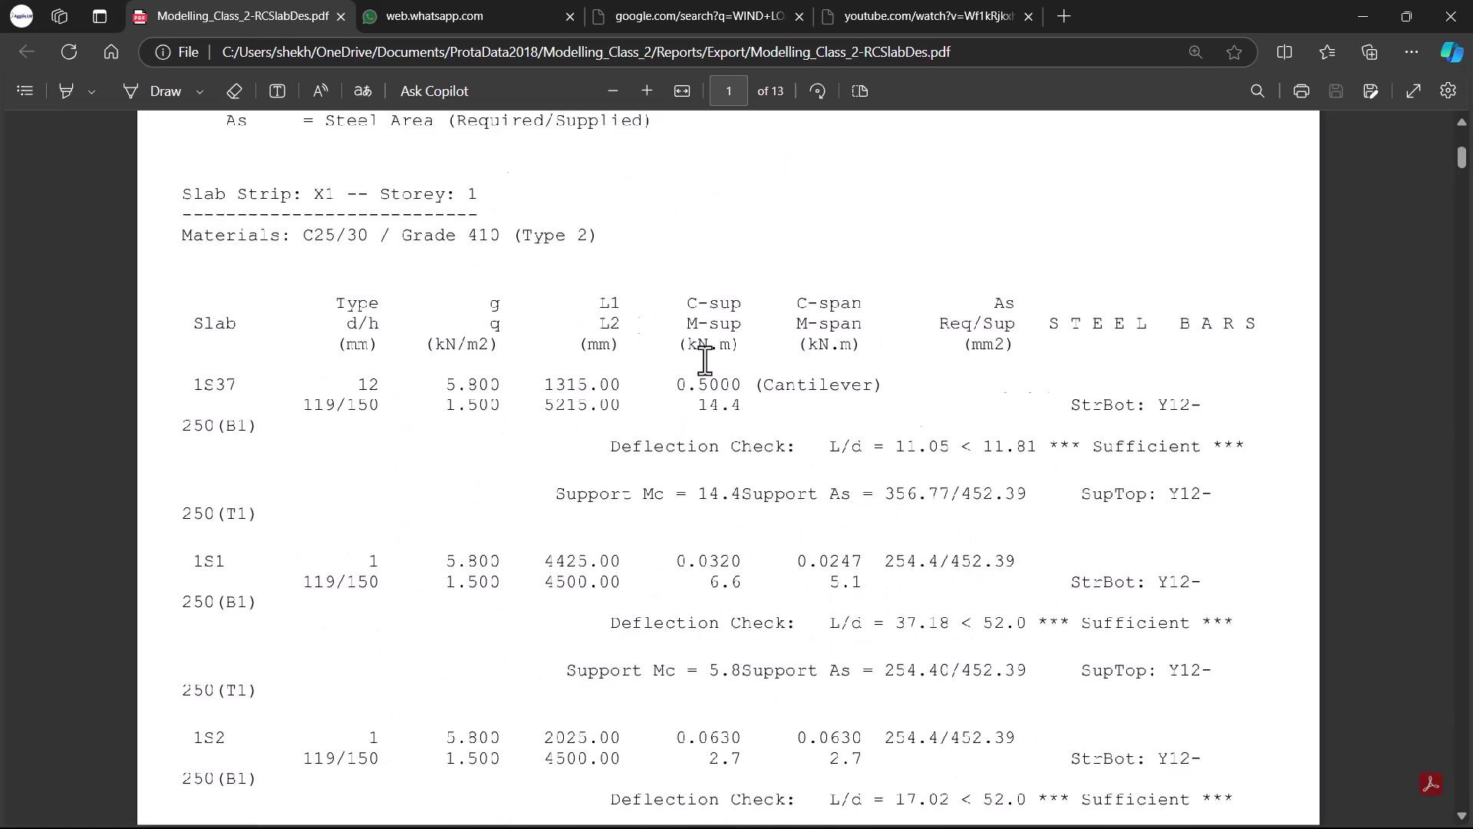
pyautogui.keyDown('ctrl'); pyautogui.scroll(-2, 706, 360); pyautogui.keyUp('ctrl')
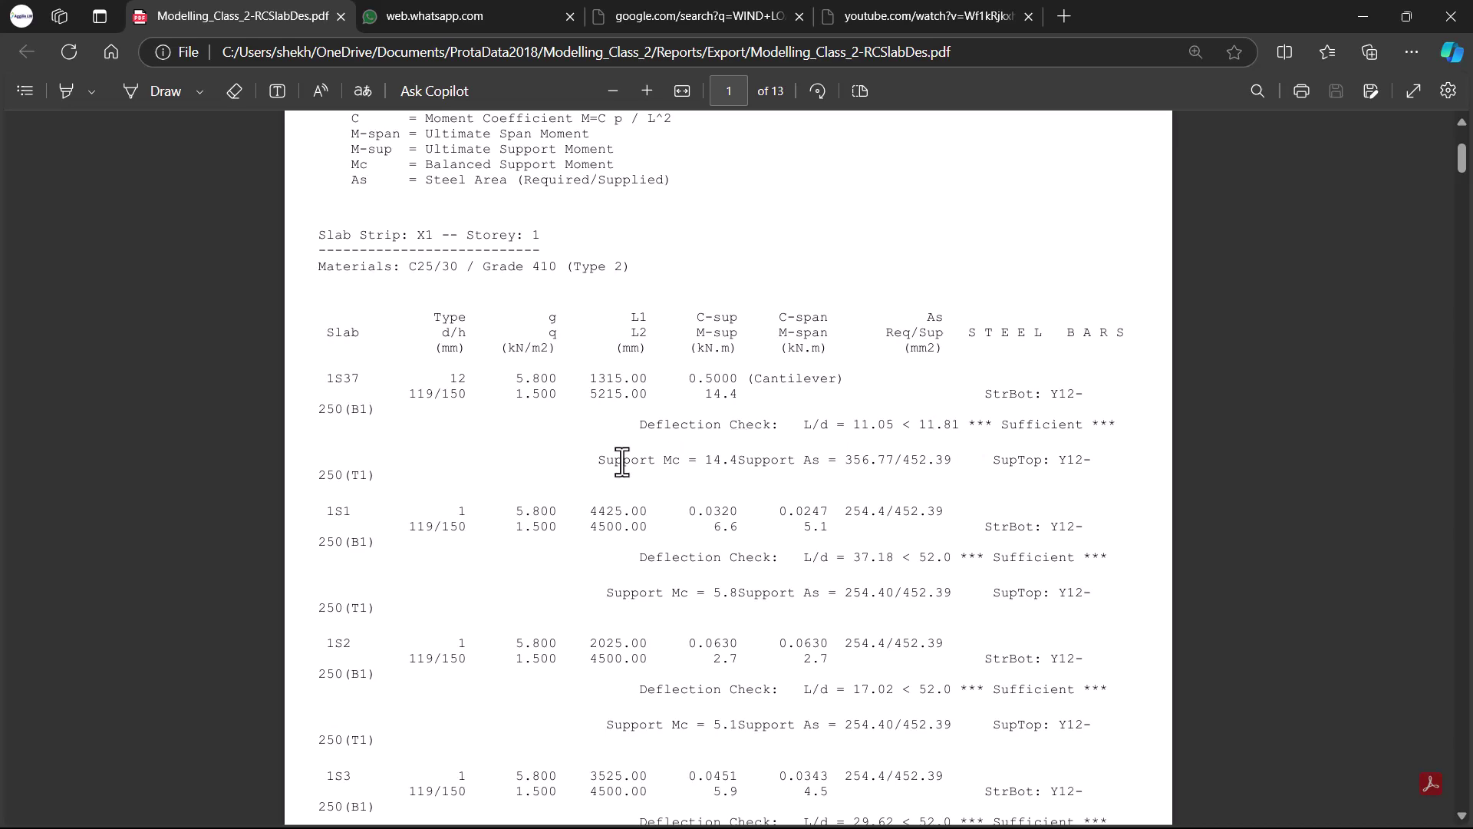
# Examine the strip X1 moments, steel areas and deflection checks for slabs 1S37 to 1S4 in the PDF report
pyautogui.keyDown('ctrl'); pyautogui.scroll(5, 773, 391); pyautogui.keyUp('ctrl')
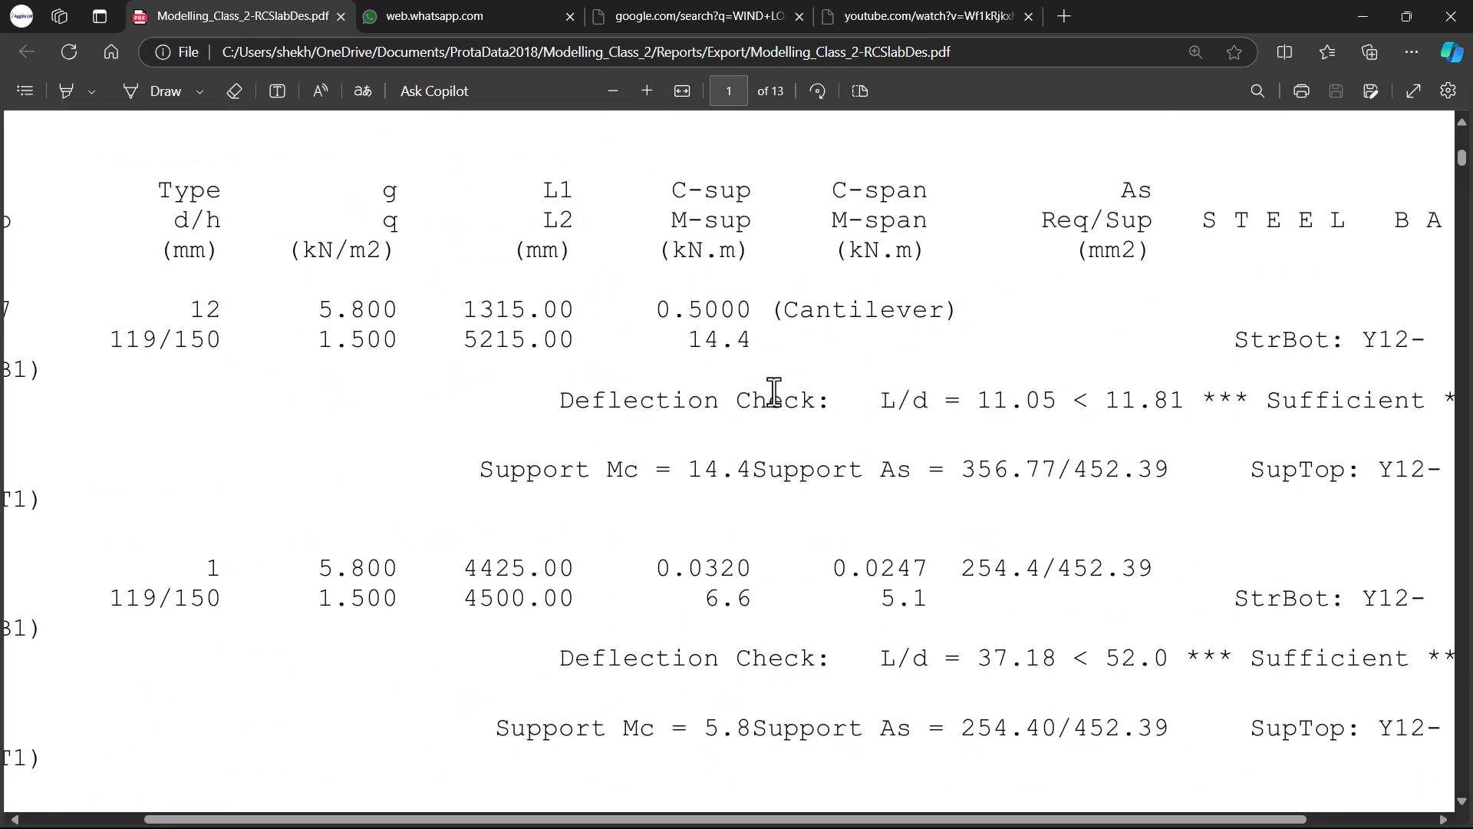
pyautogui.keyDown('ctrl'); pyautogui.scroll(-5, 661, 310); pyautogui.keyUp('ctrl')
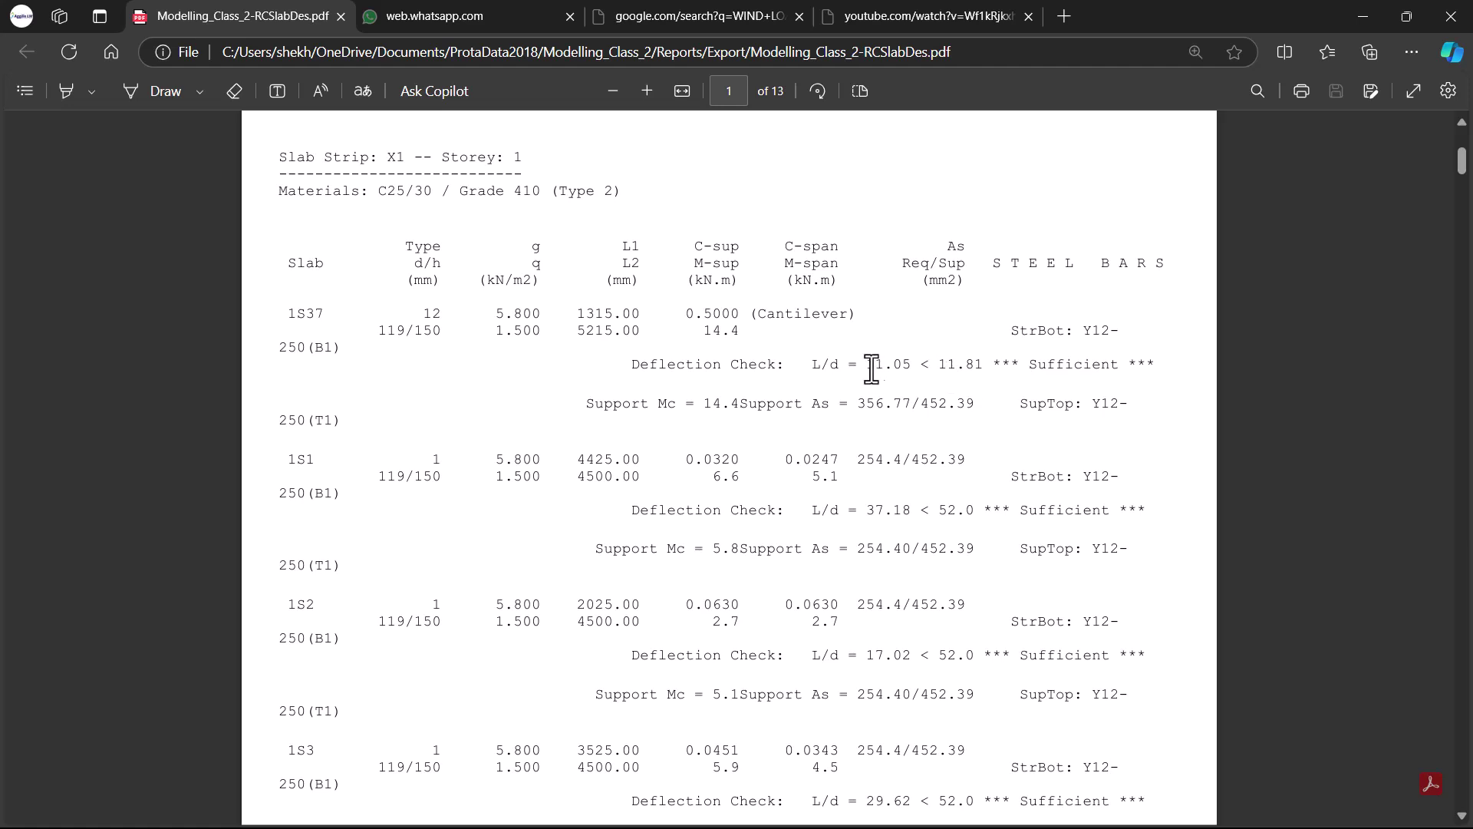
pyautogui.scroll(-1, 757, 315)
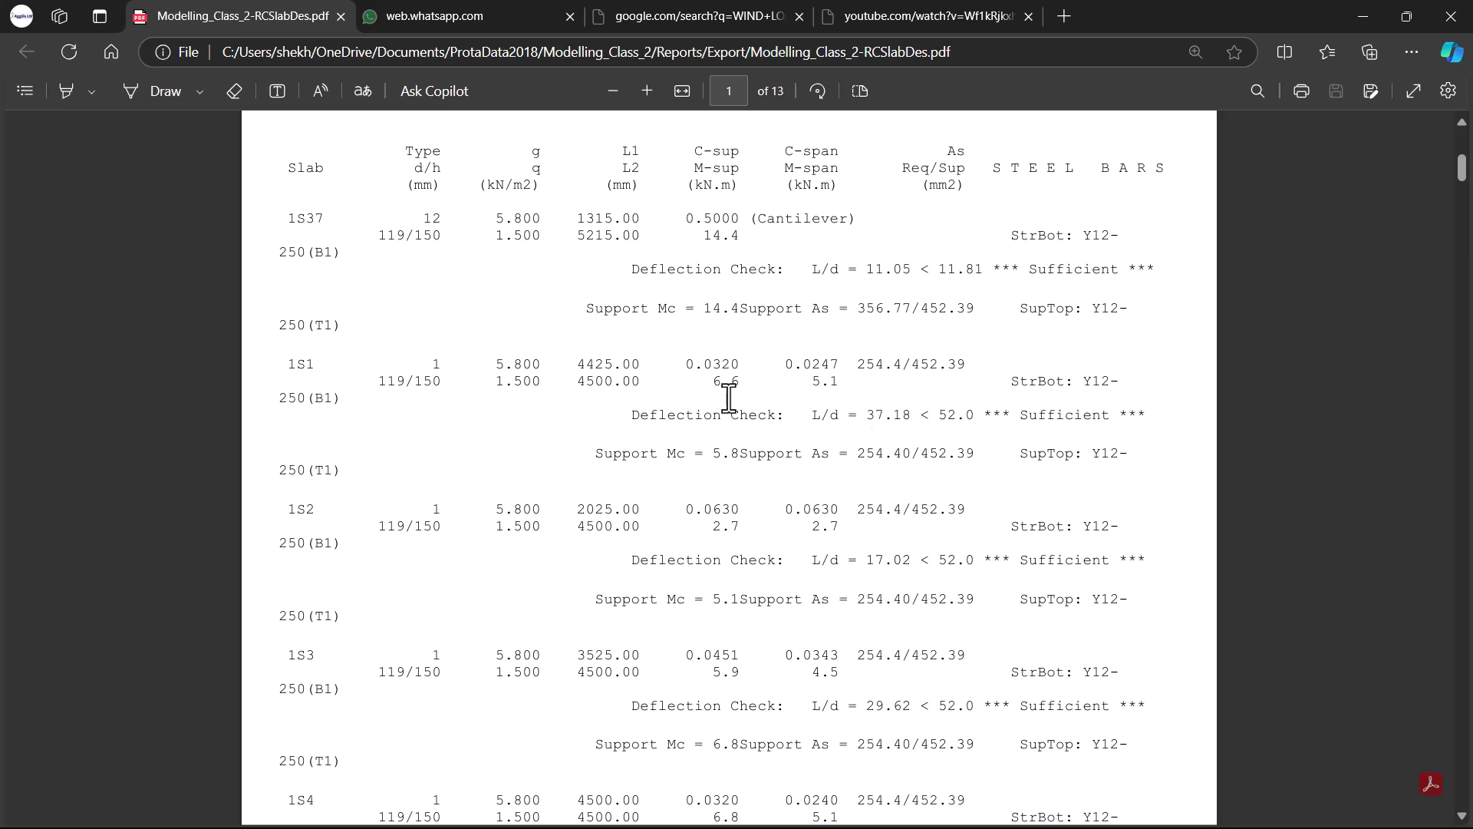
pyautogui.scroll(-1, 729, 399)
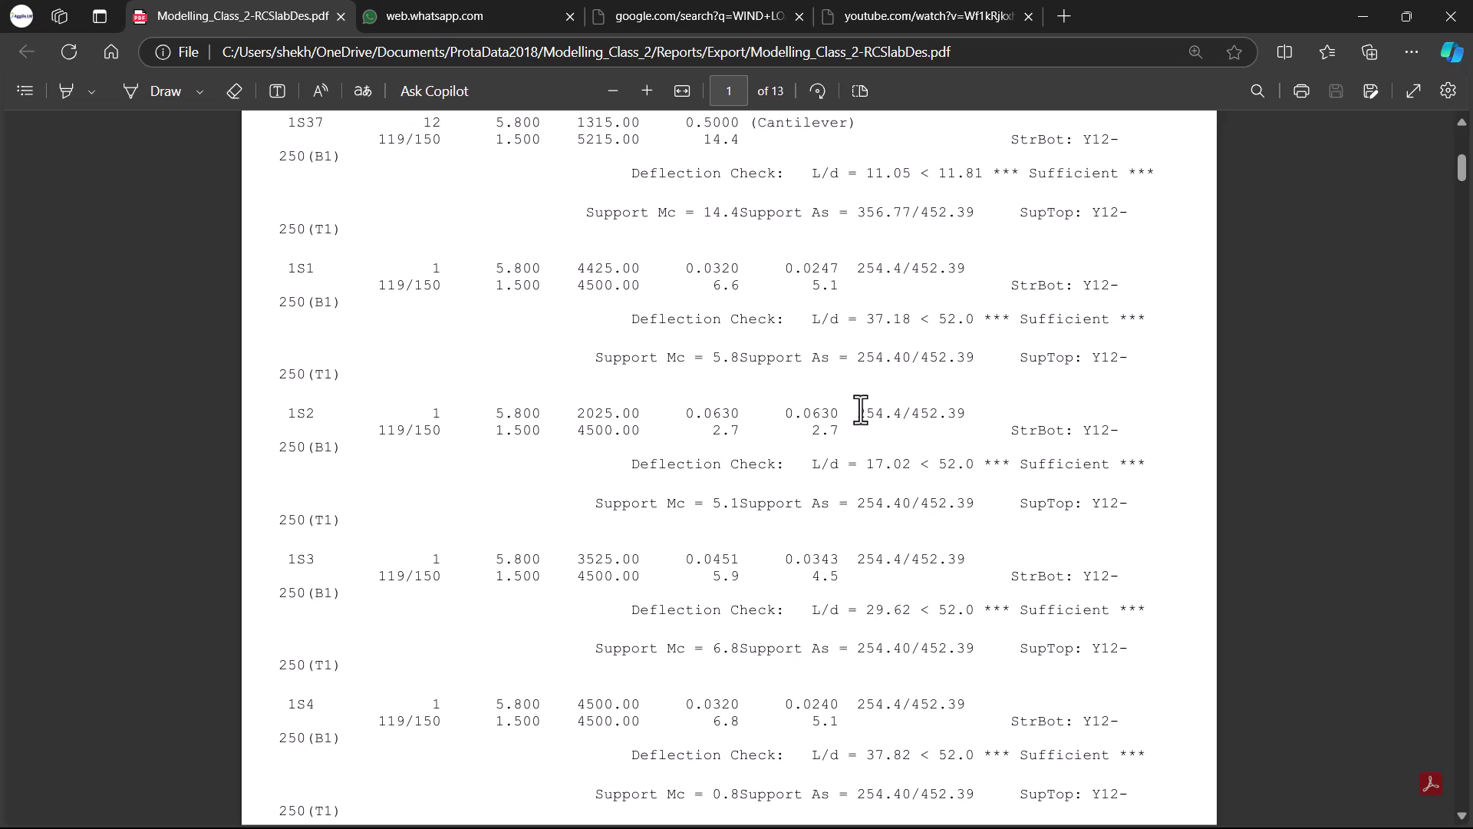
pyautogui.scroll(2, 882, 391)
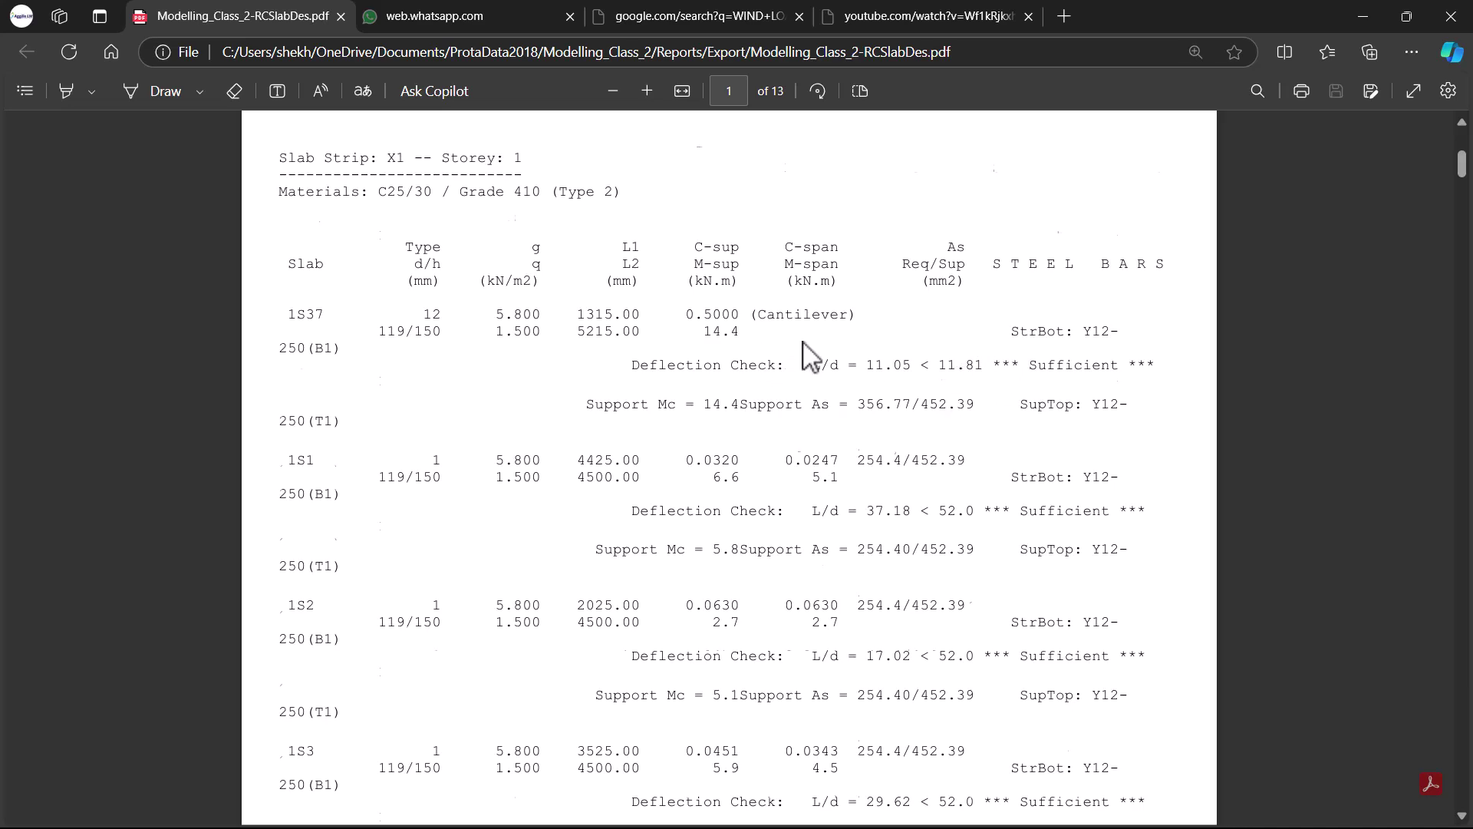
pyautogui.scroll(-3, 802, 354)
pyautogui.scroll(-1, 728, 392)
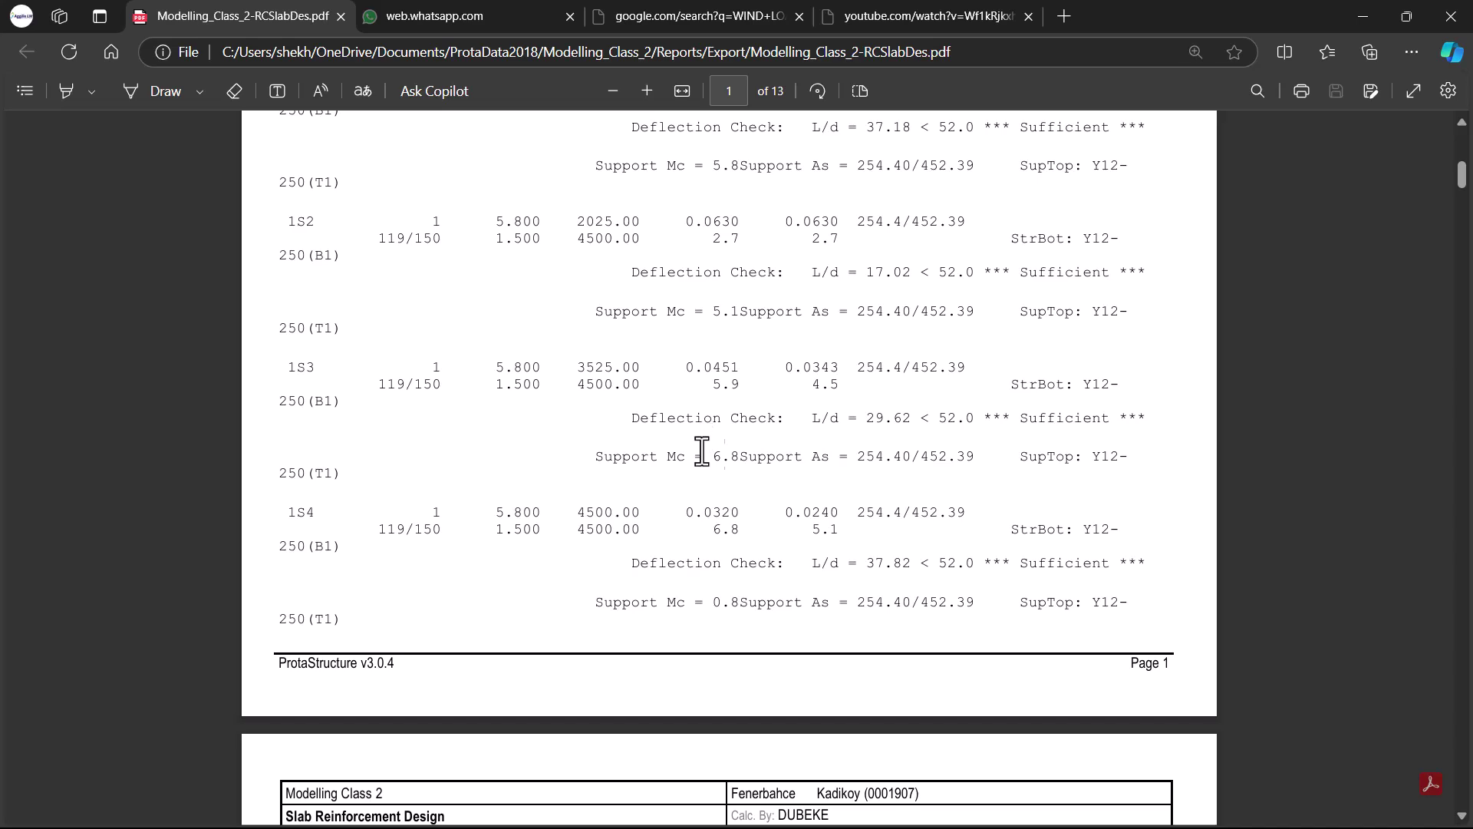
pyautogui.scroll(5, 453, 368)
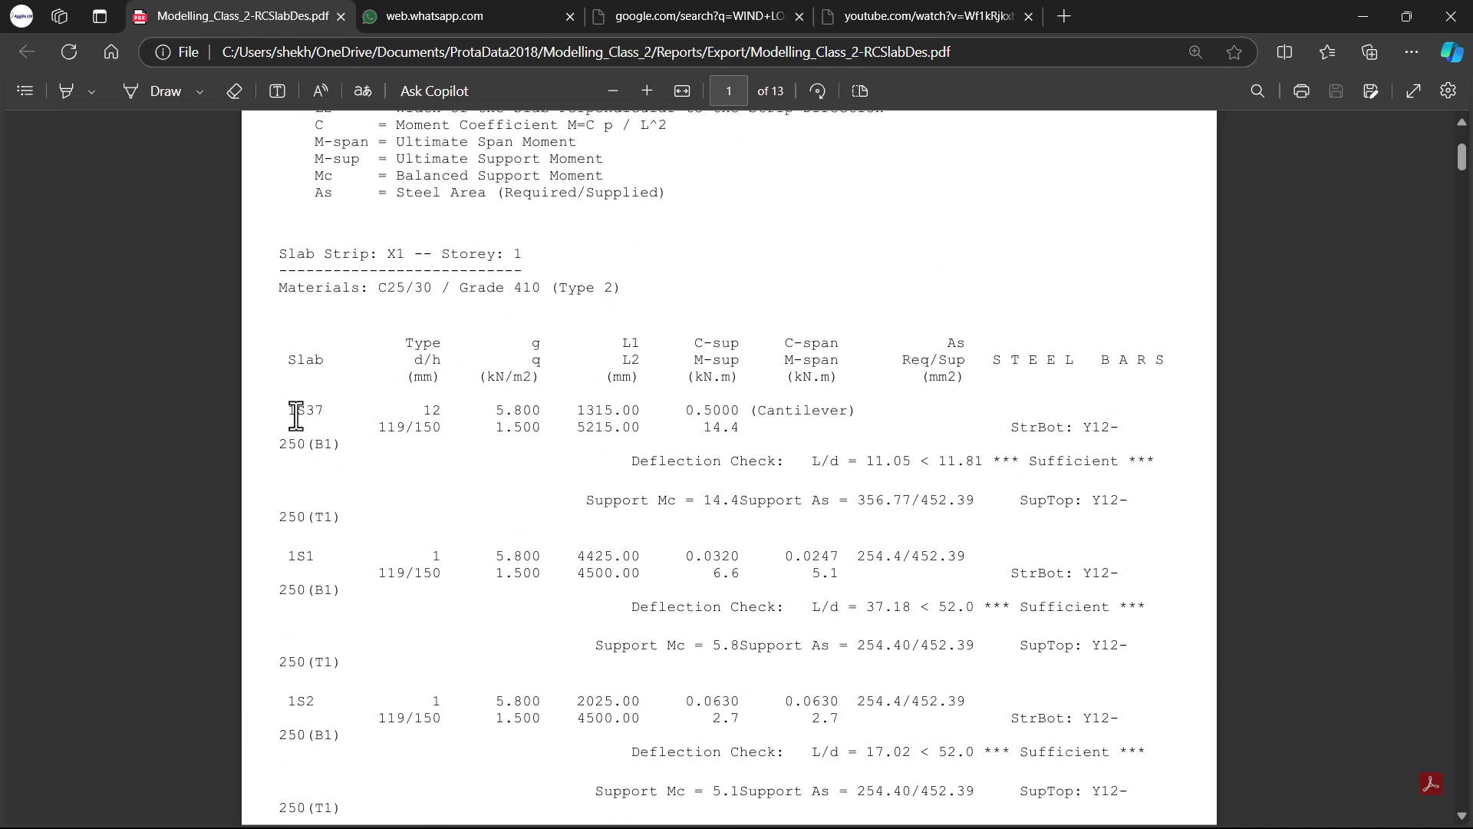
# Switch back to the ProtaStructure plan, put away the report preview, and locate slab 1S37 among the Storey 1 slabs
pyautogui.click(1363, 16)
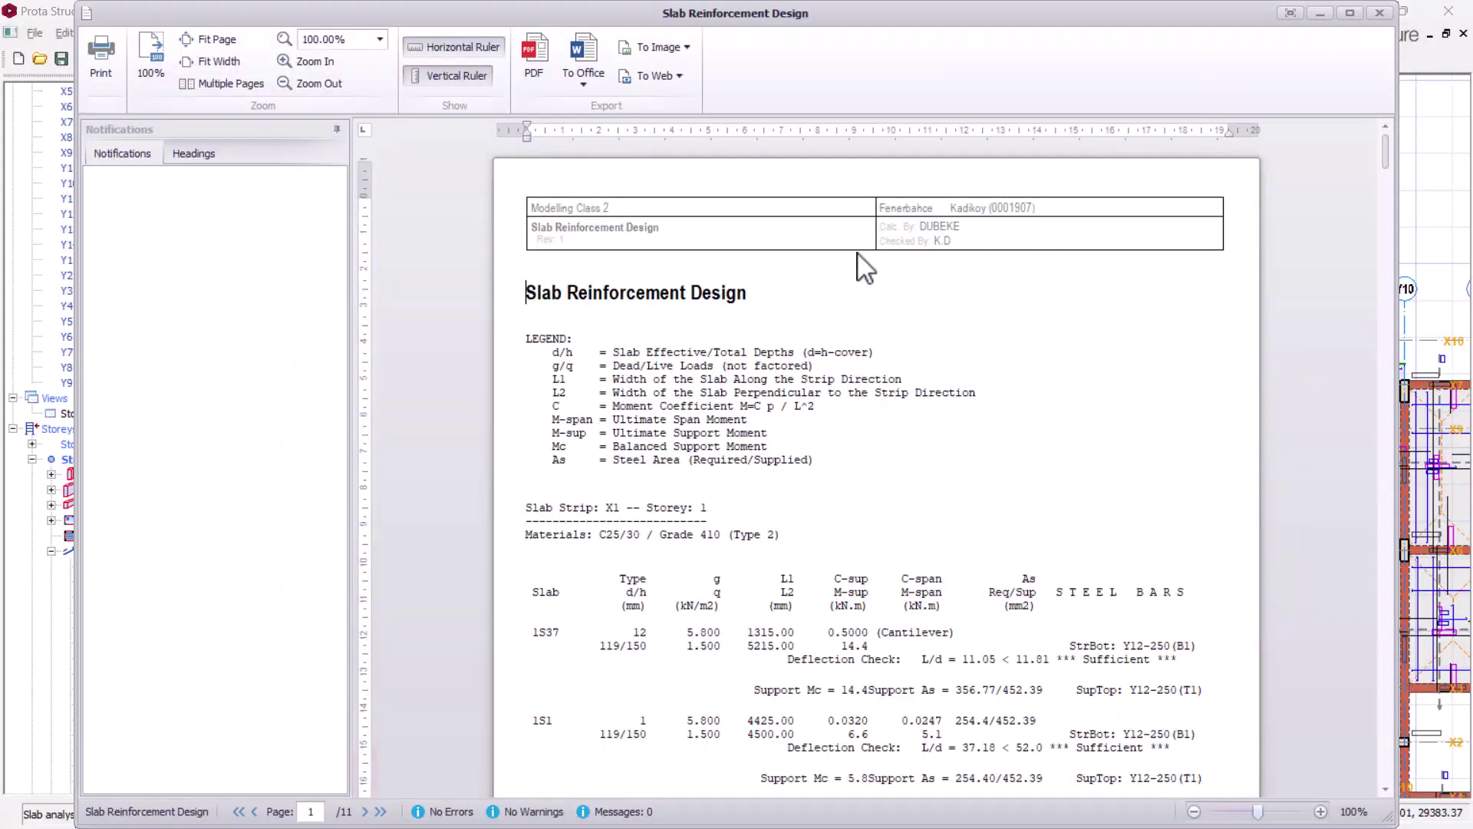
pyautogui.click(1318, 15)
pyautogui.click(898, 321)
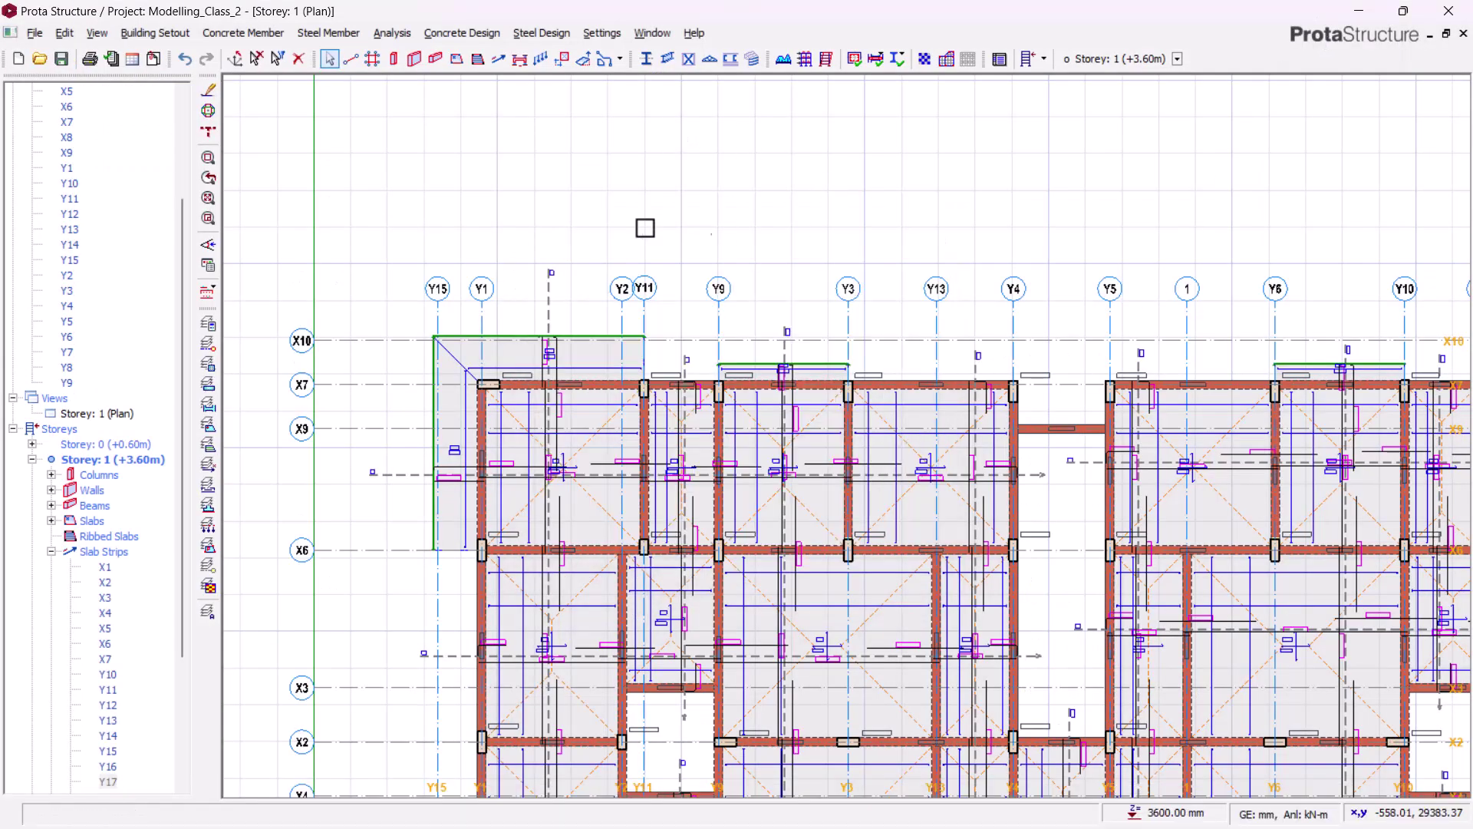
pyautogui.scroll(-2, 92, 430)
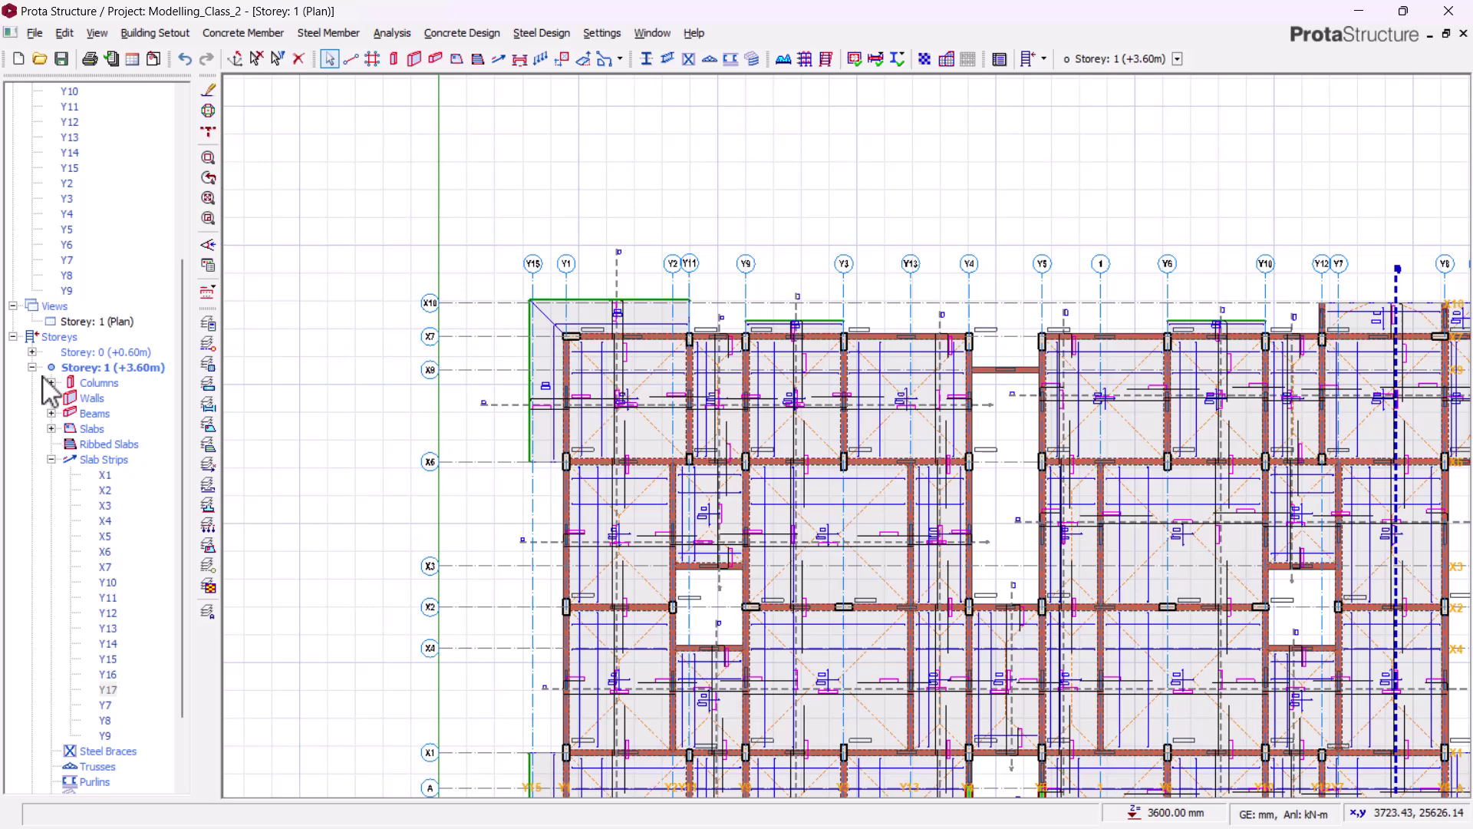
pyautogui.click(51, 460)
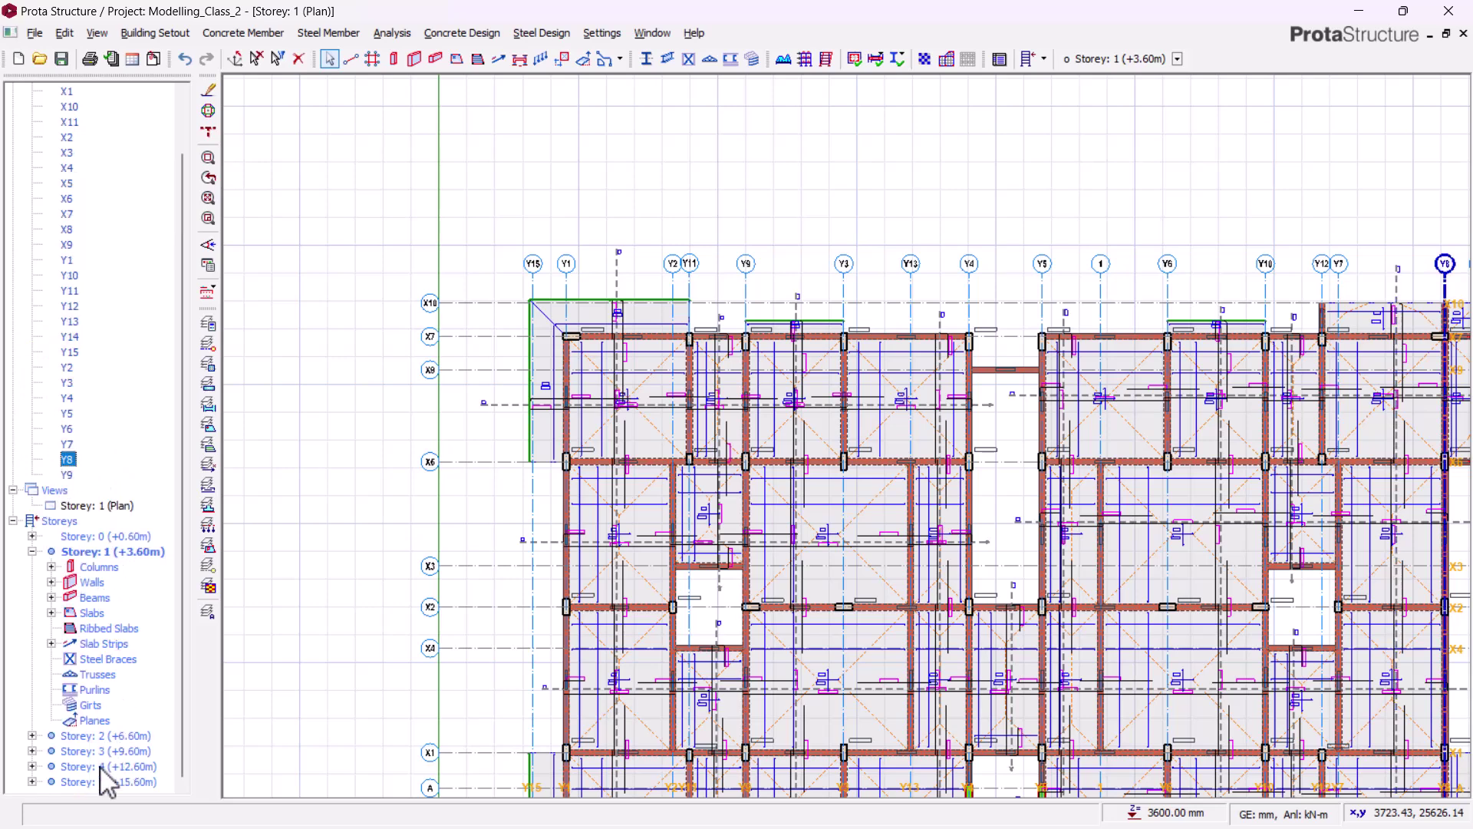
pyautogui.doubleClick(91, 614)
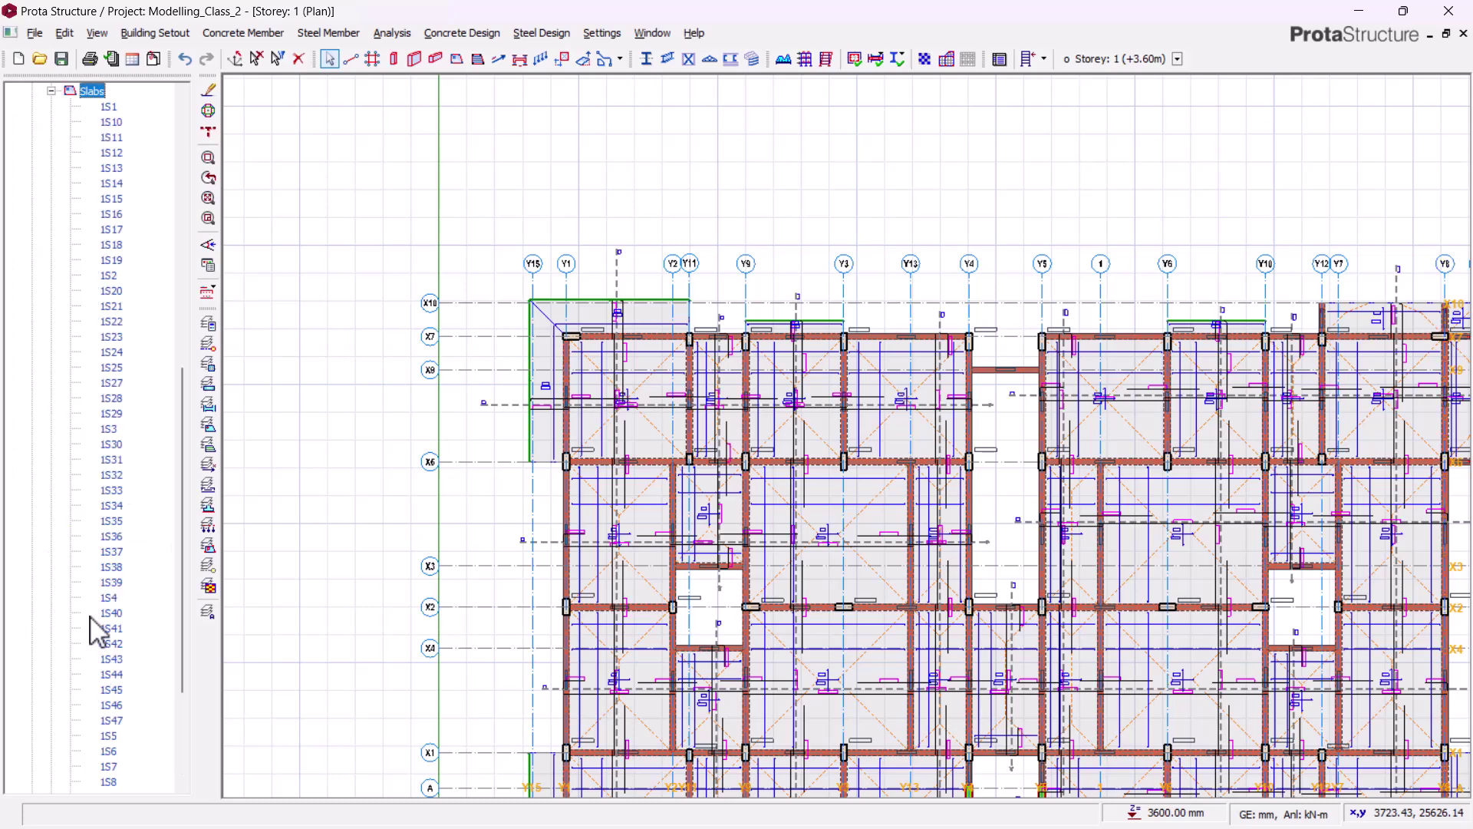
pyautogui.click(111, 554)
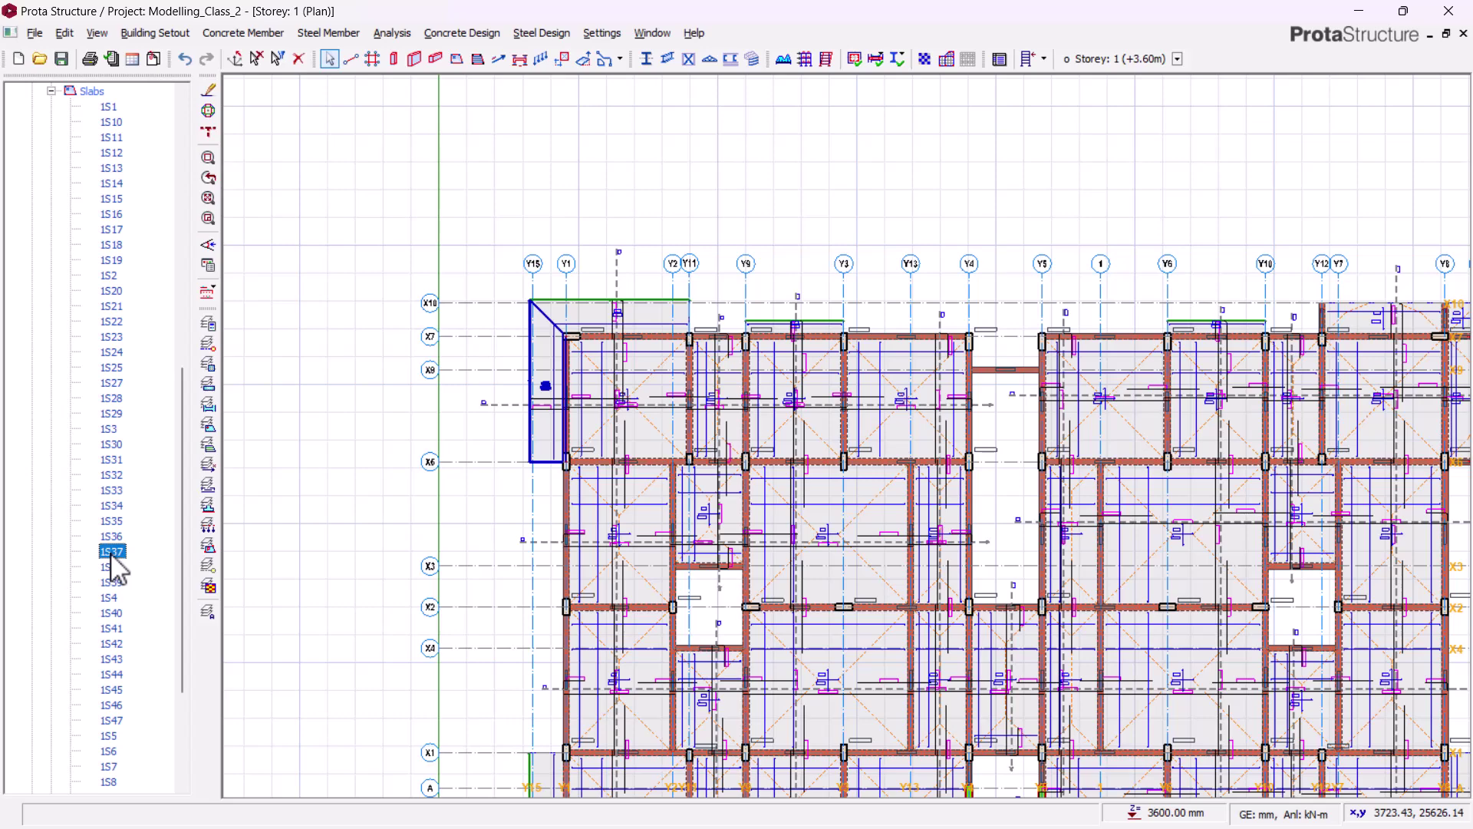
# Examine cantilever slab 1S37 and its strip X1 reinforcement between grids Y15 and Y1 on the plan
pyautogui.scroll(4, 532, 384)
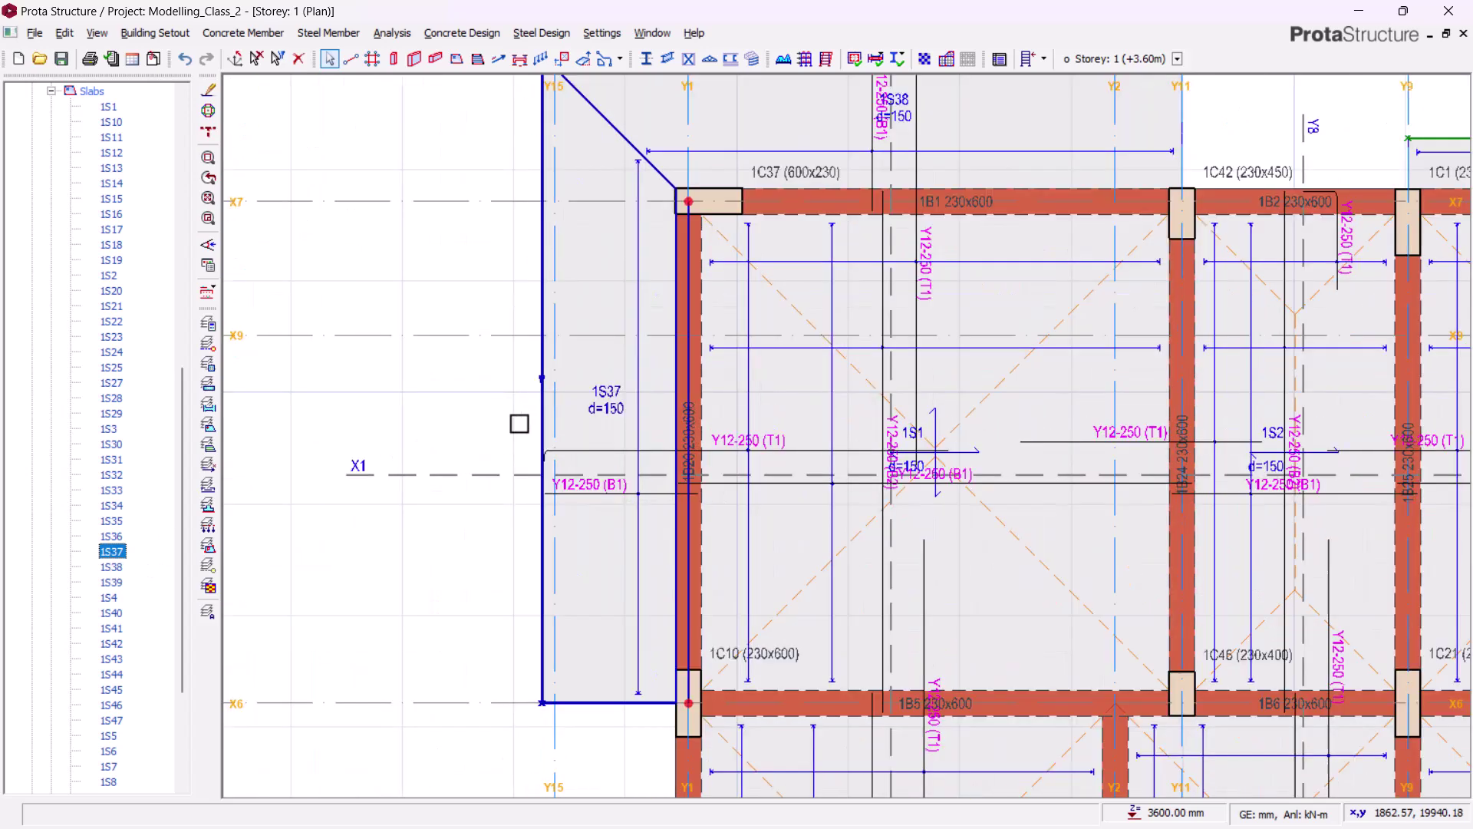
pyautogui.scroll(3, 520, 424)
pyautogui.scroll(-3, 608, 289)
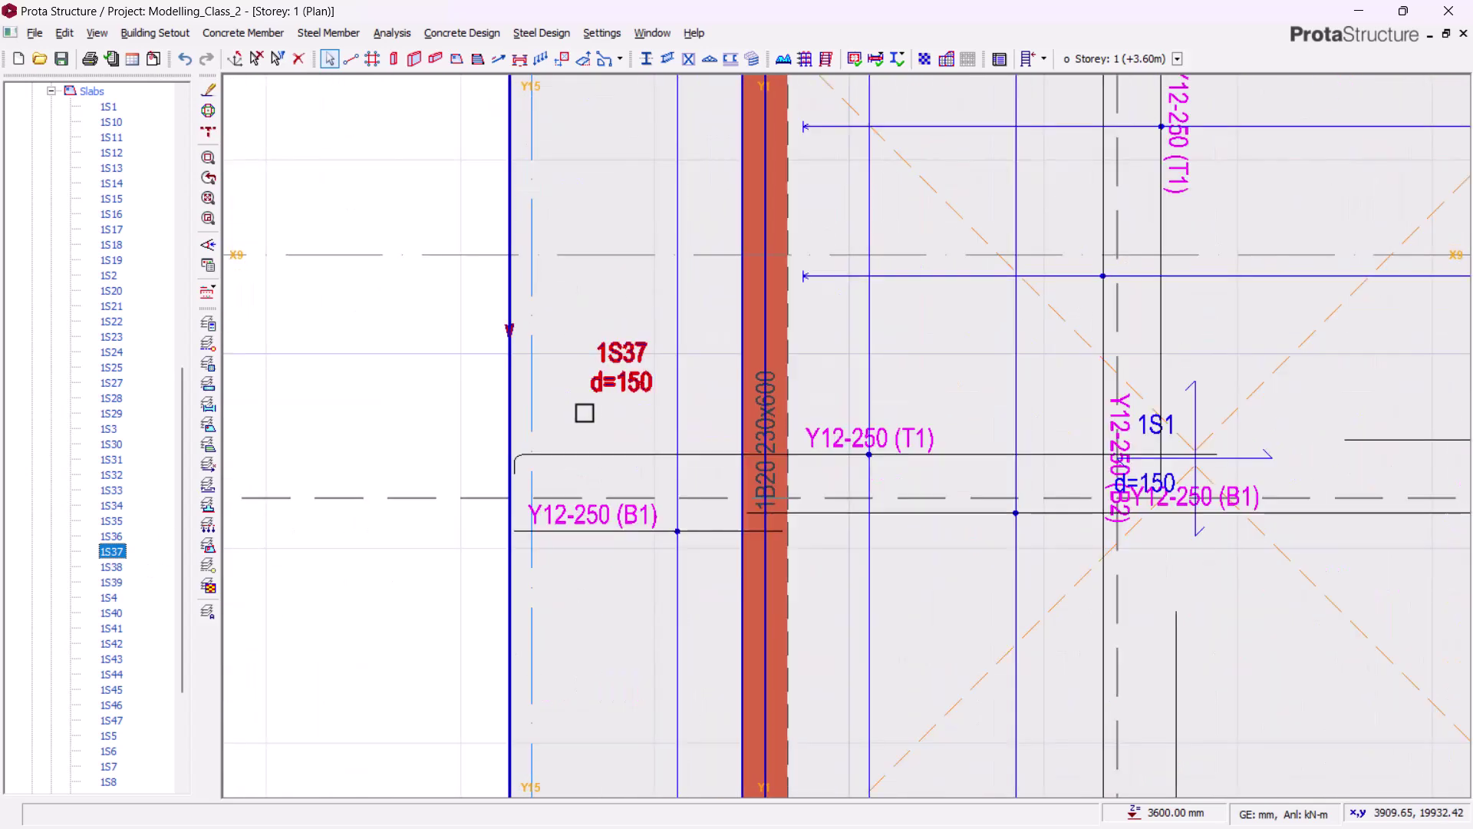
pyautogui.scroll(-1, 779, 463)
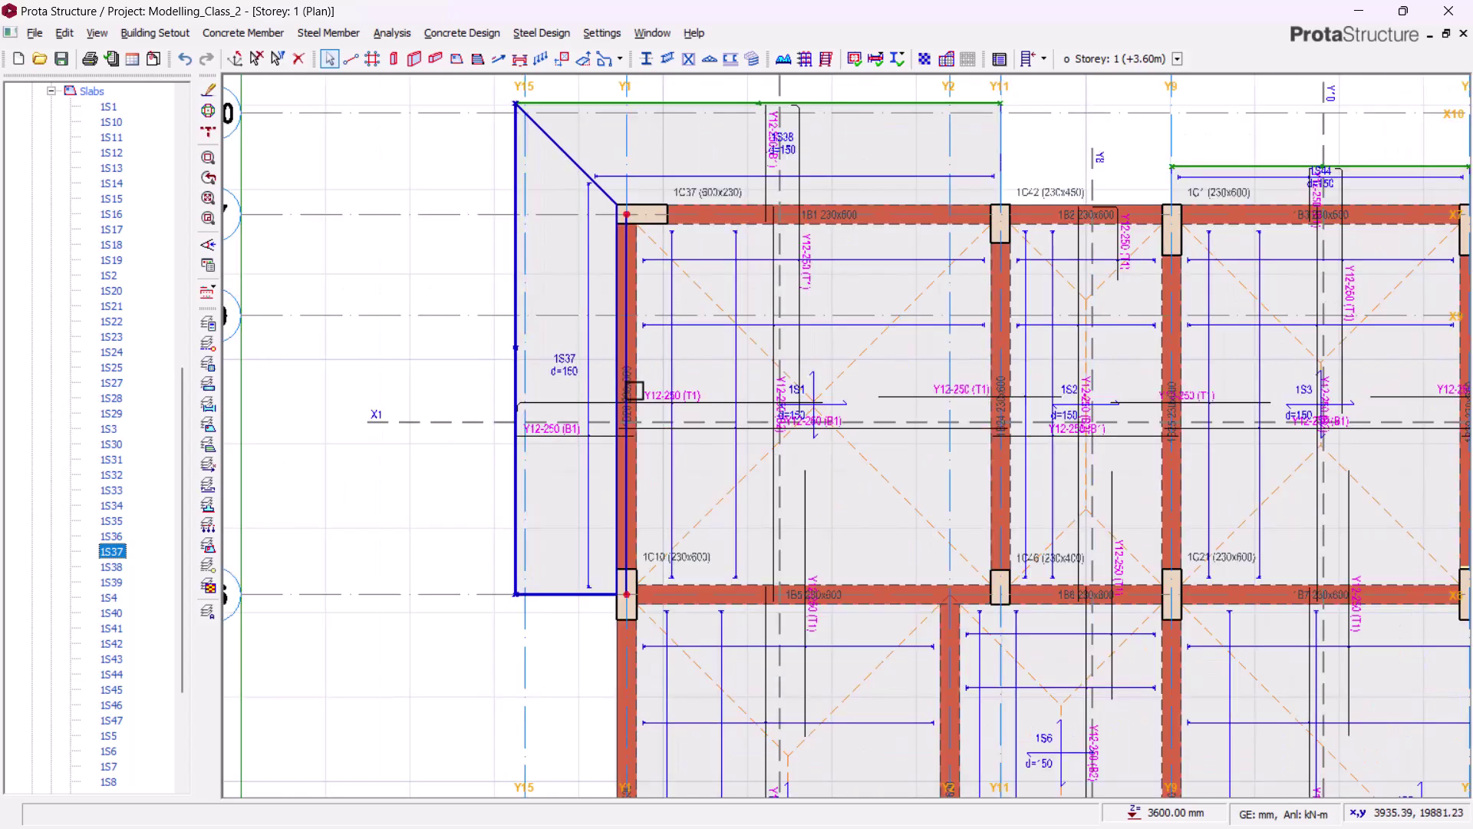
pyautogui.scroll(1, 624, 380)
pyautogui.moveTo(611, 450); pyautogui.dragTo(783, 549, button='middle')
pyautogui.moveTo(698, 483); pyautogui.dragTo(570, 616, button='middle')
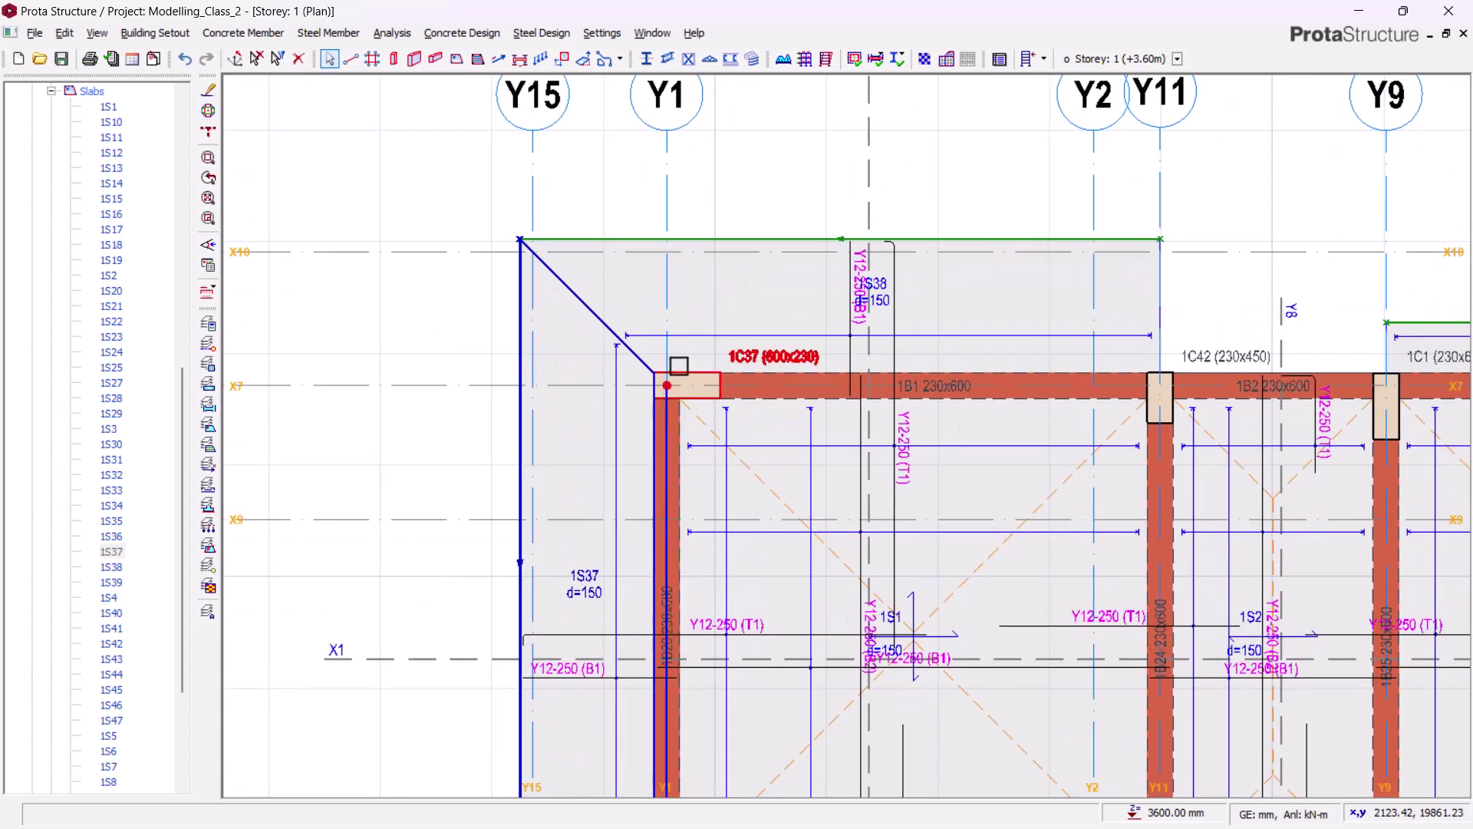
pyautogui.scroll(3, 679, 367)
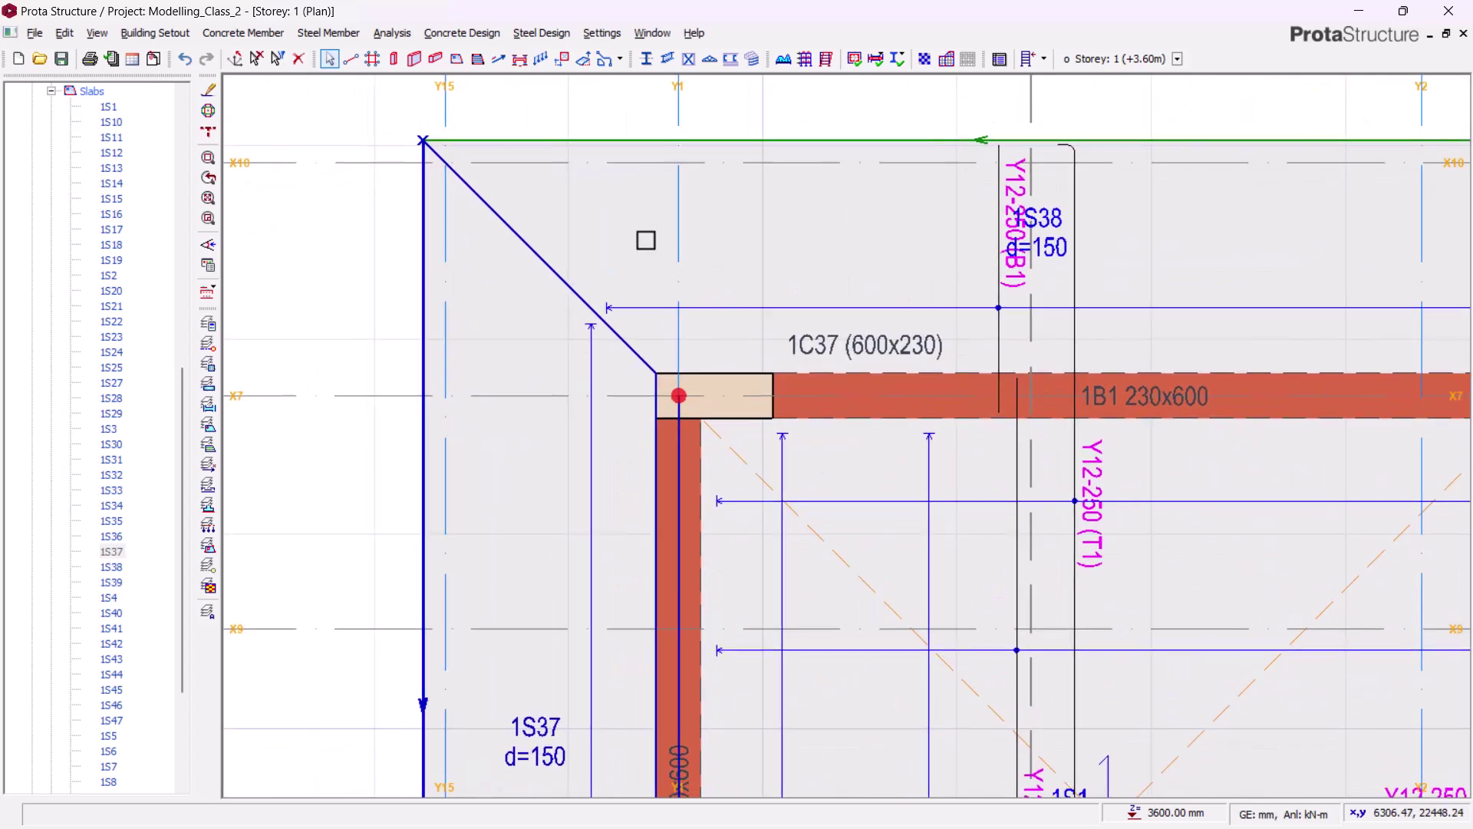
pyautogui.scroll(-4, 658, 434)
pyautogui.moveTo(645, 500); pyautogui.dragTo(674, 345, button='middle')
pyautogui.scroll(3, 693, 485)
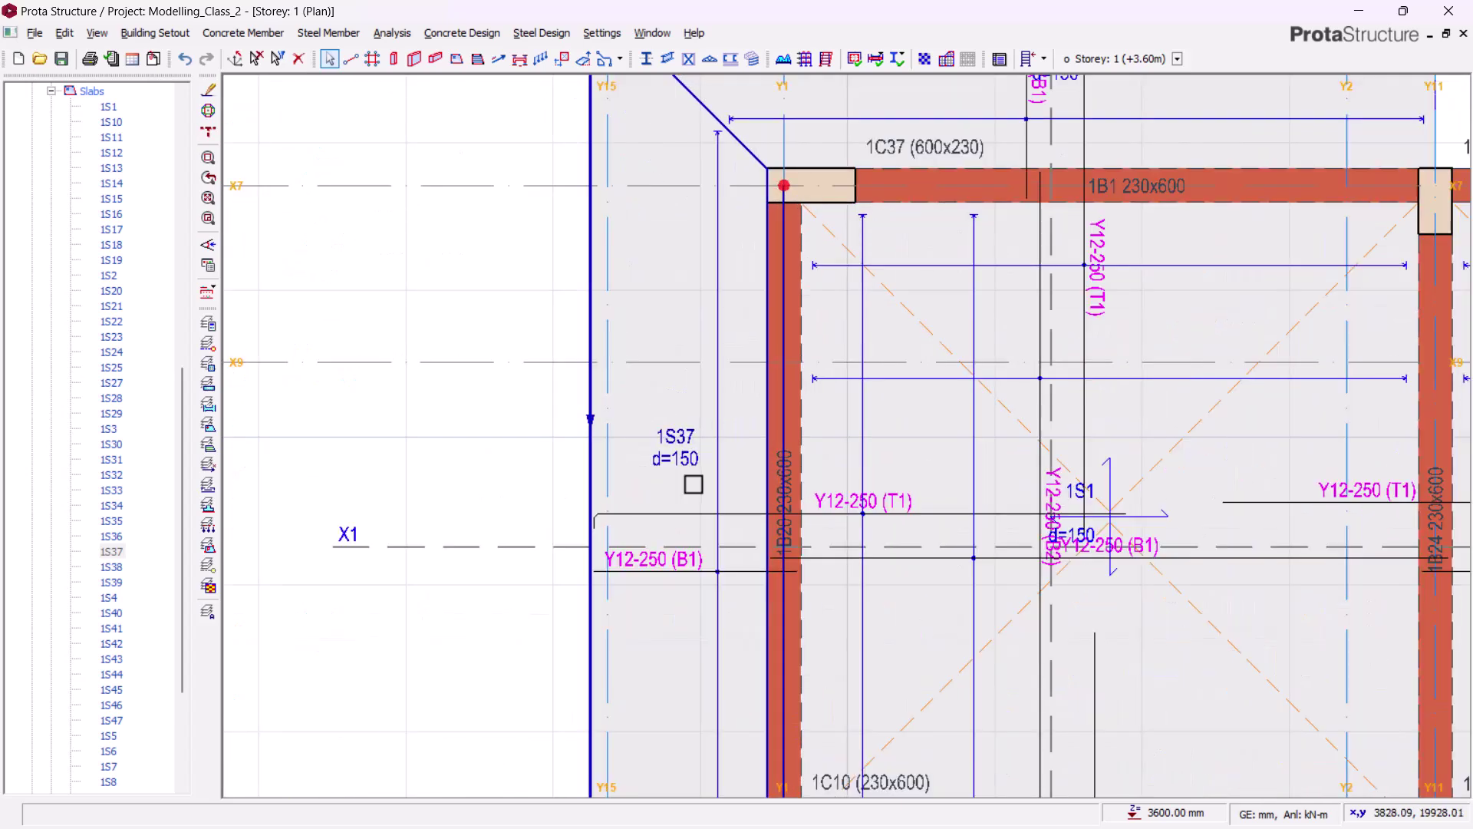
pyautogui.scroll(-2, 750, 369)
pyautogui.moveTo(793, 402); pyautogui.dragTo(739, 299, button='middle')
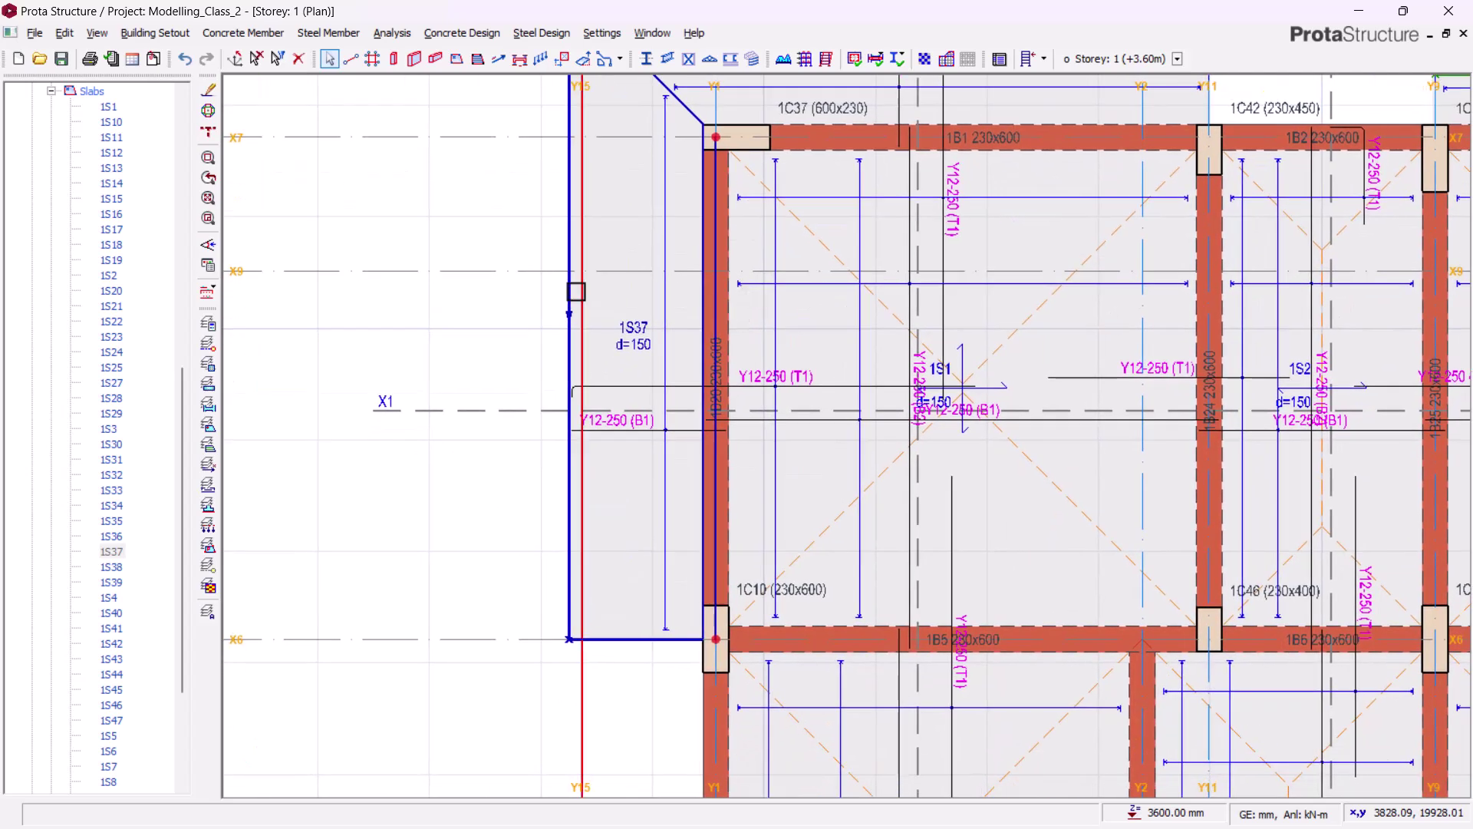
pyautogui.moveTo(520, 261); pyautogui.dragTo(566, 289, button='middle')
pyautogui.scroll(2, 609, 220)
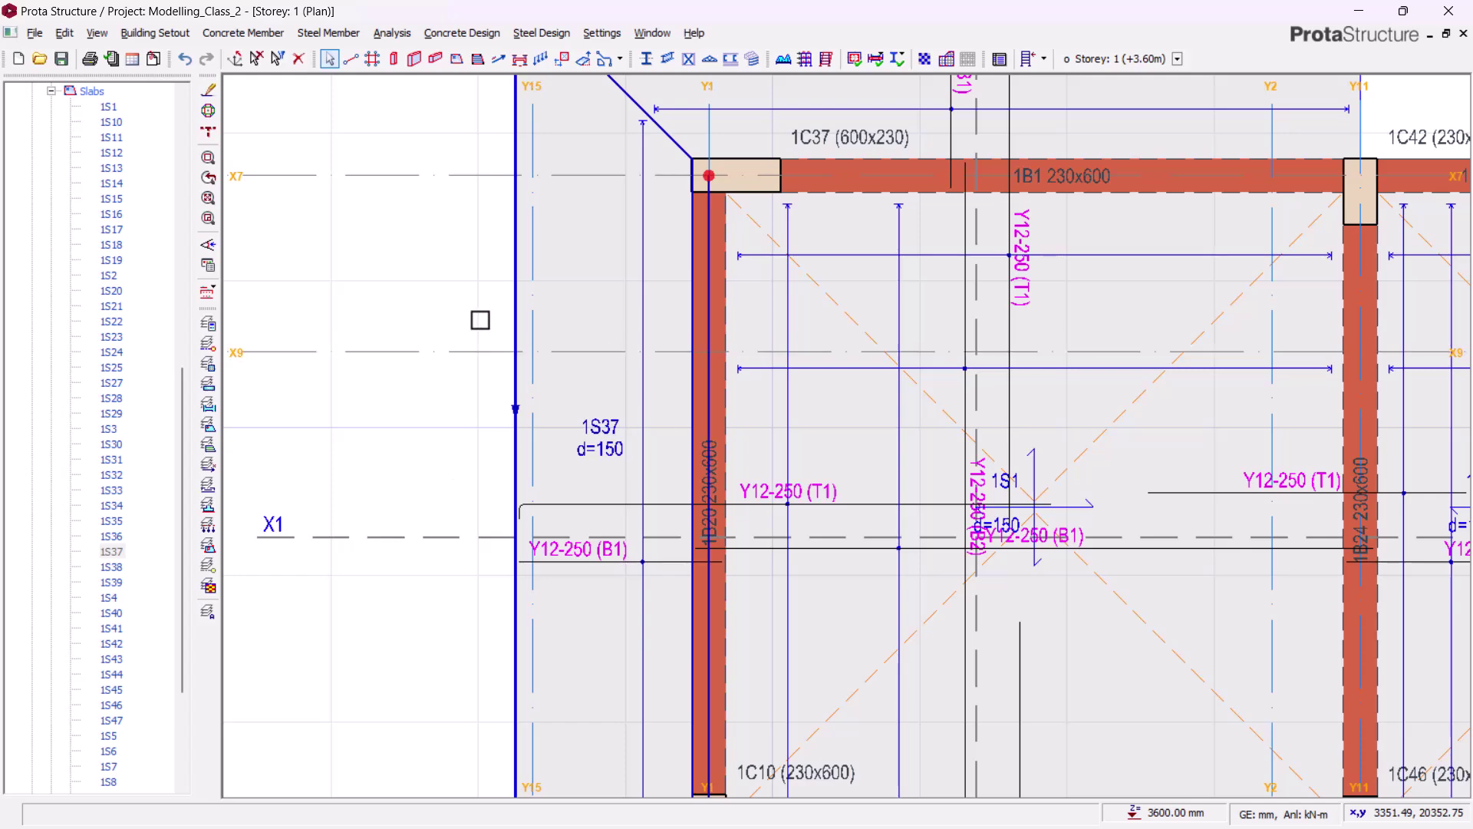
# Inspect the bottom bar details of cantilever slab 1S38 above grid X7 on the plan
pyautogui.moveTo(516, 303); pyautogui.dragTo(568, 326, button='middle')
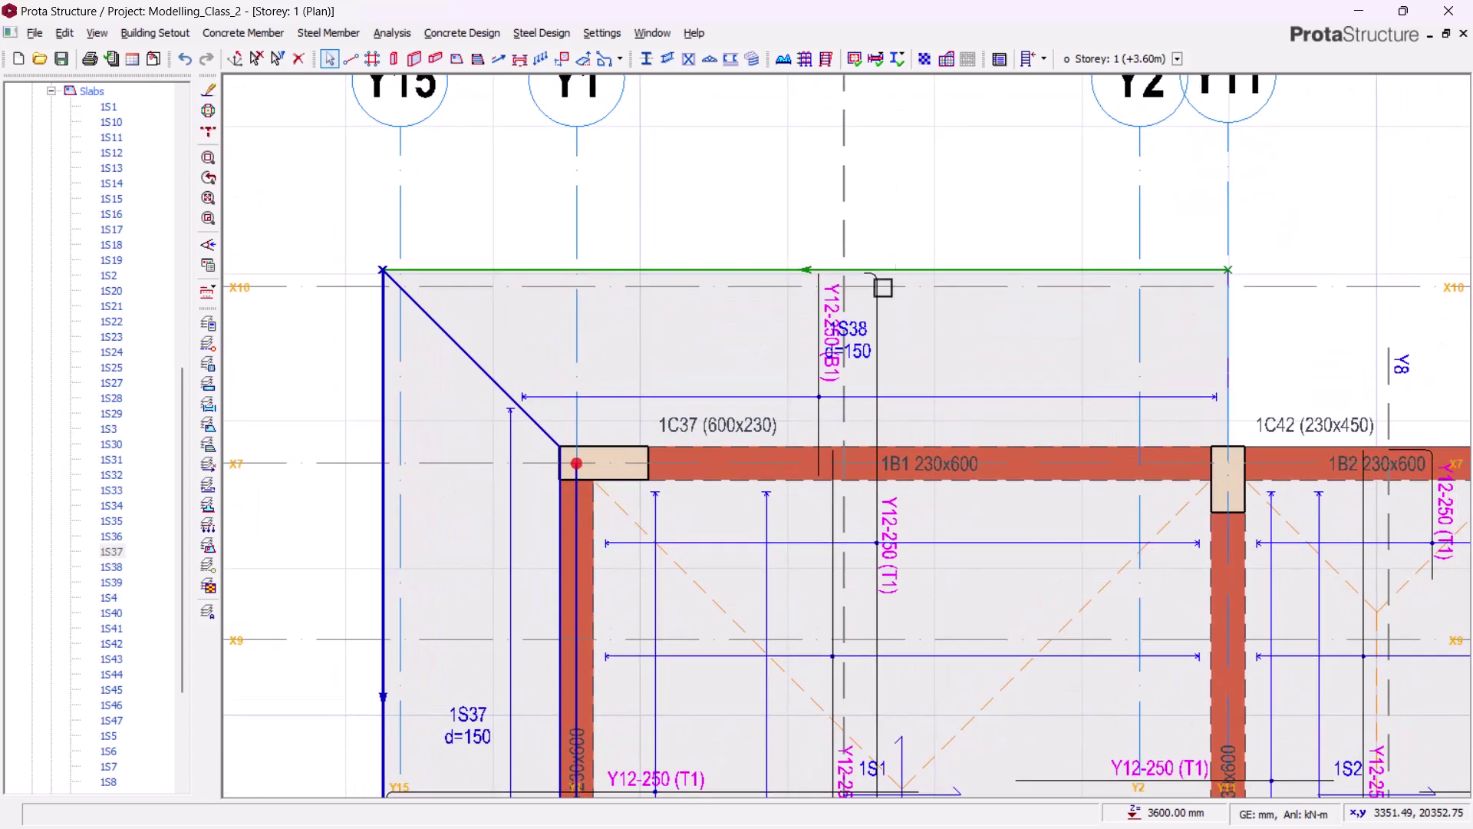
pyautogui.scroll(-2, 751, 217)
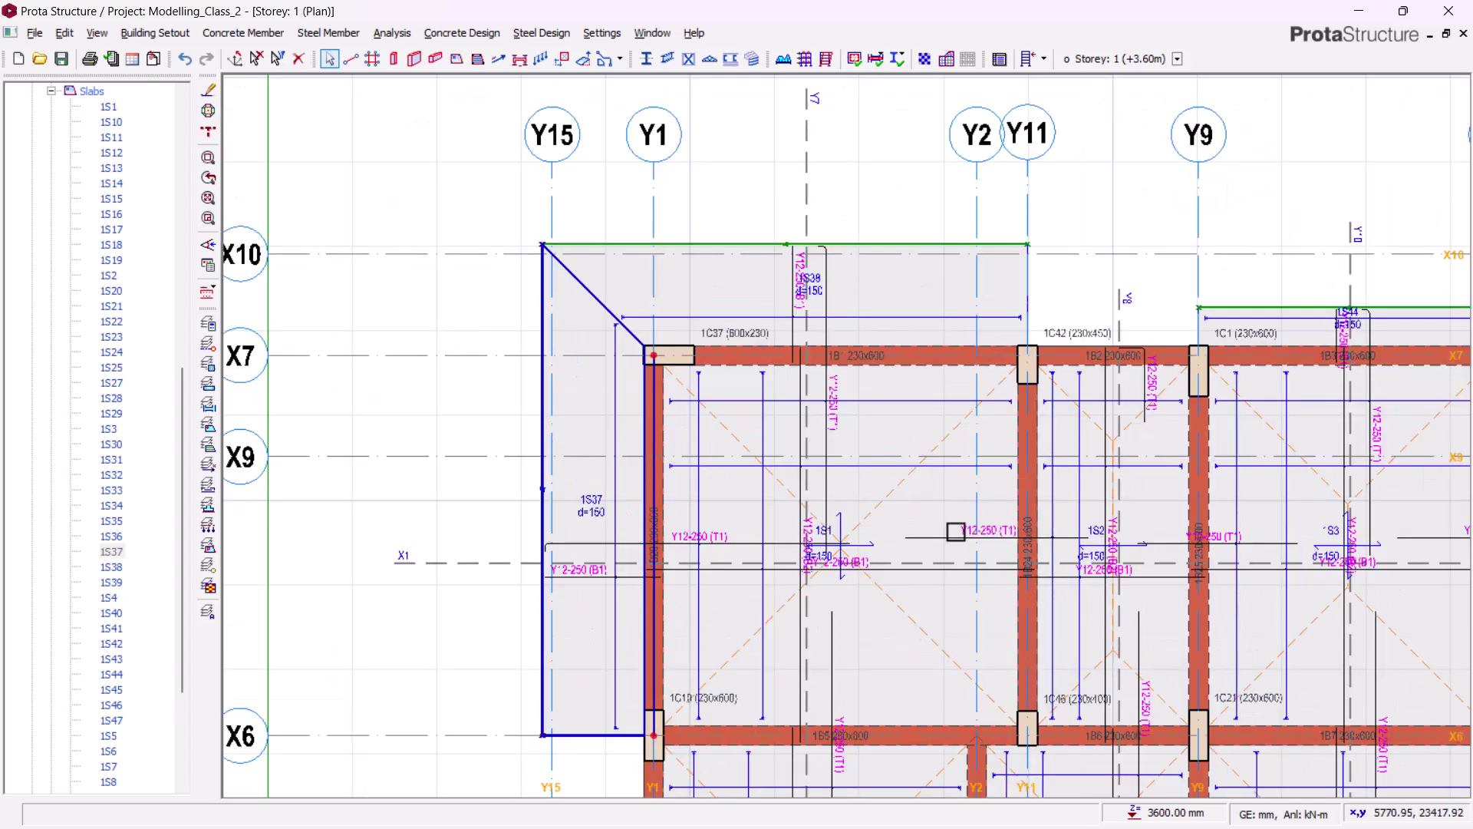
pyautogui.click(801, 254)
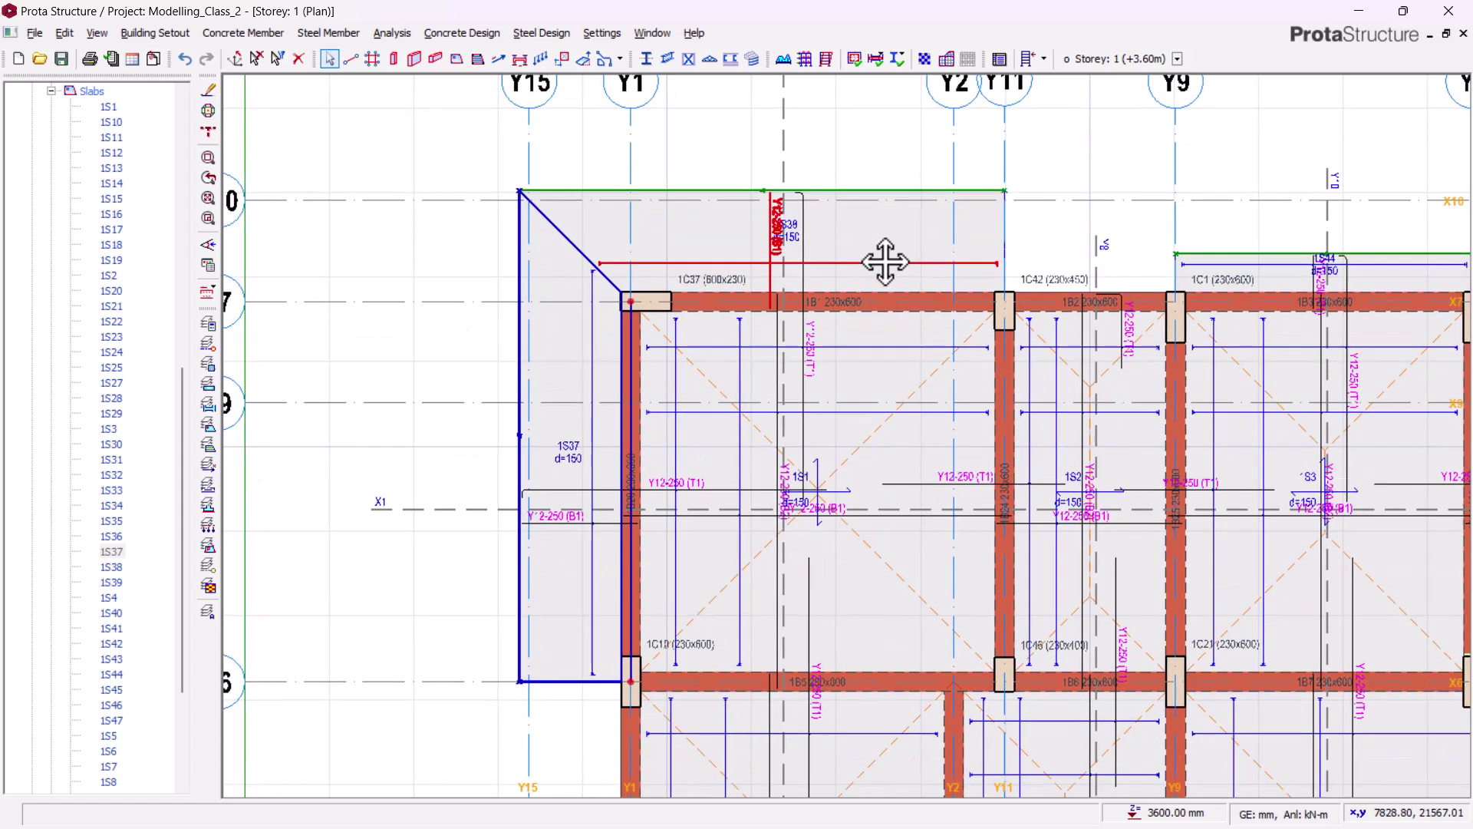
pyautogui.moveTo(885, 262)
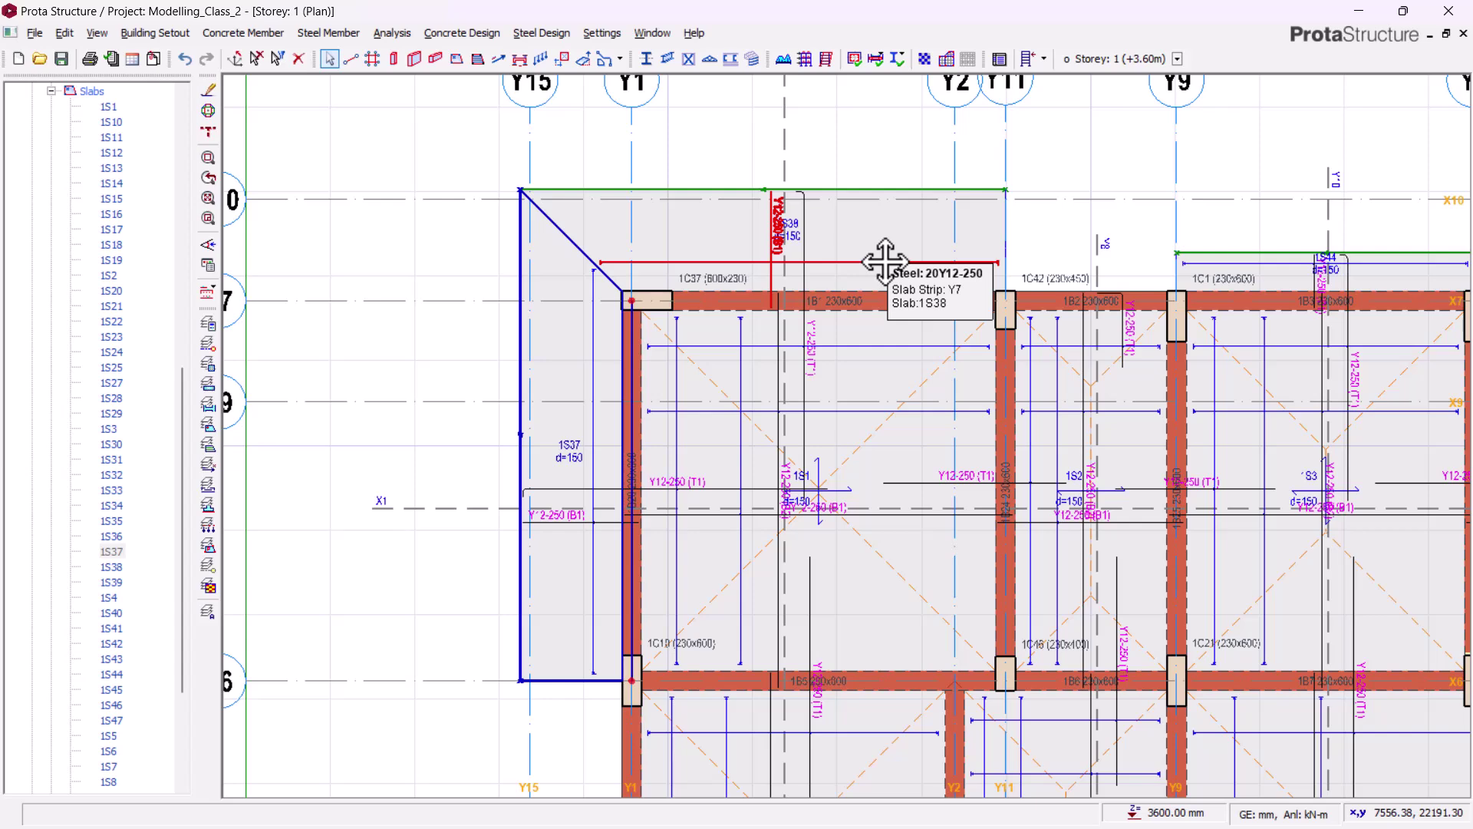
# Switch to the exported PDF report and examine the strip X1 and X2 moments, steel areas and deflection checks
pyautogui.click(832, 812)
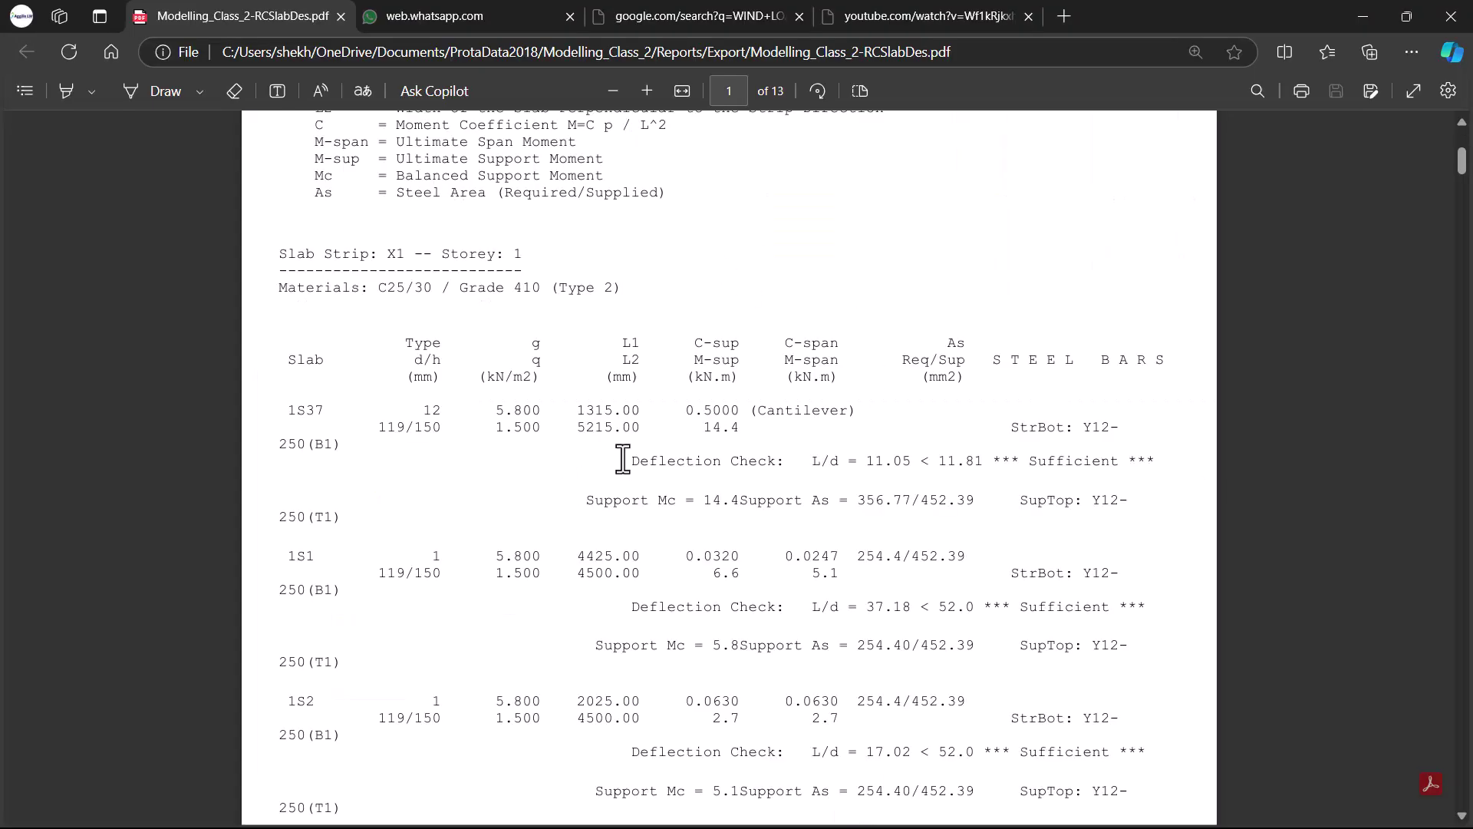
pyautogui.scroll(-5, 629, 454)
pyautogui.scroll(-3, 649, 453)
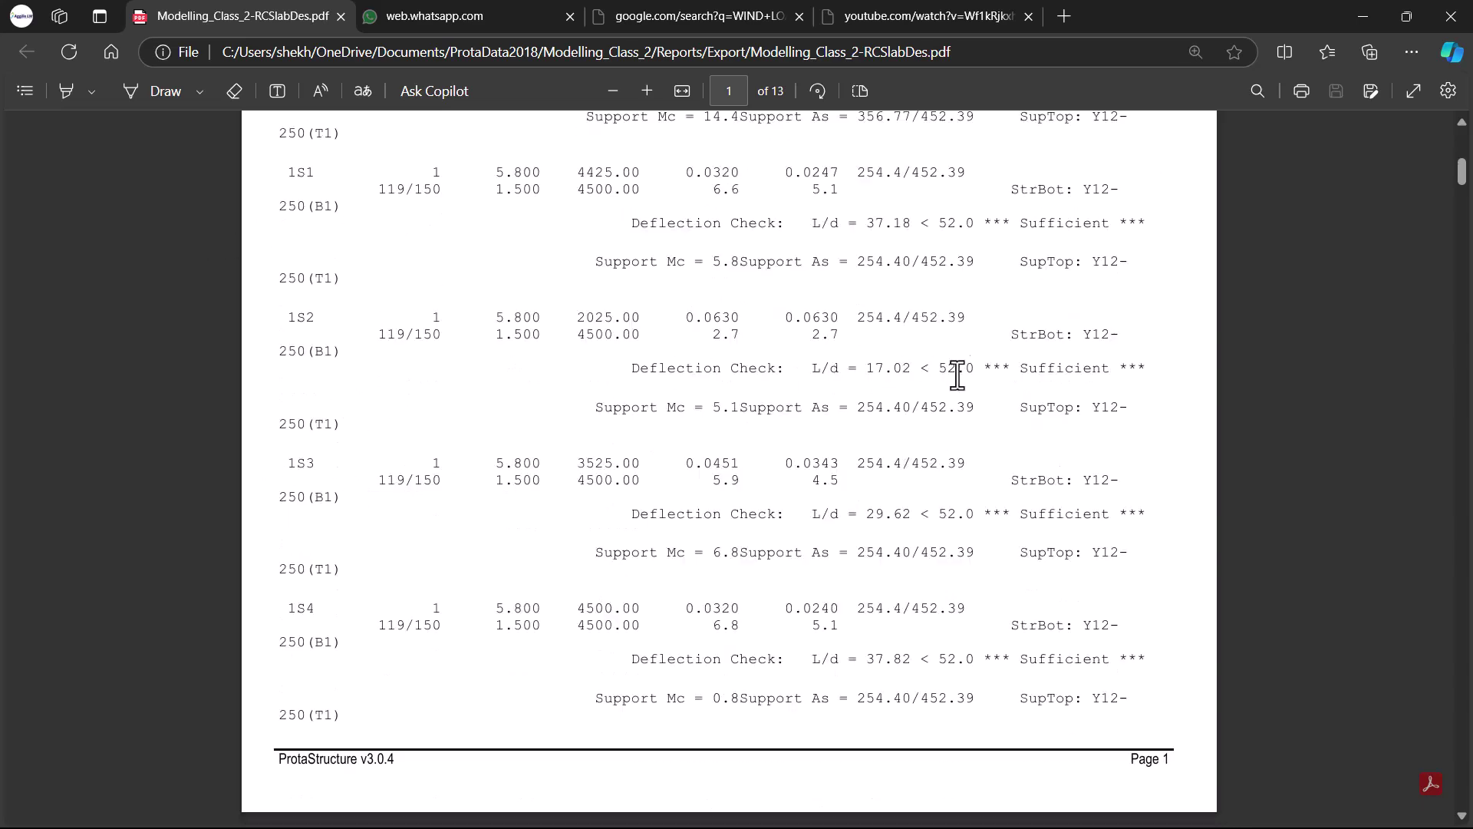
pyautogui.scroll(-10, 976, 535)
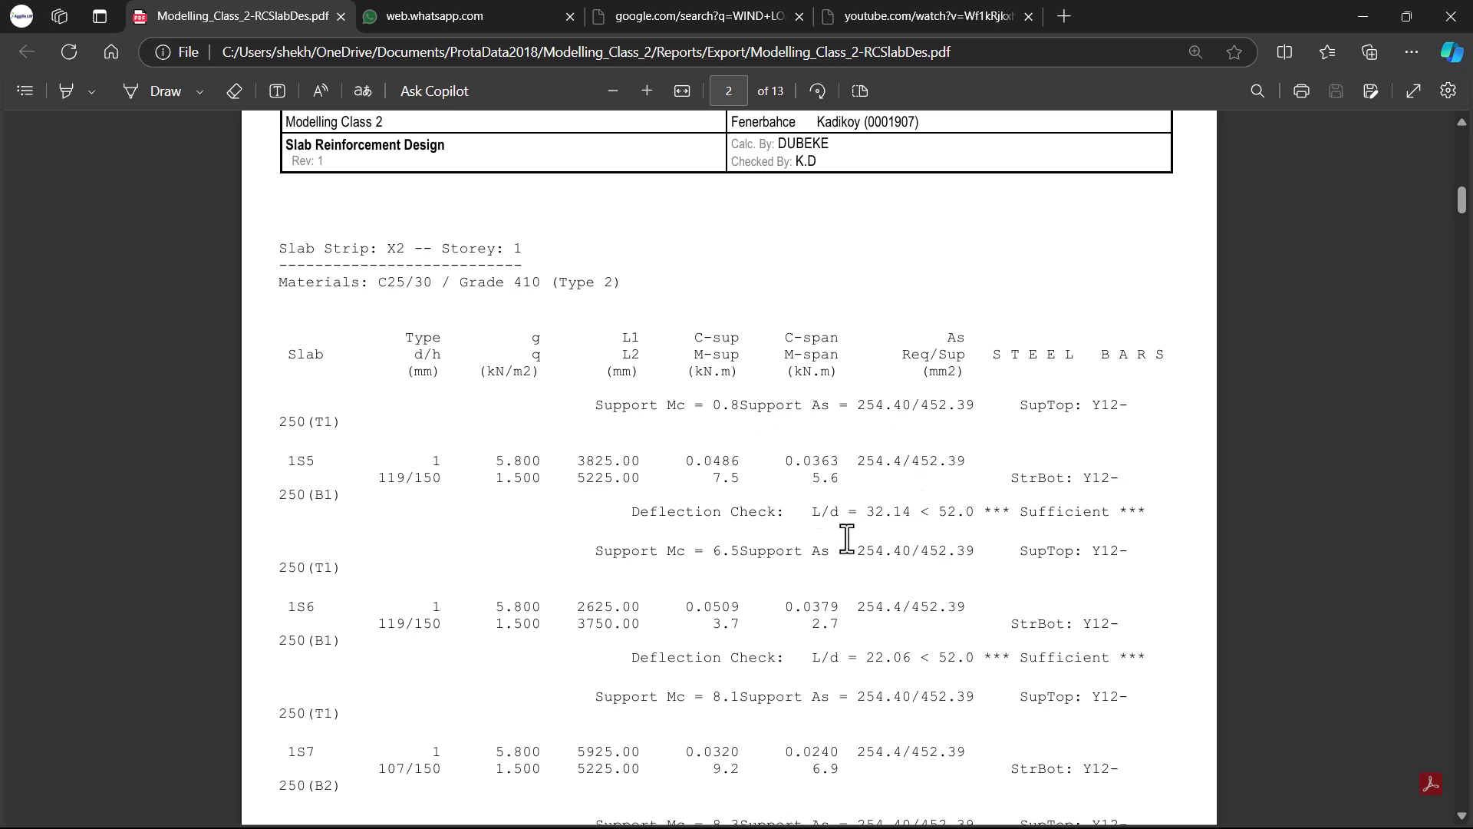
pyautogui.scroll(-1, 913, 527)
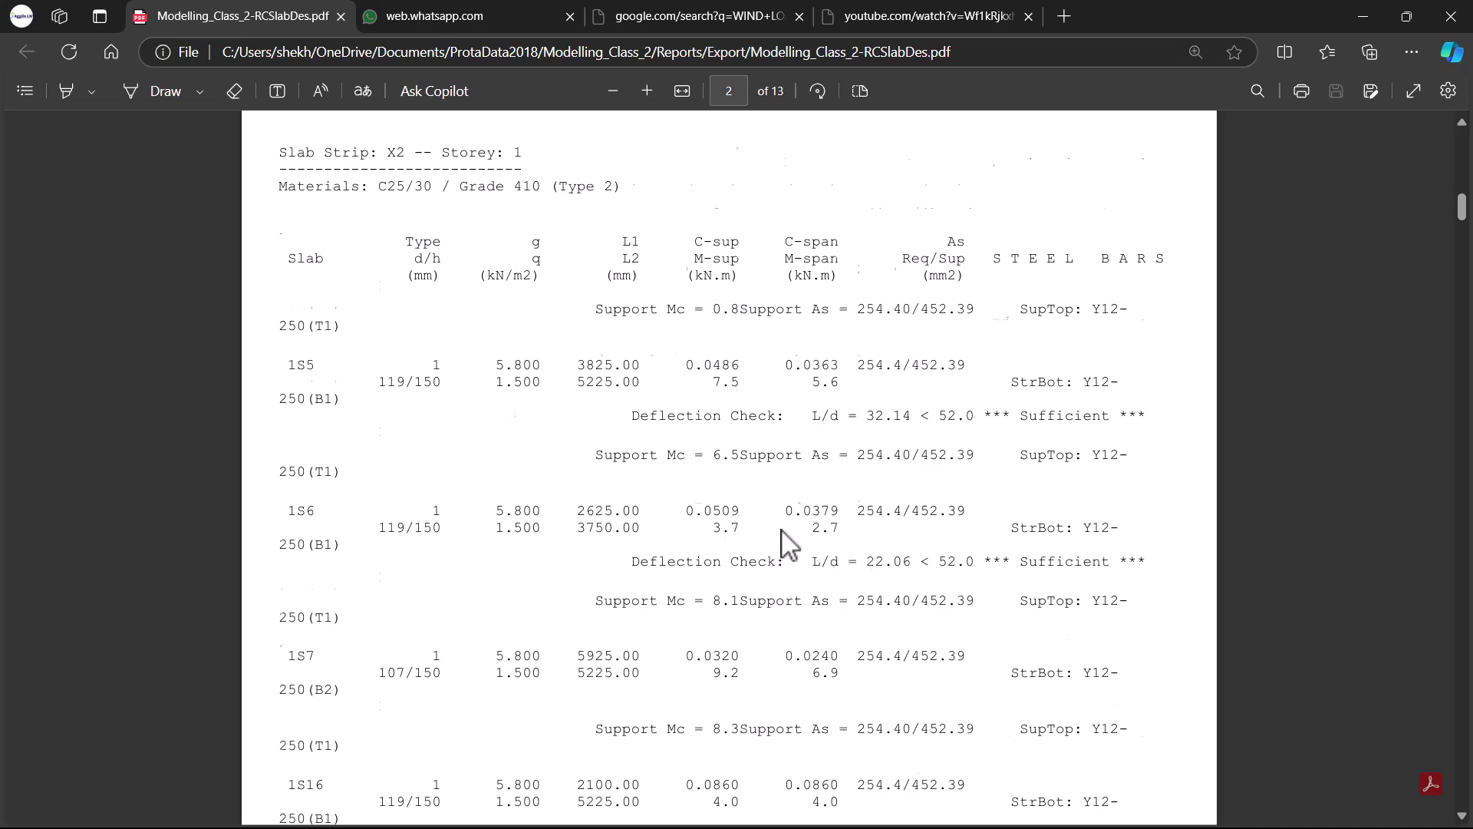
pyautogui.scroll(-2, 791, 537)
pyautogui.scroll(-4, 812, 492)
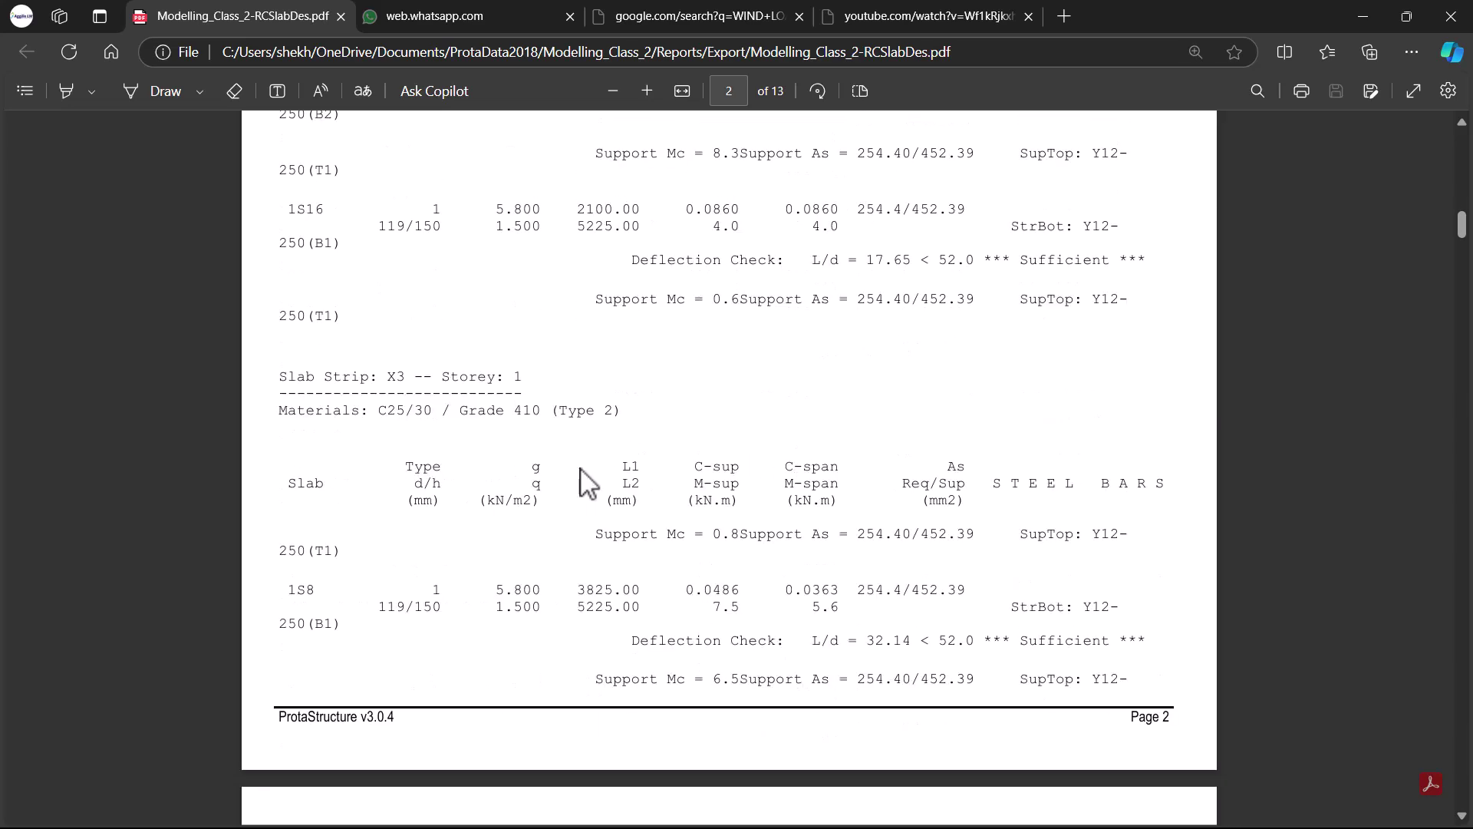
# Examine the strip X3 design results for slabs 1S8 to 1S23 in the PDF report
pyautogui.scroll(-1, 364, 380)
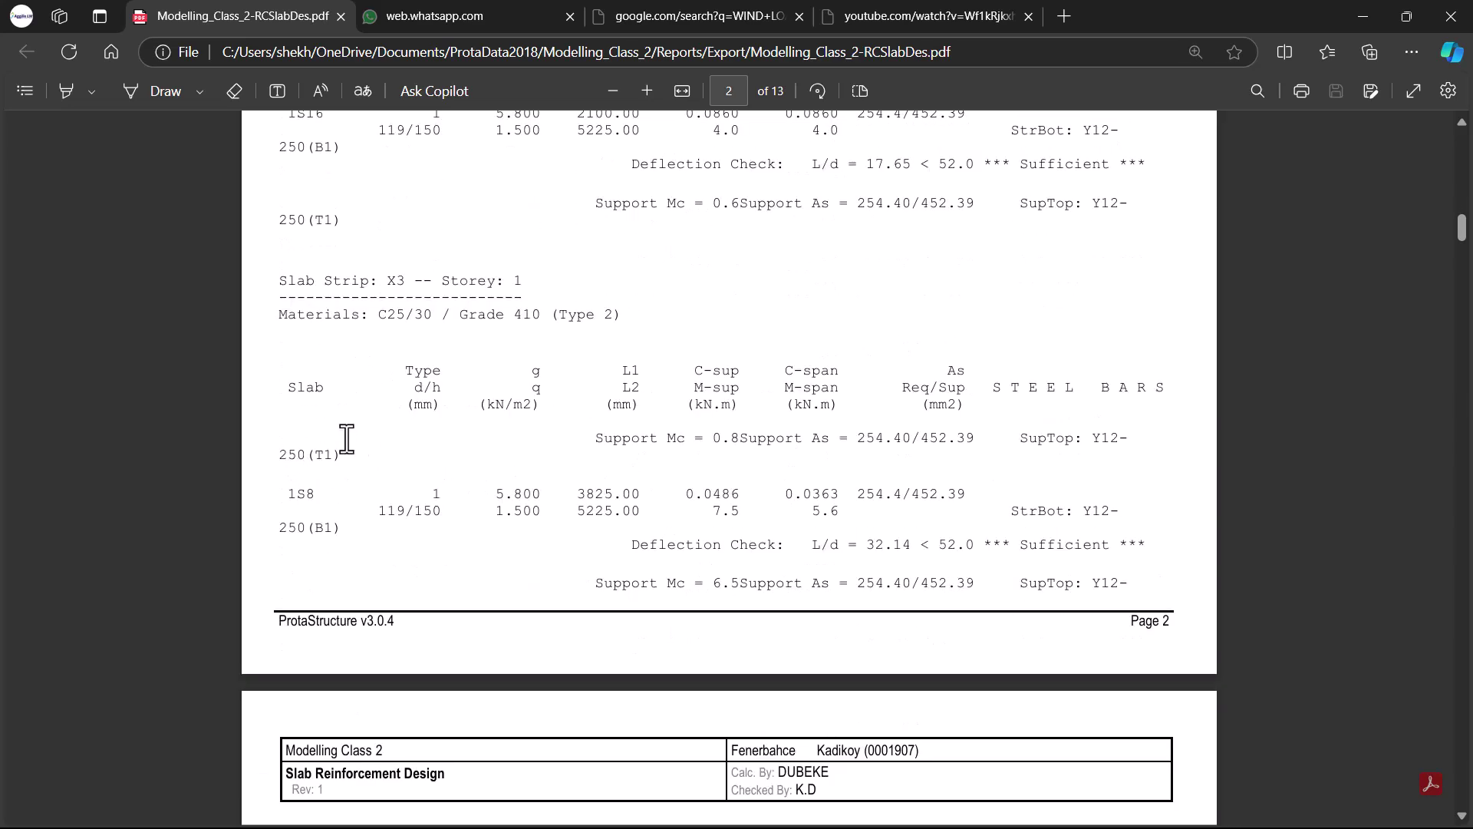
pyautogui.scroll(-1, 321, 407)
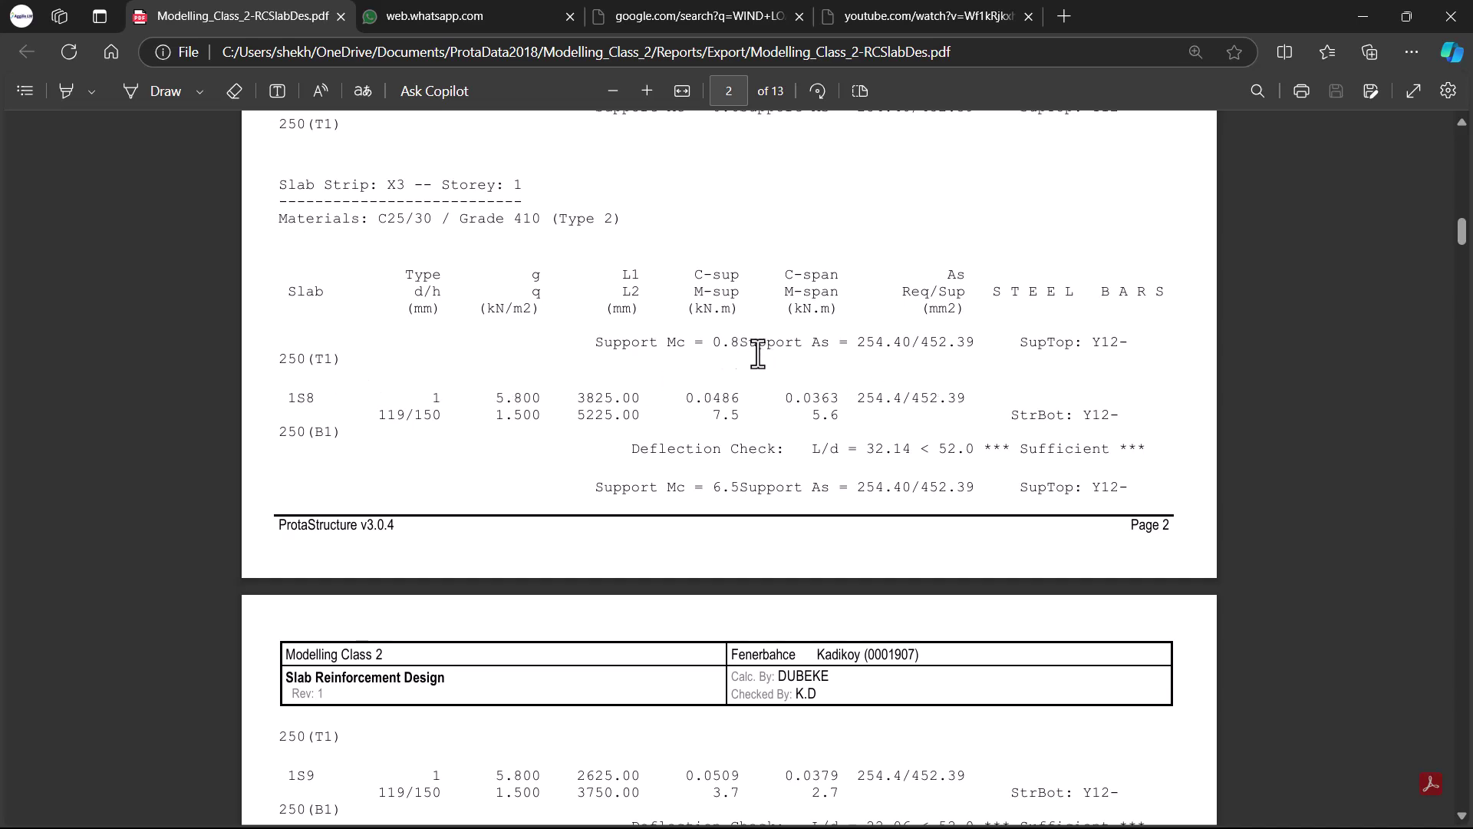
pyautogui.scroll(-2, 758, 472)
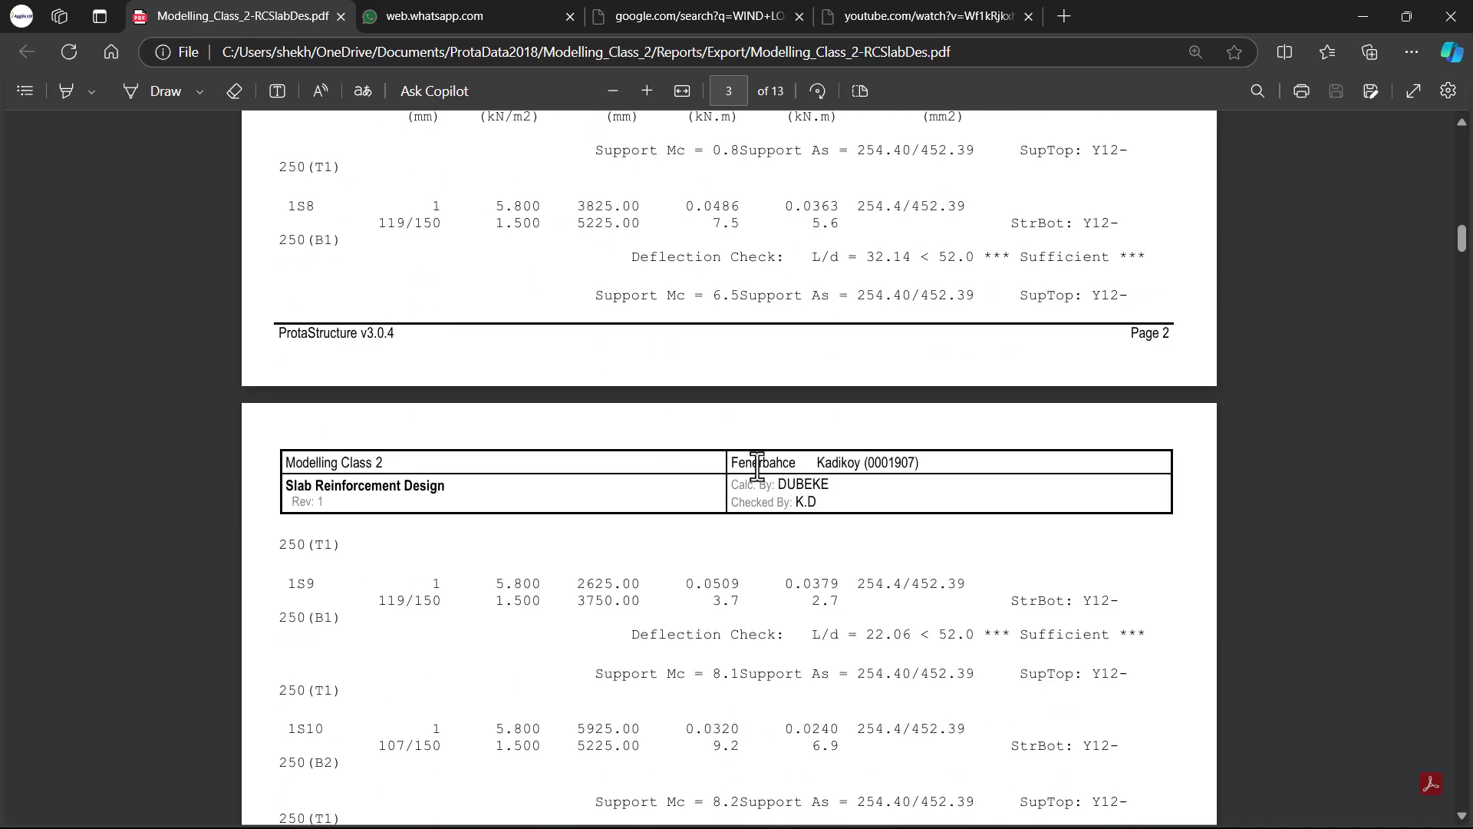
pyautogui.scroll(-4, 807, 298)
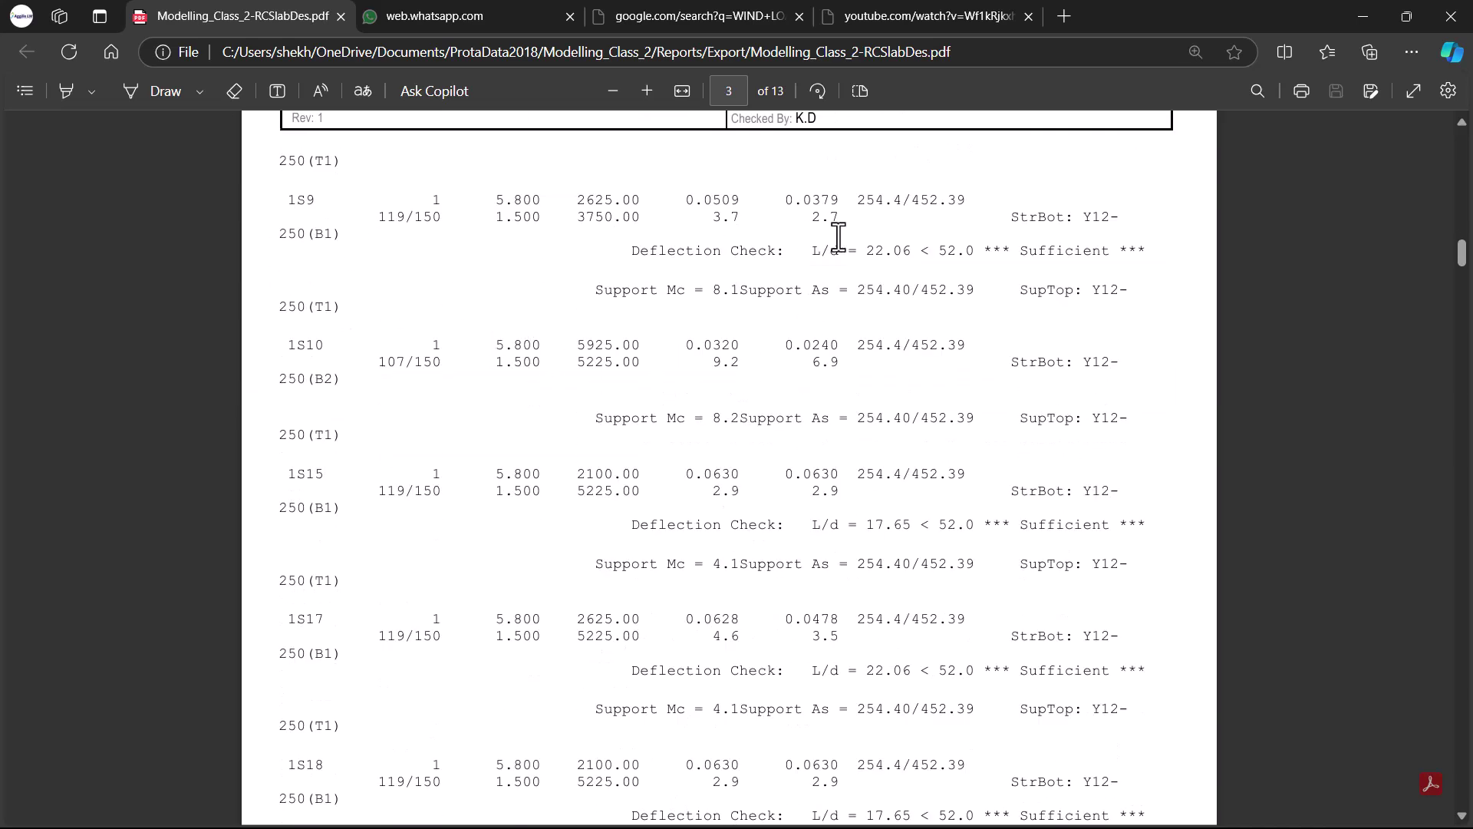
pyautogui.scroll(-2, 322, 338)
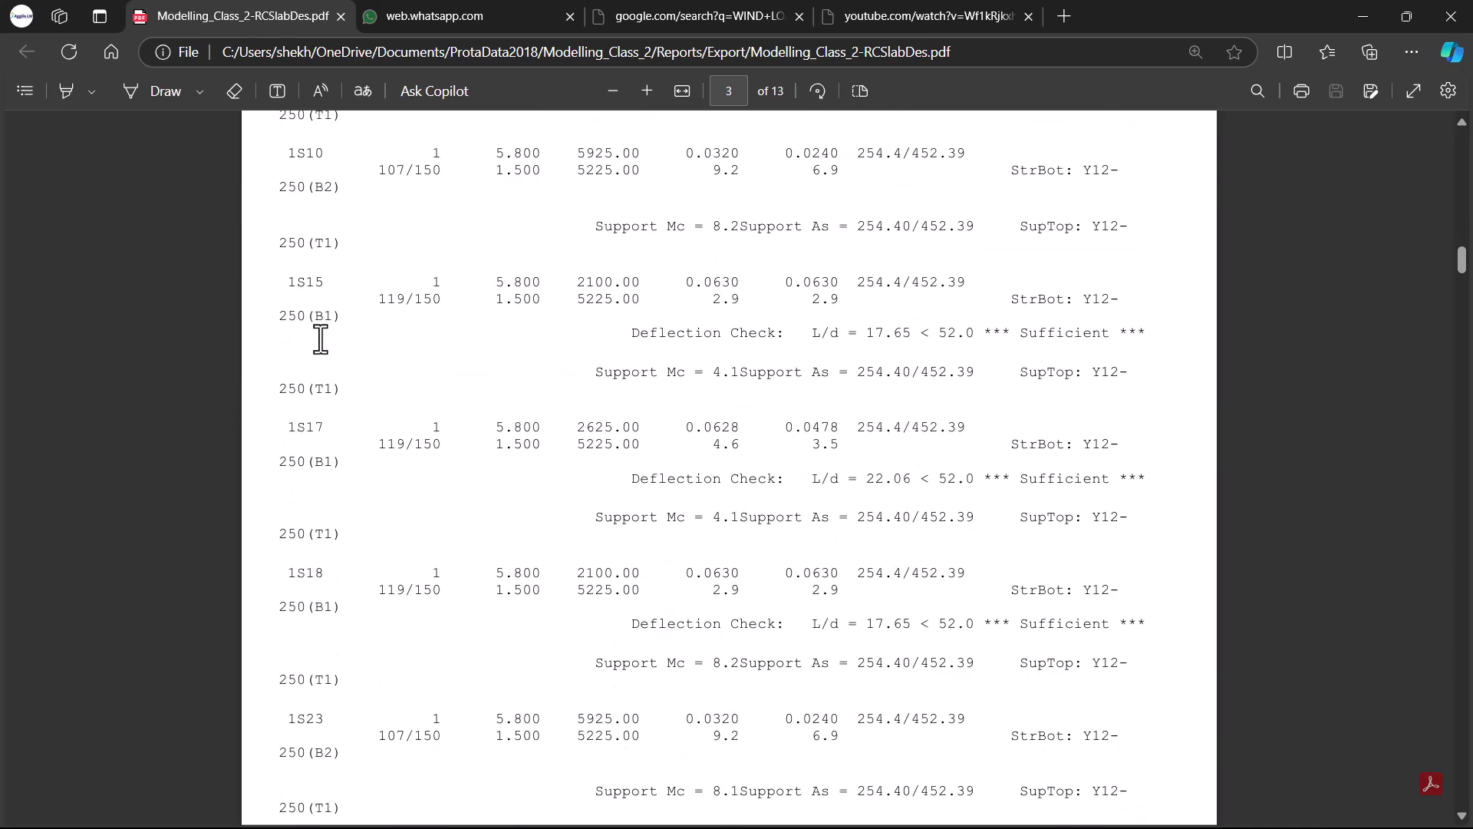
pyautogui.scroll(-12, 307, 441)
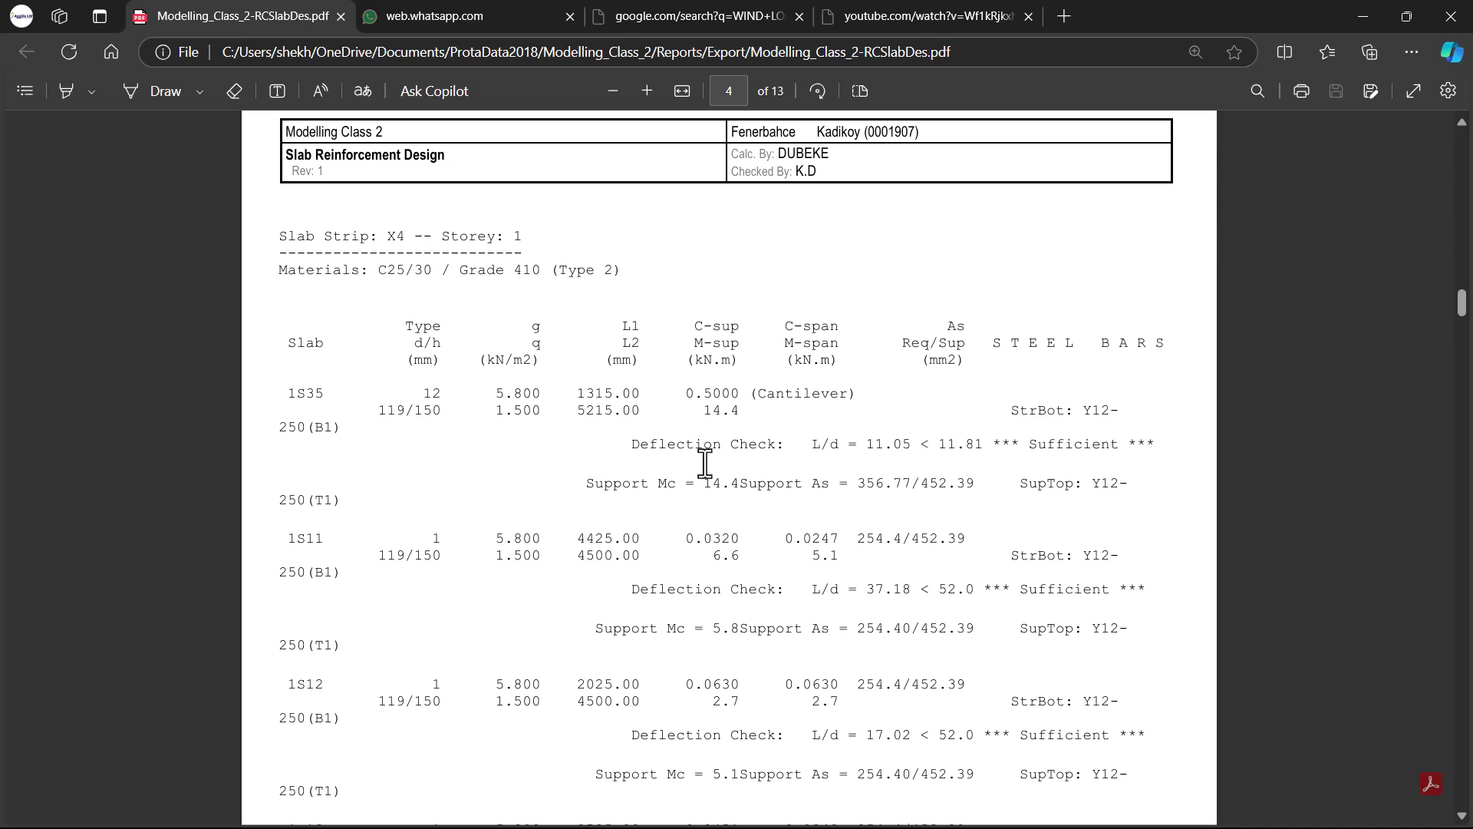
# Examine the strip X4 results for slabs 1S35 to 1S14 and the page 5 results for slabs 1S32 to 1S42
pyautogui.scroll(-3, 777, 391)
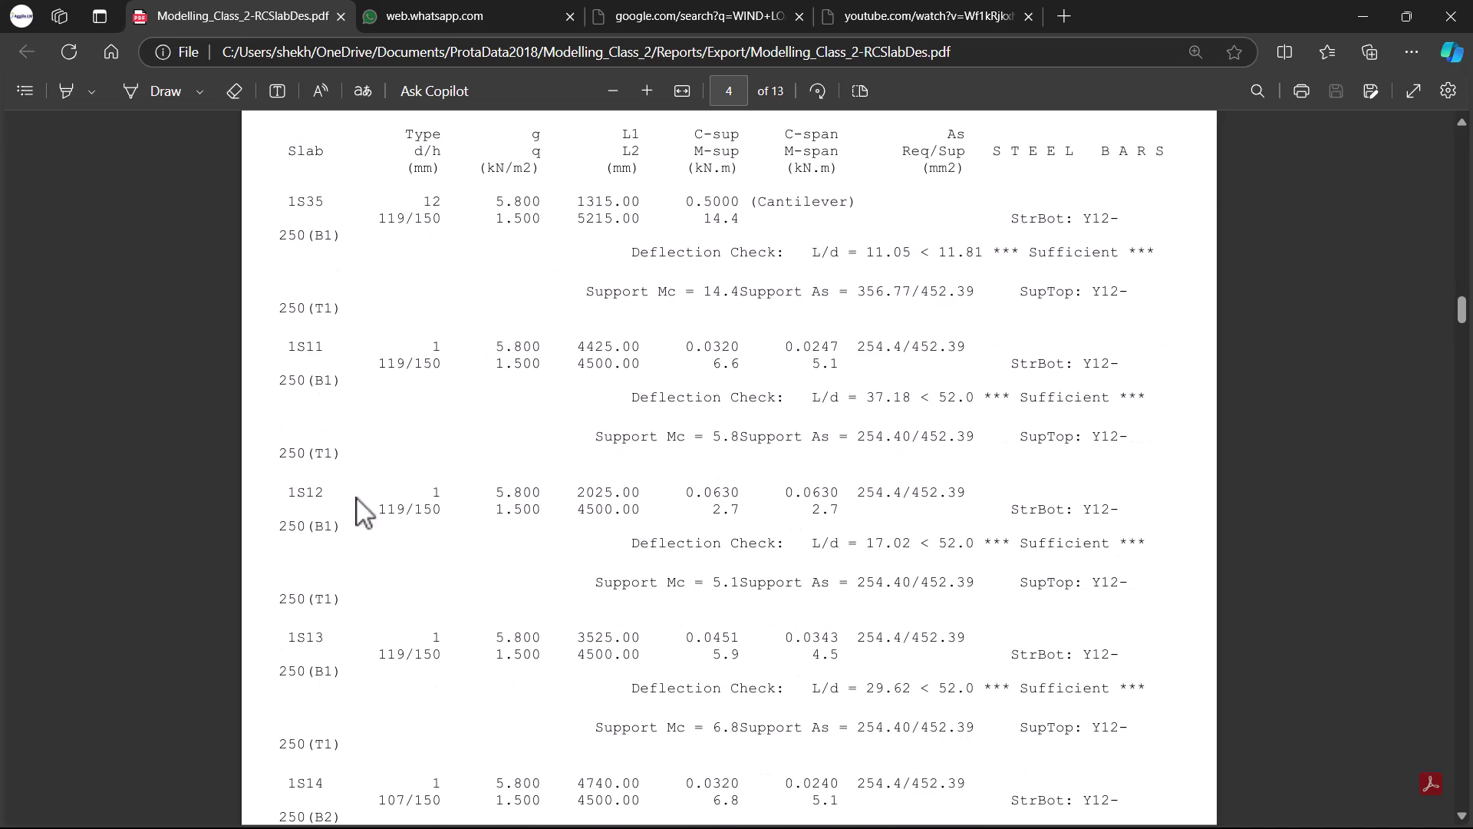
pyautogui.scroll(-9, 343, 254)
pyautogui.scroll(-9, 342, 376)
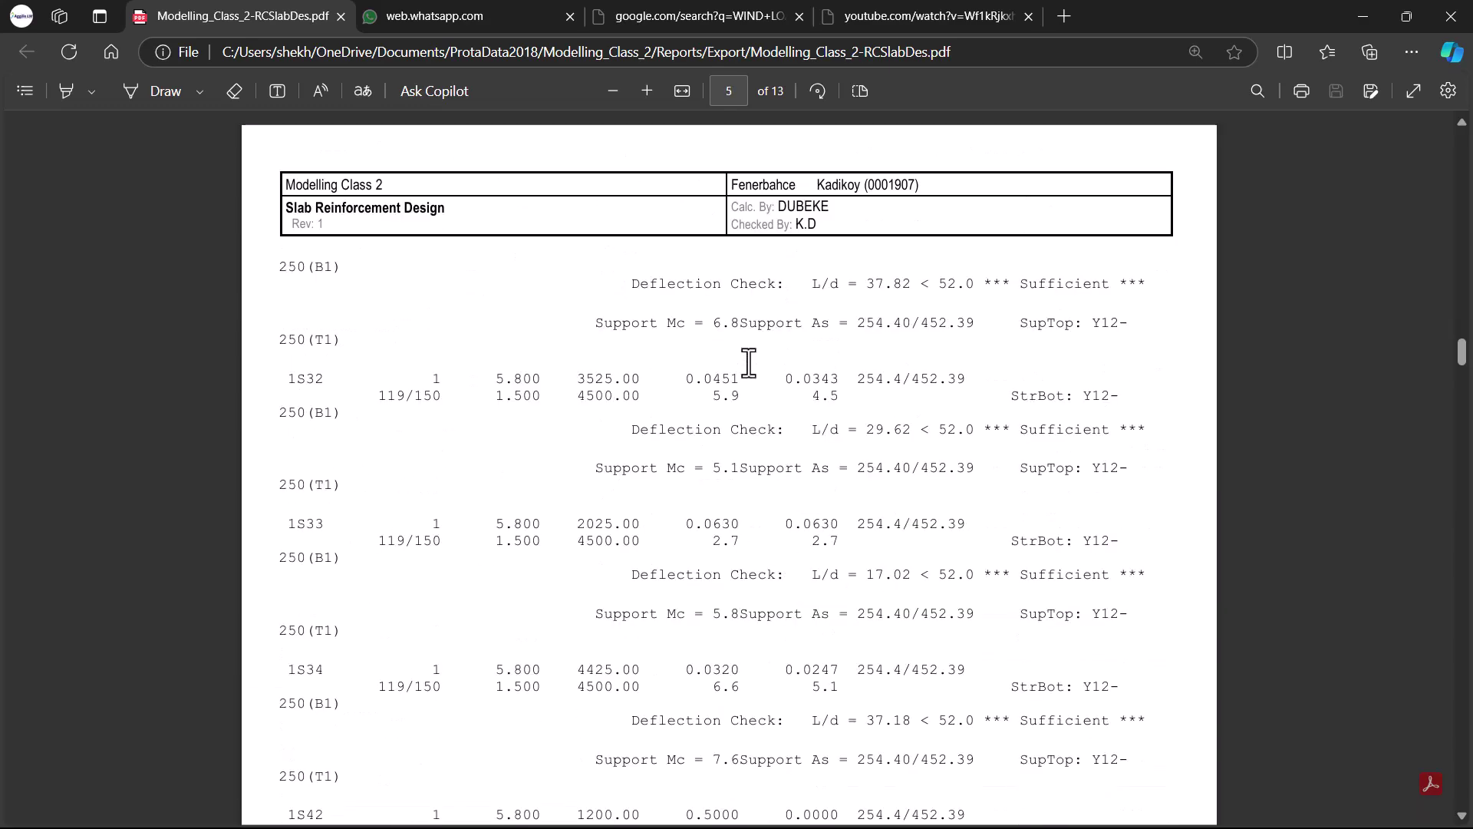
pyautogui.scroll(5, 790, 319)
pyautogui.scroll(-10, 566, 493)
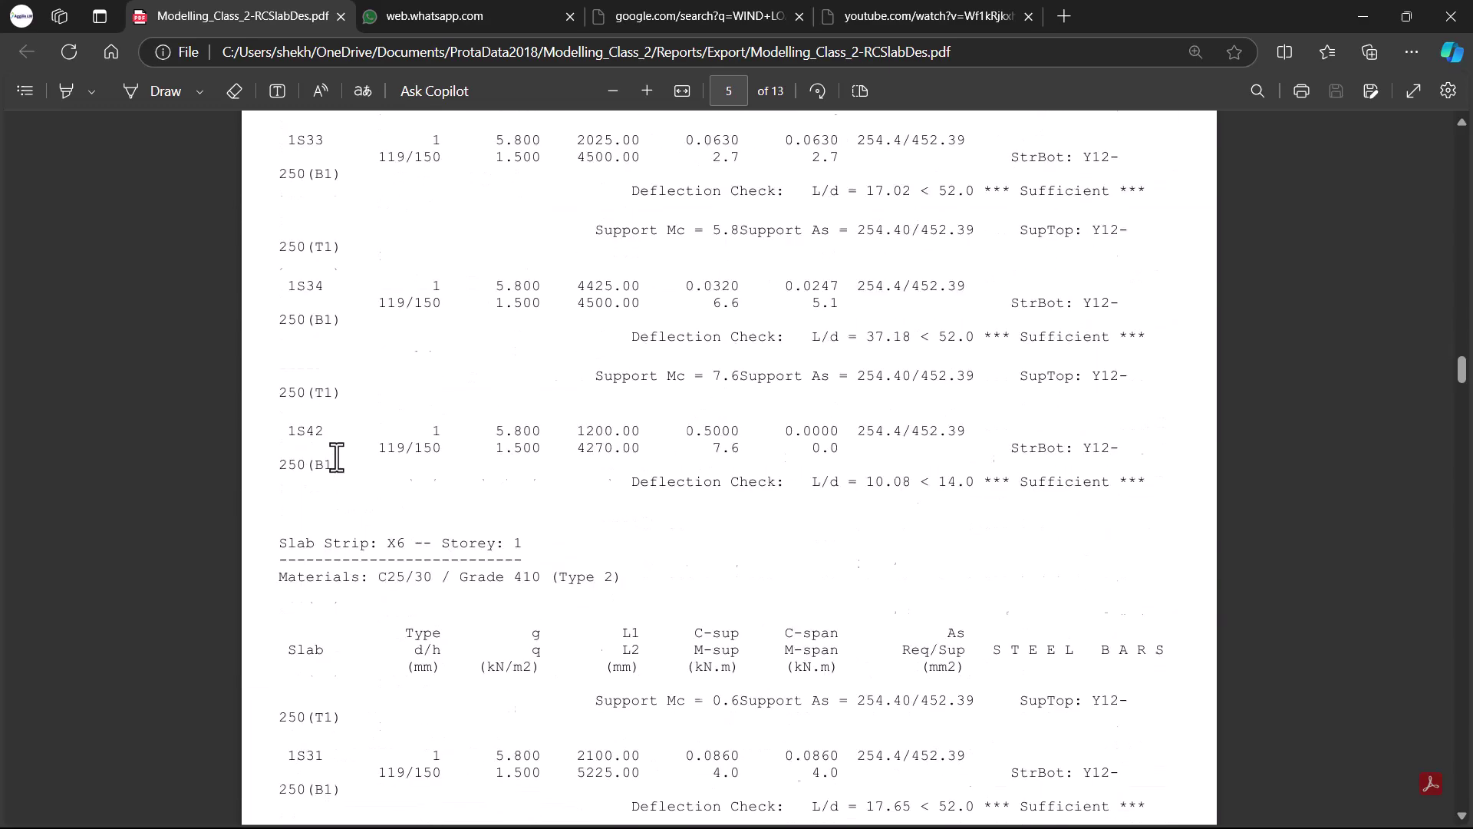
# Examine the strip X6 and X7 results, ending with cantilever slab 1S40 on page 6
pyautogui.scroll(-4, 322, 457)
pyautogui.scroll(-3, 368, 388)
pyautogui.scroll(-9, 576, 312)
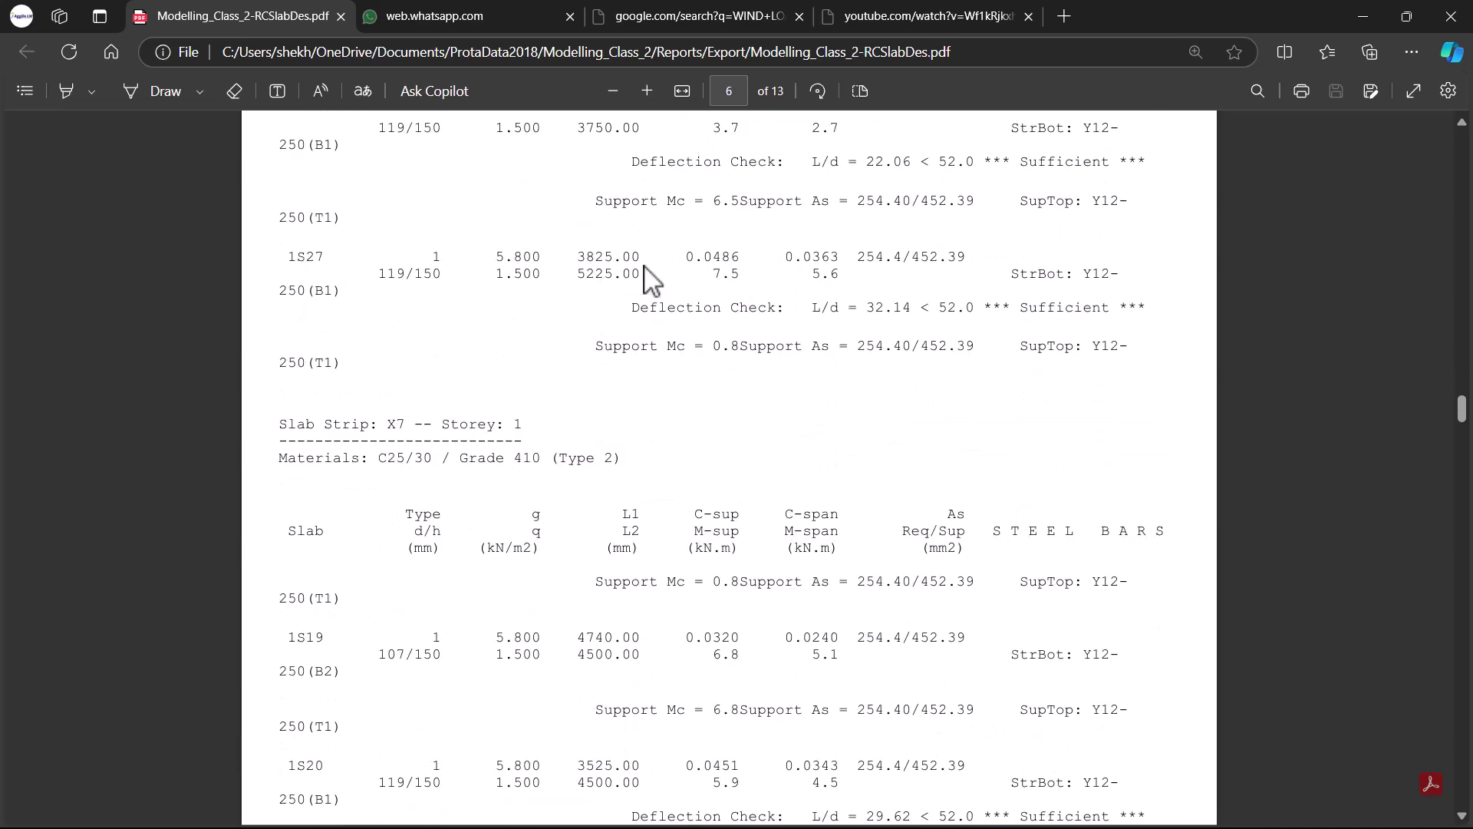
pyautogui.scroll(-4, 637, 284)
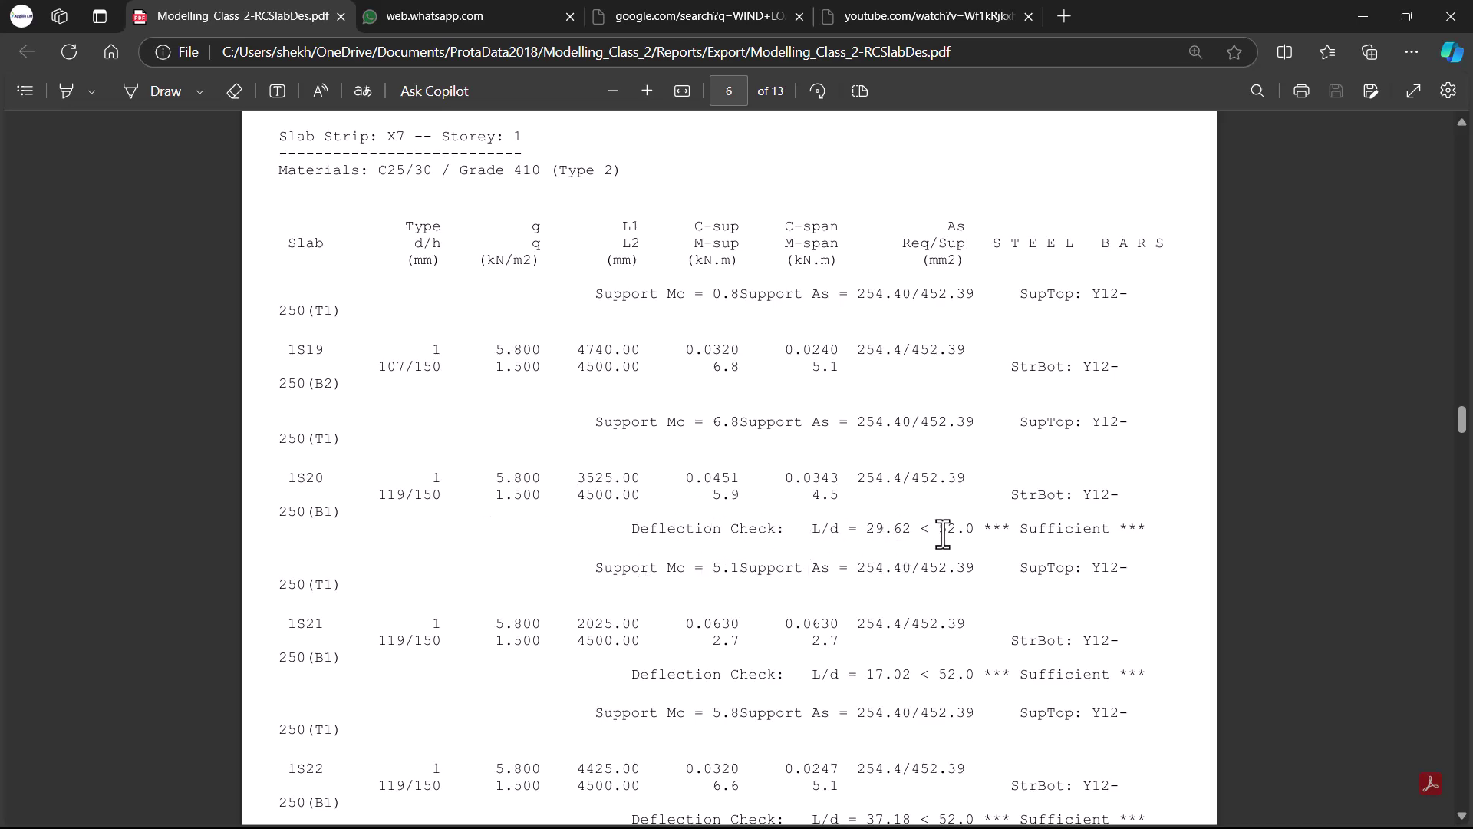
pyautogui.scroll(-2, 942, 534)
pyautogui.scroll(-1, 776, 601)
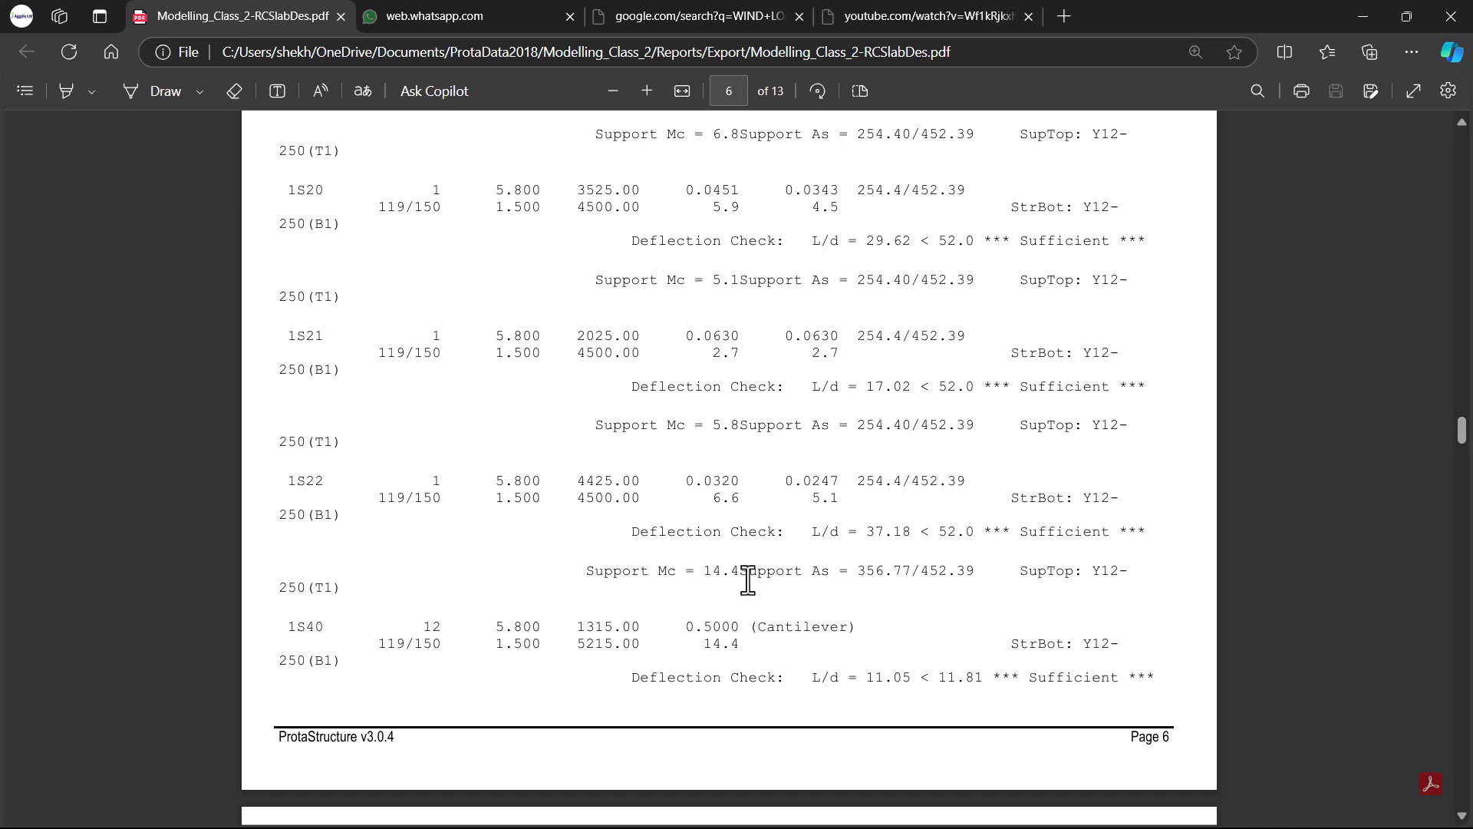
# Examine the moments, steel areas and deflection check of cantilever slab 1S38 on page 7 of the report
pyautogui.scroll(-8, 748, 581)
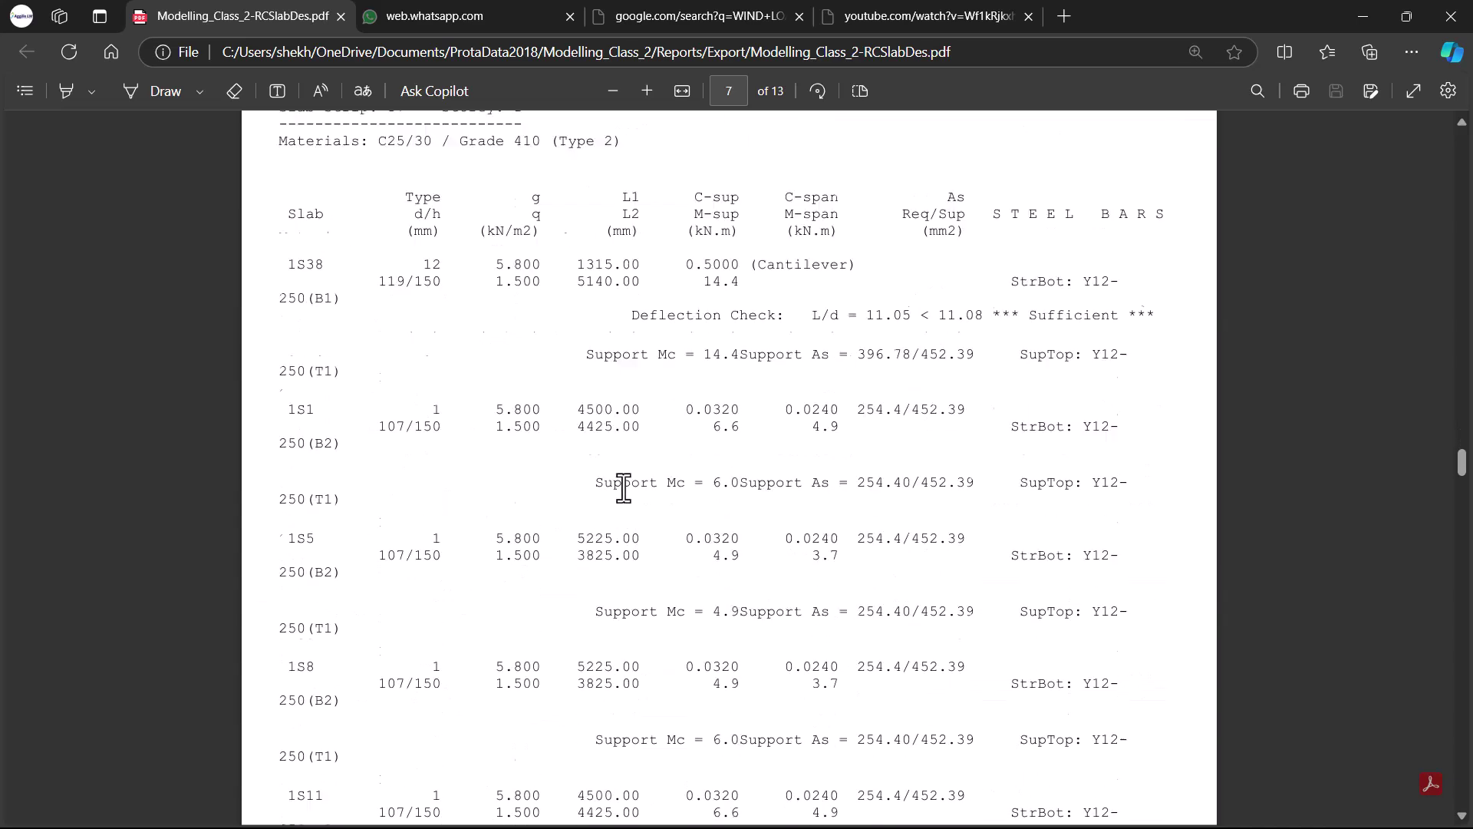
pyautogui.scroll(-2, 623, 488)
pyautogui.scroll(1, 460, 430)
# Switch back to the ProtaStructure plan, locate slab 1S38 and examine its corner junction with slab 1S37
pyautogui.click(1363, 16)
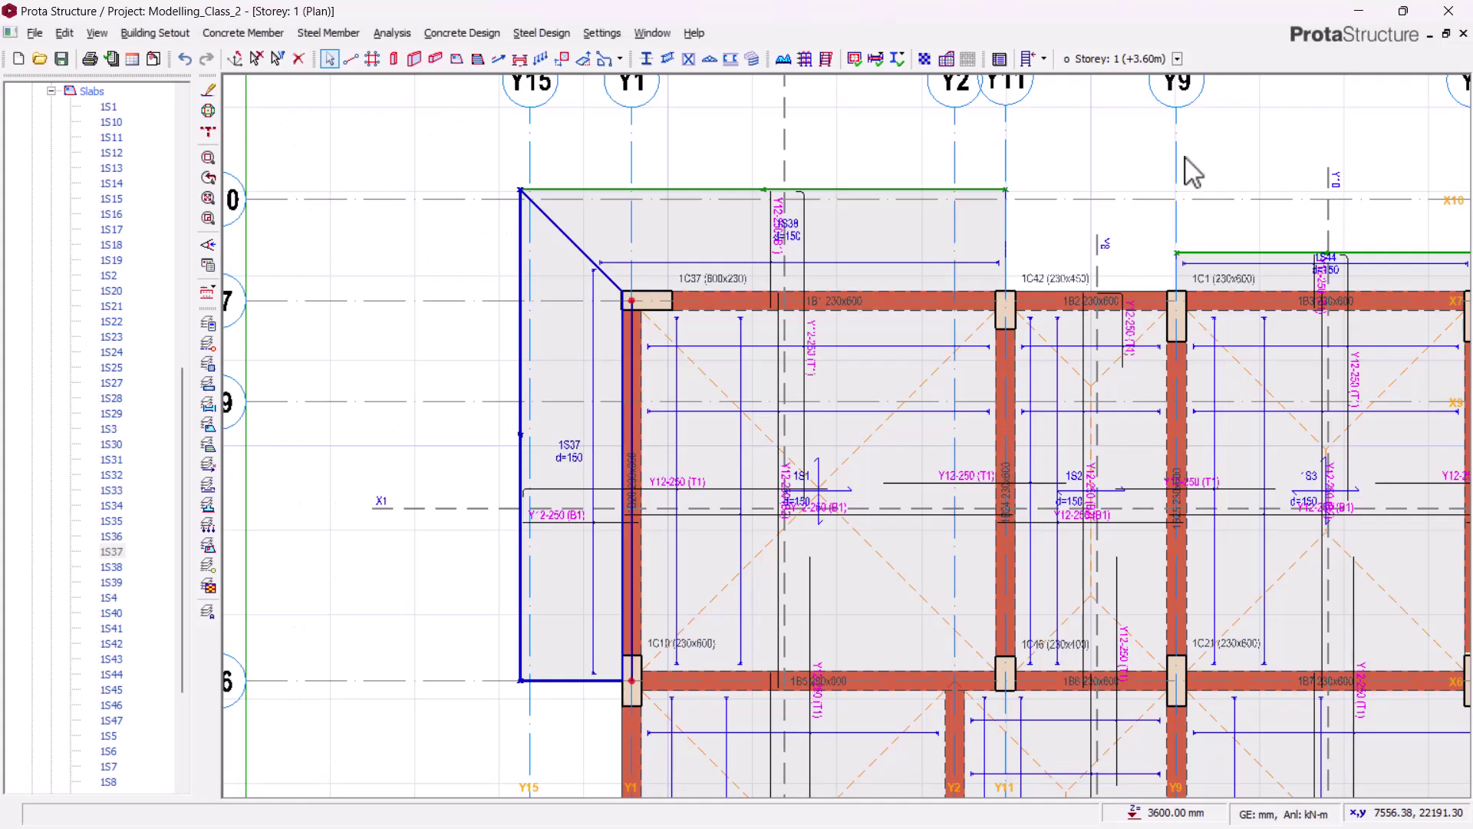
pyautogui.click(112, 568)
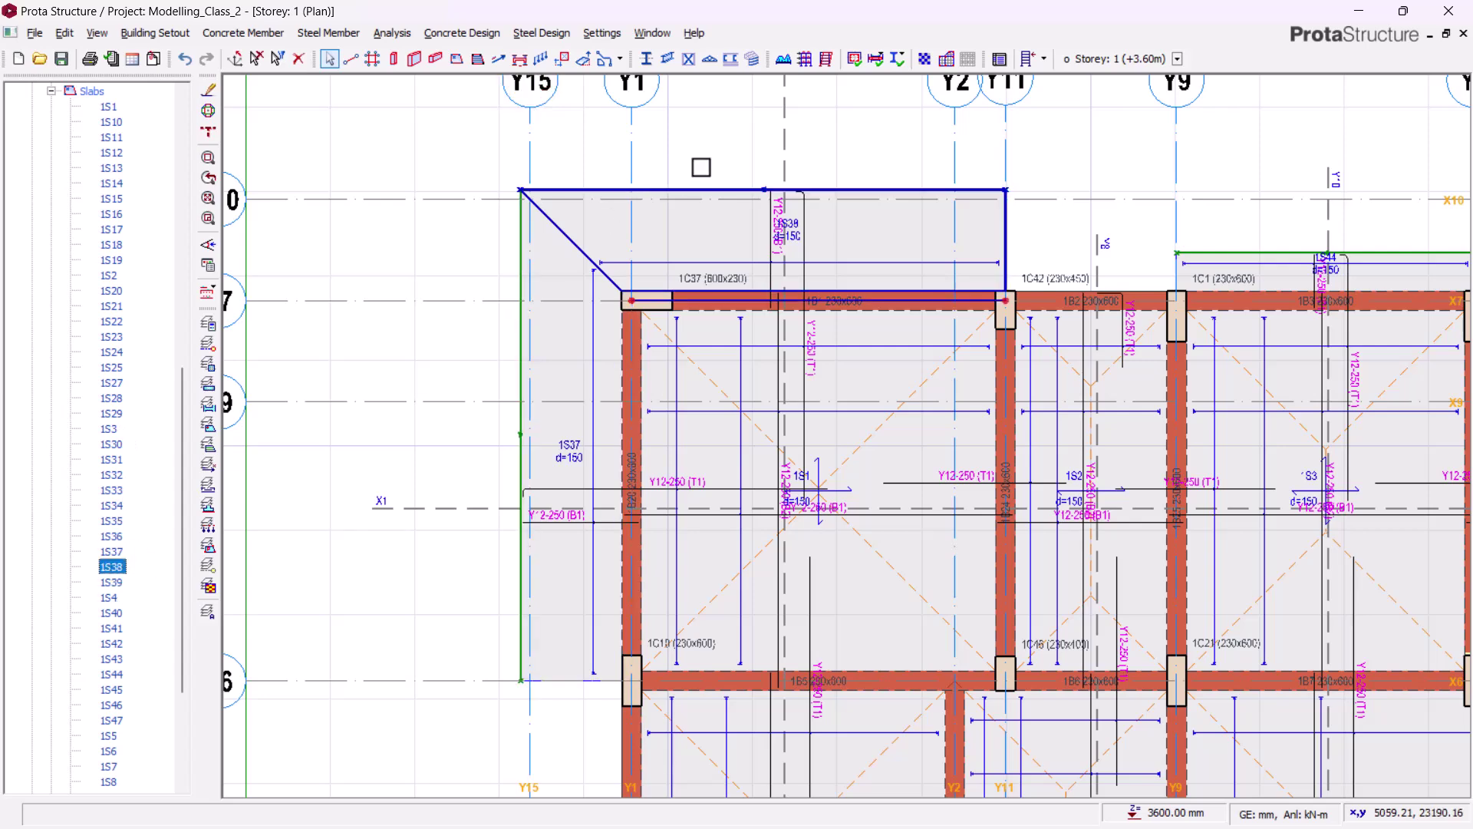
pyautogui.scroll(3, 699, 168)
pyautogui.scroll(-4, 817, 300)
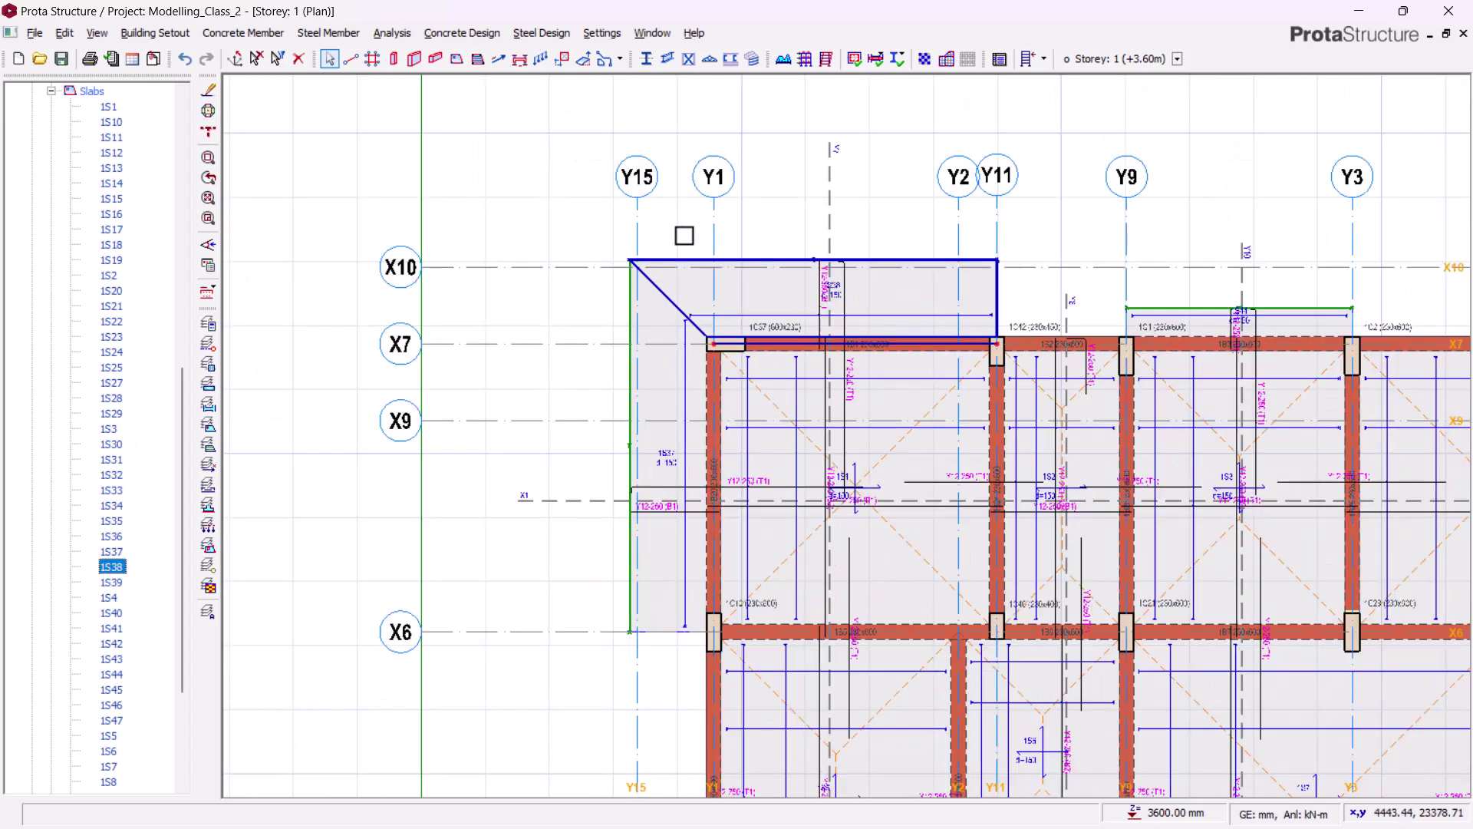
pyautogui.moveTo(892, 460); pyautogui.dragTo(830, 460, button='middle')
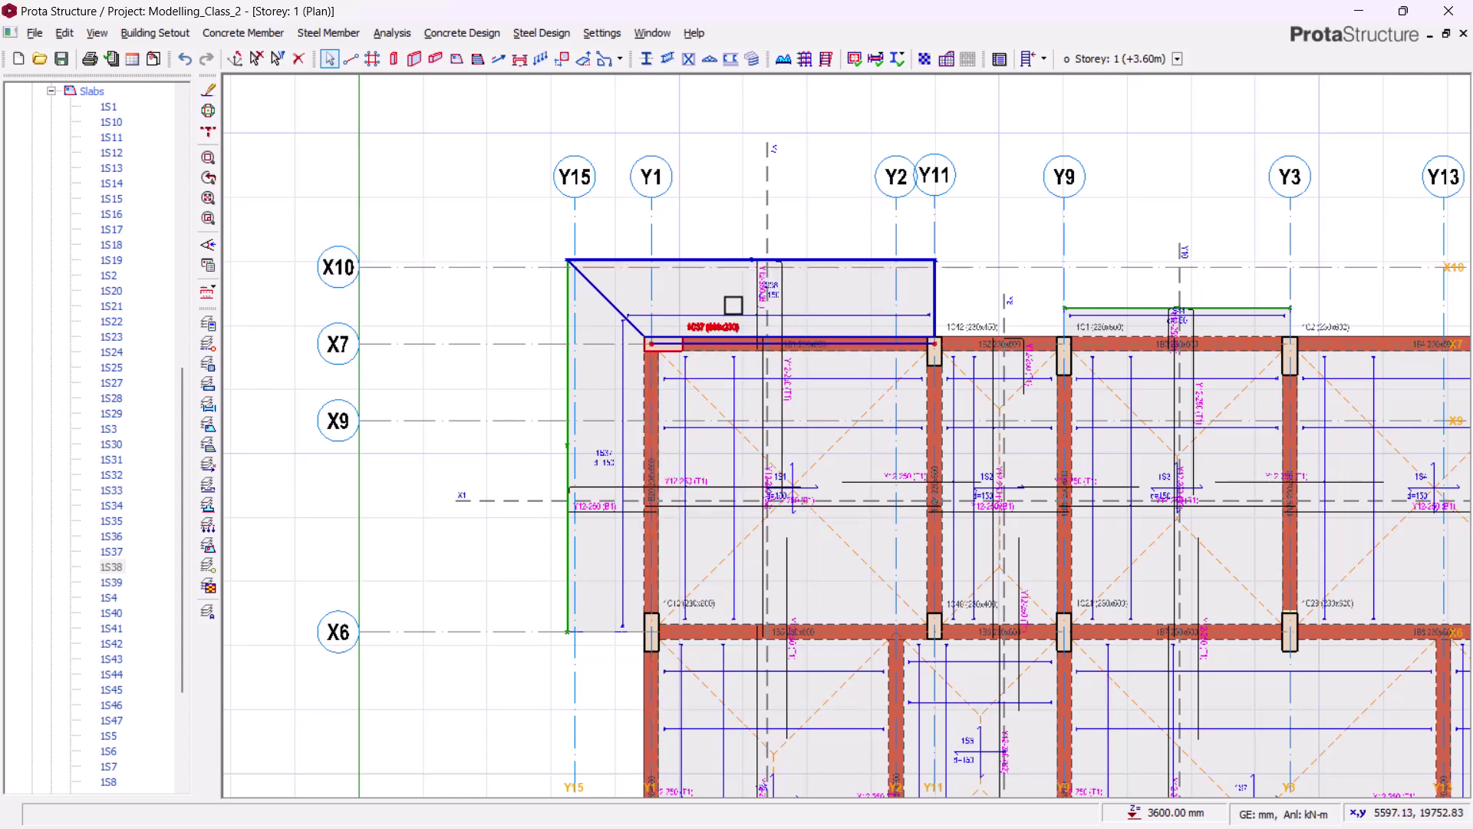
pyautogui.scroll(1, 733, 305)
pyautogui.scroll(3, 618, 454)
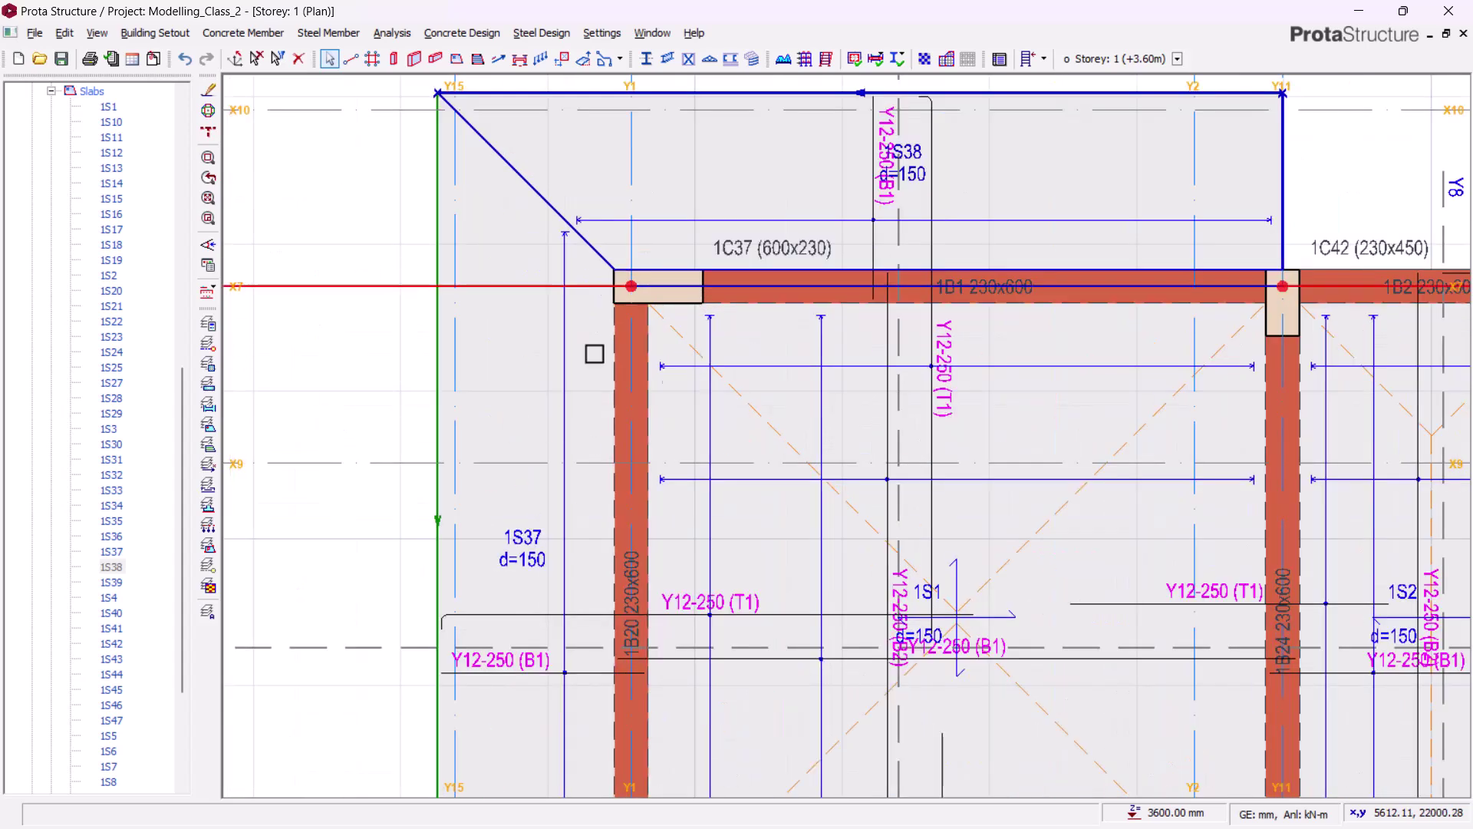
pyautogui.moveTo(674, 204); pyautogui.dragTo(847, 283, button='middle')
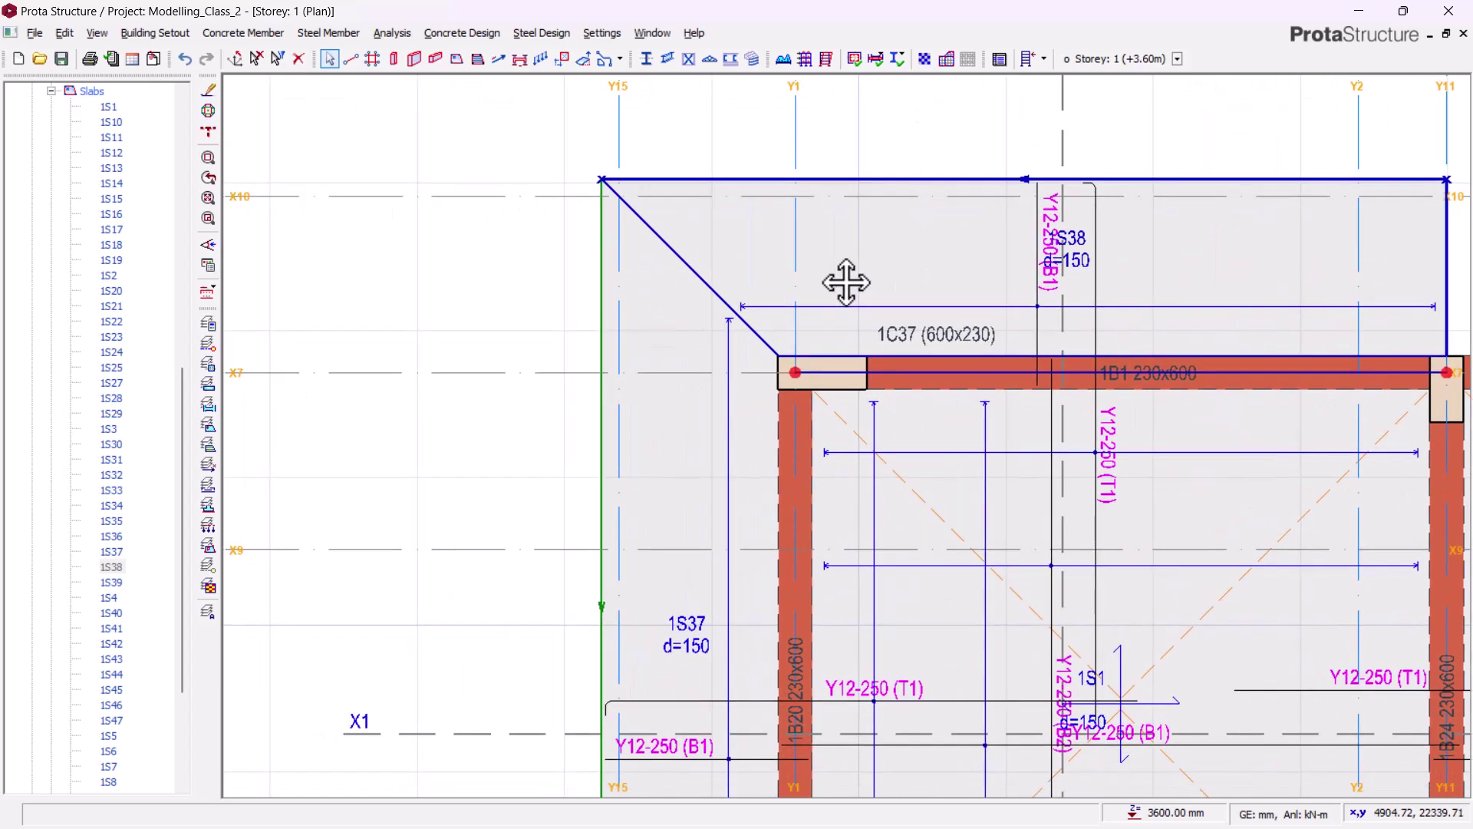
# Set the depth h of cantilever slabs 1S37 and 1S38 to 175 mm together through the slab table
pyautogui.click(430, 249)
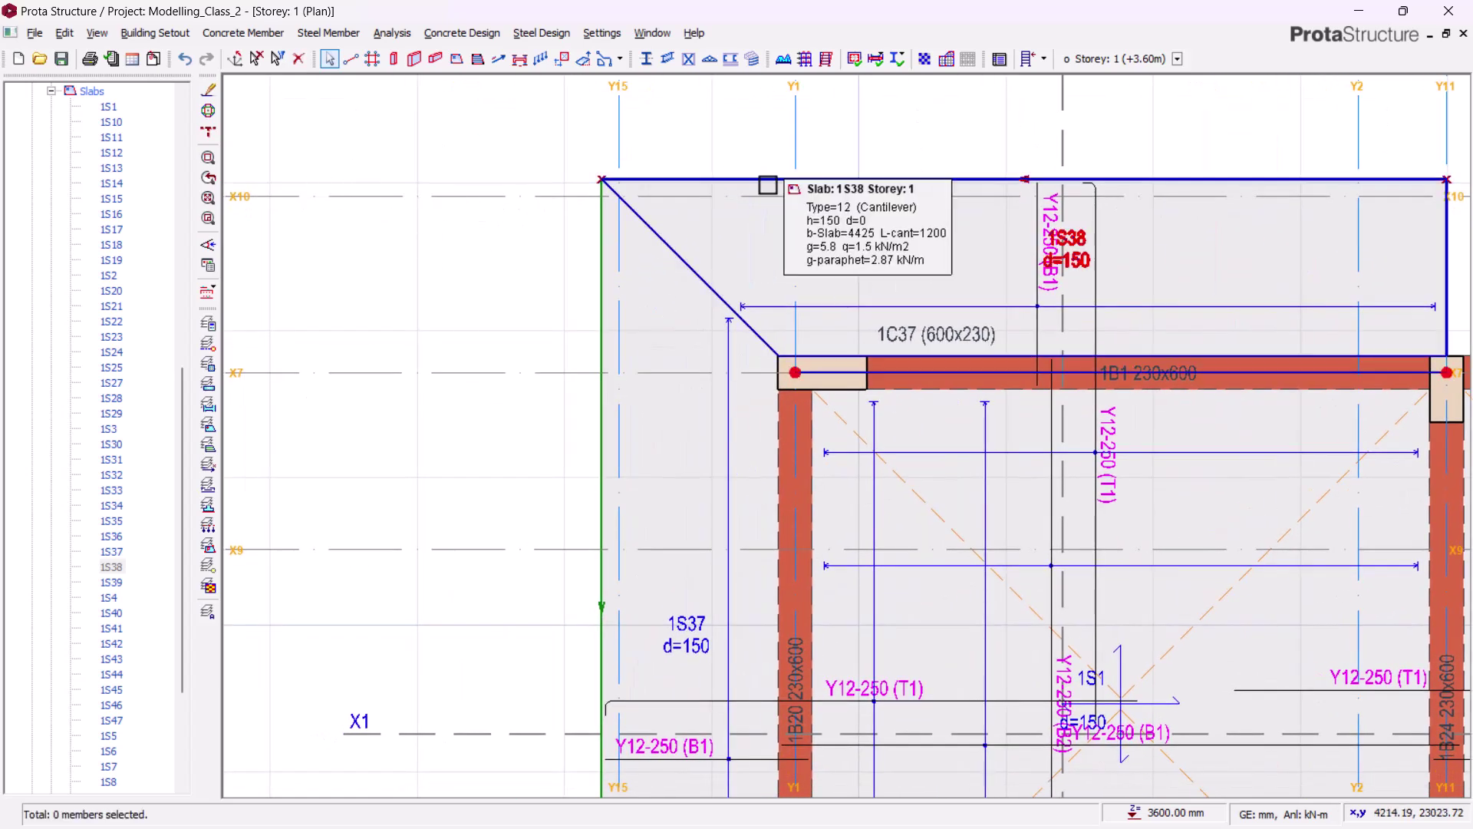
pyautogui.click(598, 220)
pyautogui.rightClick(476, 122)
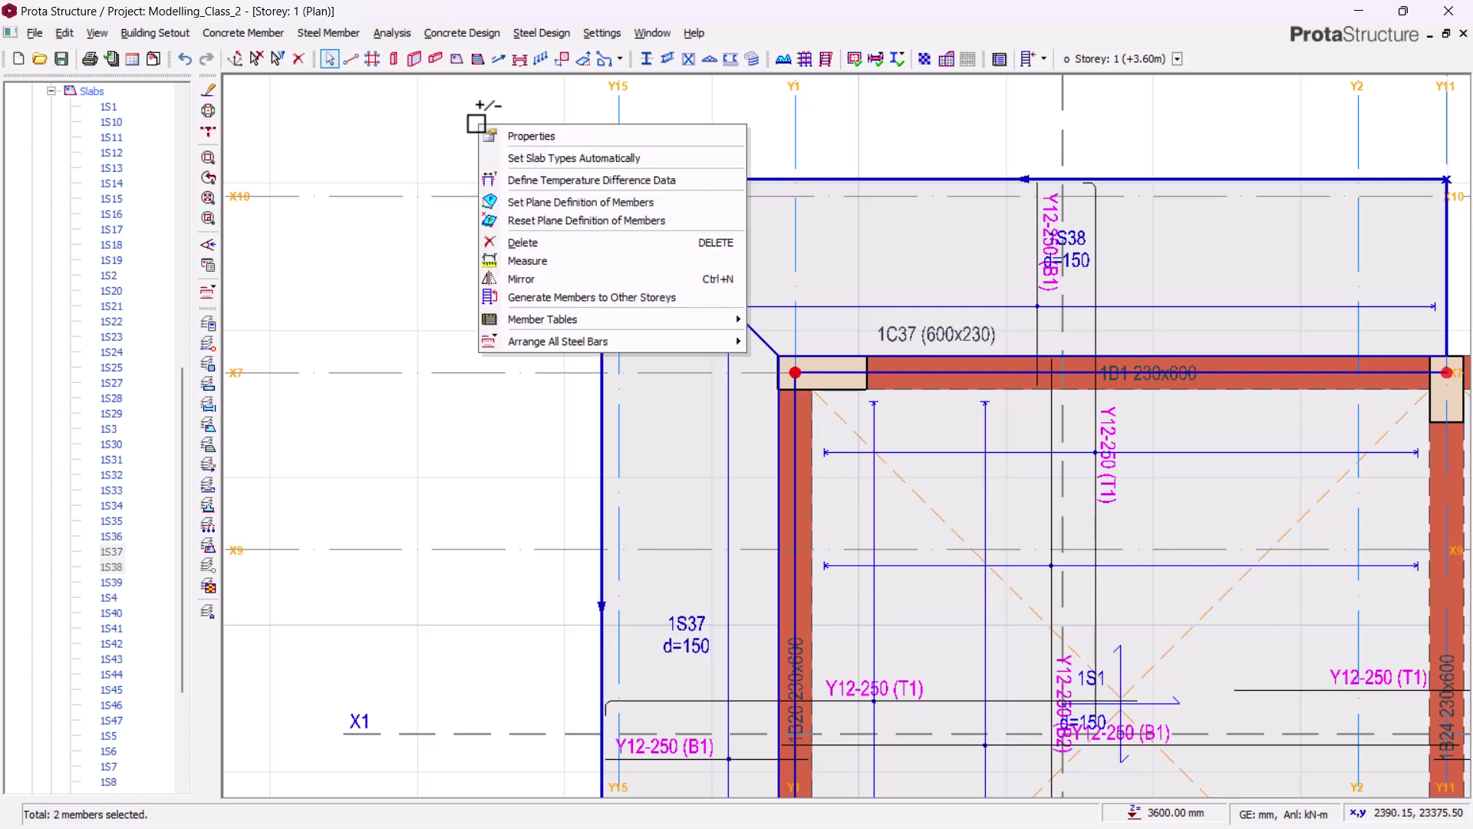
pyautogui.click(528, 136)
pyautogui.click(802, 365)
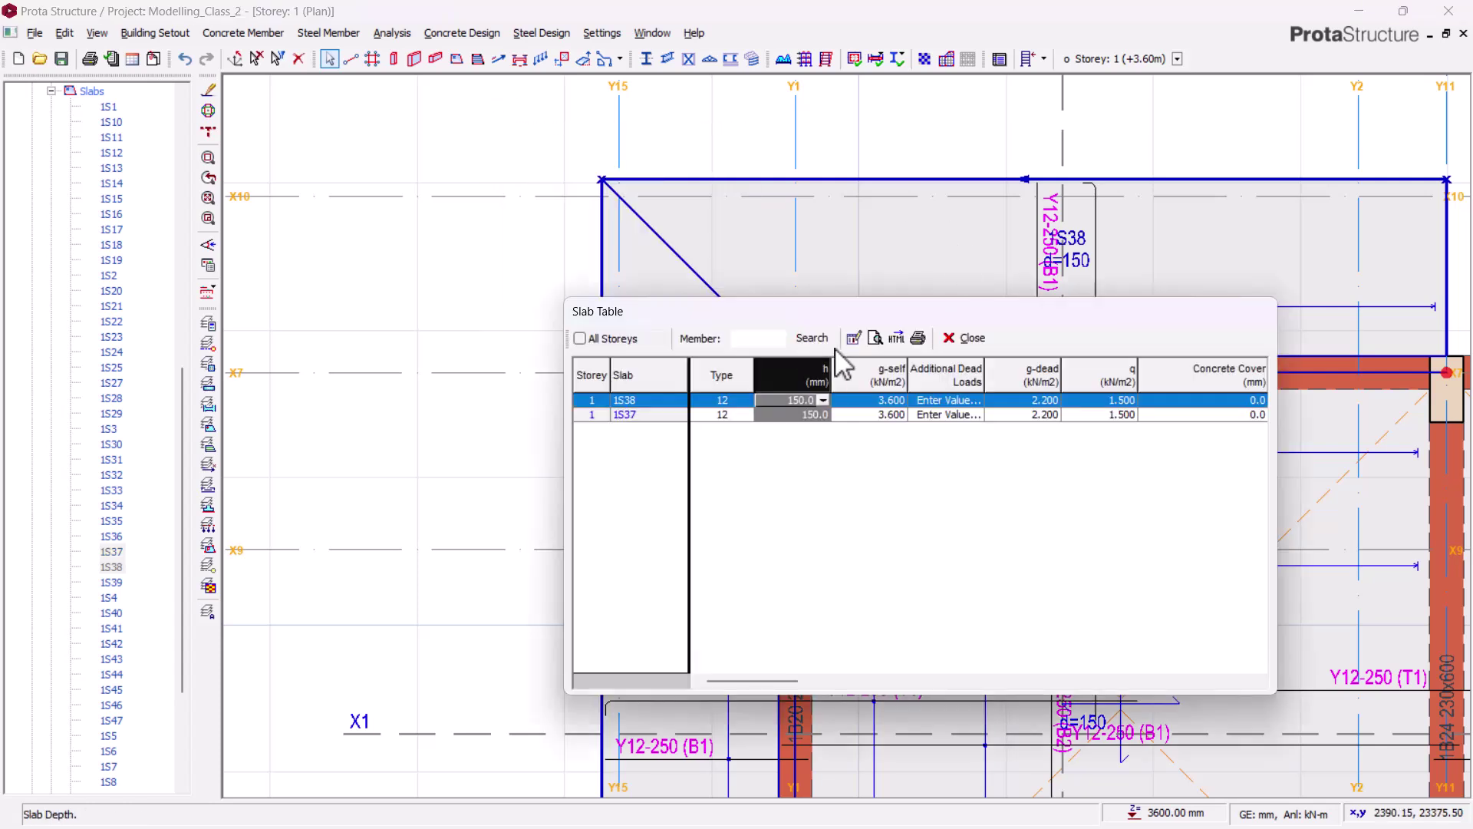
pyautogui.click(854, 338)
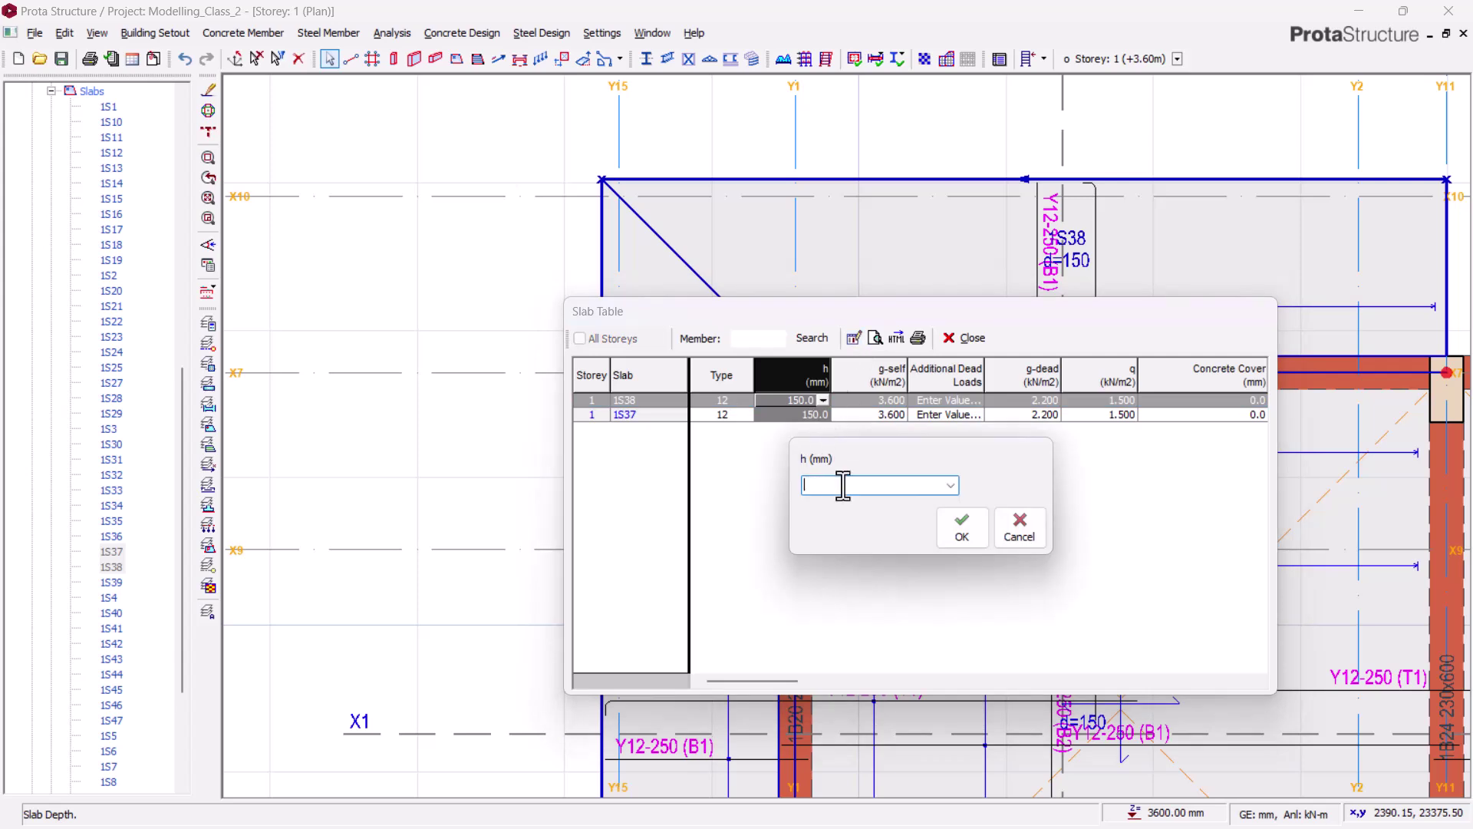
pyautogui.write('175')
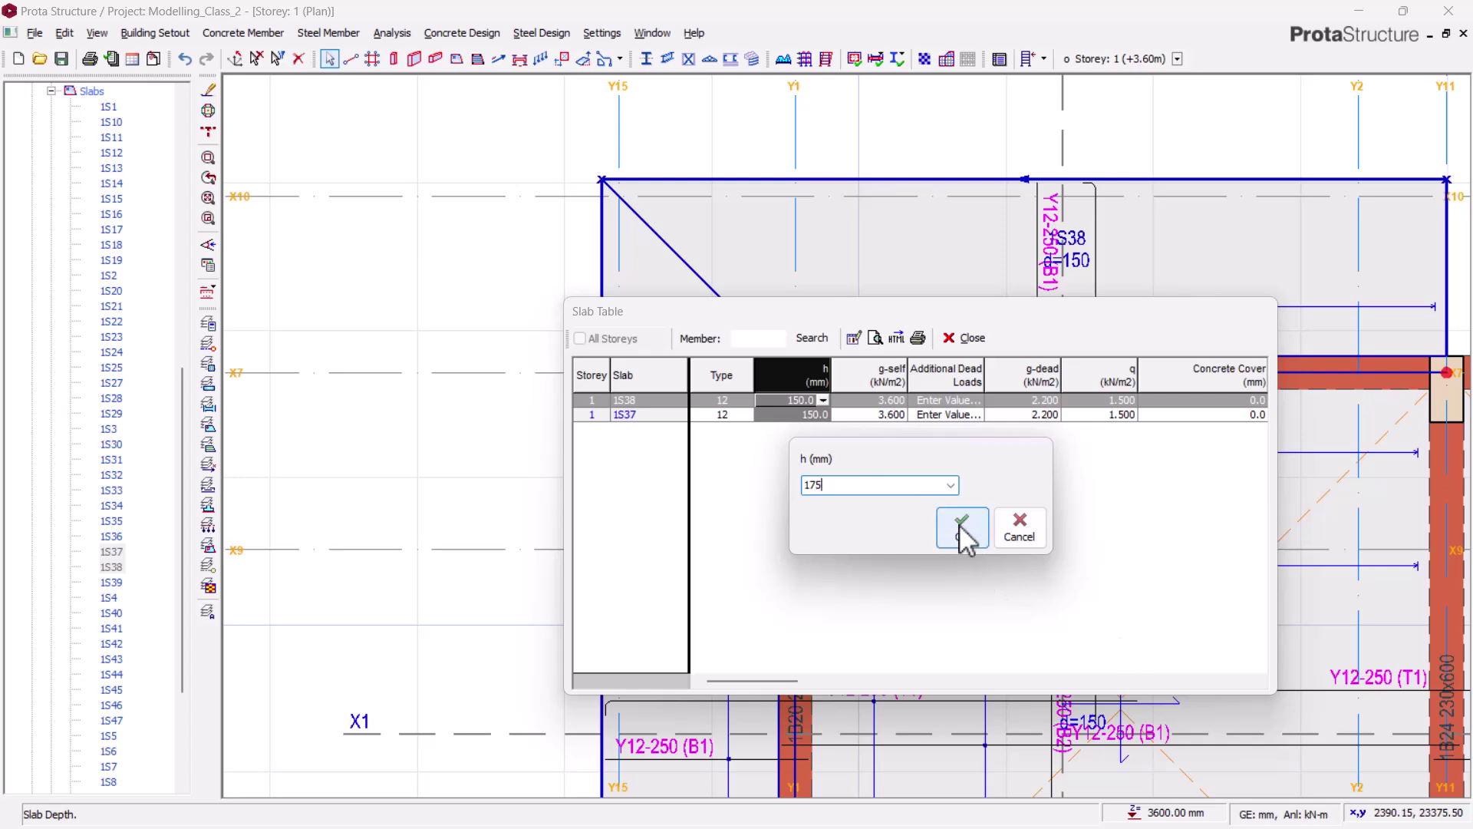
pyautogui.click(961, 528)
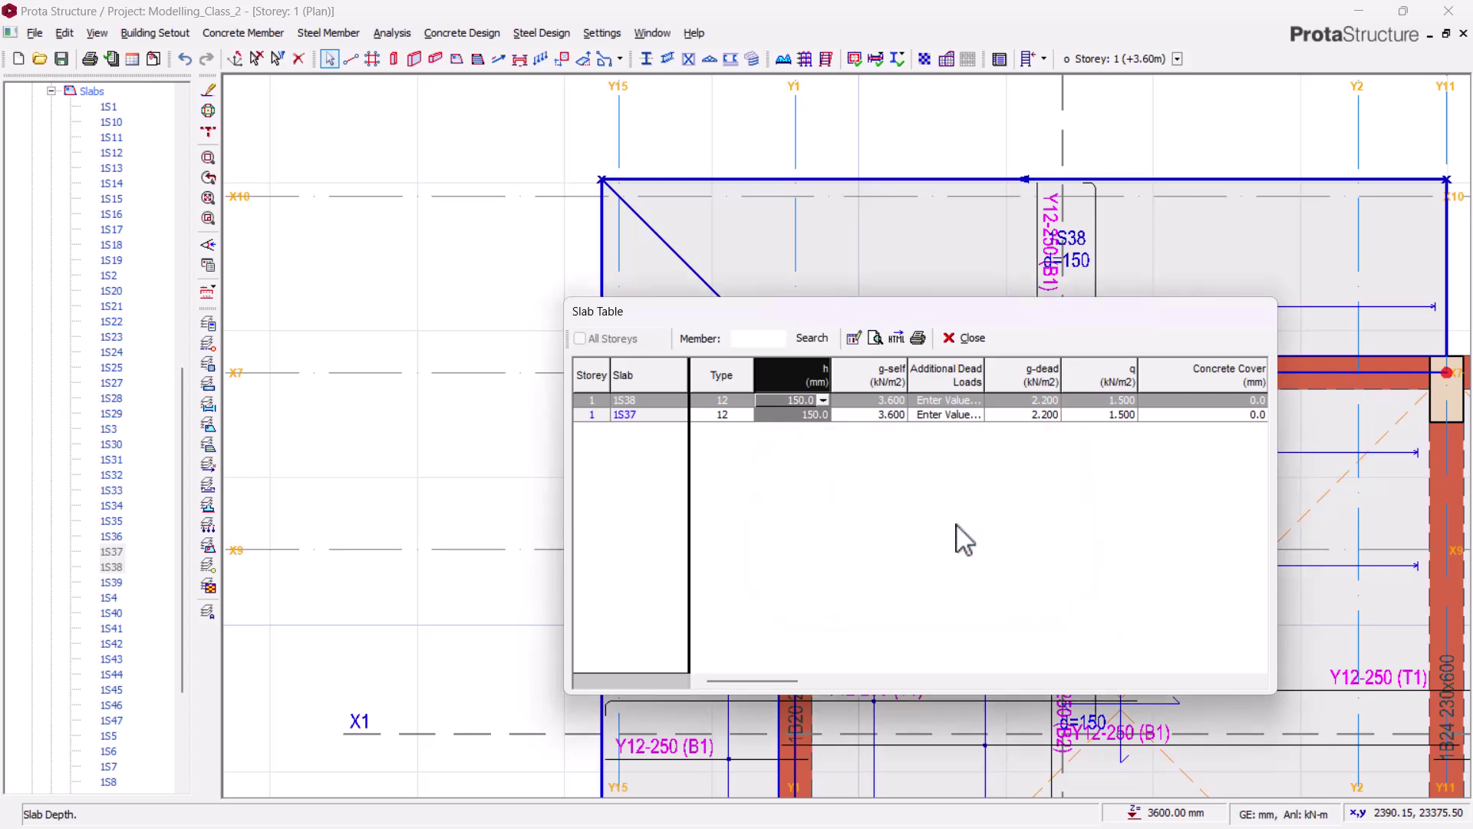
pyautogui.click(971, 339)
# Rerun the slab analysis and design for Storey 1, deleting and re-selecting all steel bars, and open the design report
pyautogui.scroll(-2, 553, 276)
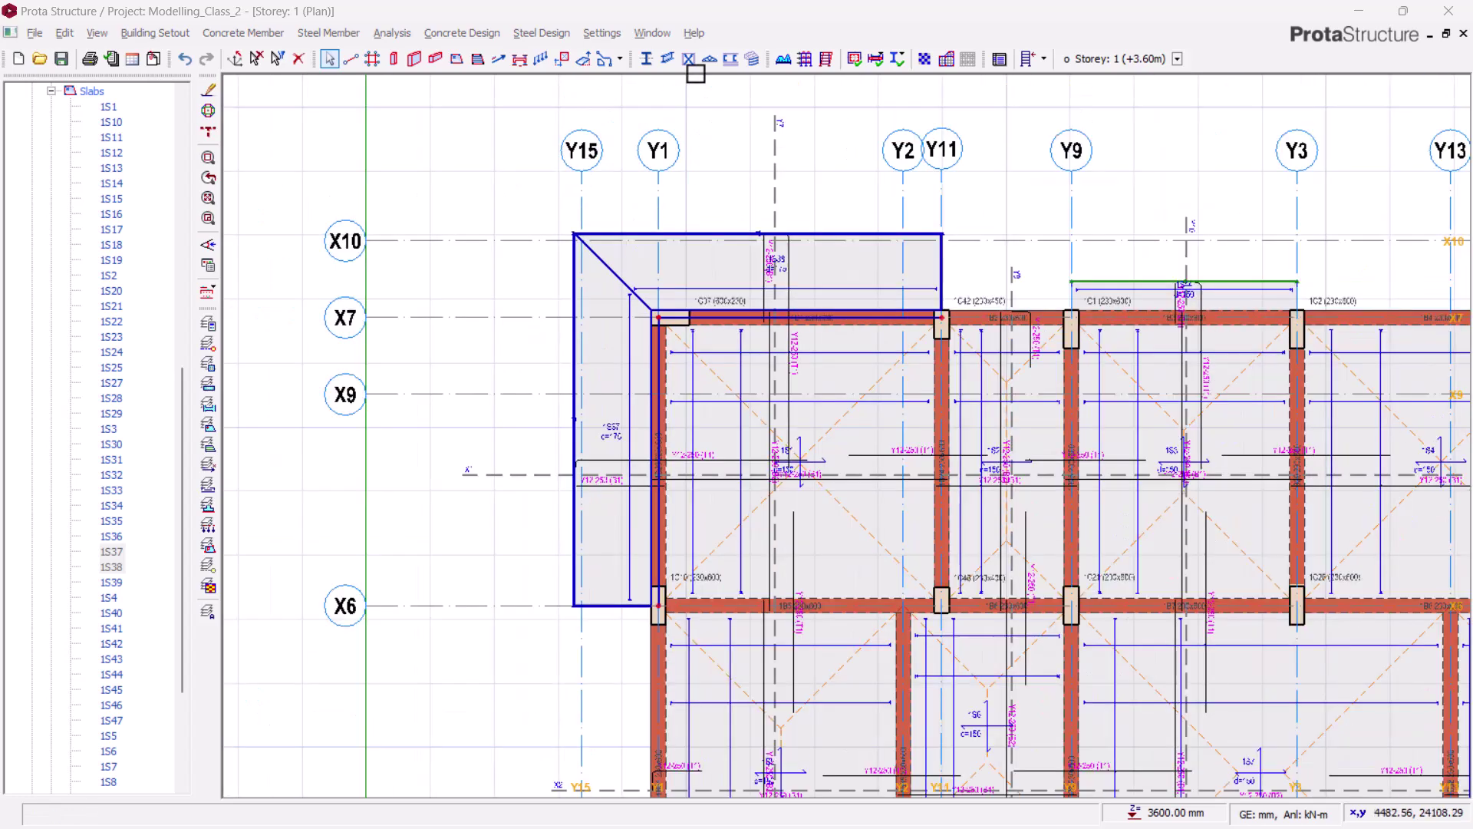
pyautogui.moveTo(658, 141); pyautogui.dragTo(615, 184, button='middle')
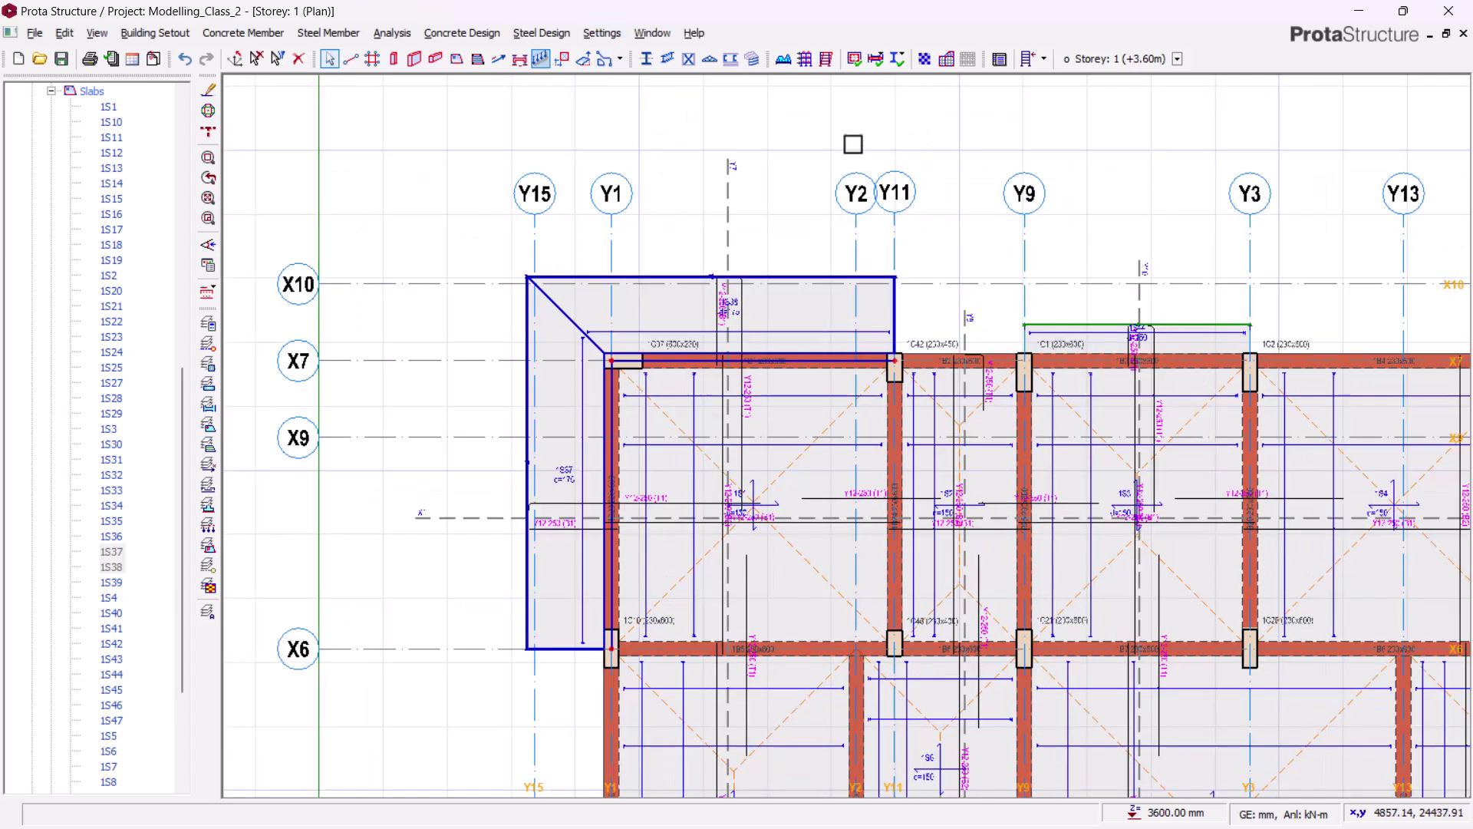
pyautogui.moveTo(852, 141); pyautogui.dragTo(775, 173, button='middle')
pyautogui.click(492, 33)
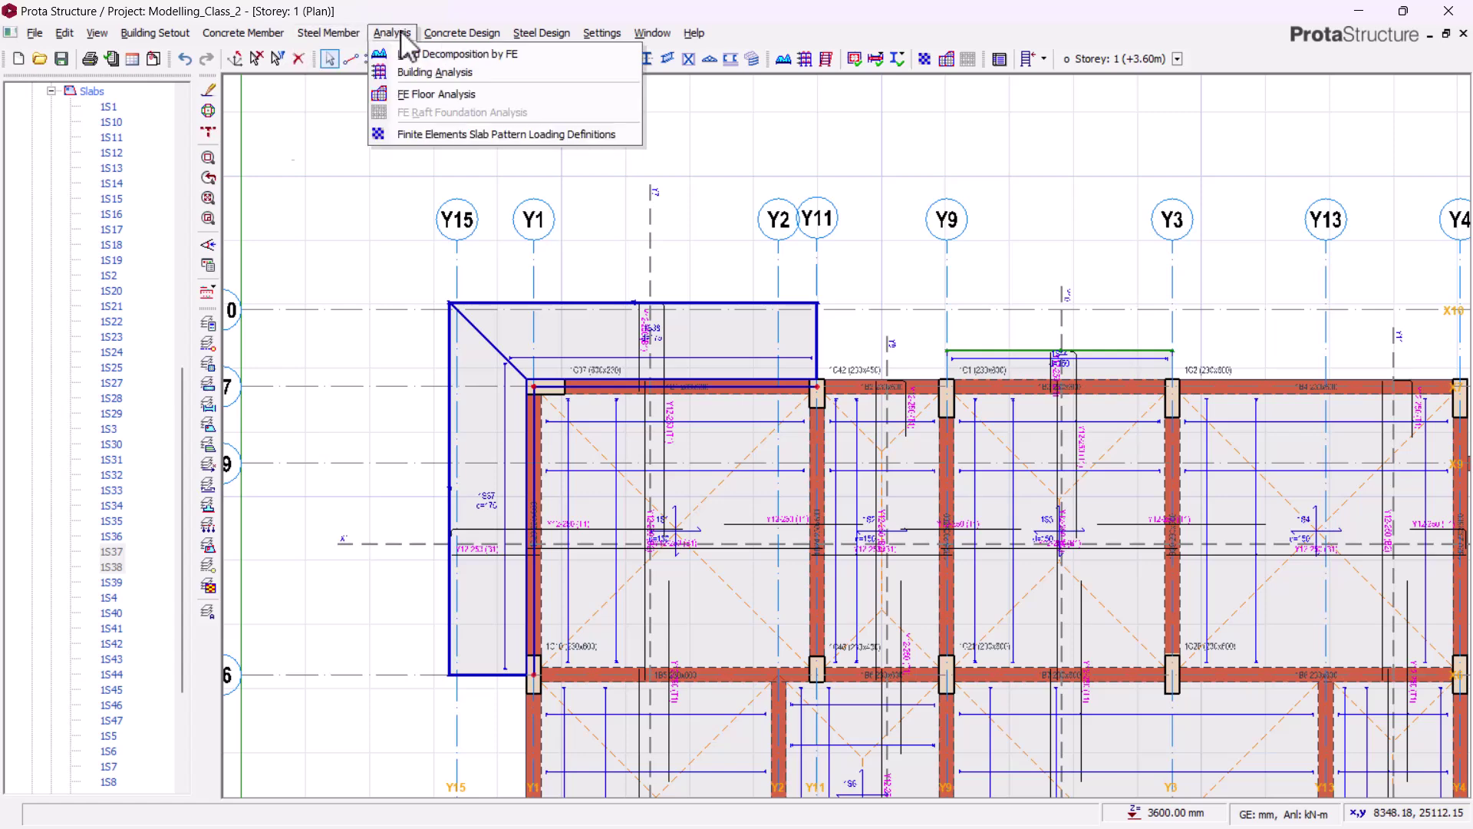
pyautogui.click(480, 91)
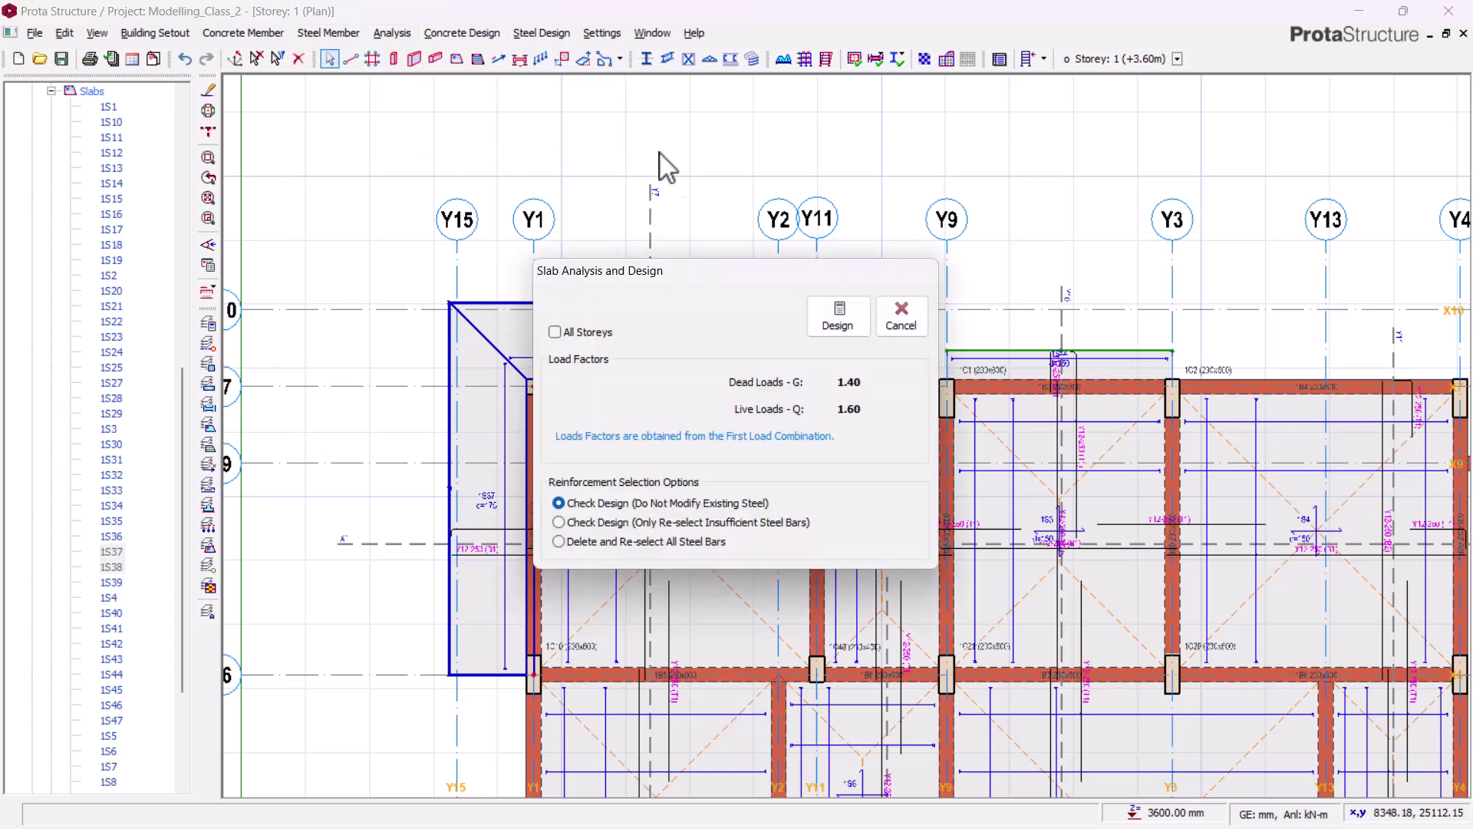
pyautogui.click(629, 542)
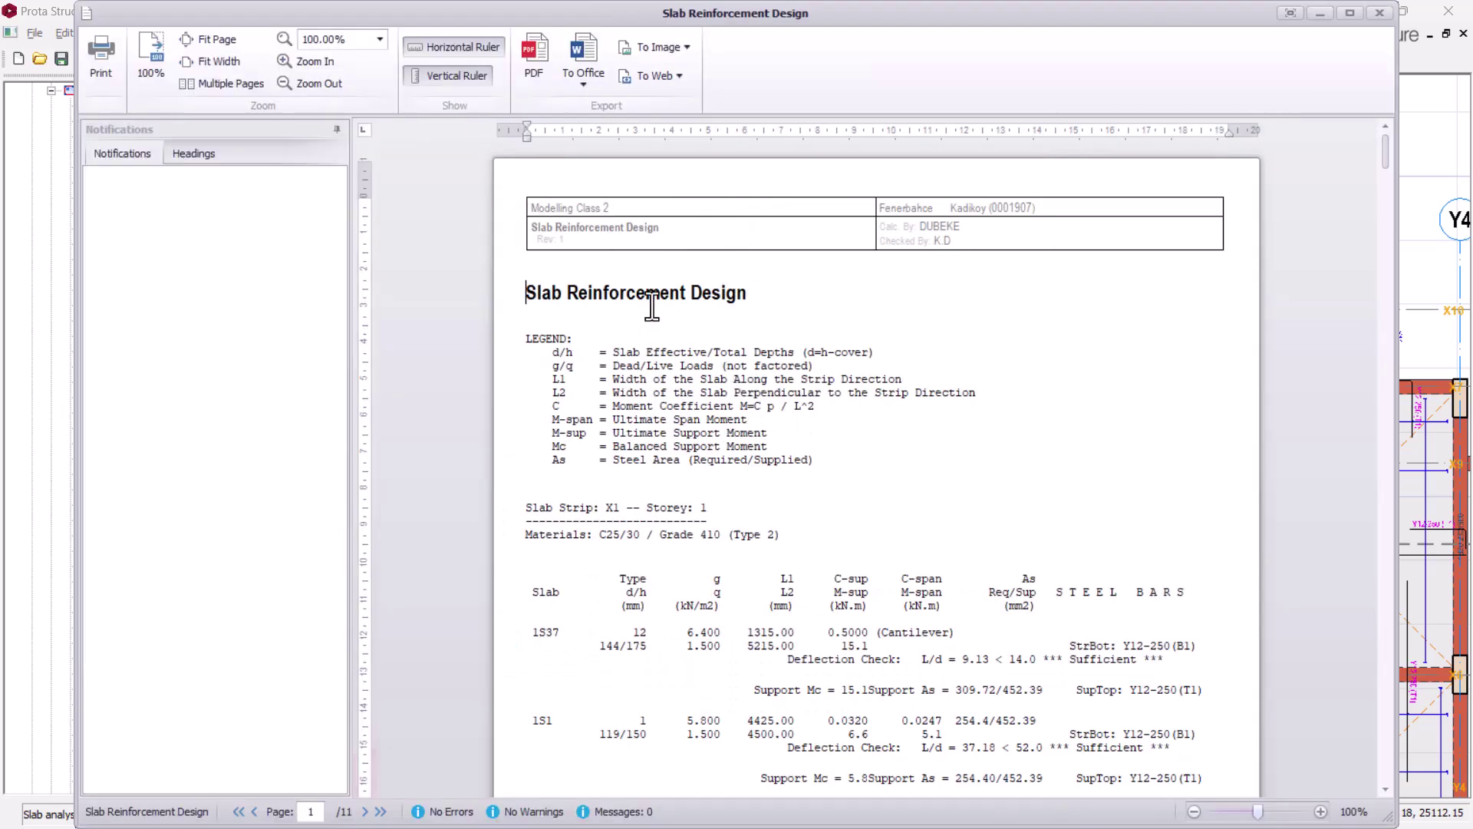
# Export the slab reinforcement report as Modelling_Class_2-RCSlabDes.pdf in the Export folder, replacing the existing file, and view it in the browser
pyautogui.click(527, 47)
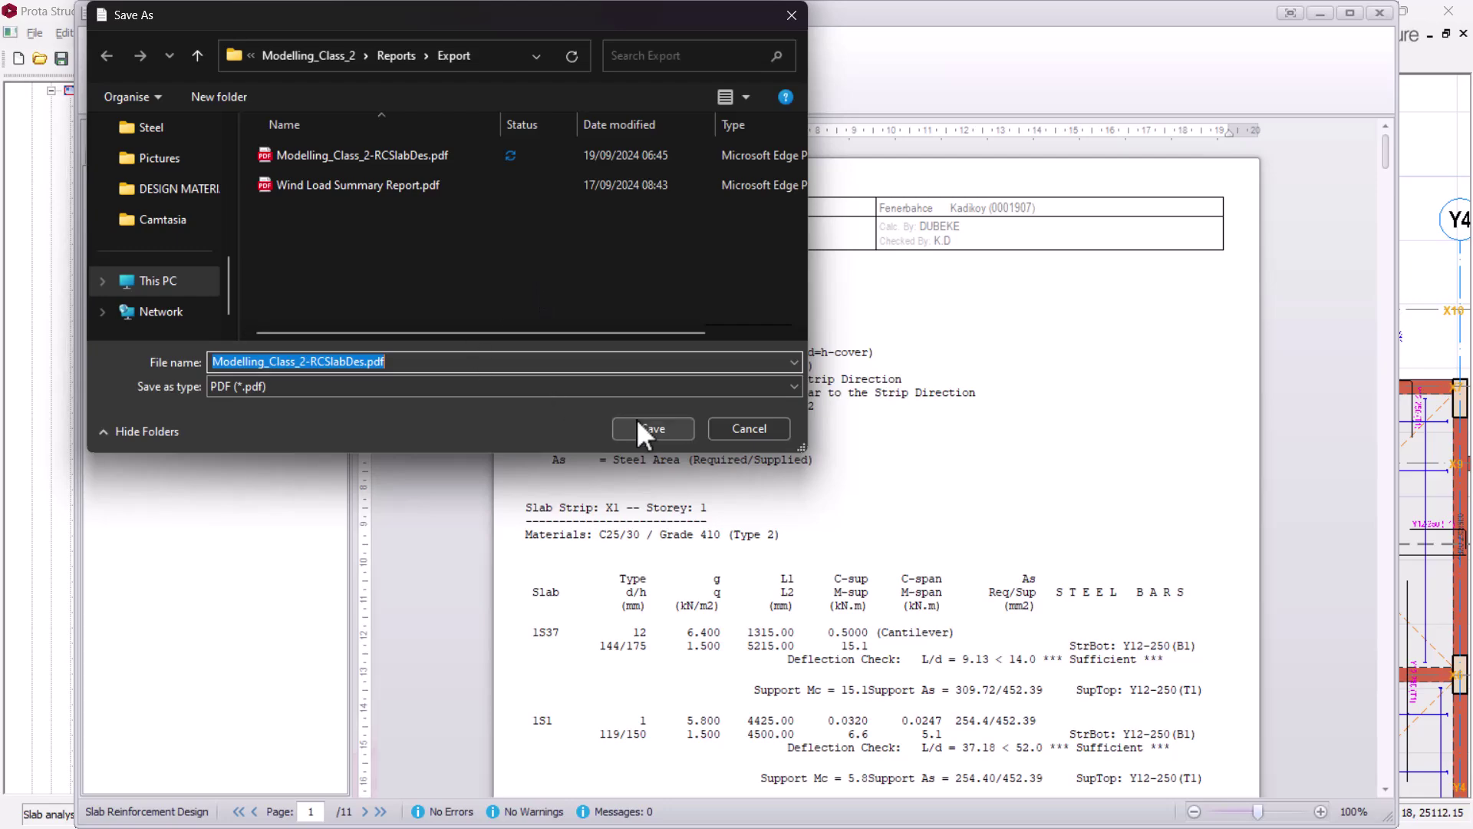
pyautogui.click(648, 425)
pyautogui.click(795, 423)
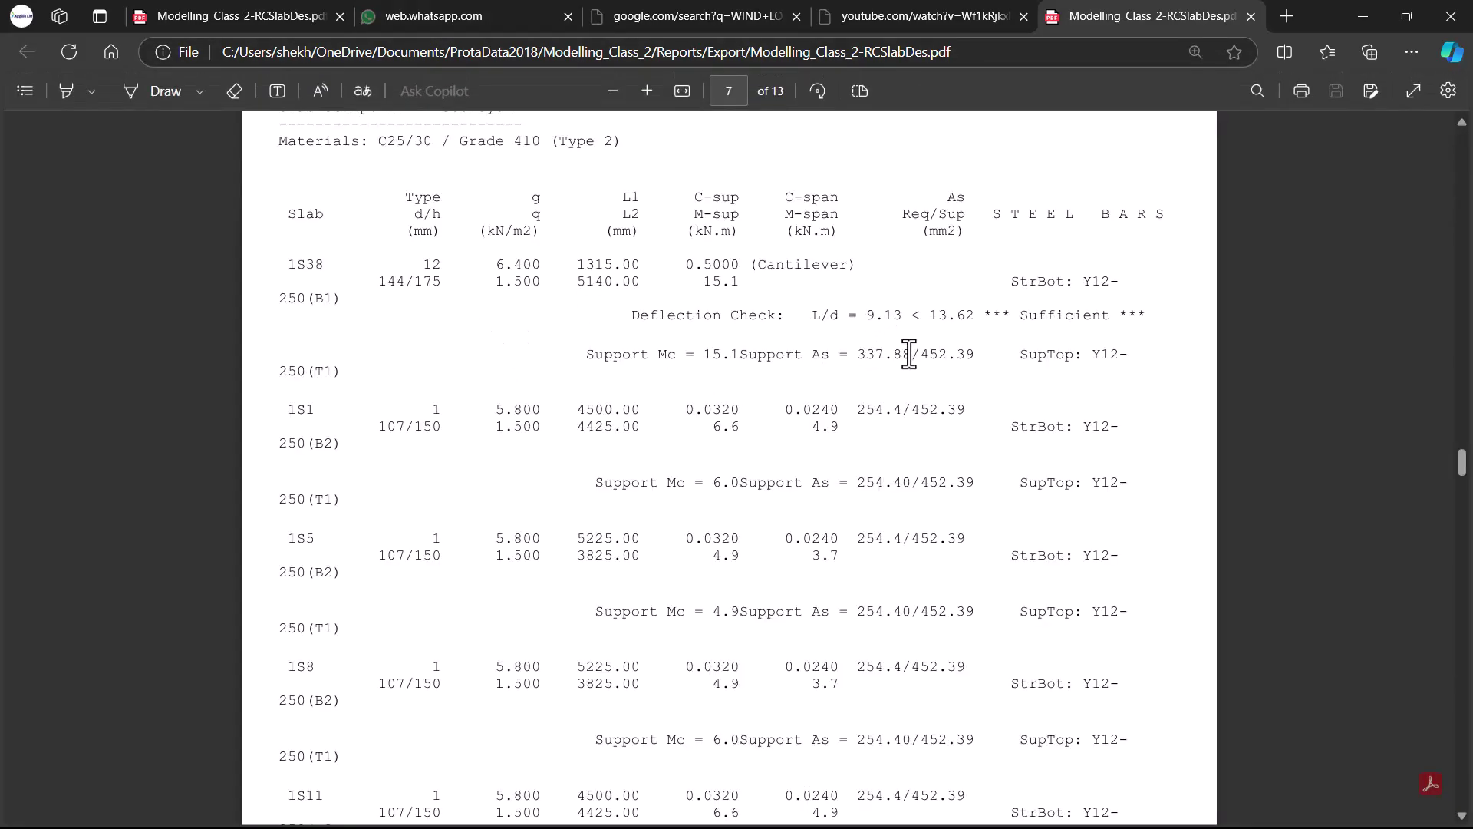
# Search the exported PDF for slab 1S37 and examine its deflection check and support steel area up close
pyautogui.click(1256, 88)
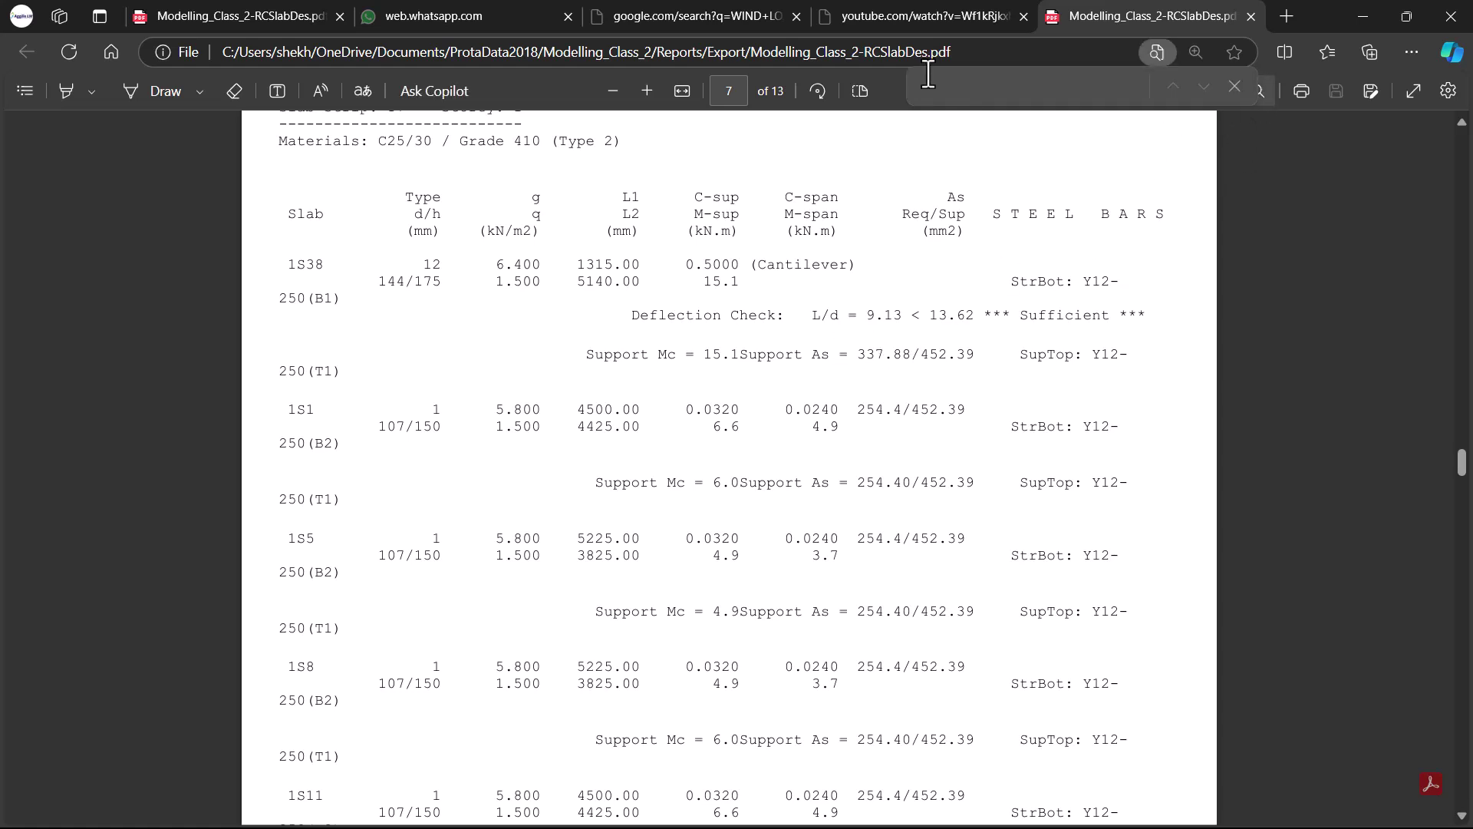
pyautogui.write('1S')
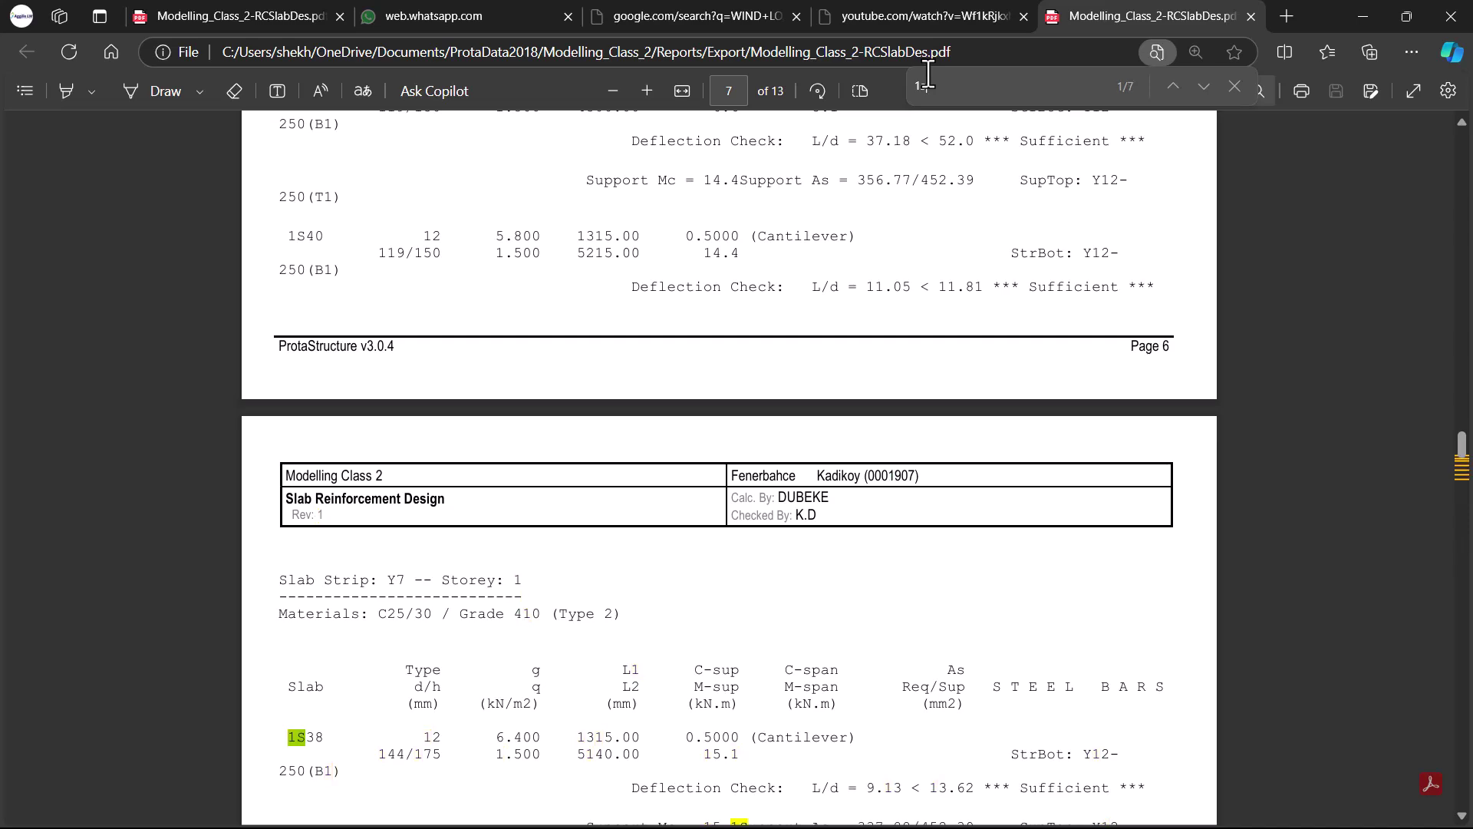
pyautogui.write('37')
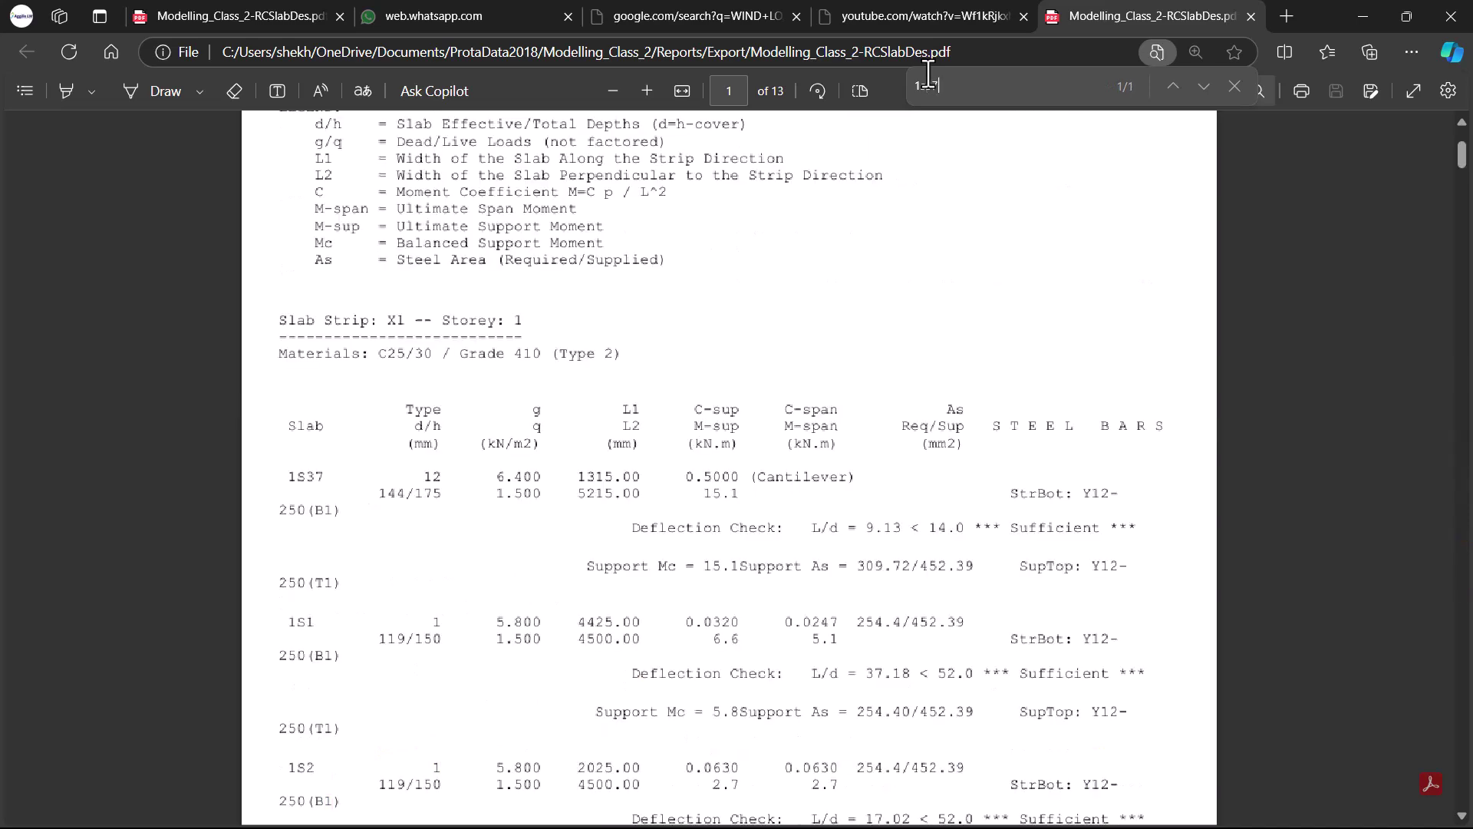
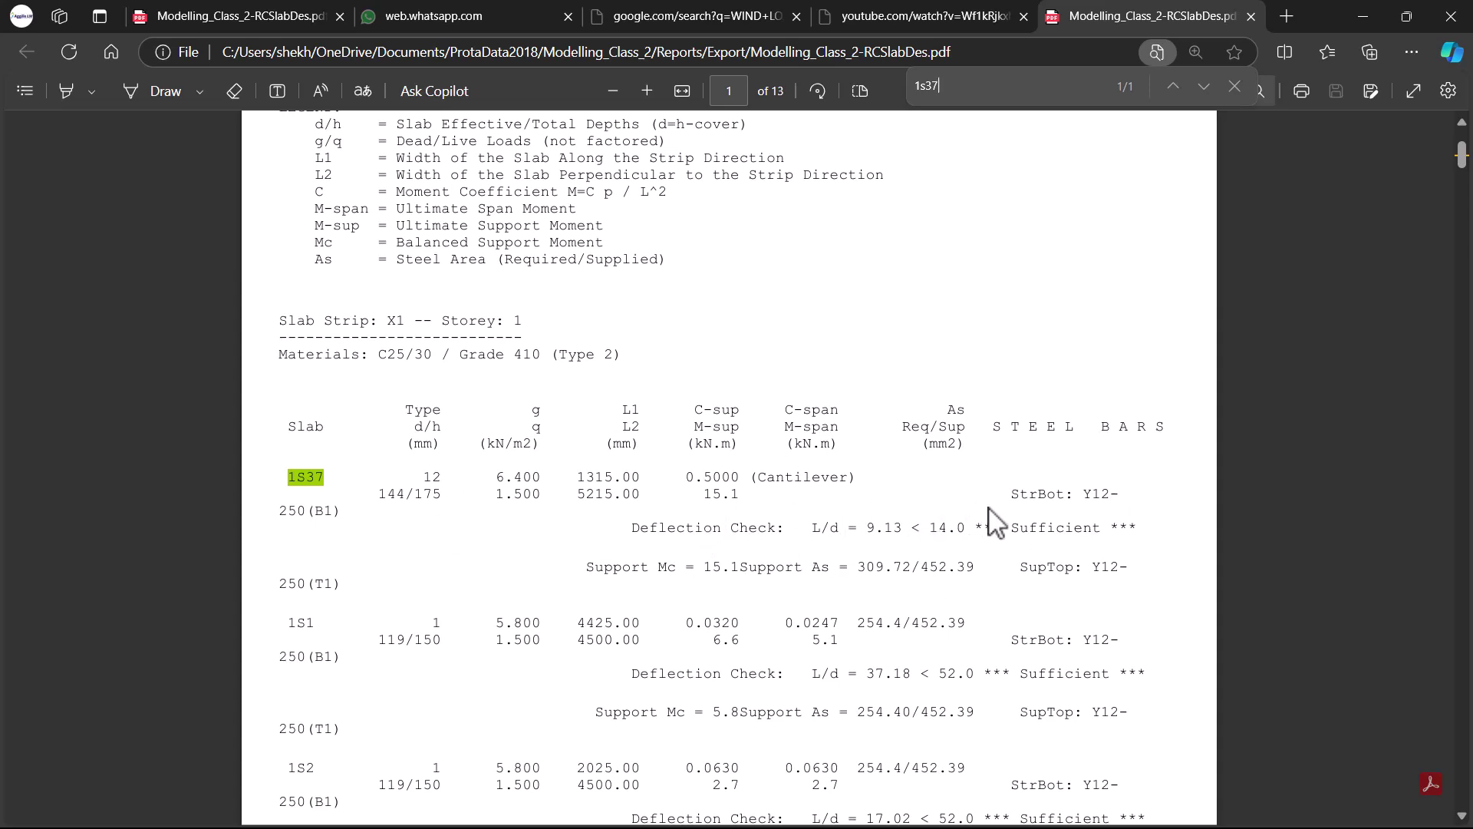
pyautogui.keyDown('ctrl'); pyautogui.scroll(2, 783, 542); pyautogui.keyUp('ctrl')
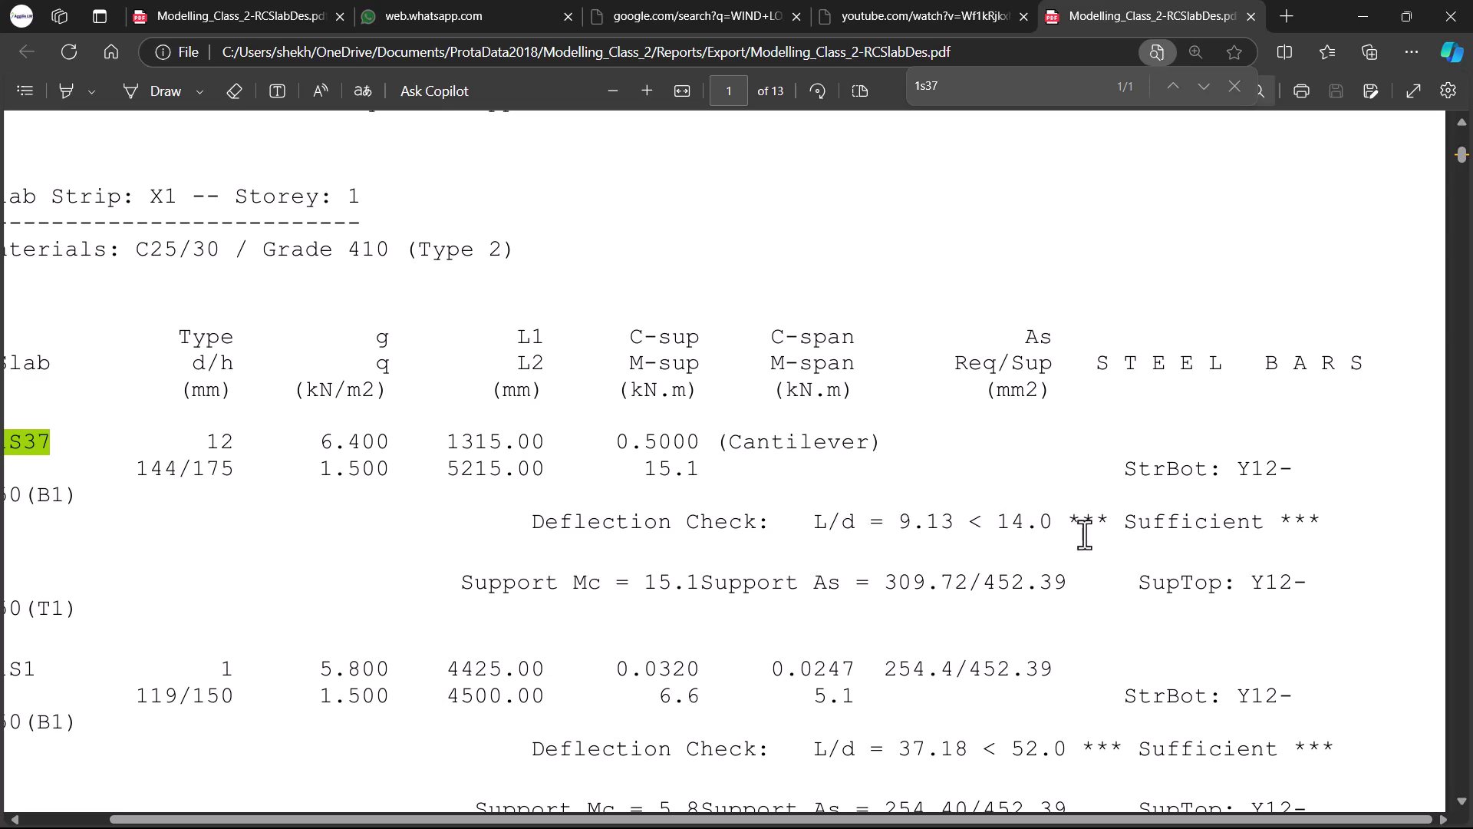
# Close the Slab Reinforcement Design report and leave the slab analysis and design dialog to return to the Storey 1 plan
pyautogui.keyDown('ctrl'); pyautogui.scroll(-3, 921, 495); pyautogui.keyUp('ctrl')
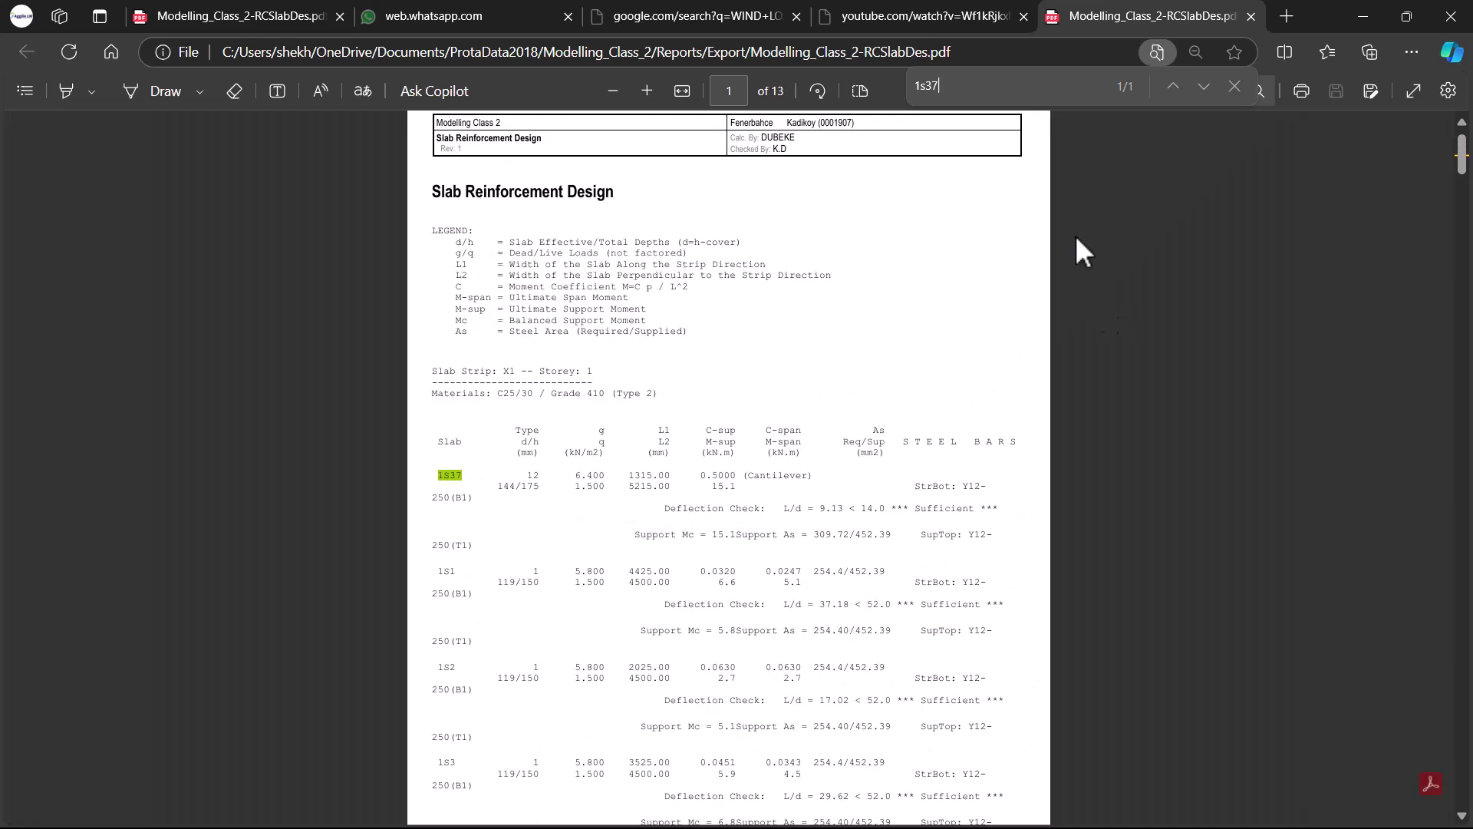
pyautogui.click(1361, 17)
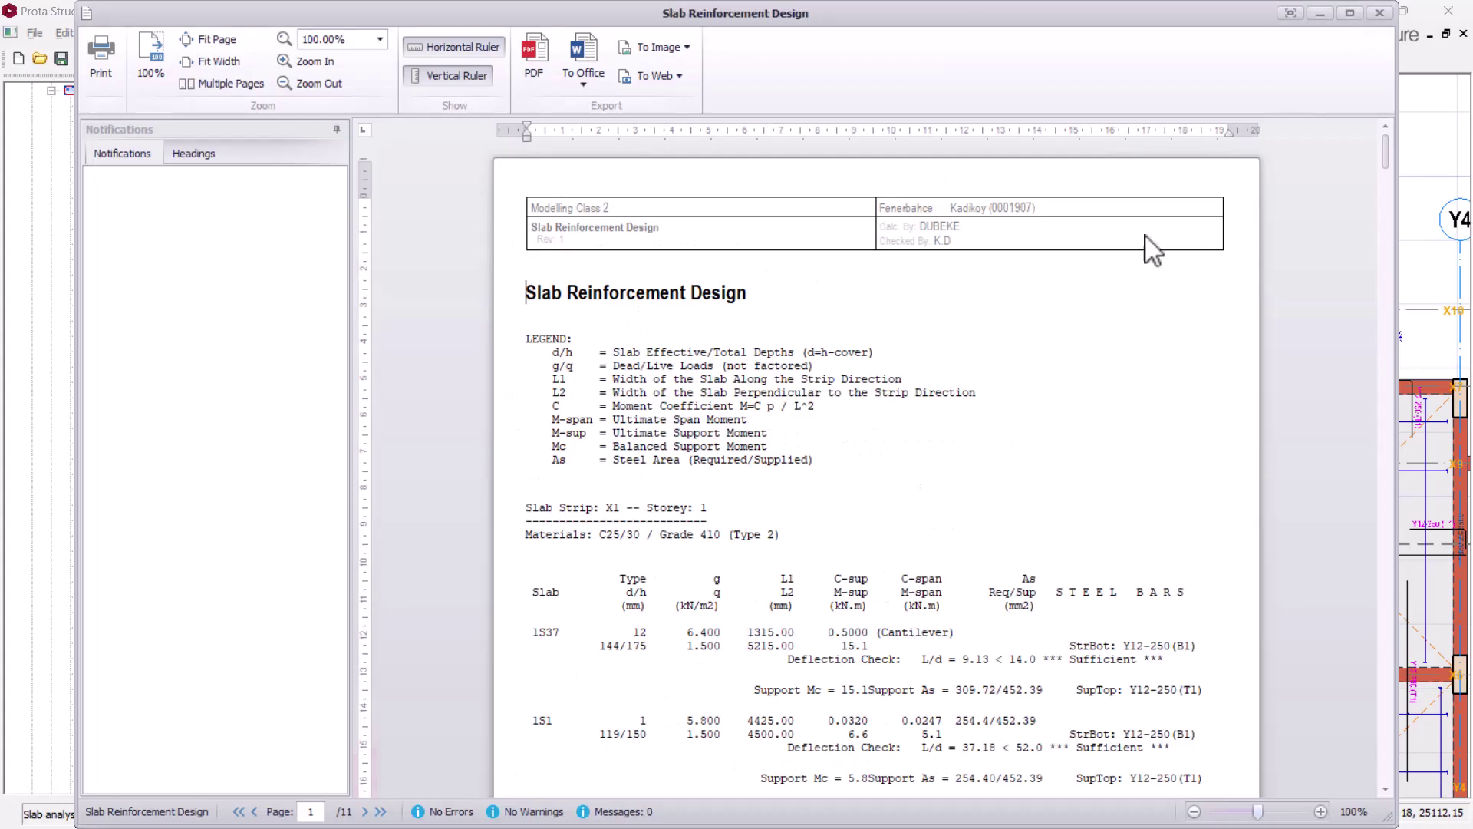
pyautogui.click(1374, 11)
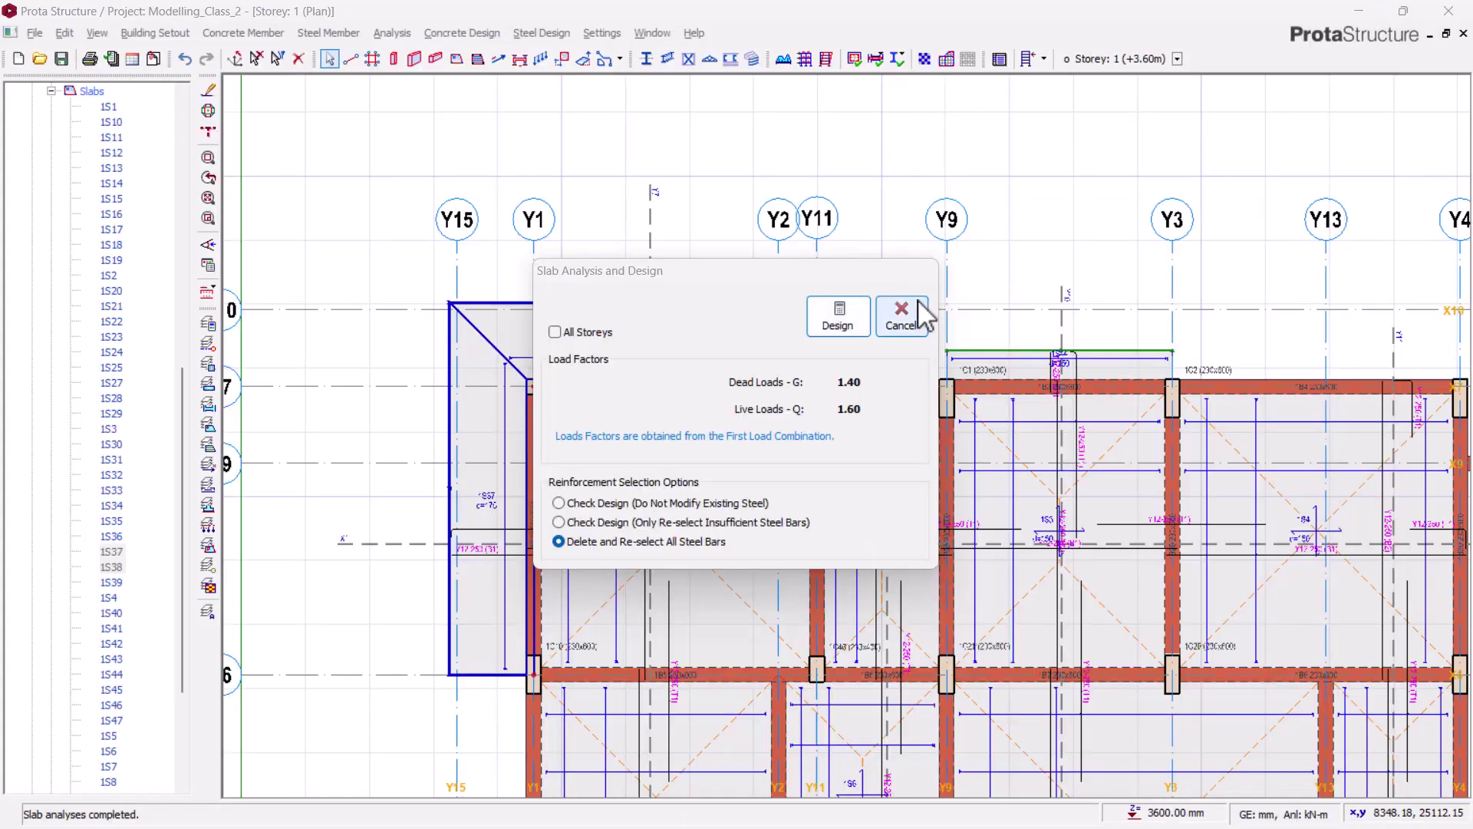
pyautogui.click(901, 315)
# Select the two cantilever slabs 1S38 and 1S37 at the corner of axes X10 and Y15
pyautogui.scroll(-2, 757, 144)
pyautogui.scroll(-4, 654, 289)
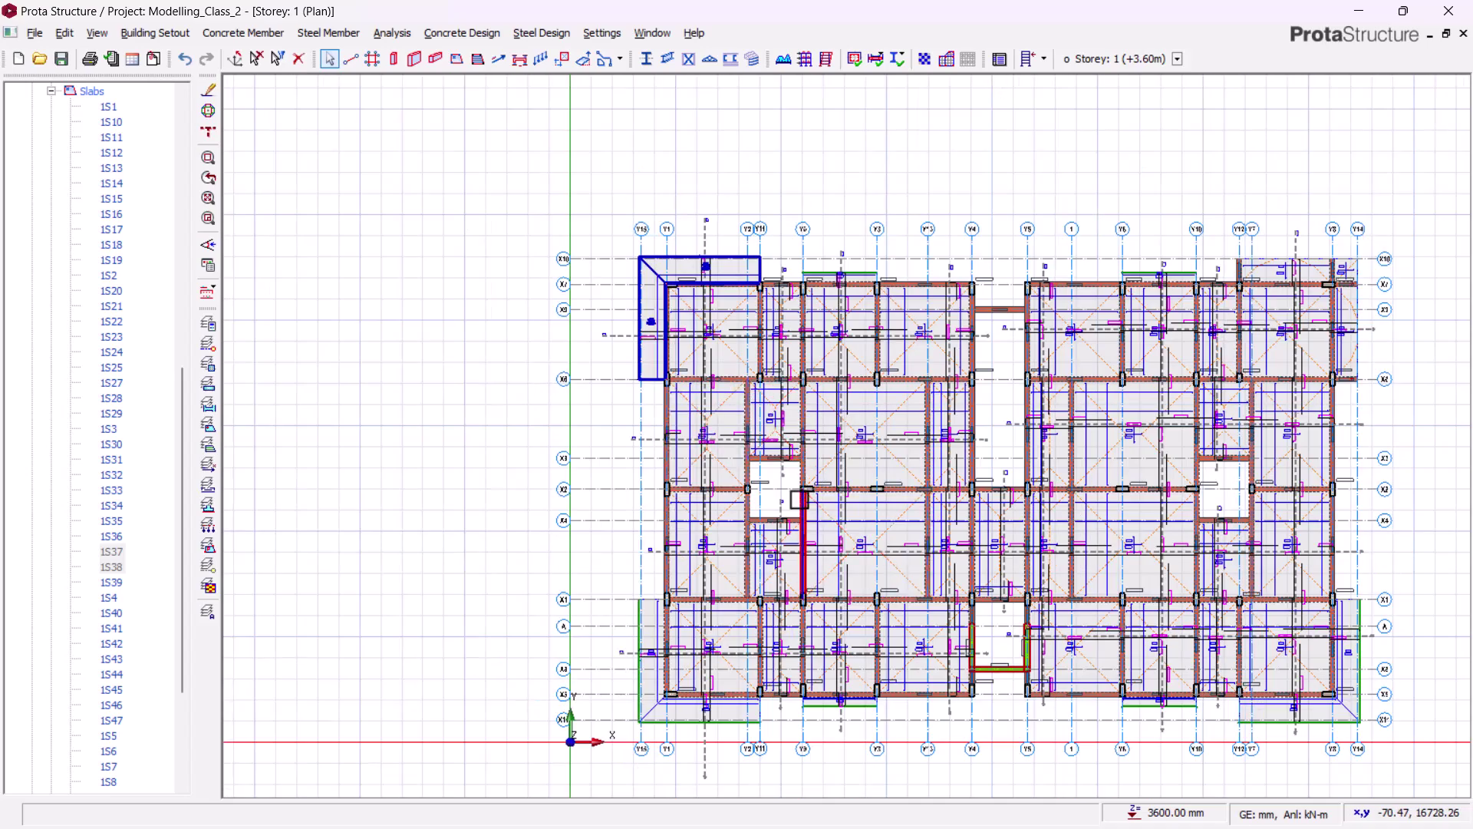
pyautogui.scroll(2, 594, 273)
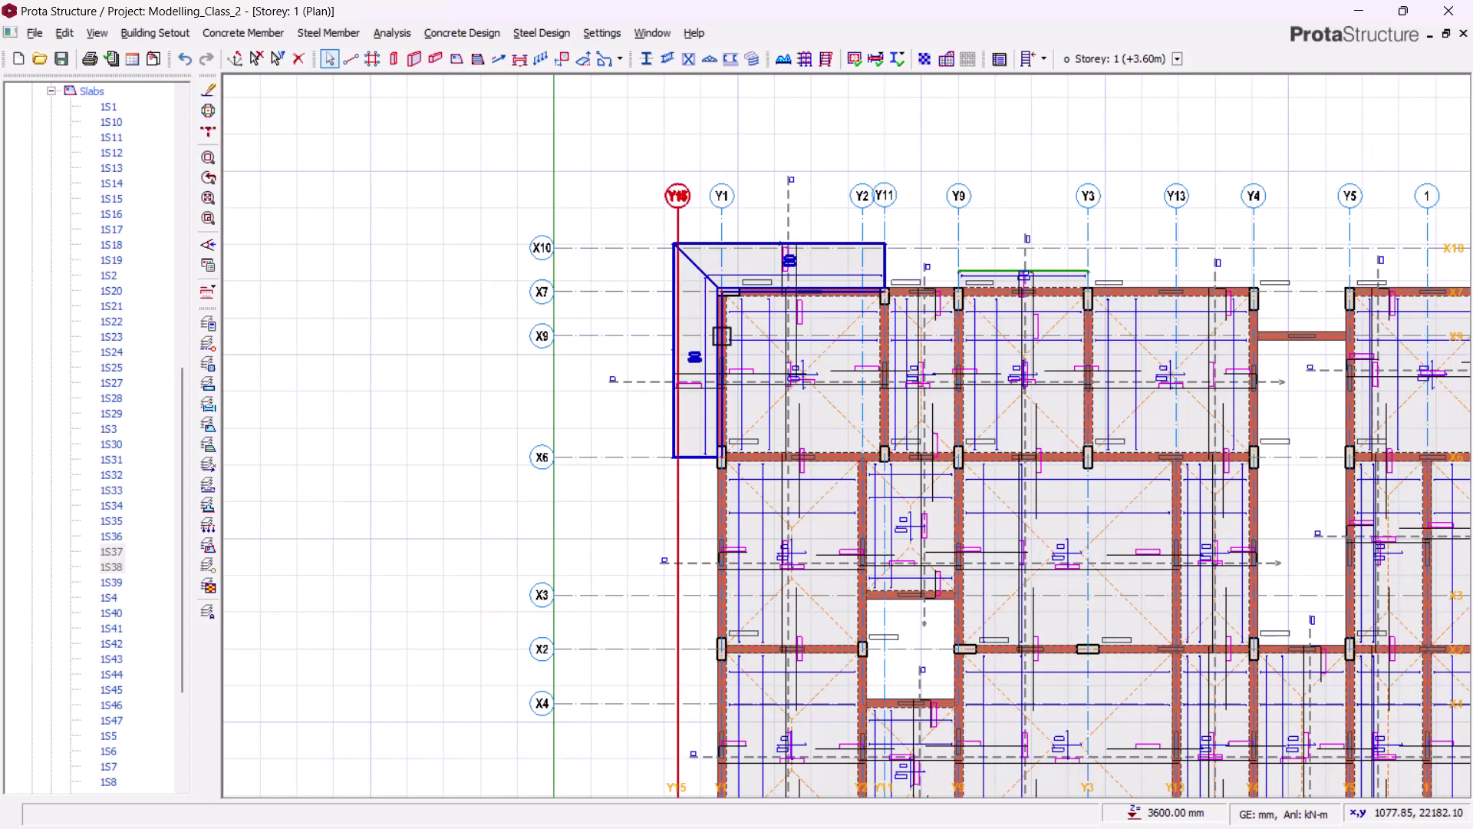
pyautogui.moveTo(740, 378); pyautogui.dragTo(557, 374, button='middle')
pyautogui.scroll(1, 591, 277)
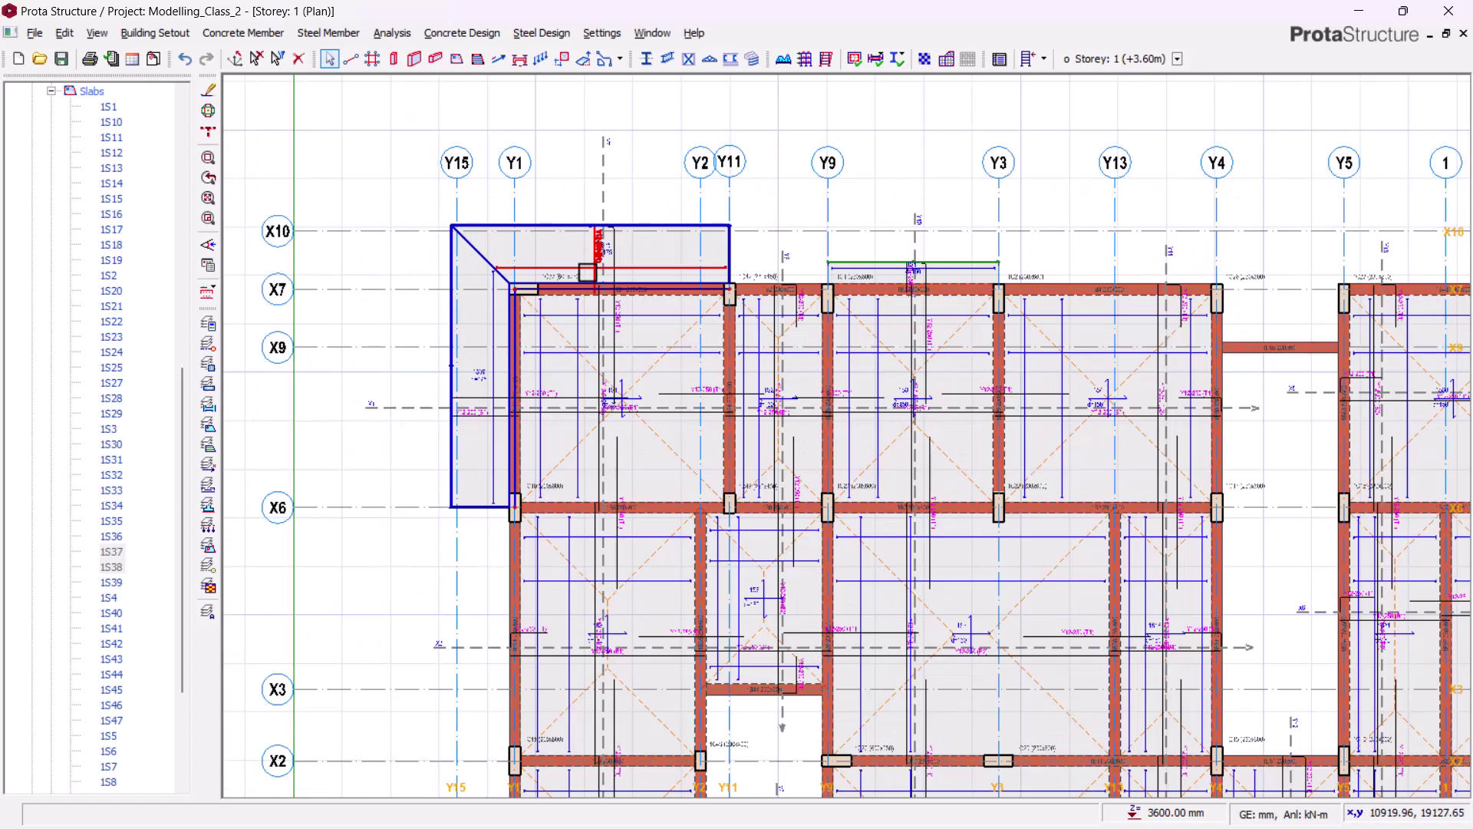
pyautogui.moveTo(626, 307); pyautogui.dragTo(924, 315, button='middle')
pyautogui.scroll(1, 805, 250)
pyautogui.moveTo(806, 250); pyautogui.dragTo(724, 325, button='middle')
pyautogui.scroll(1, 725, 325)
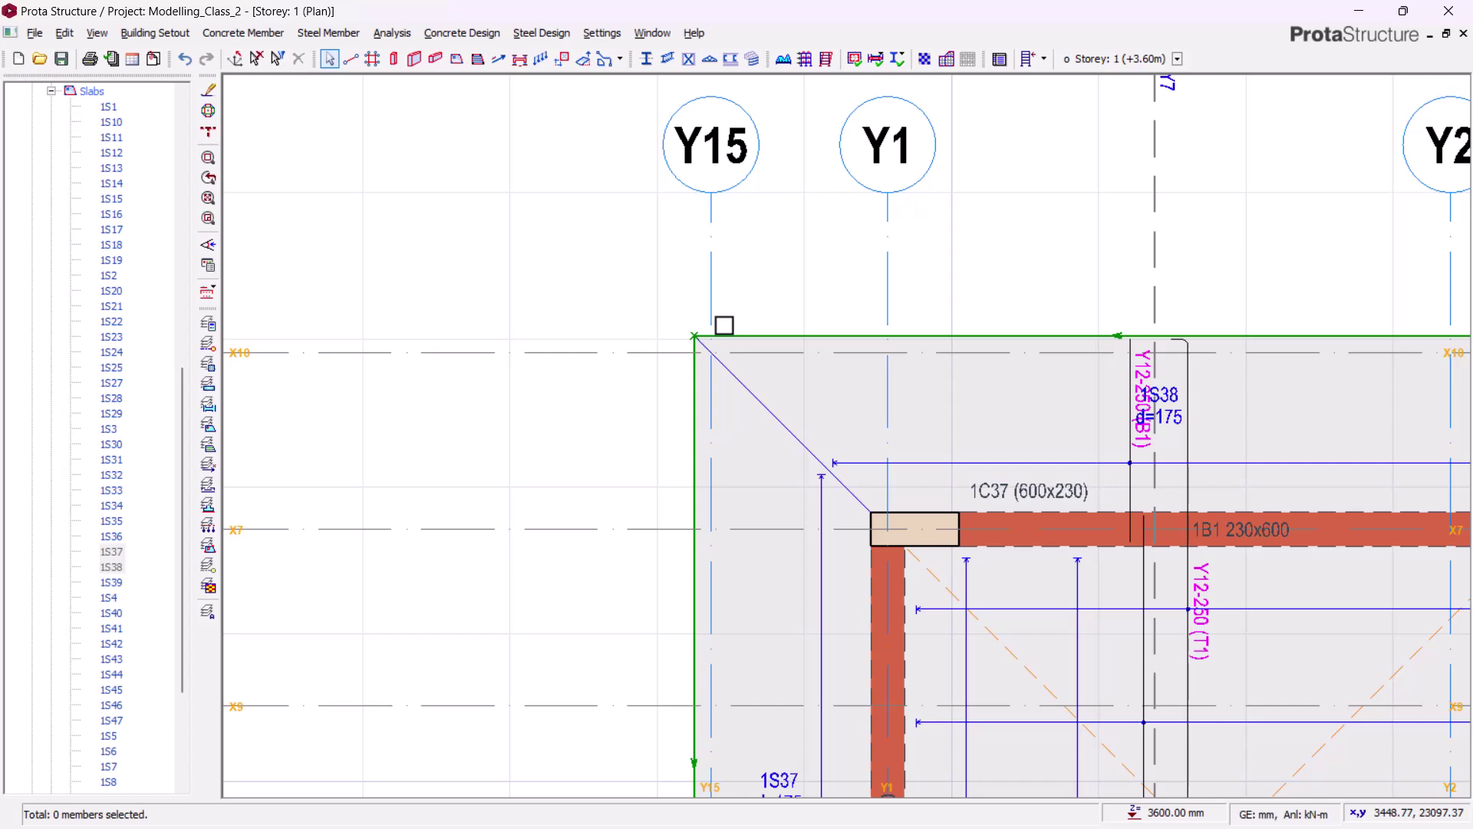
pyautogui.moveTo(691, 361); pyautogui.dragTo(575, 288, button='middle')
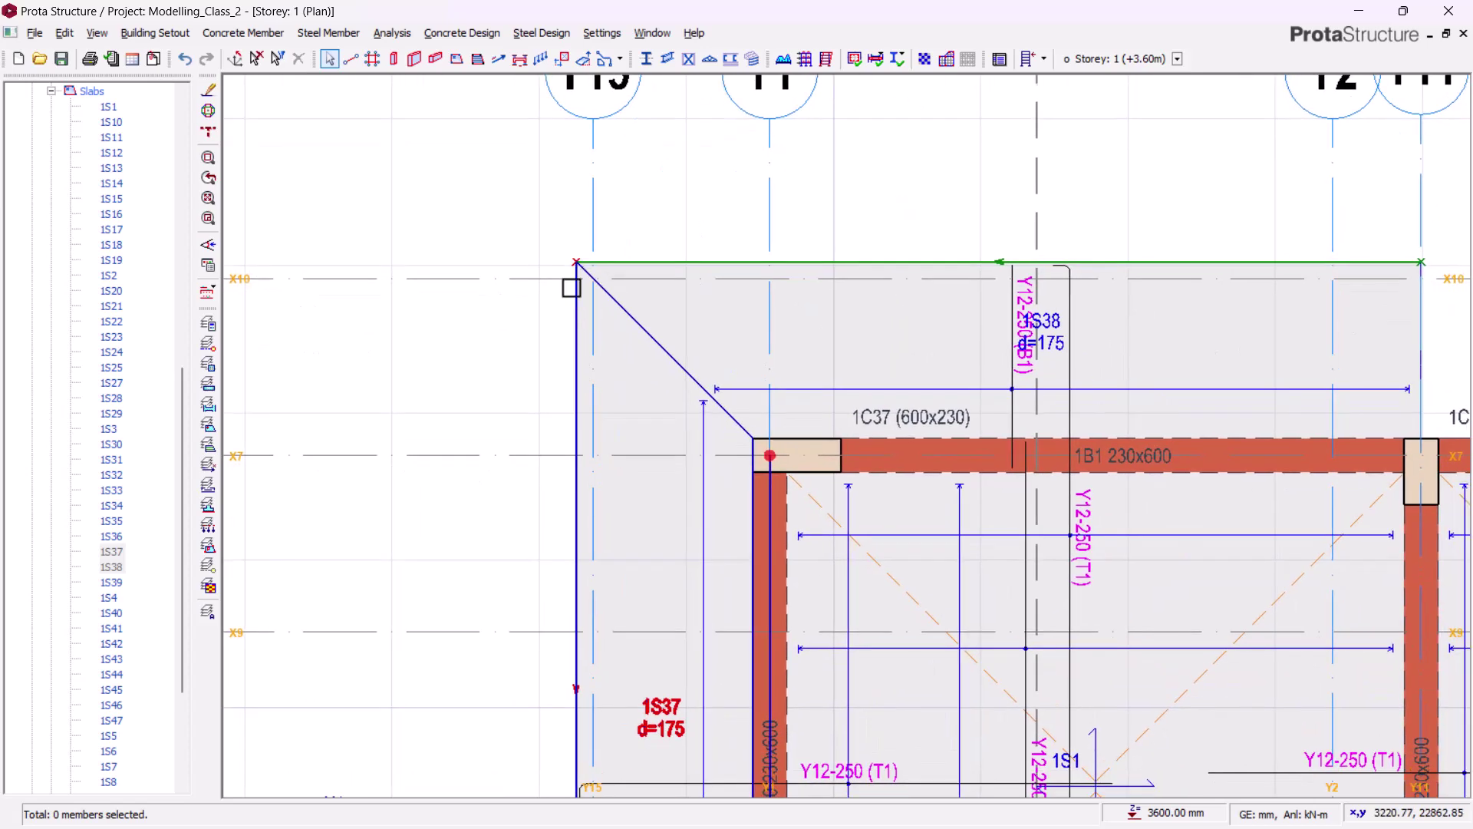
pyautogui.click(646, 268)
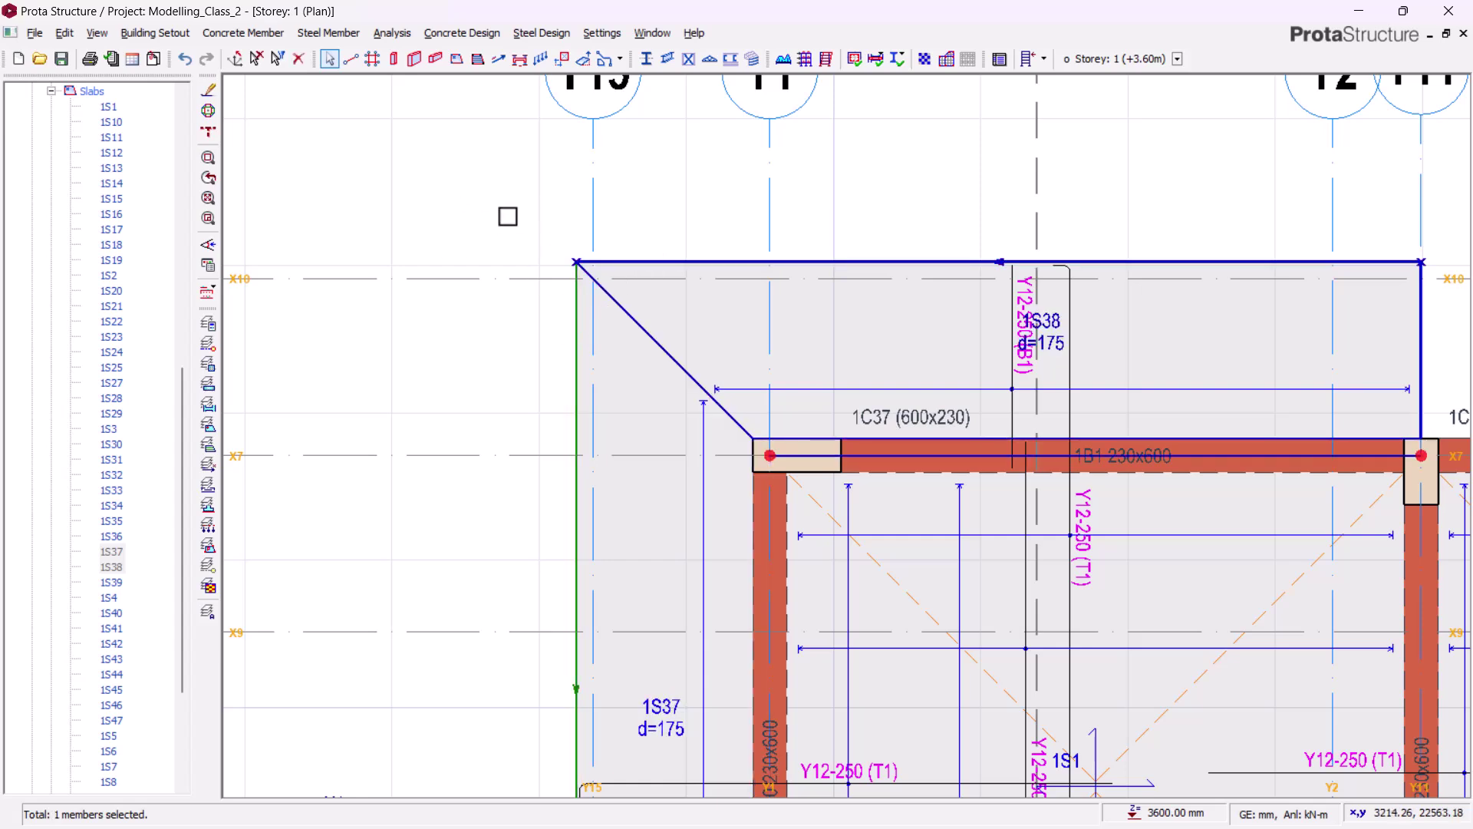
pyautogui.click(576, 343)
pyautogui.keyDown('ctrl'); pyautogui.click(577, 340); pyautogui.keyUp('ctrl')
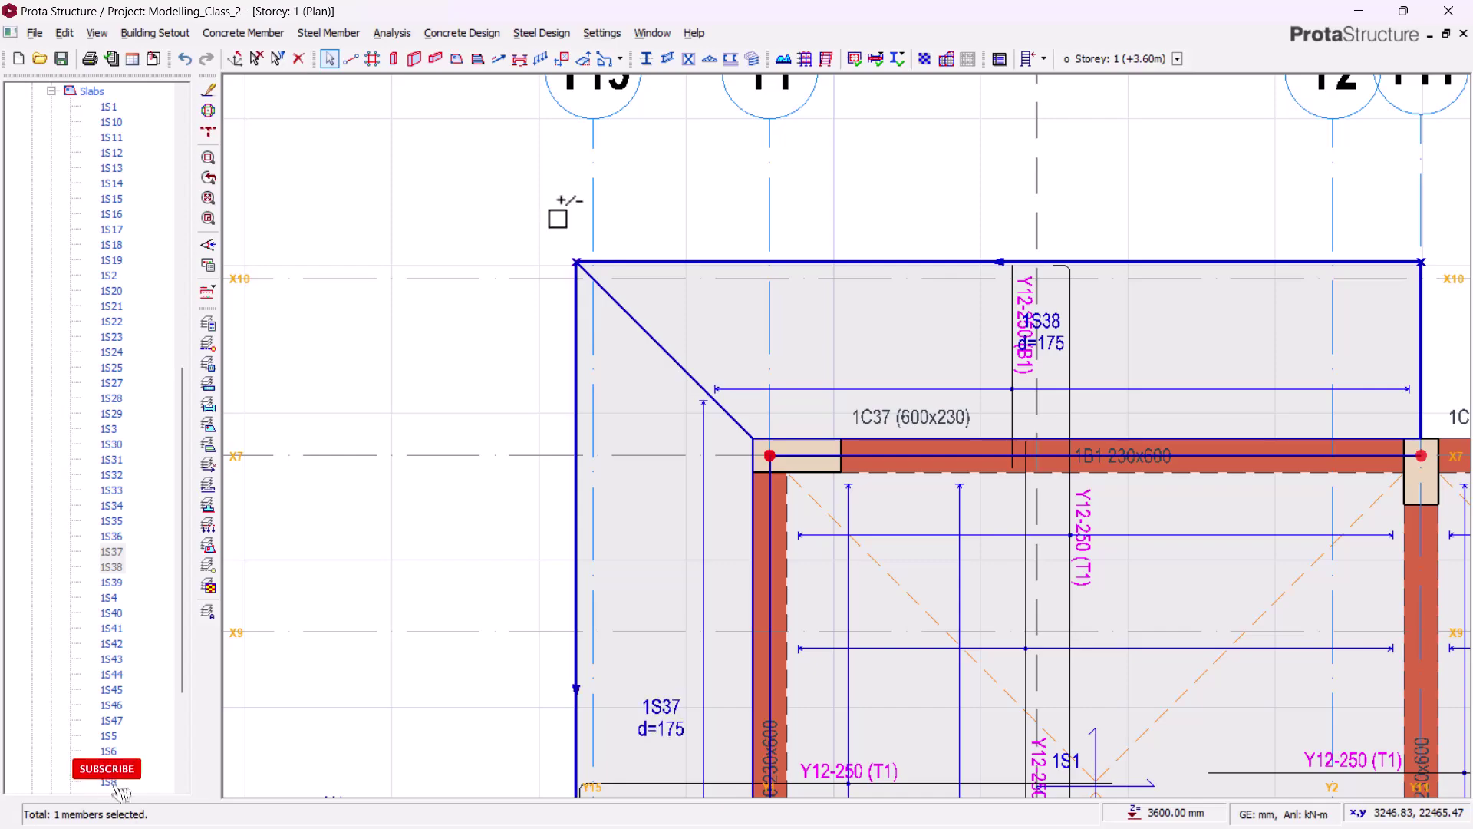
# Add the cantilever slabs 1S35 and 1S36 at the corner of axes X11 and Y15 to the selection
pyautogui.scroll(-1, 568, 230)
pyautogui.scroll(-2, 603, 211)
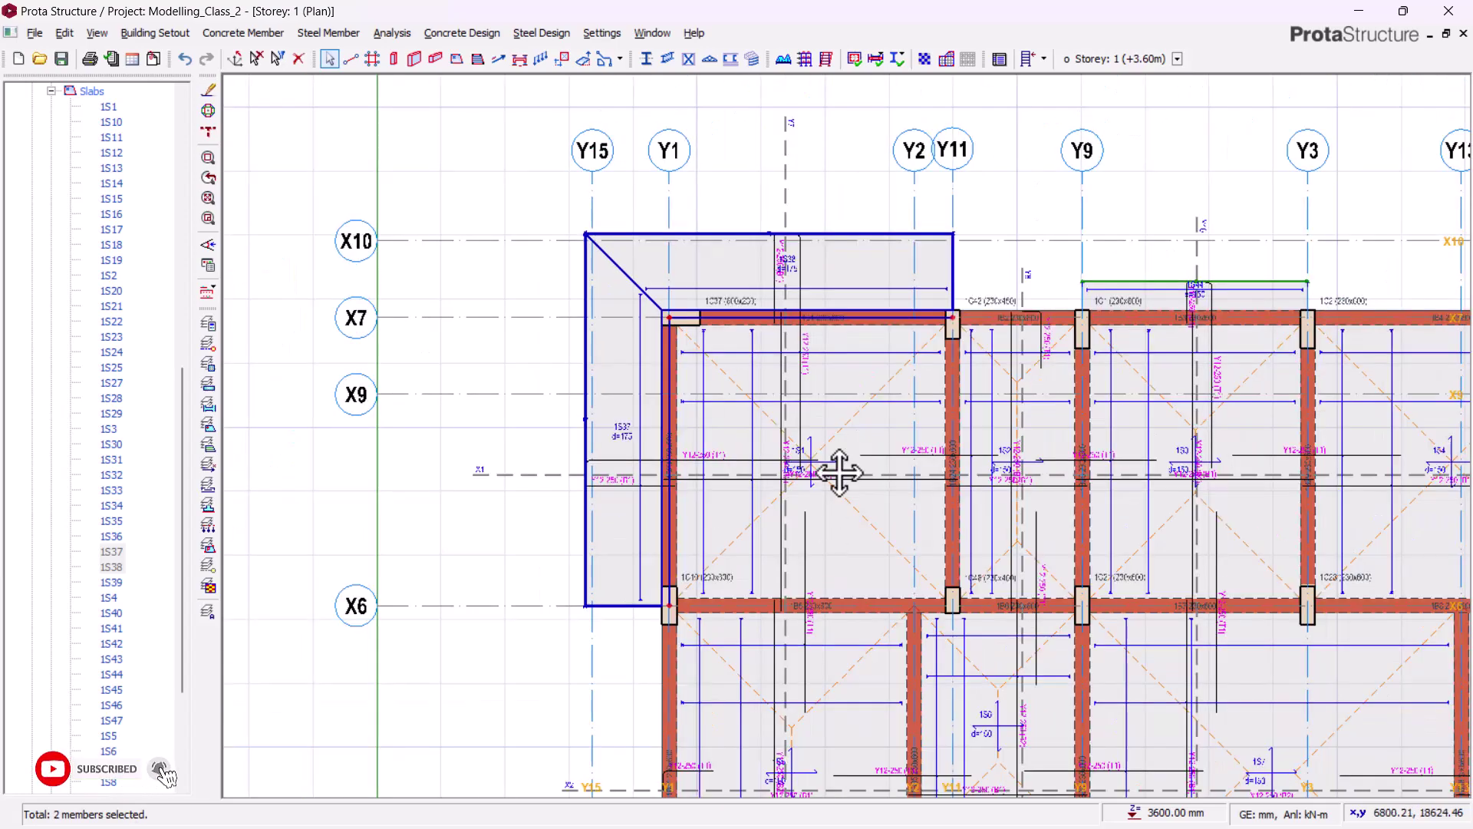
pyautogui.moveTo(825, 491); pyautogui.dragTo(783, 366, button='middle')
pyautogui.scroll(-3, 595, 302)
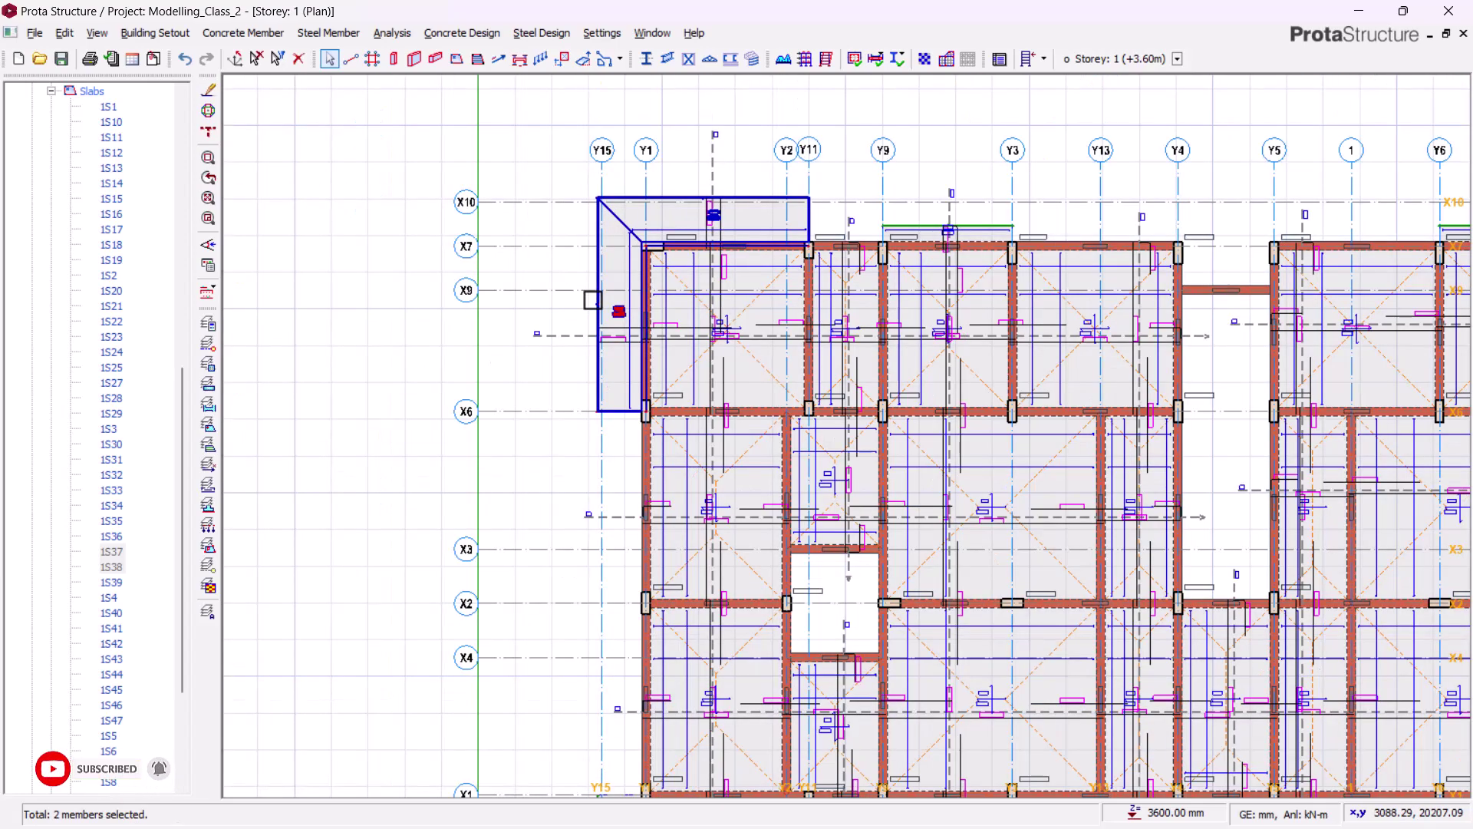
pyautogui.moveTo(675, 500); pyautogui.dragTo(673, 398, button='middle')
pyautogui.scroll(4, 568, 449)
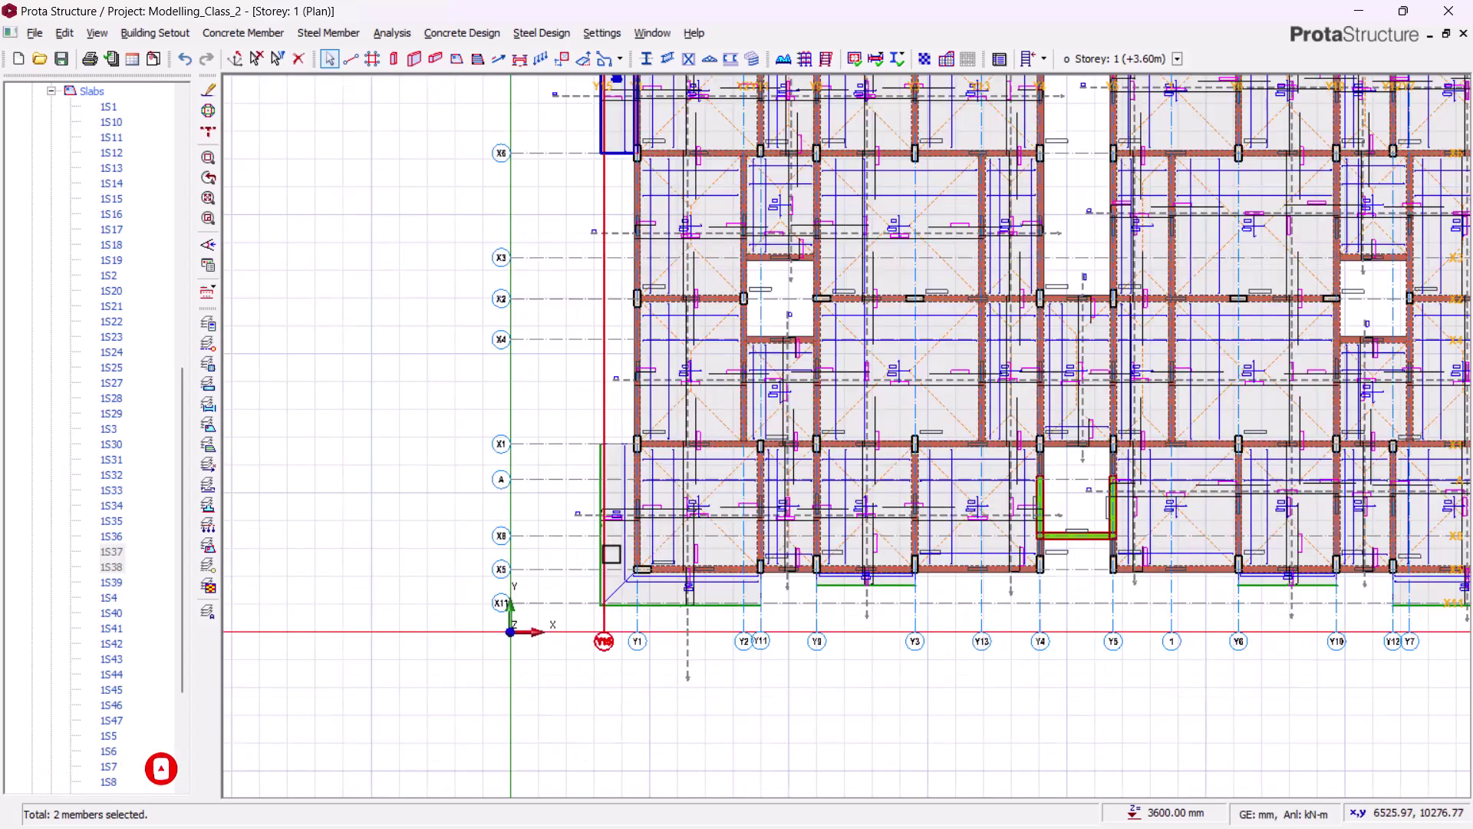
pyautogui.keyDown('ctrl'); pyautogui.click(625, 346); pyautogui.keyUp('ctrl')
pyautogui.scroll(-1, 481, 235)
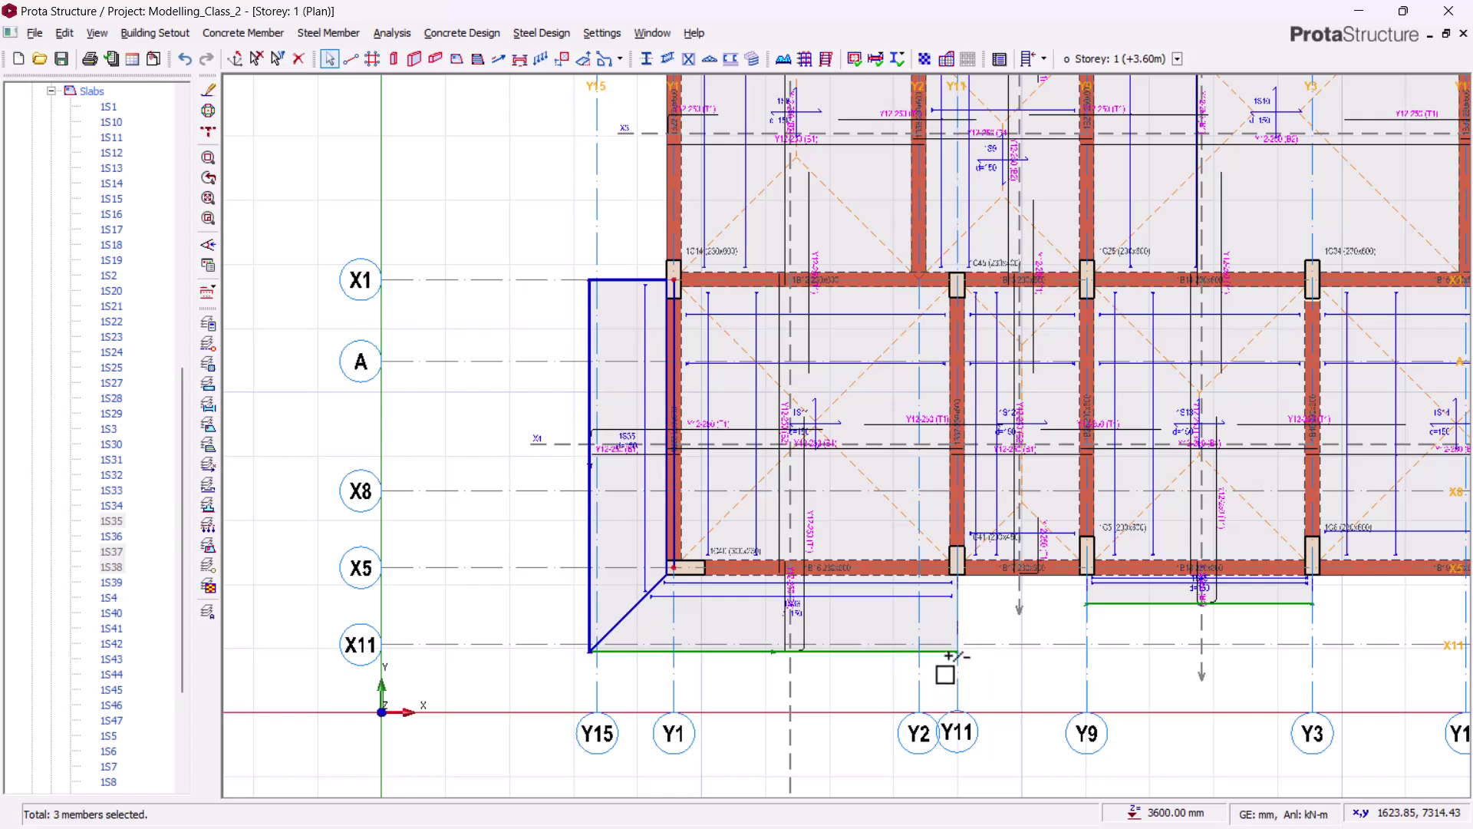
pyautogui.keyDown('ctrl'); pyautogui.click(949, 645); pyautogui.keyUp('ctrl')
# Add the cantilever slabs 1S40 and 1S39 at the corner of axes X11 and Y14 to the selection
pyautogui.scroll(-3, 547, 621)
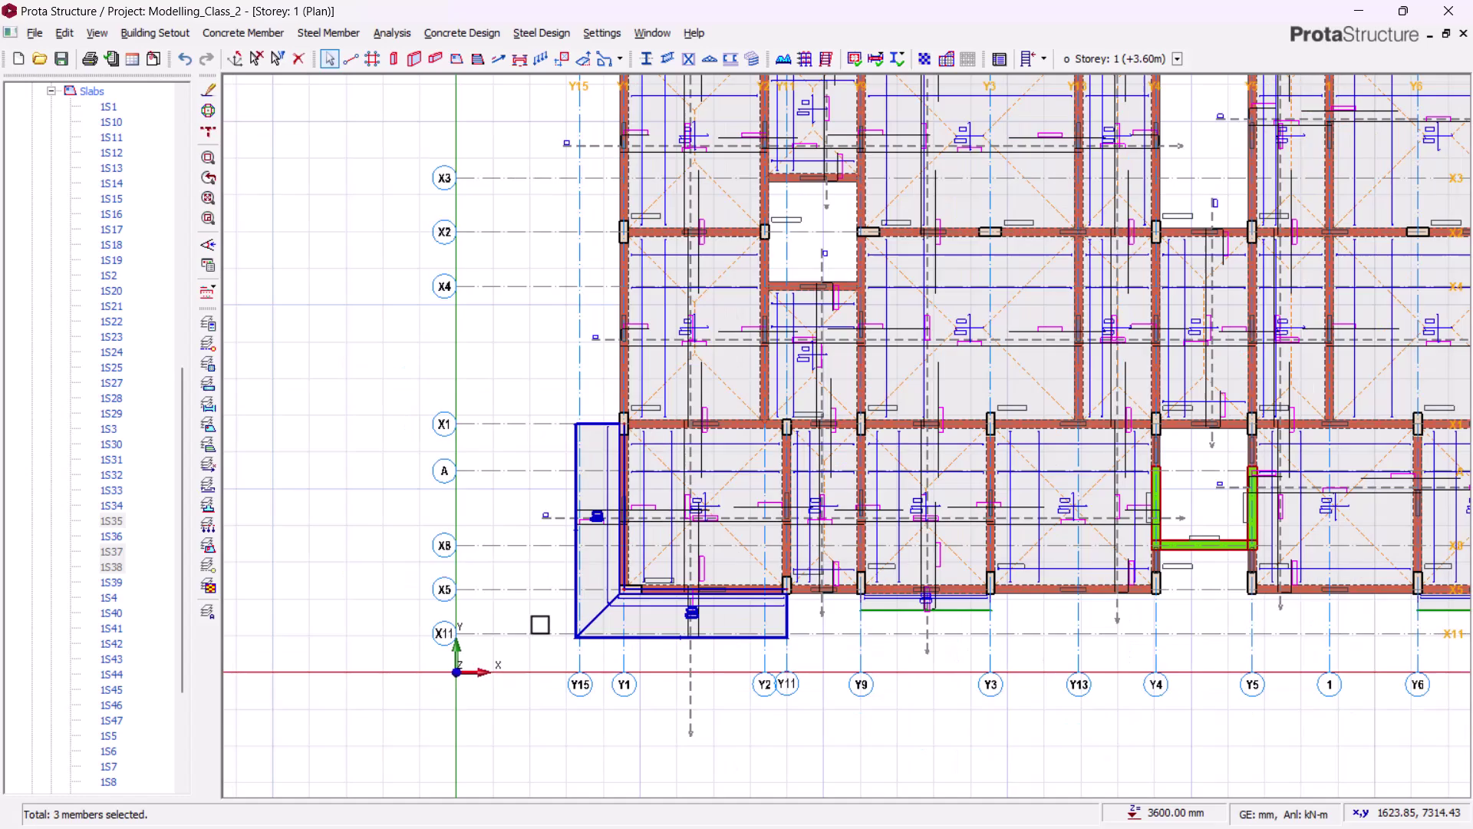
pyautogui.scroll(3, 1173, 661)
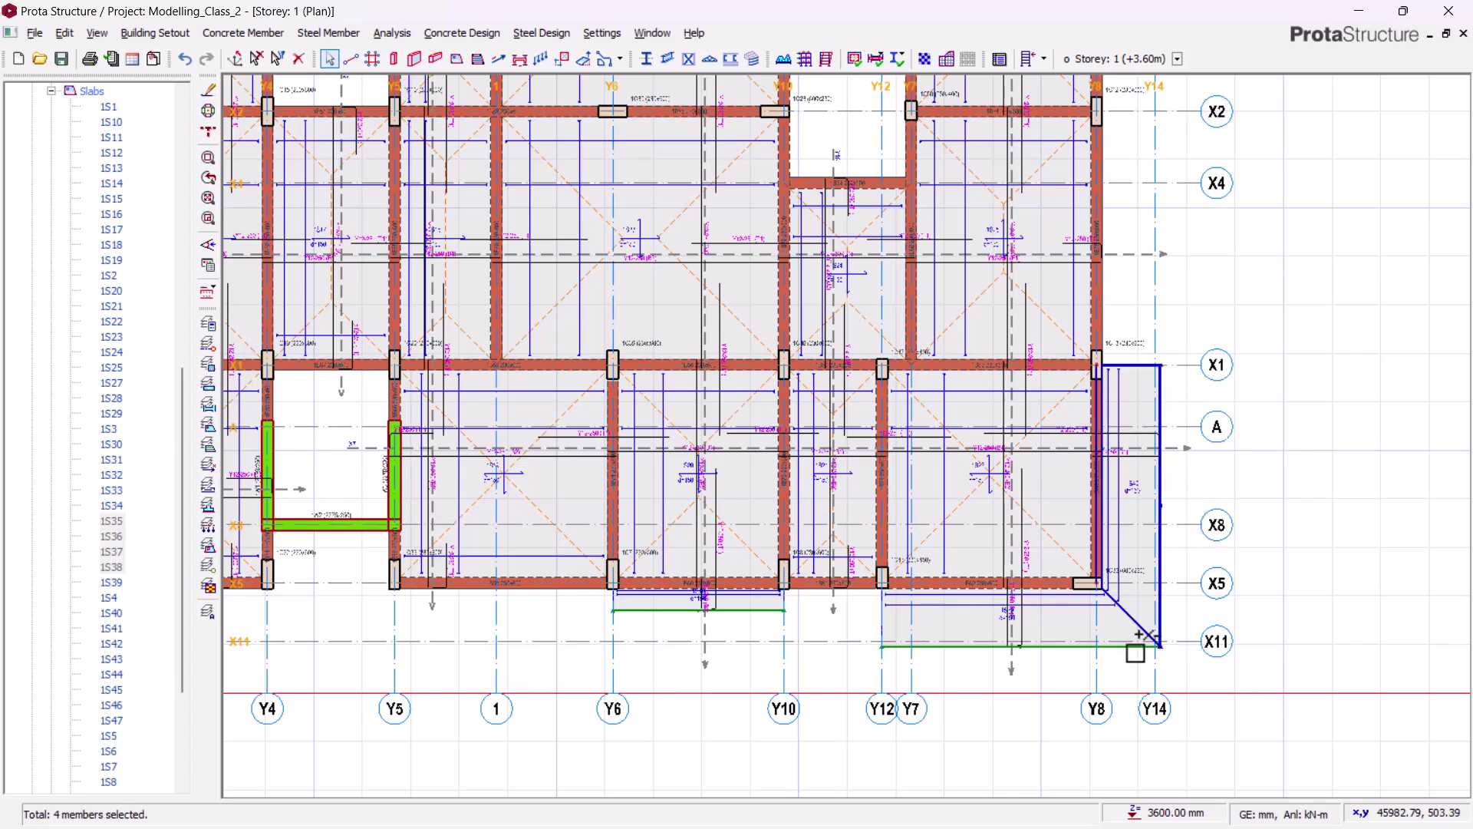
pyautogui.keyDown('ctrl'); pyautogui.click(783, 569); pyautogui.keyUp('ctrl')
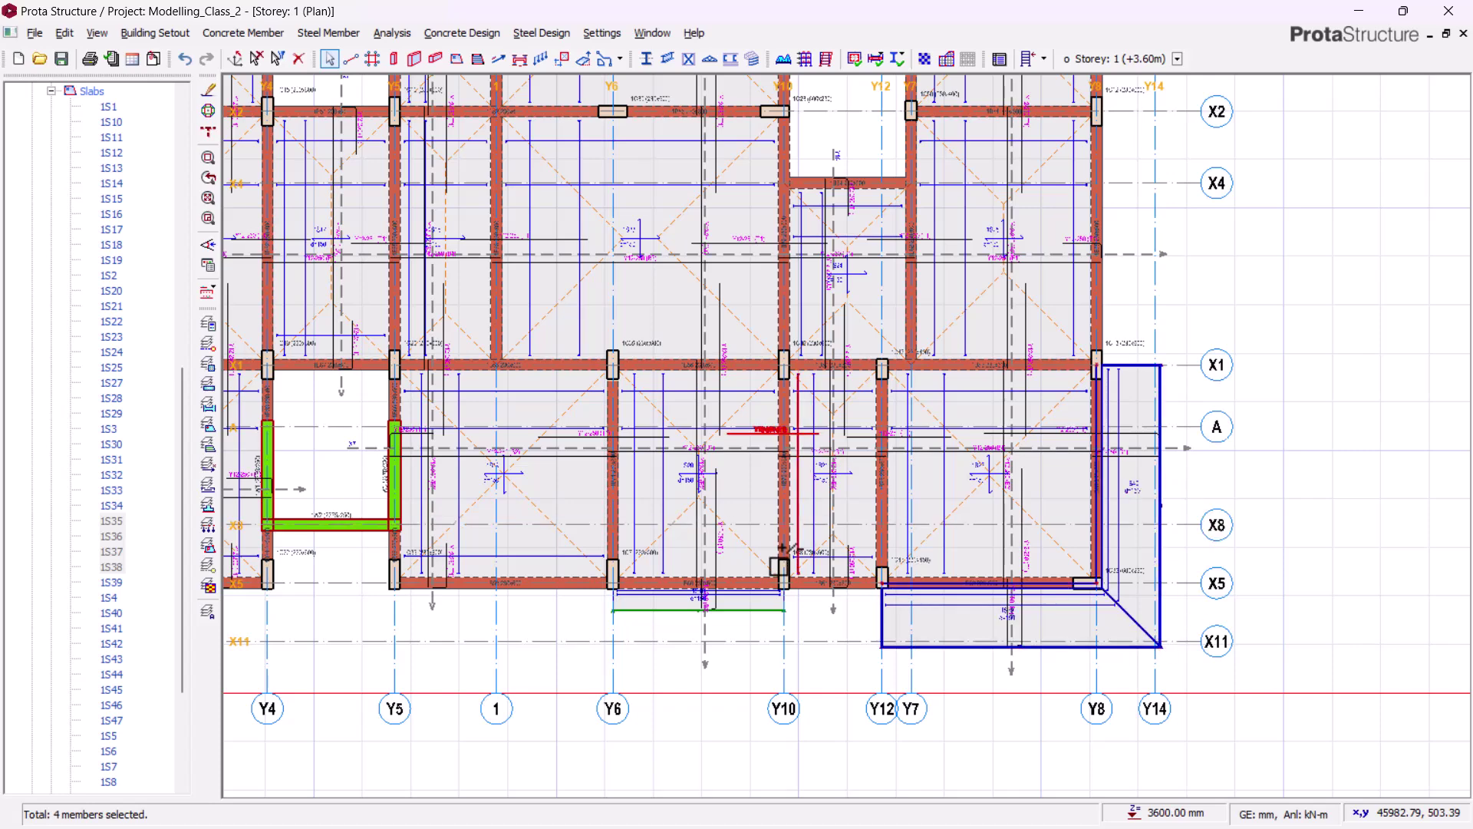
# Examine the beam-supported corner slabs 1S41, 1S42 and 1S43 around axes X10 and Y14
pyautogui.scroll(-1, 782, 564)
pyautogui.scroll(-3, 783, 570)
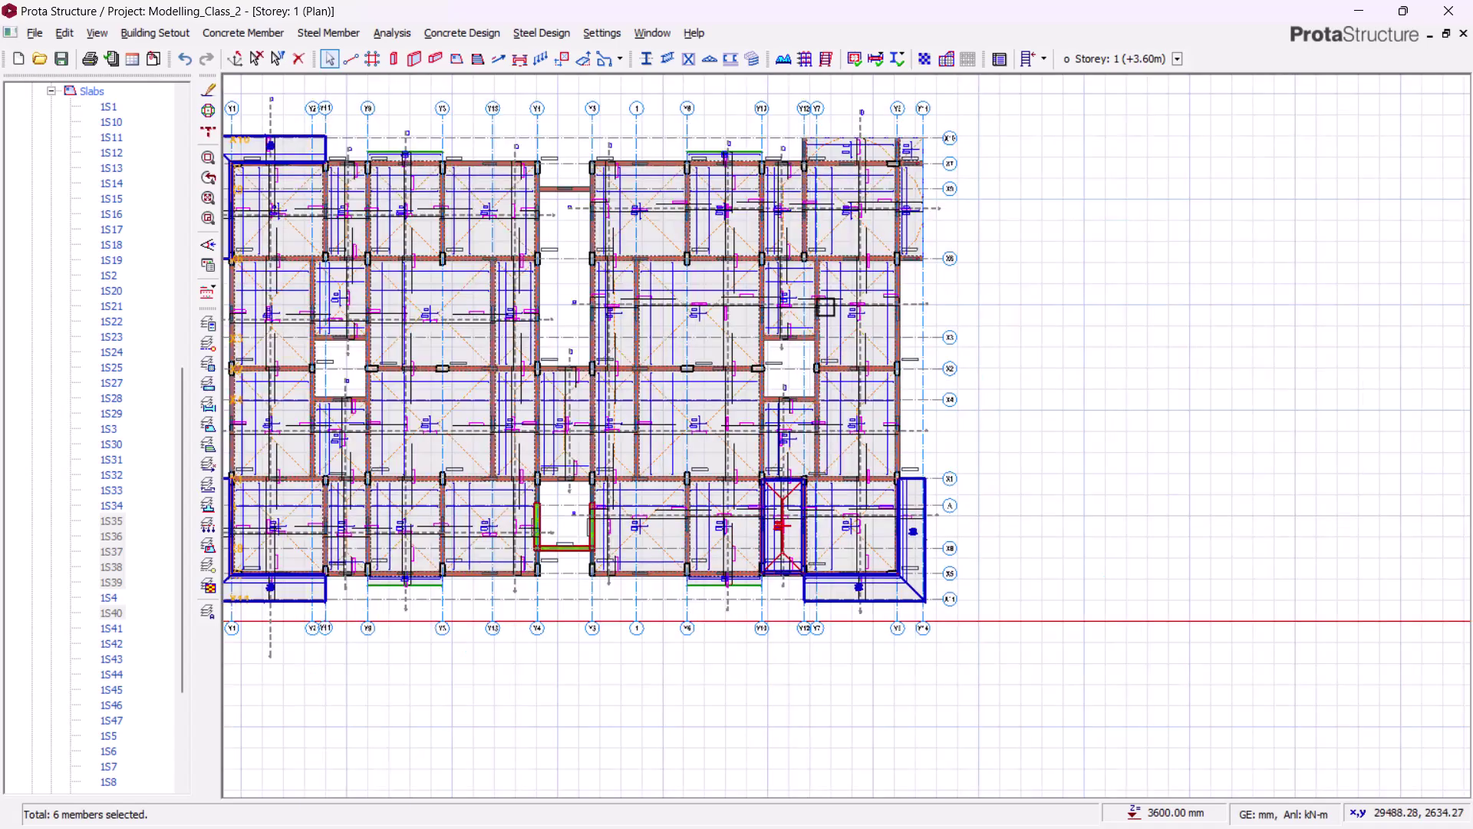
pyautogui.scroll(5, 915, 261)
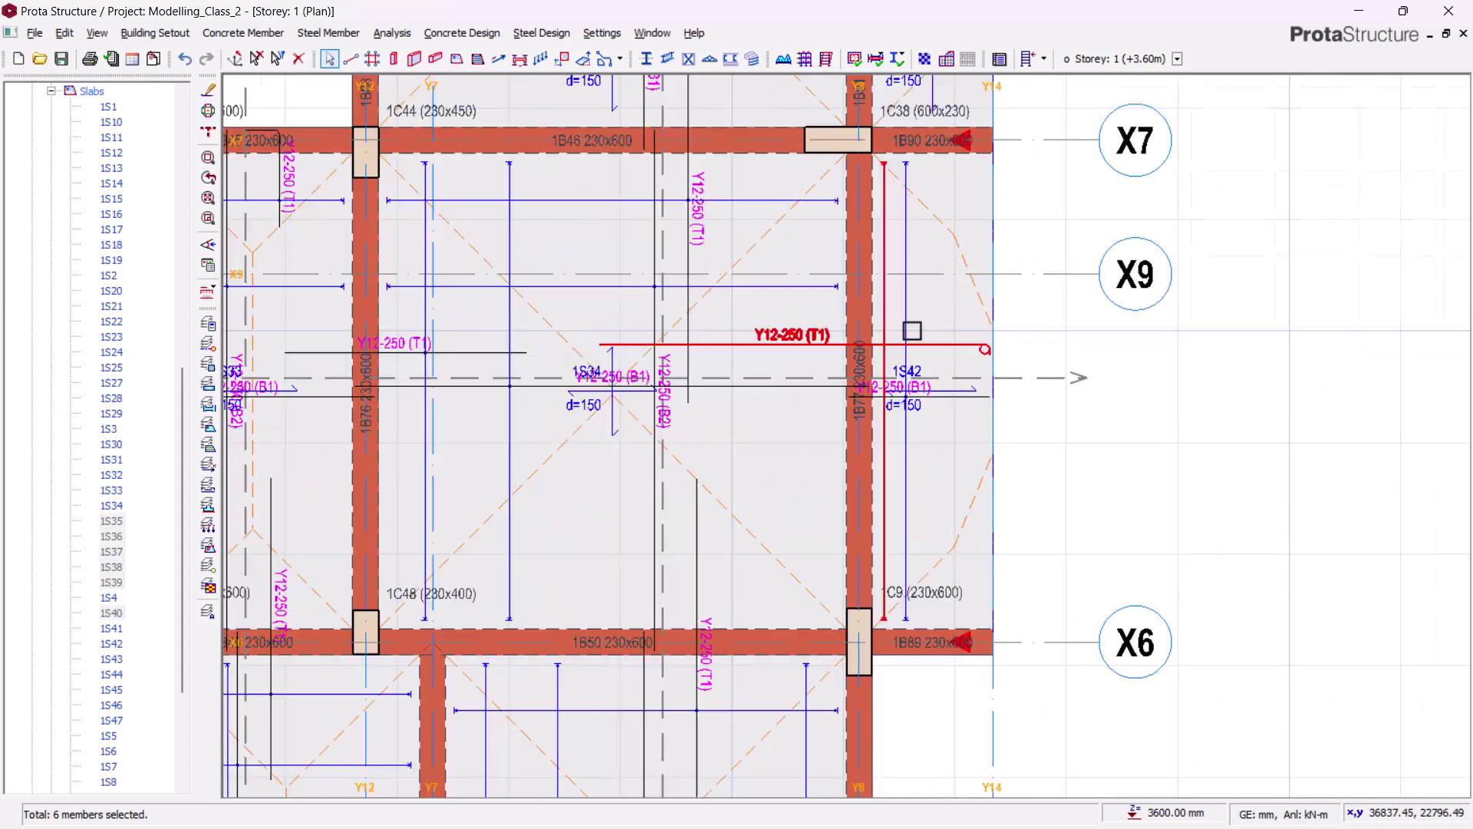
pyautogui.scroll(-1, 911, 306)
pyautogui.moveTo(1077, 455); pyautogui.dragTo(1081, 510, button='middle')
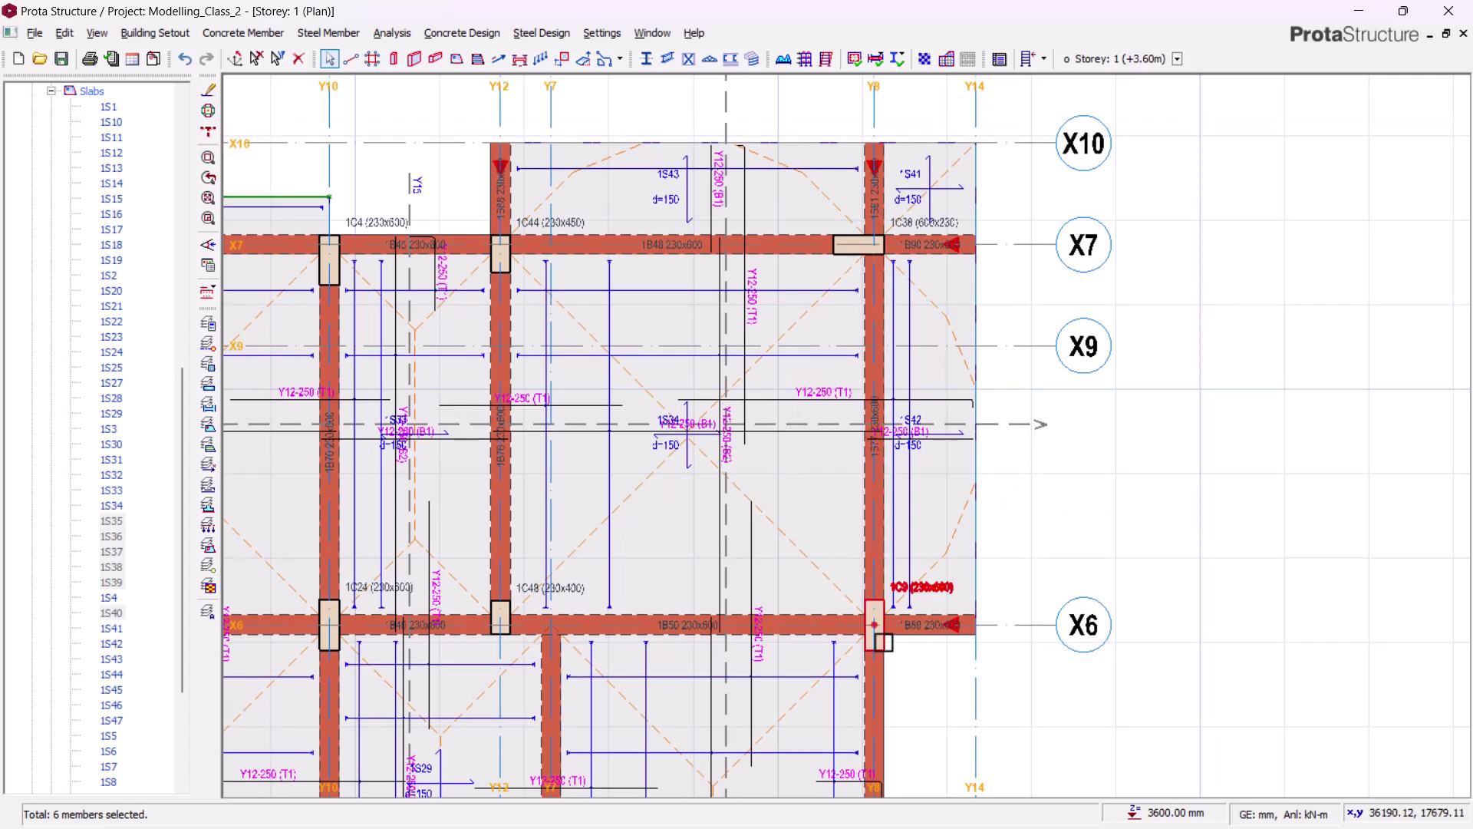
pyautogui.scroll(3, 650, 168)
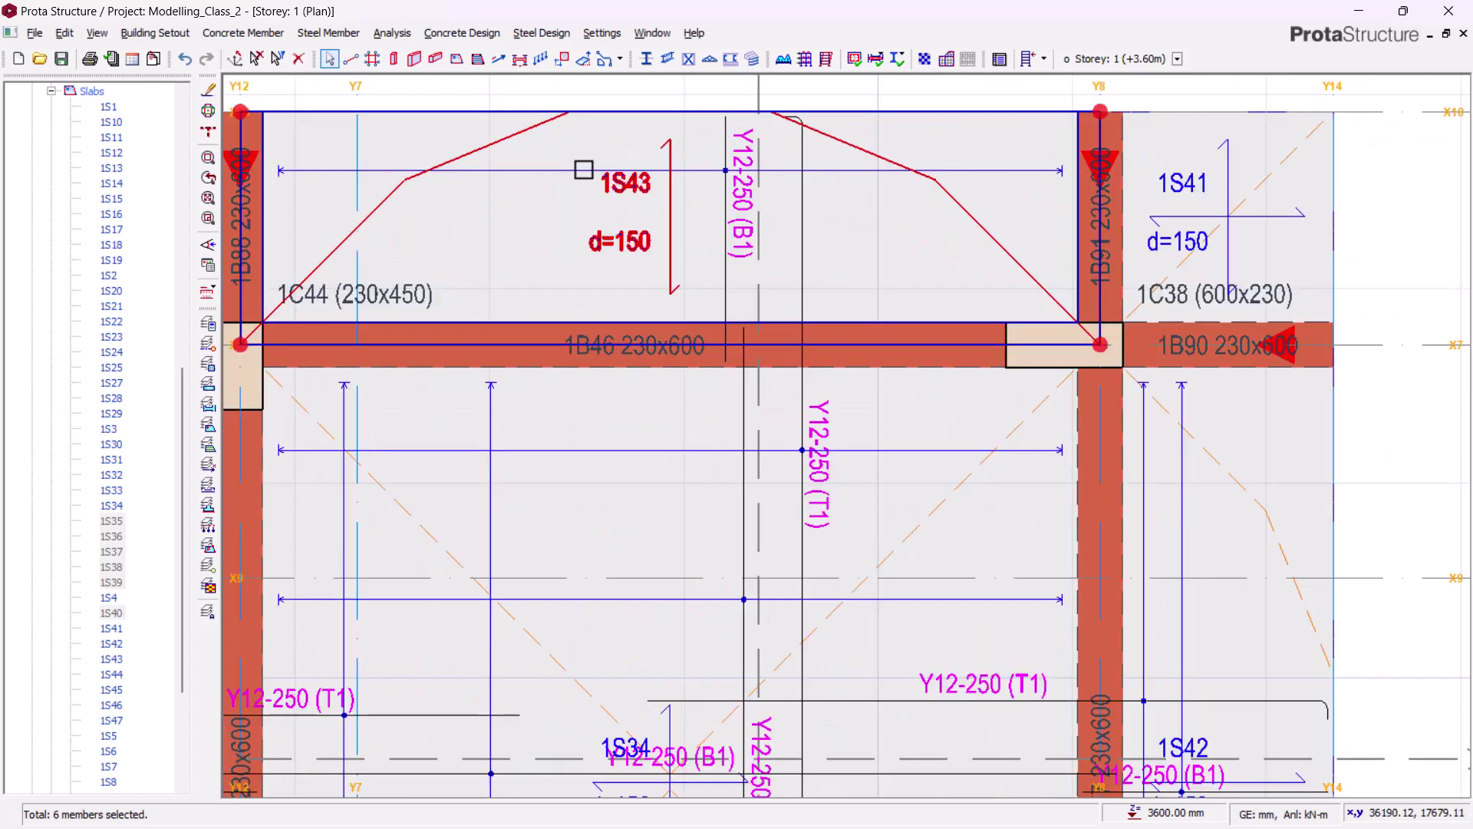
pyautogui.scroll(-1, 668, 254)
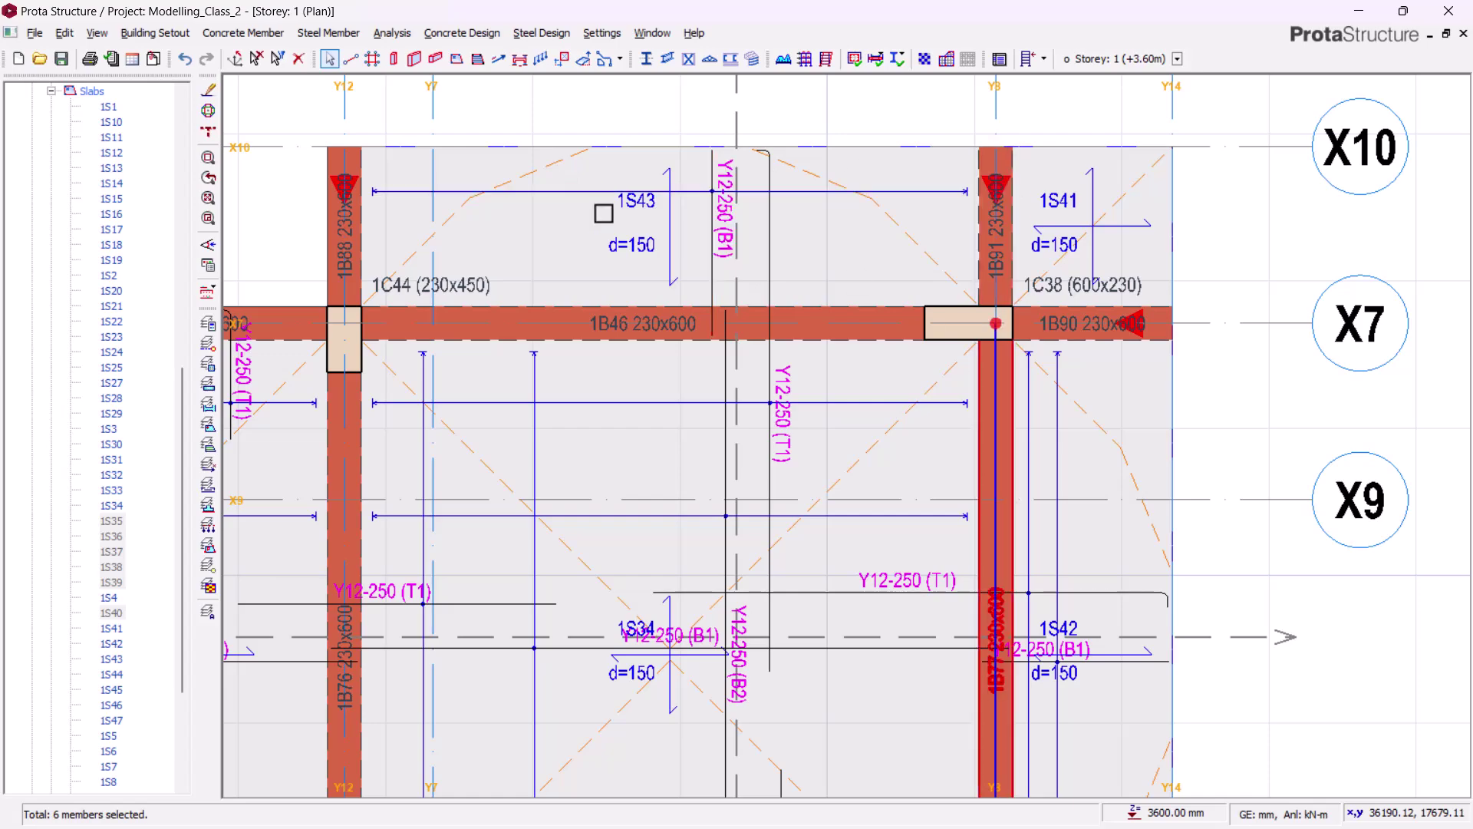
pyautogui.scroll(-1, 811, 318)
pyautogui.scroll(-2, 825, 221)
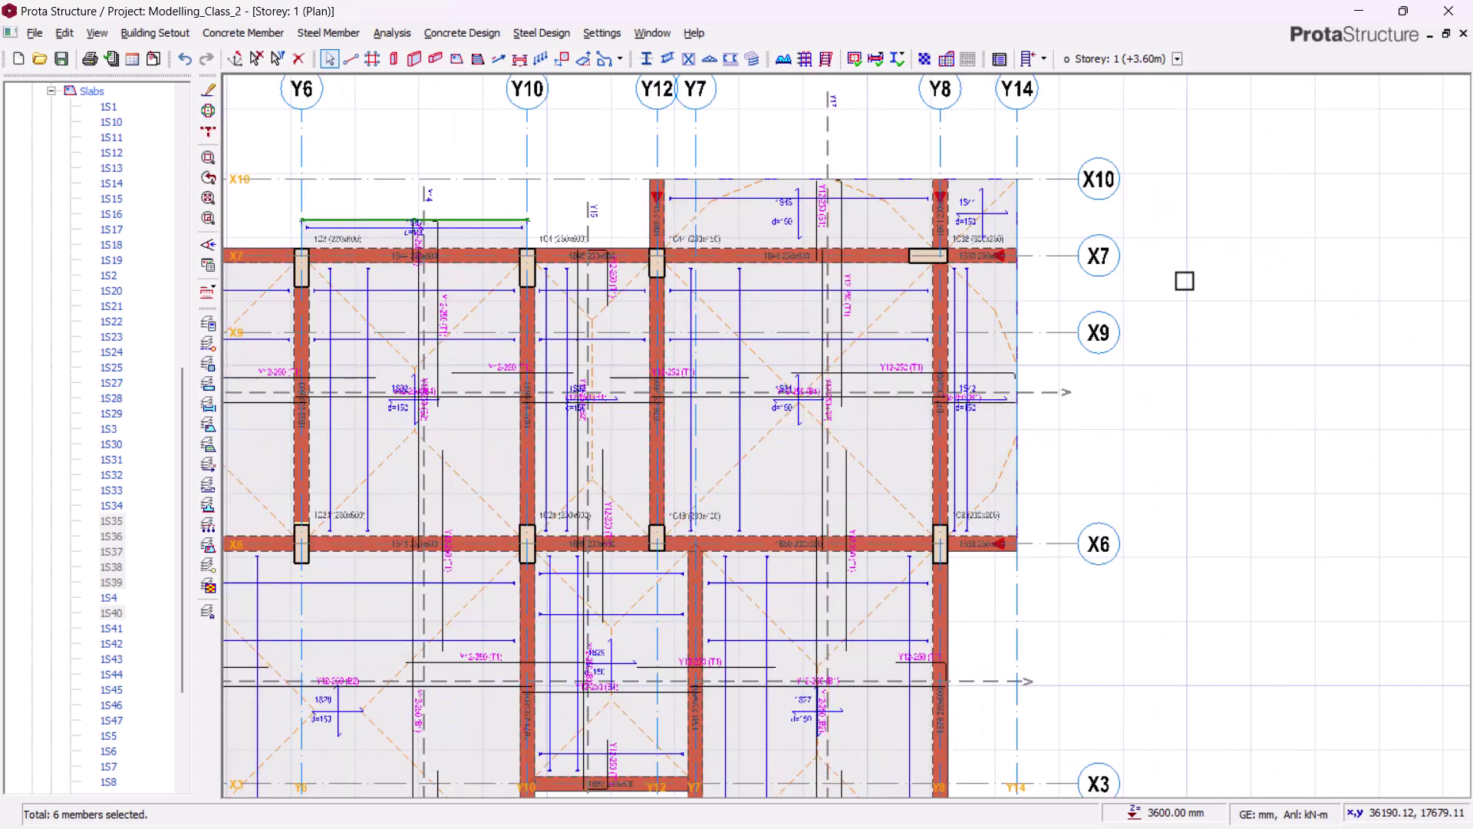
pyautogui.scroll(-4, 1167, 276)
pyautogui.scroll(1, 1272, 394)
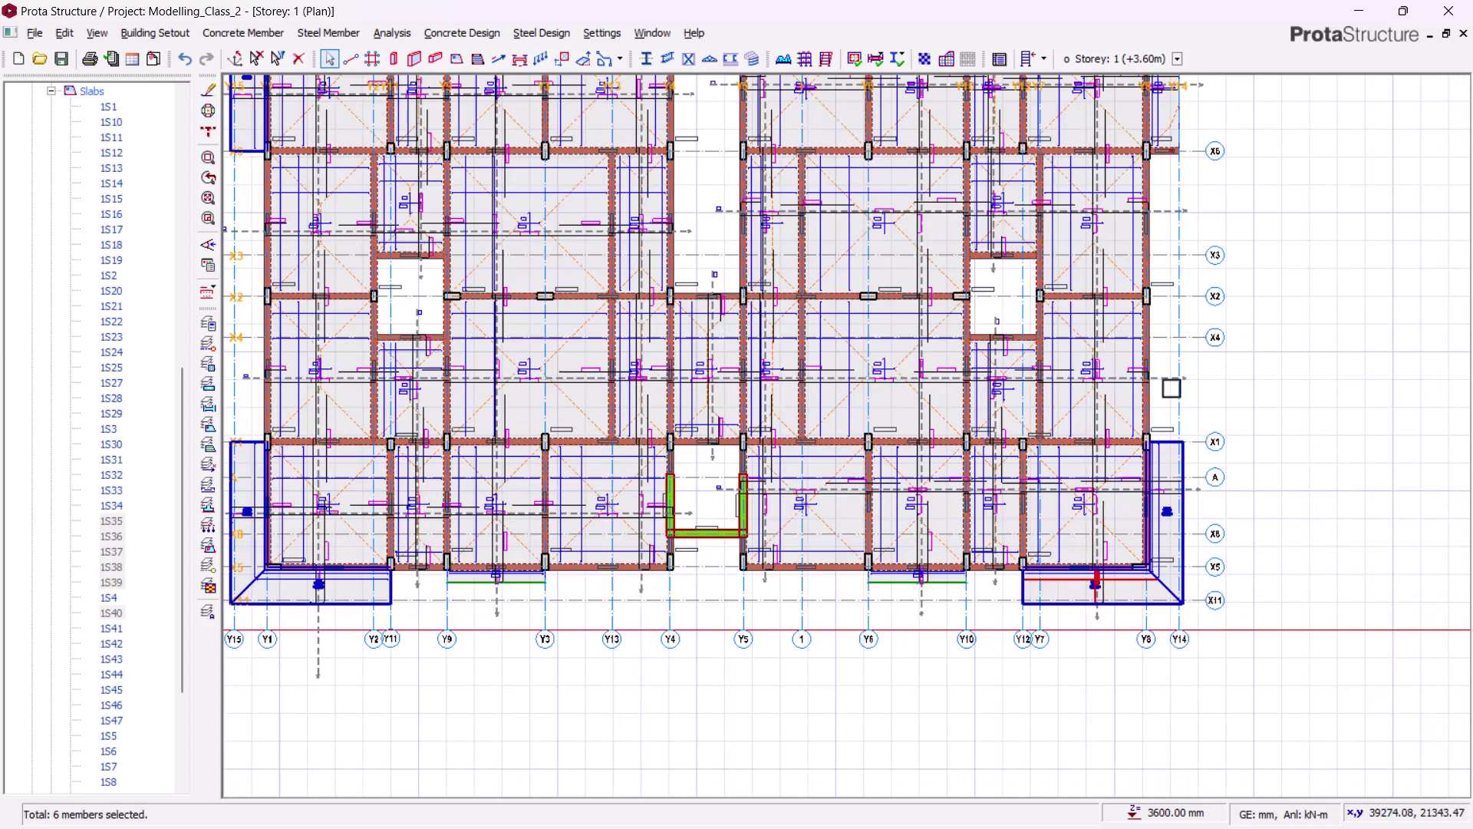
# Set the depth h of all six selected cantilever slabs to 200 mm in the Slab Table
pyautogui.moveTo(569, 436); pyautogui.dragTo(871, 440, button='middle')
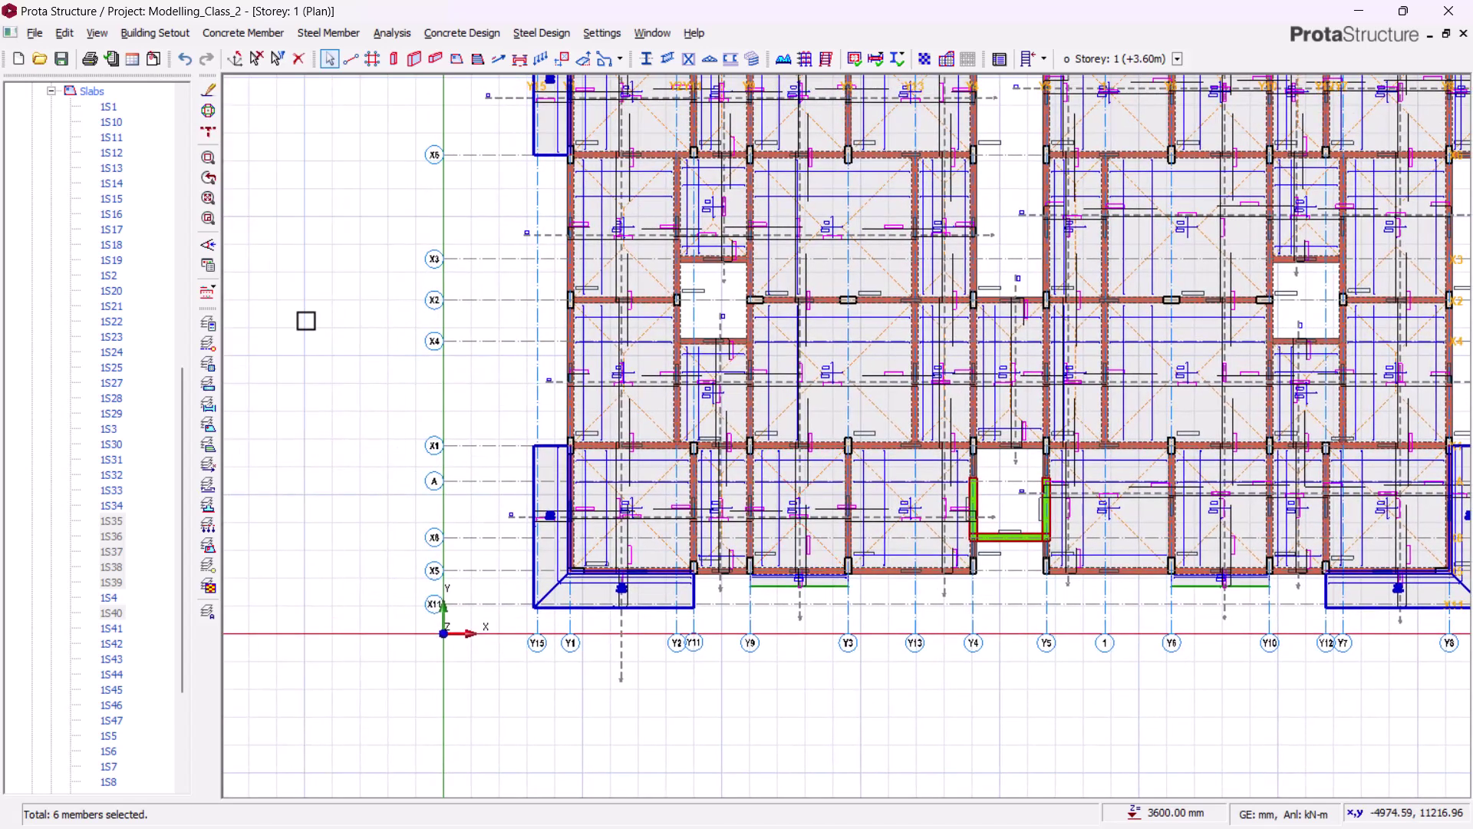
pyautogui.rightClick(306, 321)
pyautogui.click(372, 516)
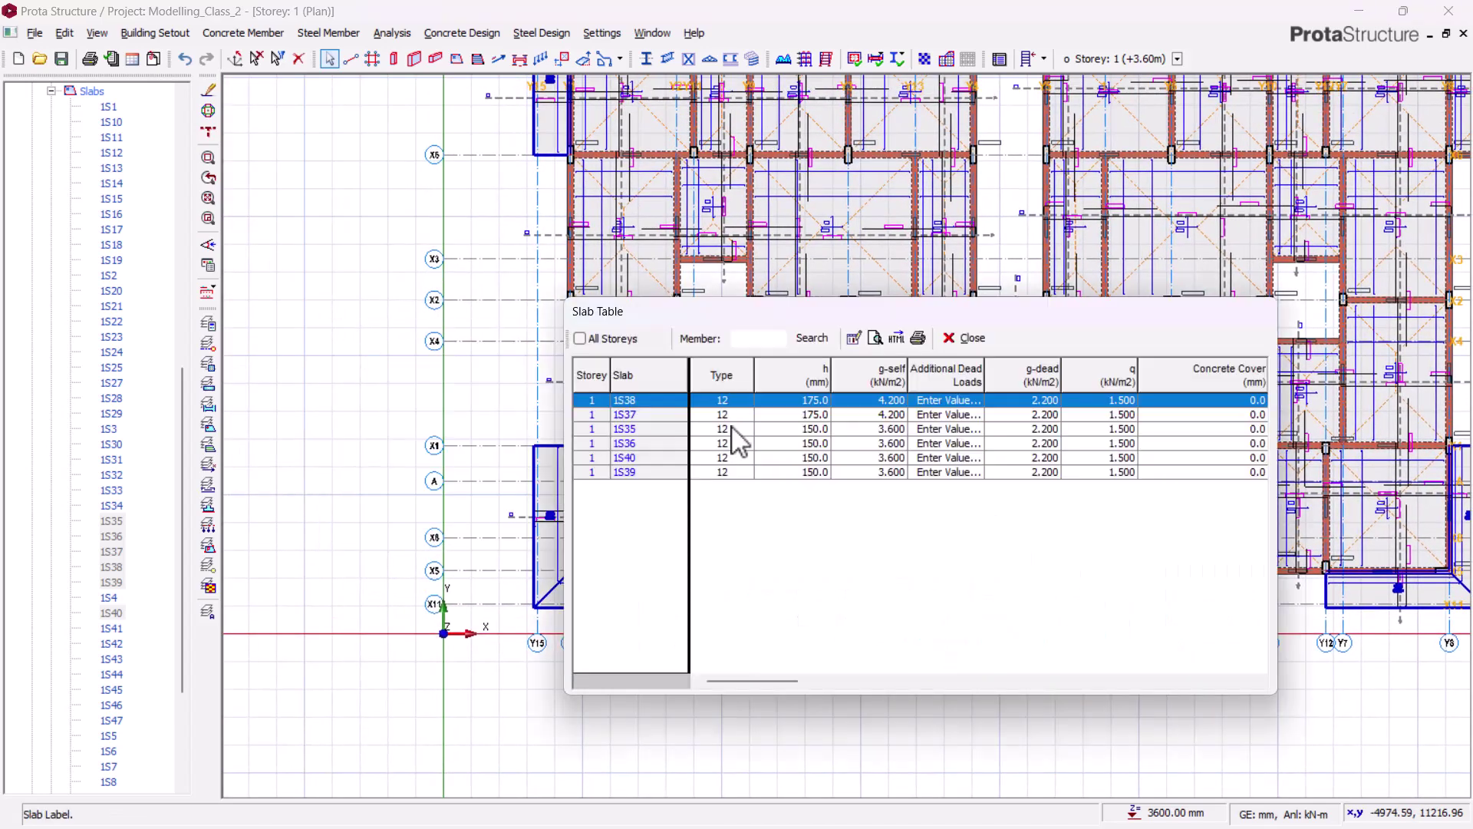
pyautogui.click(816, 369)
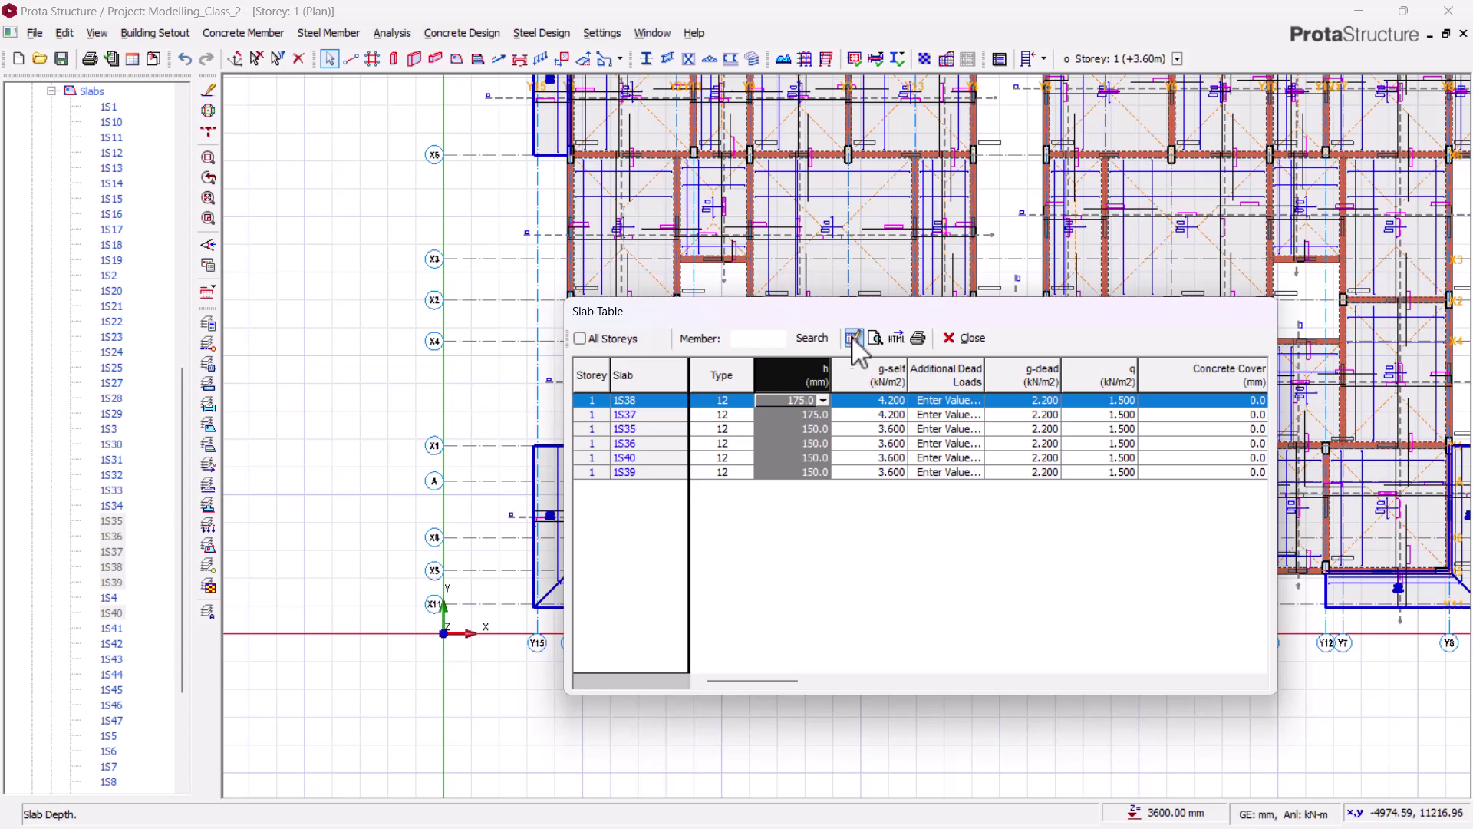
pyautogui.click(854, 339)
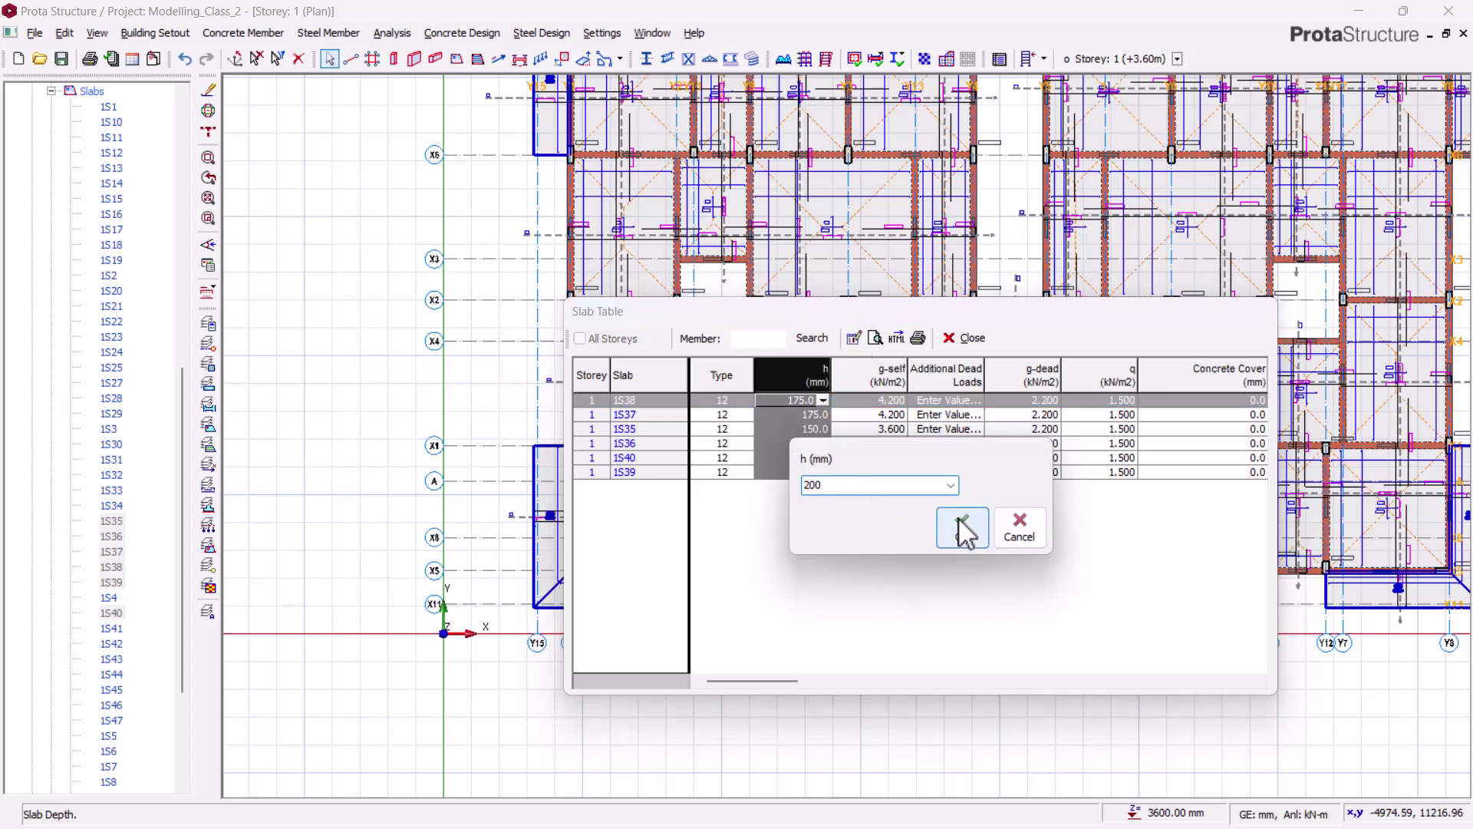
pyautogui.click(984, 525)
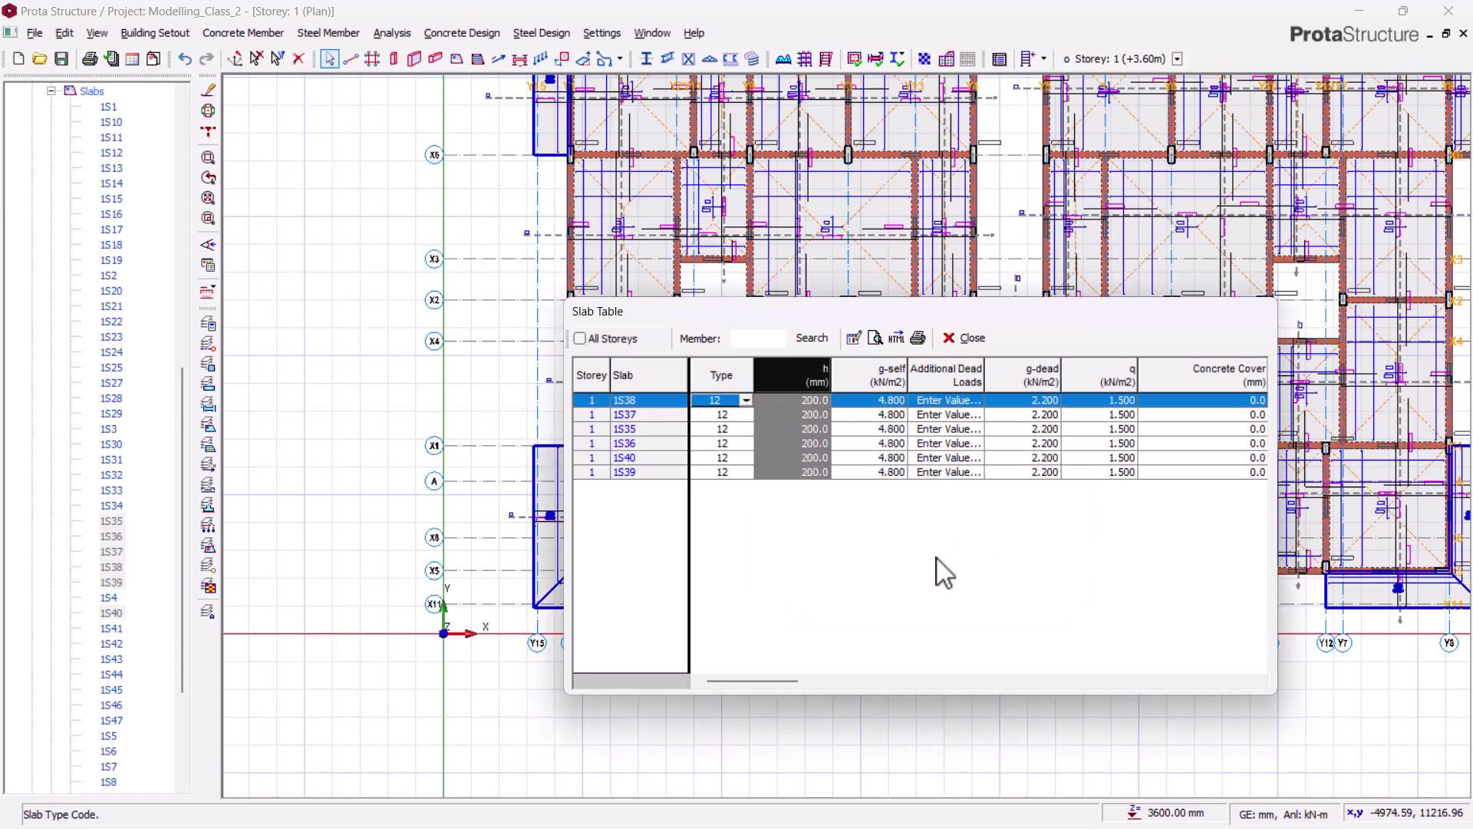
pyautogui.click(965, 338)
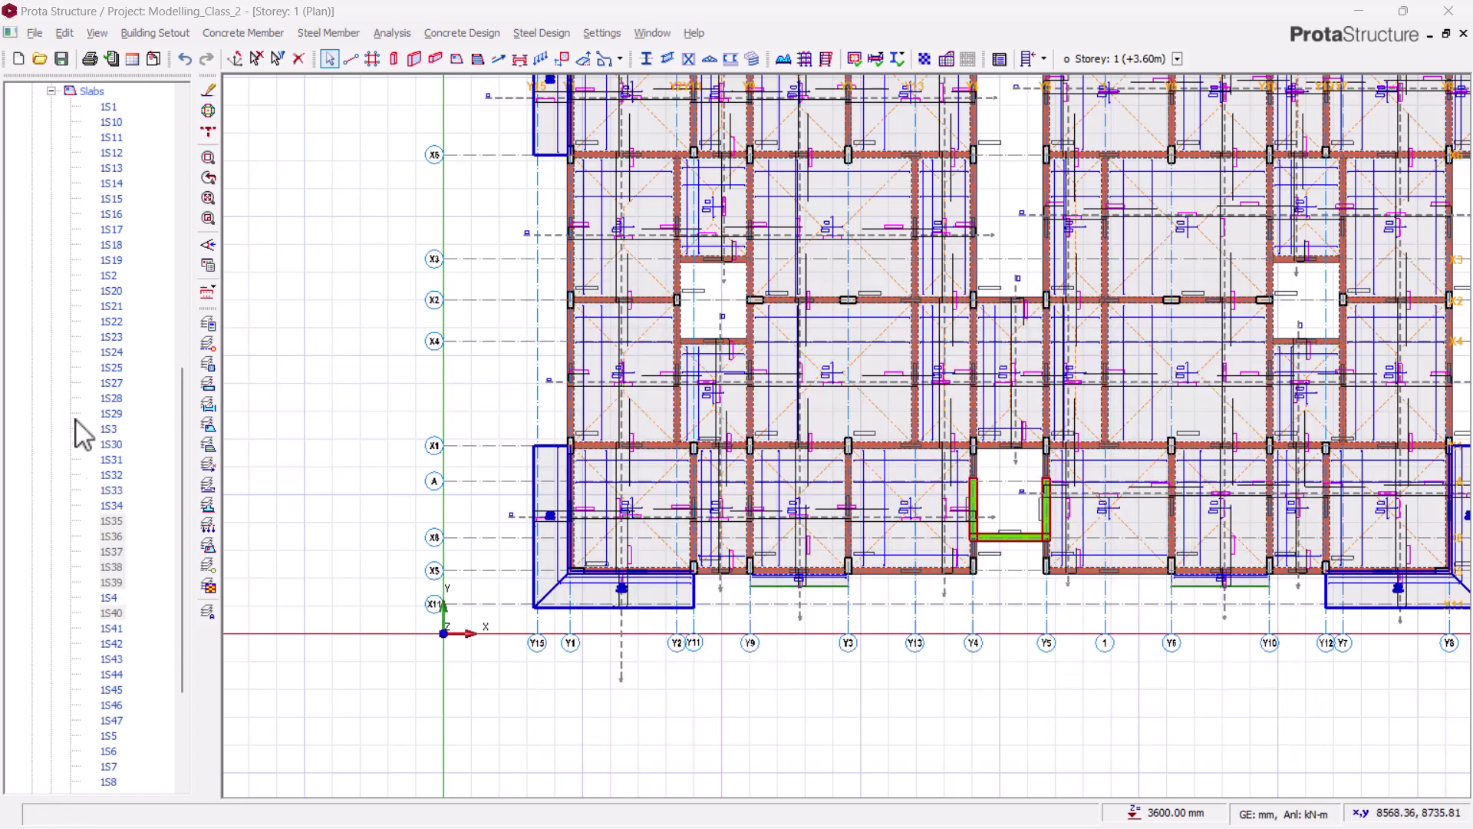
# Collapse Storey 1 in the structure tree and switch the plan to Storey 2
pyautogui.scroll(2, 89, 280)
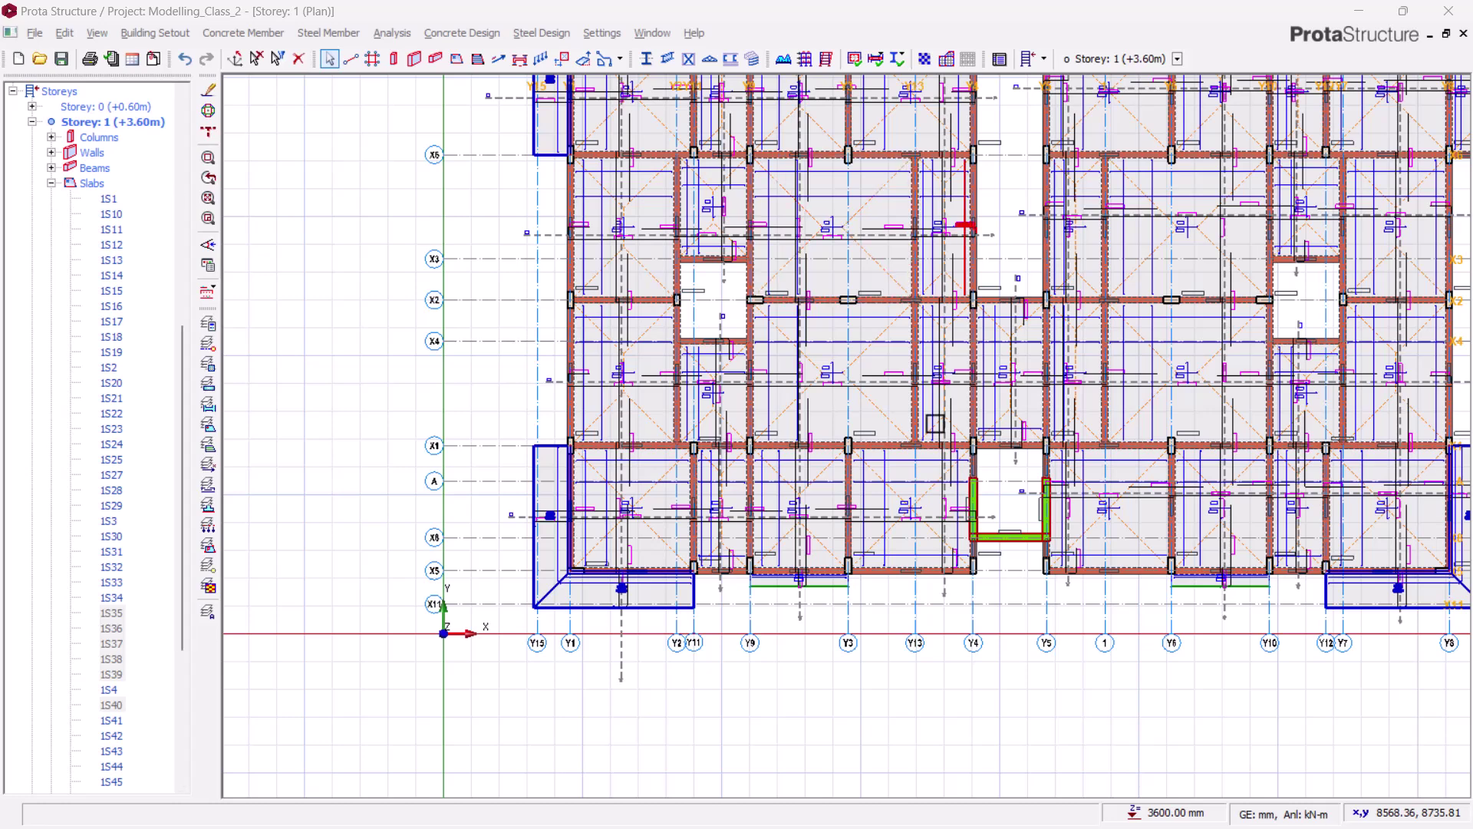
pyautogui.moveTo(1172, 334); pyautogui.dragTo(1053, 460, button='middle')
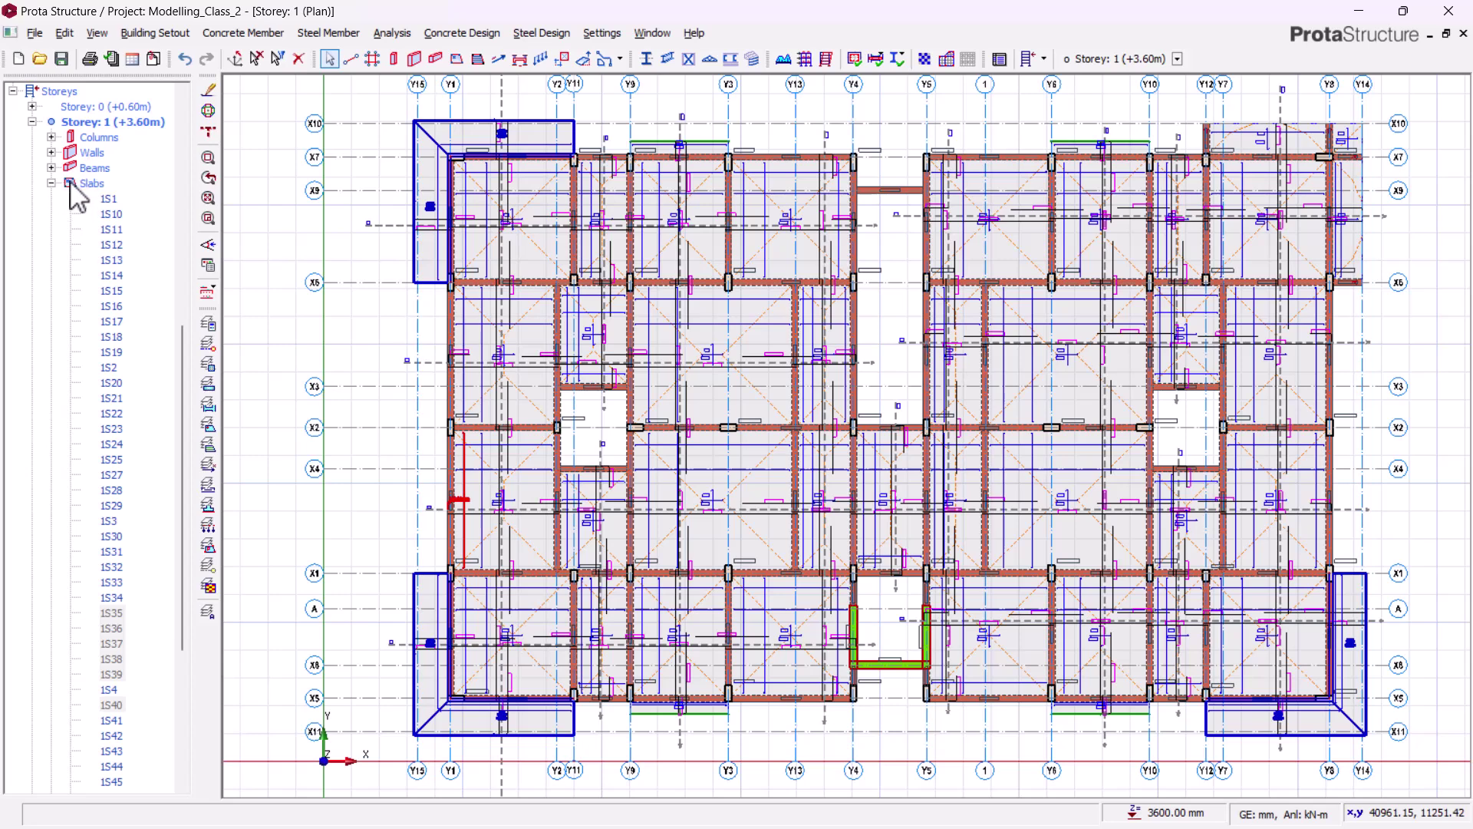
pyautogui.click(32, 122)
pyautogui.doubleClick(84, 629)
# Select the corner cantilever slabs 2S37, 2S38, 2S35 and 2S36 along axis Y15 on Storey 2
pyautogui.scroll(5, 454, 192)
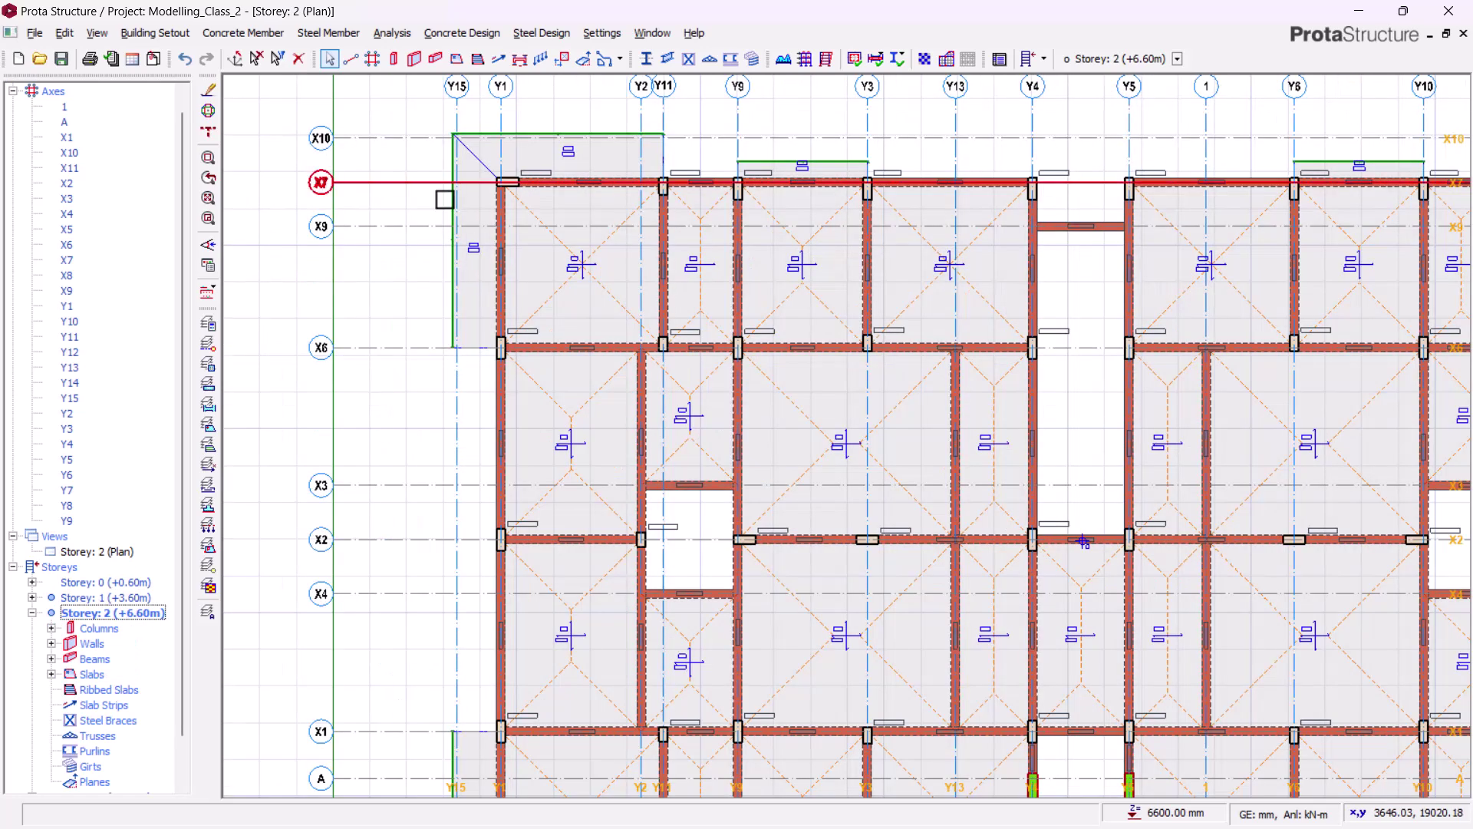
pyautogui.click(452, 193)
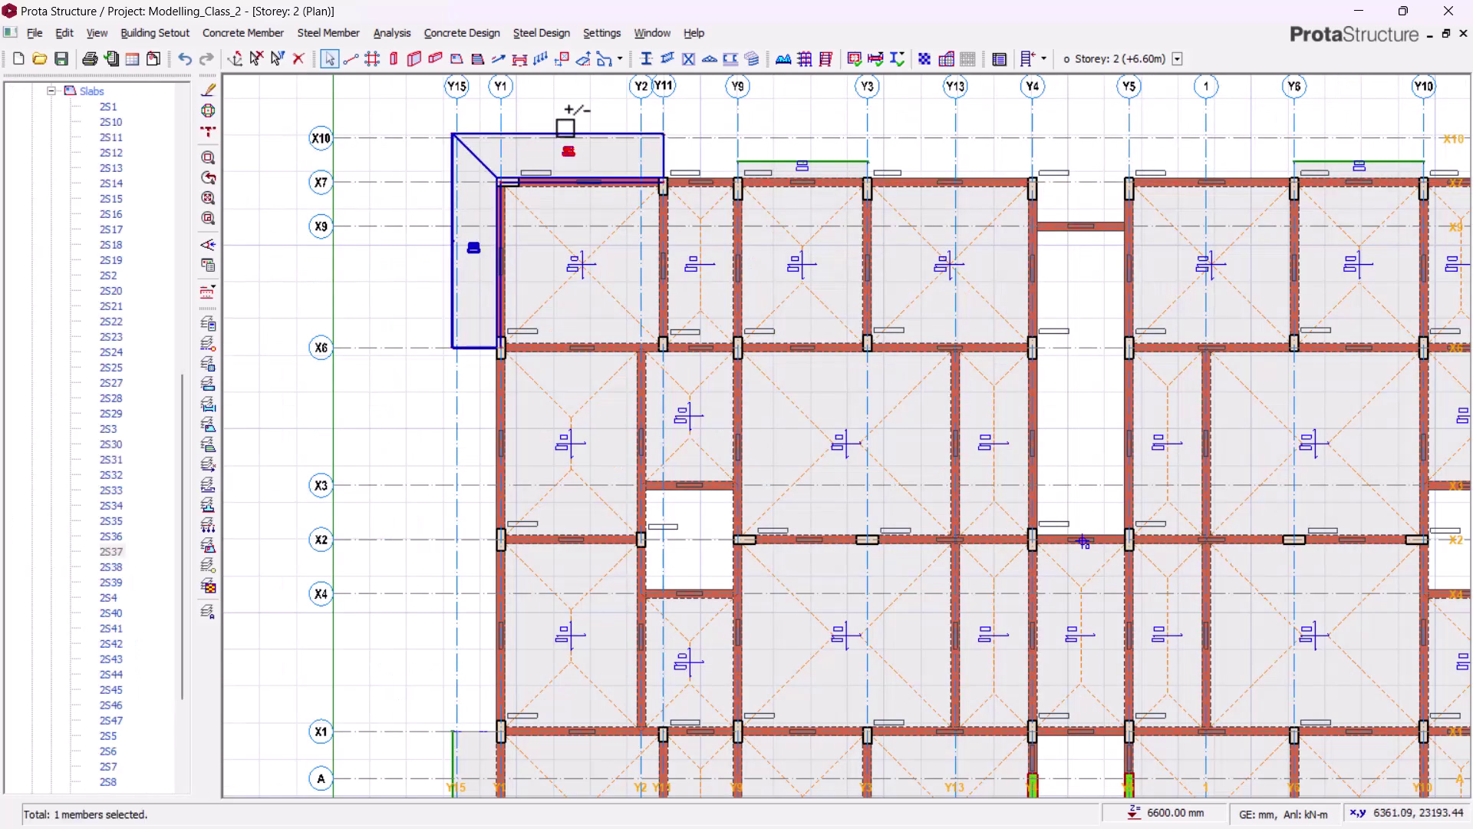
pyautogui.scroll(-4, 530, 200)
pyautogui.click(517, 458)
pyautogui.scroll(6, 516, 457)
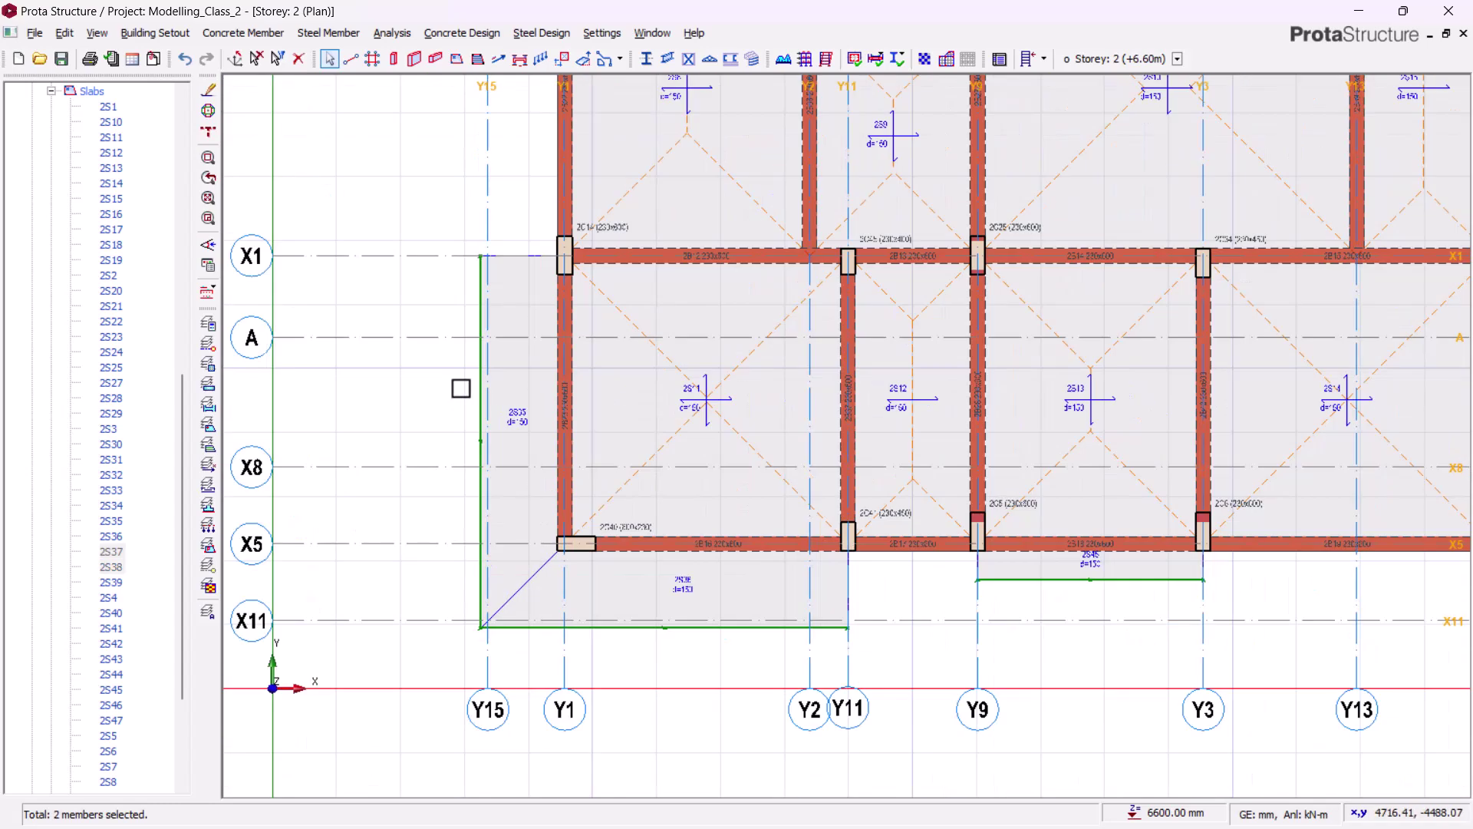
pyautogui.click(659, 618)
# Add the cantilever slabs 2S39 and 2S40 at the corner of axes X11 and Y14 to the selection
pyautogui.scroll(-2, 434, 580)
pyautogui.scroll(-2, 895, 592)
pyautogui.moveTo(1284, 585); pyautogui.dragTo(681, 586, button='middle')
pyautogui.moveTo(1154, 607); pyautogui.dragTo(772, 646, button='middle')
pyautogui.scroll(3, 772, 645)
pyautogui.click(710, 623)
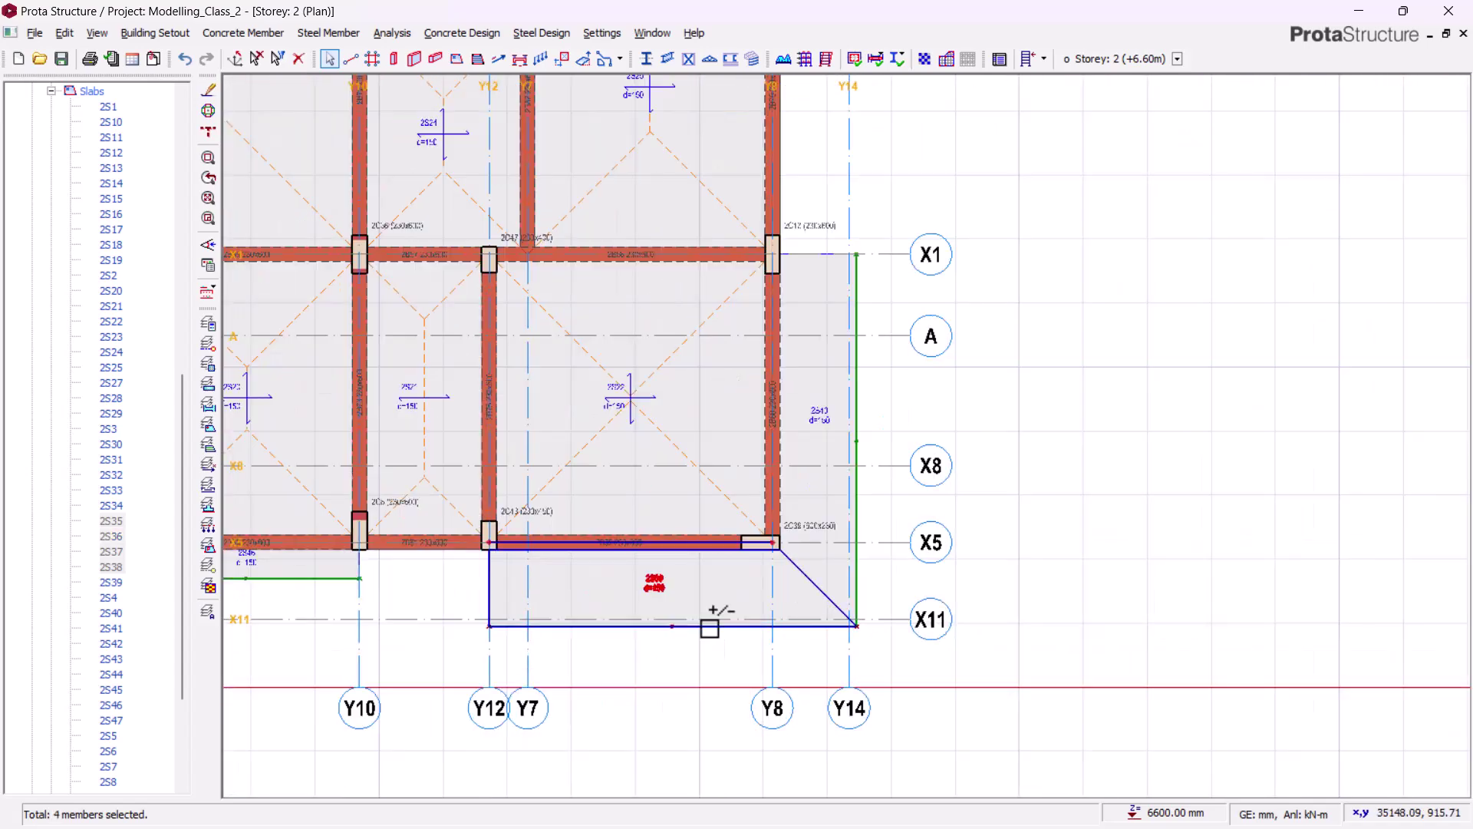
pyautogui.scroll(1, 853, 391)
pyautogui.click(861, 381)
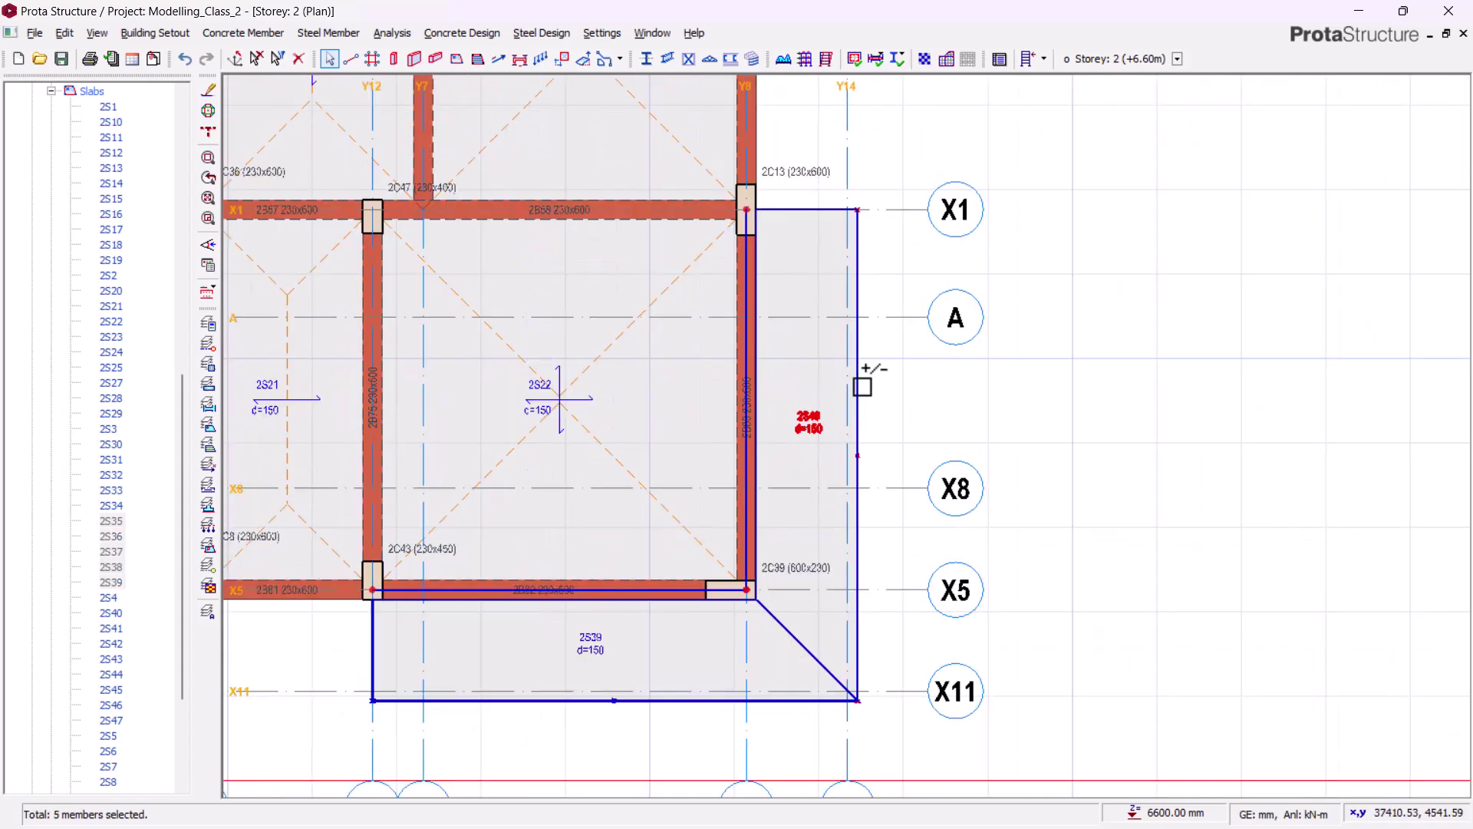
# Set the depth h of the six selected Storey 2 slabs to 200 mm in the Slab Table
pyautogui.scroll(-4, 1049, 406)
pyautogui.rightClick(1097, 335)
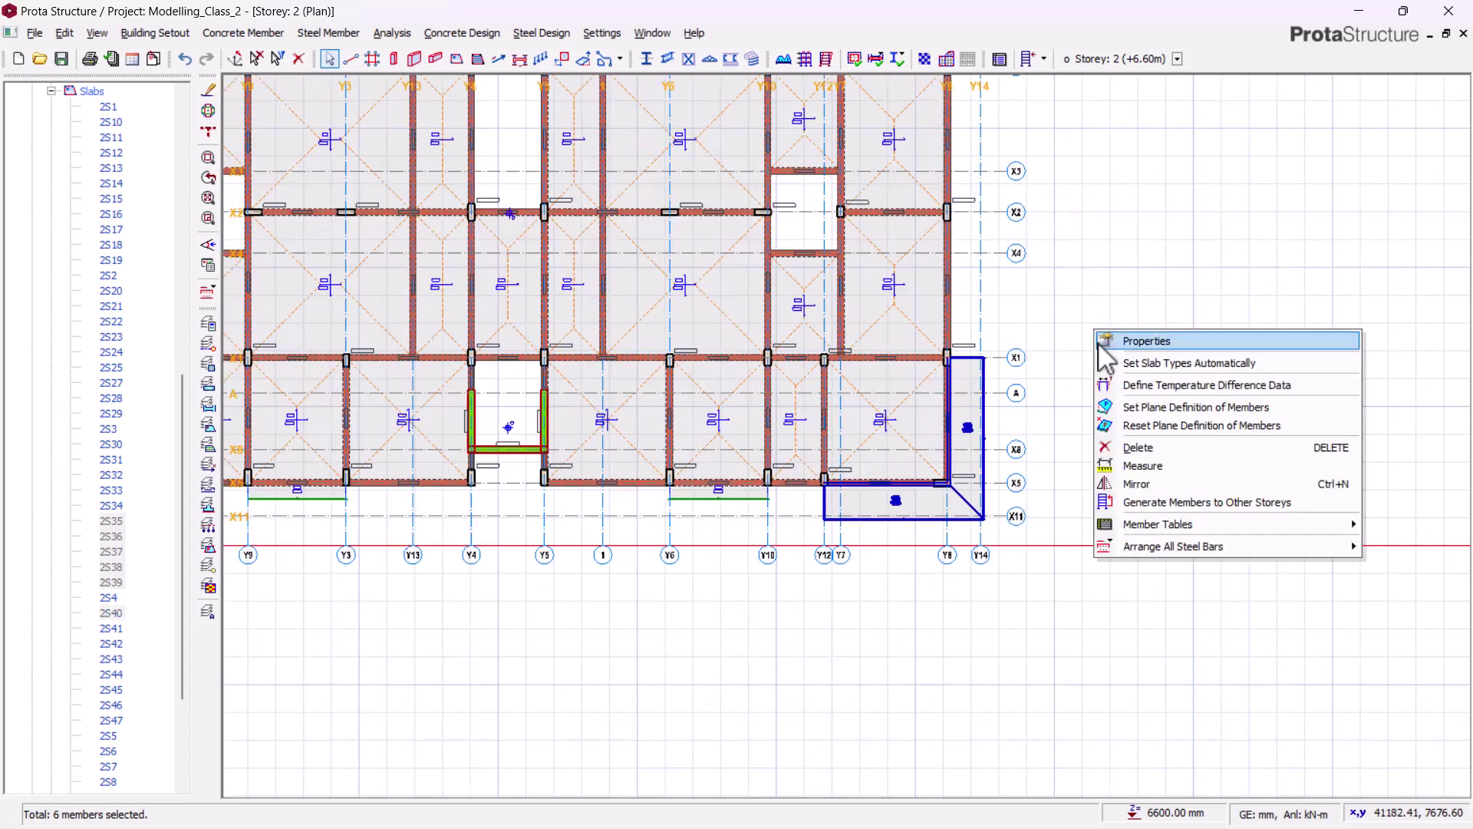
pyautogui.click(1147, 341)
pyautogui.click(825, 368)
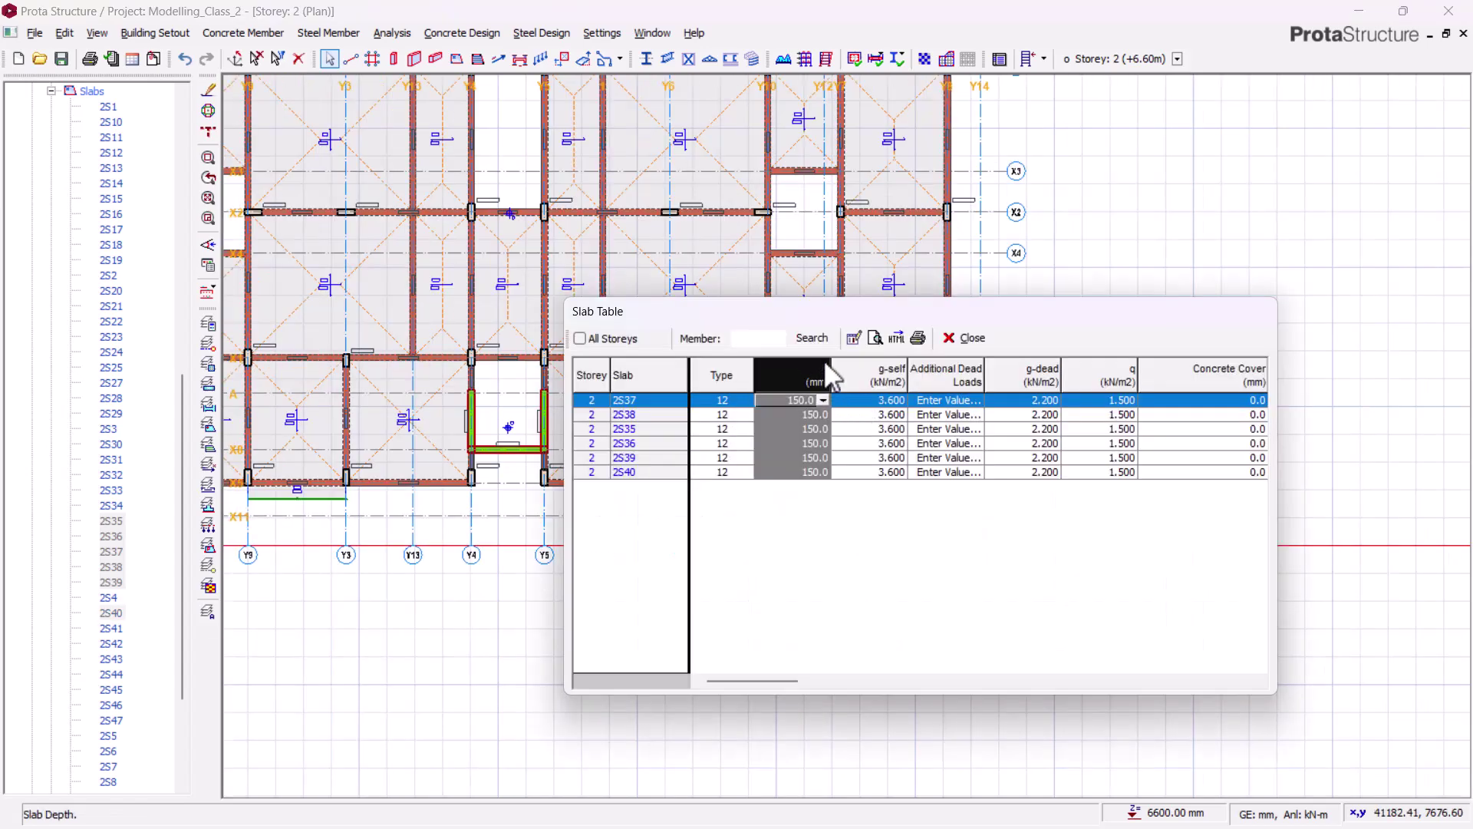
pyautogui.click(852, 339)
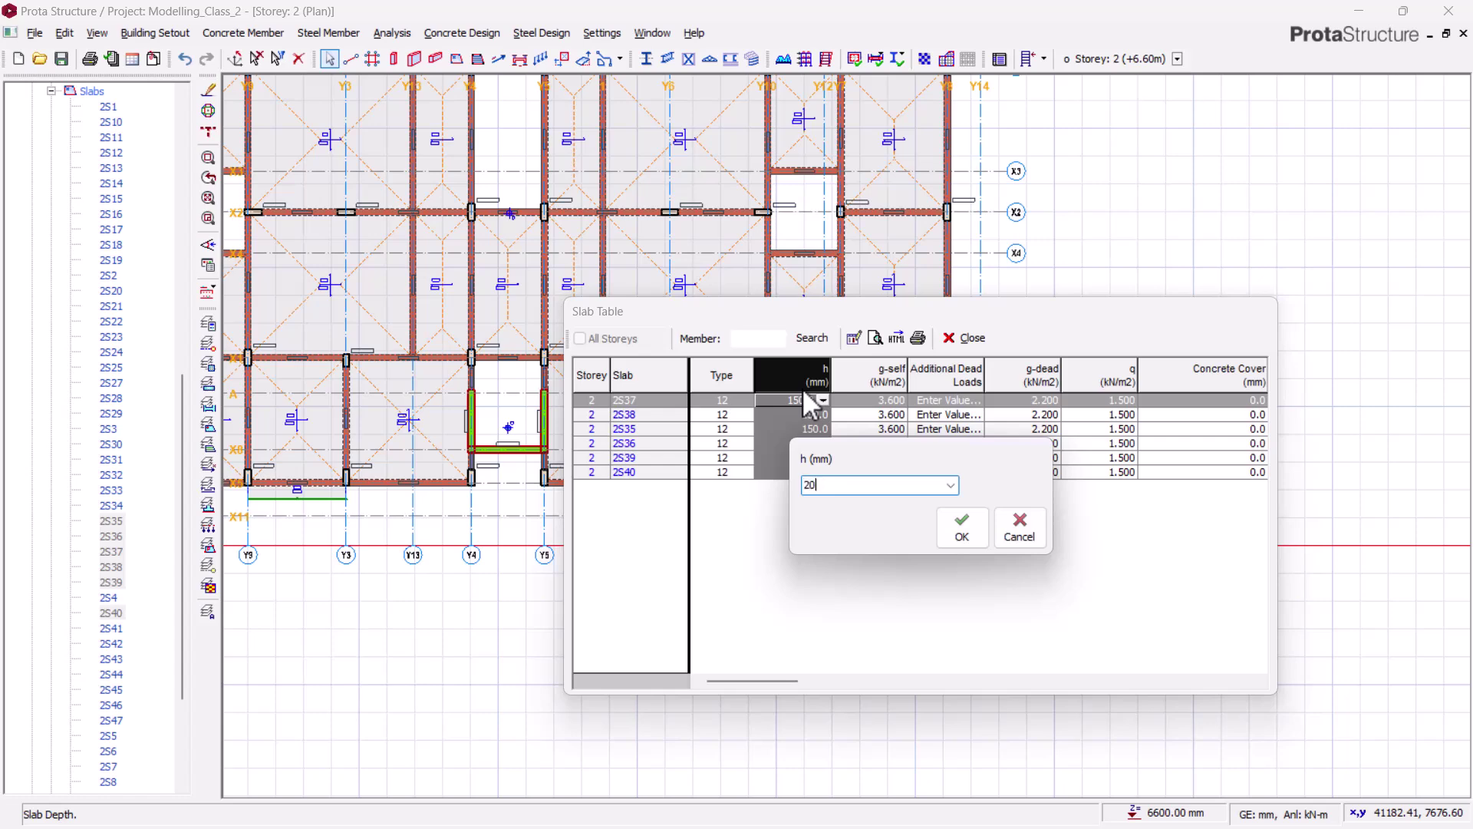
pyautogui.click(952, 531)
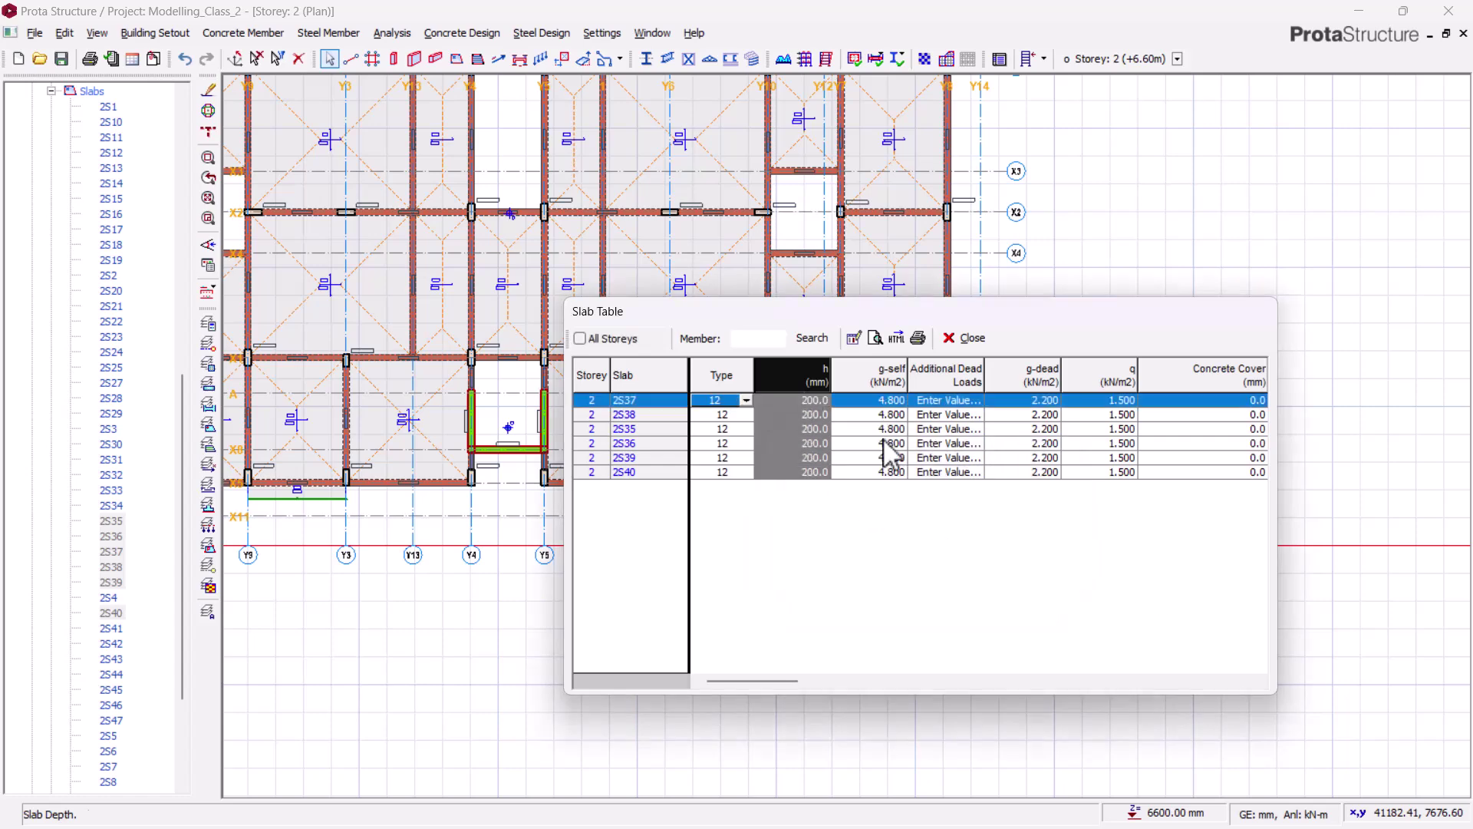
pyautogui.click(964, 338)
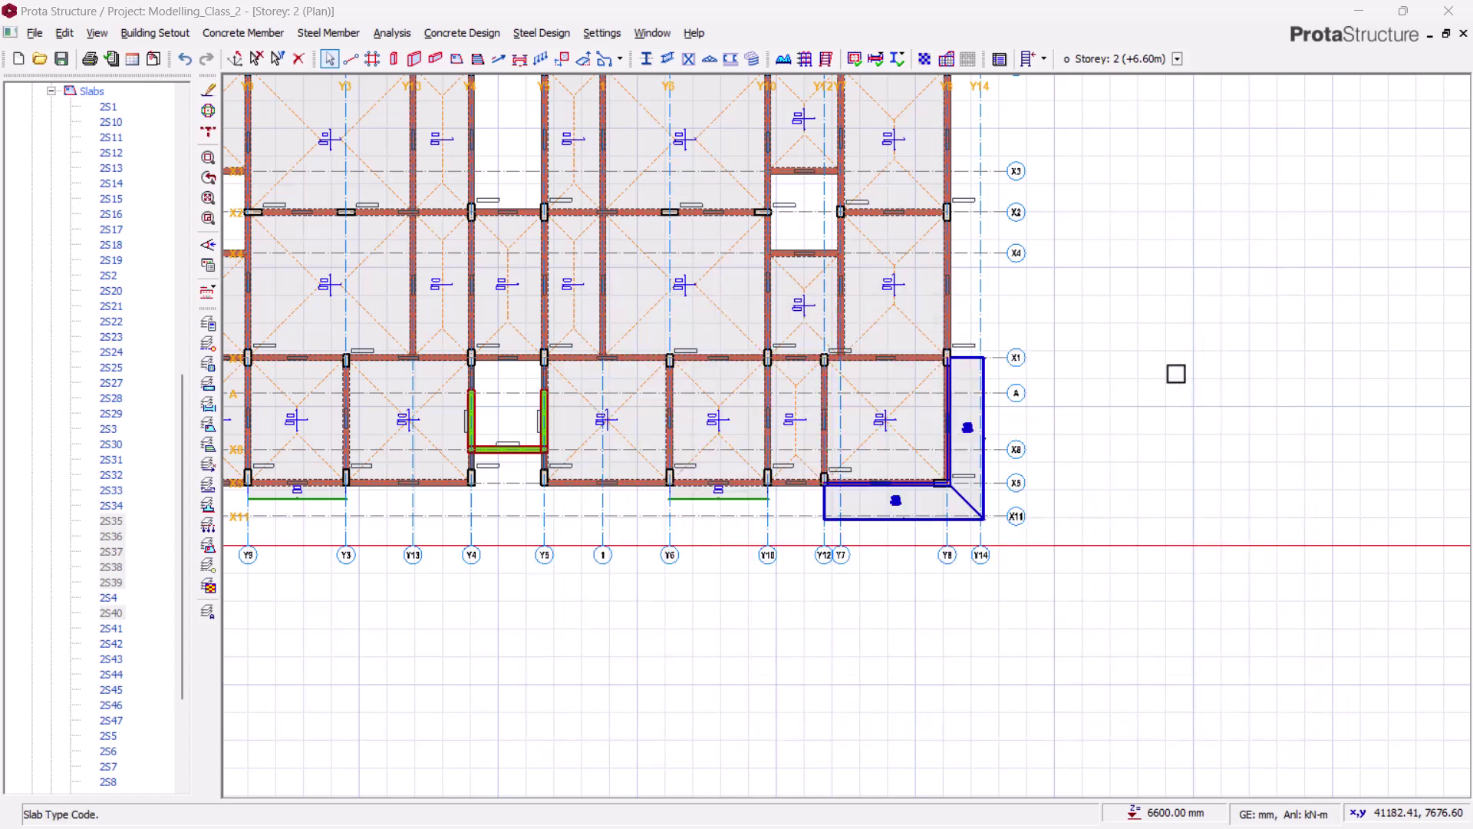
# Collapse Storey 2 in the structure tree and switch the plan to Storey 3
pyautogui.scroll(3, 87, 184)
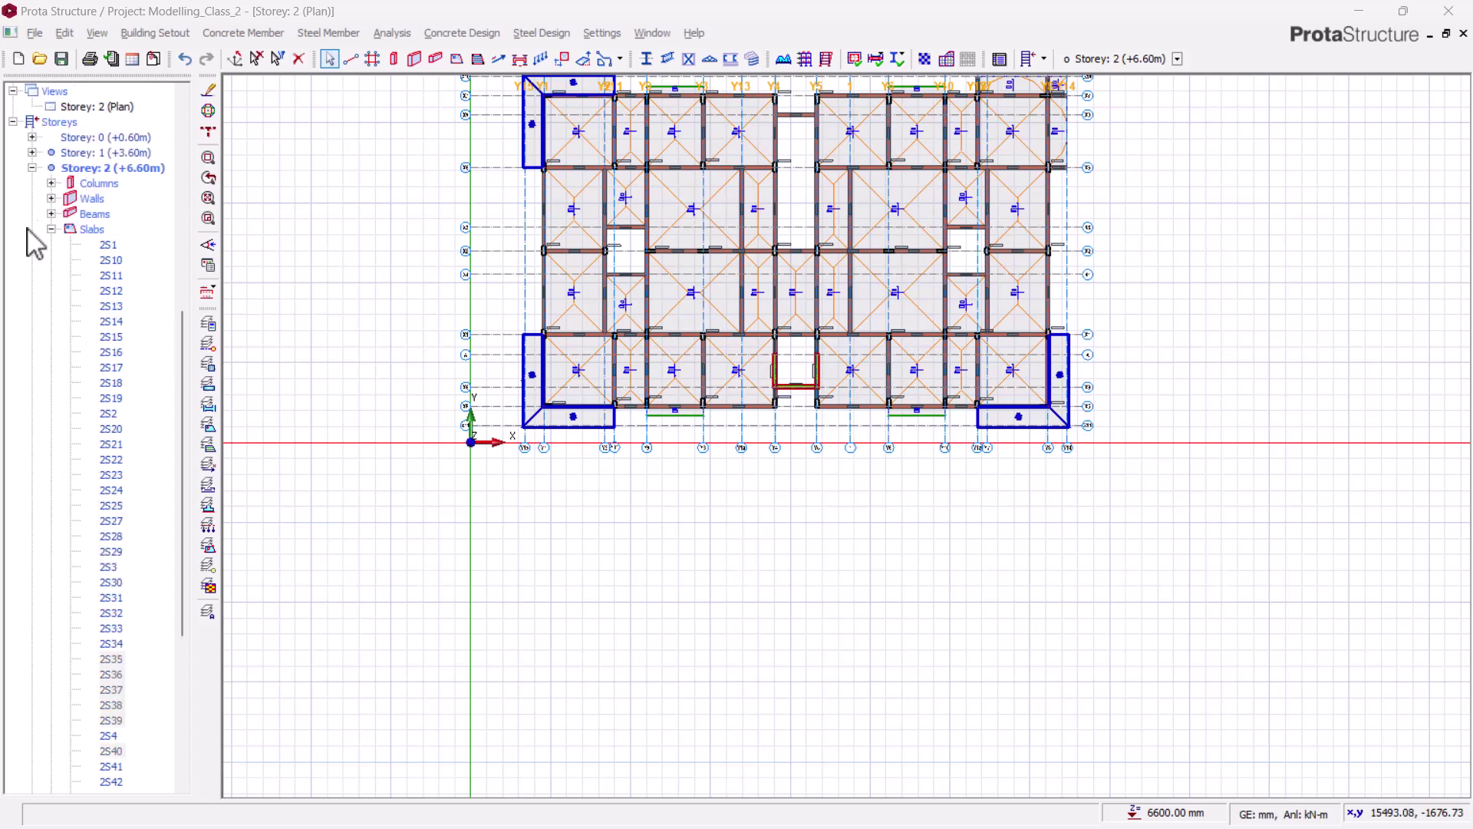
pyautogui.click(31, 168)
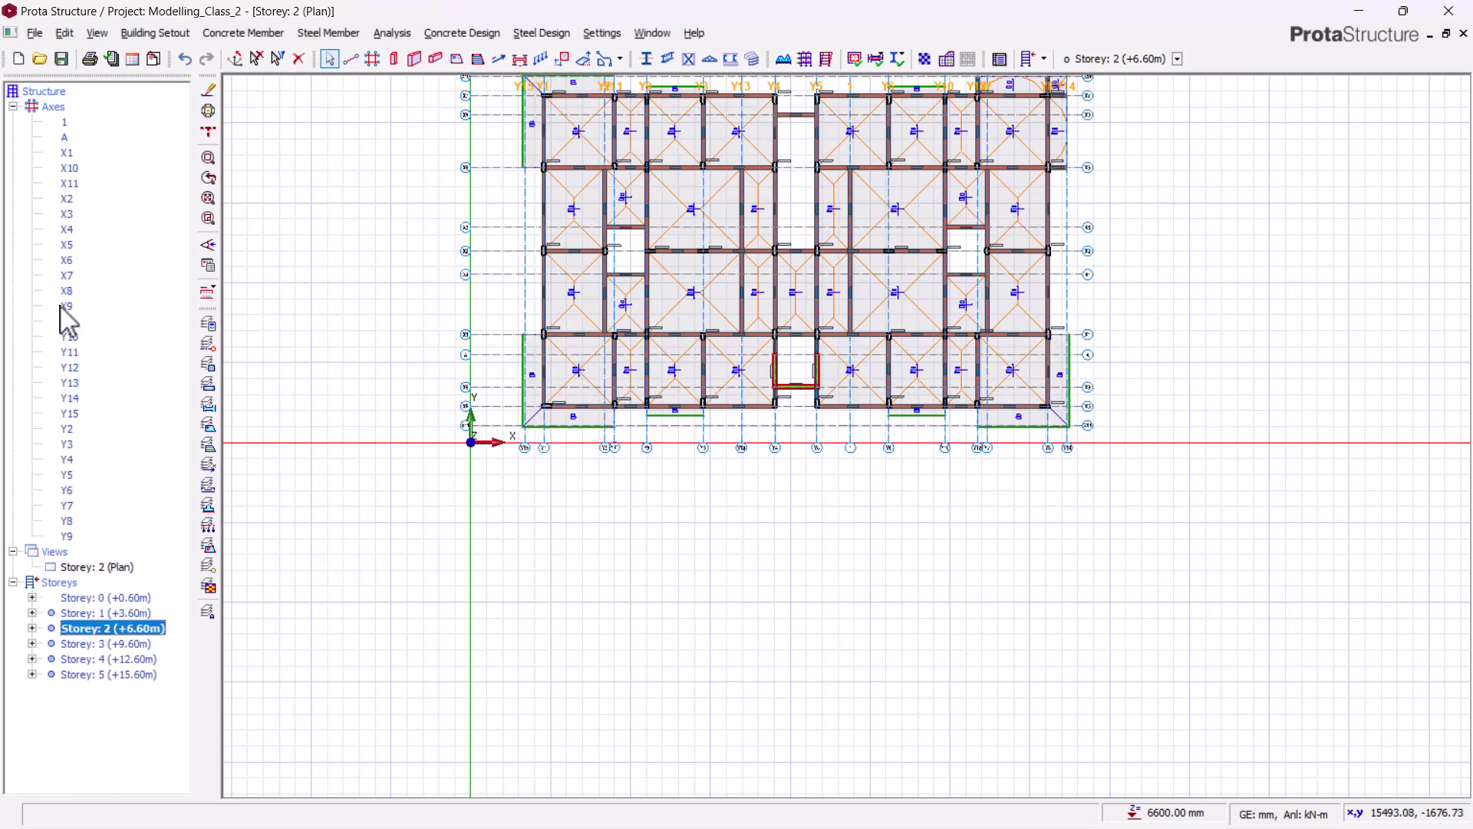
pyautogui.doubleClick(107, 645)
# Select the corner cantilever slabs 3S38, 3S37, 3S36 and 3S35 along axis Y15 on Storey 3
pyautogui.scroll(4, 542, 197)
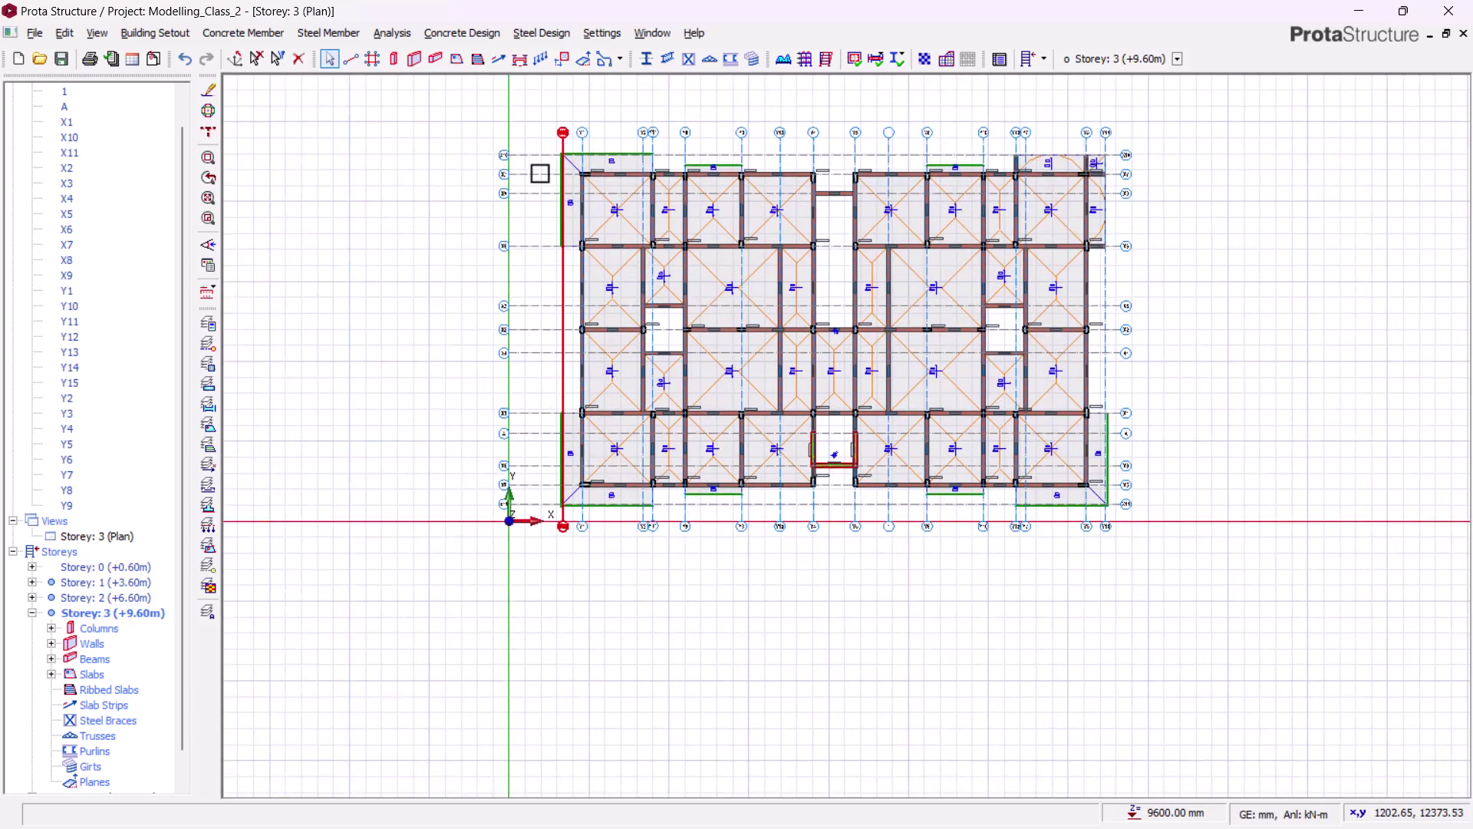
pyautogui.scroll(5, 569, 172)
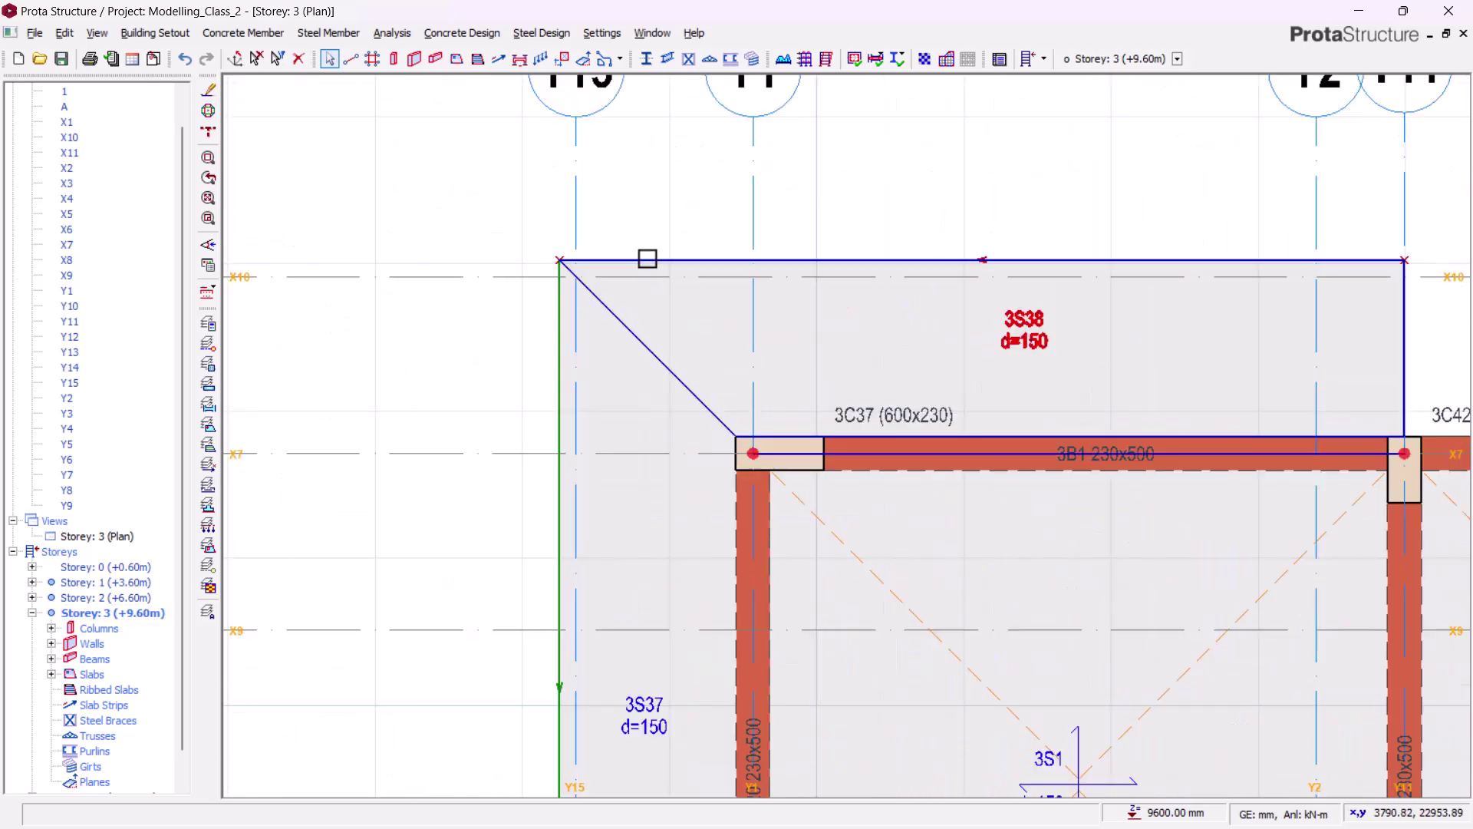
pyautogui.click(547, 323)
pyautogui.scroll(-3, 499, 177)
pyautogui.moveTo(563, 504); pyautogui.dragTo(531, 247, button='middle')
pyautogui.scroll(-4, 550, 596)
pyautogui.moveTo(544, 669); pyautogui.dragTo(540, 365, button='middle')
pyautogui.moveTo(676, 621); pyautogui.dragTo(639, 400, button='middle')
pyautogui.scroll(3, 537, 506)
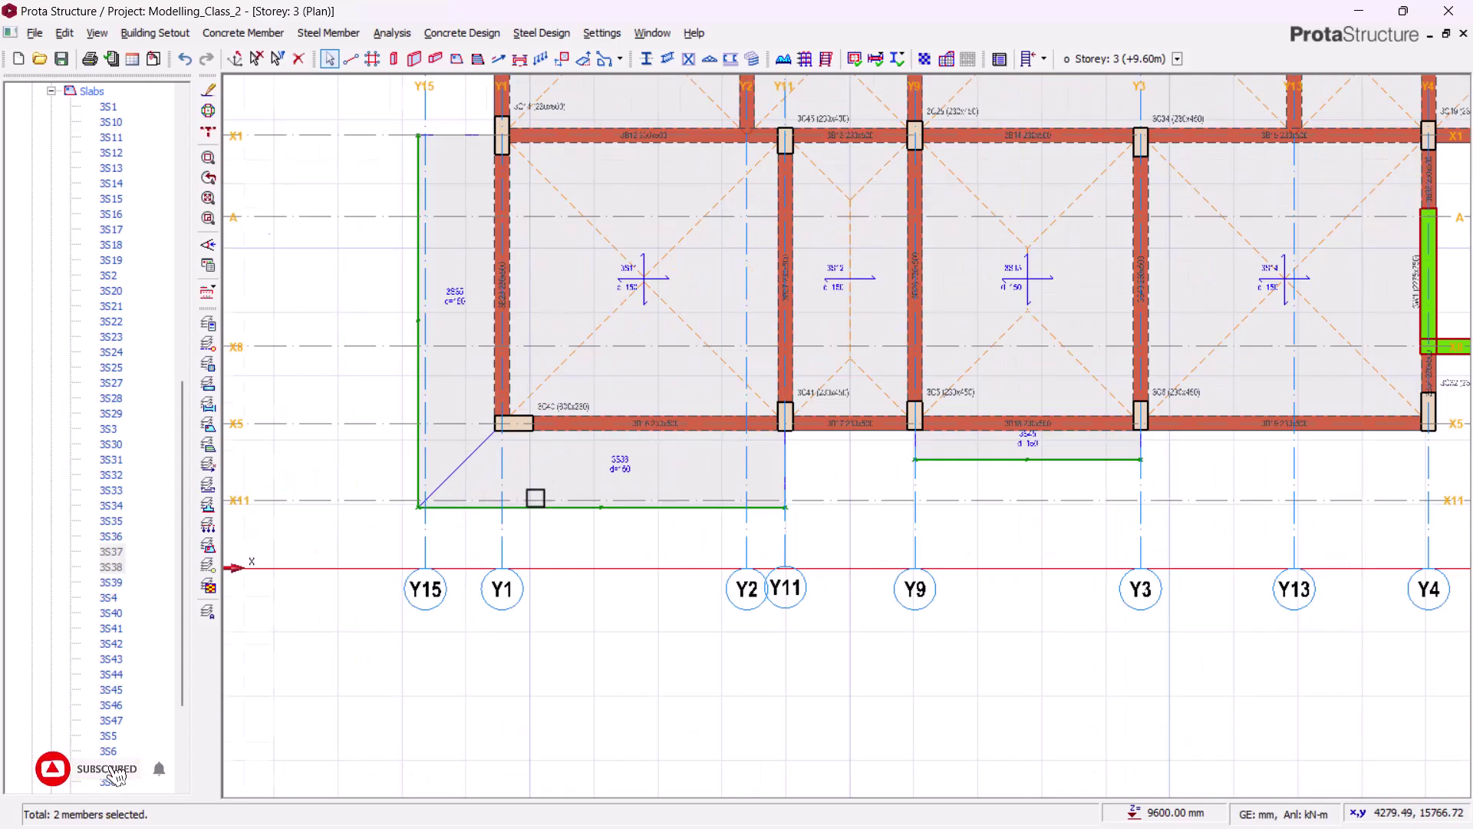
pyautogui.click(413, 358)
# Add the cantilever slabs 3S40 and 3S39 at the corner of axes X11 and Y14 to the selection
pyautogui.scroll(-3, 413, 359)
pyautogui.moveTo(1433, 537); pyautogui.dragTo(772, 552, button='middle')
pyautogui.scroll(3, 1151, 395)
pyautogui.click(902, 447)
pyautogui.click(798, 505)
# Set the depth h of the six selected Storey 3 slabs to 200 mm in the Slab Table
pyautogui.rightClick(1151, 379)
pyautogui.click(1228, 551)
pyautogui.click(798, 374)
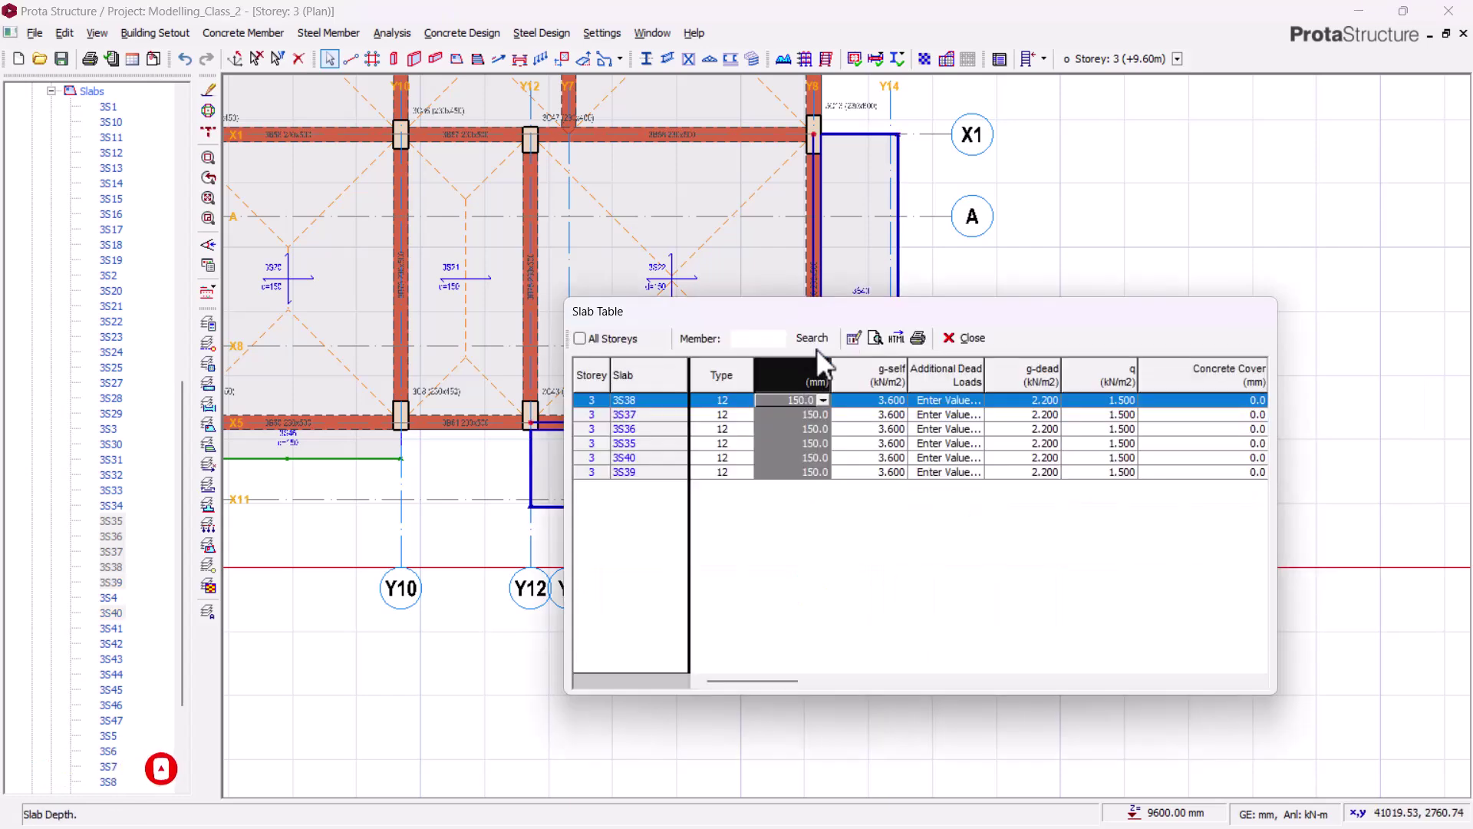
pyautogui.click(855, 335)
pyautogui.write('200')
pyautogui.click(961, 525)
pyautogui.click(965, 338)
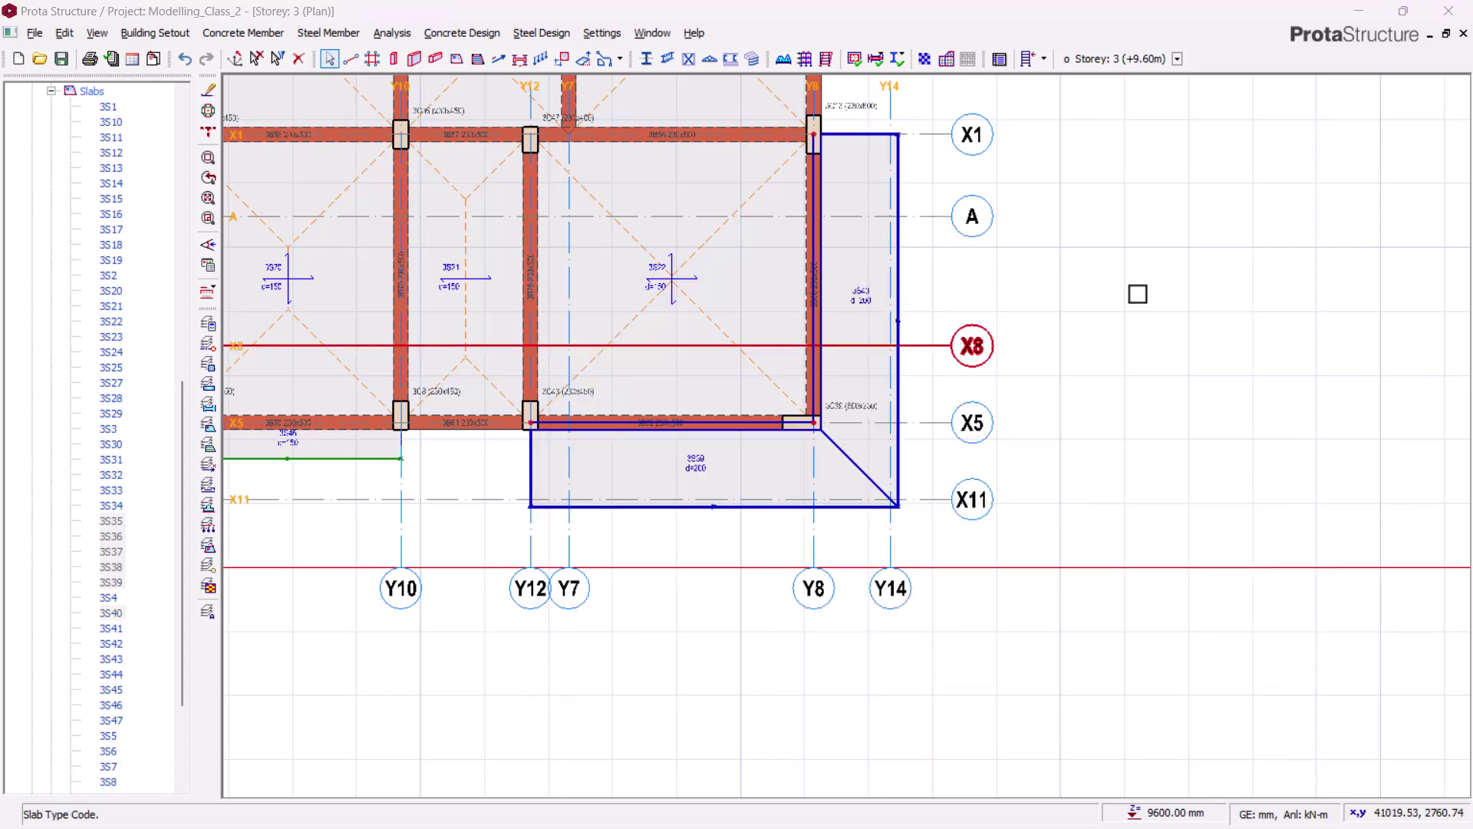
# Collapse the Storey 3 slab list and switch the plan to Storey 4
pyautogui.scroll(-2, 637, 486)
pyautogui.click(51, 91)
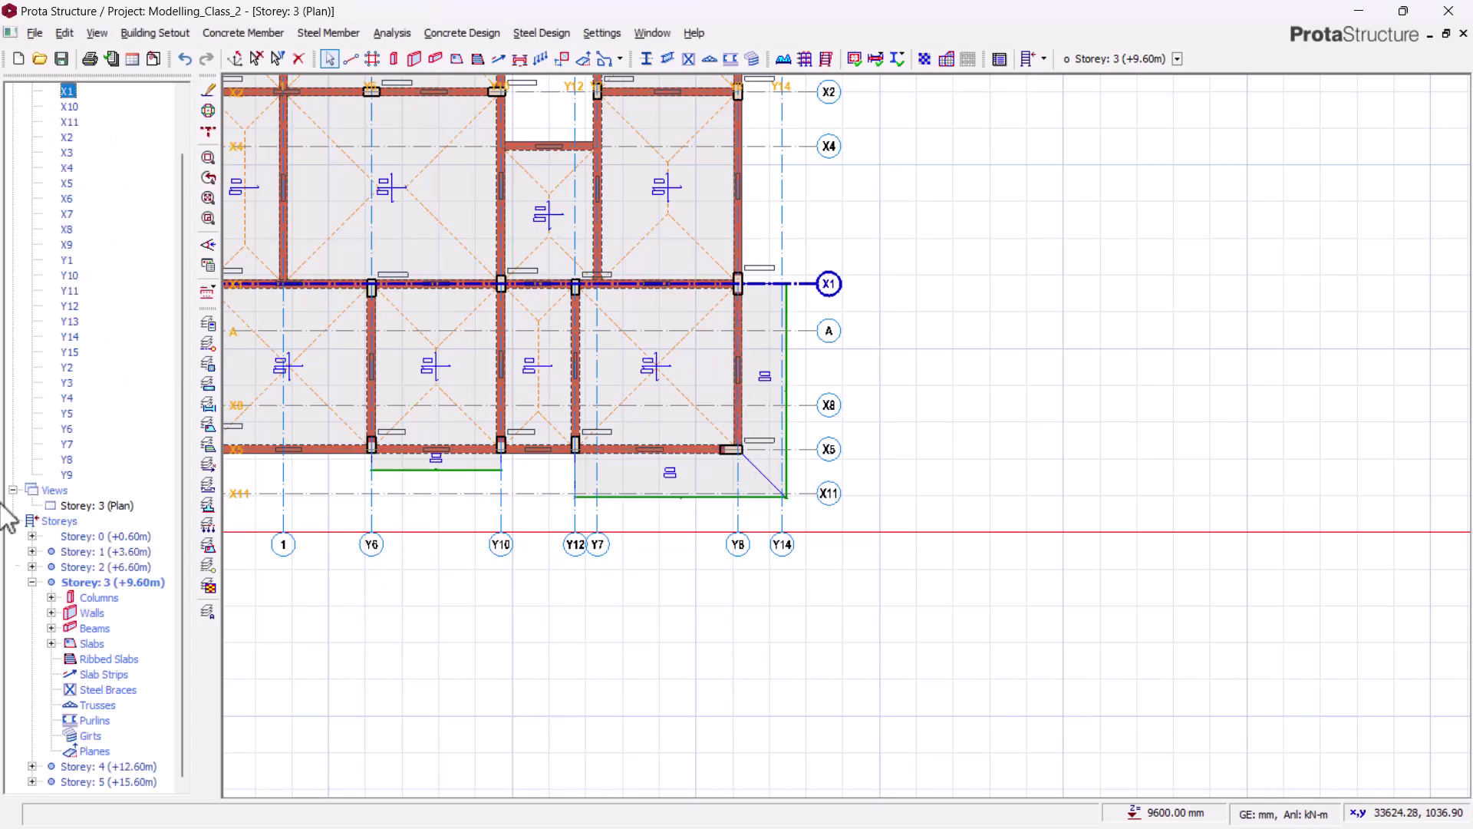
pyautogui.doubleClick(86, 766)
# Select the corner cantilever slabs 4S37, 4S38, 4S36 and 4S35 along axis Y15 on Storey 4
pyautogui.scroll(-1, 477, 441)
pyautogui.moveTo(334, 380); pyautogui.dragTo(888, 527, button='middle')
pyautogui.moveTo(687, 445); pyautogui.dragTo(868, 585, button='middle')
pyautogui.scroll(2, 470, 165)
pyautogui.click(535, 231)
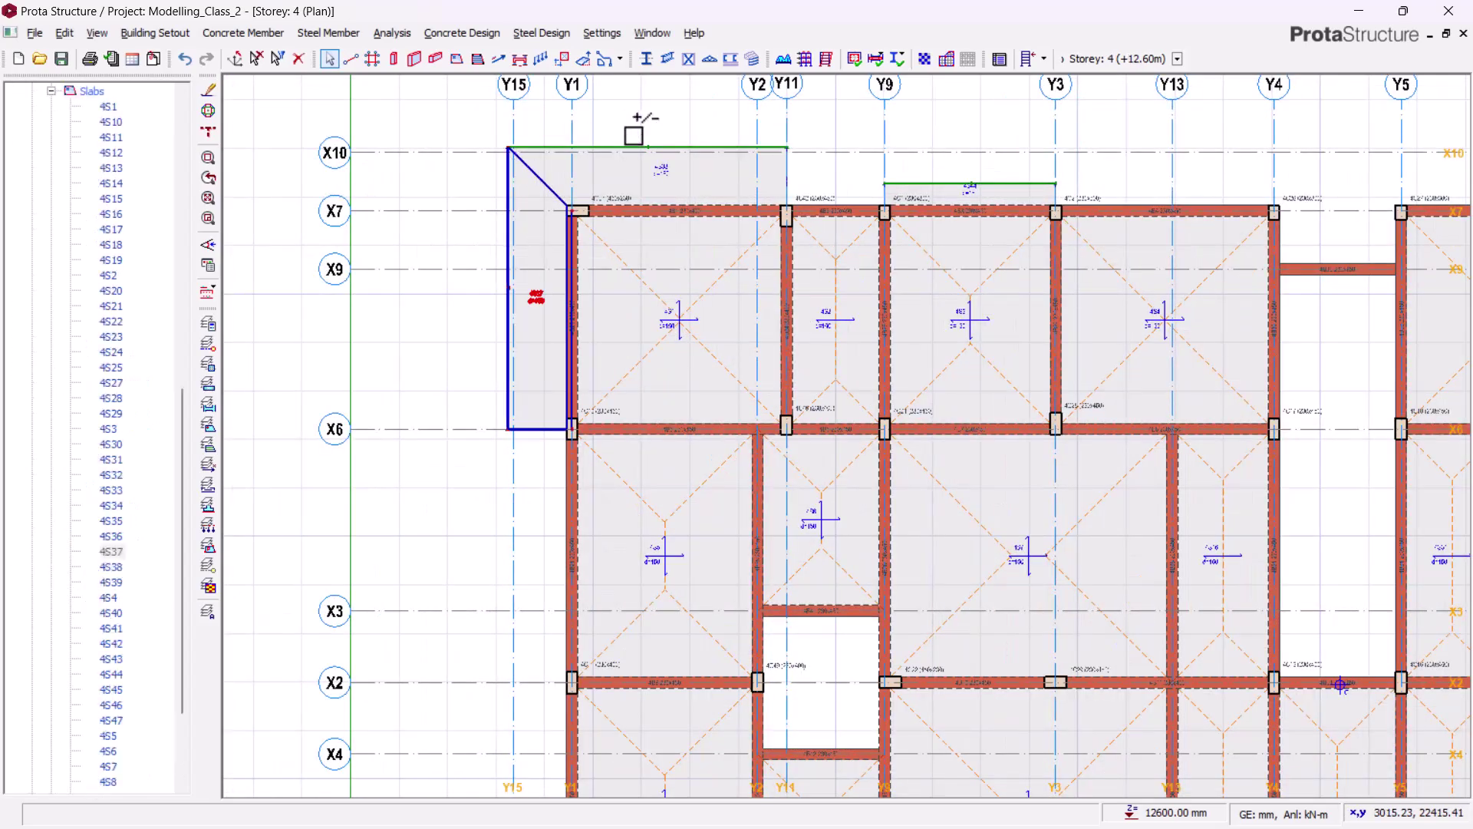
pyautogui.scroll(-3, 503, 128)
pyautogui.scroll(3, 511, 350)
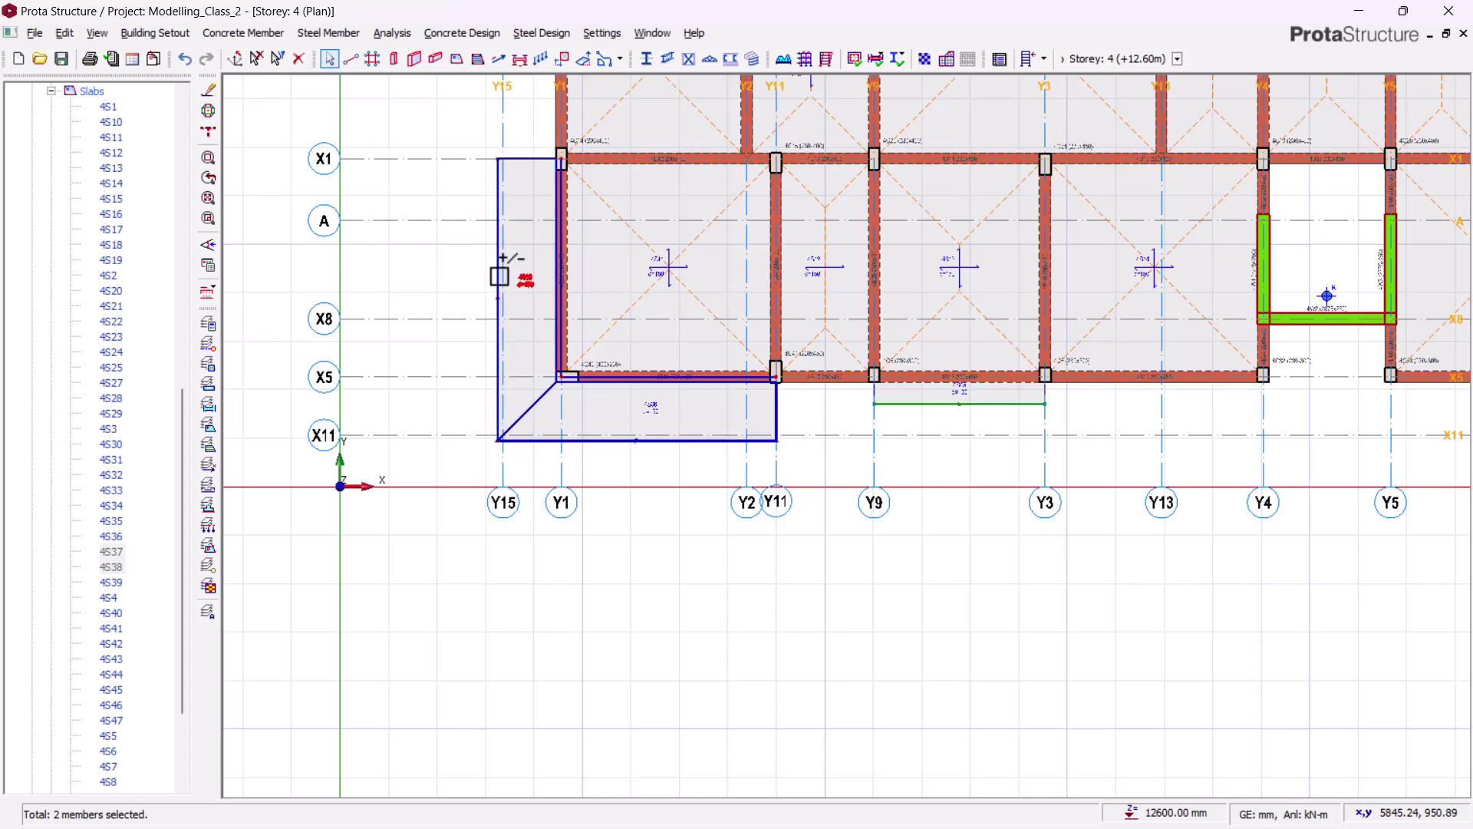
# Add the cantilever slabs 4S39 and 4S40 at the corner of axes X11 and Y14 to the selection
pyautogui.scroll(-1, 1189, 472)
pyautogui.moveTo(1188, 472); pyautogui.dragTo(234, 550, button='middle')
pyautogui.scroll(1, 938, 530)
pyautogui.scroll(1, 938, 529)
pyautogui.keyDown('ctrl'); pyautogui.click(938, 534); pyautogui.keyUp('ctrl')
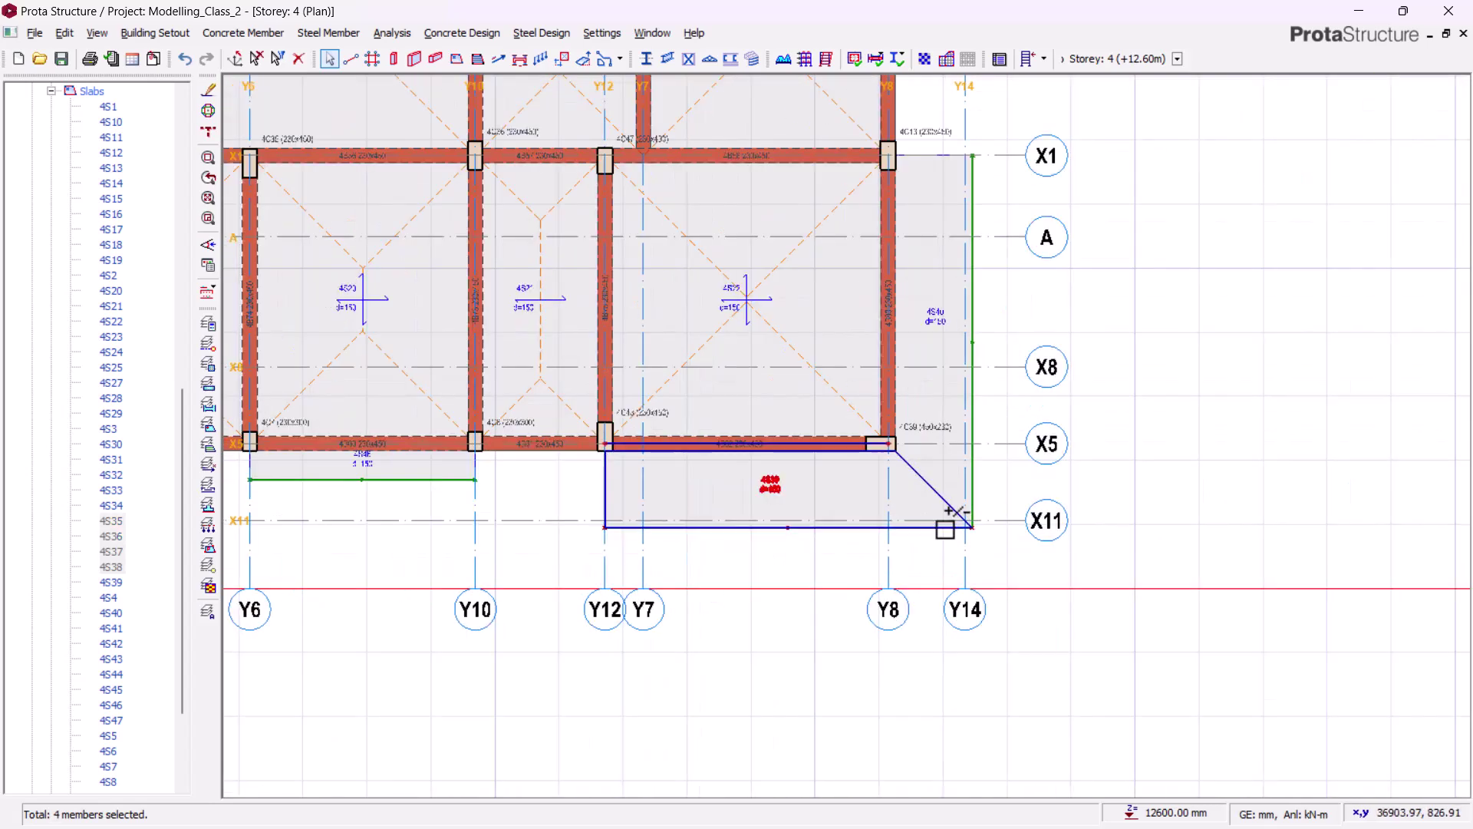
pyautogui.keyDown('ctrl'); pyautogui.click(981, 311); pyautogui.keyUp('ctrl')
# Set the depth h of the six selected Storey 4 slabs to 200 mm in the Slab Table
pyautogui.rightClick(1053, 274)
pyautogui.click(1089, 287)
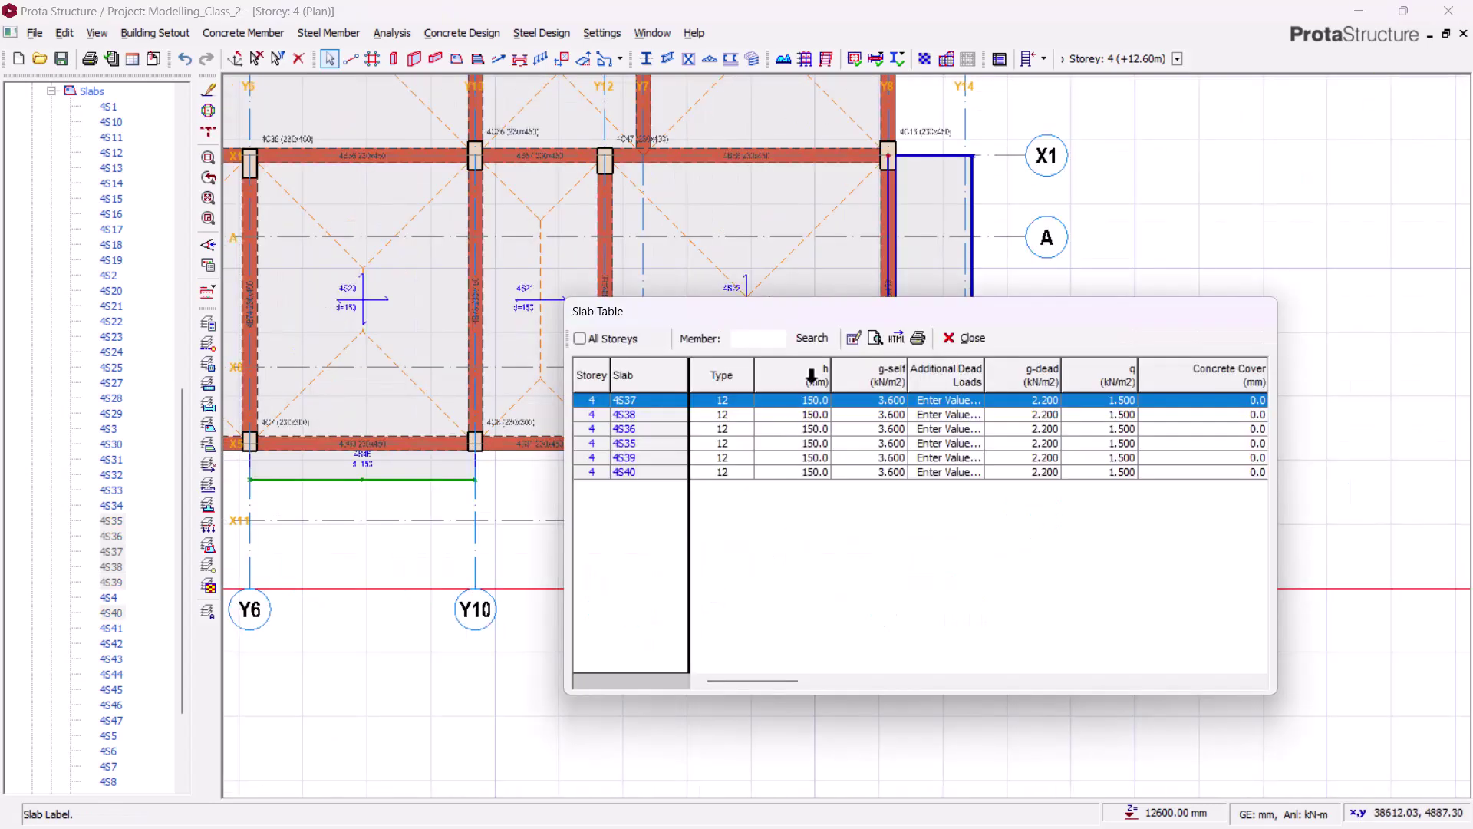
pyautogui.click(800, 381)
pyautogui.write('200')
pyautogui.click(957, 537)
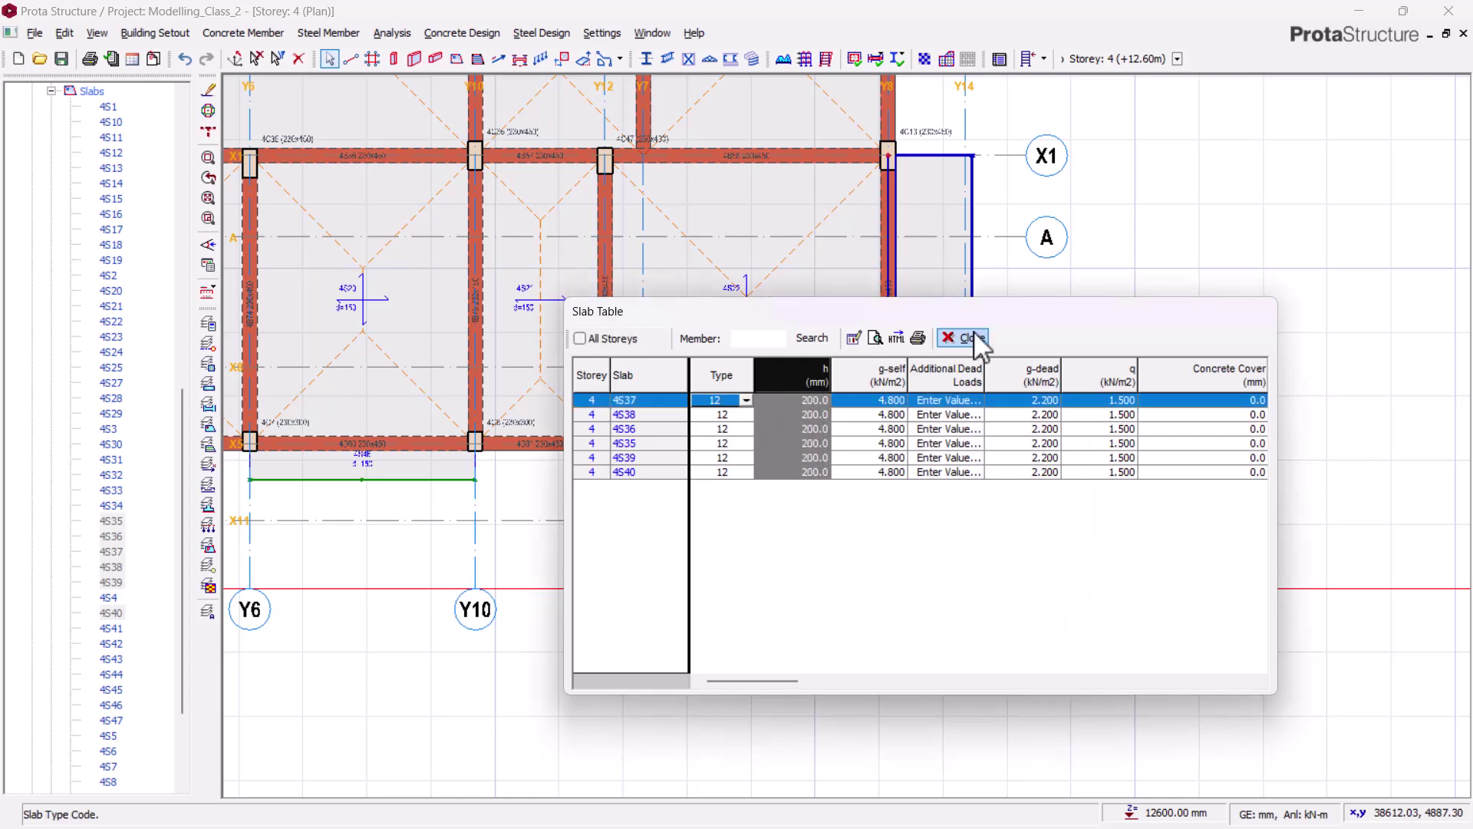
pyautogui.click(968, 338)
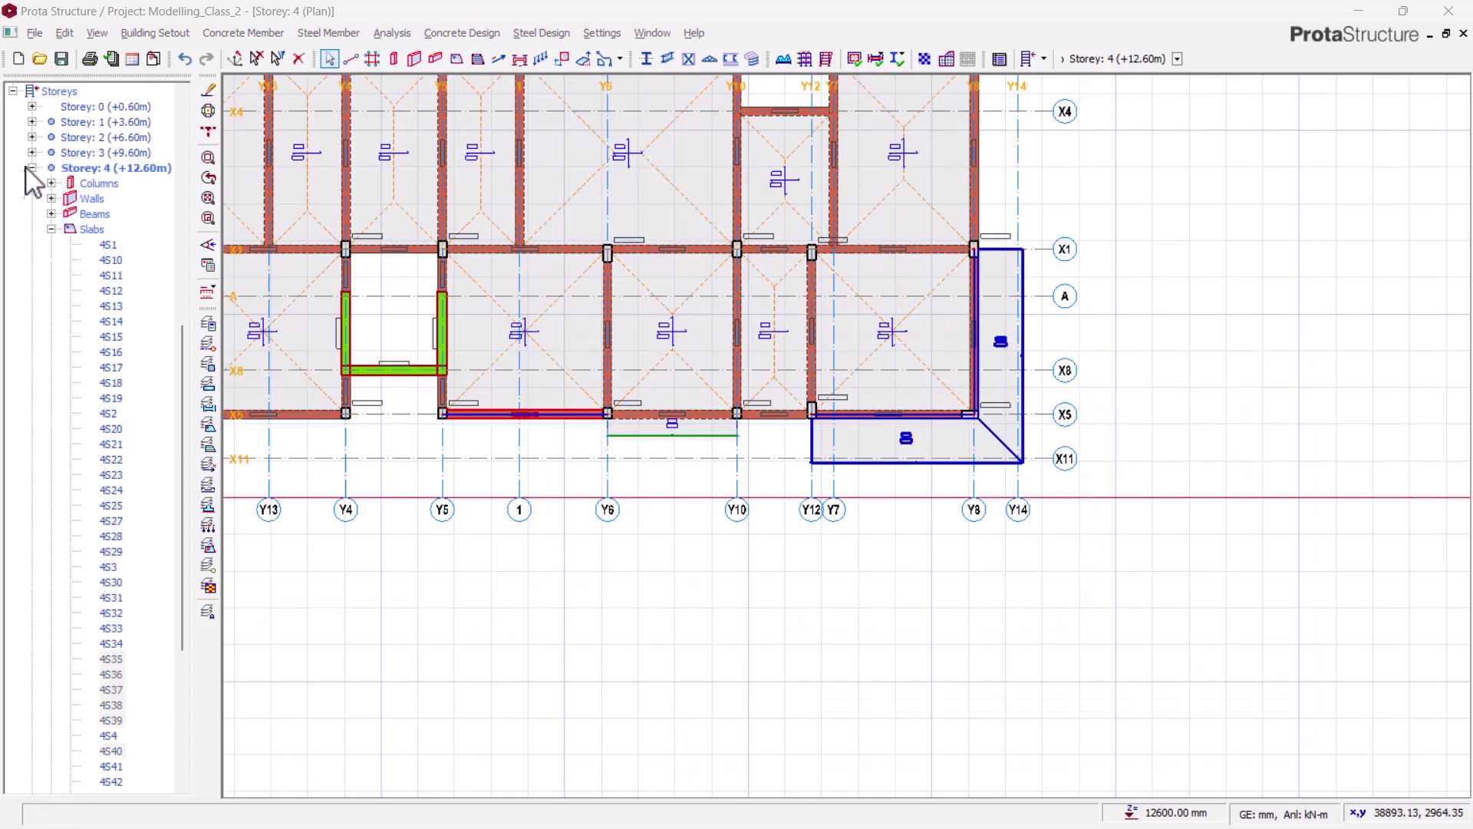
# Switch the plan to Storey 5 and examine its corners for cantilever slabs
pyautogui.click(31, 168)
pyautogui.doubleClick(98, 674)
pyautogui.moveTo(520, 526); pyautogui.dragTo(815, 604, button='middle')
pyautogui.scroll(4, 631, 388)
pyautogui.moveTo(631, 388); pyautogui.dragTo(828, 420, button='middle')
pyautogui.scroll(-3, 898, 430)
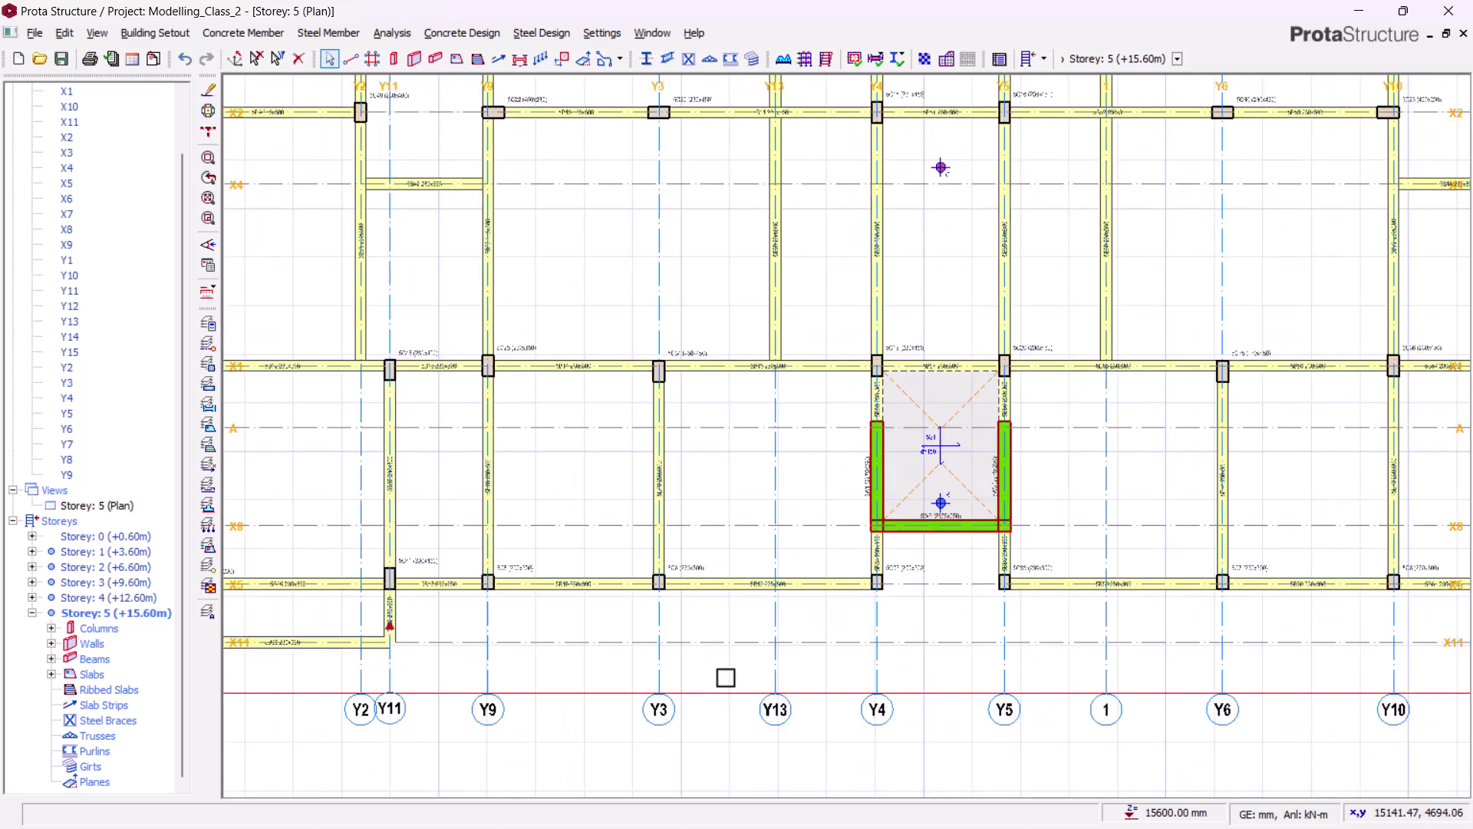
pyautogui.scroll(-2, 251, 510)
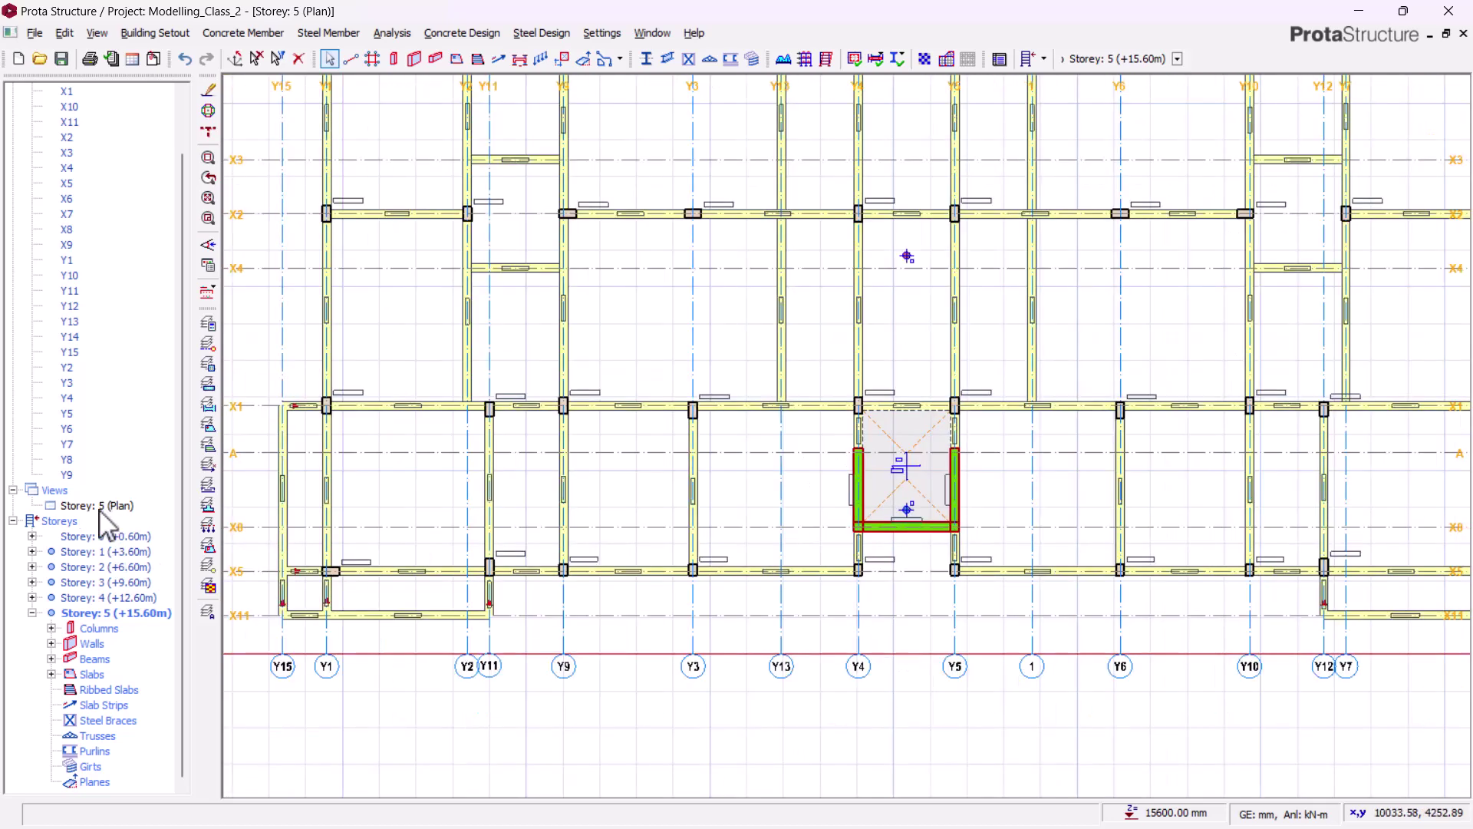
# Return to Storey 1 and run Slab Analysis and Design with the check that does not modify existing steel
pyautogui.doubleClick(107, 553)
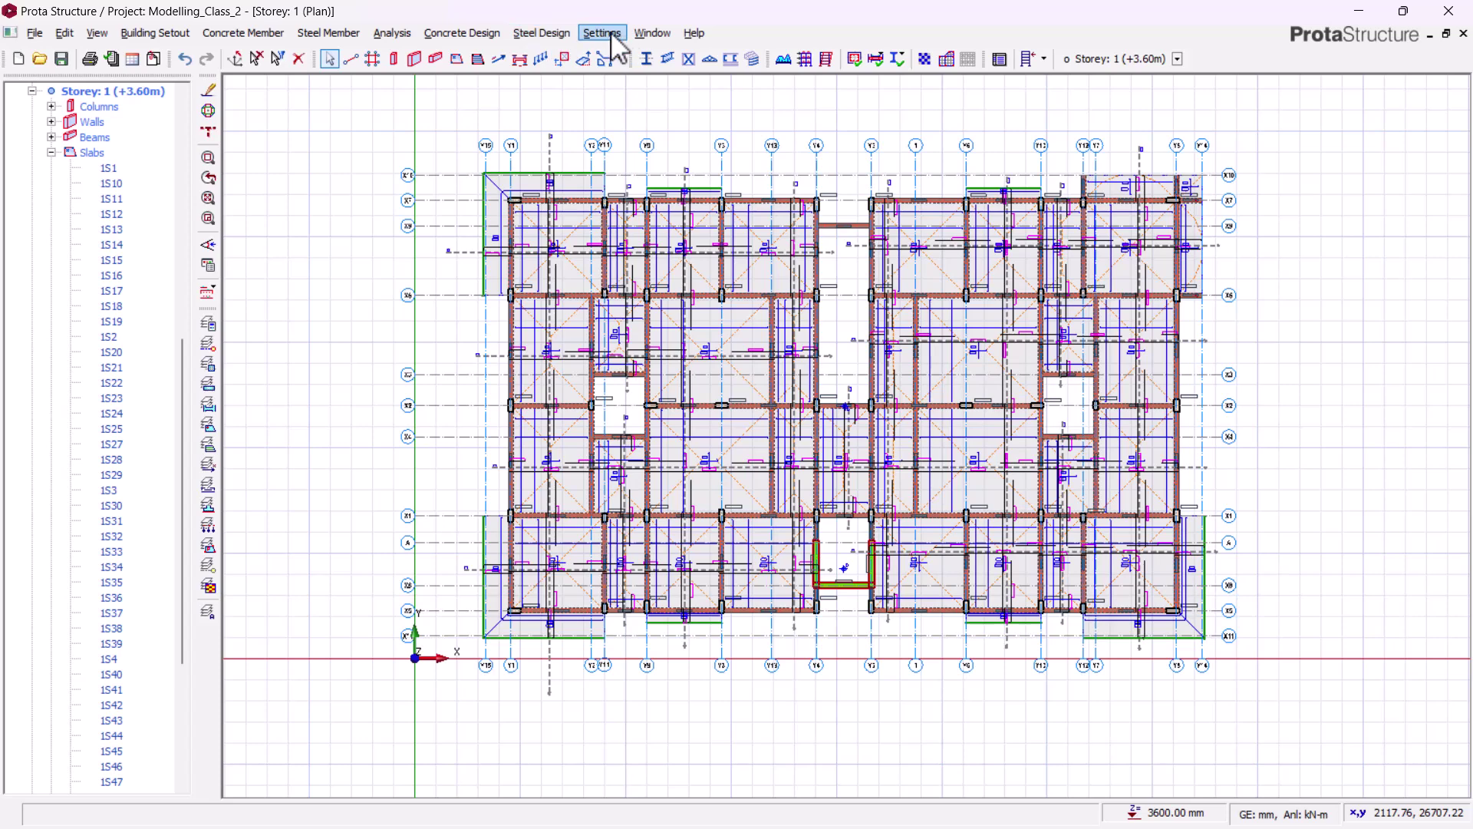
pyautogui.click(464, 33)
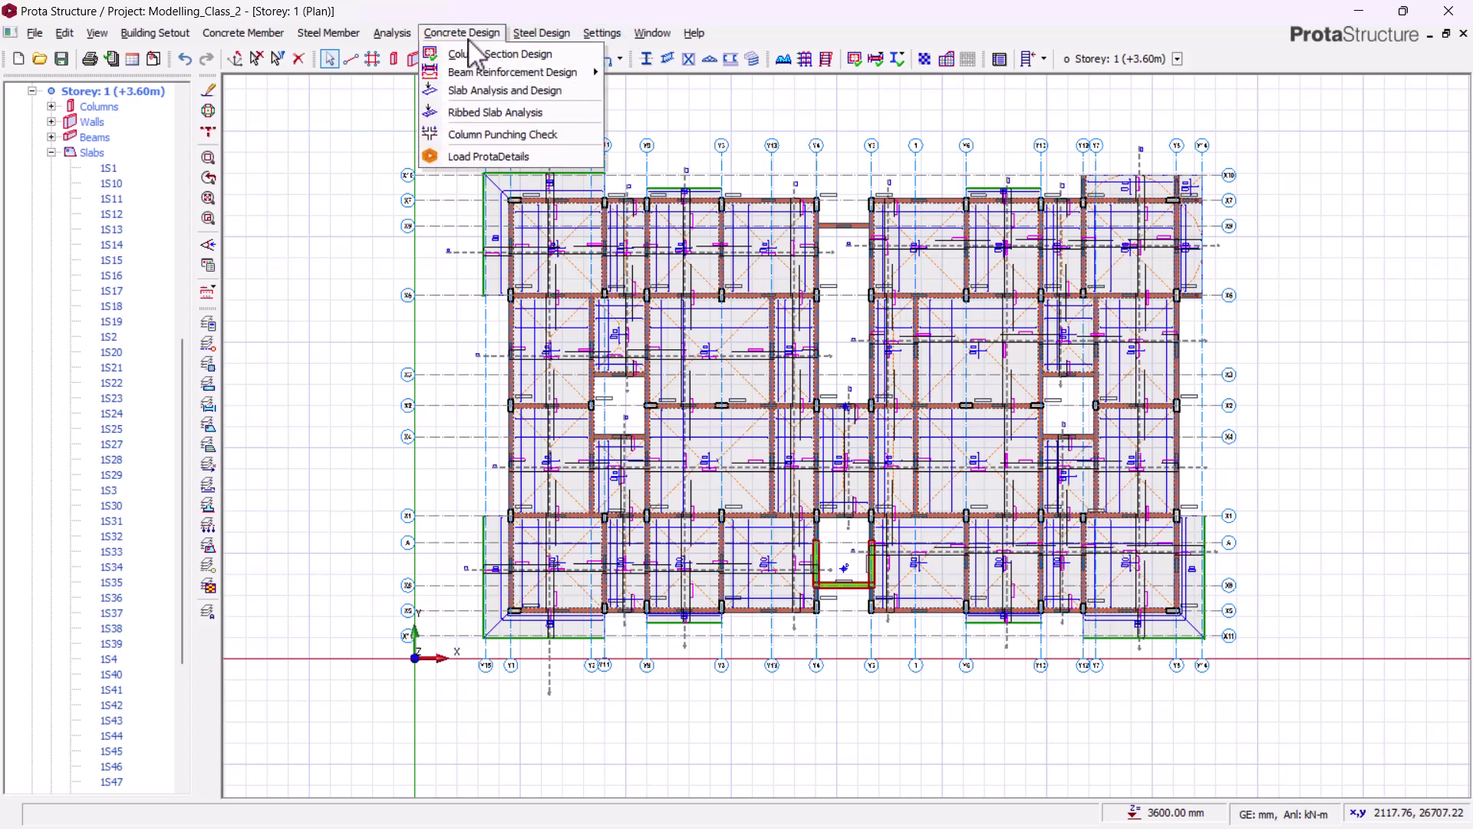
pyautogui.click(476, 90)
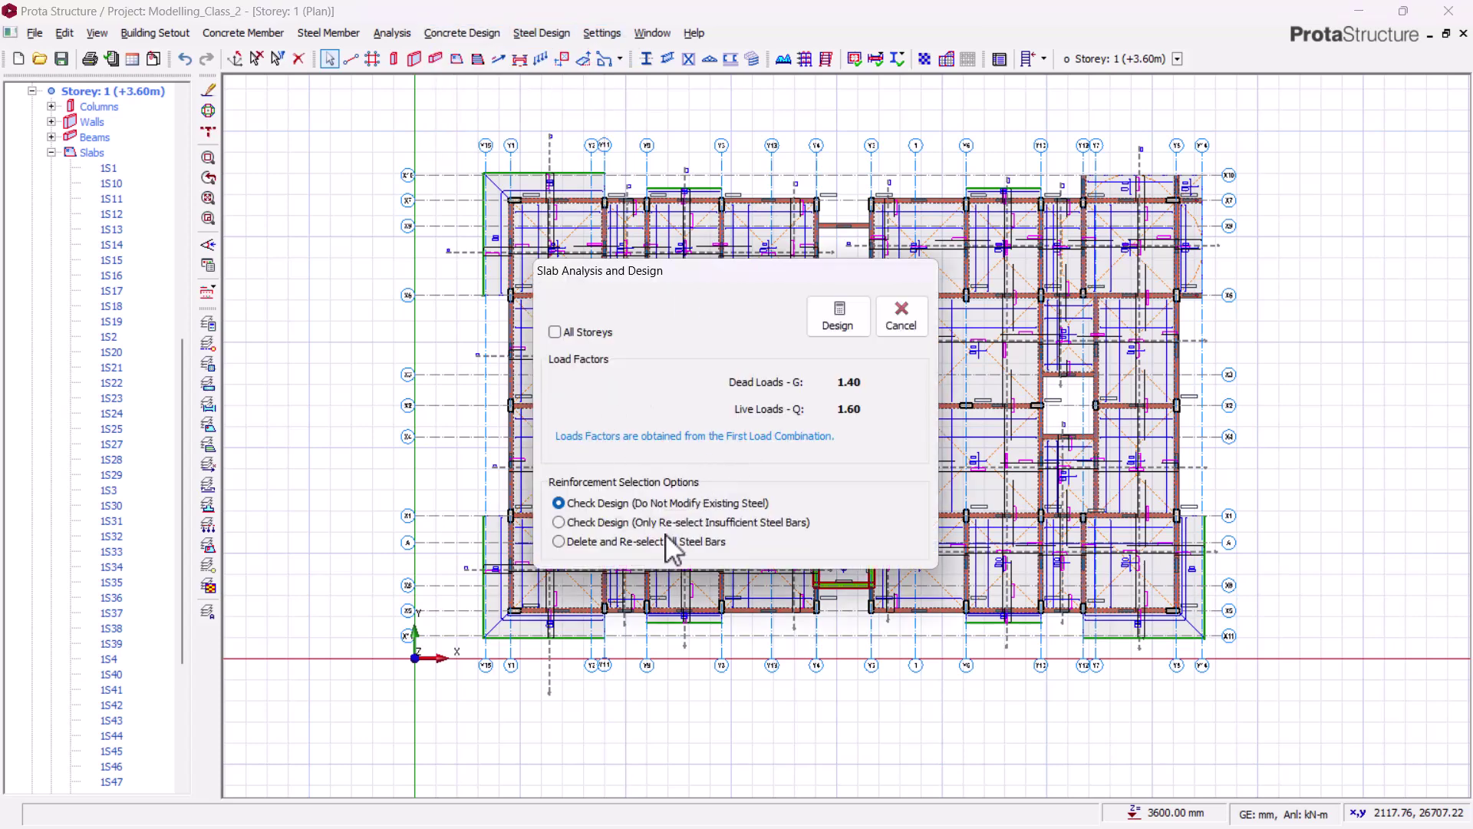
pyautogui.click(839, 321)
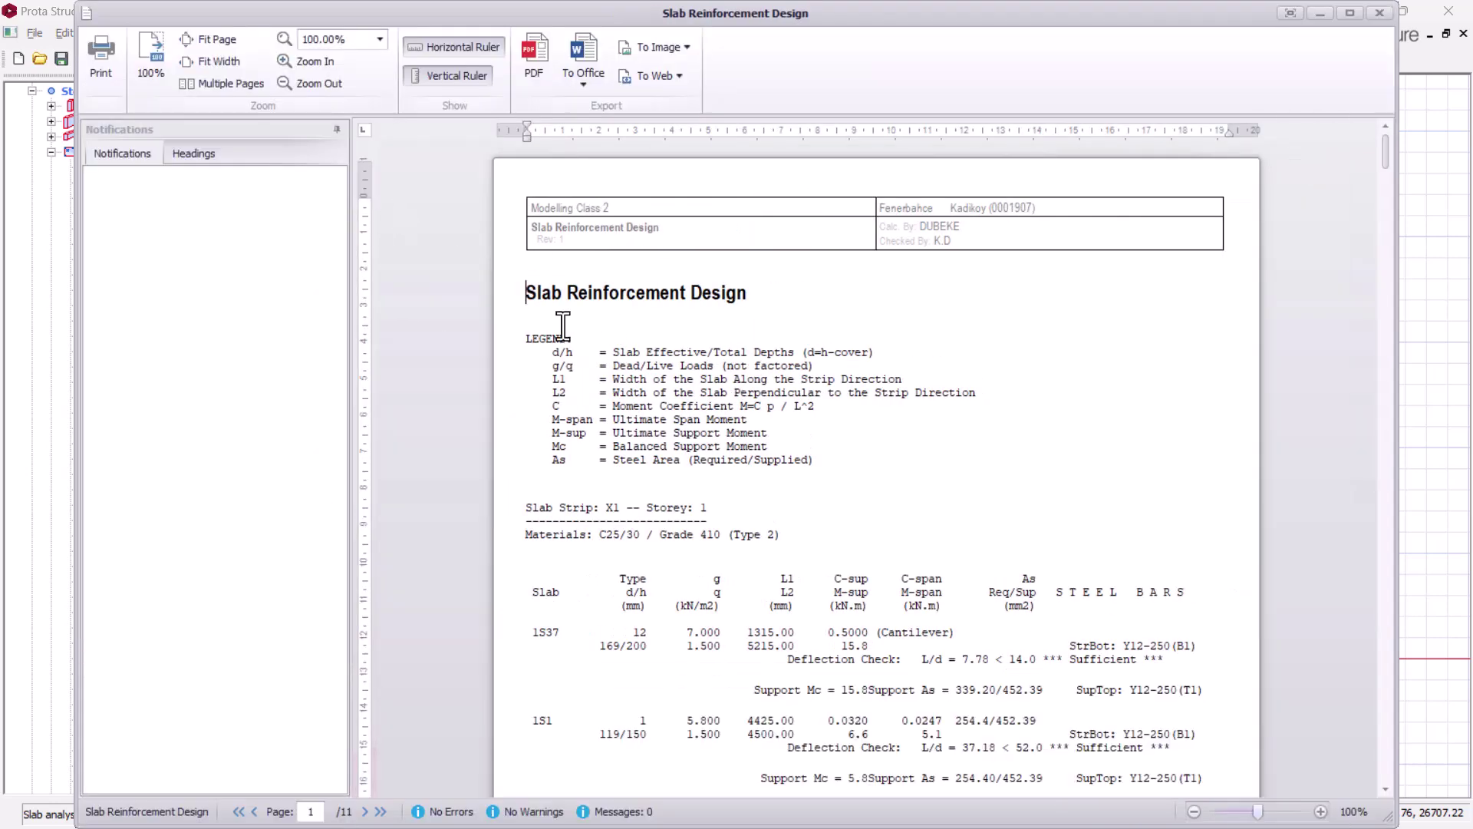
# Export the Slab Reinforcement Design report to PDF, overwriting Modelling_Class_2-RCSlabDes.pdf in the Export folder
pyautogui.click(546, 49)
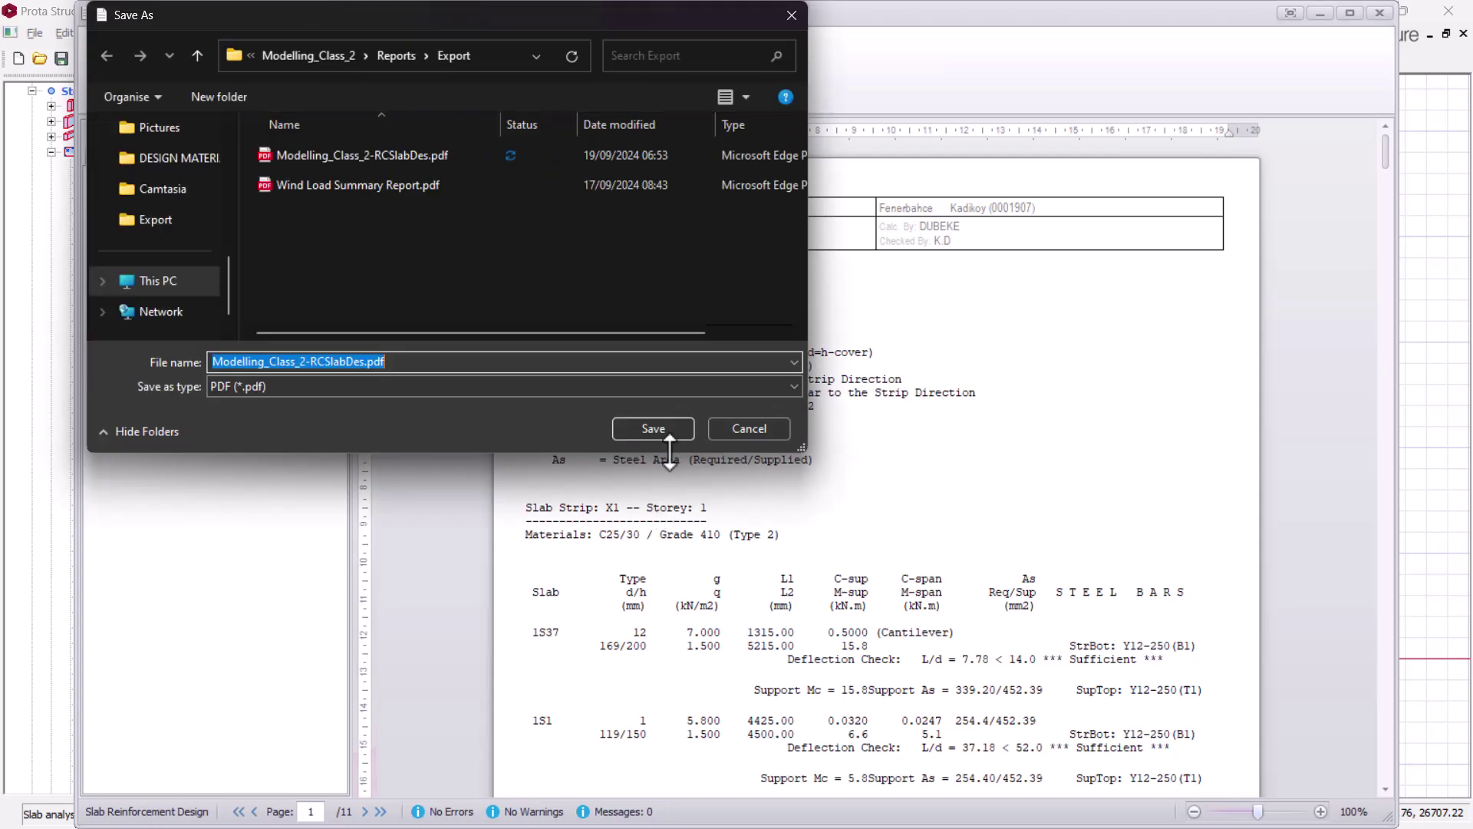
pyautogui.click(668, 432)
pyautogui.click(779, 424)
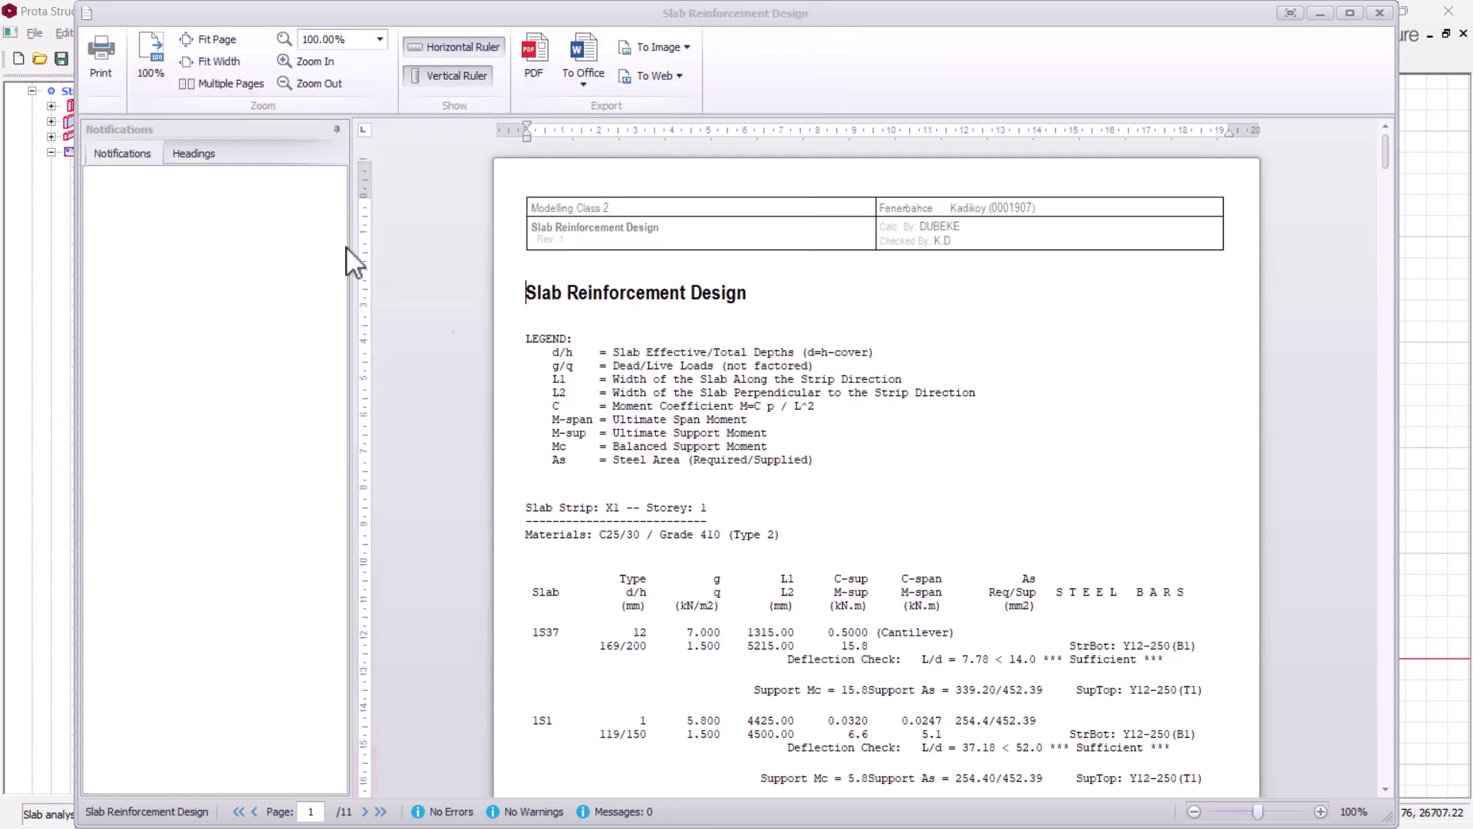
# Read through the exported slab reinforcement PDF, checking the deflection results and steel areas along the Storey 1 slab strips
pyautogui.keyDown('ctrl'); pyautogui.scroll(3, 611, 395); pyautogui.keyUp('ctrl')
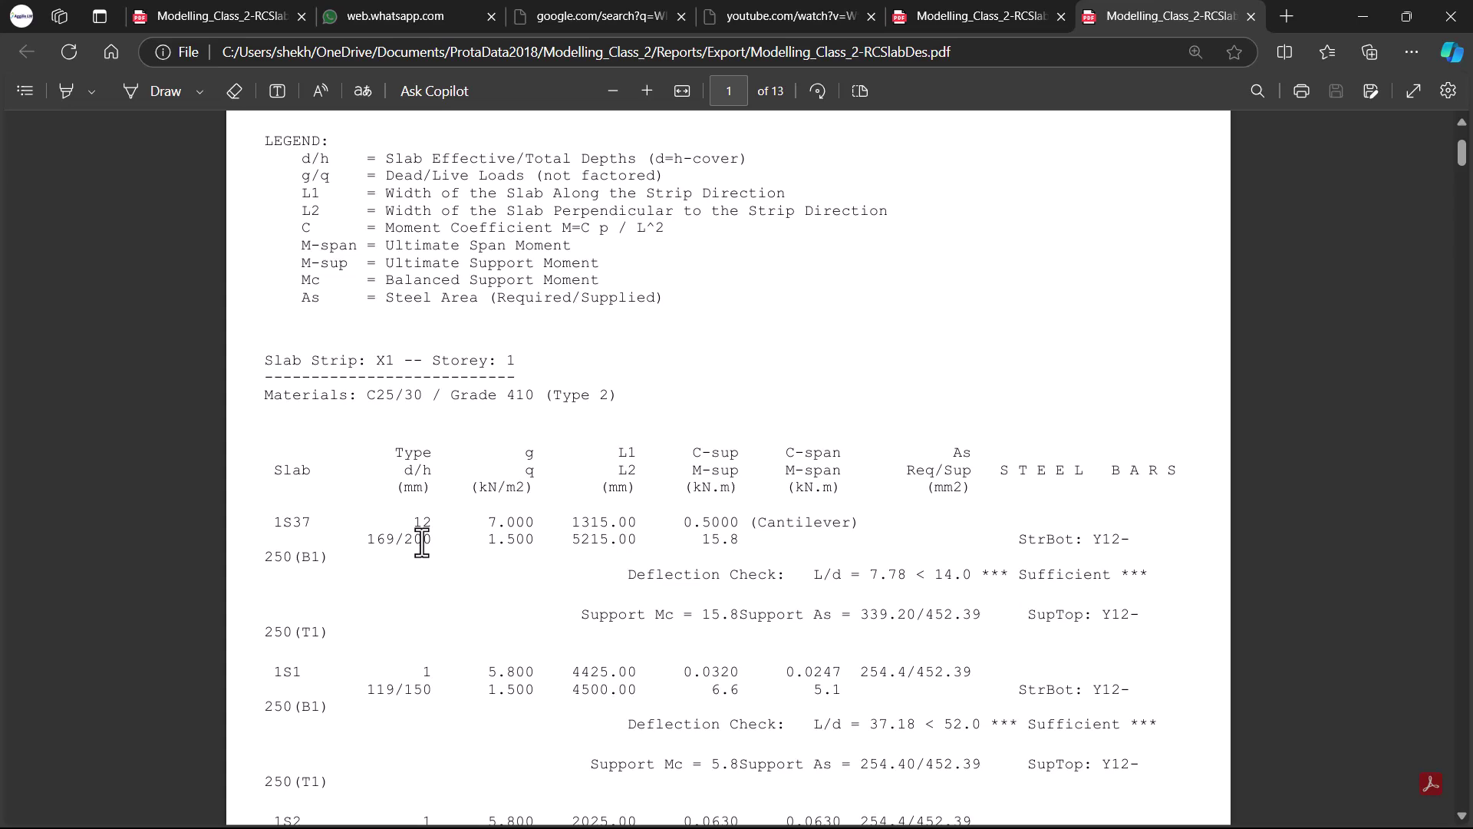
pyautogui.scroll(-4, 422, 541)
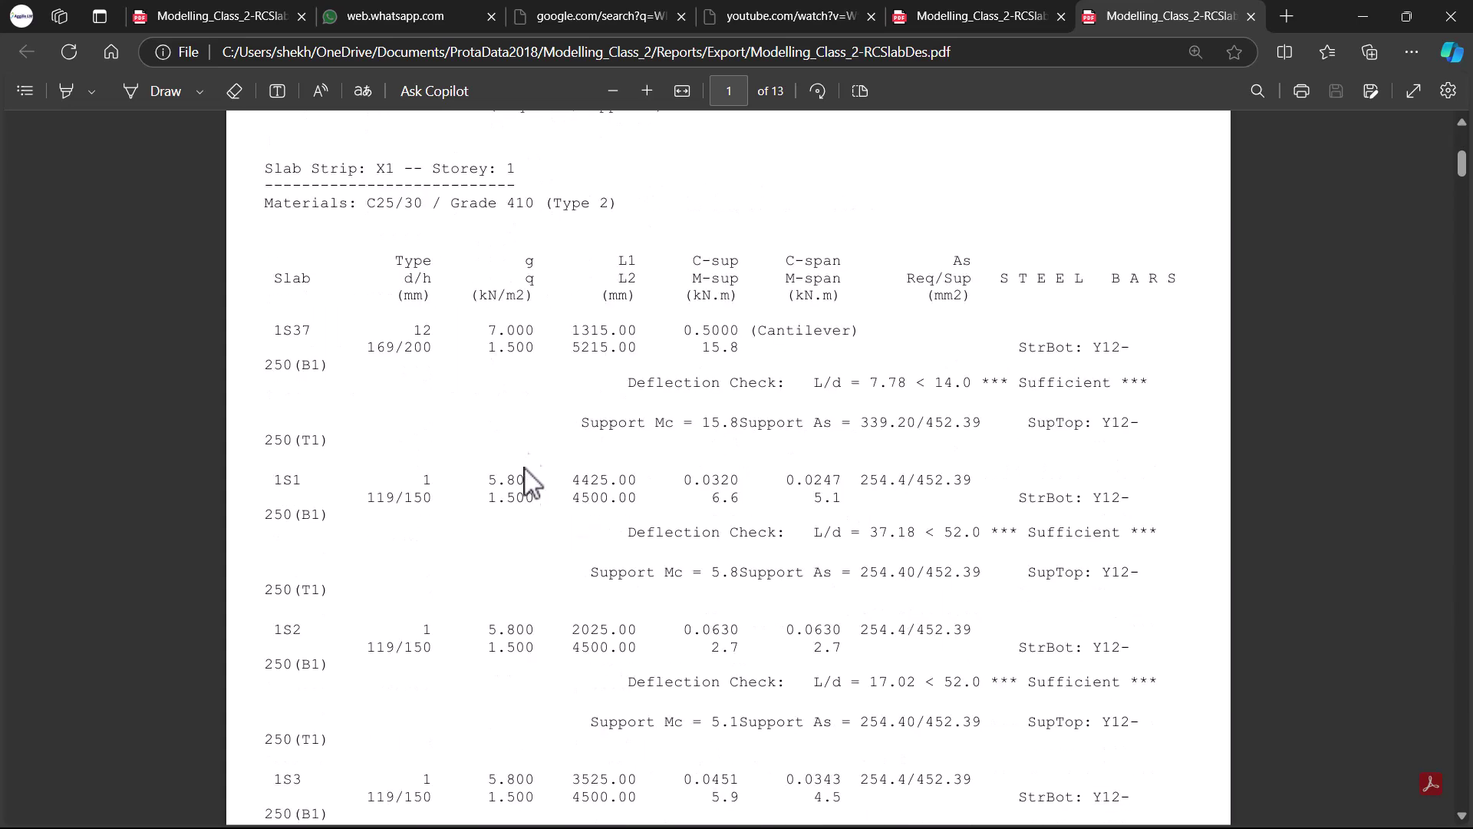
pyautogui.scroll(-3, 990, 452)
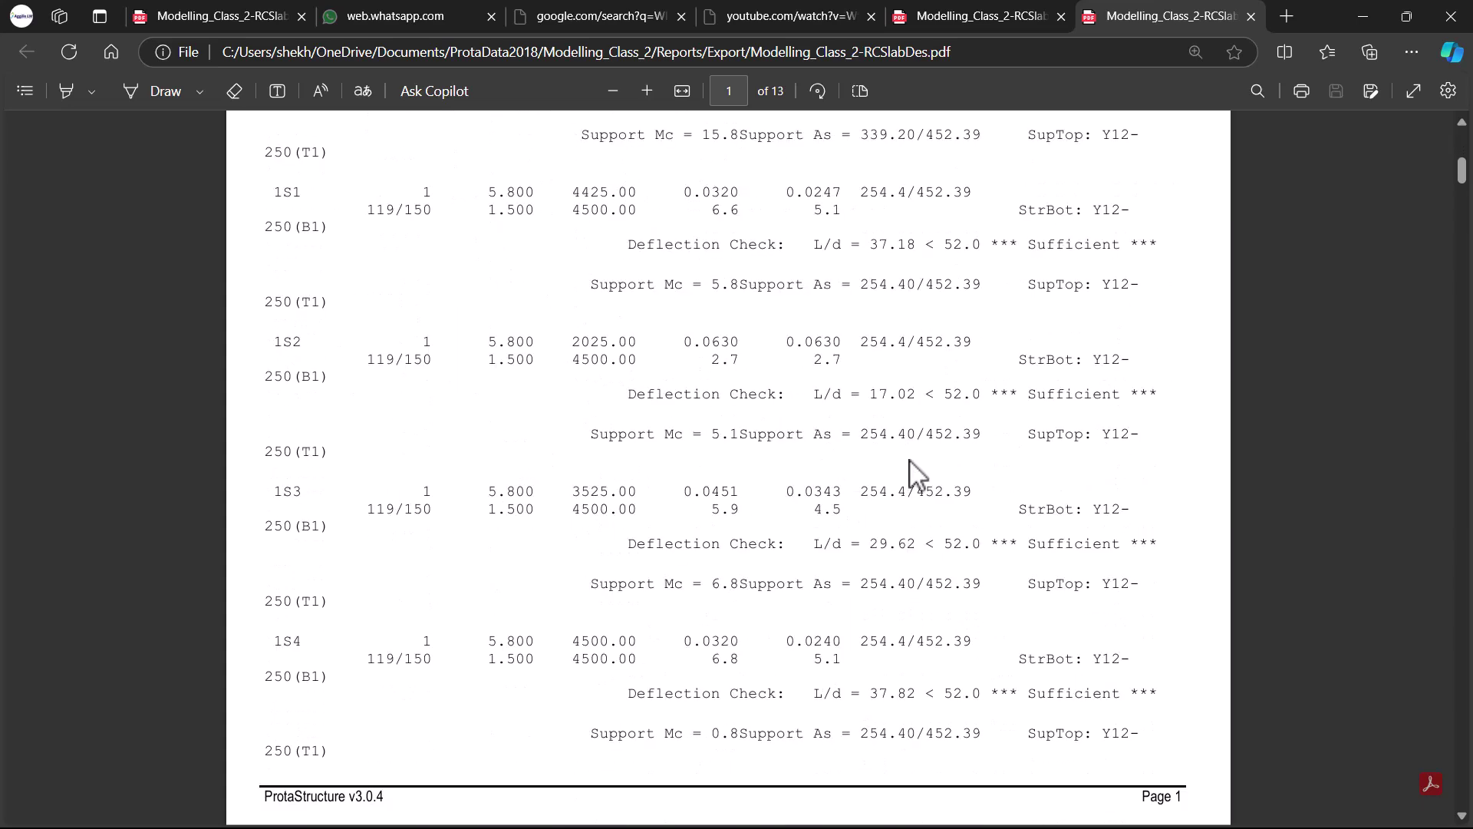
pyautogui.scroll(-5, 790, 433)
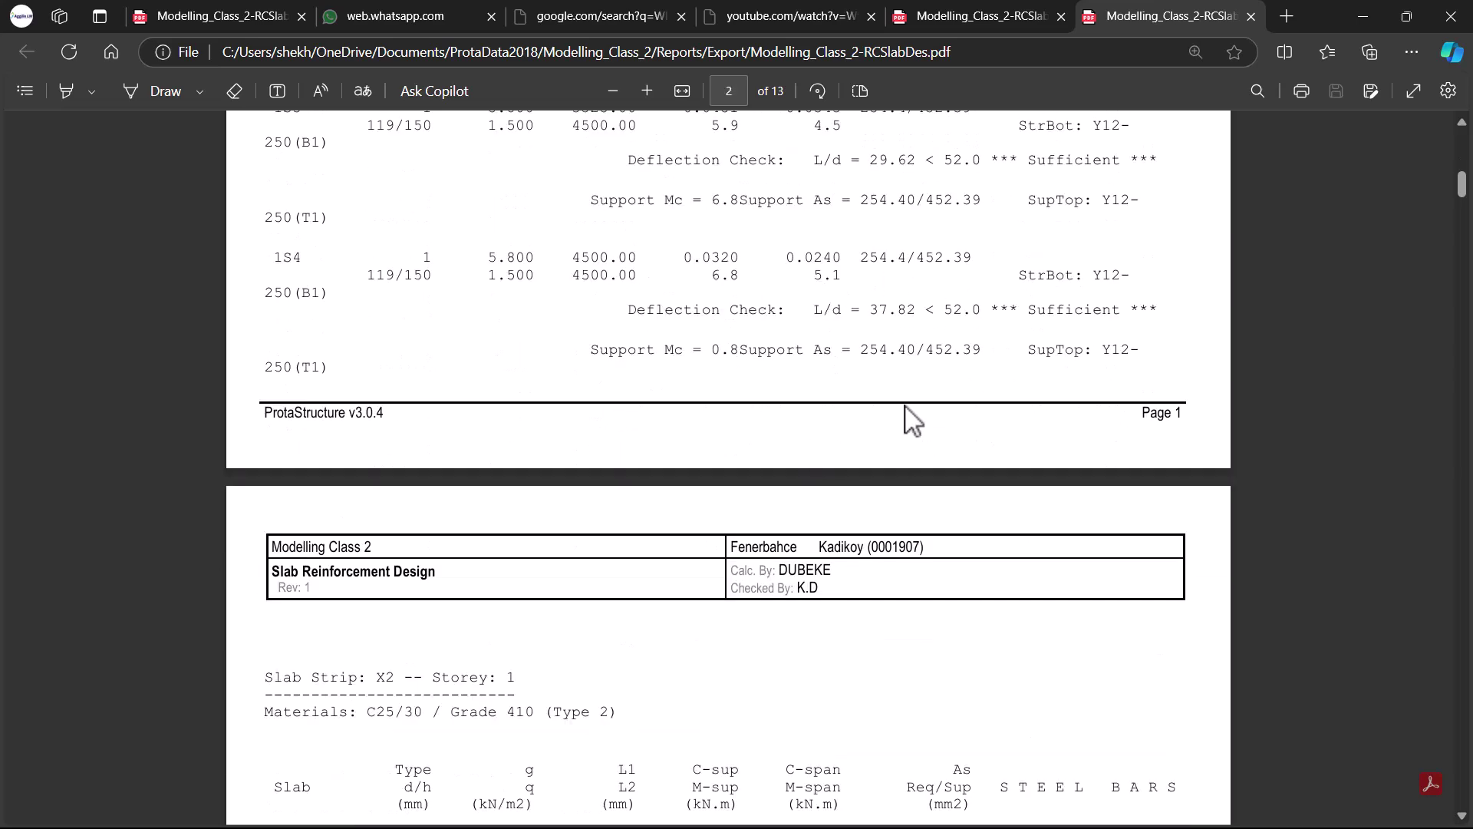
pyautogui.scroll(-15, 851, 463)
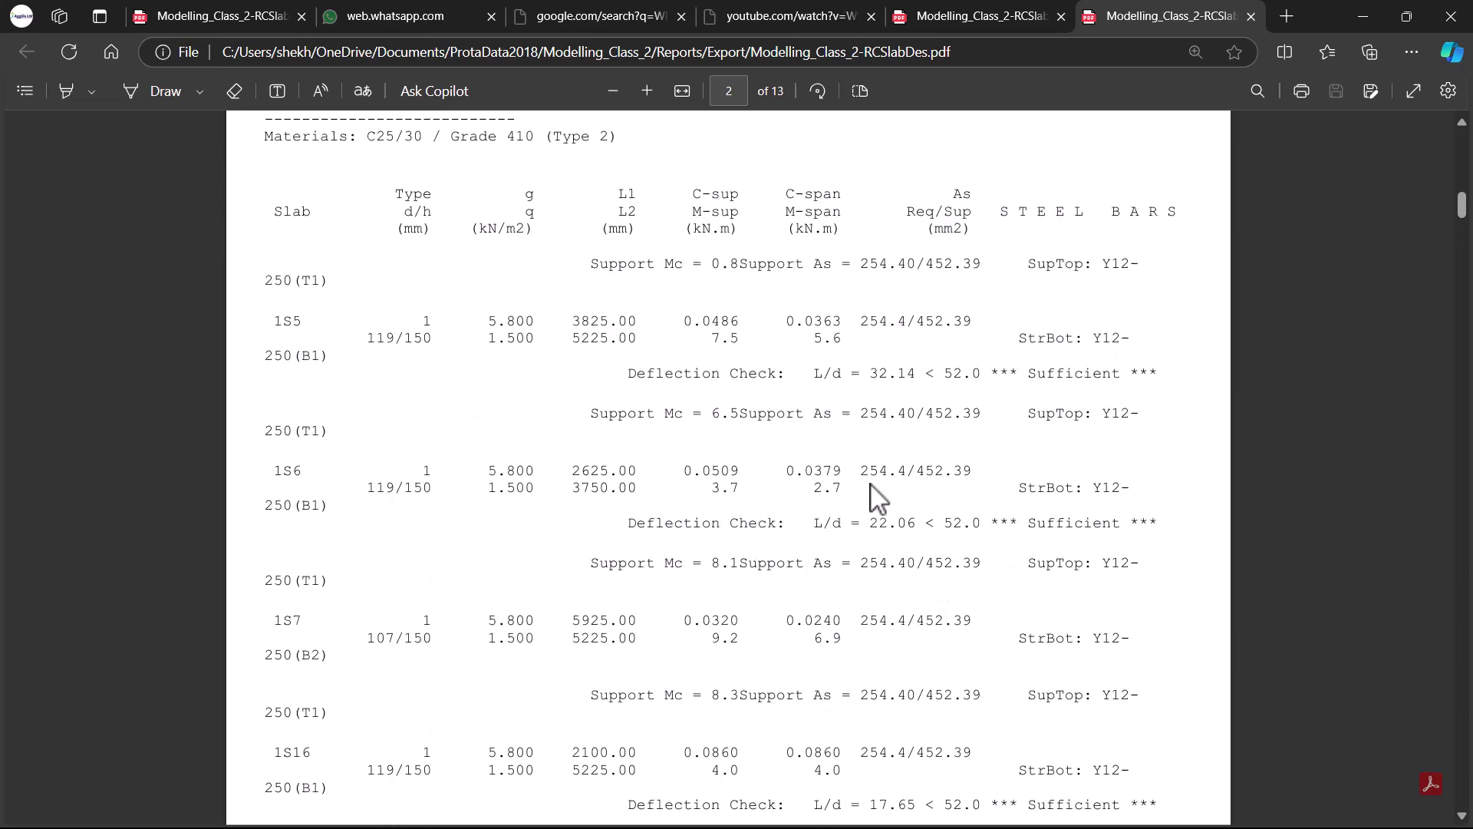
pyautogui.scroll(-13, 867, 442)
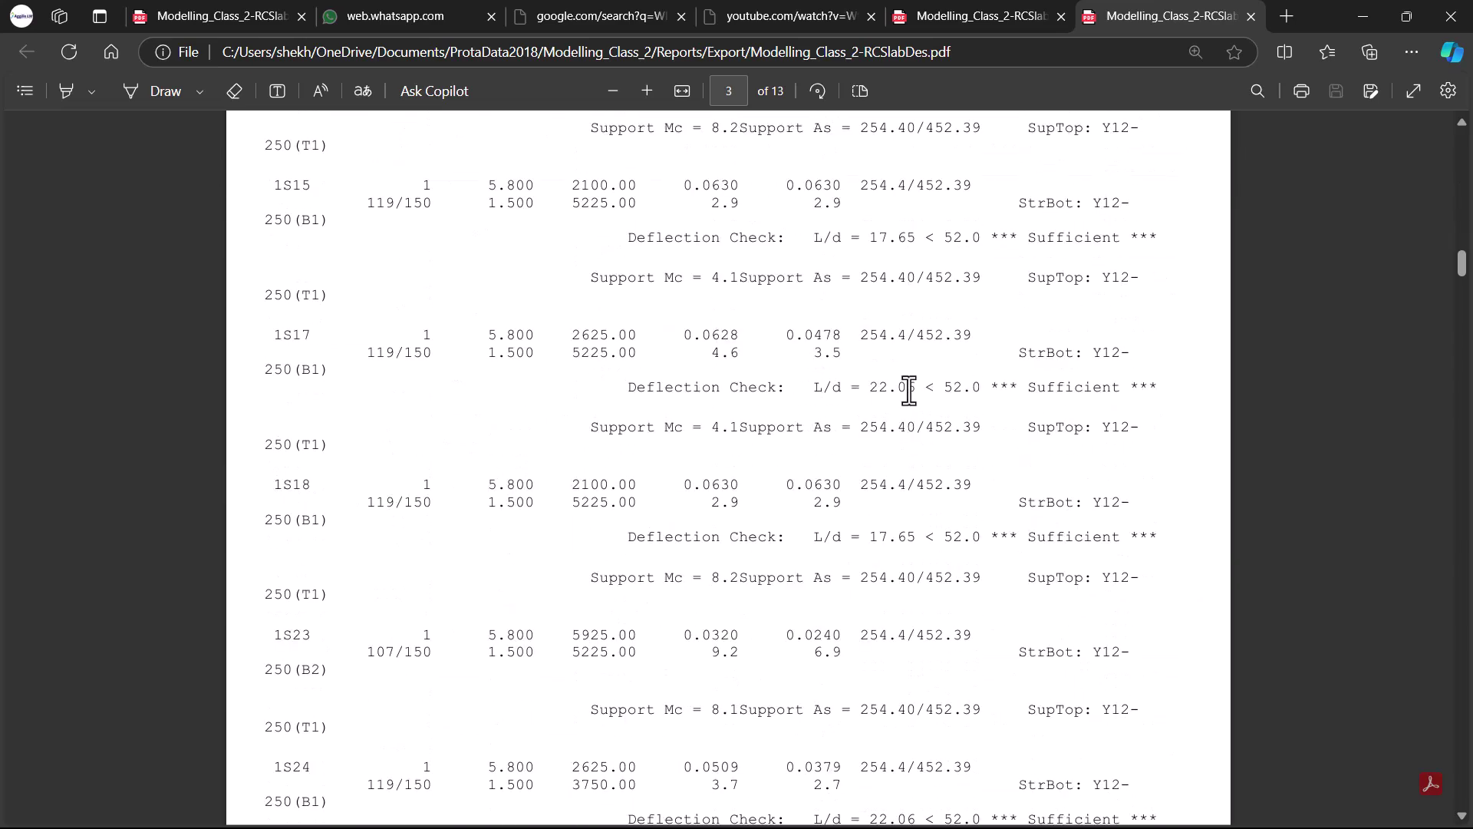
pyautogui.scroll(-11, 908, 390)
pyautogui.scroll(-15, 890, 390)
pyautogui.scroll(-5, 852, 452)
# Return to ProtaStructure, close the Slab Reinforcement Design report and dismiss the Slab Analysis and Design dialog
pyautogui.click(1351, 16)
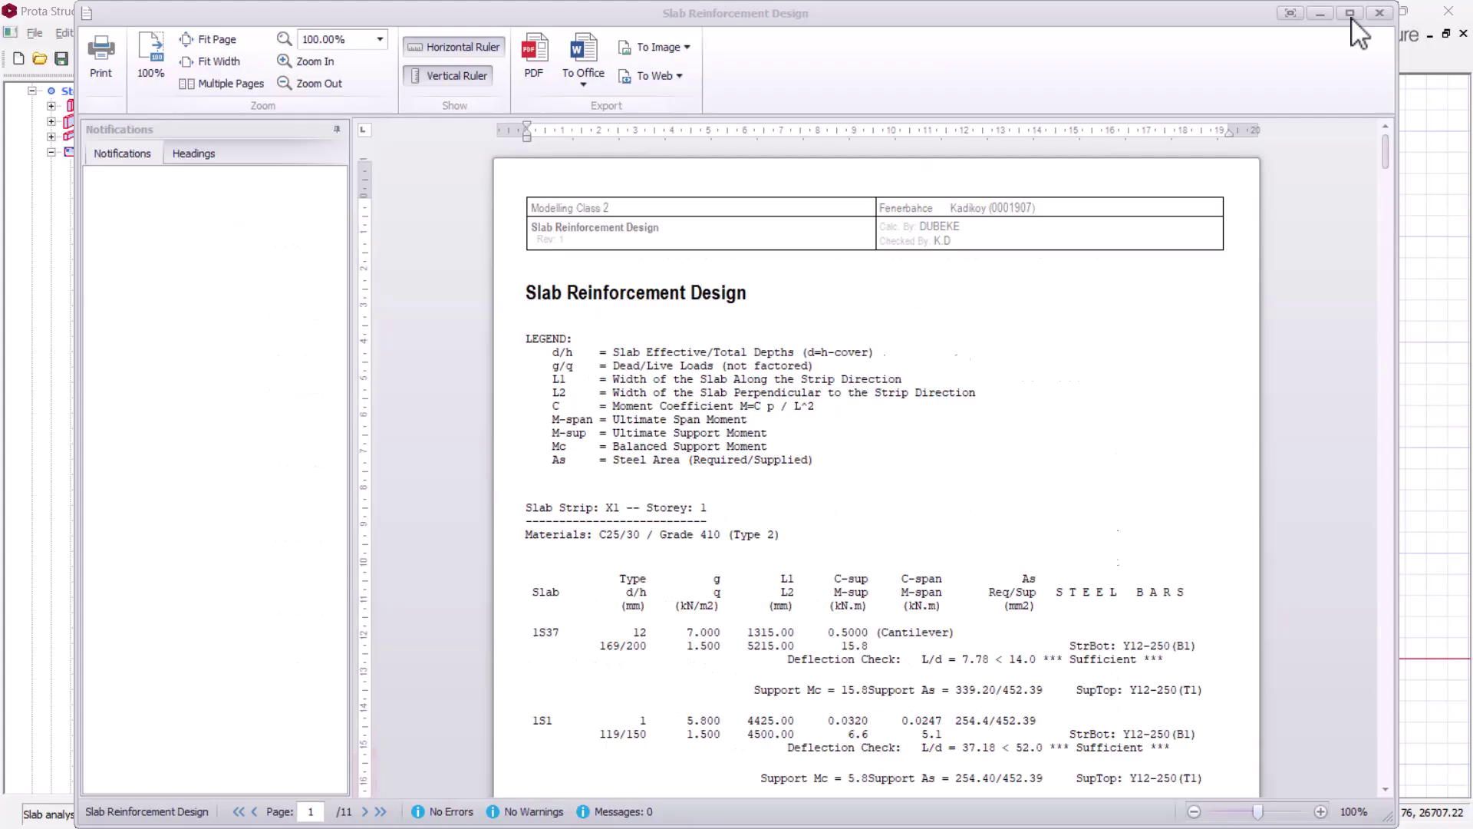
pyautogui.click(1381, 15)
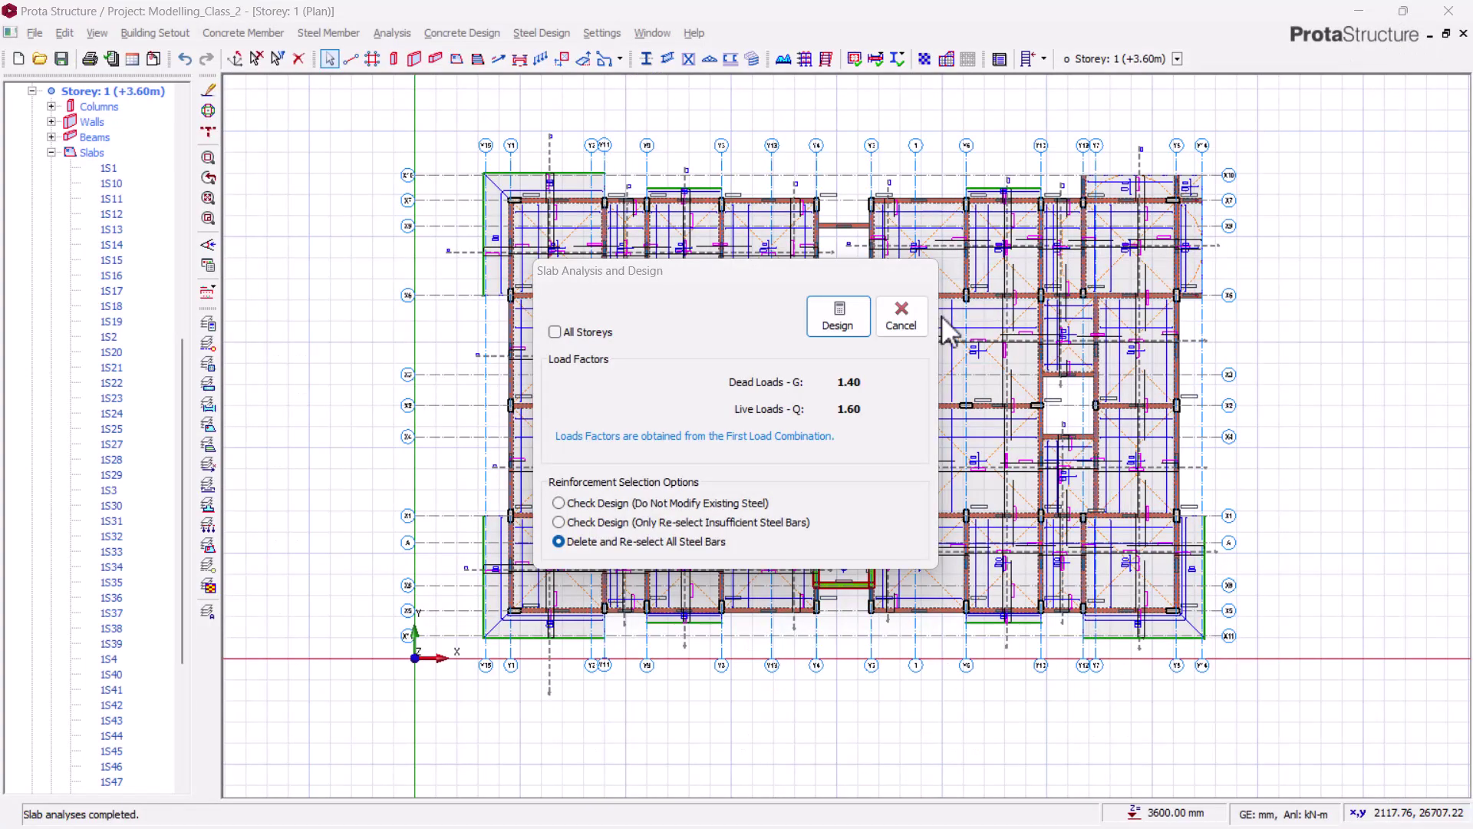
pyautogui.click(913, 326)
# Switch the plan to Storey 2 from the structure tree
pyautogui.scroll(3, 537, 203)
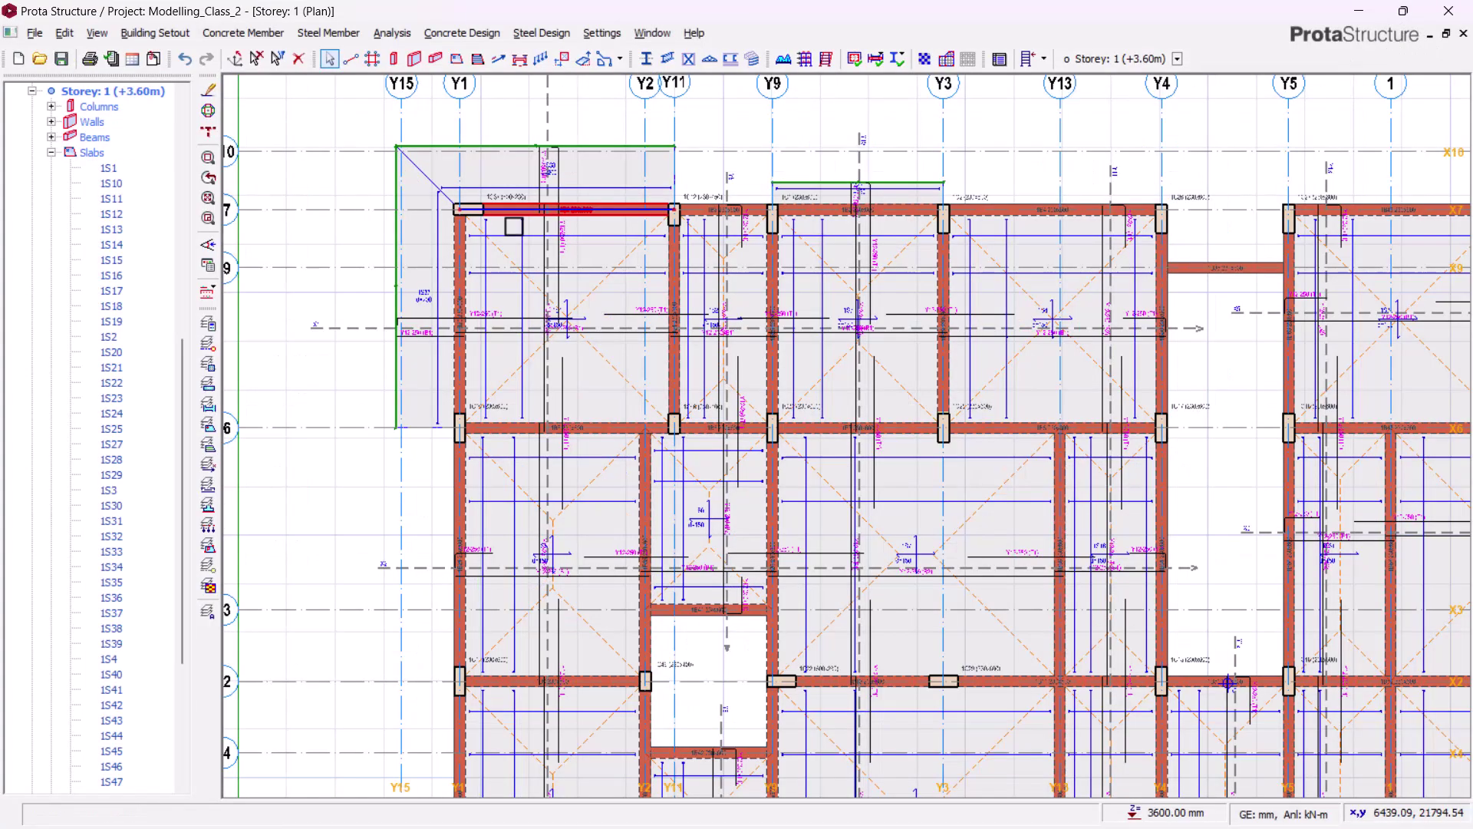
pyautogui.click(34, 93)
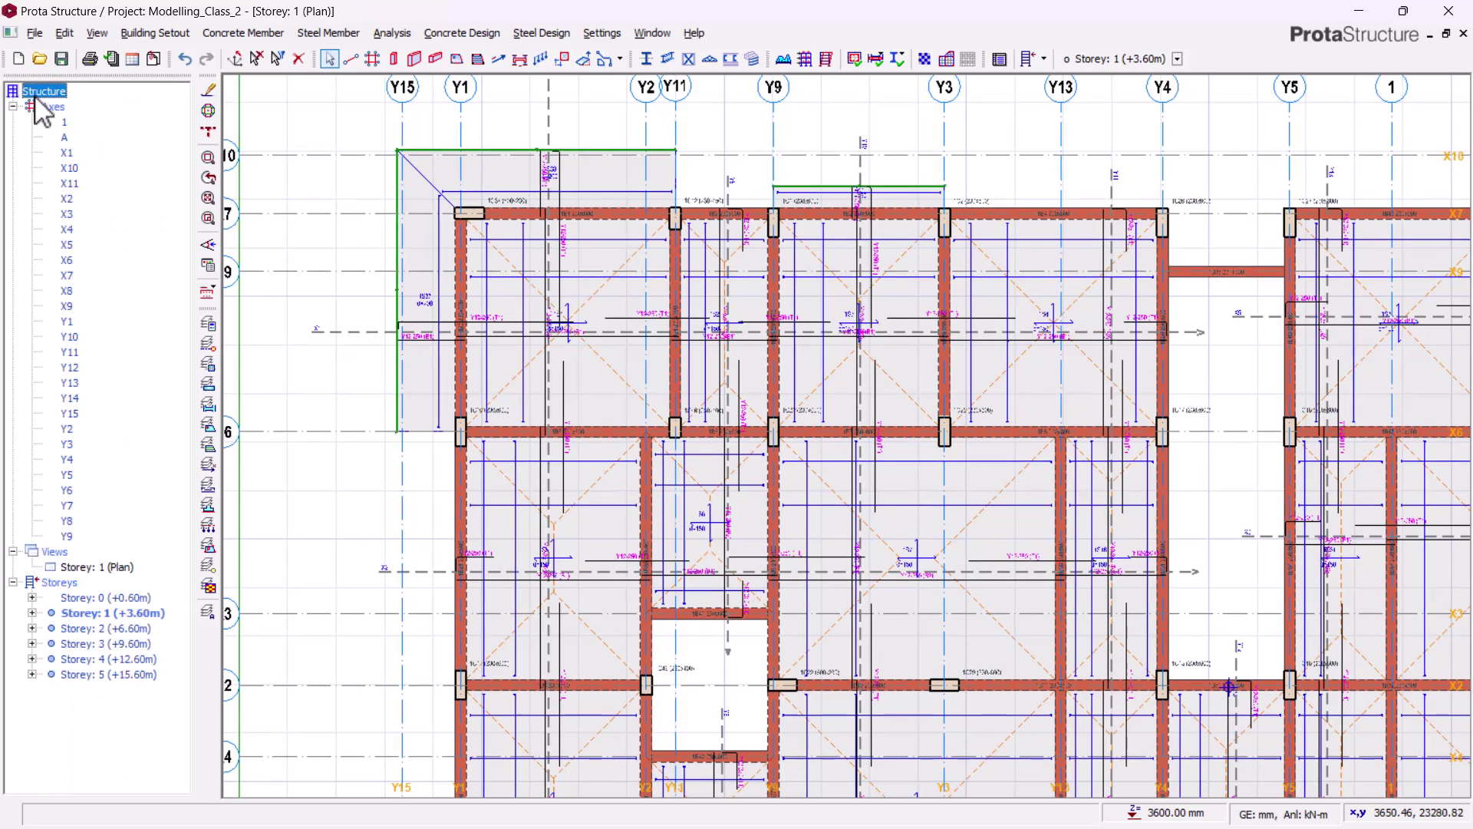
pyautogui.click(96, 628)
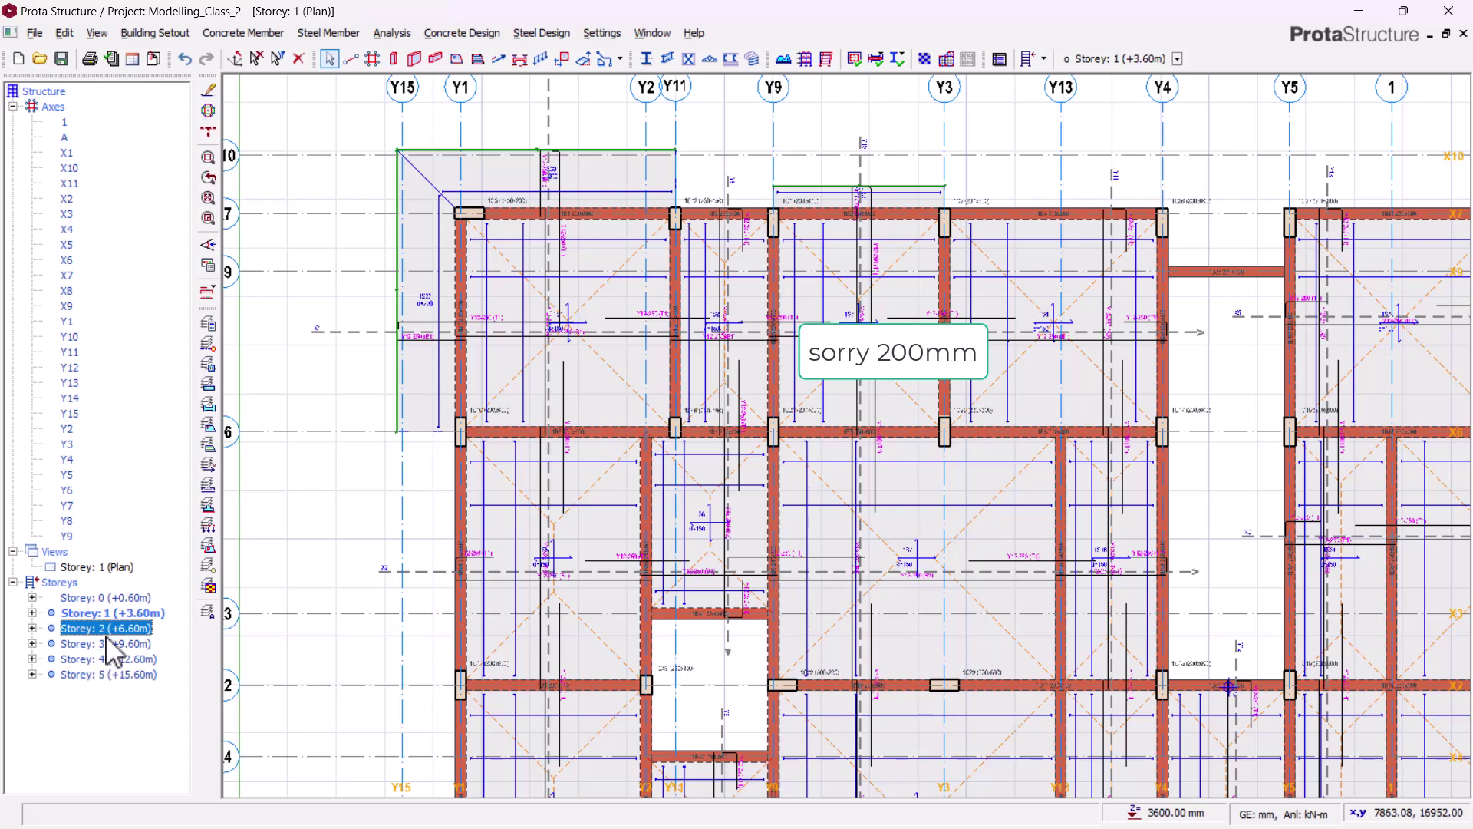
pyautogui.doubleClick(113, 645)
pyautogui.doubleClick(108, 611)
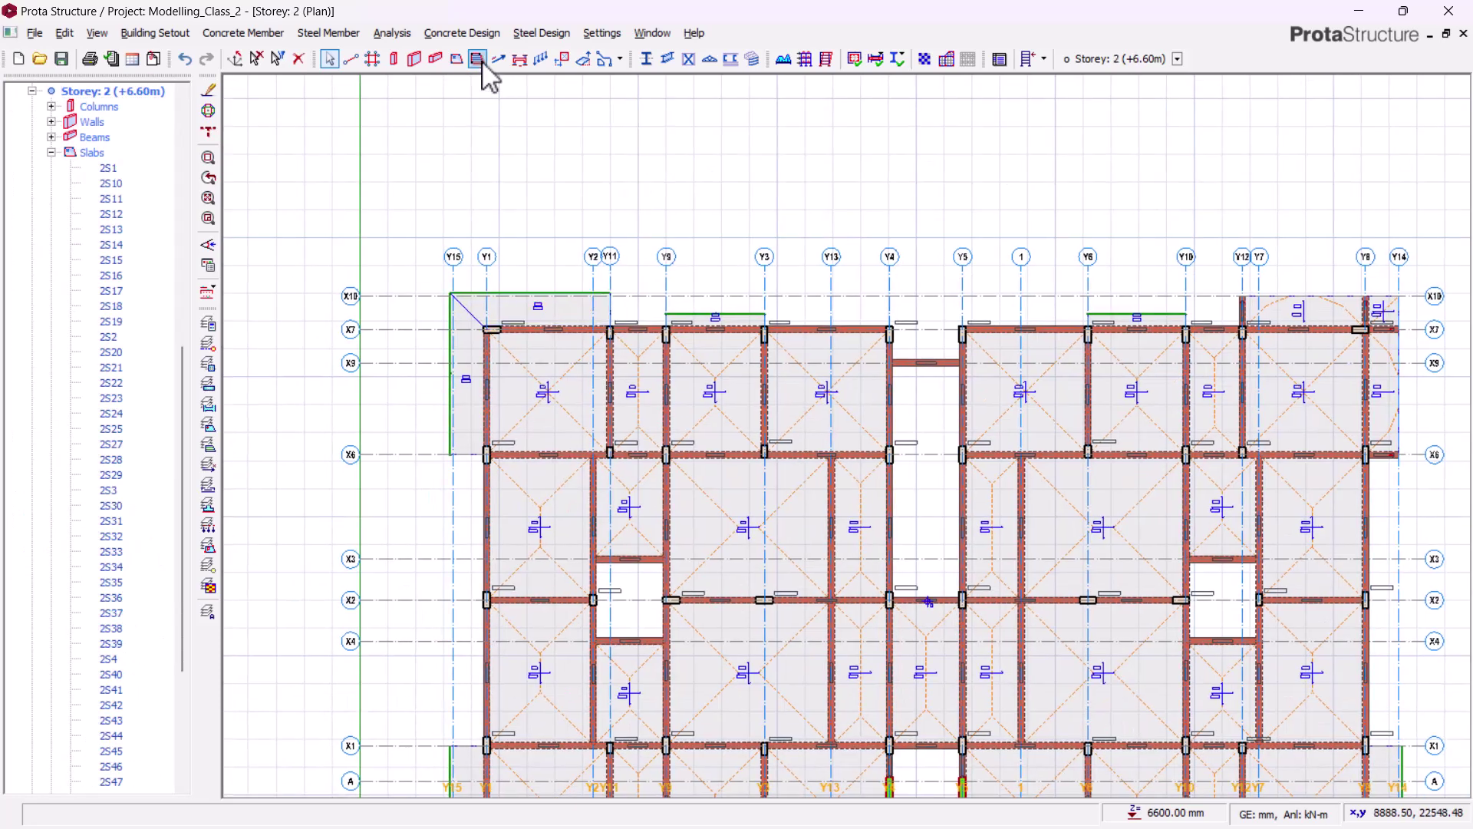
# Insert an X-direction analytical slab strip with a cantilever start between axes X7 and X6, from outside Y15 to just past Y4
pyautogui.click(500, 60)
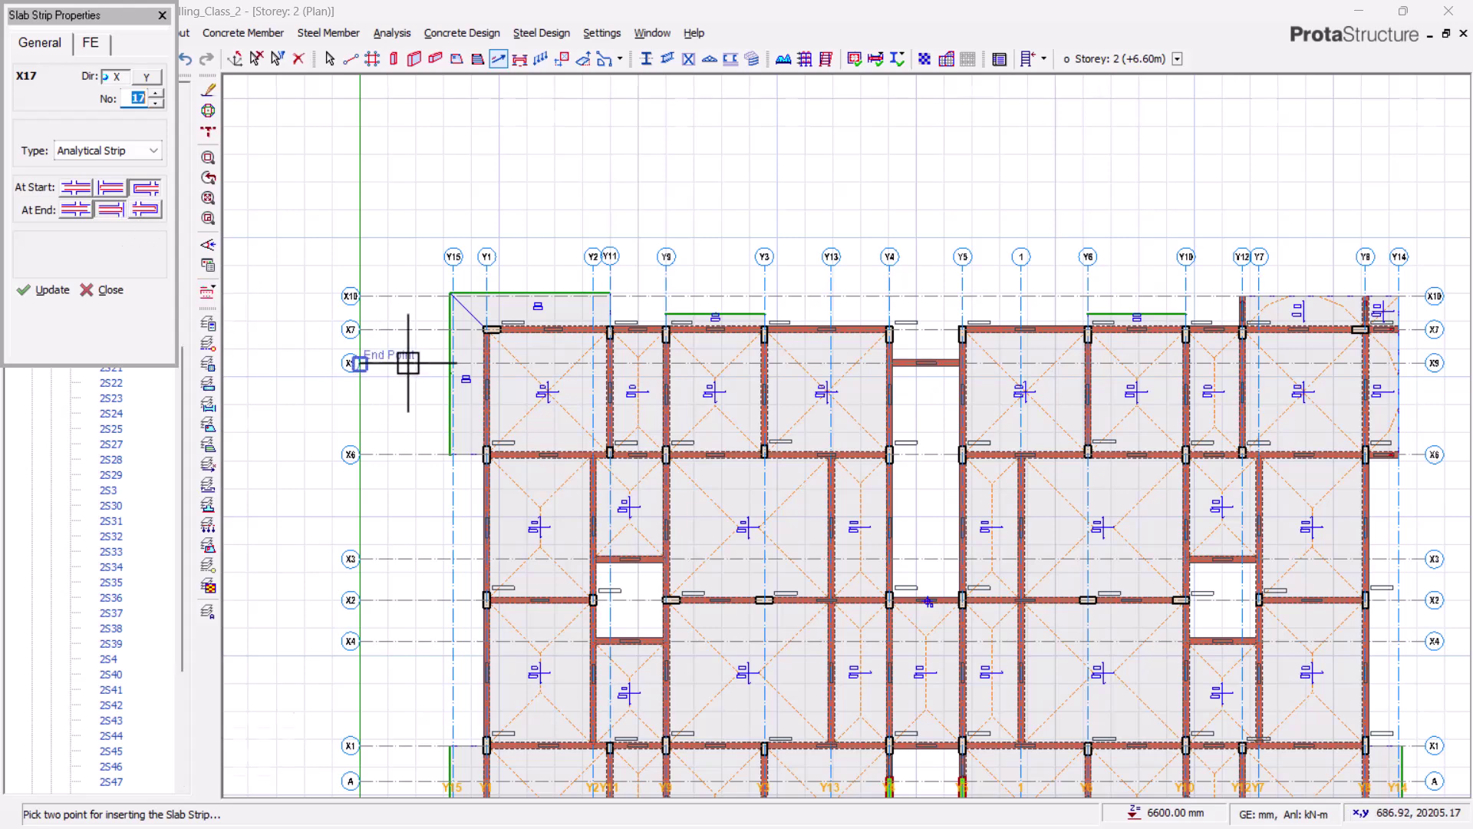
pyautogui.scroll(3, 409, 364)
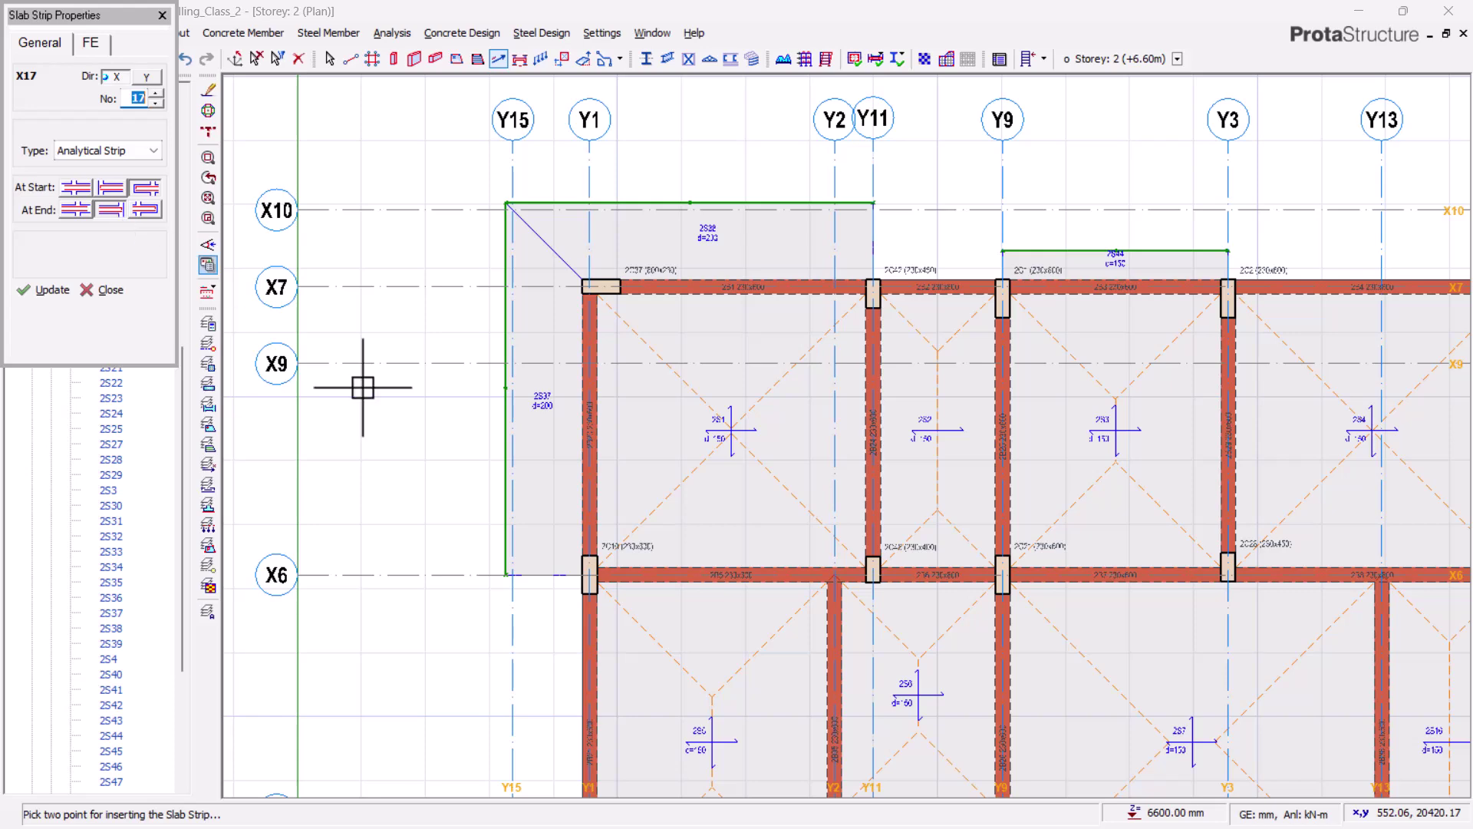
pyautogui.click(412, 412)
pyautogui.scroll(-1, 757, 520)
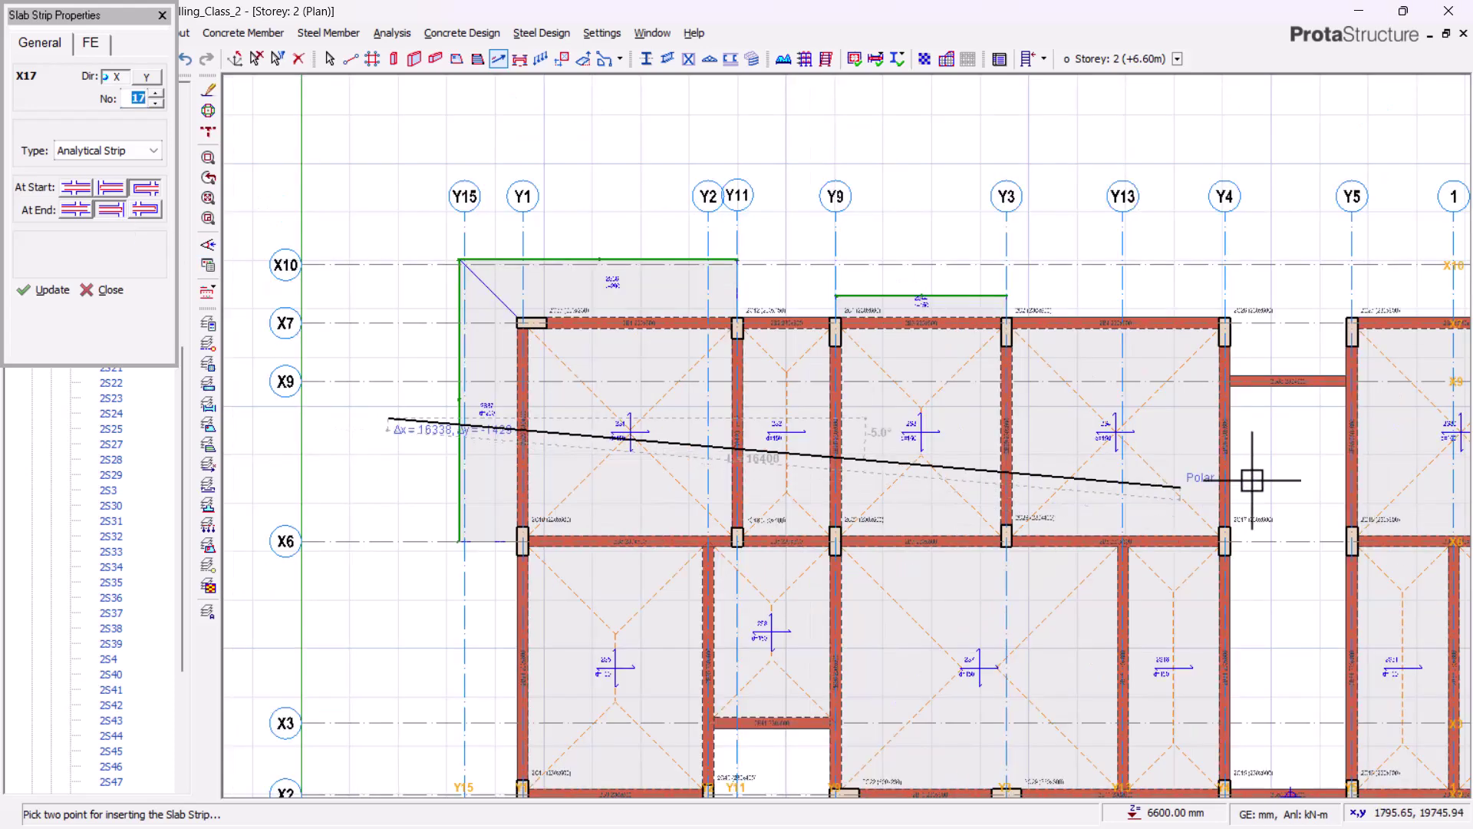
pyautogui.click(1262, 431)
pyautogui.scroll(-1, 719, 261)
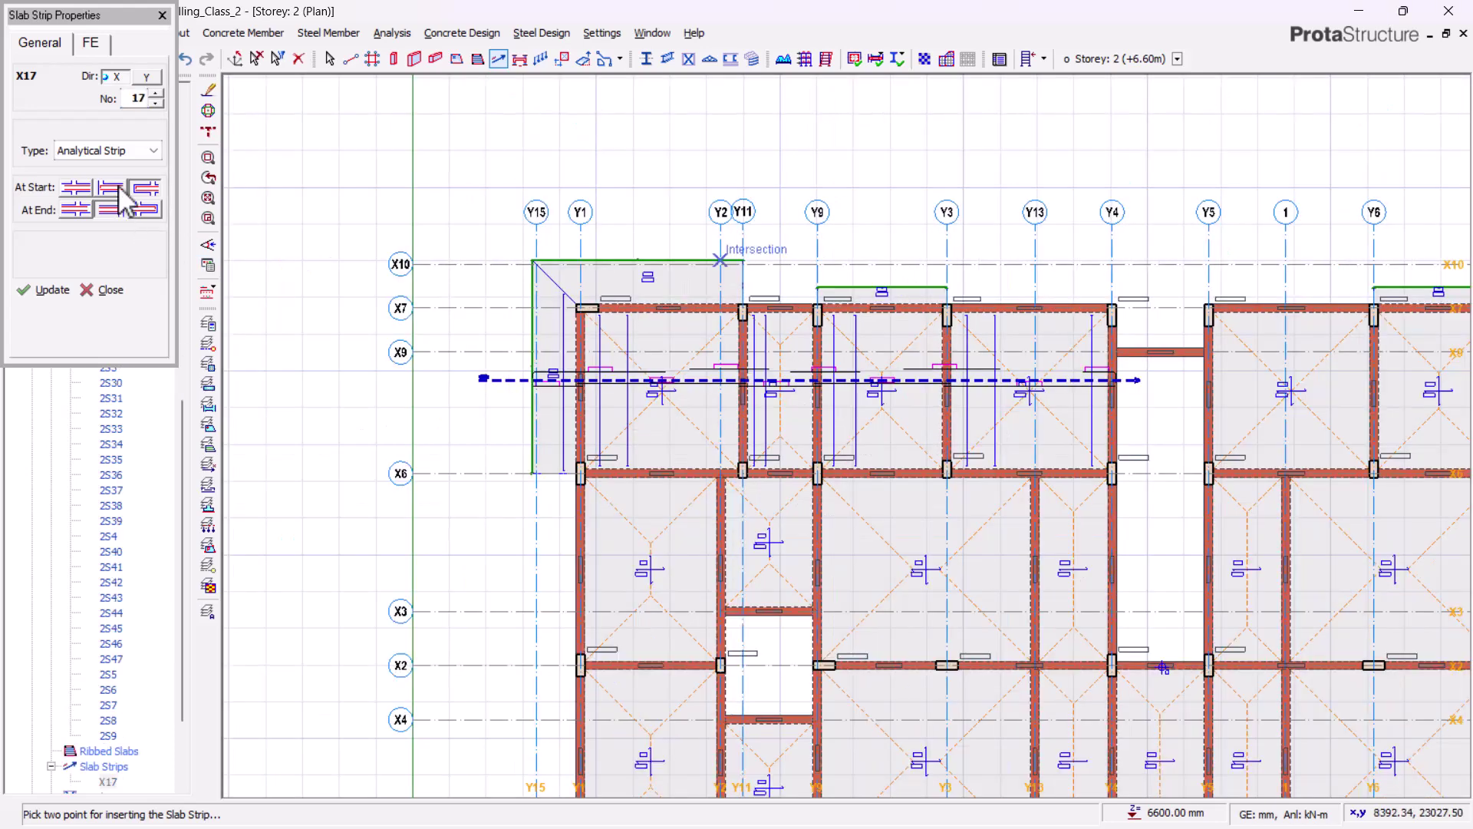
# Insert a horizontal slab strip about 16.1 m long with a non-cantilever start between axes X6 and X3, from outside Y1 past Y4
pyautogui.scroll(2, 556, 587)
pyautogui.click(549, 577)
pyautogui.scroll(-1, 529, 606)
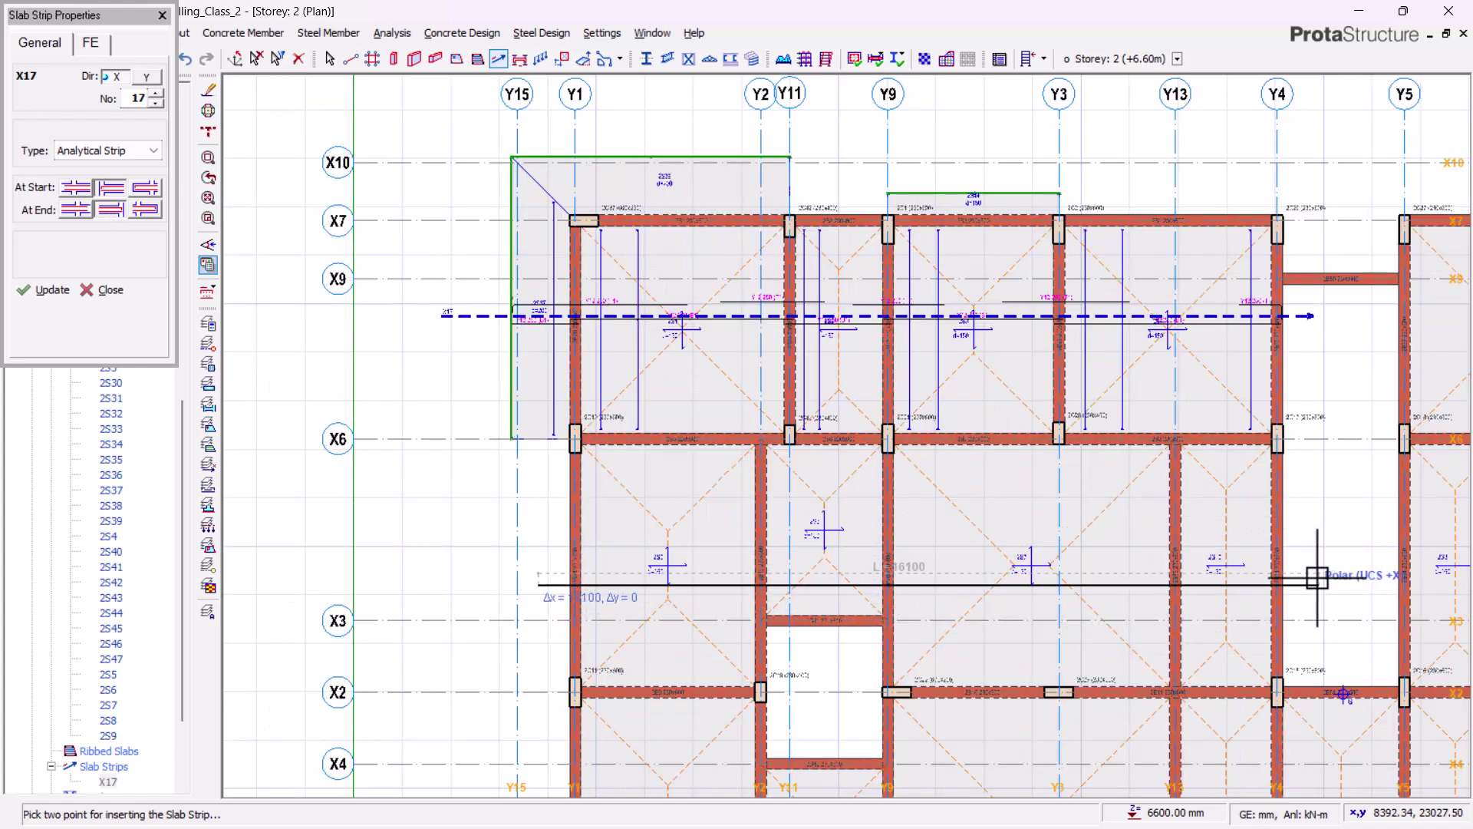
pyautogui.click(1302, 564)
pyautogui.scroll(-2, 701, 233)
# Insert a horizontal slab strip about 34 m long between axes X4 and X1, running from outside Y1 to just past Y8
pyautogui.scroll(2, 475, 230)
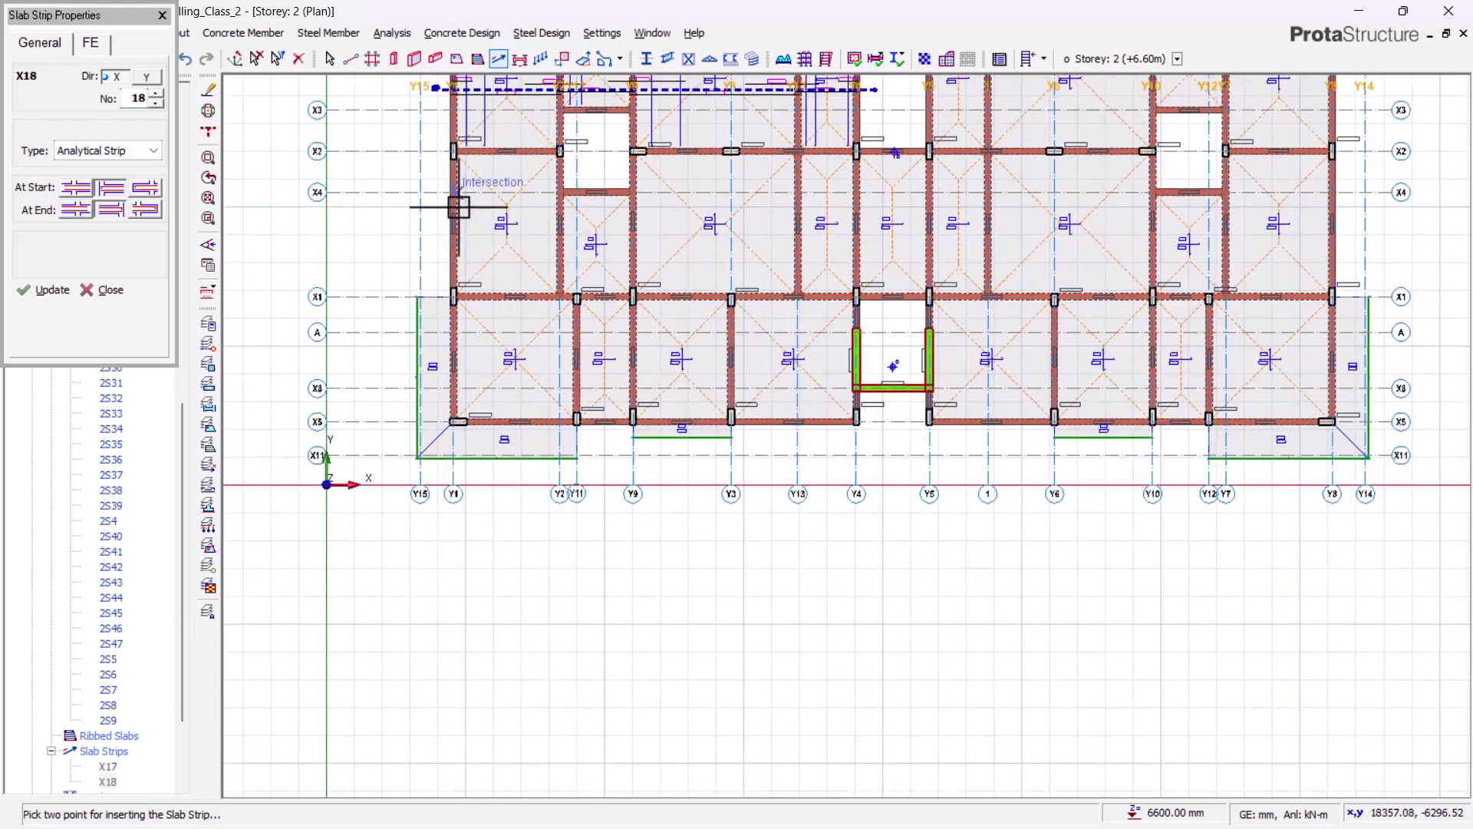
pyautogui.scroll(3, 388, 254)
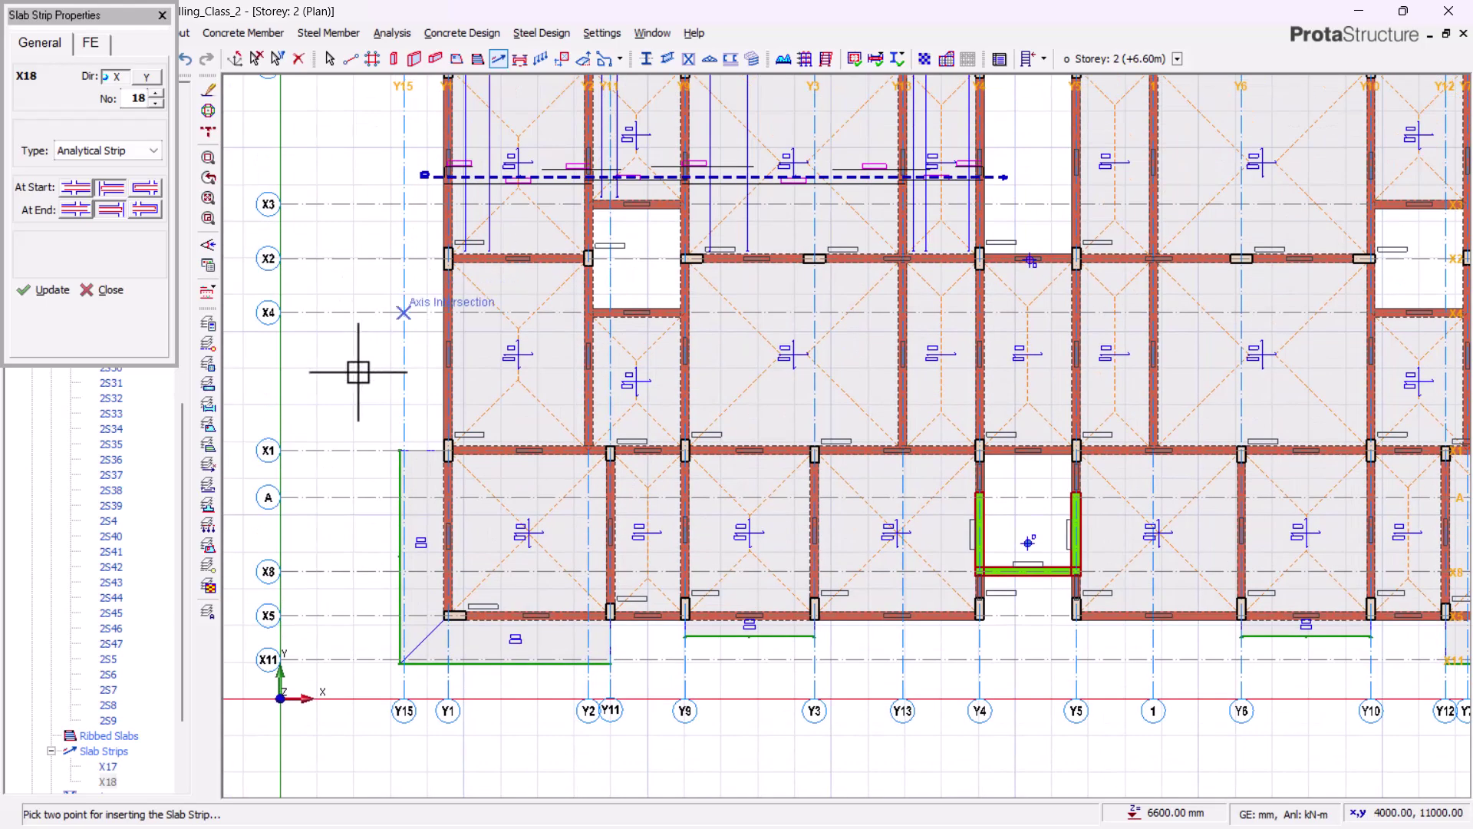
pyautogui.scroll(-3, 317, 375)
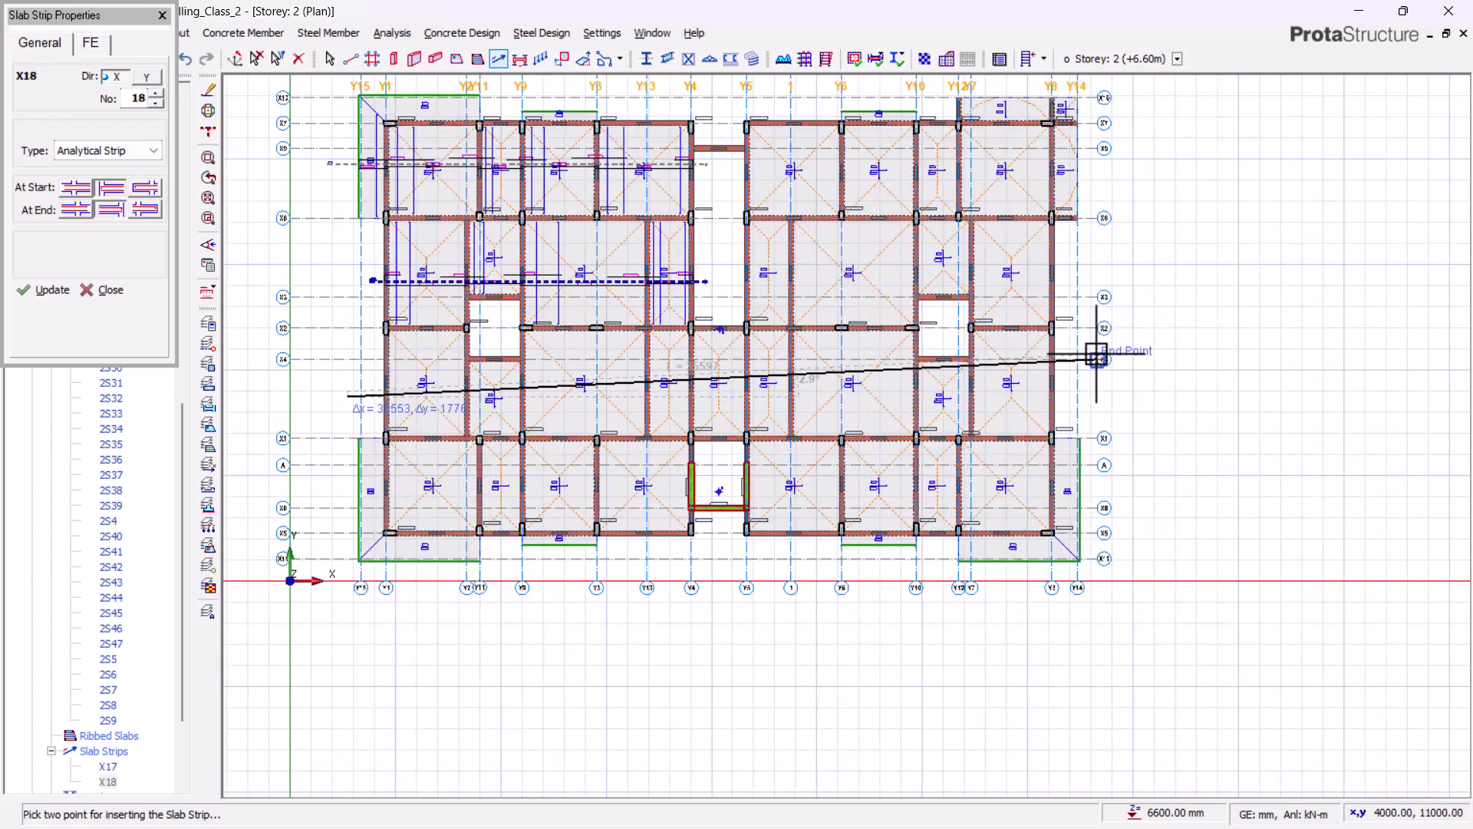
pyautogui.scroll(4, 1062, 401)
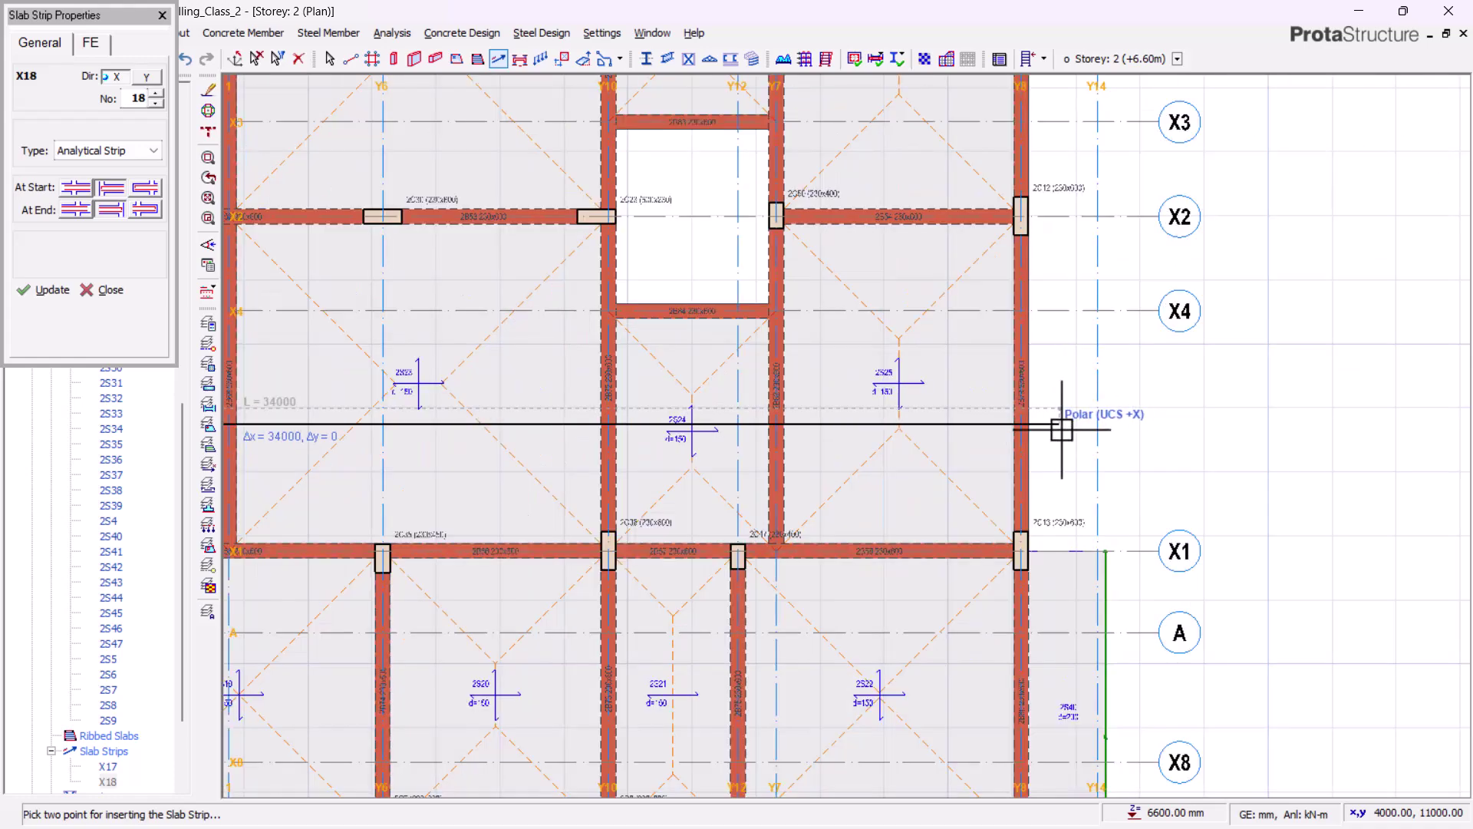
pyautogui.click(1134, 360)
pyautogui.scroll(-4, 569, 384)
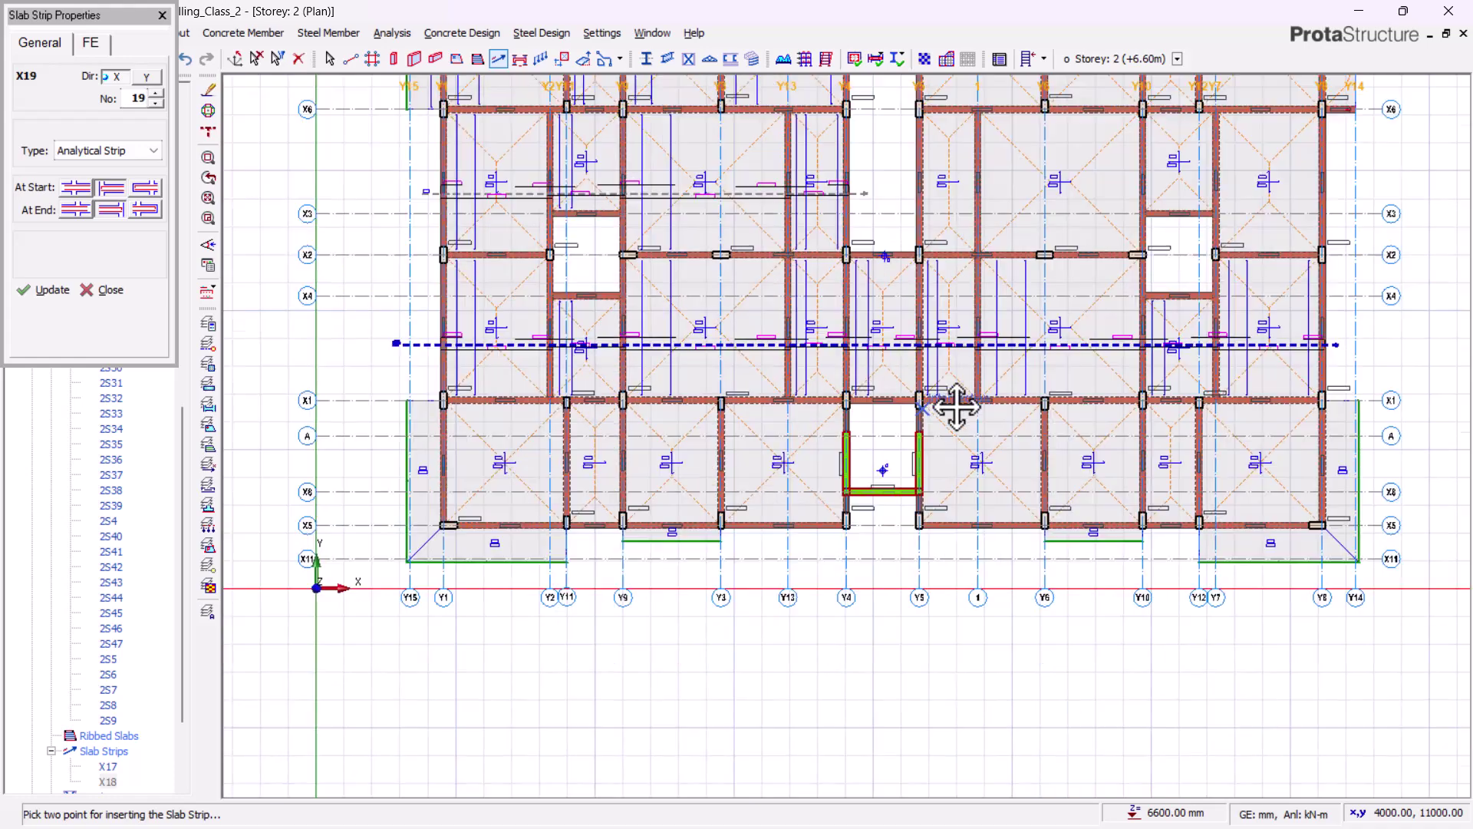
# Insert a slab strip with a cantilever start between axes A and X8, from outside Y15 into the core opening between Y4 and Y5
pyautogui.scroll(3, 392, 442)
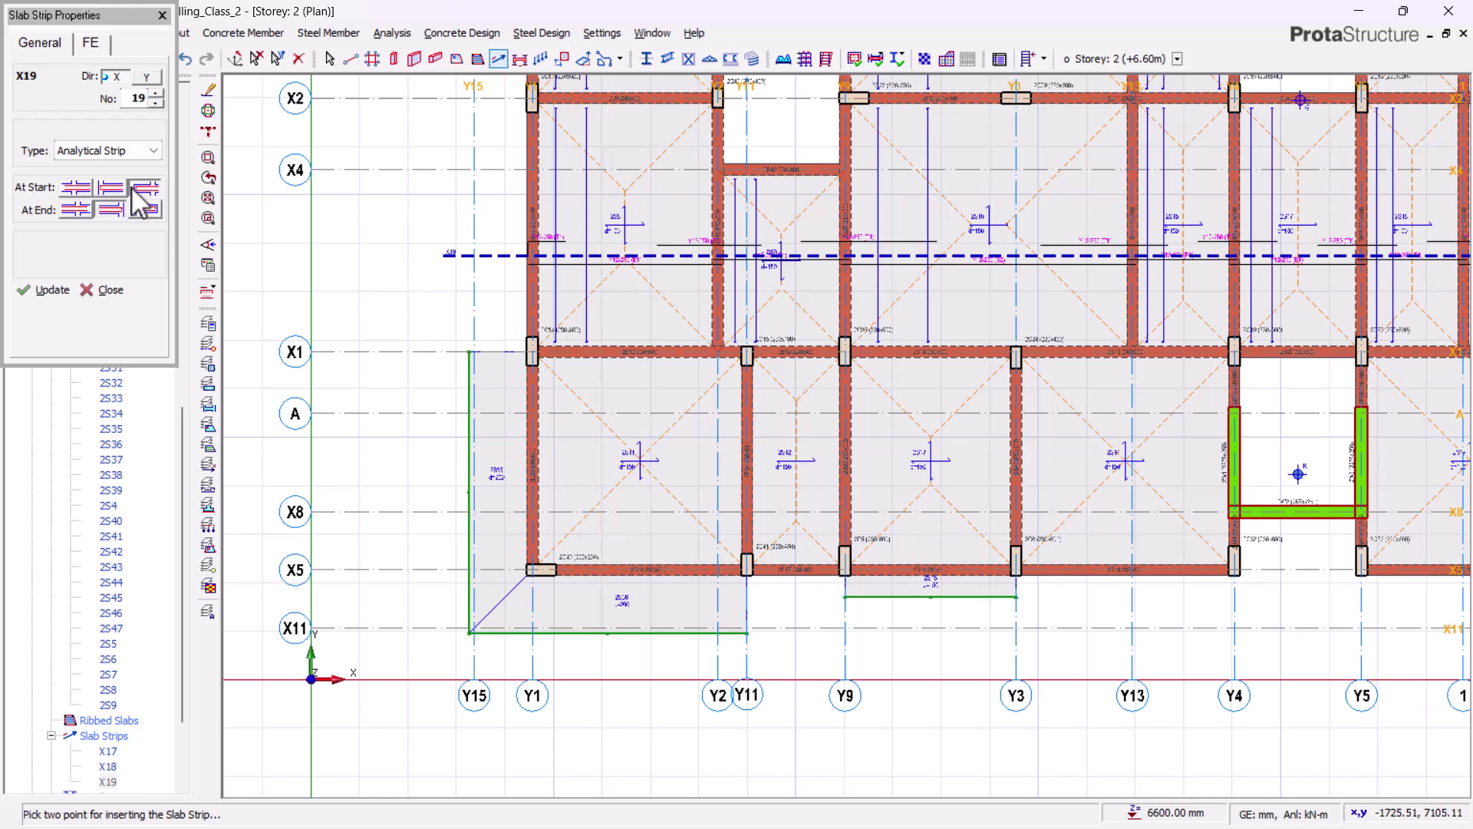
pyautogui.scroll(2, 438, 466)
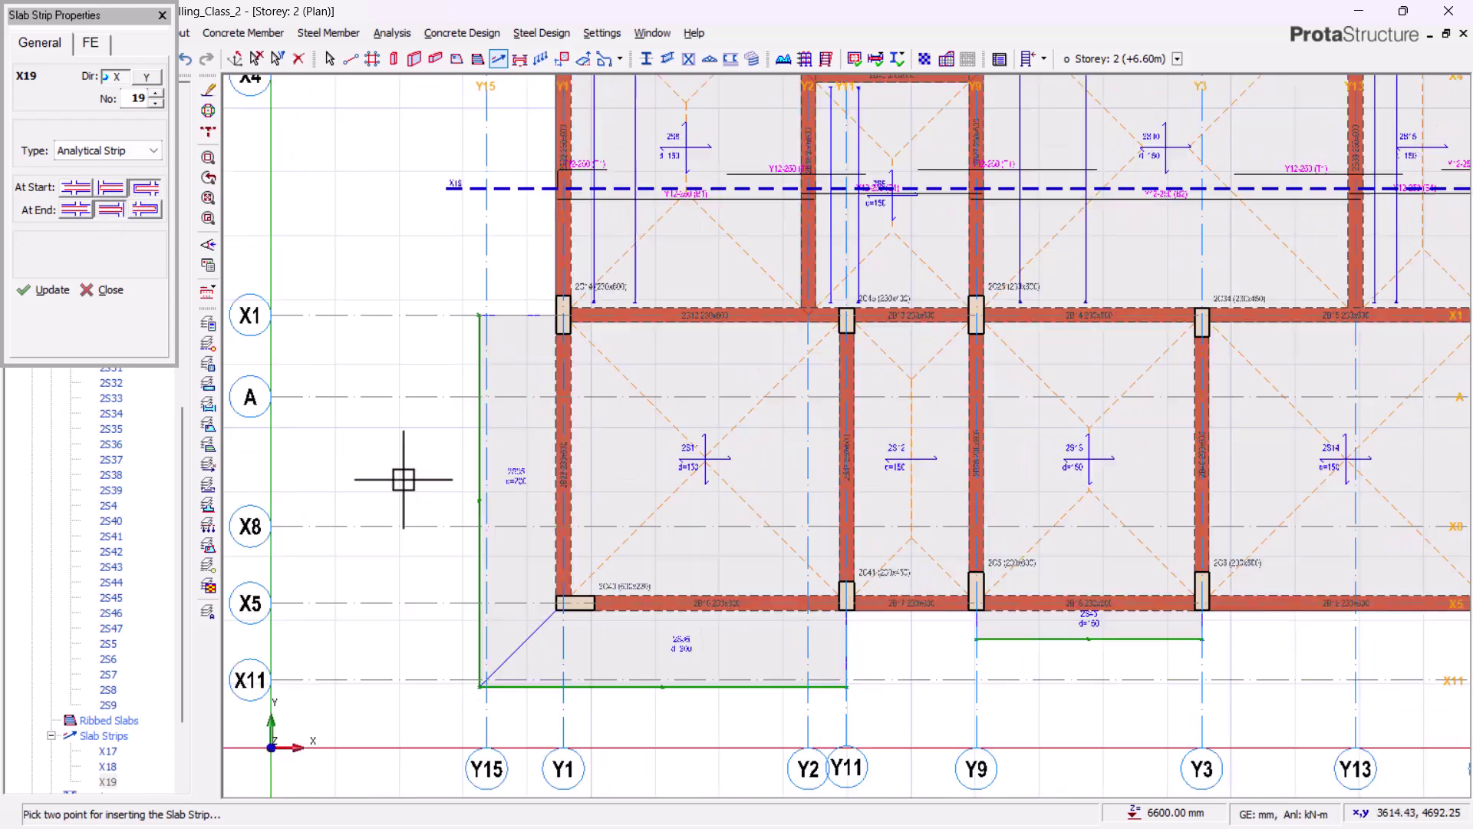
pyautogui.click(379, 459)
pyautogui.scroll(-2, 378, 458)
pyautogui.scroll(3, 1155, 483)
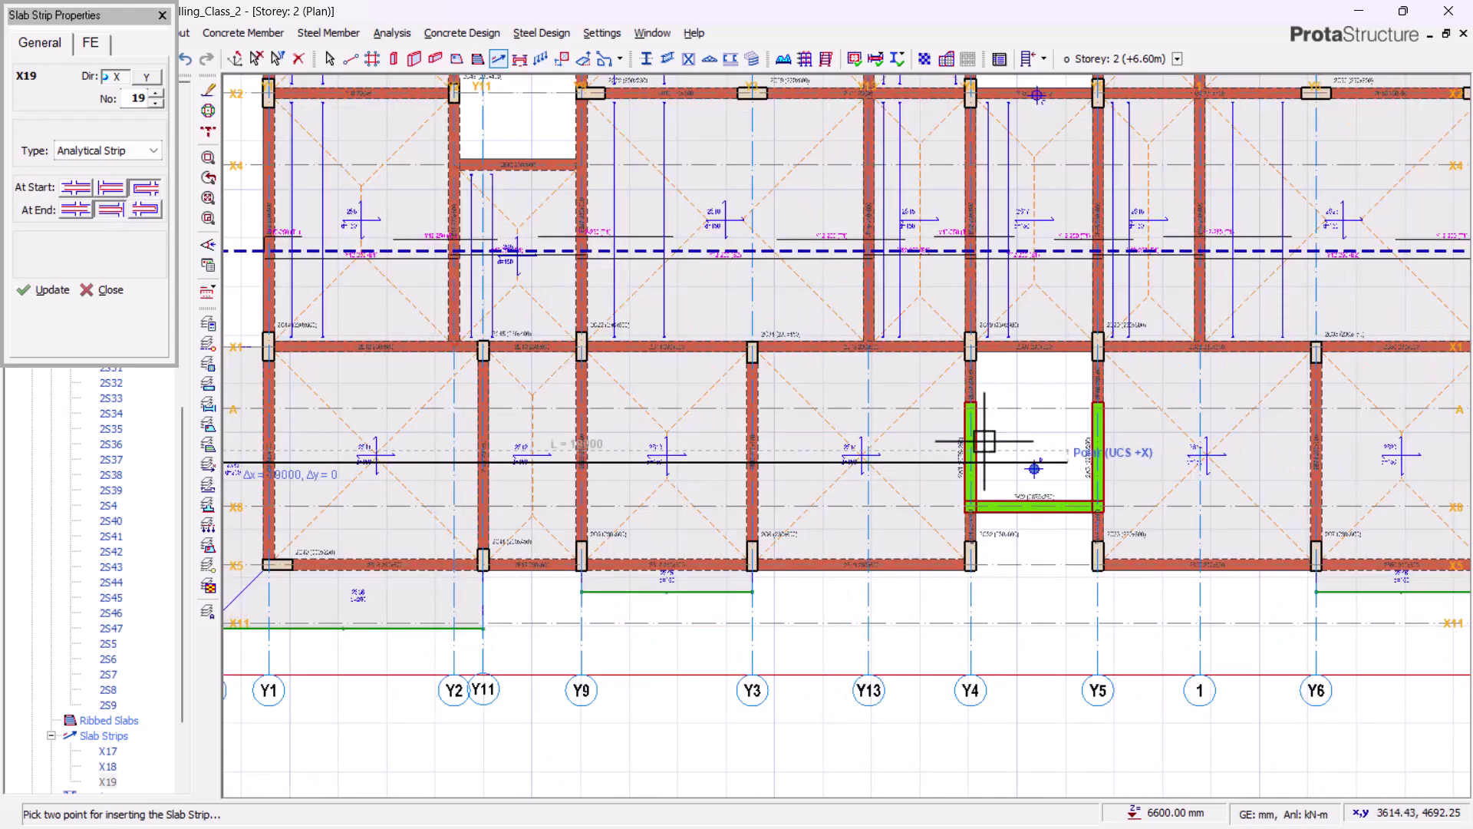
pyautogui.click(960, 445)
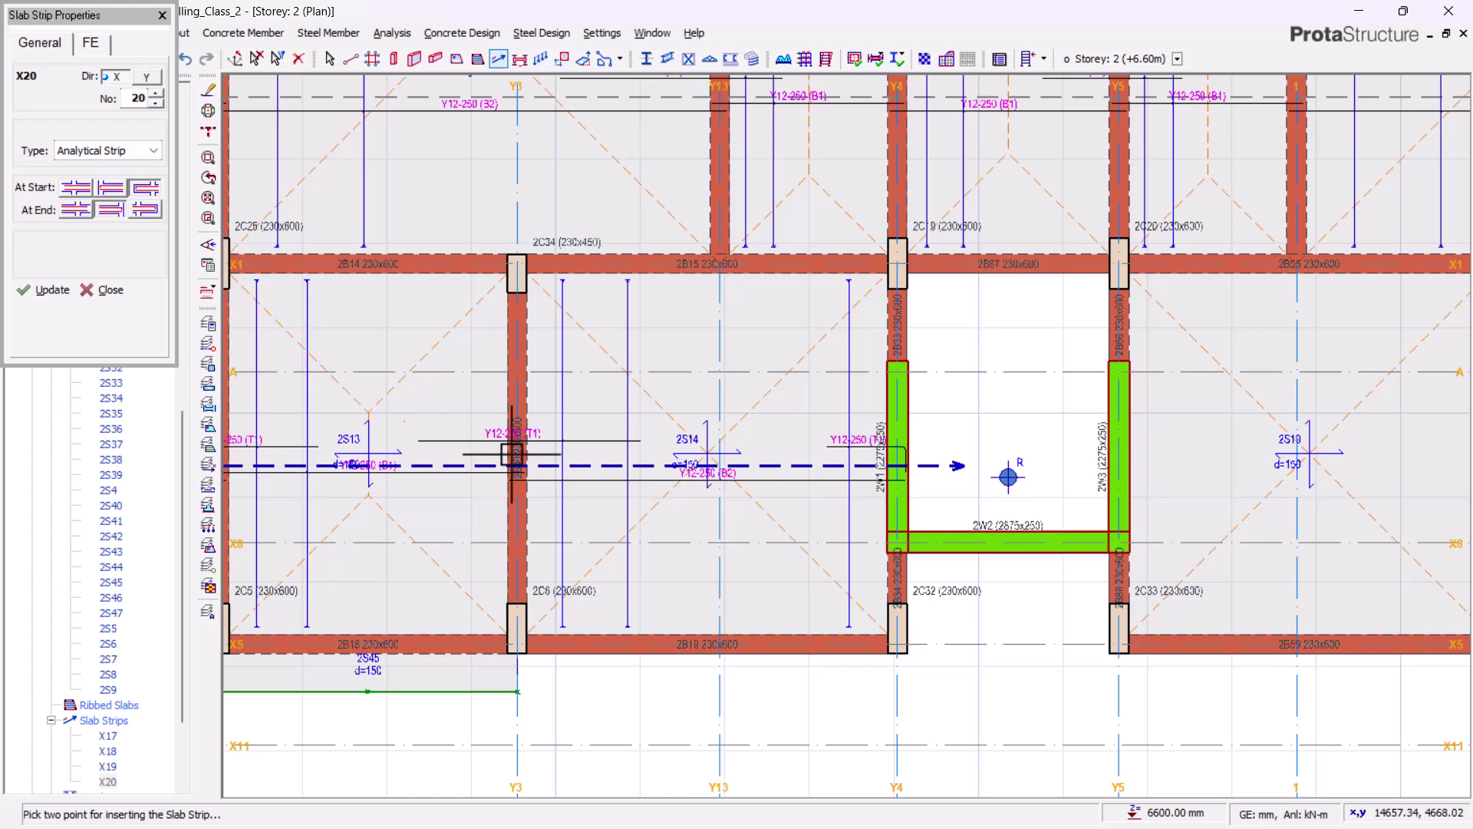
# Insert a cantilever-start slab strip about 18 m long between axes A and X8, from outside Y14 back into the core opening past Y5
pyautogui.scroll(-3, 453, 421)
pyautogui.scroll(-3, 1124, 430)
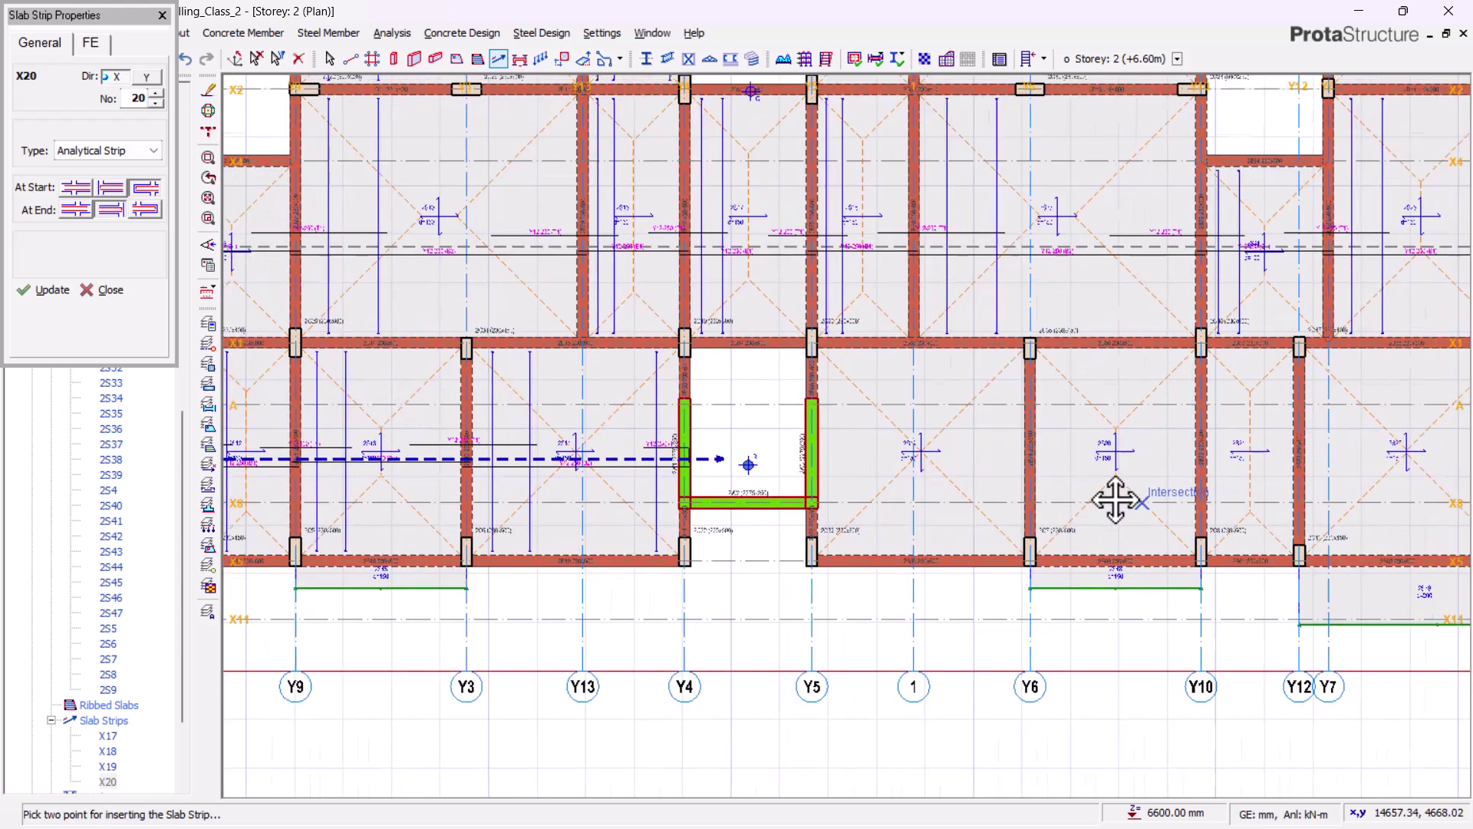
pyautogui.scroll(-2, 998, 483)
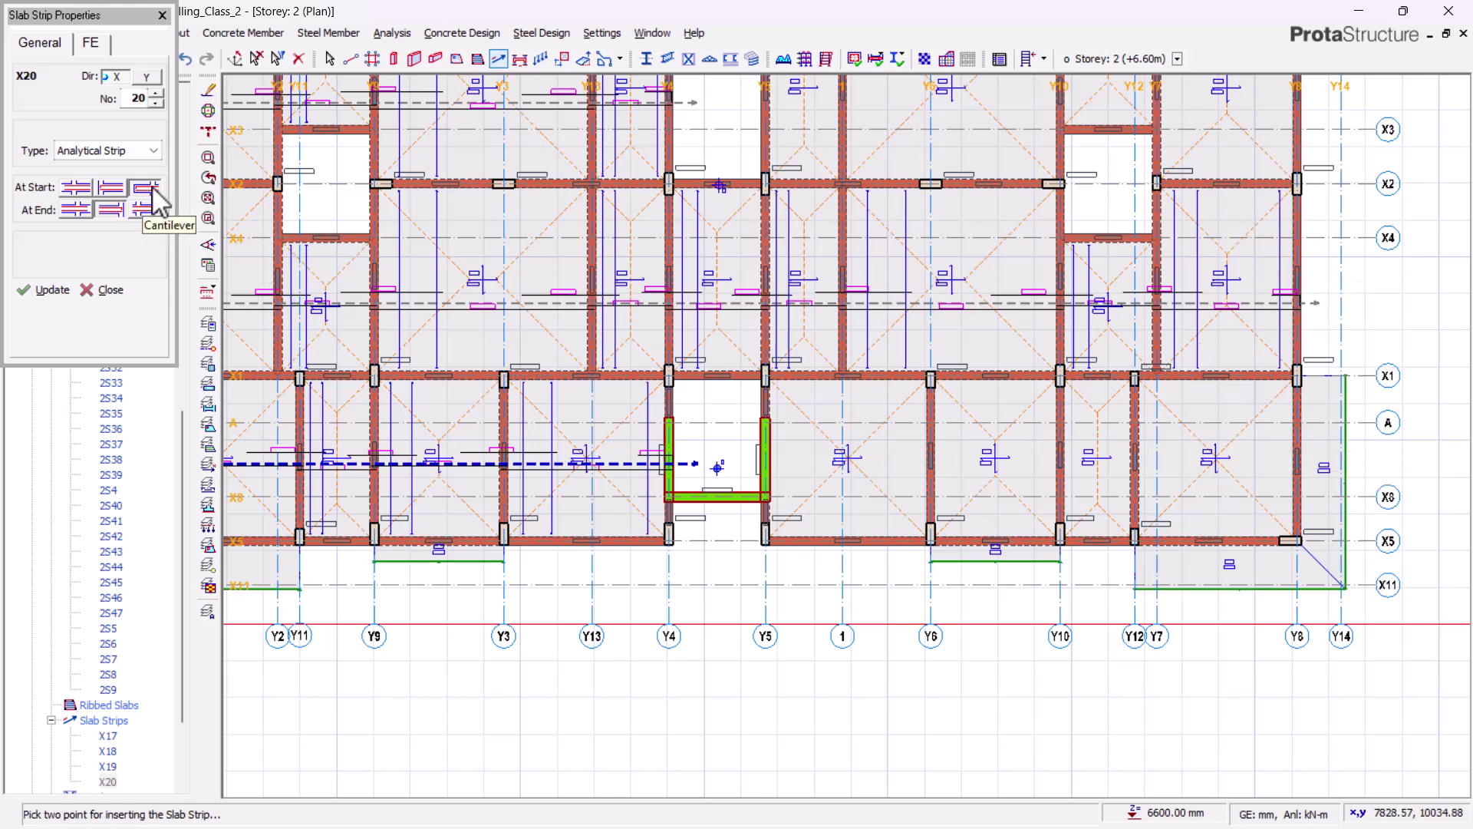
pyautogui.scroll(3, 1462, 465)
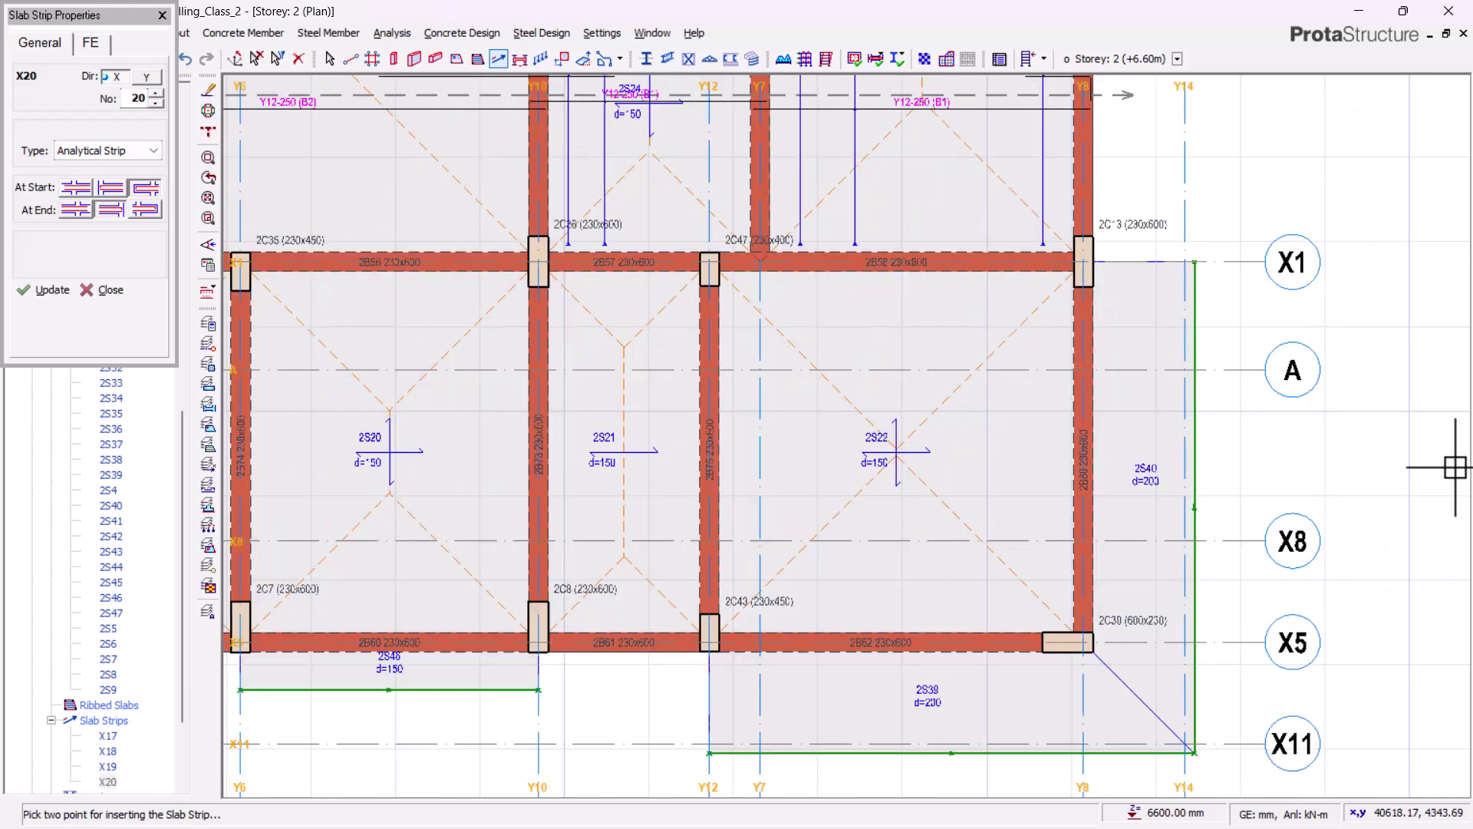
pyautogui.click(1309, 443)
pyautogui.scroll(-4, 1309, 443)
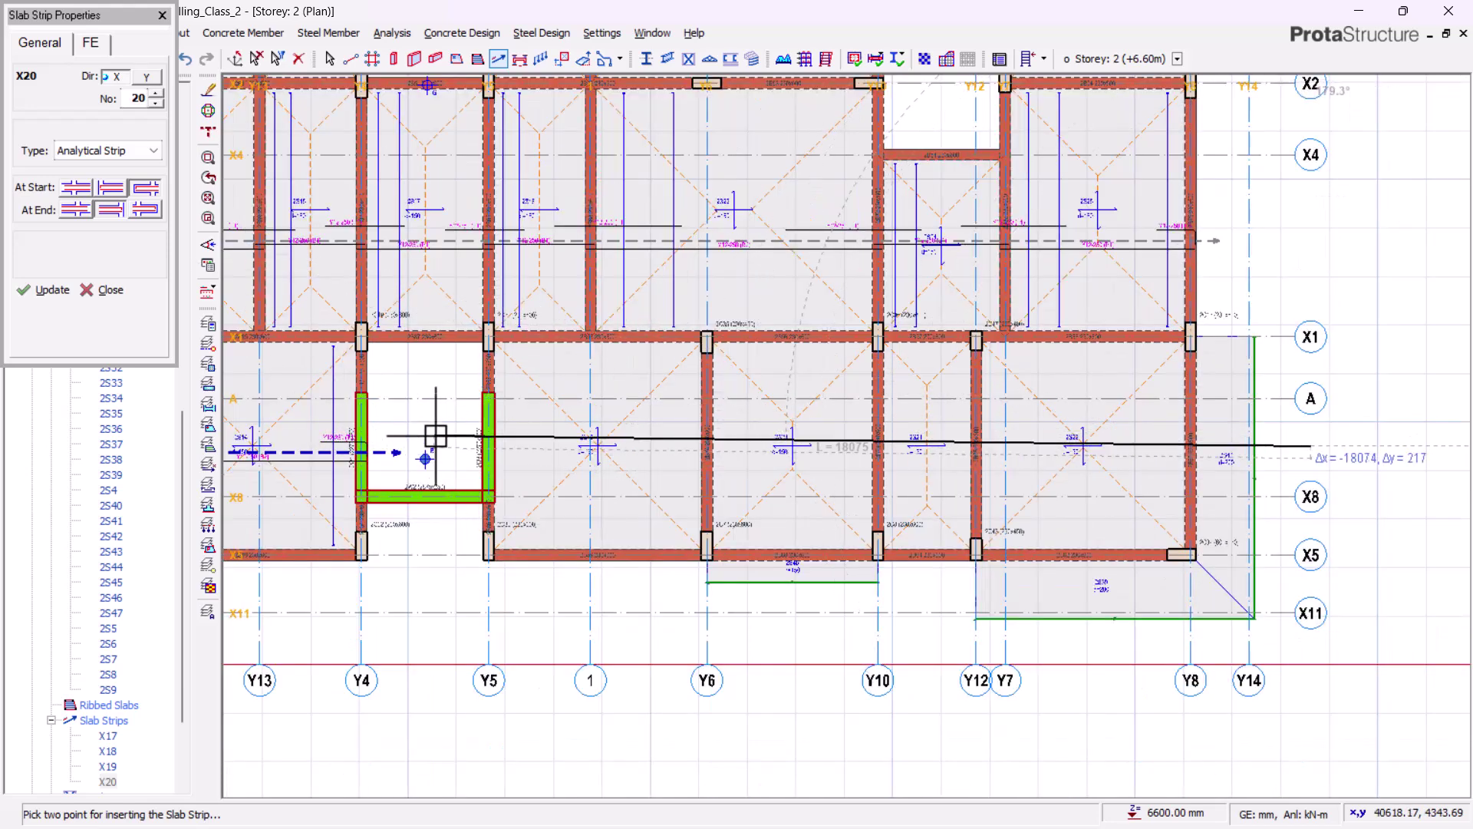
pyautogui.scroll(3, 431, 430)
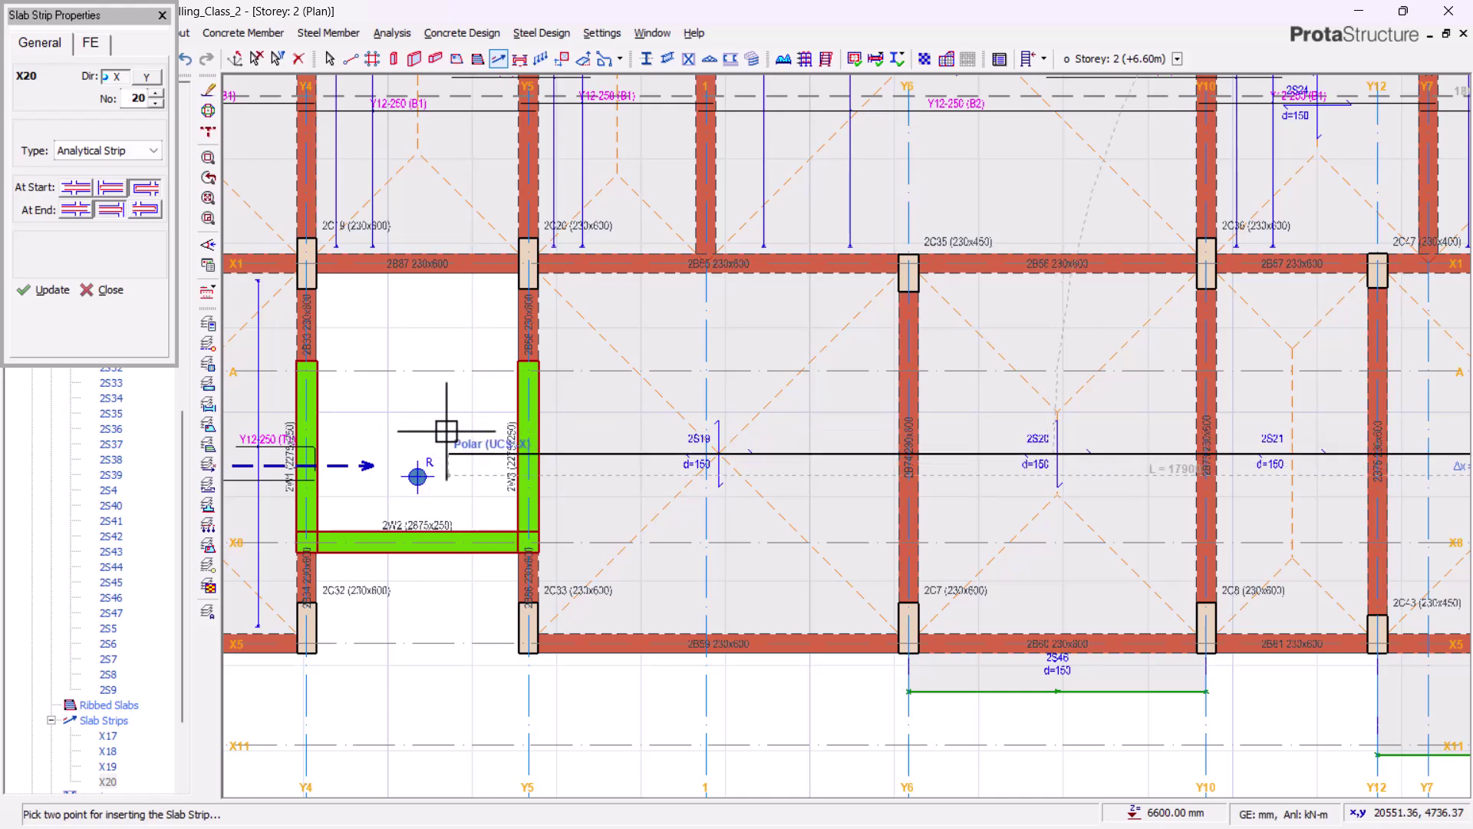
pyautogui.click(446, 434)
pyautogui.scroll(-4, 508, 606)
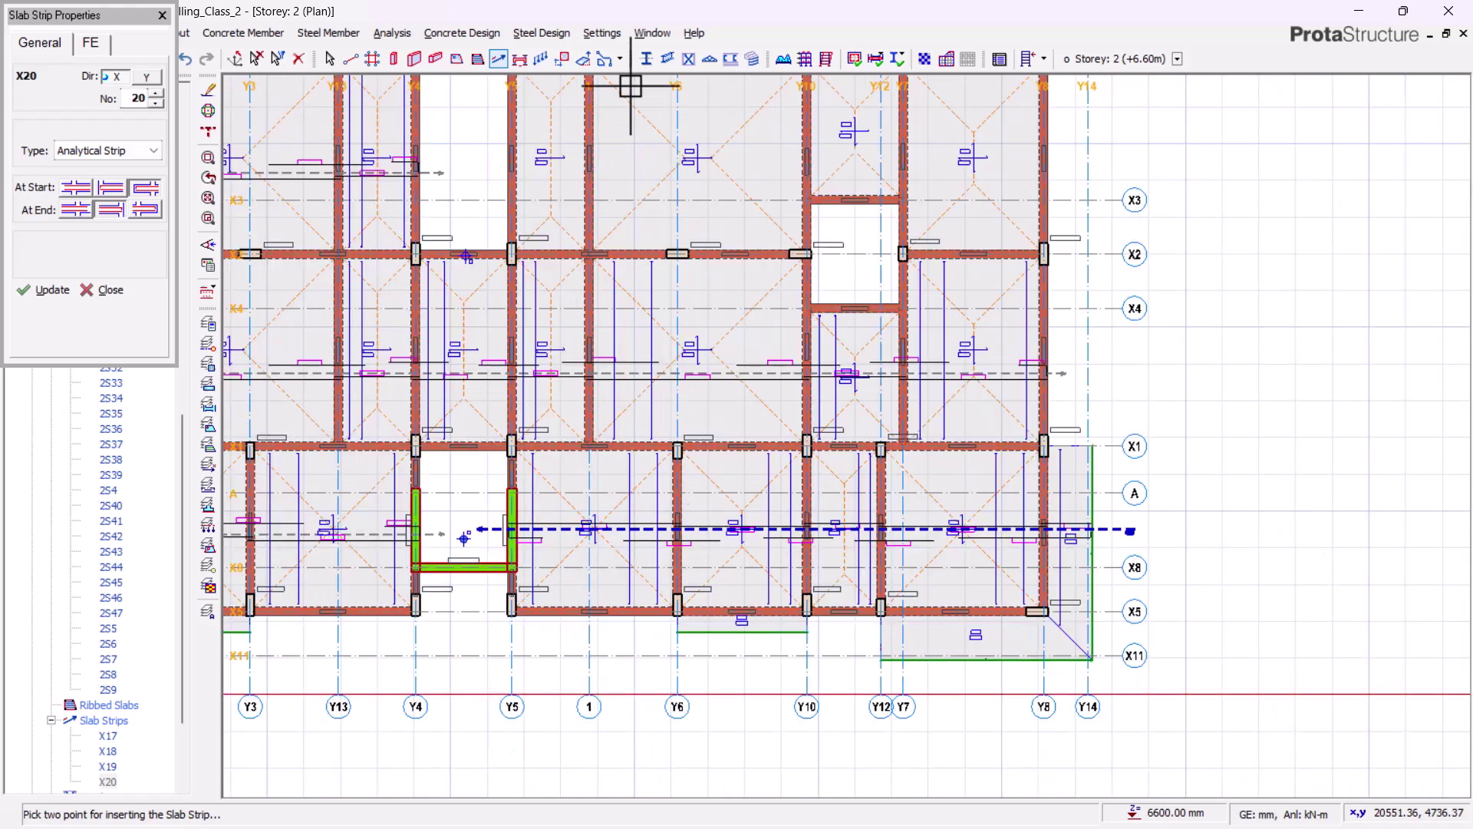
# Insert a cantilever-start slab strip about 18 m long between axes X9 and X6, from outside Y14 back to just past Y5
pyautogui.scroll(4, 1141, 407)
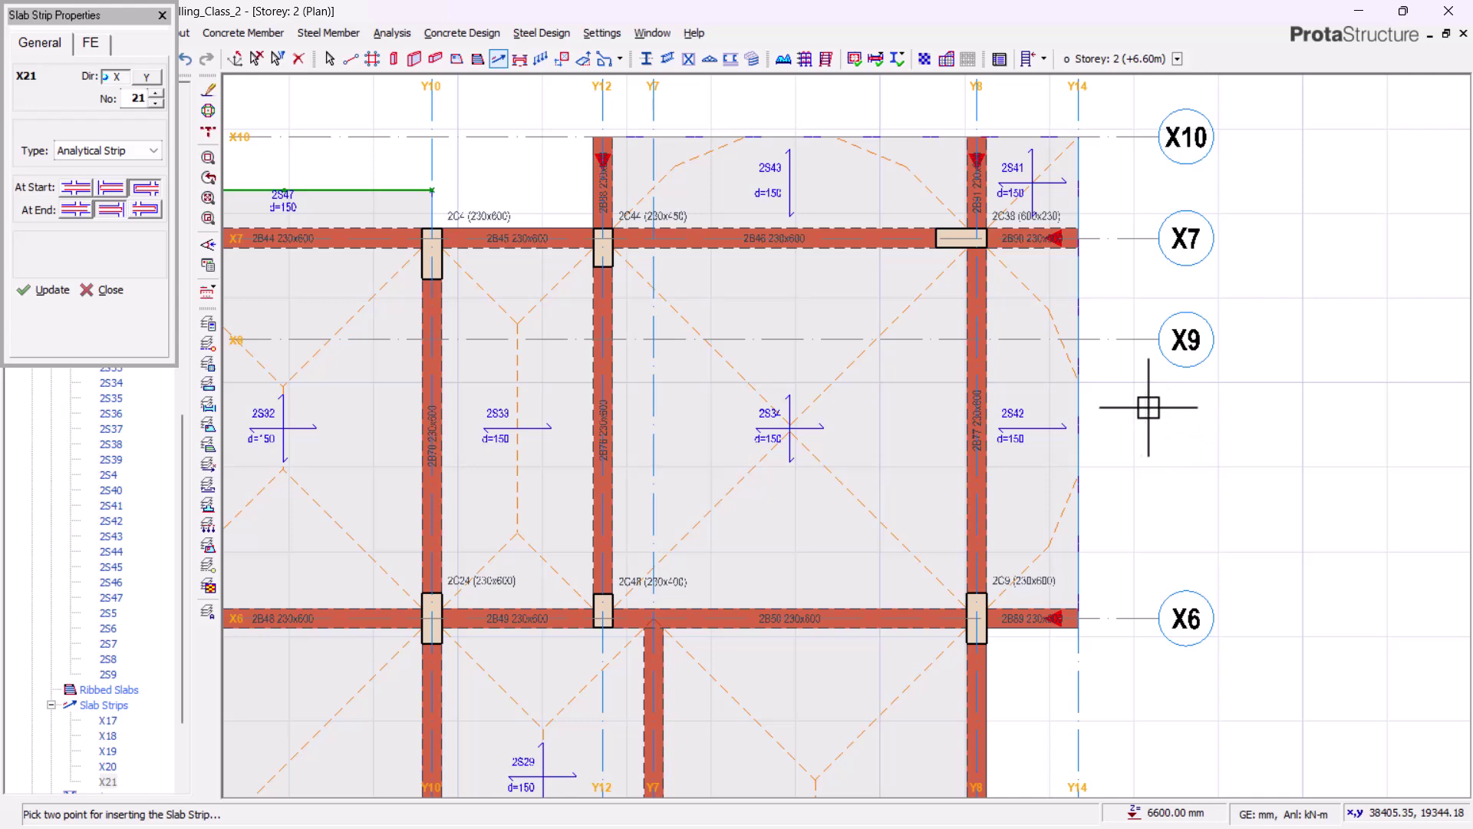
pyautogui.click(1189, 403)
pyautogui.scroll(-3, 550, 437)
pyautogui.scroll(3, 388, 487)
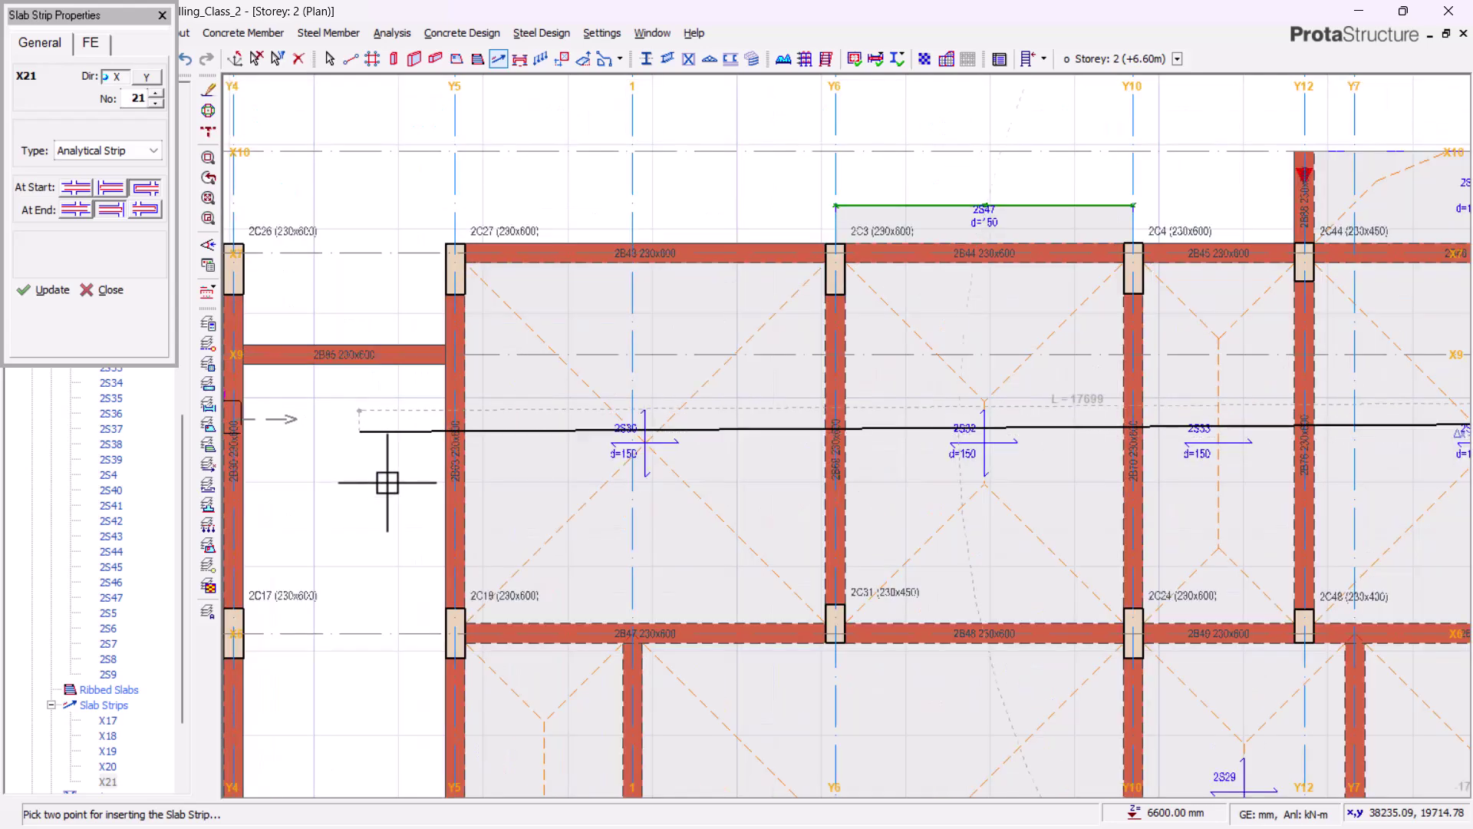
pyautogui.click(368, 446)
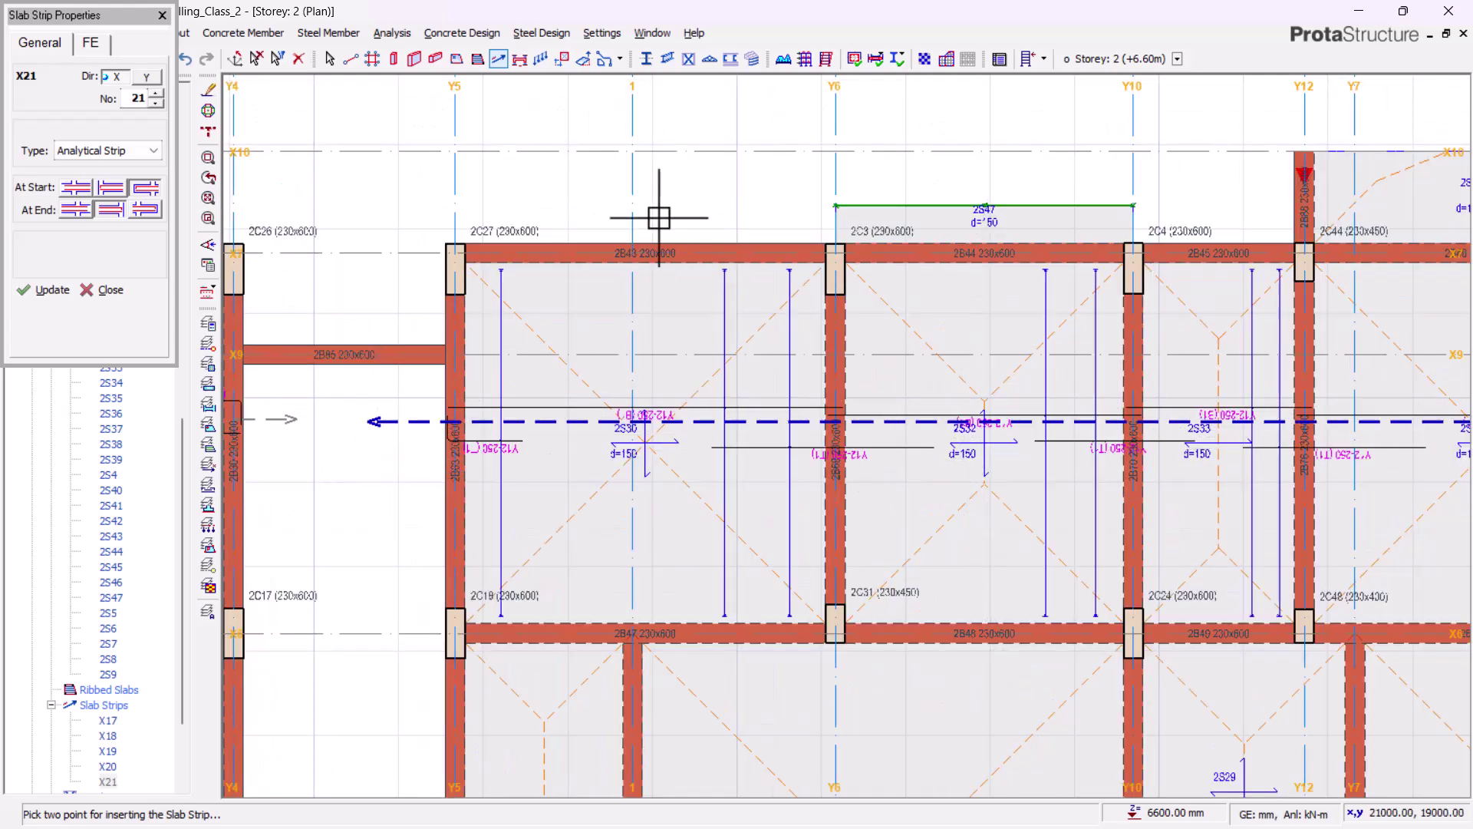
# Insert a horizontal slab strip with non-cantilever ends between axes X6 and X3, from the core opening before Y5 to just past Y8
pyautogui.scroll(-4, 287, 187)
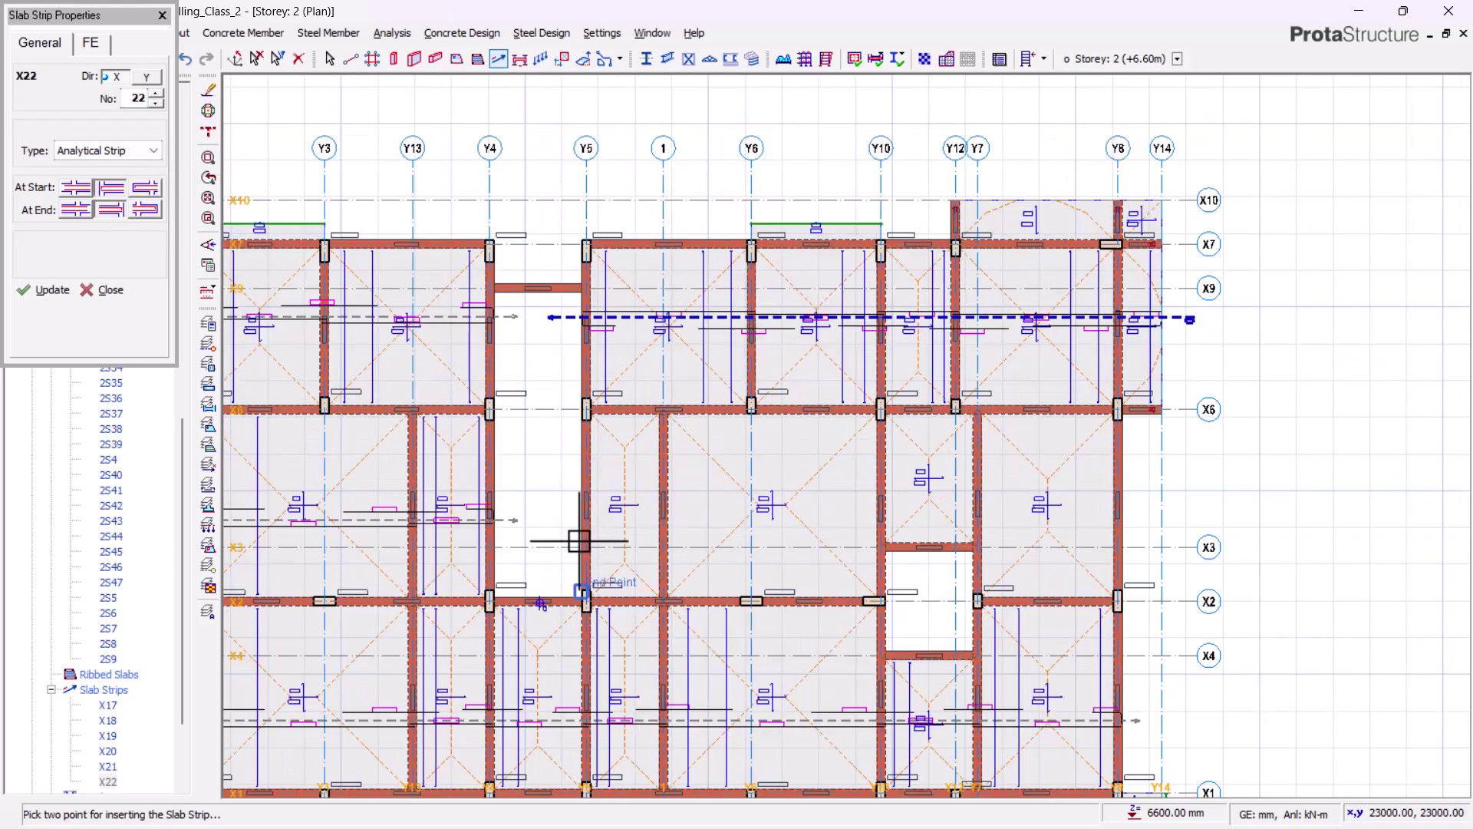
pyautogui.scroll(4, 527, 450)
pyautogui.scroll(-3, 1105, 434)
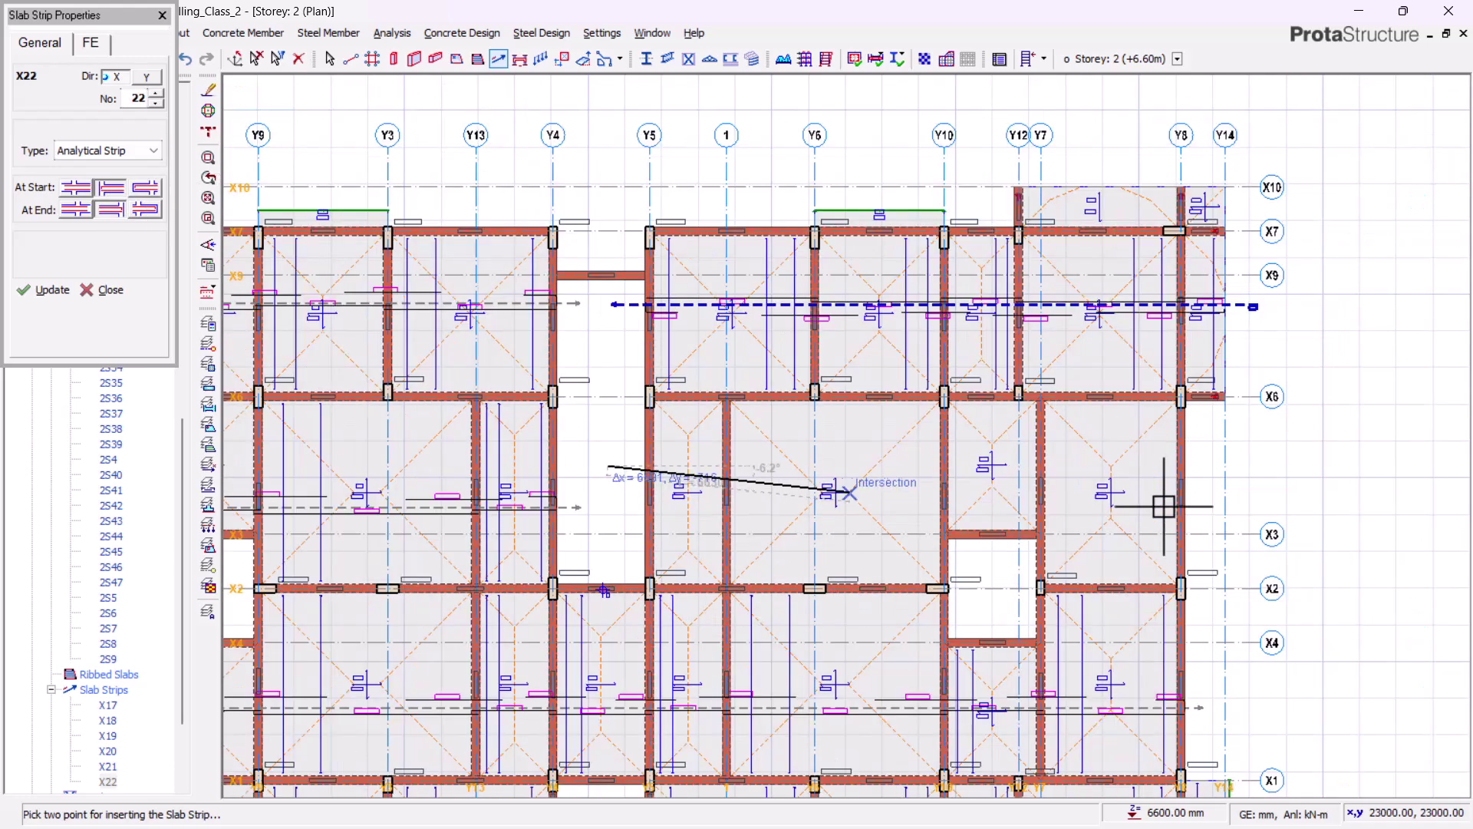
pyautogui.scroll(3, 1262, 457)
pyautogui.click(1247, 439)
pyautogui.scroll(-1, 1105, 347)
pyautogui.moveTo(985, 395); pyautogui.dragTo(1079, 202, button='middle')
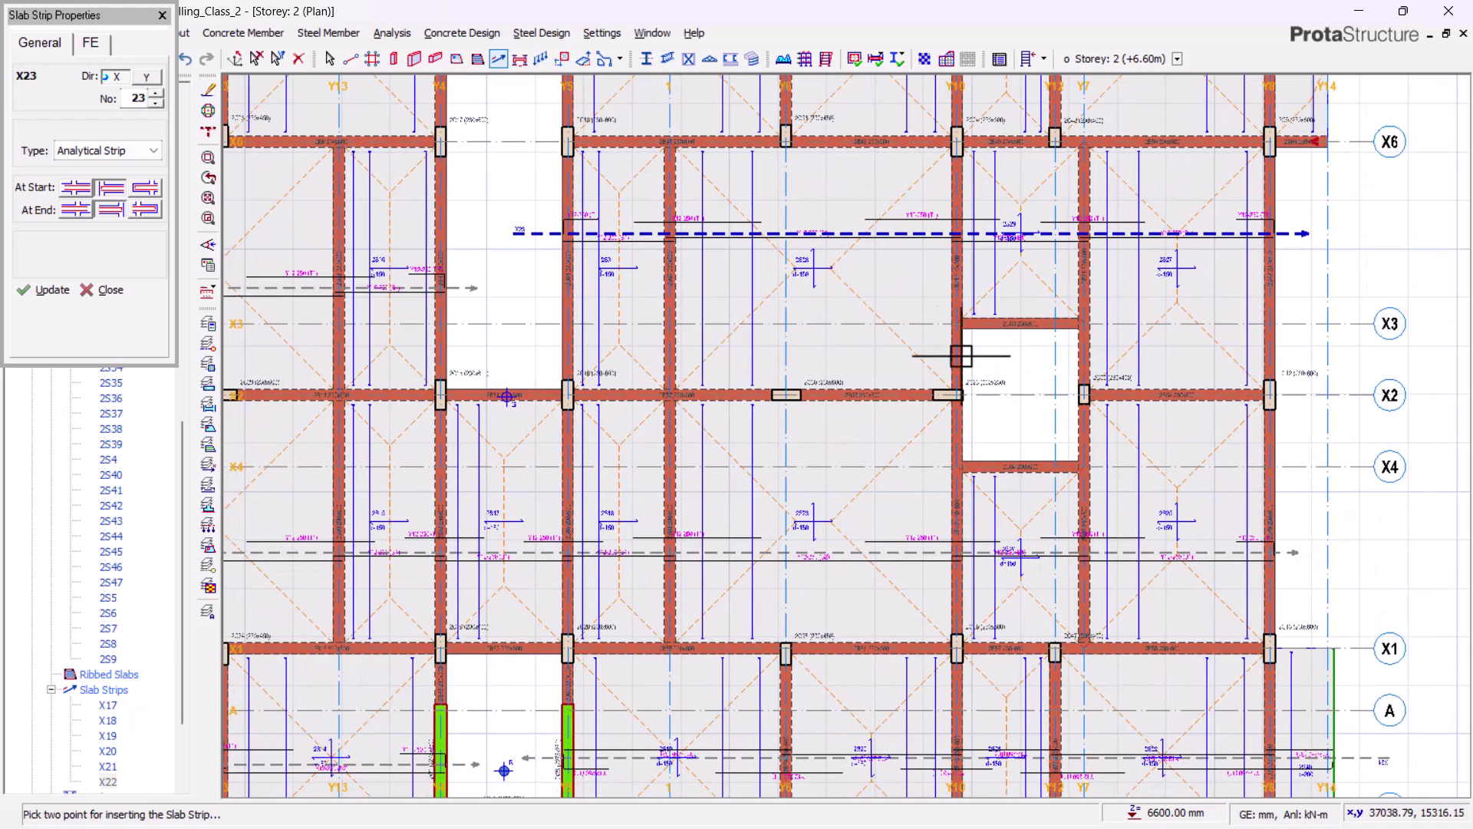
# Insert a Y-direction slab strip about 24 m long between axes Y1 and Y2, with cantilever ends, from outside X10 to past X11
pyautogui.scroll(-1, 915, 365)
pyautogui.moveTo(915, 534); pyautogui.dragTo(992, 601, button='middle')
pyautogui.moveTo(836, 369); pyautogui.dragTo(1220, 393, button='middle')
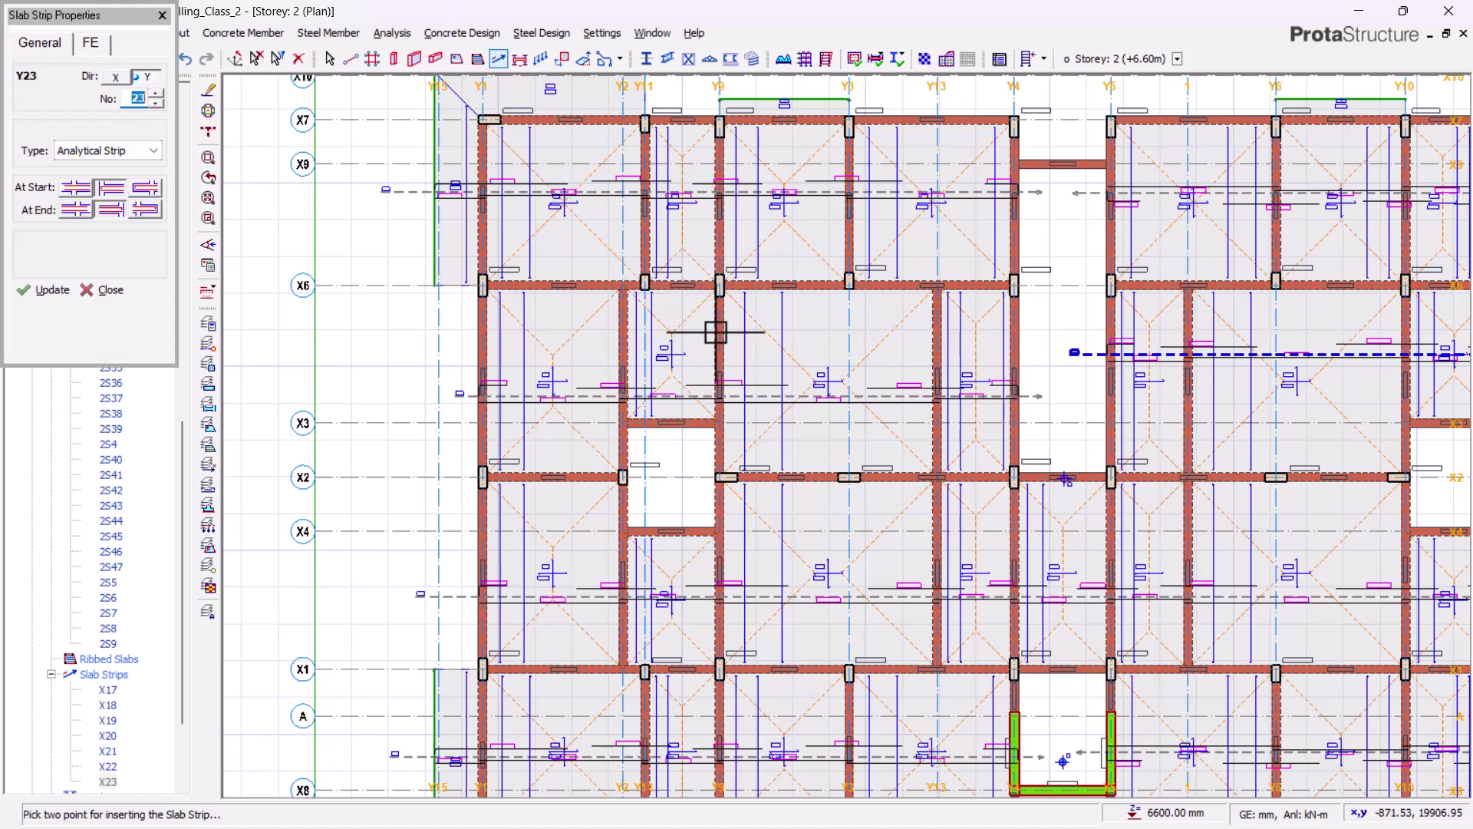
pyautogui.scroll(-2, 710, 358)
pyautogui.scroll(1, 592, 181)
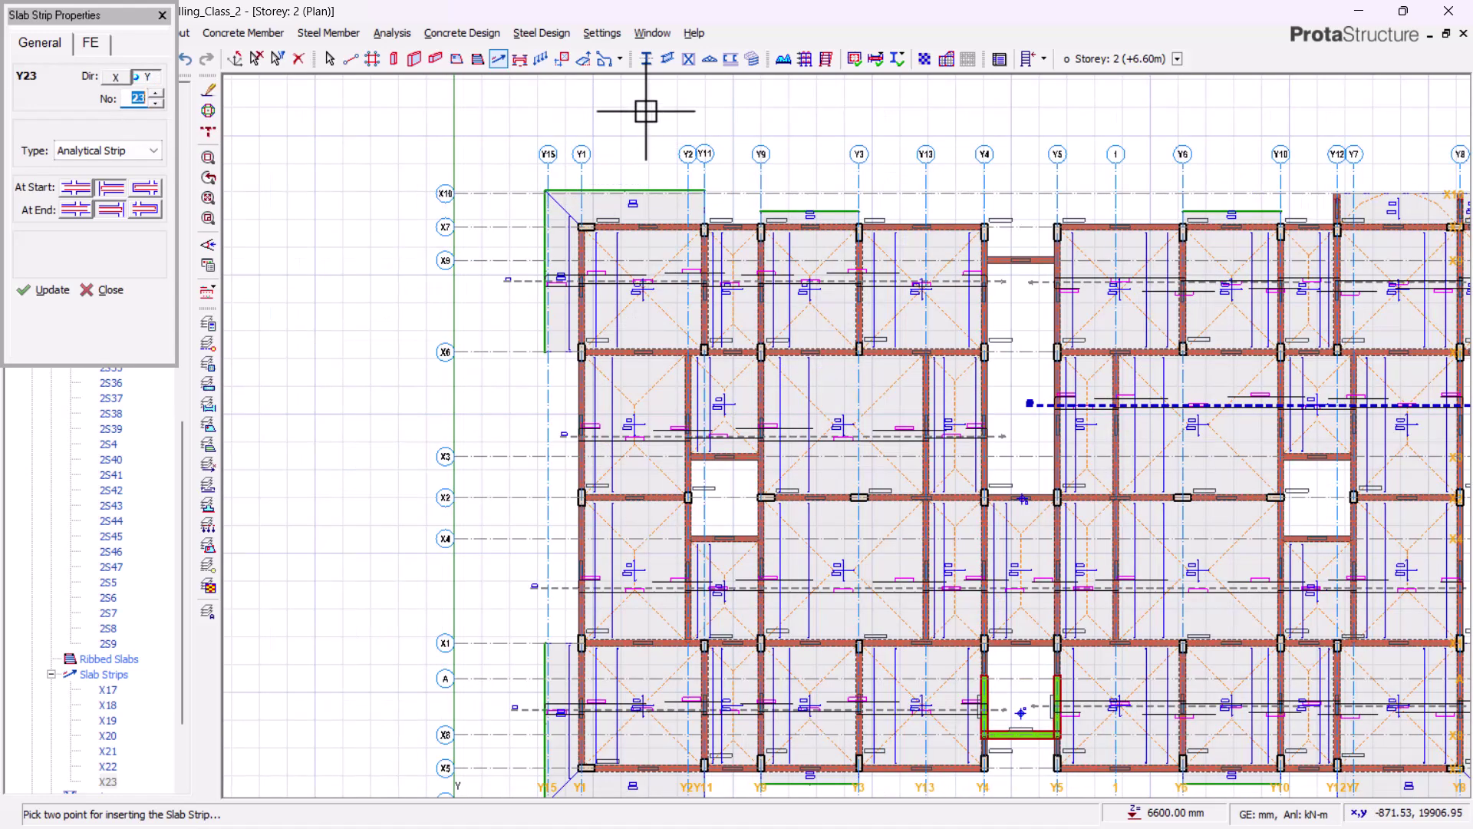
pyautogui.click(140, 193)
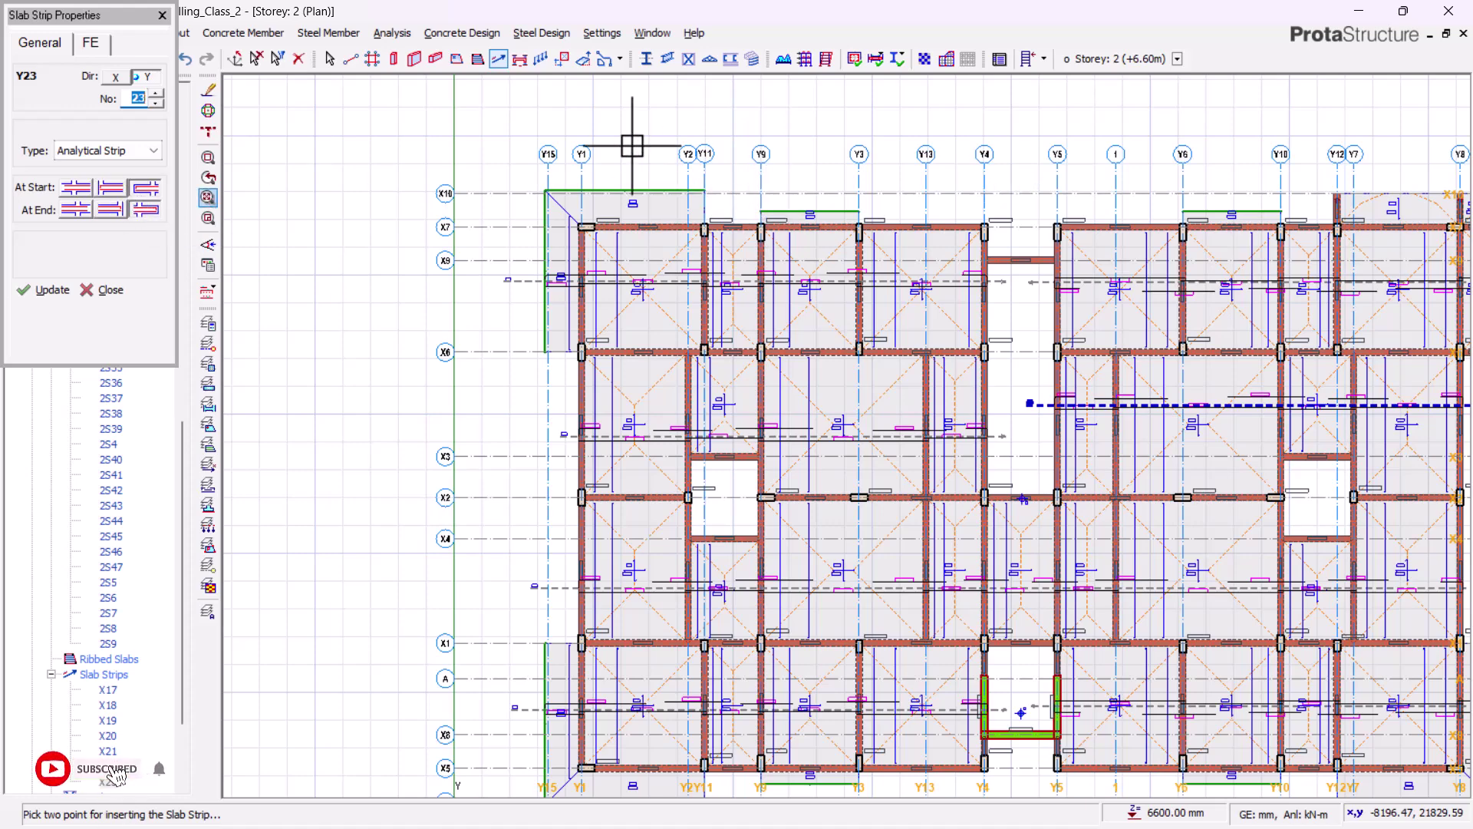
pyautogui.scroll(2, 632, 144)
pyautogui.click(654, 158)
pyautogui.scroll(-1, 664, 138)
pyautogui.scroll(-2, 675, 378)
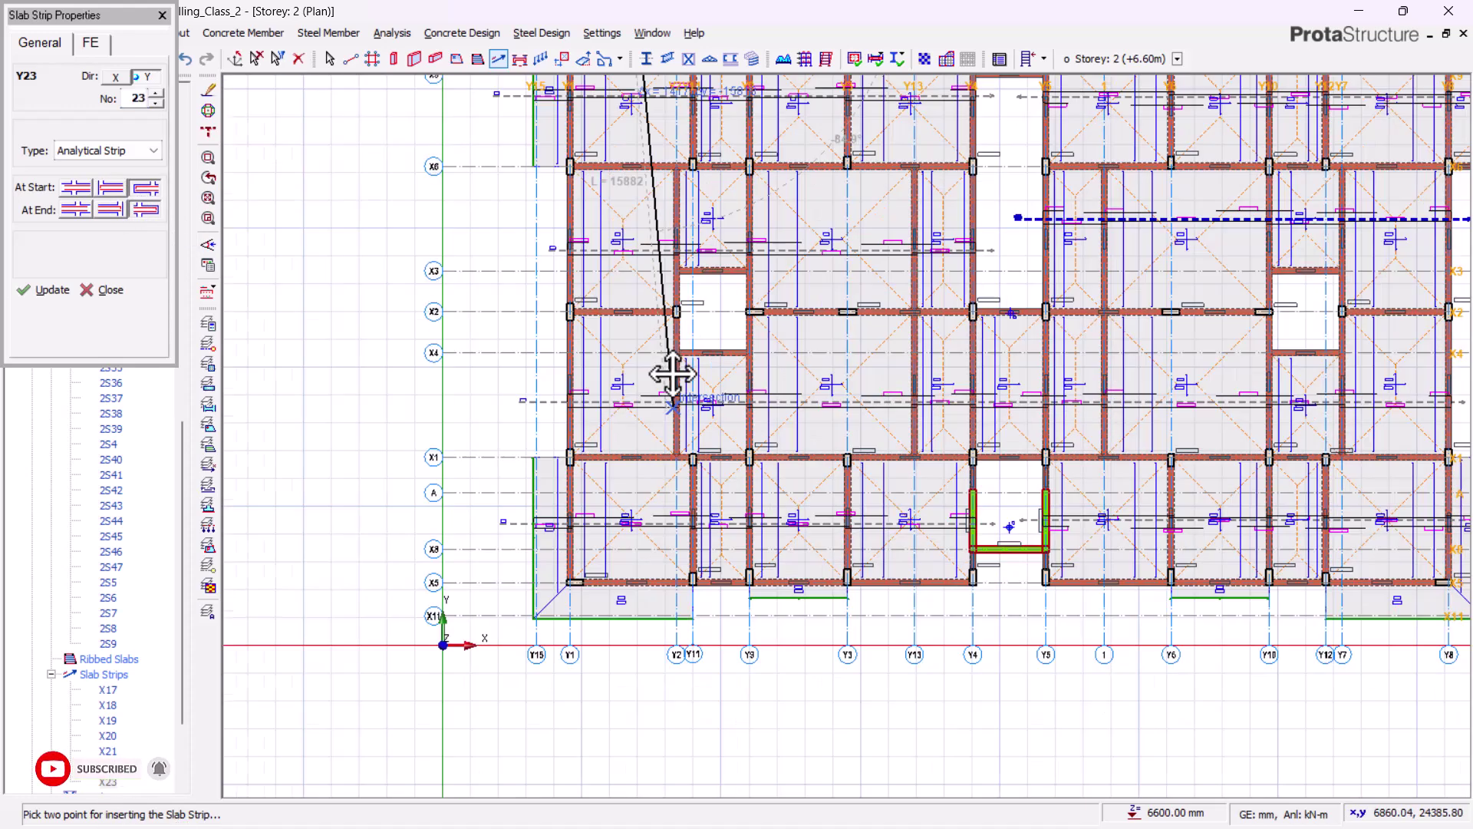
pyautogui.scroll(4, 618, 582)
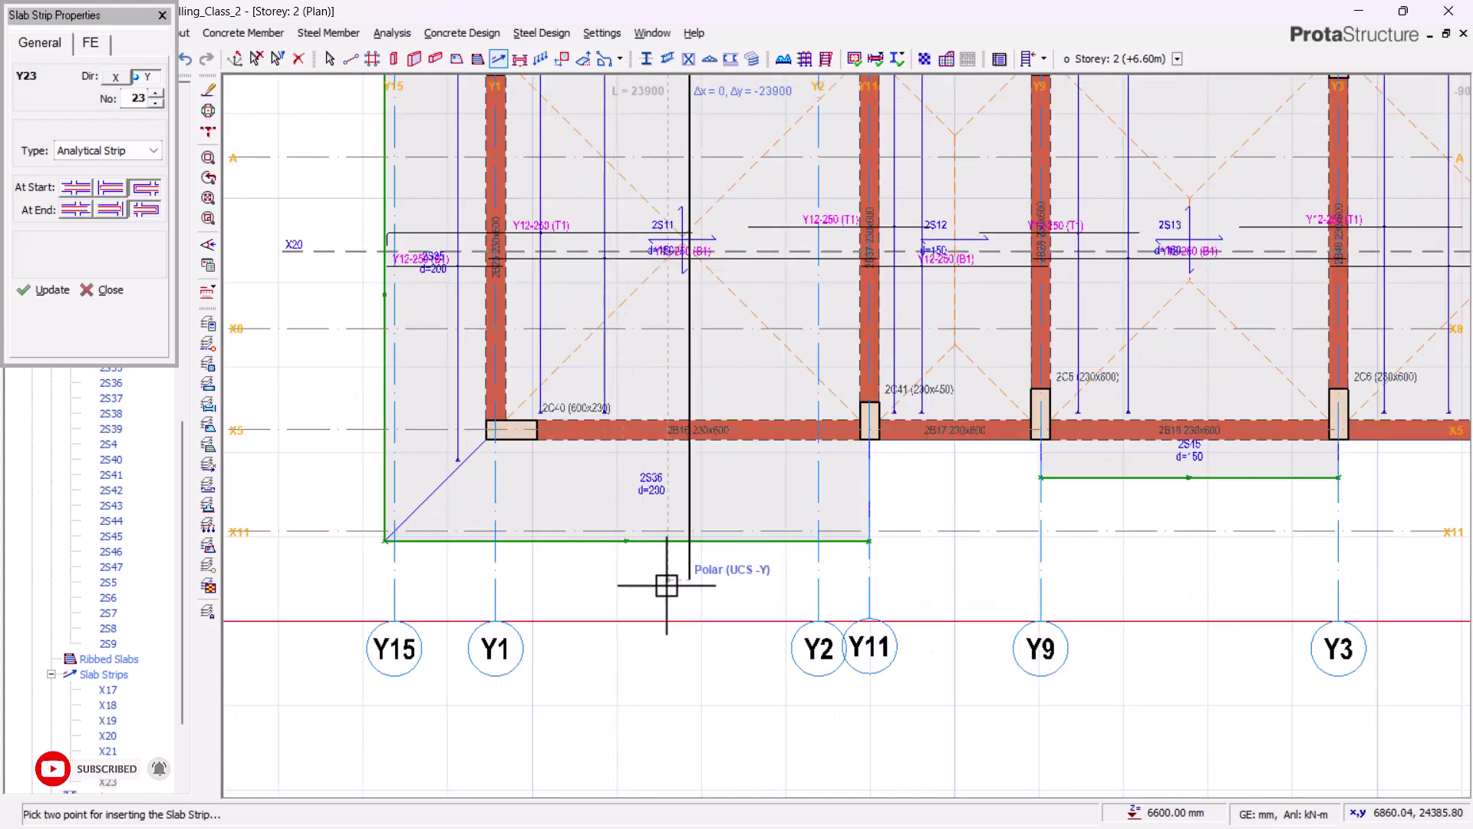
pyautogui.scroll(-3, 559, 615)
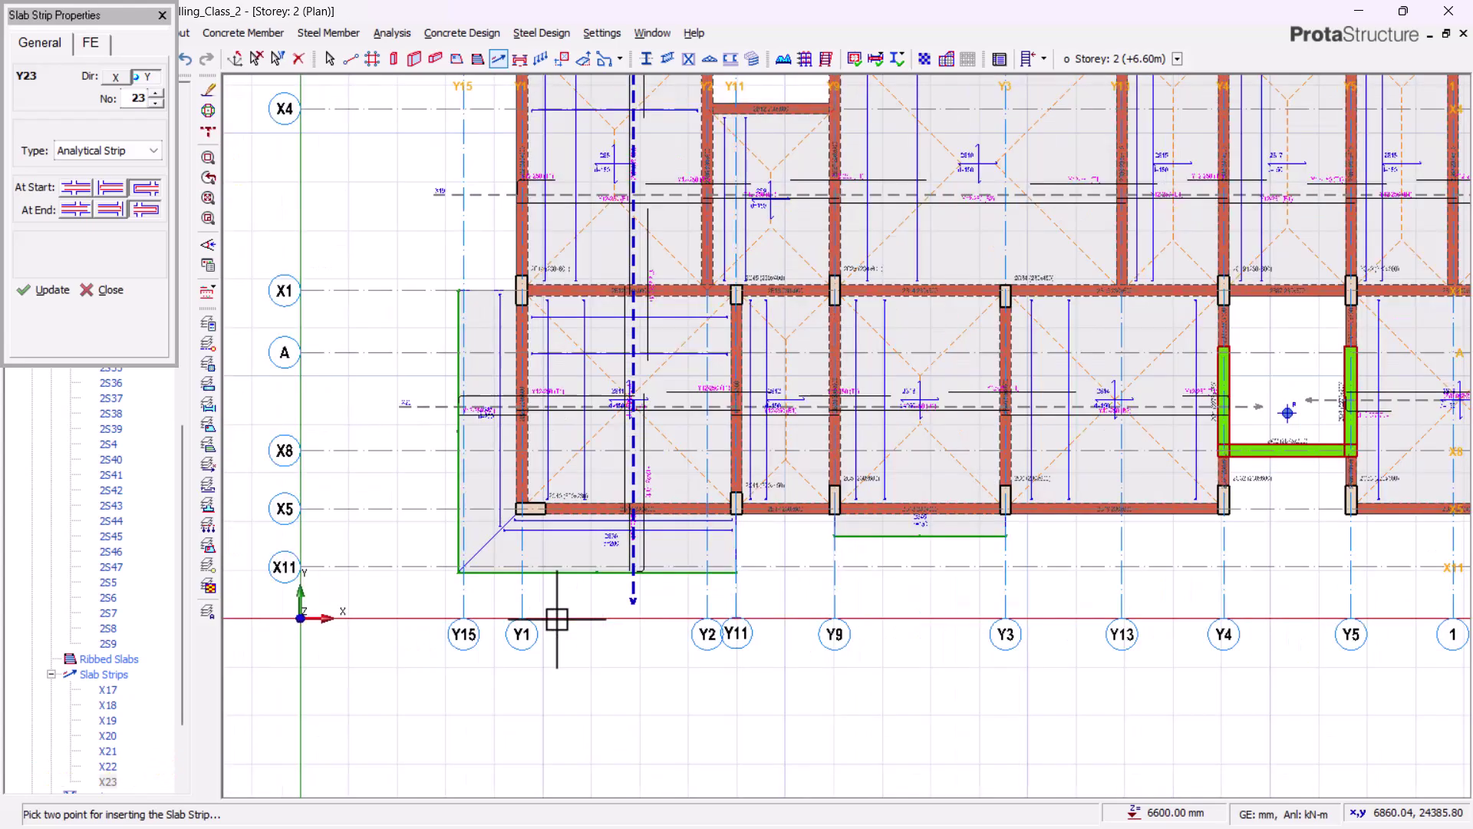
pyautogui.scroll(1, 577, 253)
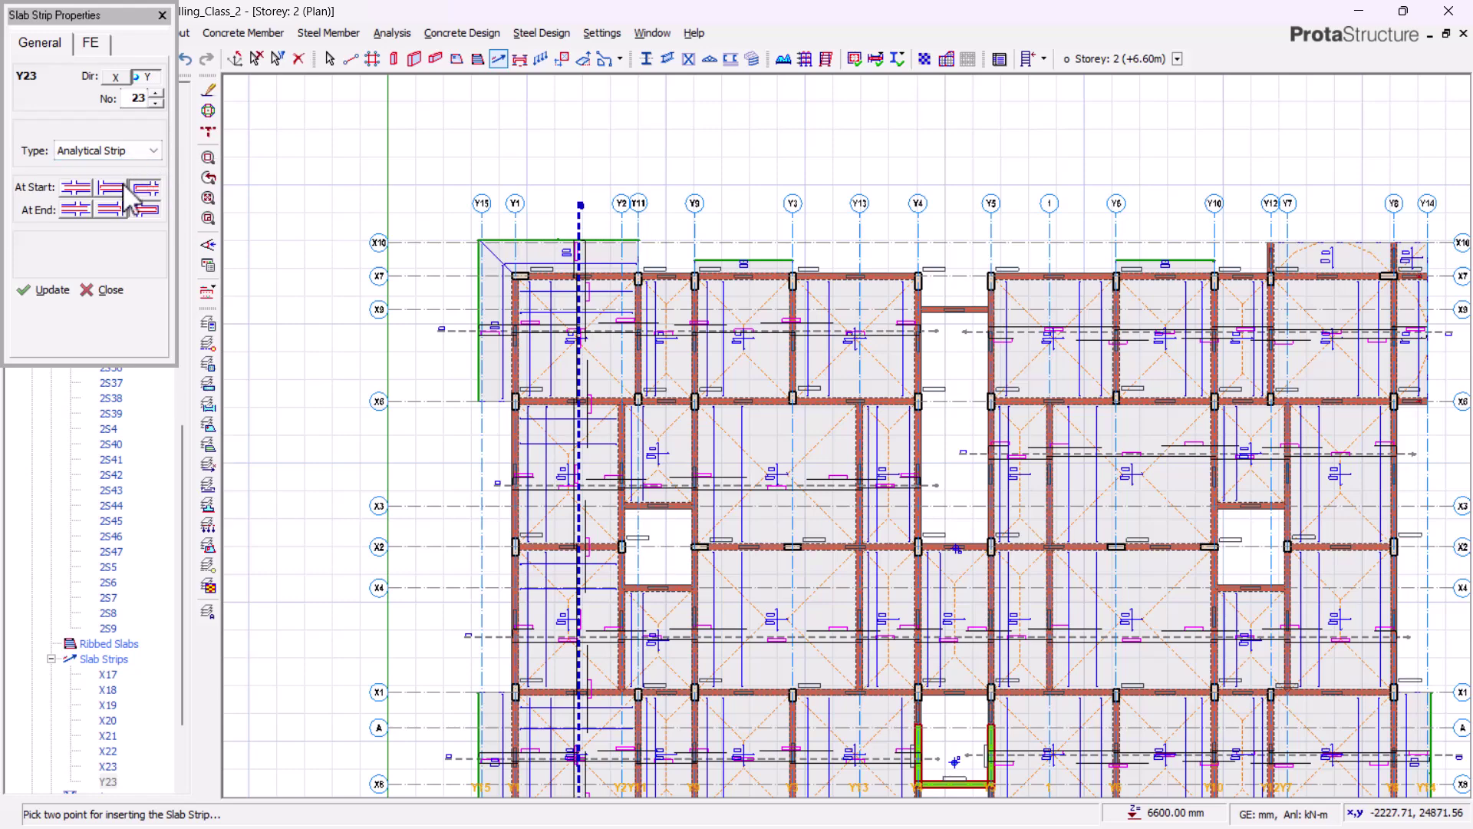
# Insert a Y-direction slab strip with non-cantilever ends between axes Y11 and Y9, from outside X7 into the opening just past X3
pyautogui.scroll(5, 671, 250)
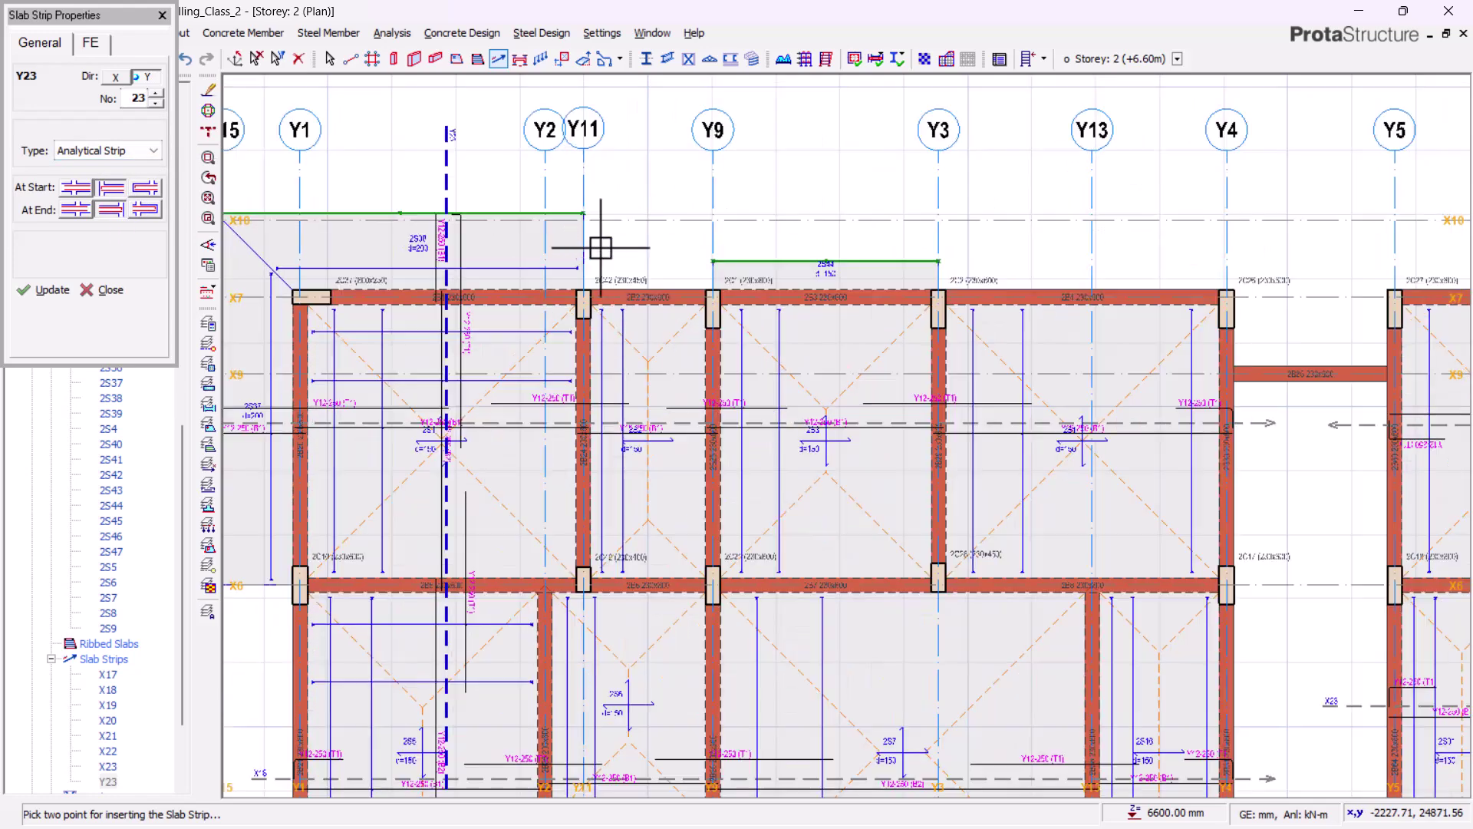
pyautogui.scroll(-3, 683, 138)
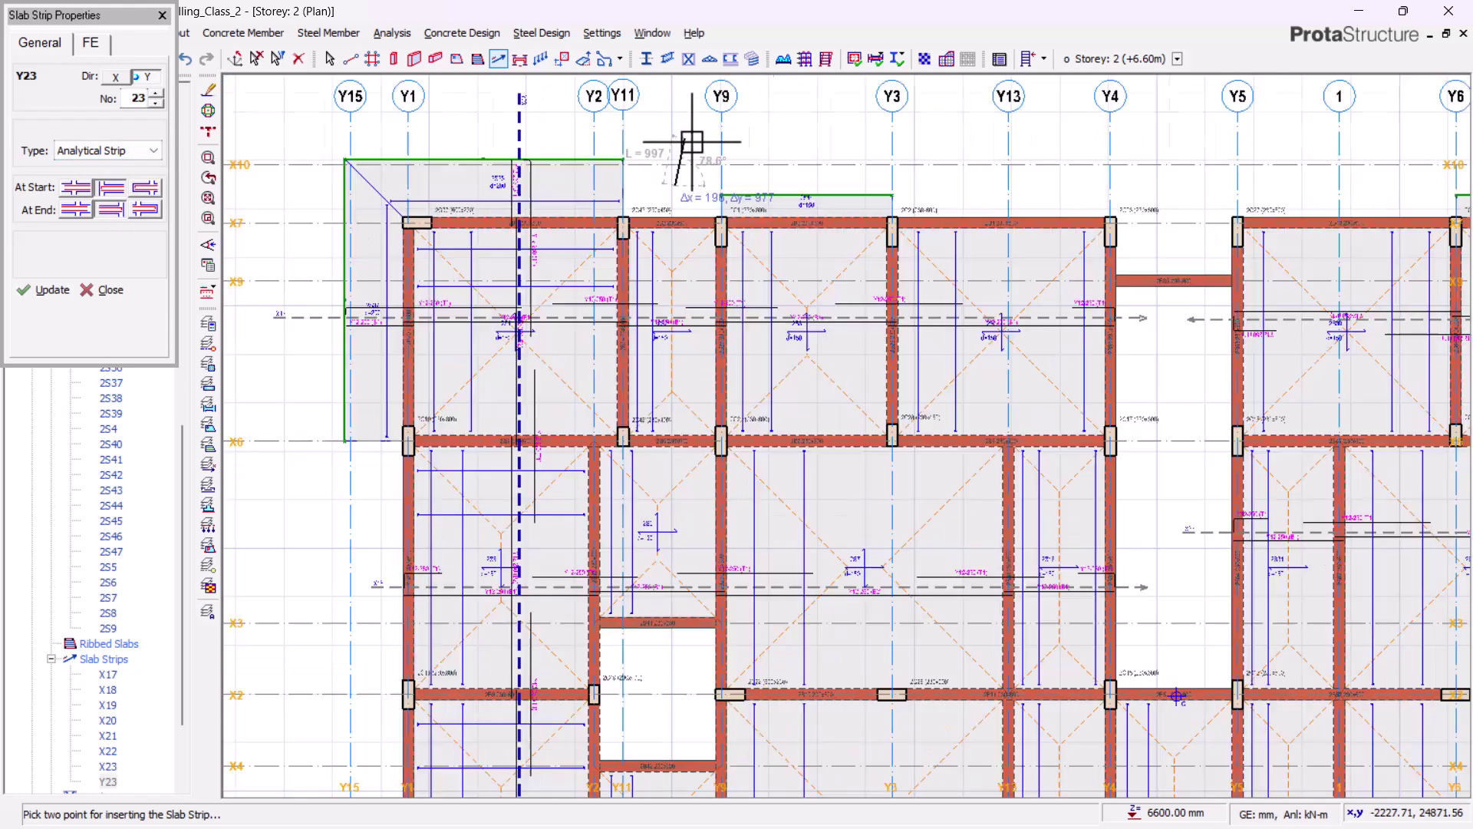
pyautogui.scroll(3, 647, 552)
pyautogui.scroll(2, 656, 506)
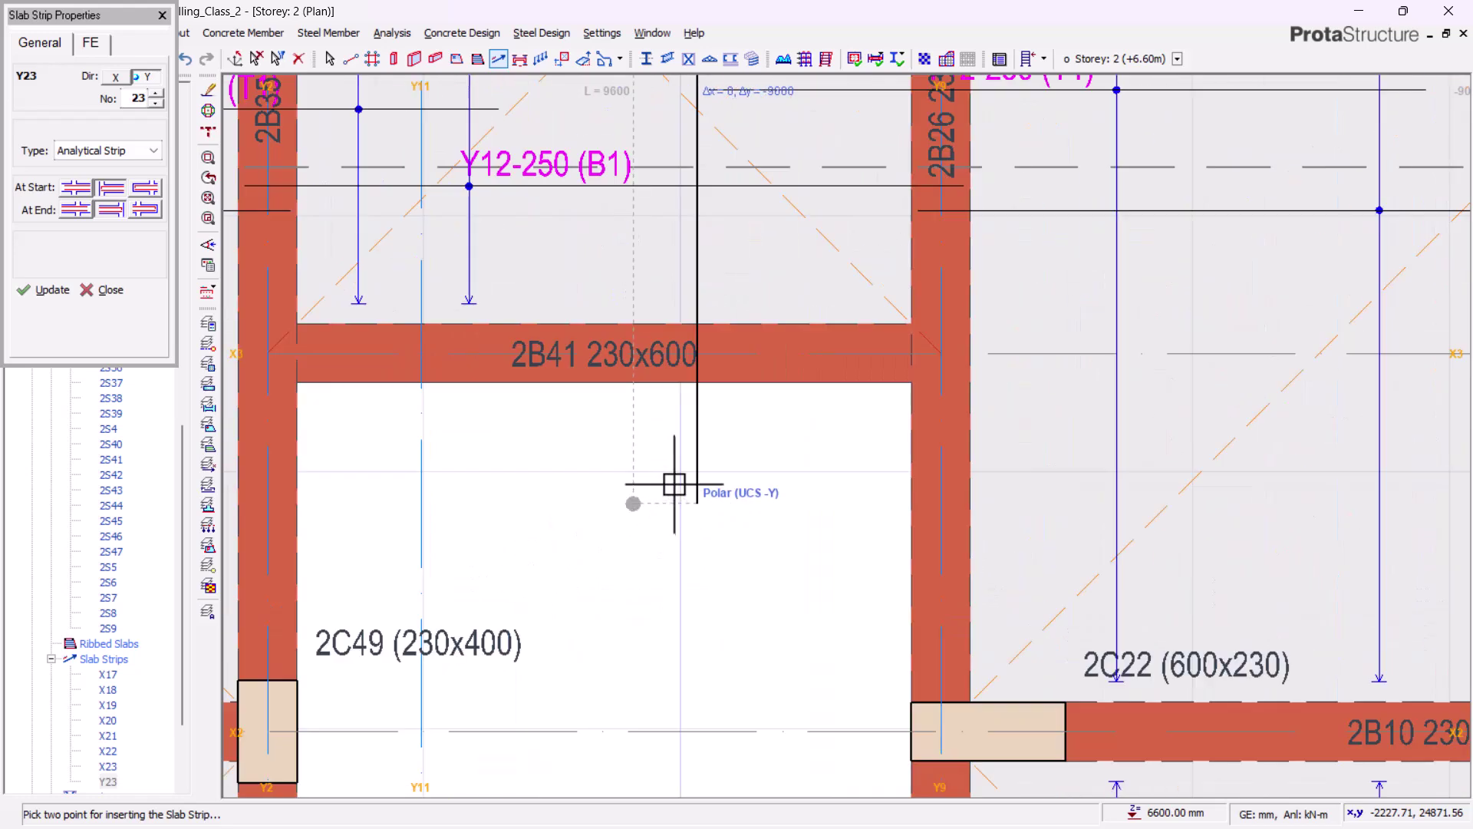
pyautogui.click(723, 497)
pyautogui.scroll(-1, 614, 261)
pyautogui.scroll(-1, 677, 543)
# Insert a Y-direction slab strip about 9.7 m long between axes Y11 and Y9, from the opening between X2 and X4 to past X5
pyautogui.moveTo(684, 580); pyautogui.dragTo(703, 116, button='middle')
pyautogui.click(626, 396)
pyautogui.scroll(-2, 681, 215)
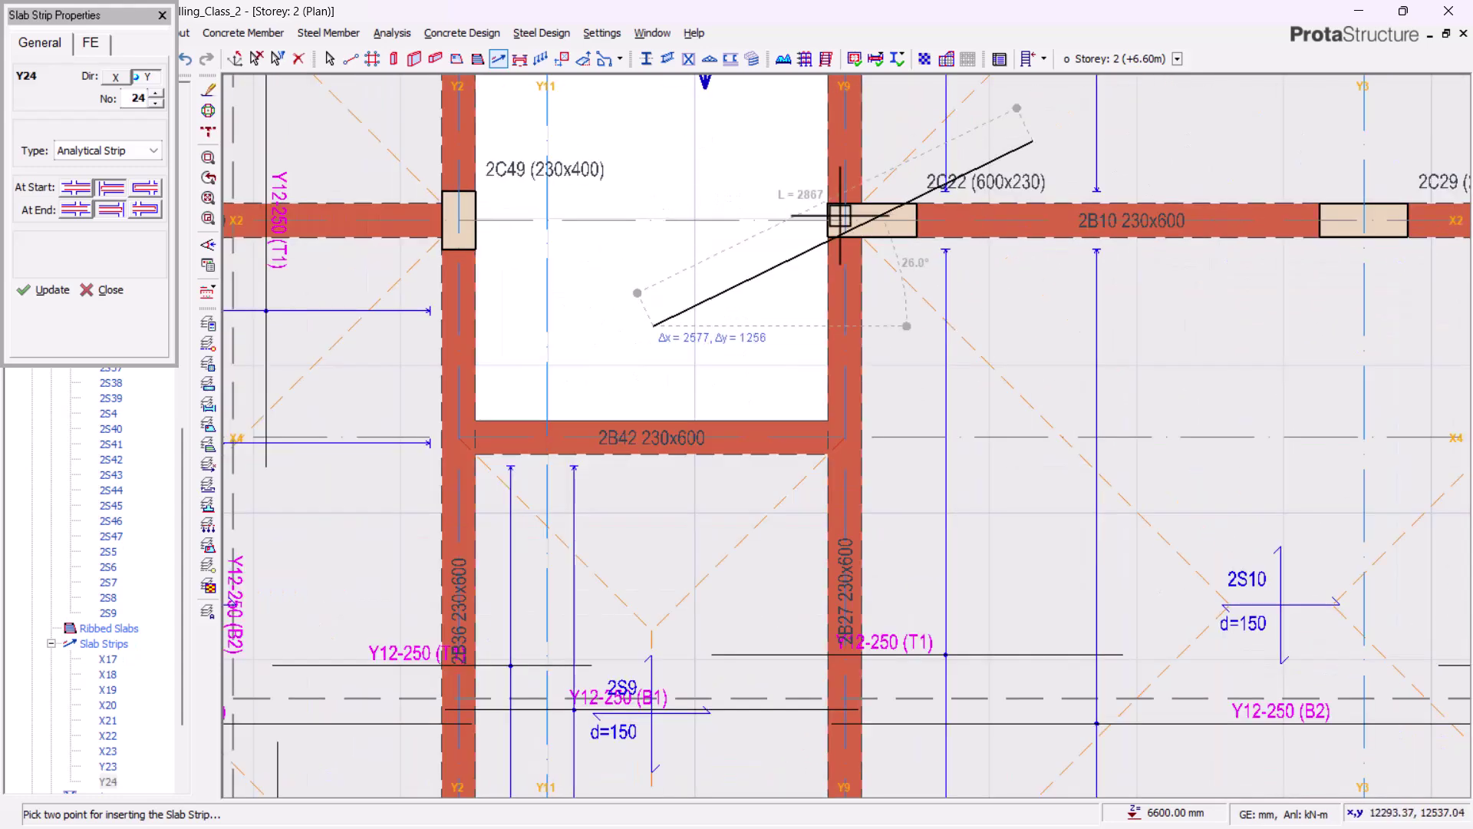
pyautogui.scroll(-3, 763, 157)
pyautogui.scroll(6, 736, 653)
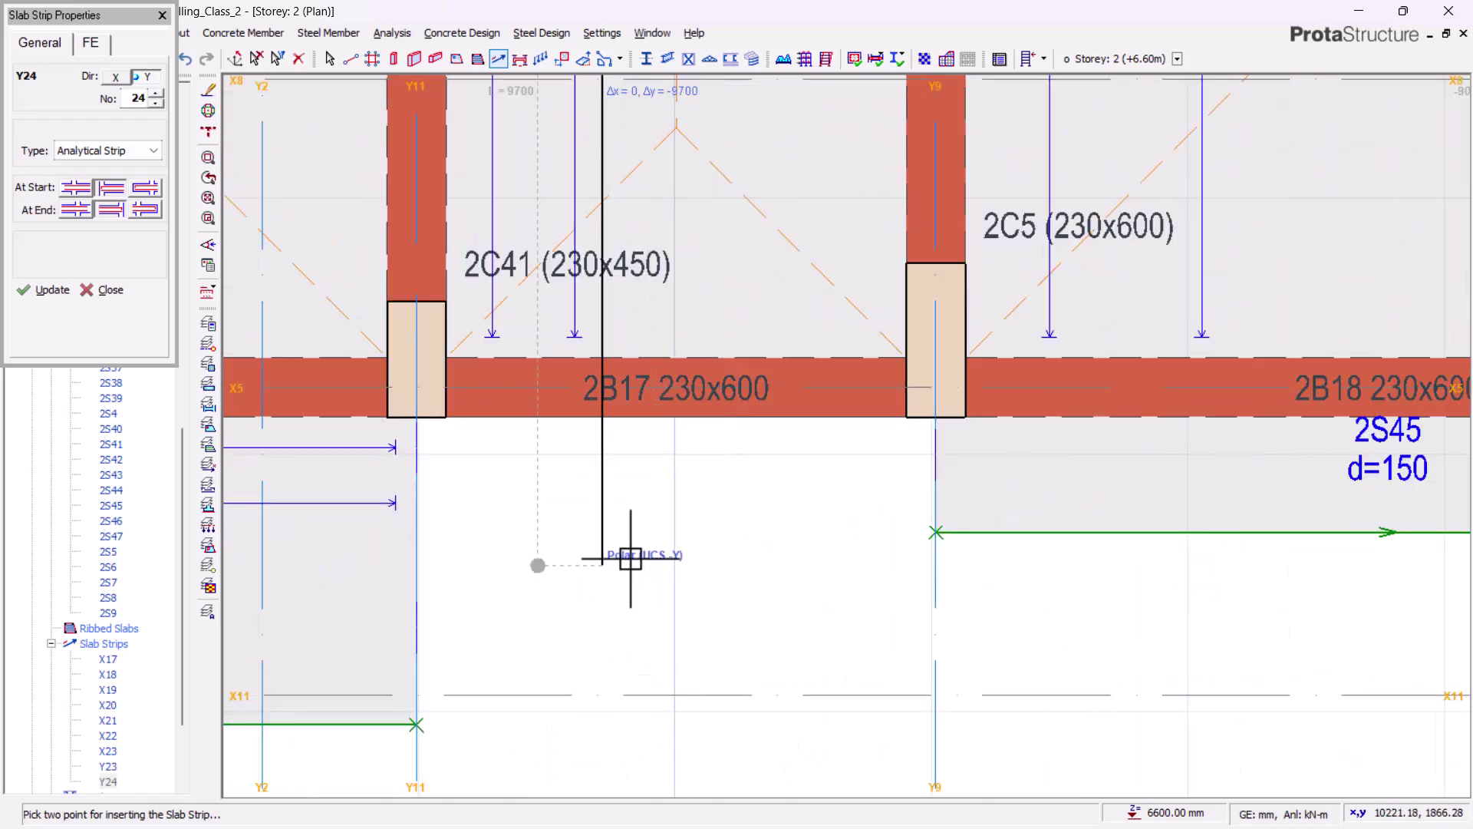
pyautogui.click(631, 559)
pyautogui.scroll(-4, 529, 606)
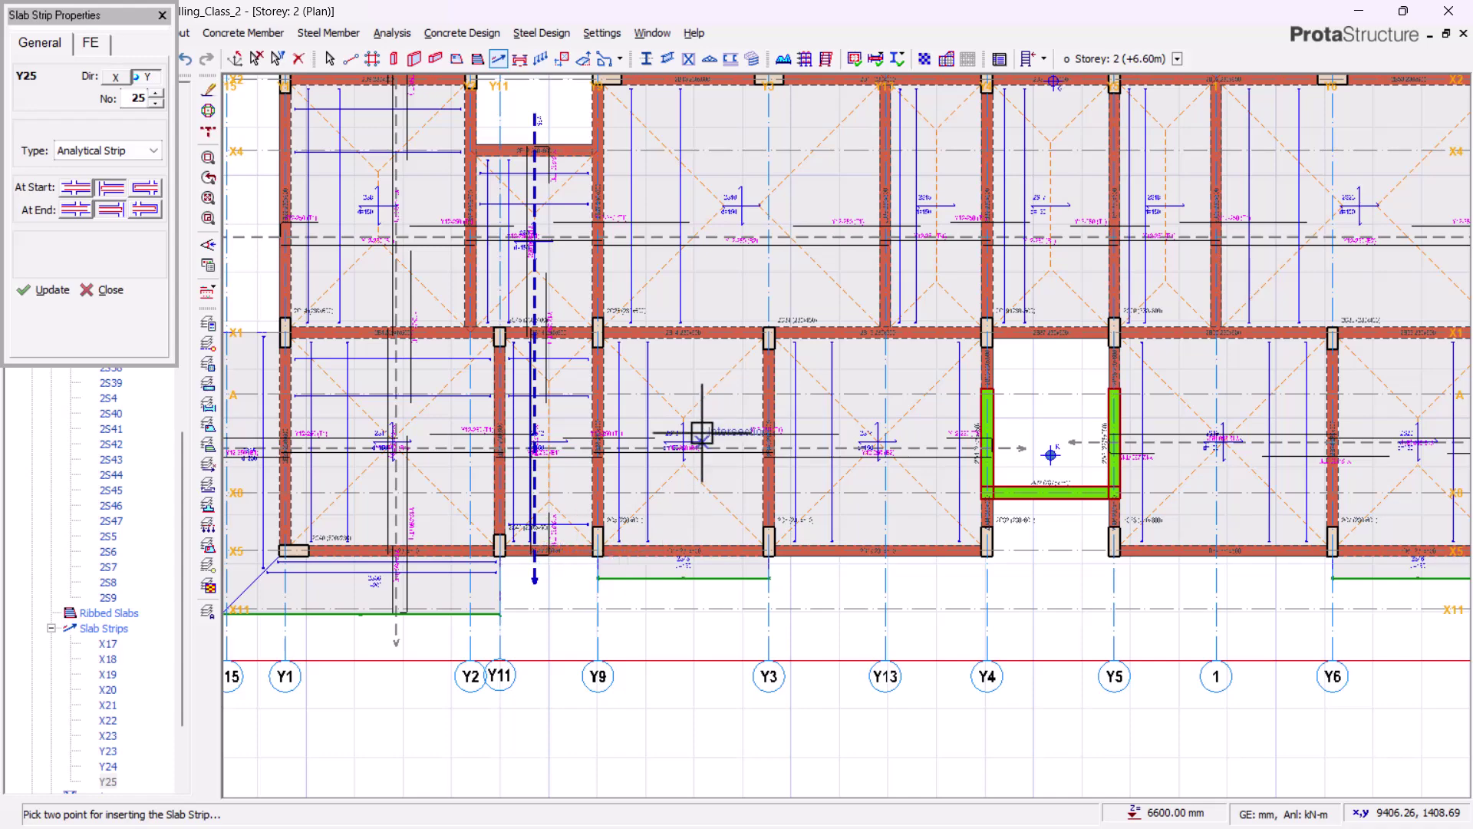
# Insert a Y-direction slab strip about 23 m long between axes Y9 and Y3, with cantilever ends, from outside X7 to past X11
pyautogui.scroll(-5, 702, 433)
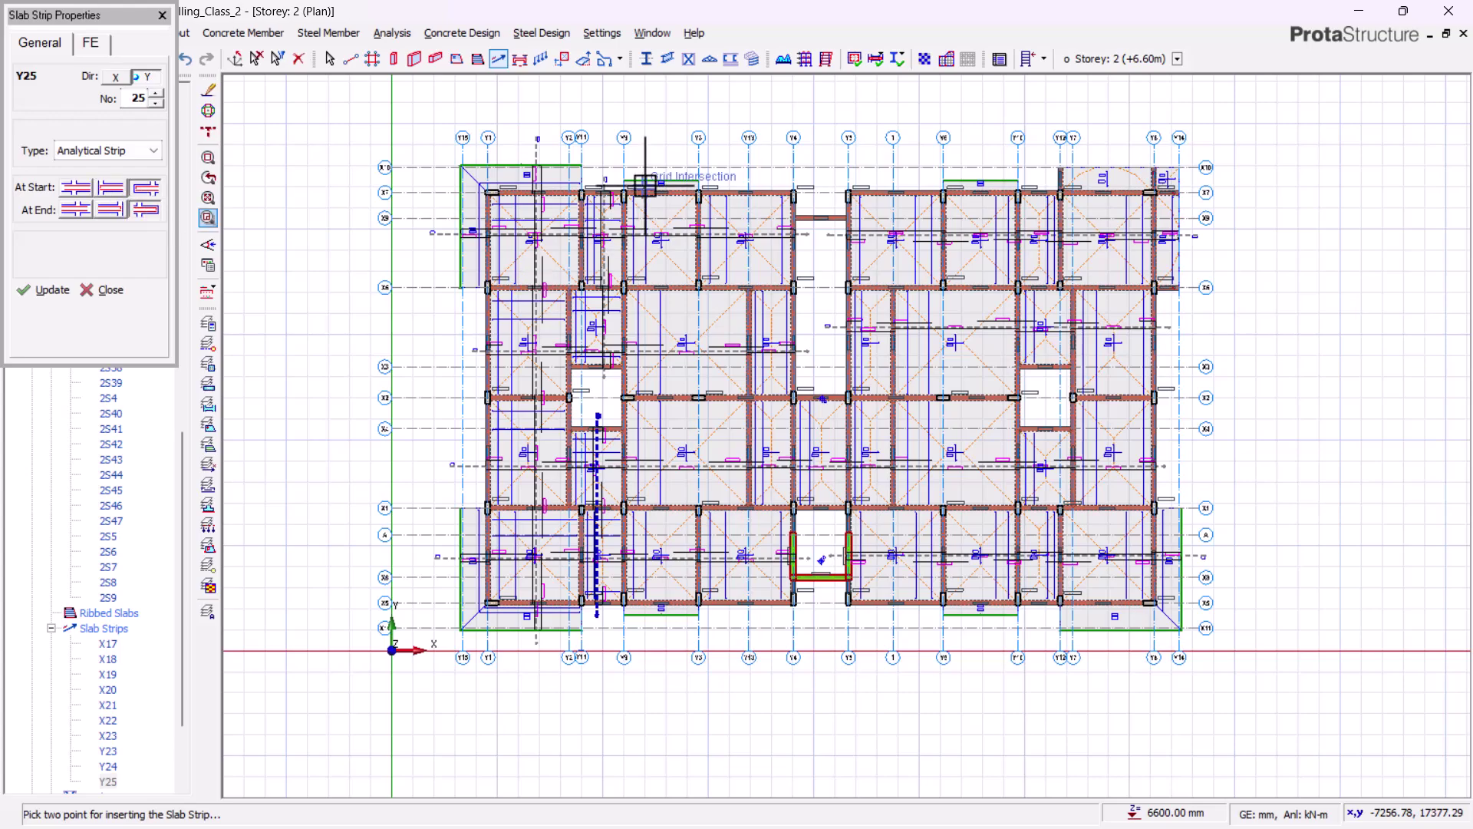
pyautogui.scroll(4, 660, 153)
pyautogui.scroll(-4, 691, 101)
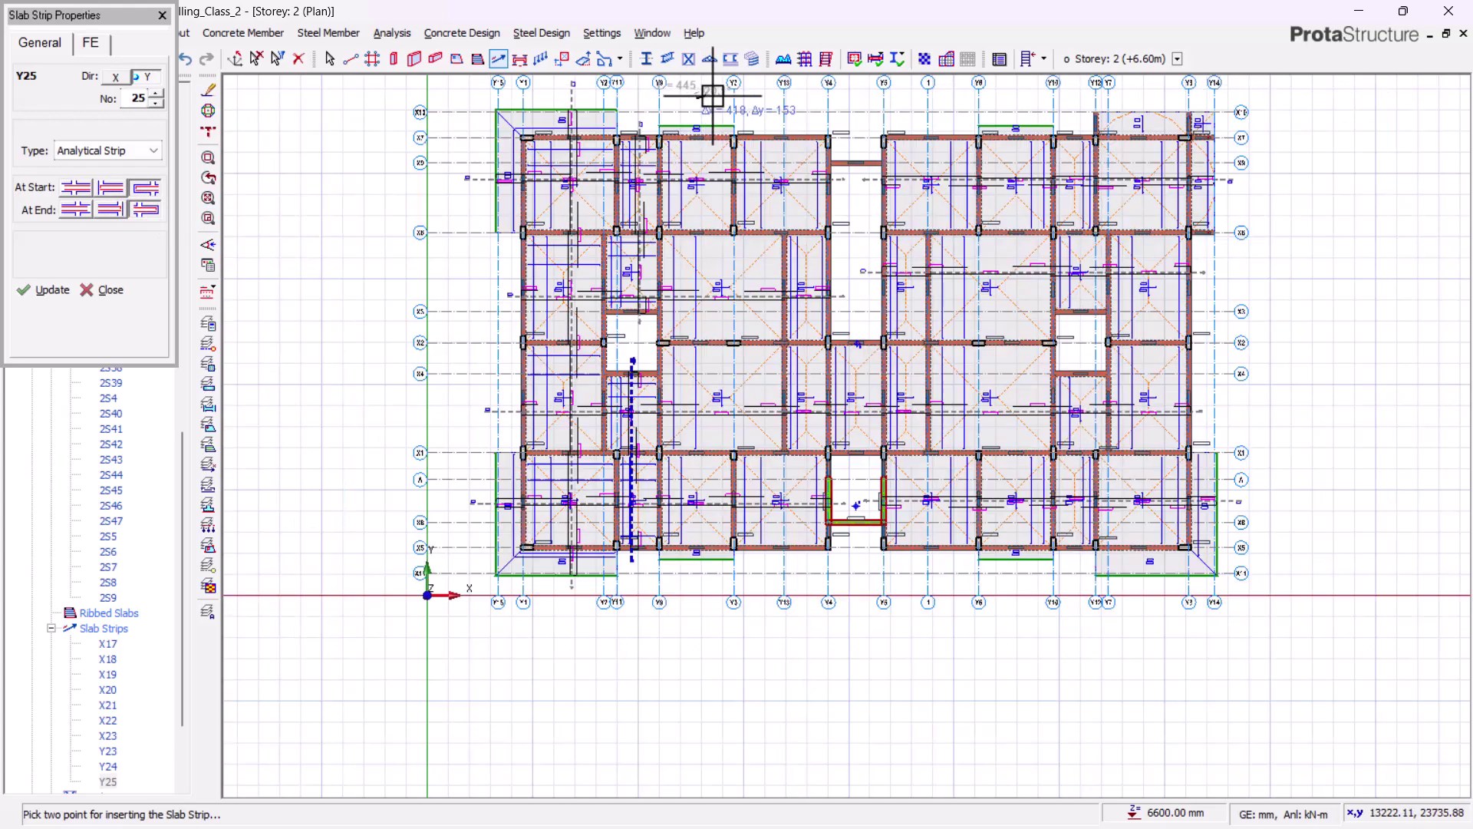
pyautogui.scroll(3, 700, 596)
pyautogui.scroll(1, 700, 648)
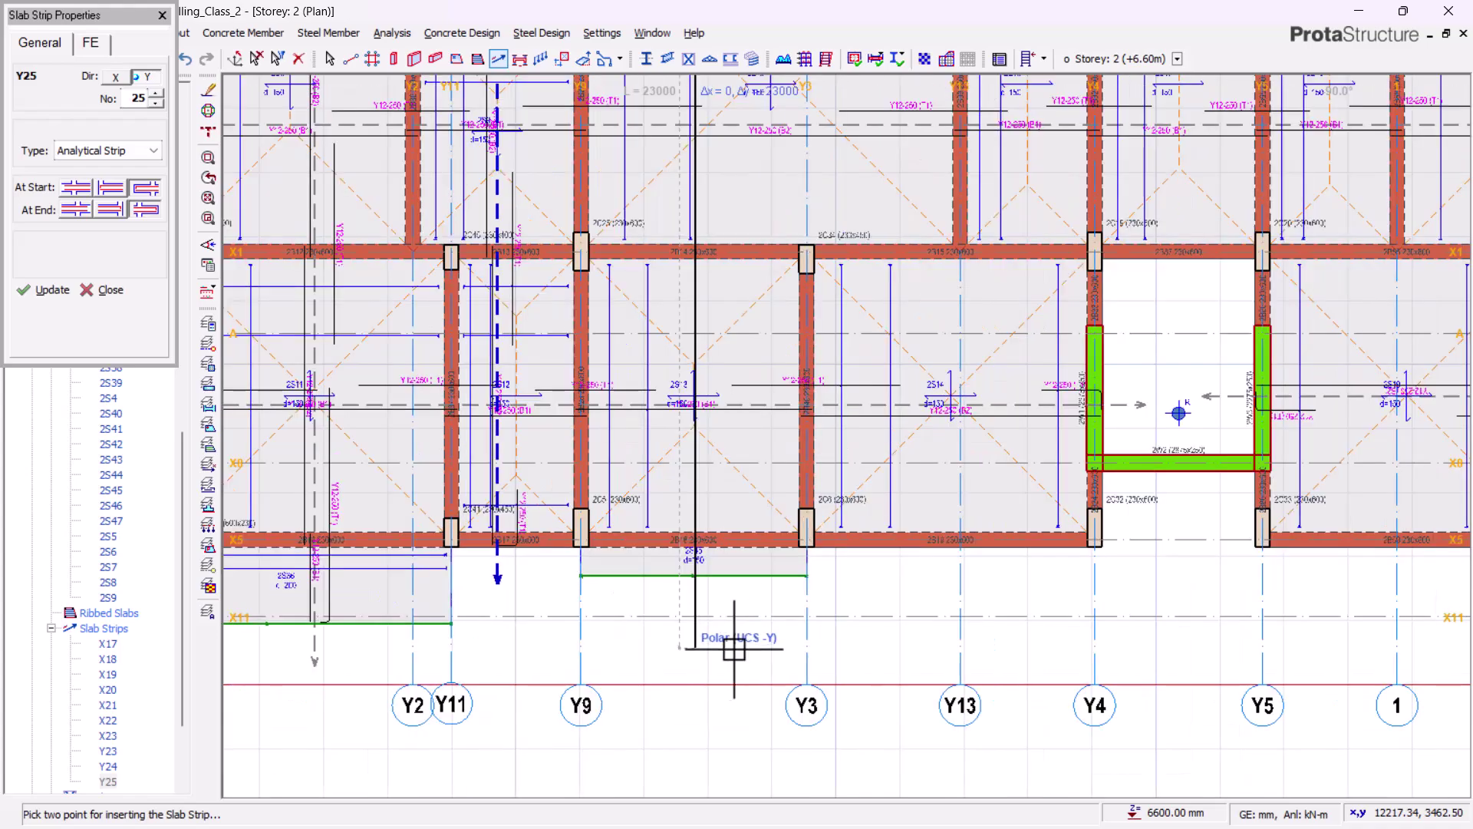
pyautogui.click(626, 653)
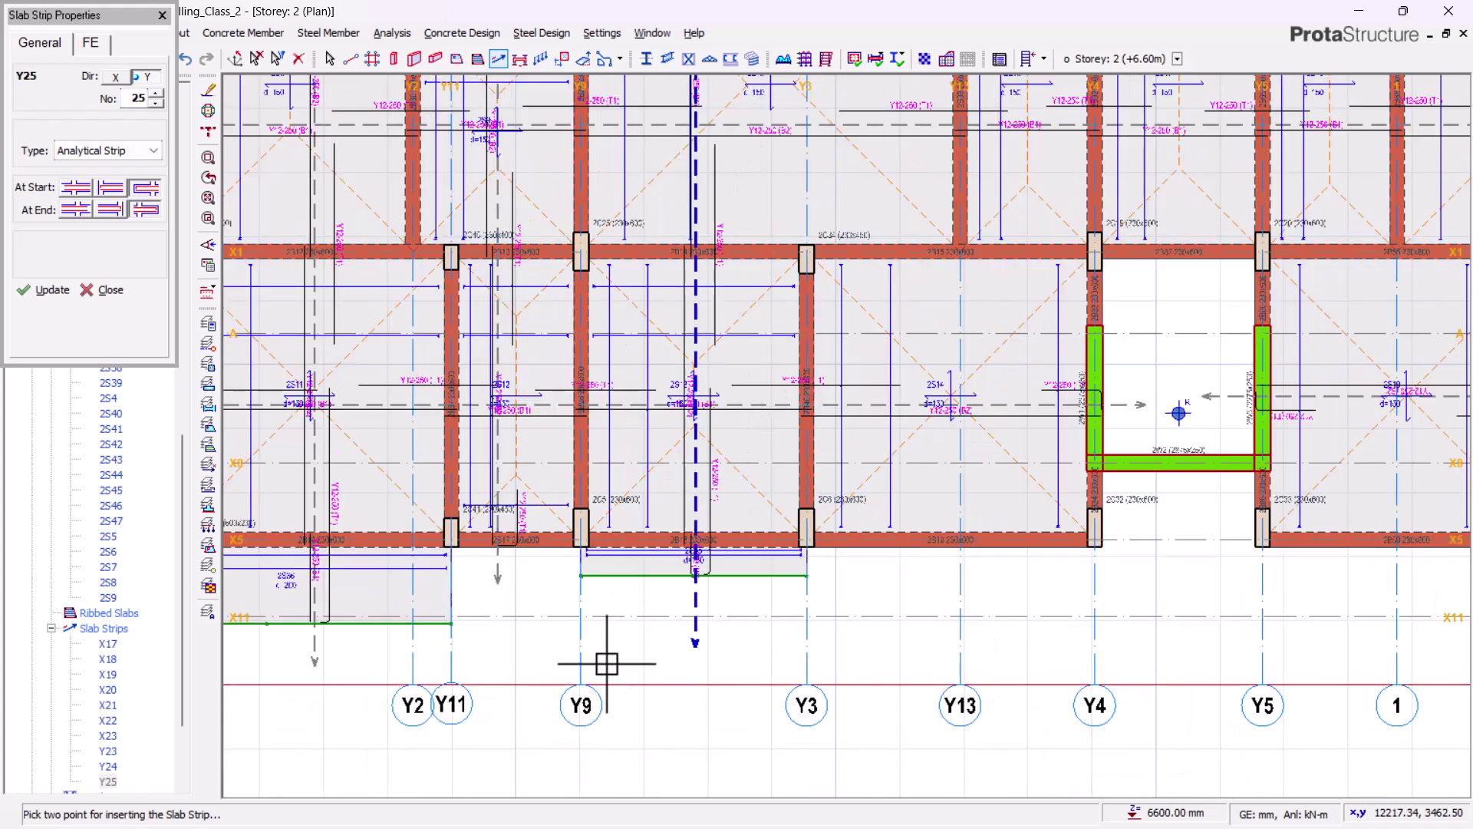
# Insert a Y-direction slab strip about 21 m long with non-cantilever ends between axes Y13 and Y4, from outside X7 to past X5
pyautogui.scroll(-5, 626, 653)
pyautogui.scroll(1, 720, 430)
pyautogui.scroll(1, 719, 429)
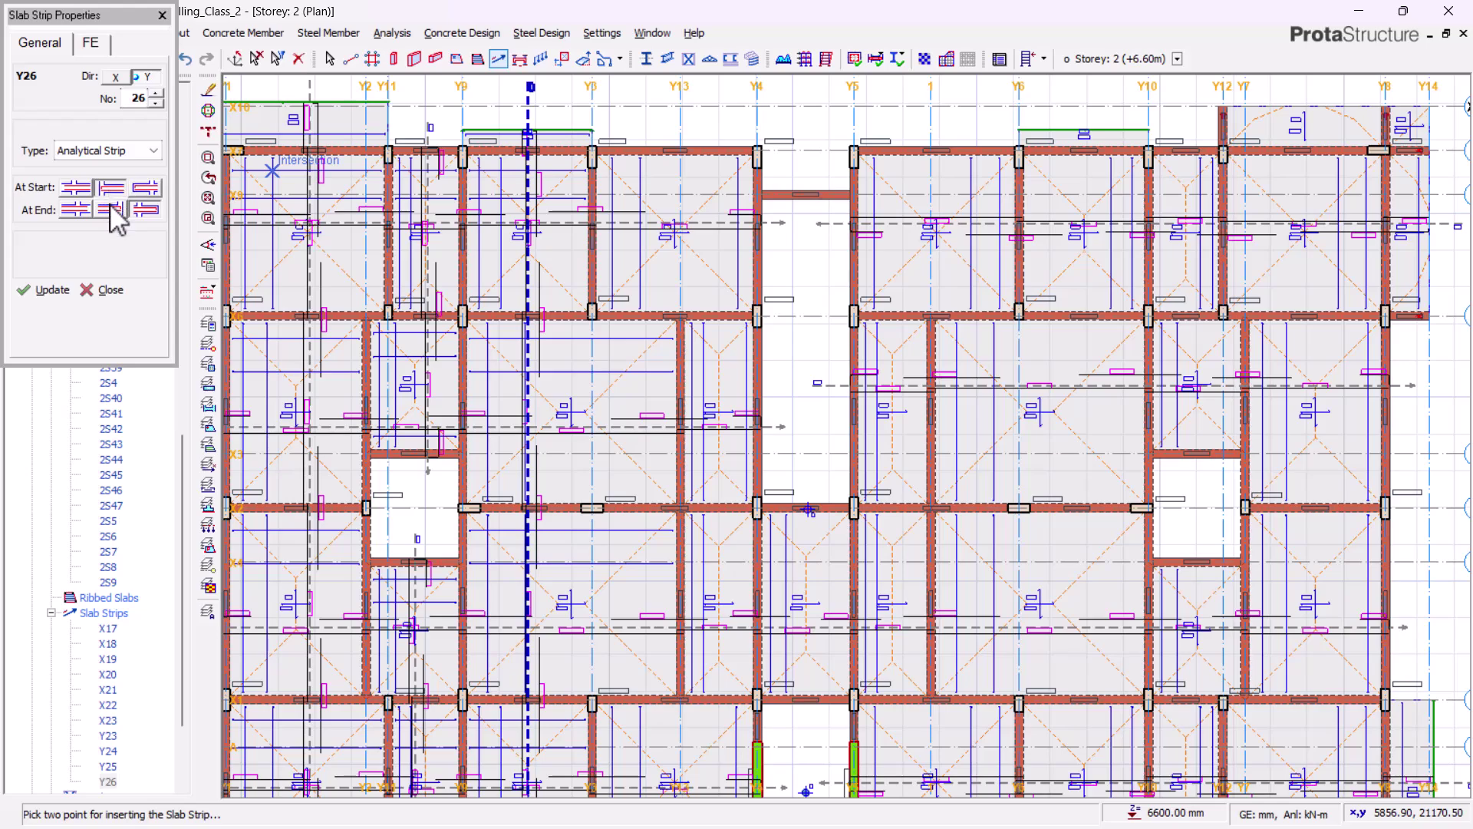
pyautogui.scroll(3, 806, 132)
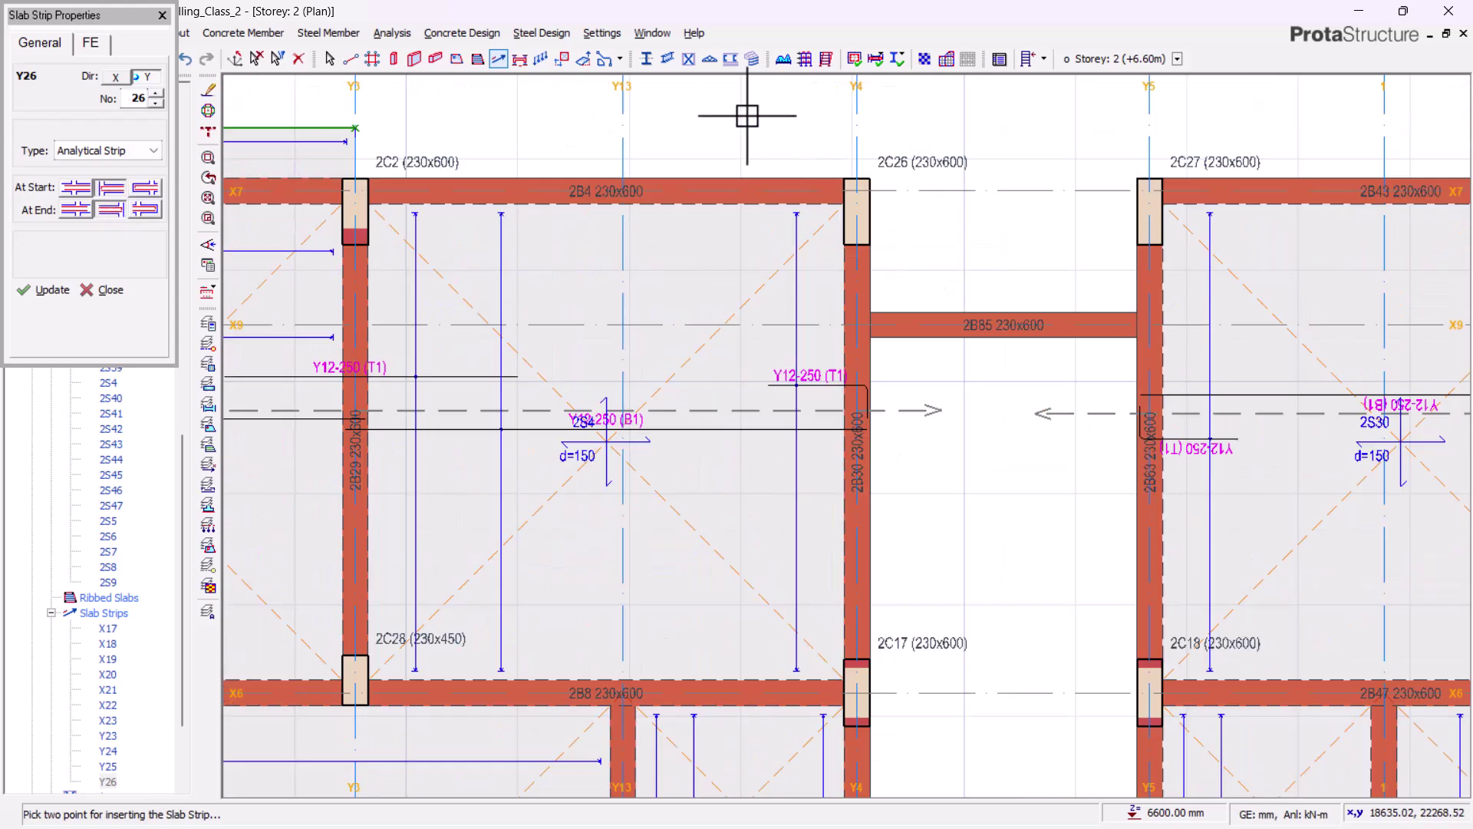
pyautogui.scroll(-4, 750, 115)
pyautogui.scroll(4, 757, 552)
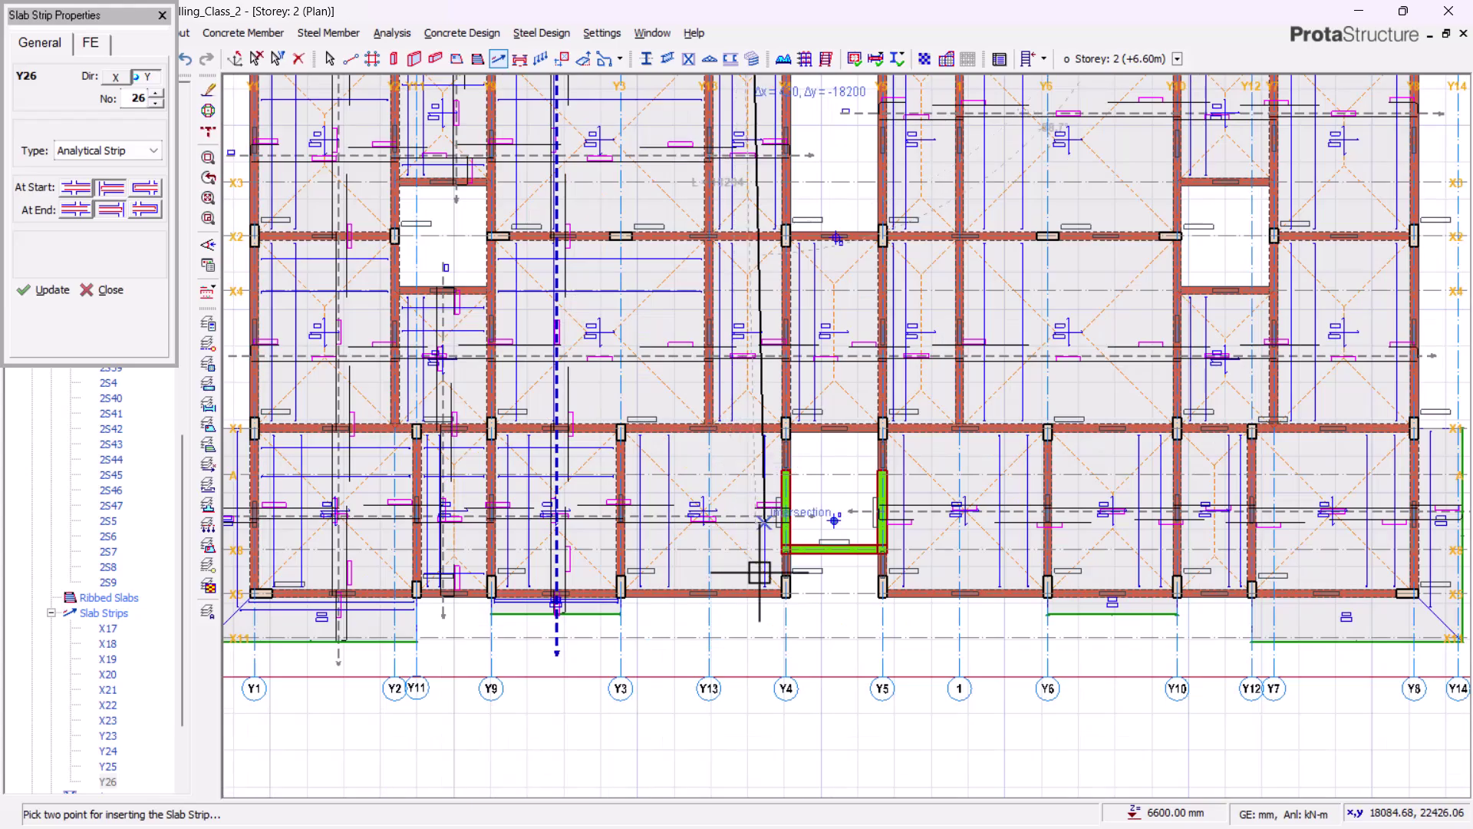
pyautogui.scroll(2, 757, 629)
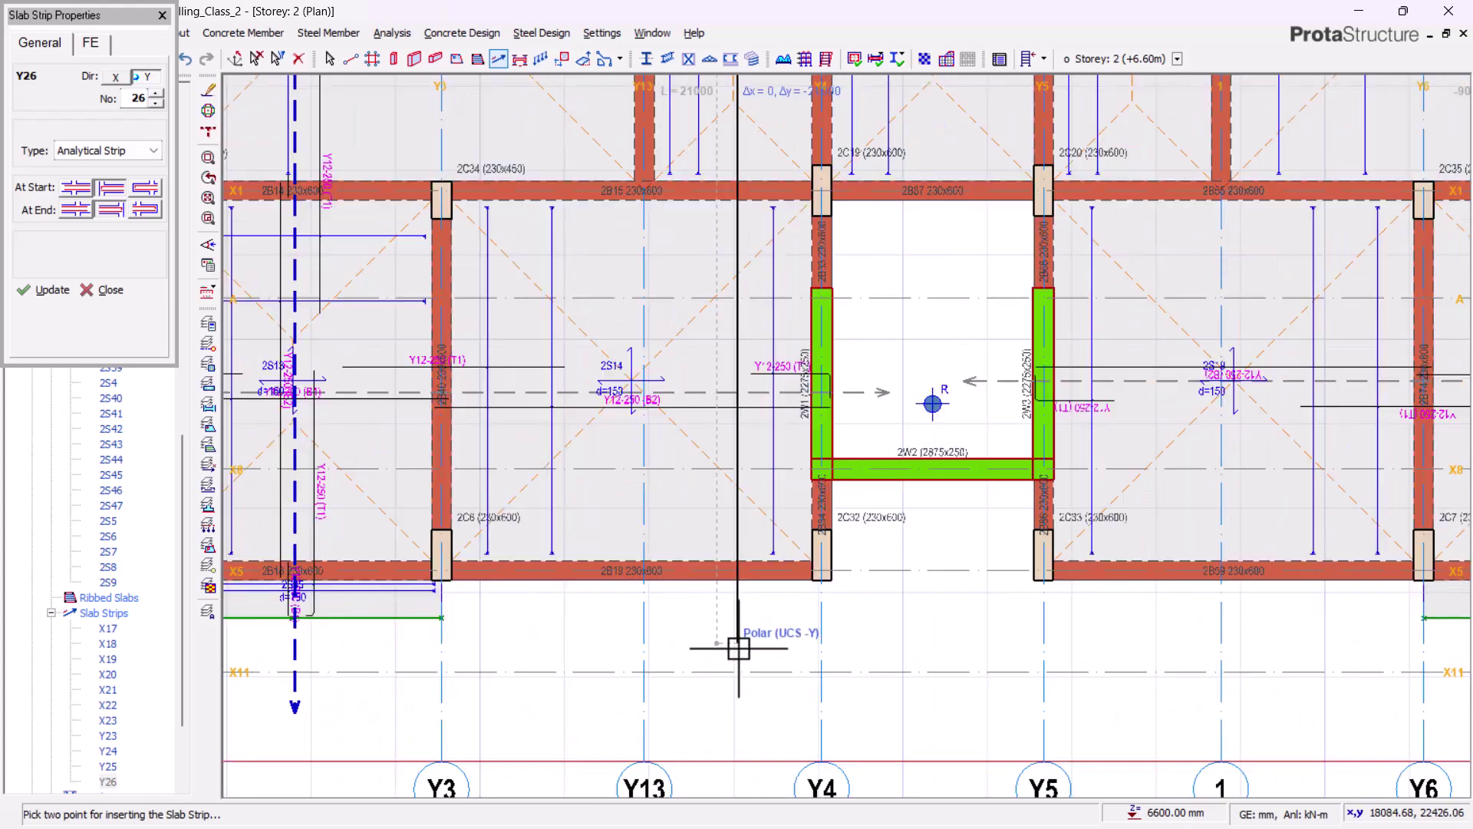
pyautogui.click(575, 574)
pyautogui.scroll(-4, 564, 583)
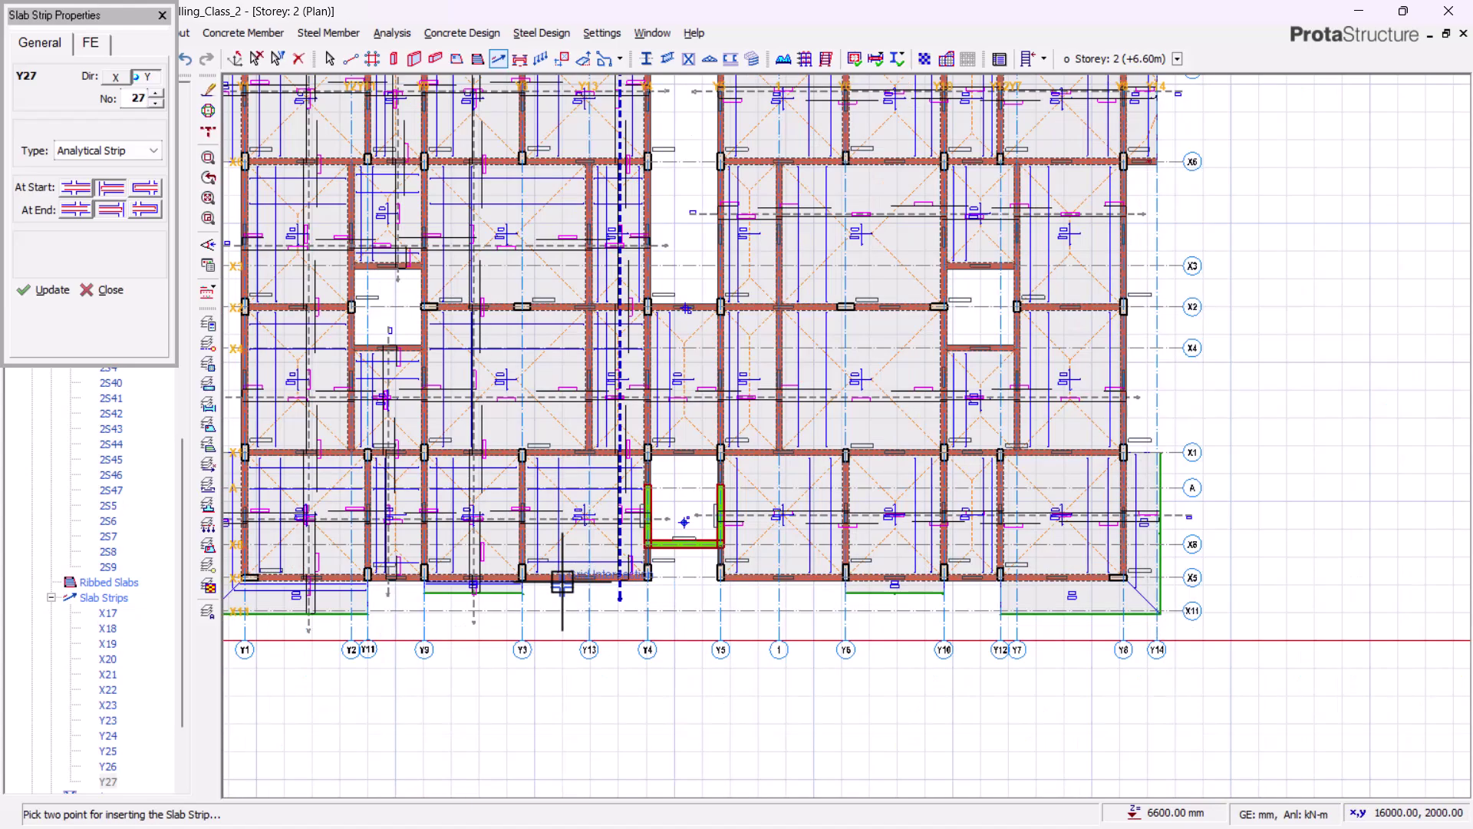
# Insert a Y-direction slab strip about 8 m long between axes Y4 and Y5, from the opening near X3 to just past X1
pyautogui.scroll(2, 701, 319)
pyautogui.scroll(1, 692, 299)
pyautogui.click(659, 176)
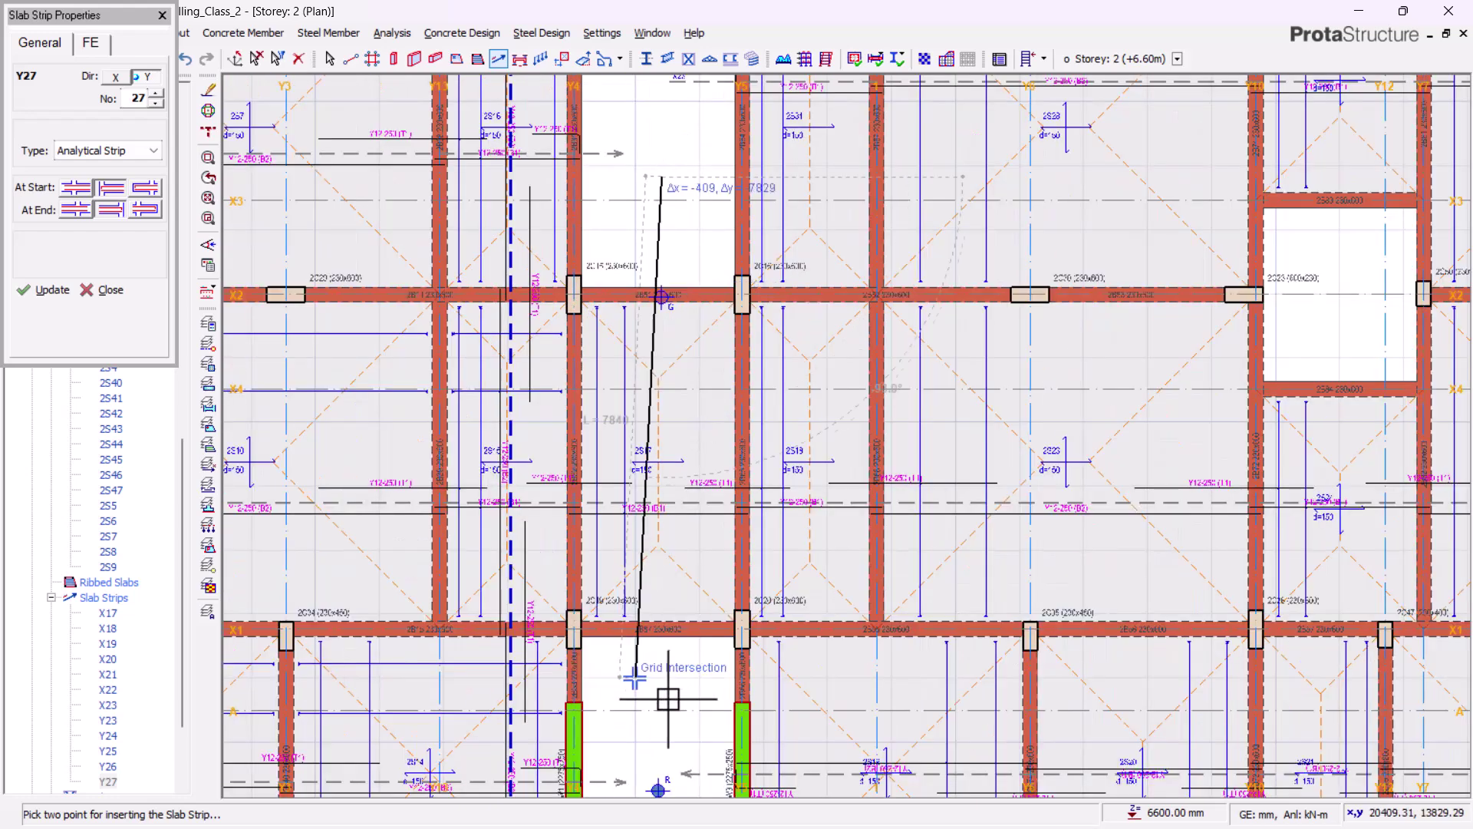
pyautogui.click(656, 668)
pyautogui.scroll(-3, 669, 455)
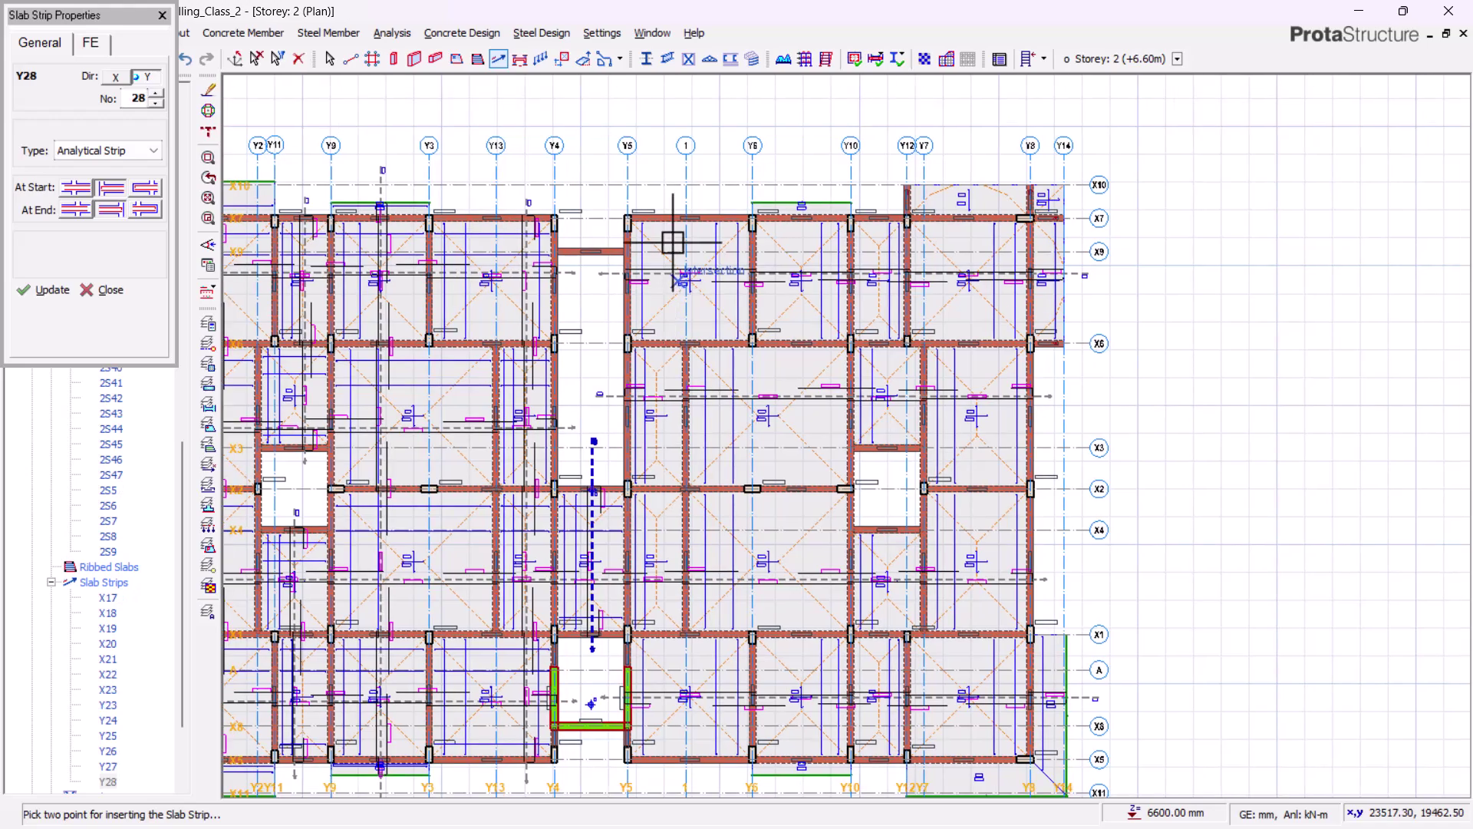
# Insert a Y-direction slab strip with non-cantilever ends between axes Y5 and 1, from outside X7 to just past X5
pyautogui.scroll(4, 653, 199)
pyautogui.scroll(-3, 652, 99)
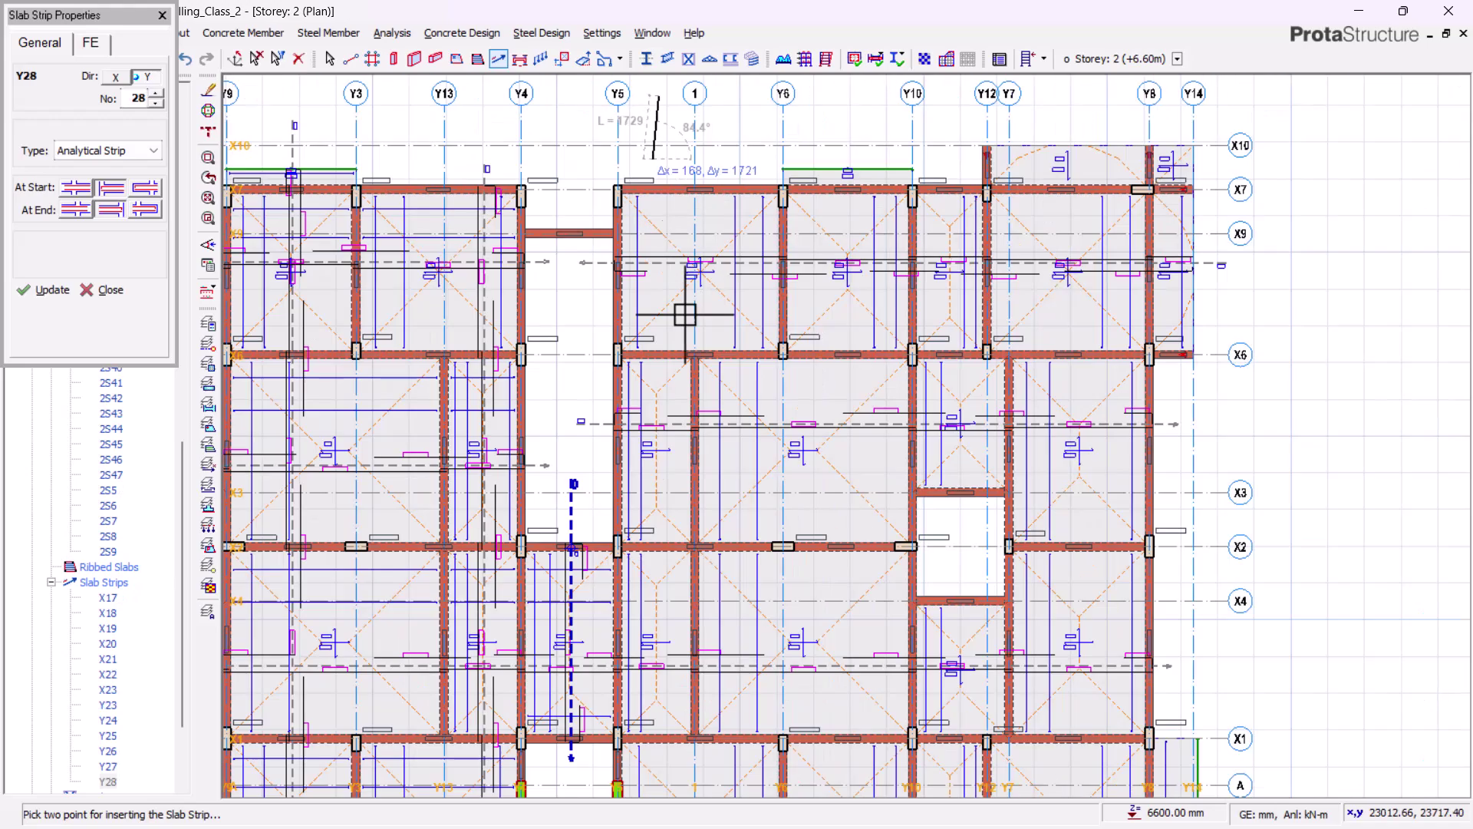
pyautogui.scroll(3, 654, 672)
pyautogui.scroll(1, 653, 673)
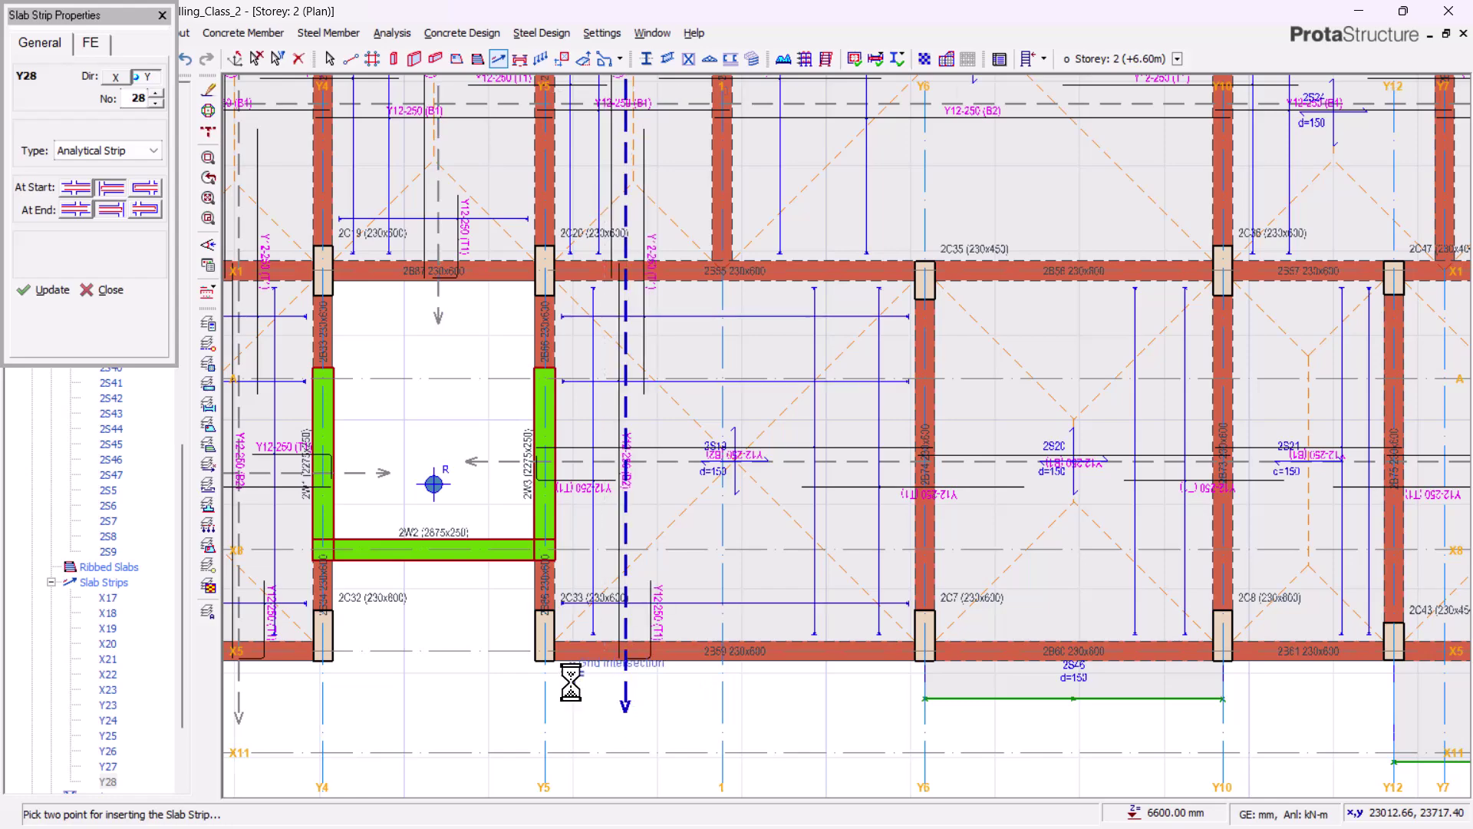
pyautogui.scroll(-4, 573, 683)
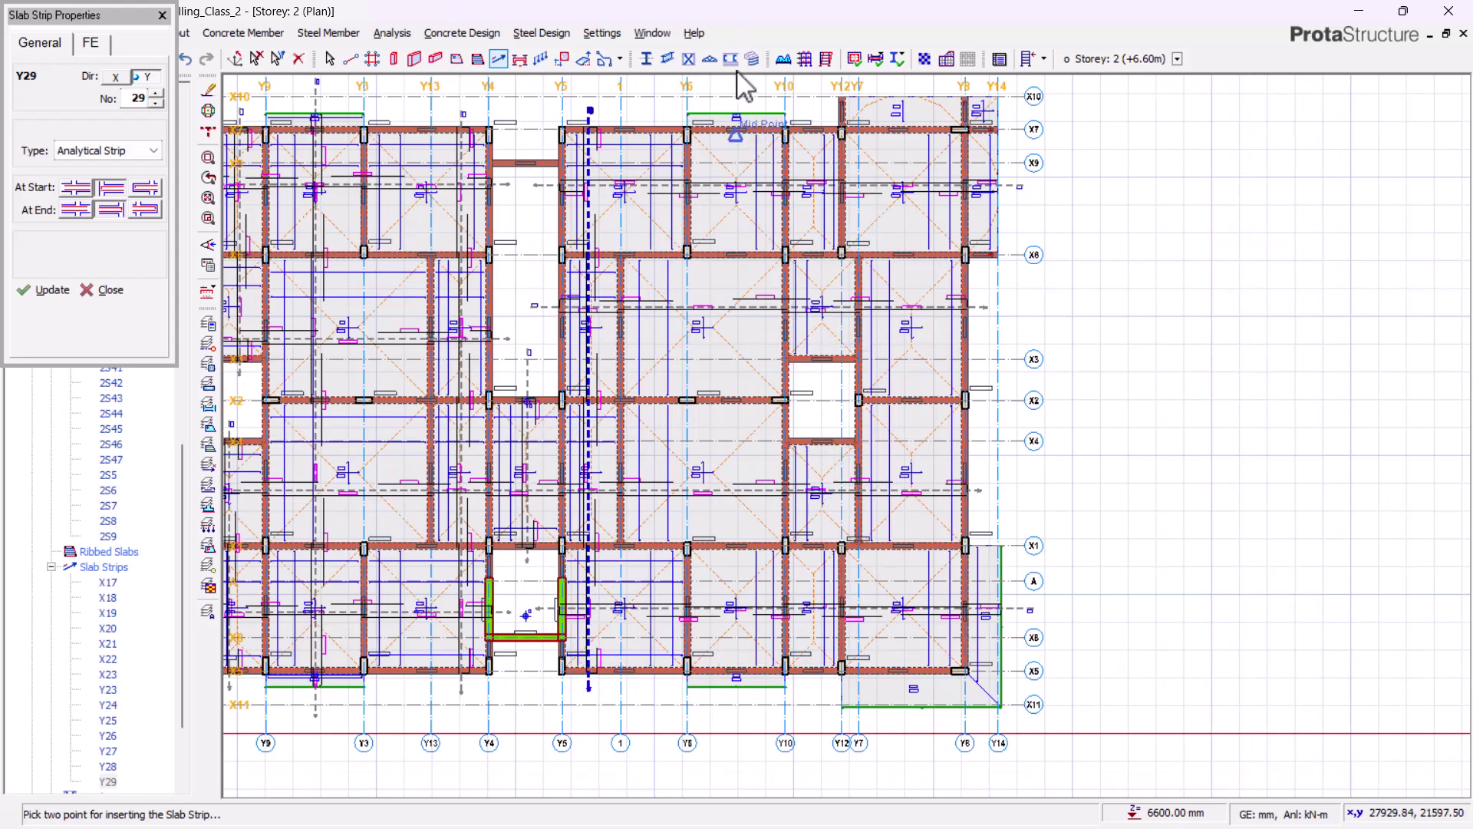
# Insert a Y-direction slab strip about 21.4 m long between axes Y6 and Y10, with cantilever ends, from outside X7 to past X5
pyautogui.scroll(1, 737, 107)
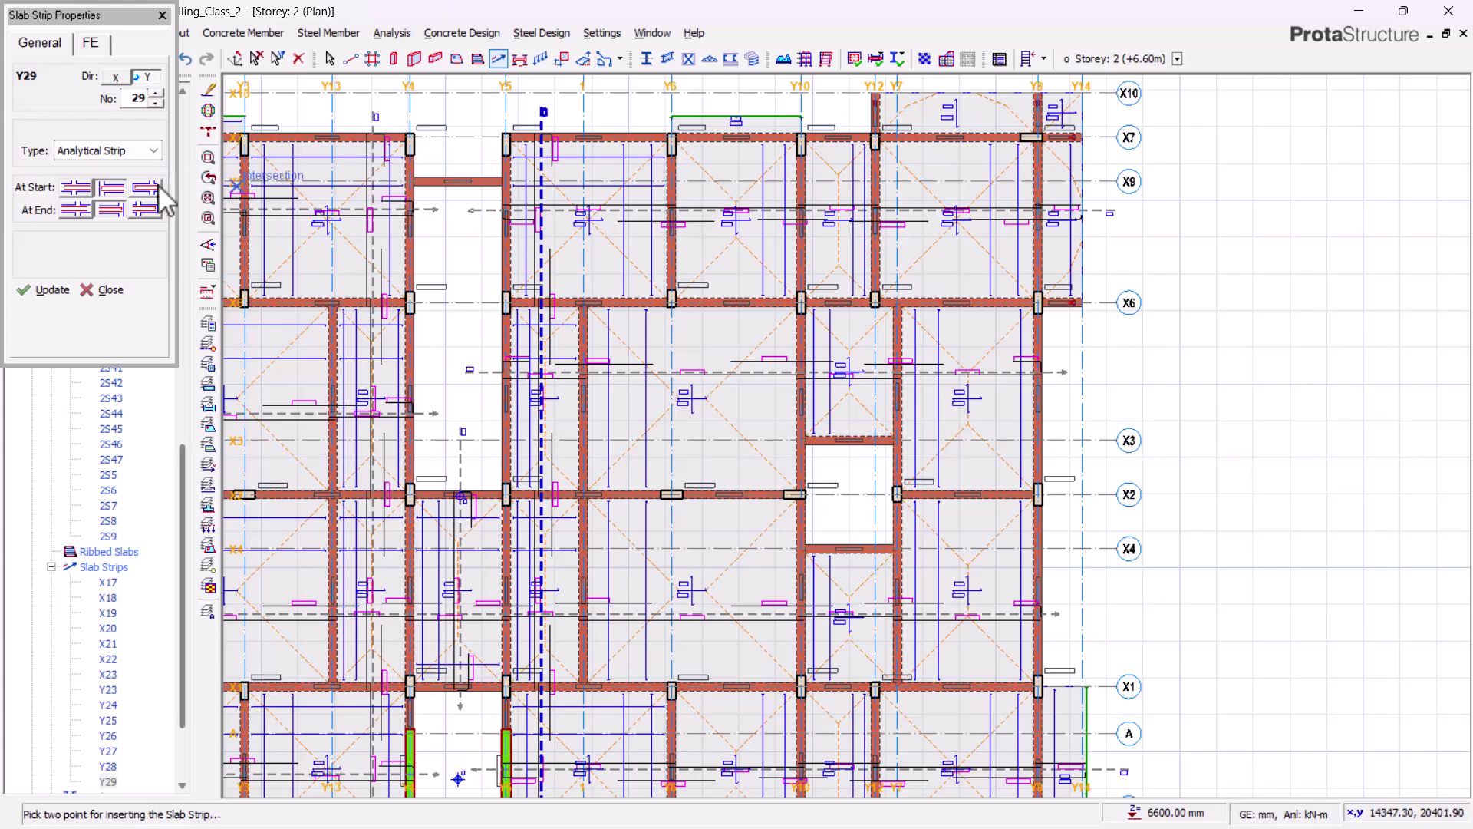
pyautogui.scroll(4, 829, 76)
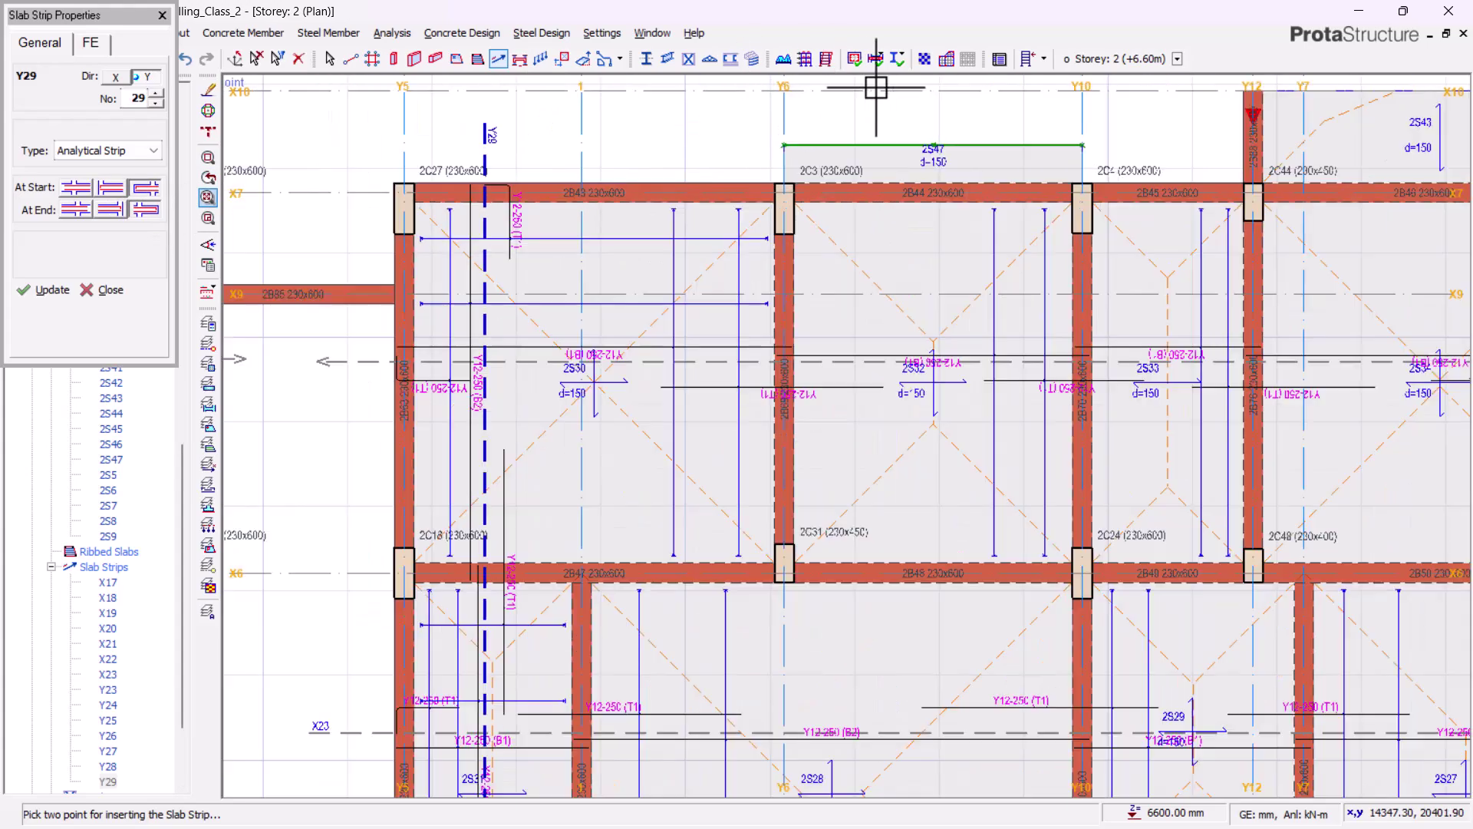
pyautogui.scroll(-6, 957, 110)
pyautogui.scroll(8, 965, 486)
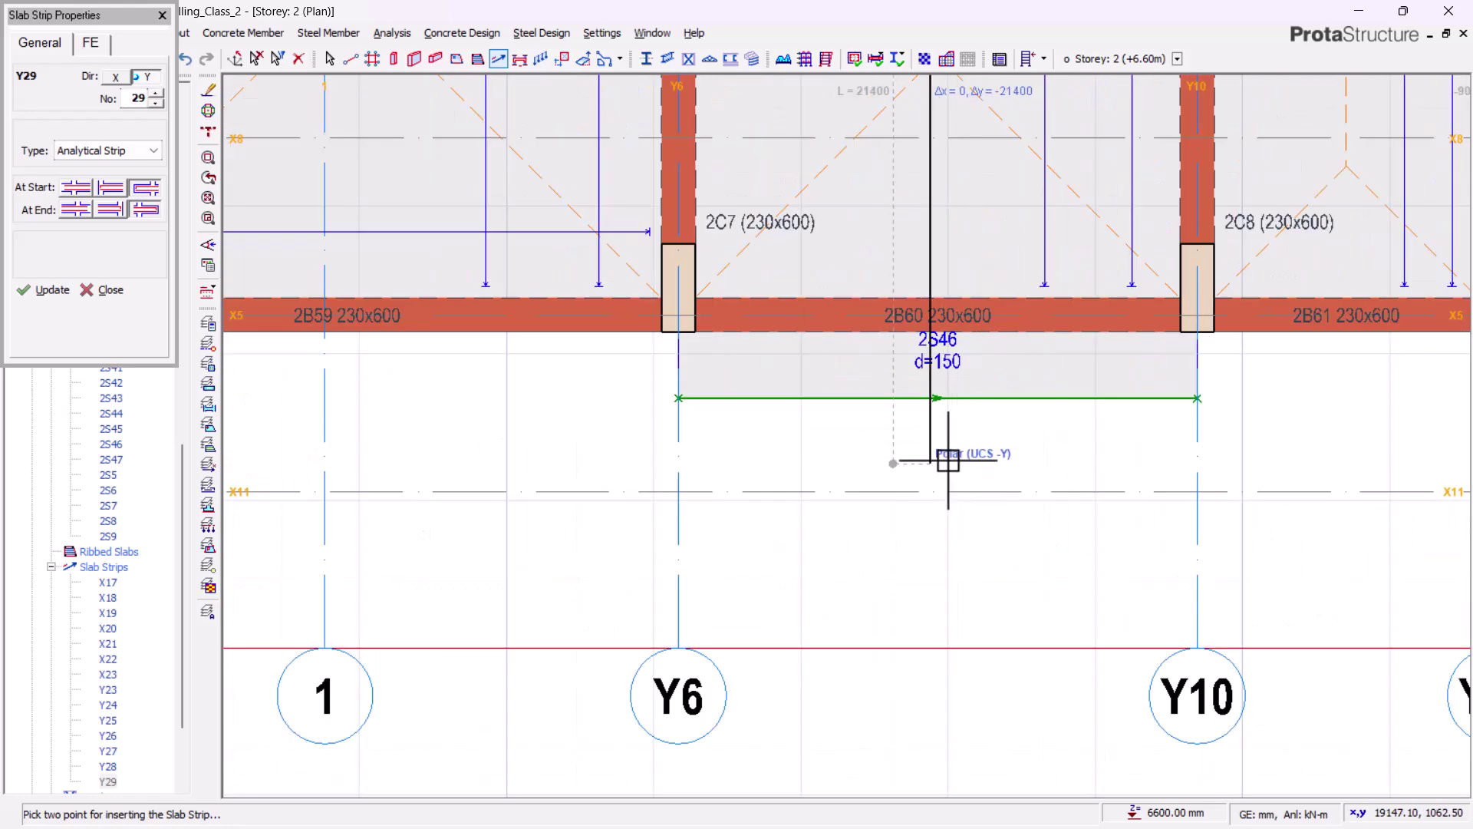
pyautogui.click(856, 462)
pyautogui.scroll(-5, 620, 515)
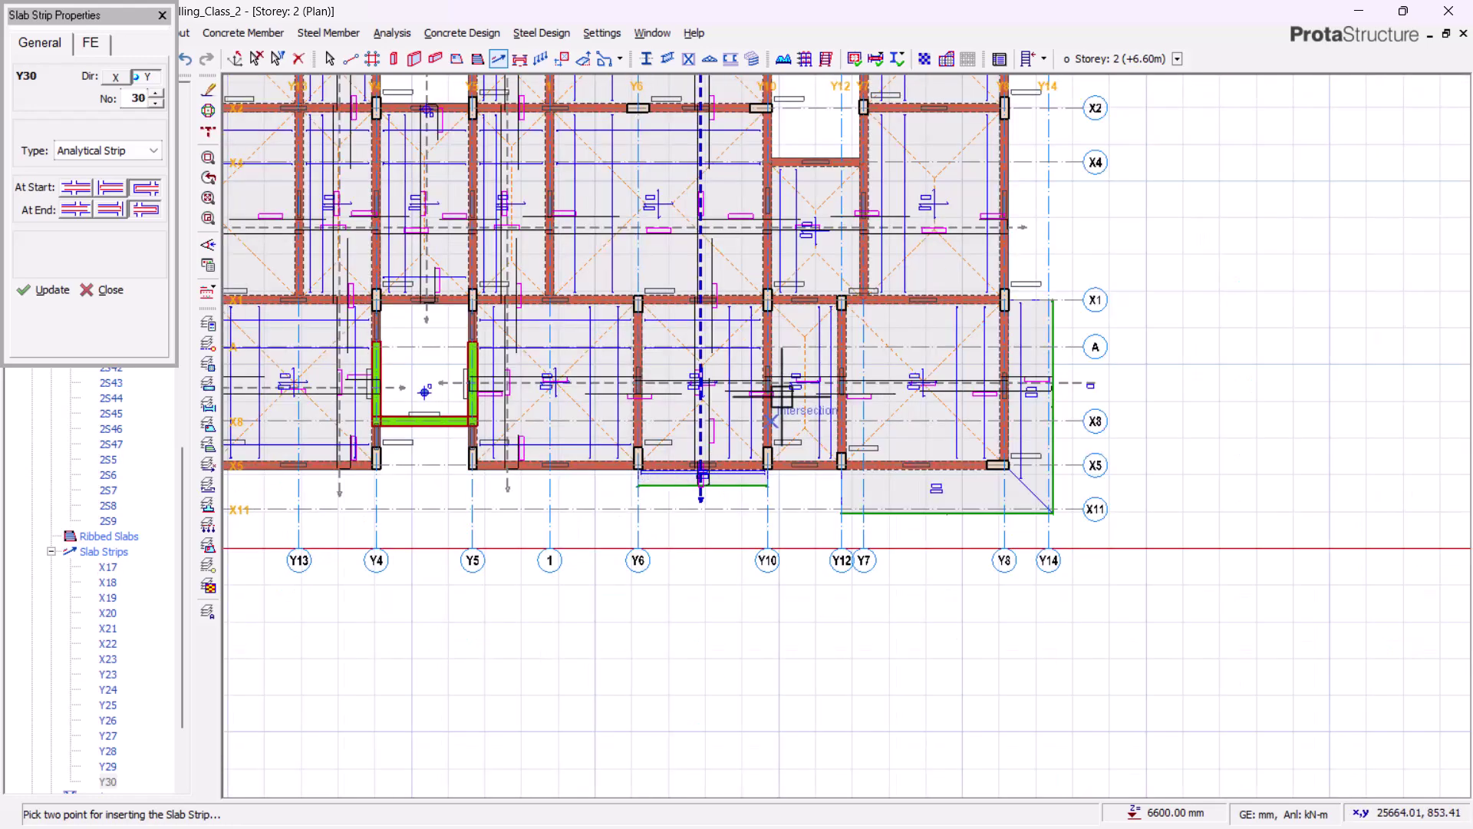
pyautogui.moveTo(783, 395); pyautogui.dragTo(735, 510, button='middle')
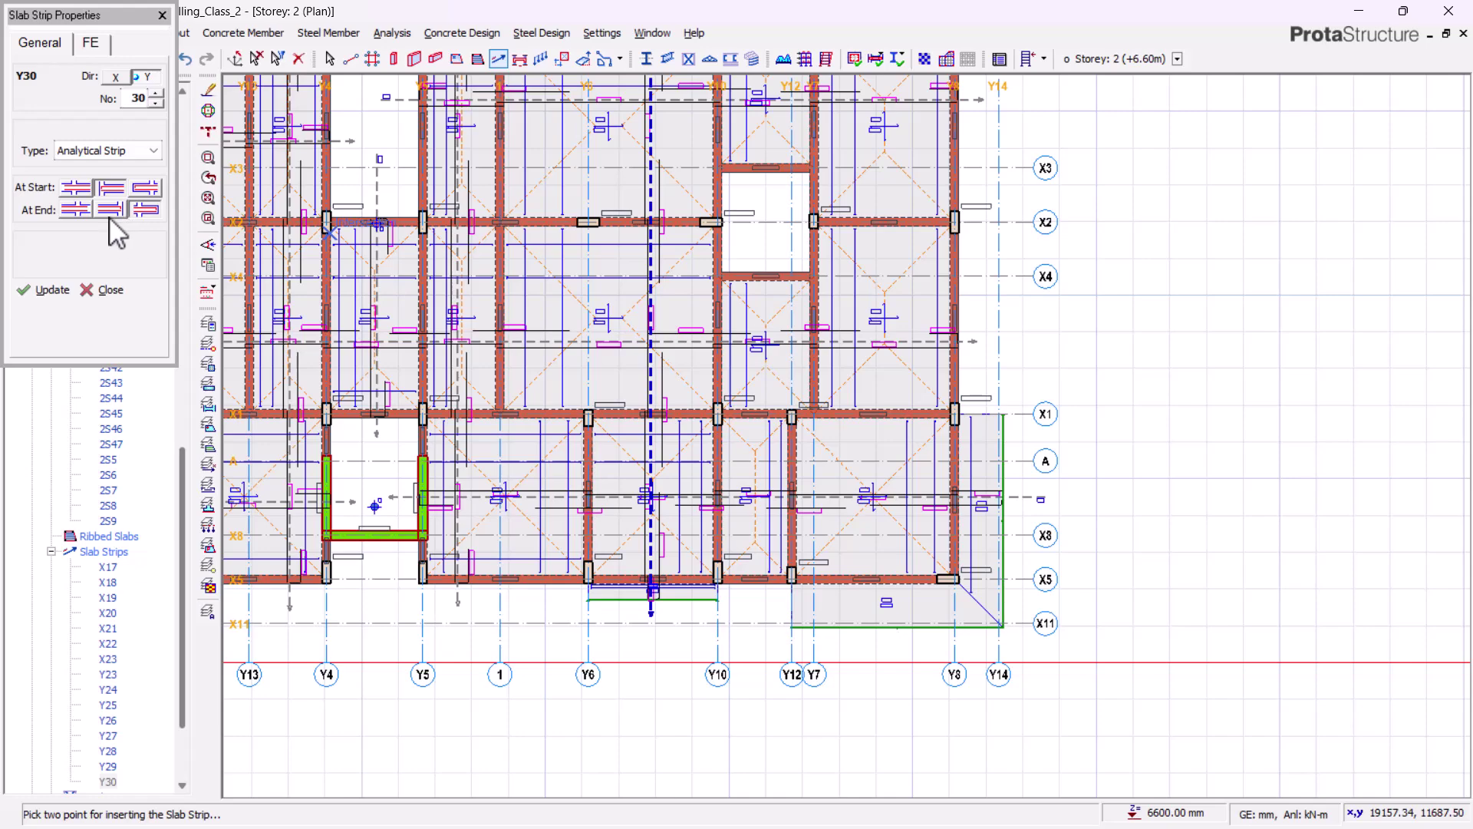
# Insert a Y-direction slab strip about 9.6 m long with non-cantilever ends between axes Y10 and Y12, from the opening near X4 to just past X5
pyautogui.scroll(4, 746, 278)
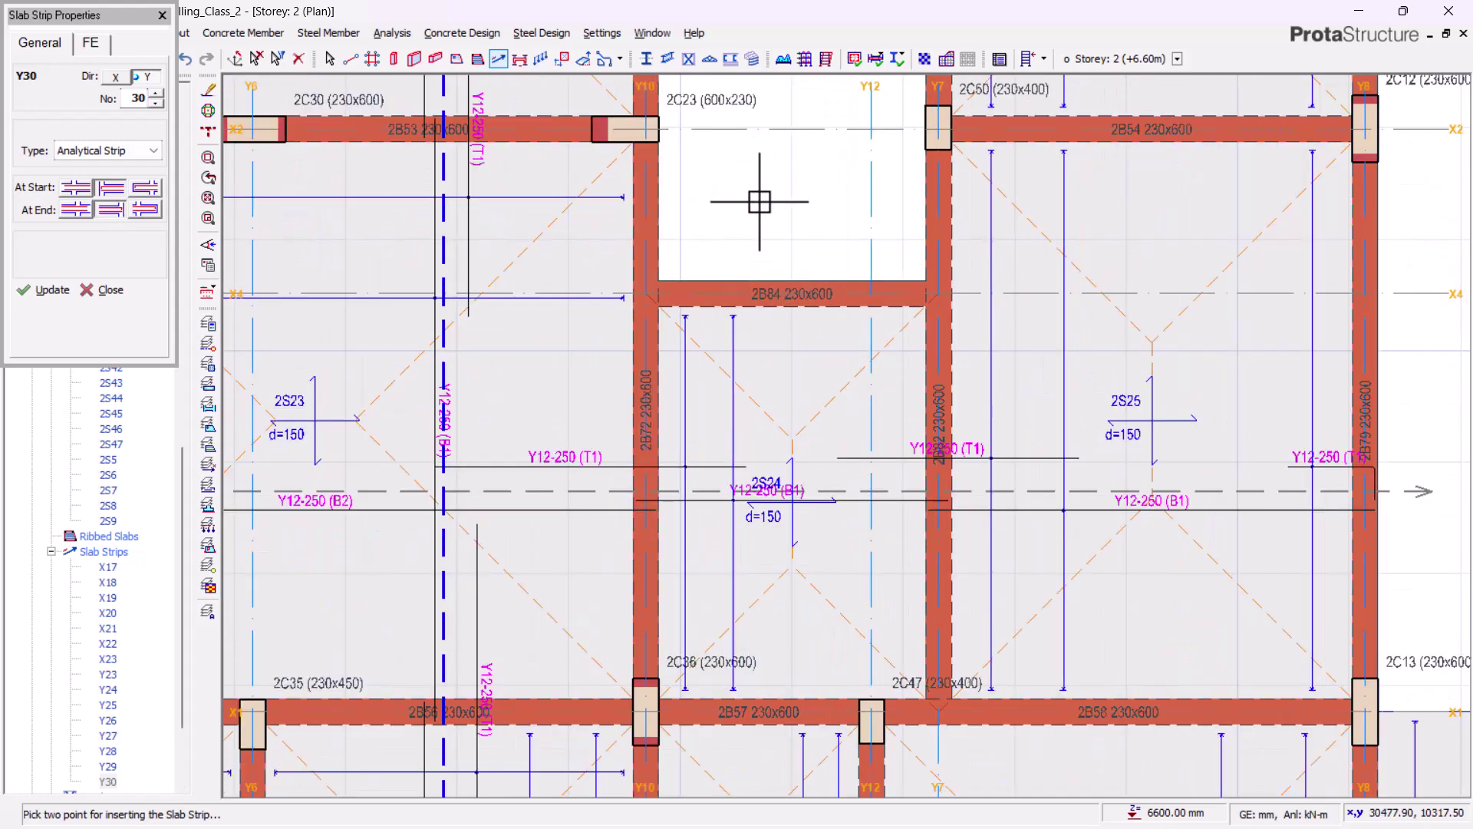
pyautogui.scroll(-5, 776, 540)
pyautogui.scroll(8, 768, 529)
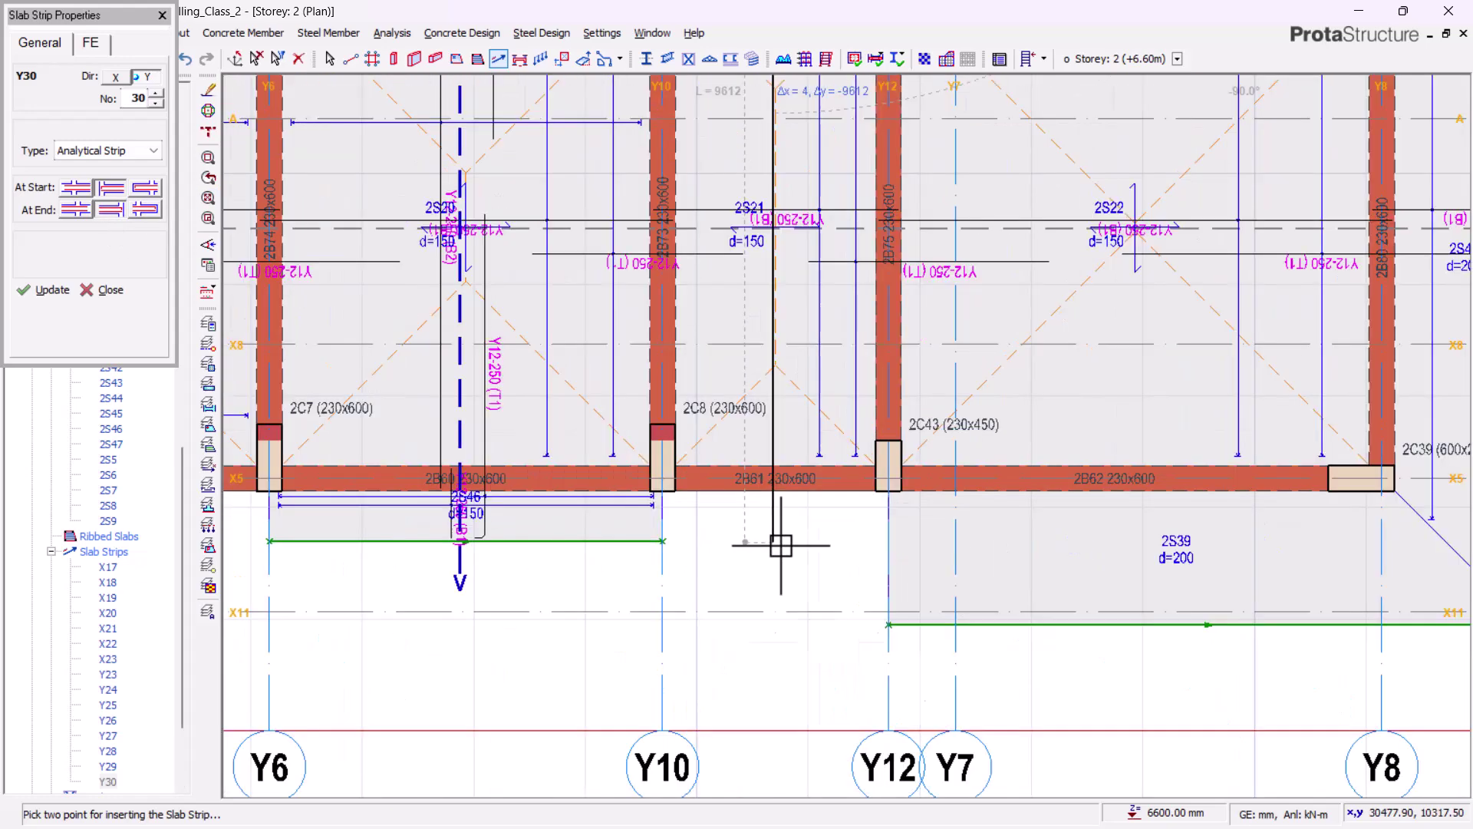
pyautogui.click(790, 542)
# Insert a Y-direction slab strip about 10 m long between axes Y10 and Y12, from the opening near X3 to just past X7
pyautogui.scroll(-5, 760, 648)
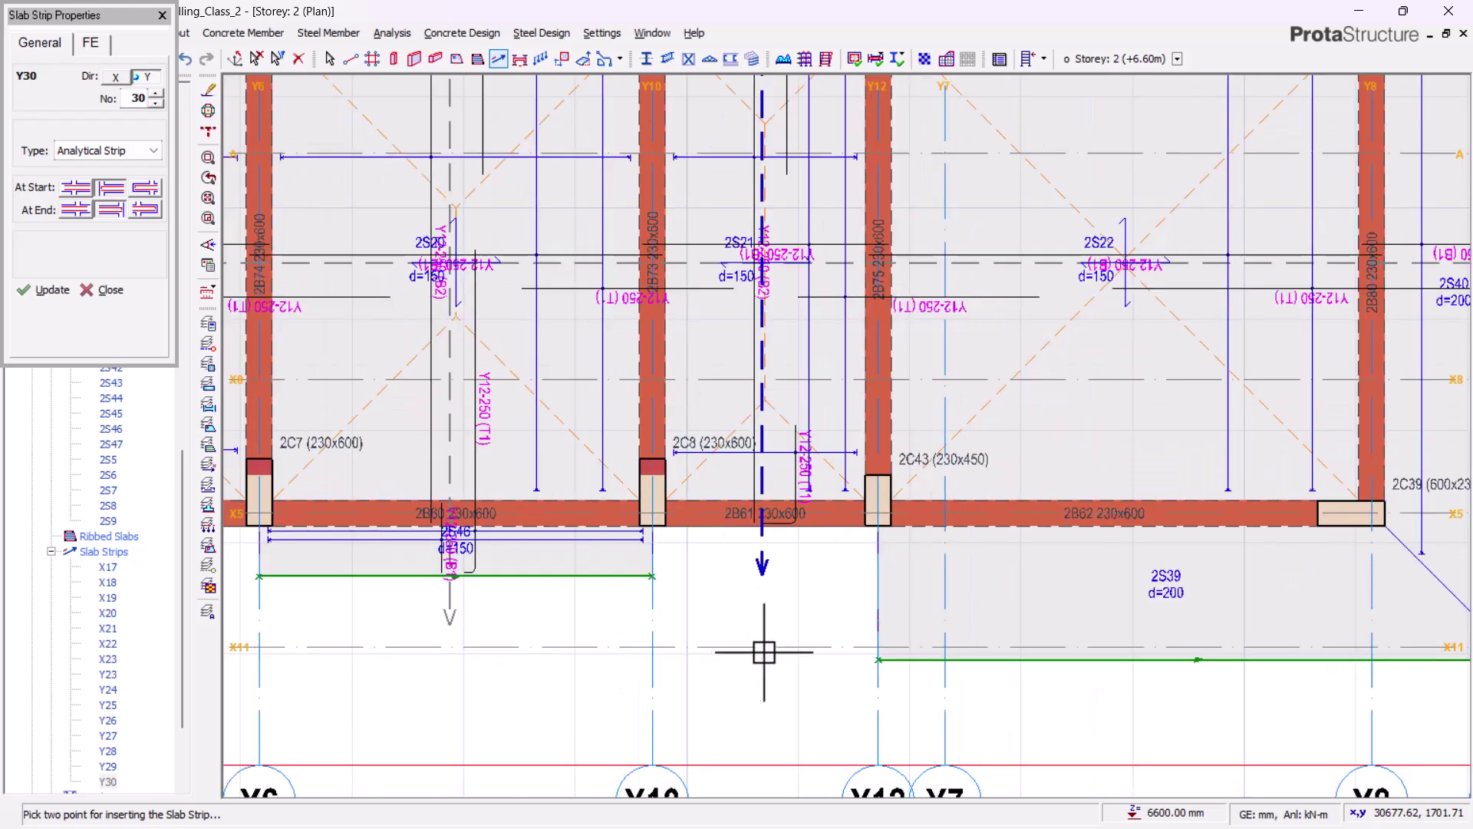
pyautogui.scroll(2, 722, 508)
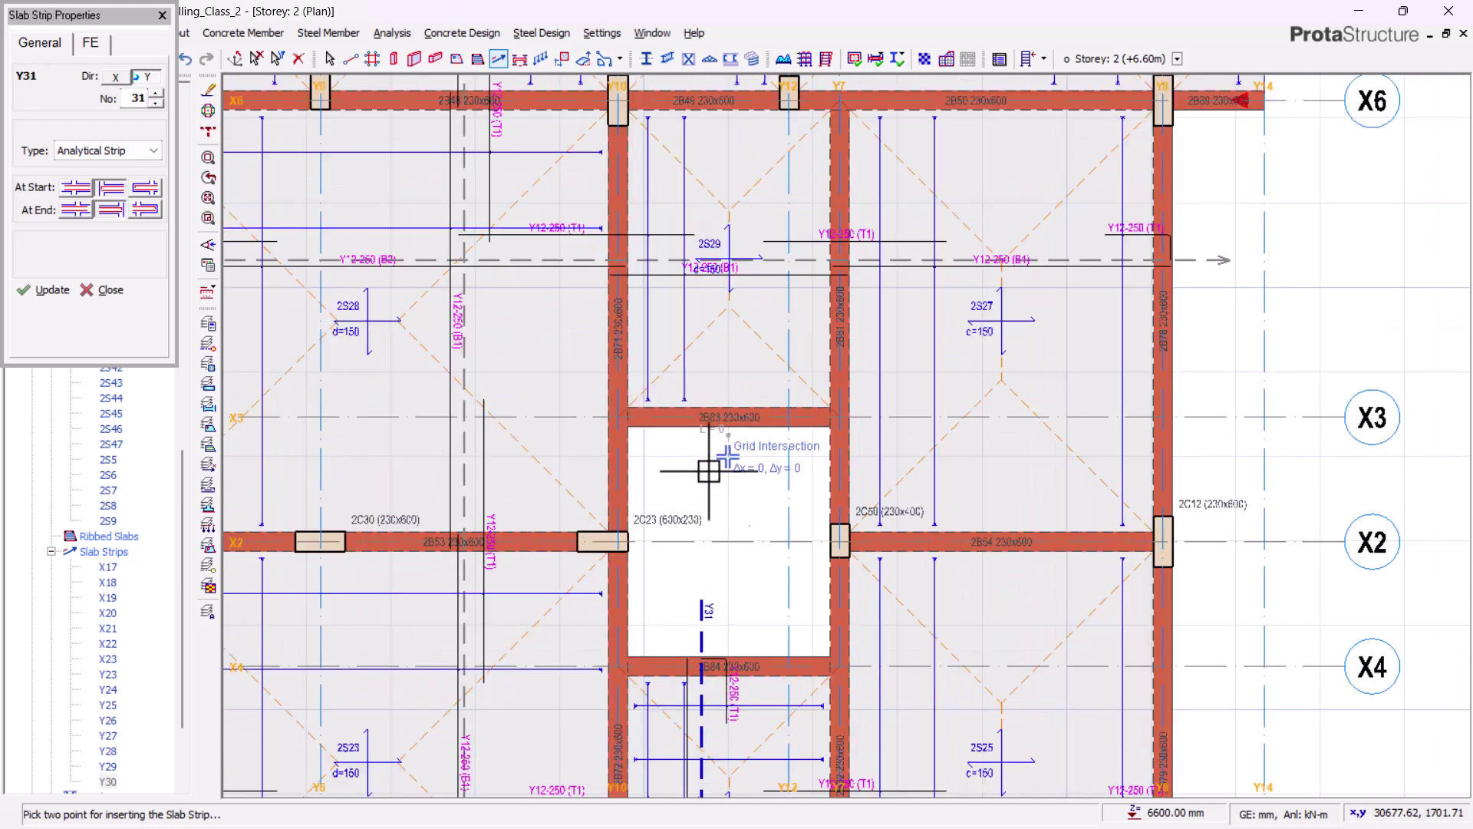
pyautogui.scroll(-5, 700, 585)
pyautogui.scroll(6, 691, 146)
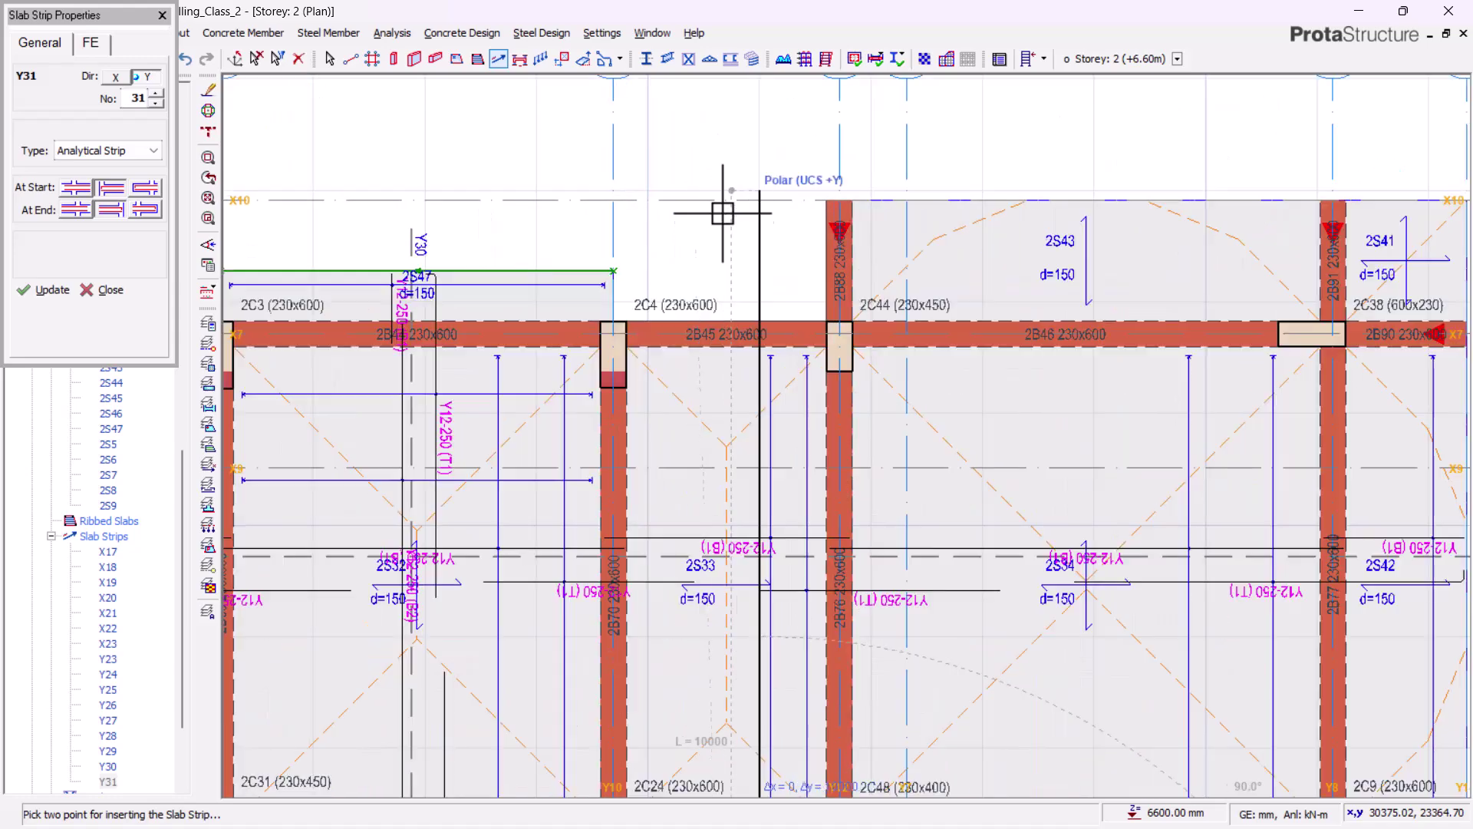
pyautogui.click(739, 237)
# Insert a Y-direction slab strip with cantilever ends between axes Y7 and Y8, from outside X10 to past X11
pyautogui.scroll(-2, 602, 191)
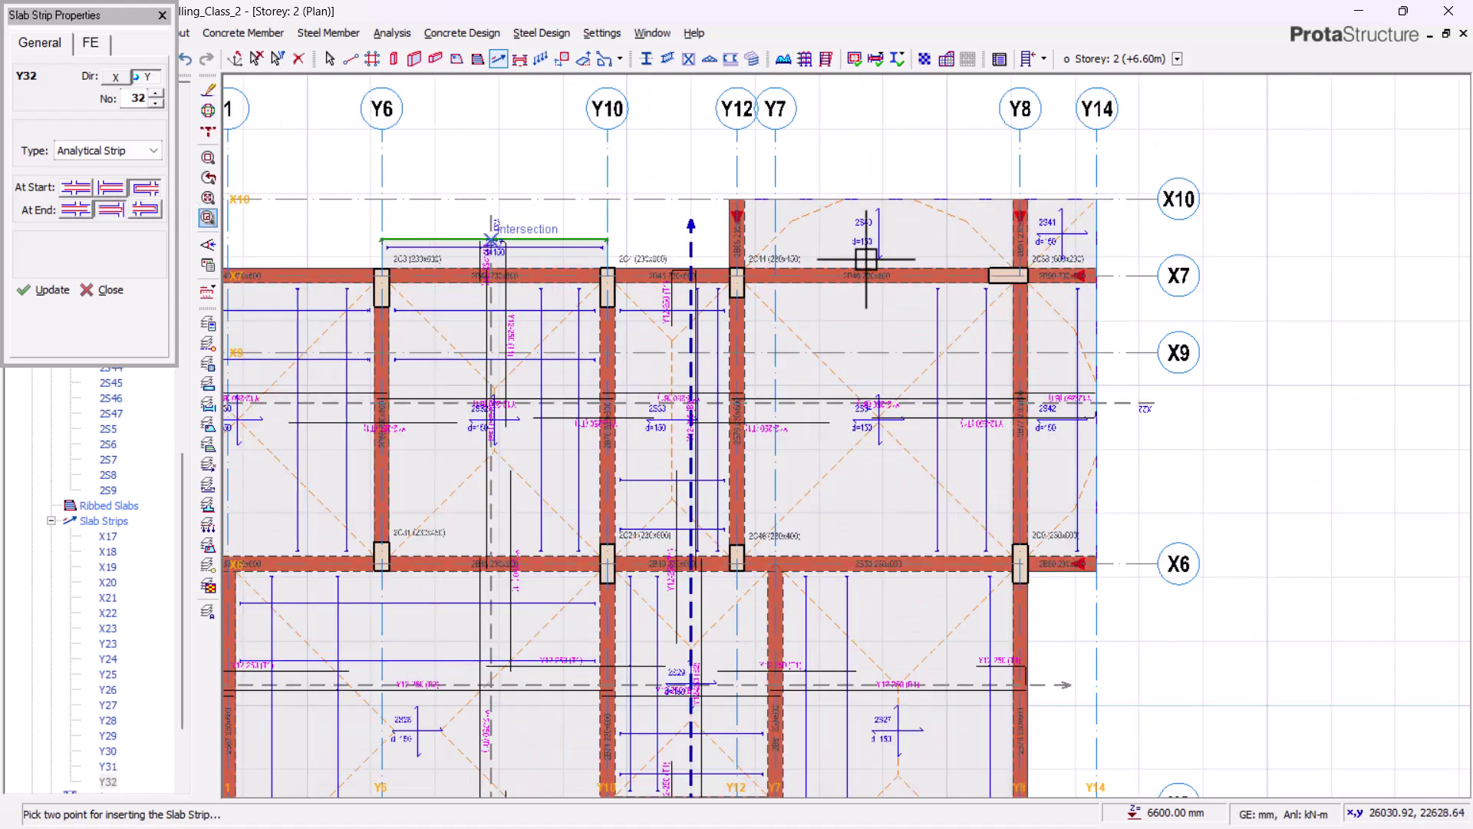
pyautogui.scroll(-3, 798, 281)
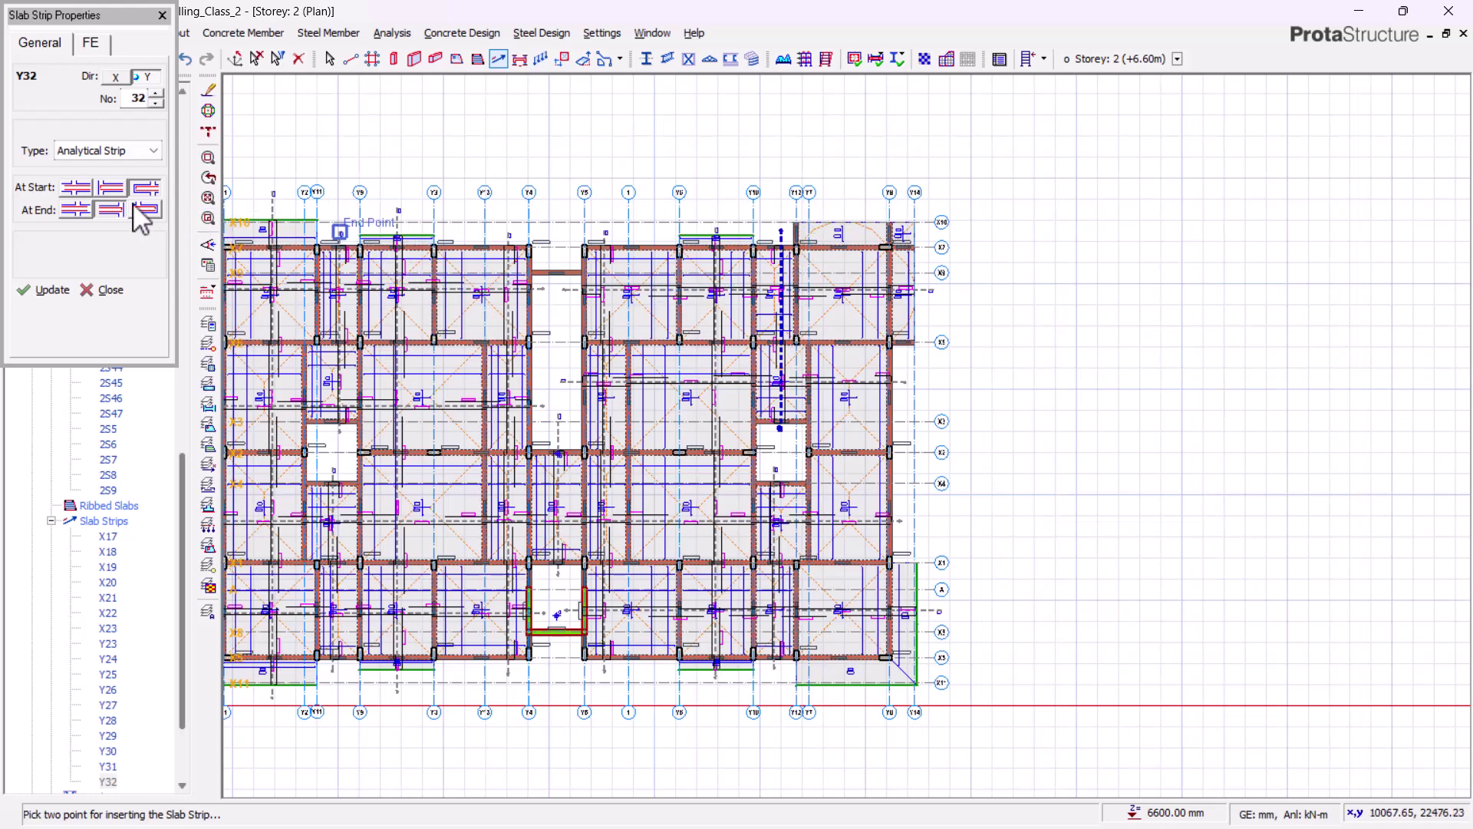
pyautogui.scroll(5, 875, 169)
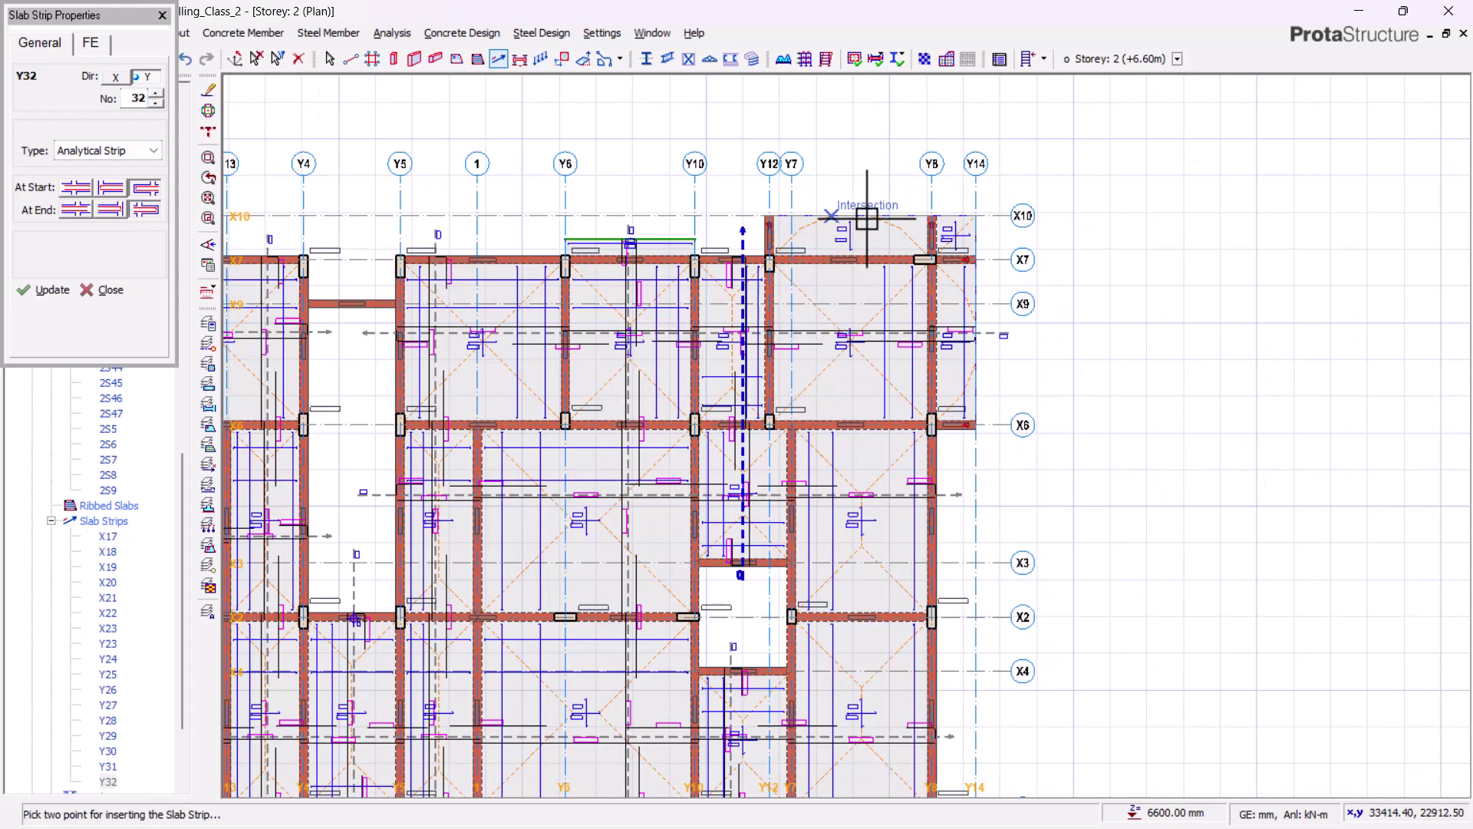
pyautogui.scroll(-5, 843, 118)
pyautogui.click(844, 119)
pyautogui.scroll(5, 852, 691)
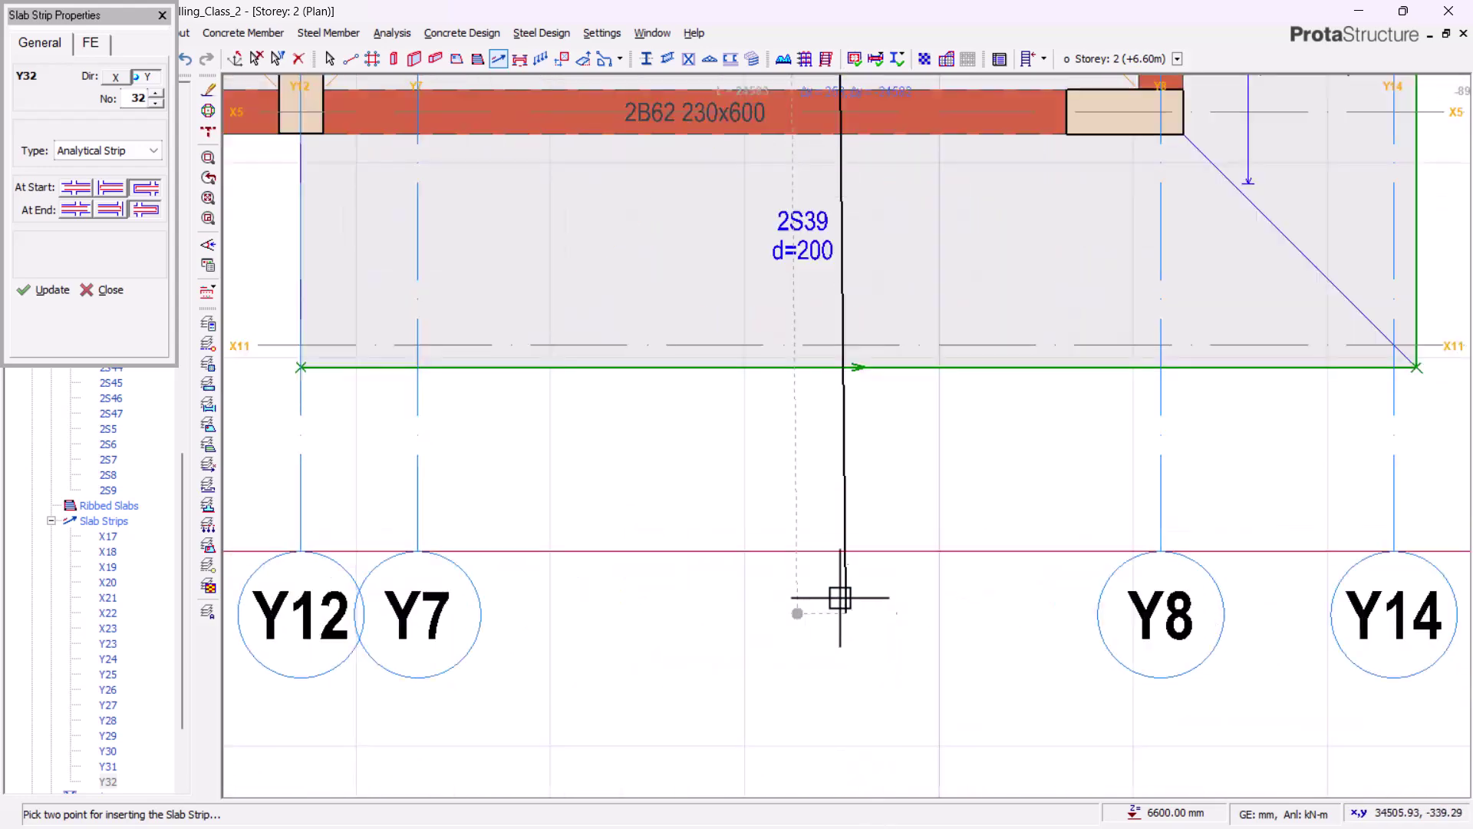
pyautogui.click(989, 506)
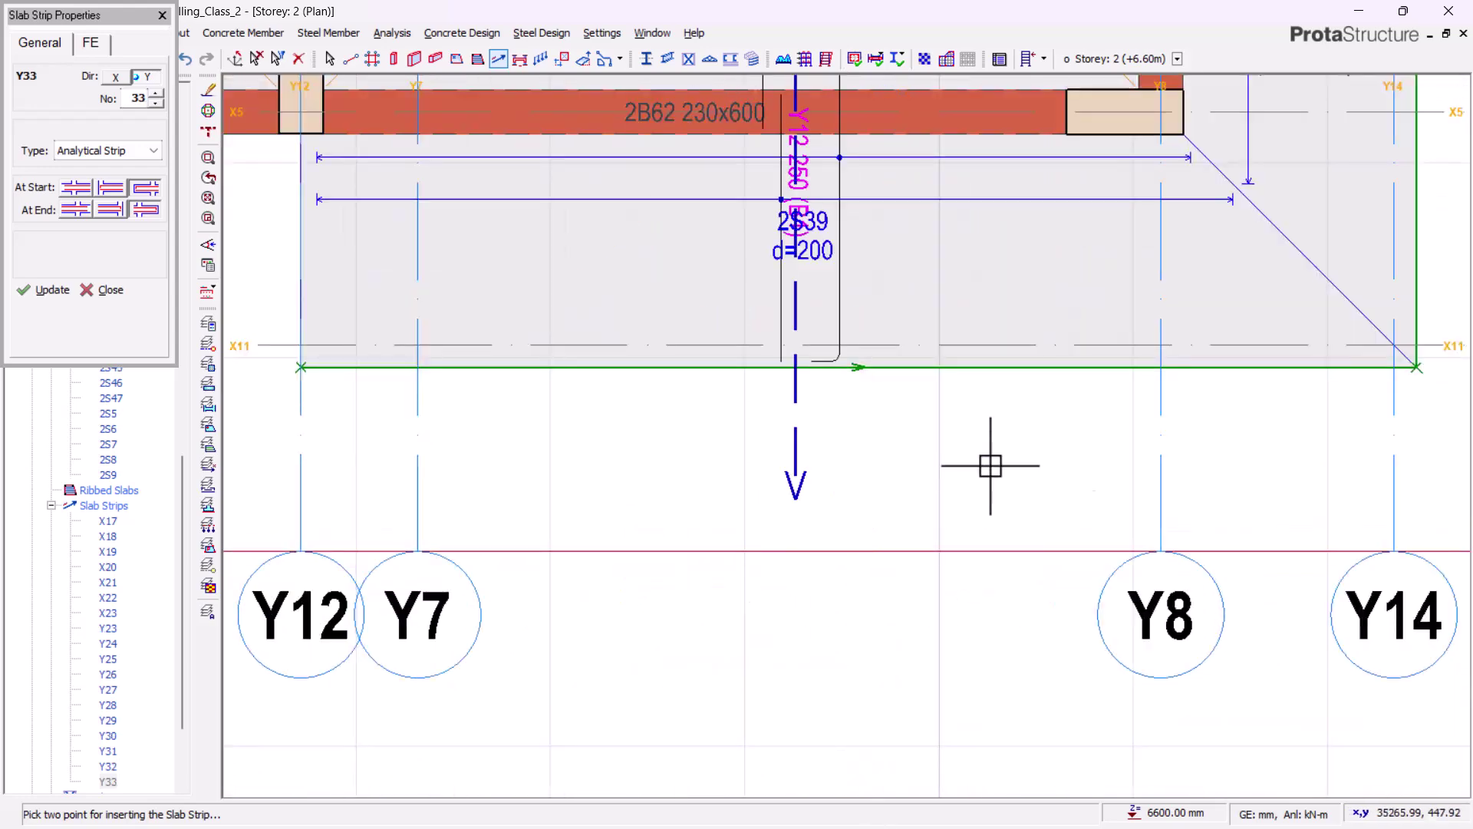
# Finish inserting slab strips on Storey 2 and make Storey 3 the active plan
pyautogui.scroll(-6, 987, 553)
pyautogui.moveTo(822, 461); pyautogui.dragTo(1115, 480, button='middle')
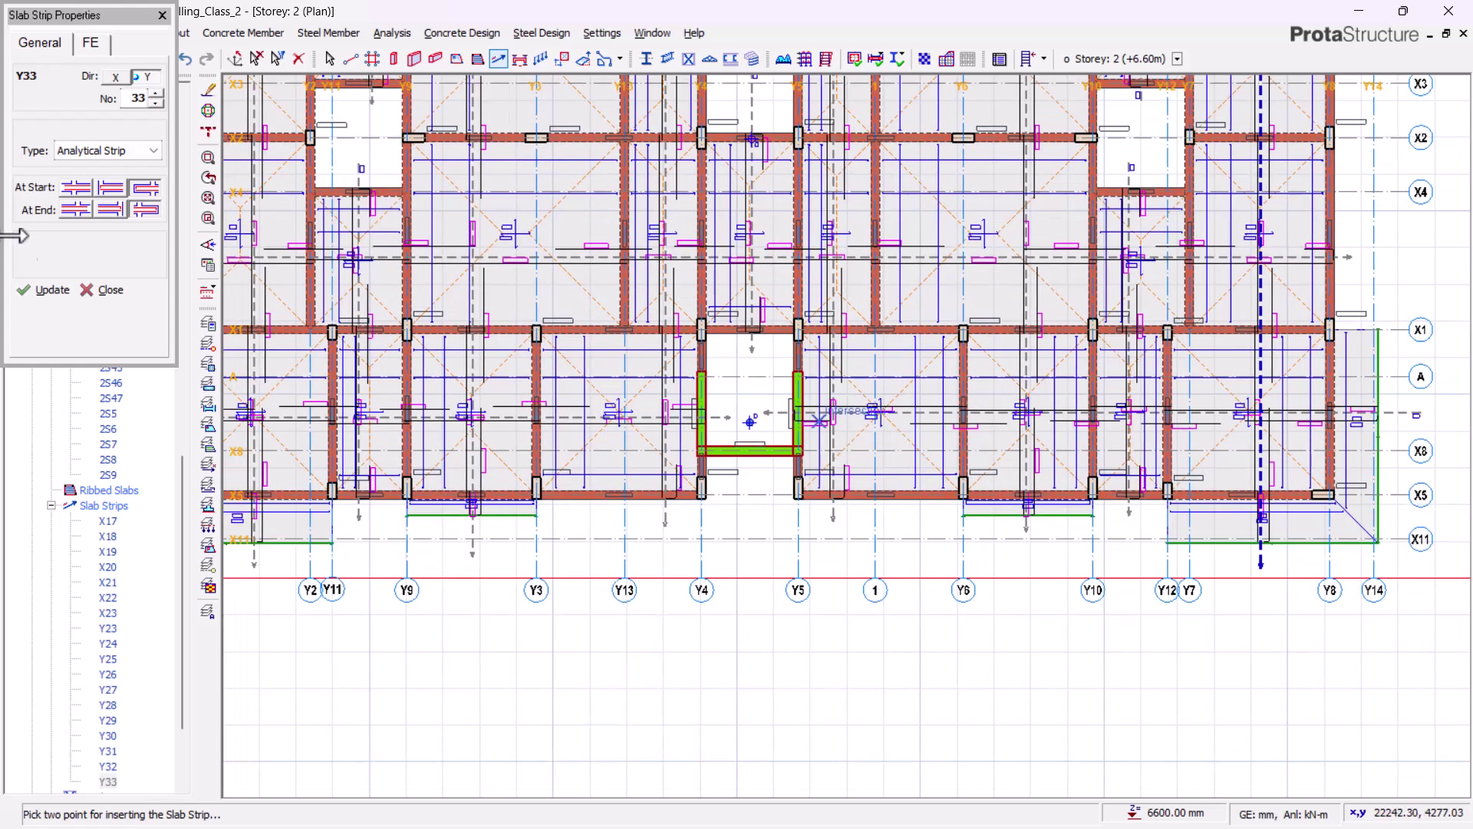
pyautogui.click(103, 290)
pyautogui.scroll(8, 85, 268)
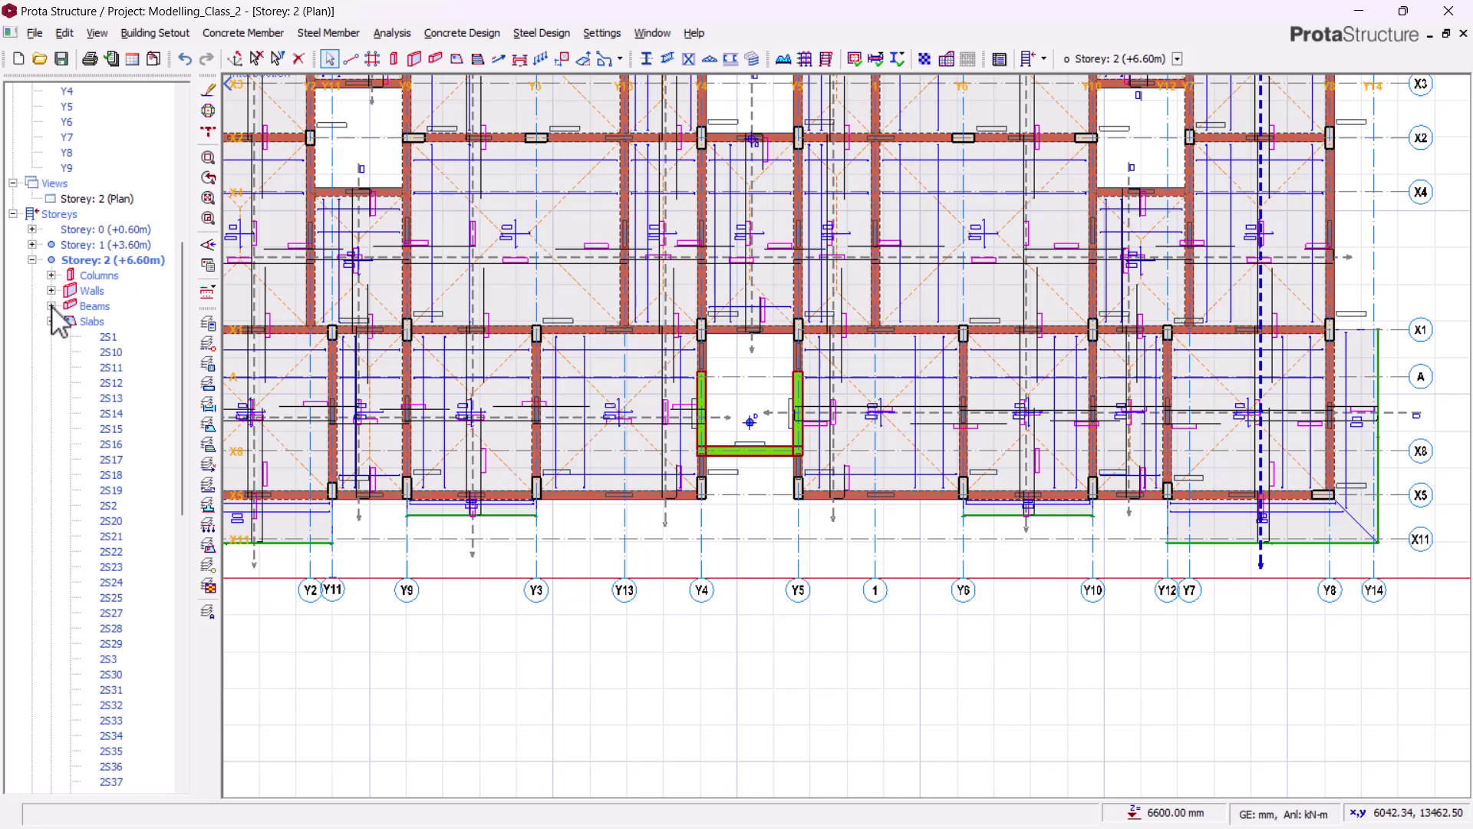
pyautogui.click(33, 261)
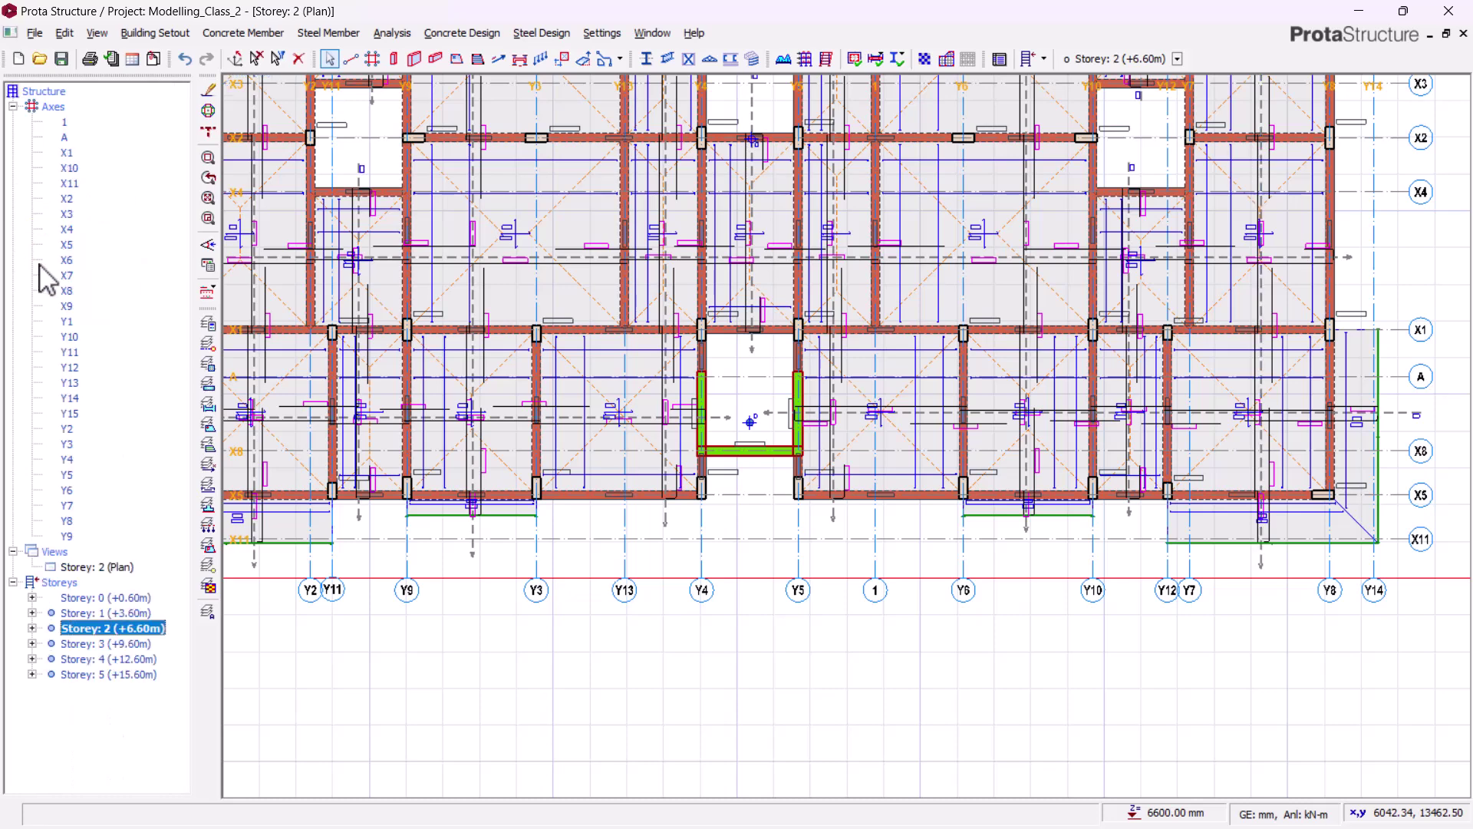
pyautogui.doubleClick(115, 643)
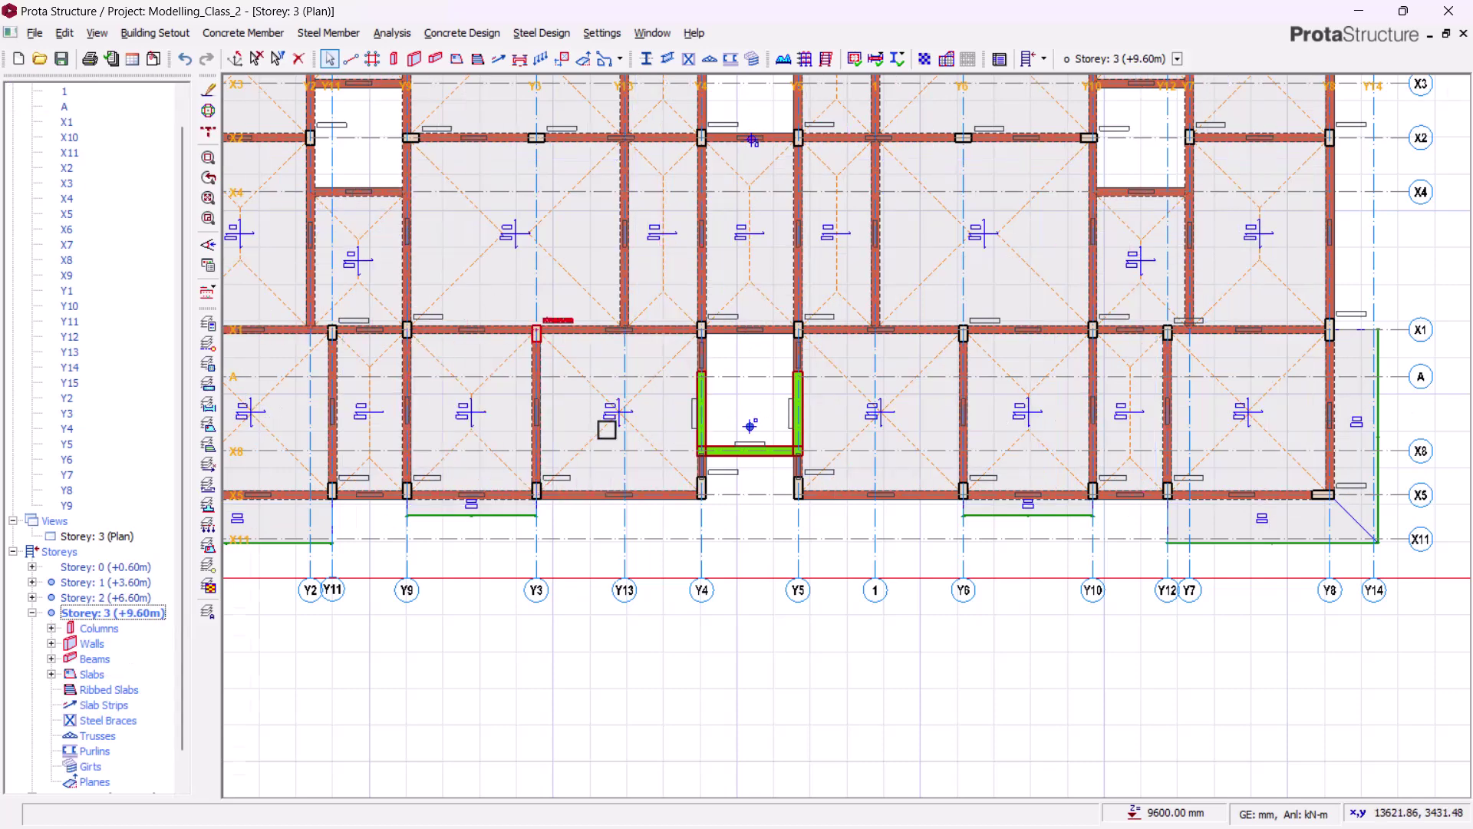
# Insert an X-direction slab strip between axes X9 and X6 on Storey 3, with cantilever start and non-cantilever end, from outside Y15 to past Y4
pyautogui.scroll(-3, 602, 422)
pyautogui.moveTo(628, 318); pyautogui.dragTo(814, 462, button='middle')
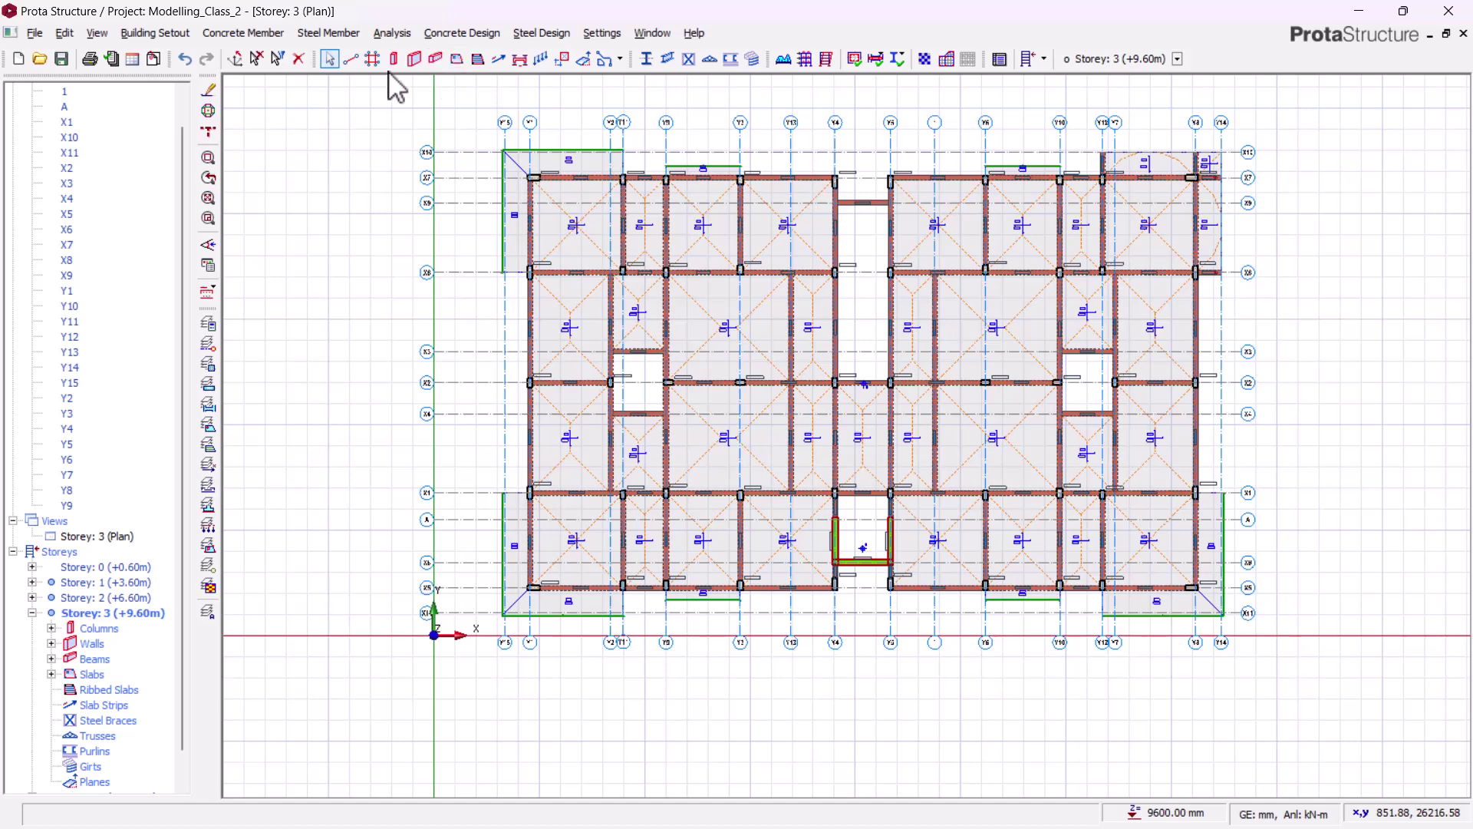
pyautogui.click(499, 60)
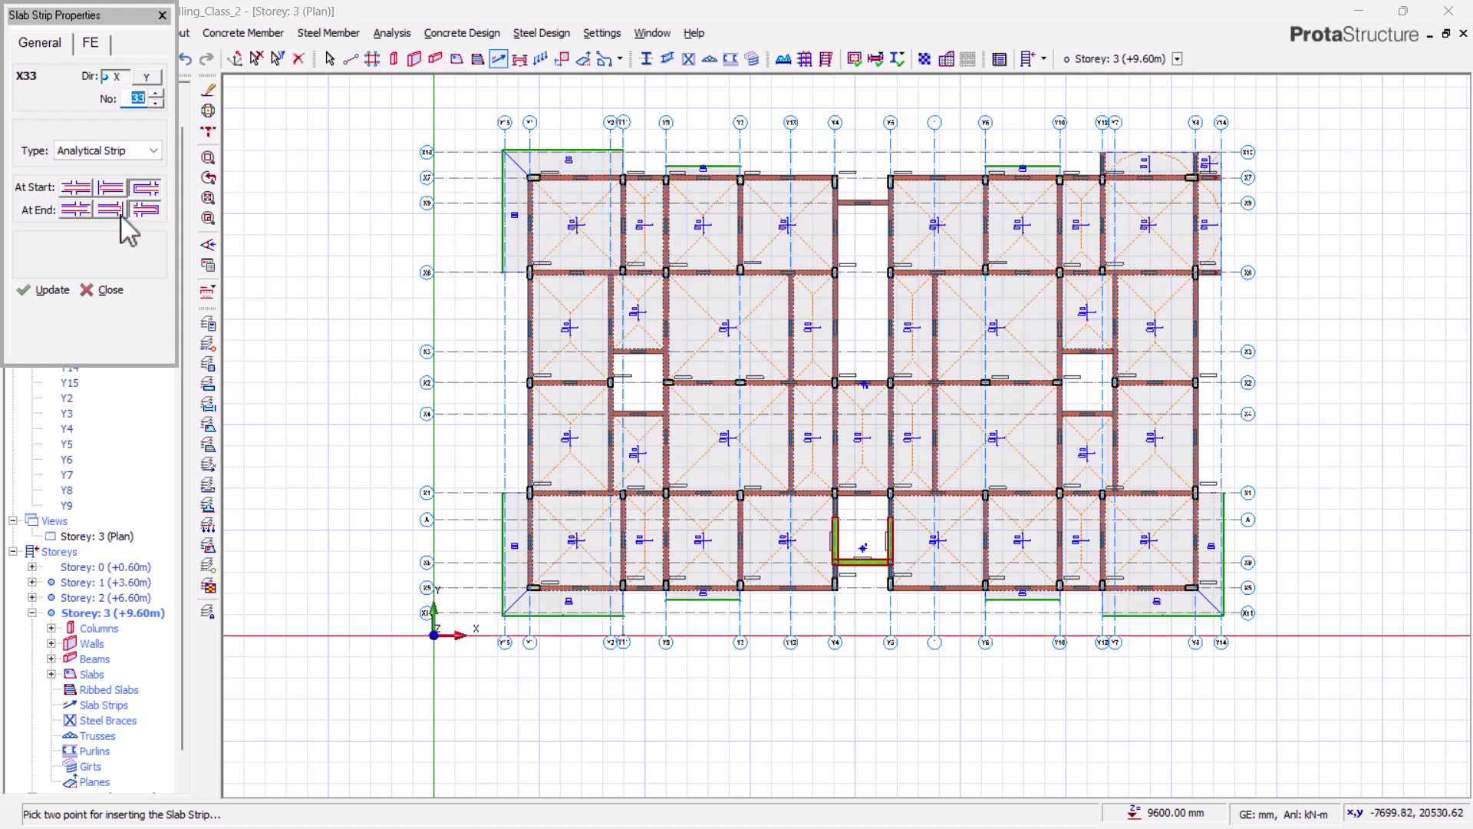
pyautogui.scroll(2, 550, 190)
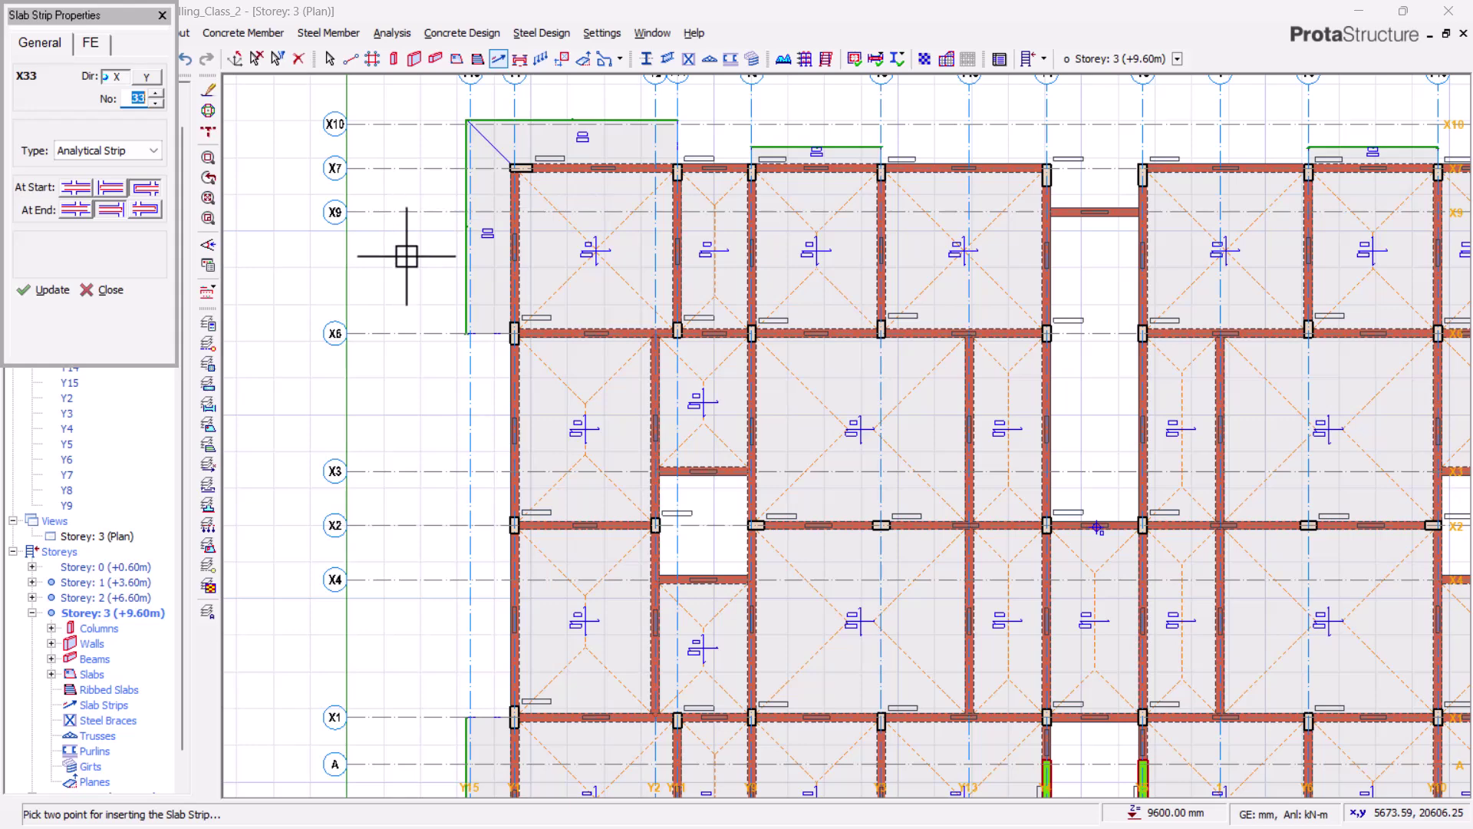
pyautogui.click(1075, 251)
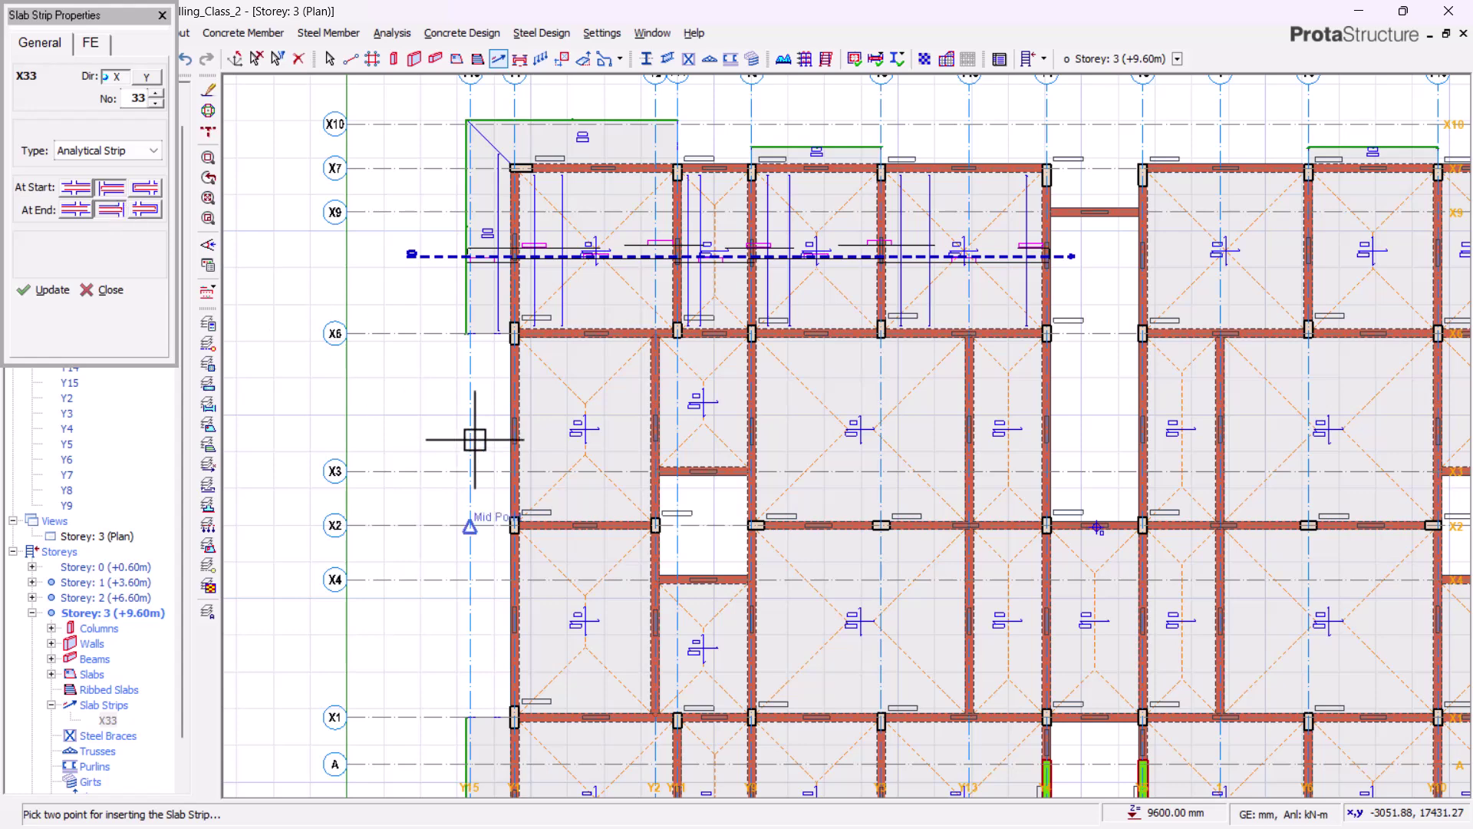
# Insert an X-direction slab strip with non-cantilever ends between axes X6 and X3, from outside Y1 to just past Y4
pyautogui.scroll(3, 478, 435)
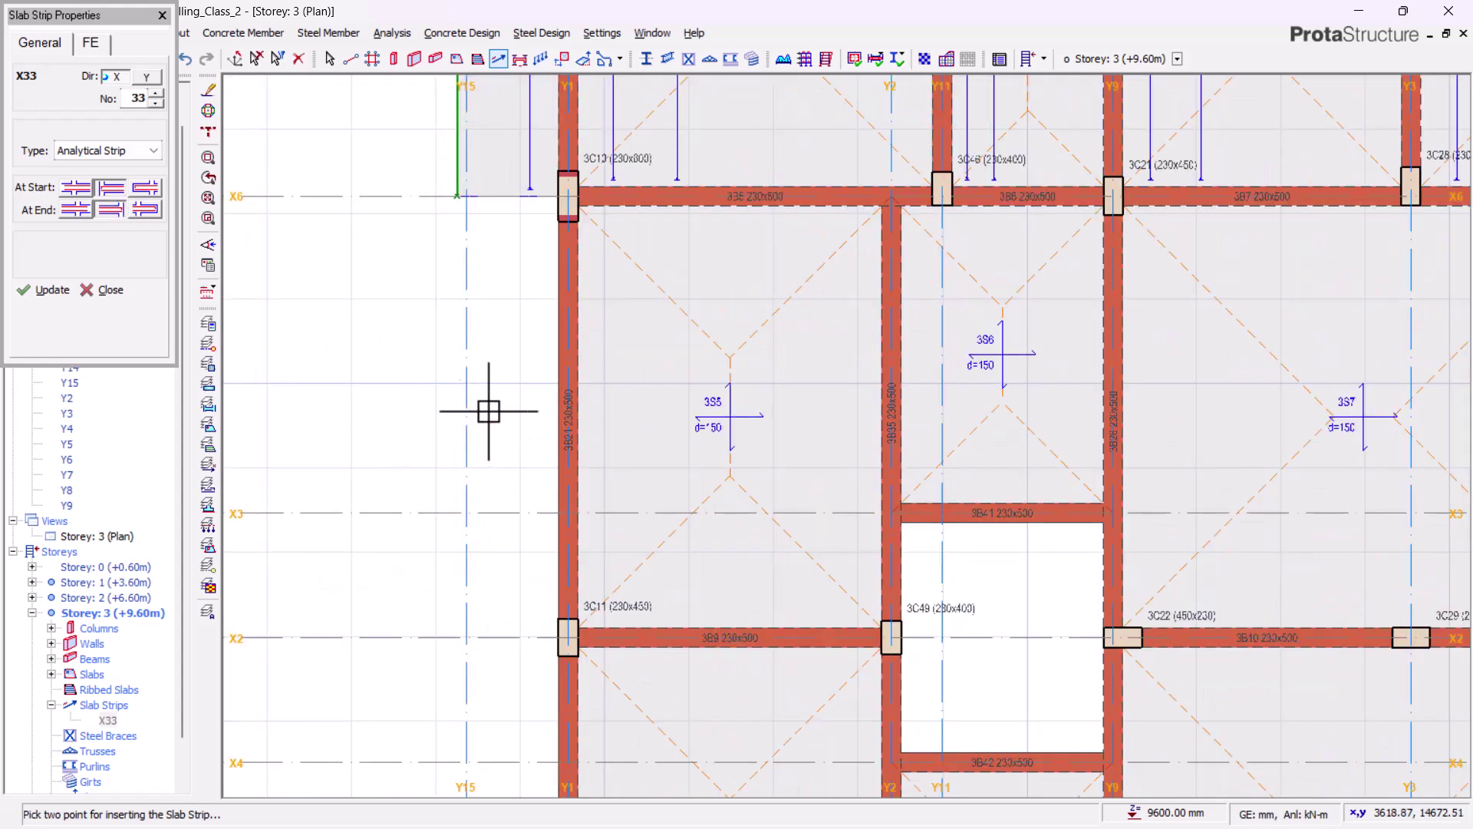
pyautogui.click(489, 411)
pyautogui.scroll(-2, 403, 455)
pyautogui.scroll(-1, 1067, 422)
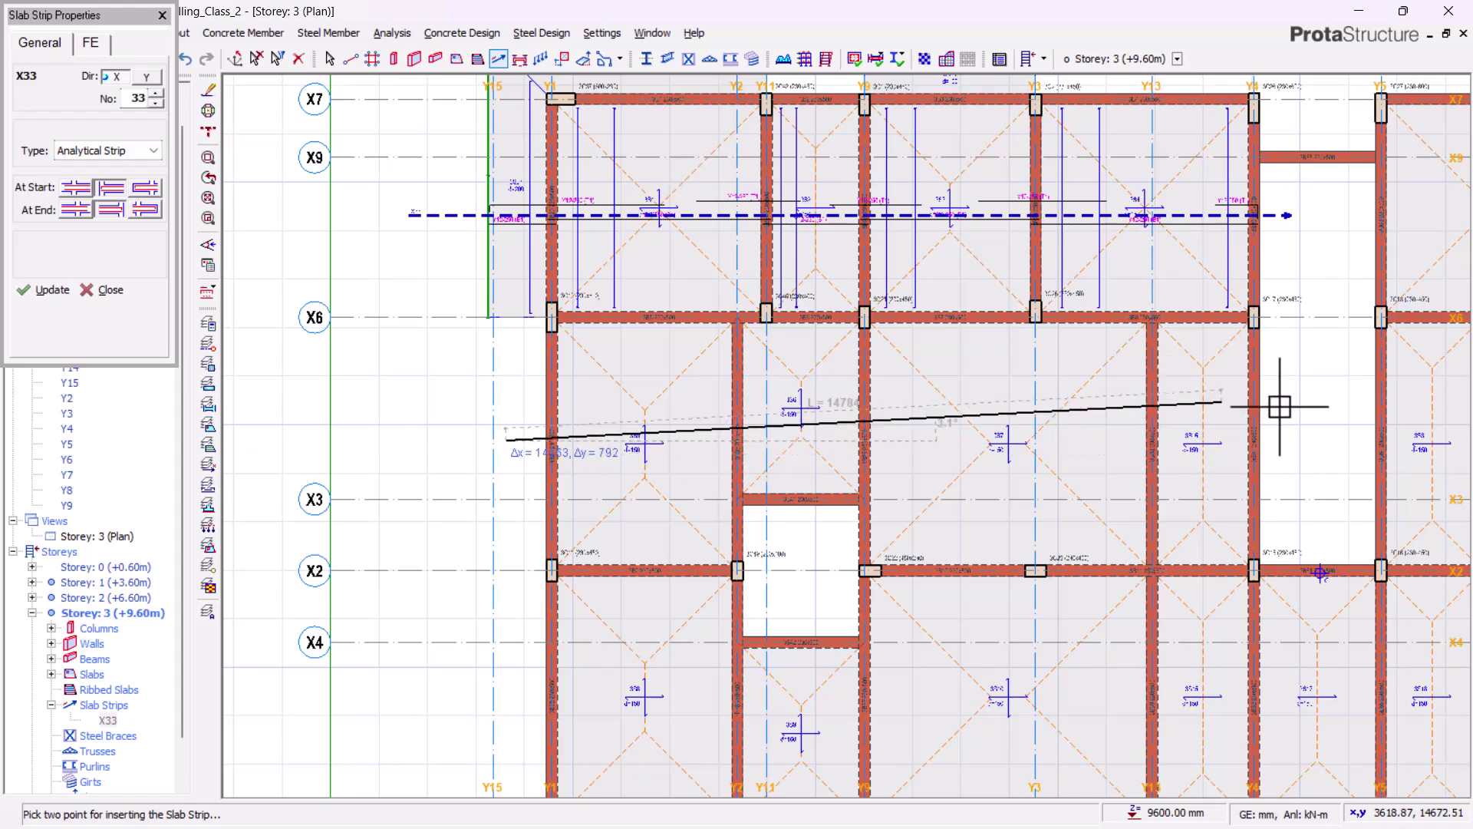
pyautogui.click(815, 254)
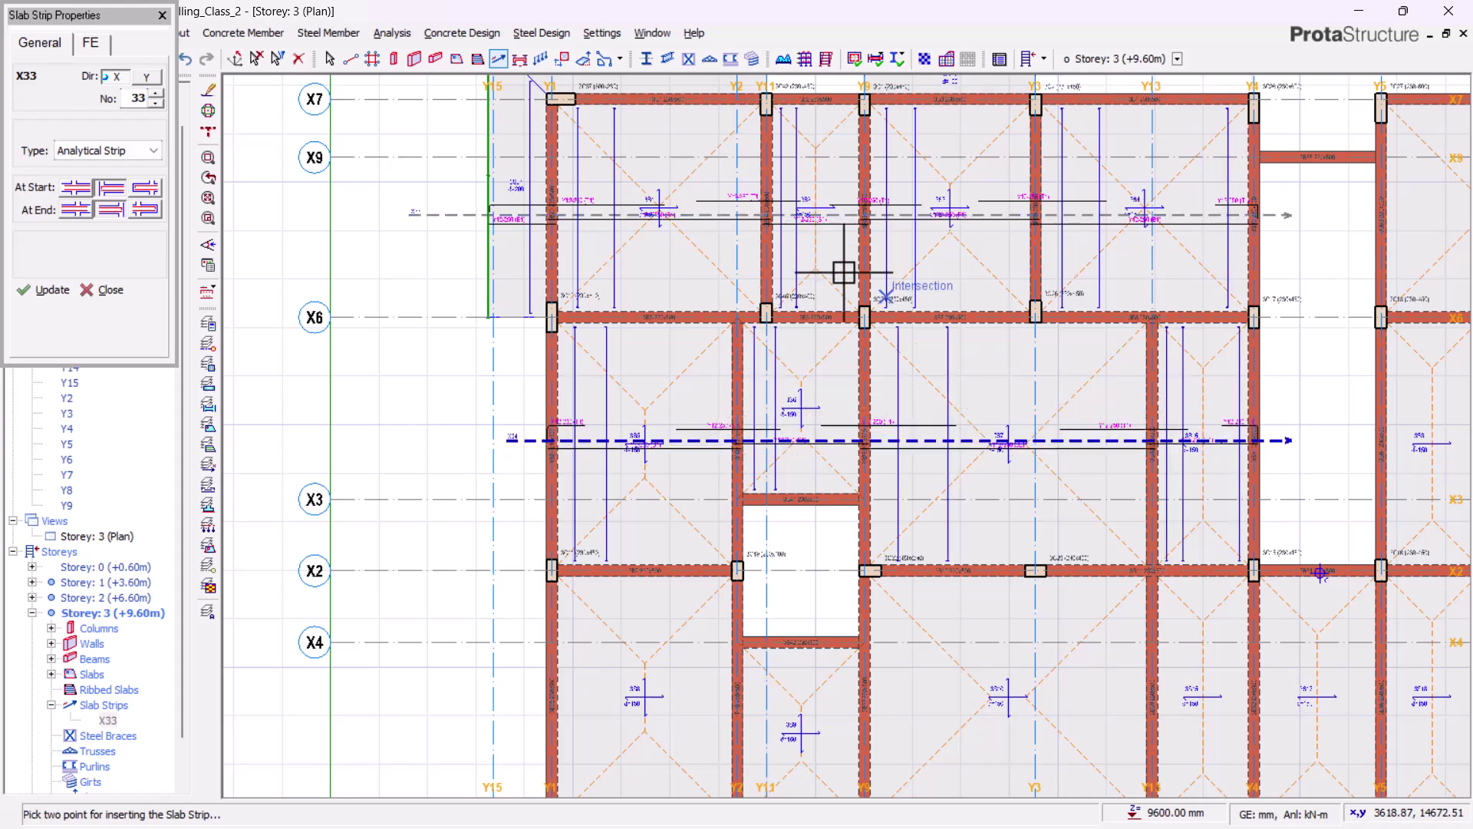
# Insert an X-direction slab strip about 34 m long with non-cantilever ends between axes X4 and X1, from outside Y1 to about Y14
pyautogui.scroll(-2, 884, 432)
pyautogui.scroll(3, 538, 386)
pyautogui.click(553, 306)
pyautogui.scroll(-4, 449, 490)
pyautogui.scroll(3, 881, 494)
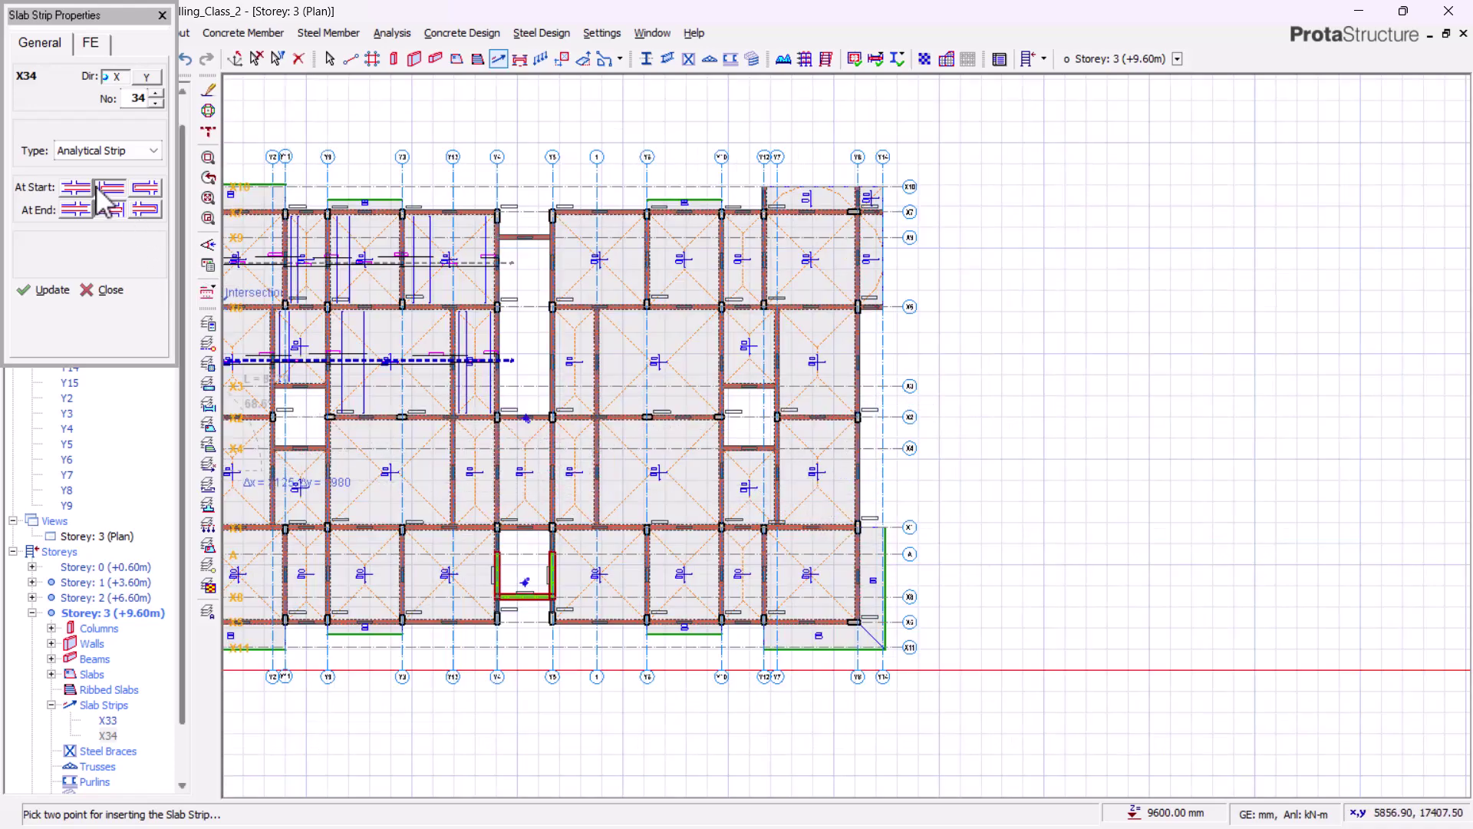
pyautogui.scroll(4, 840, 482)
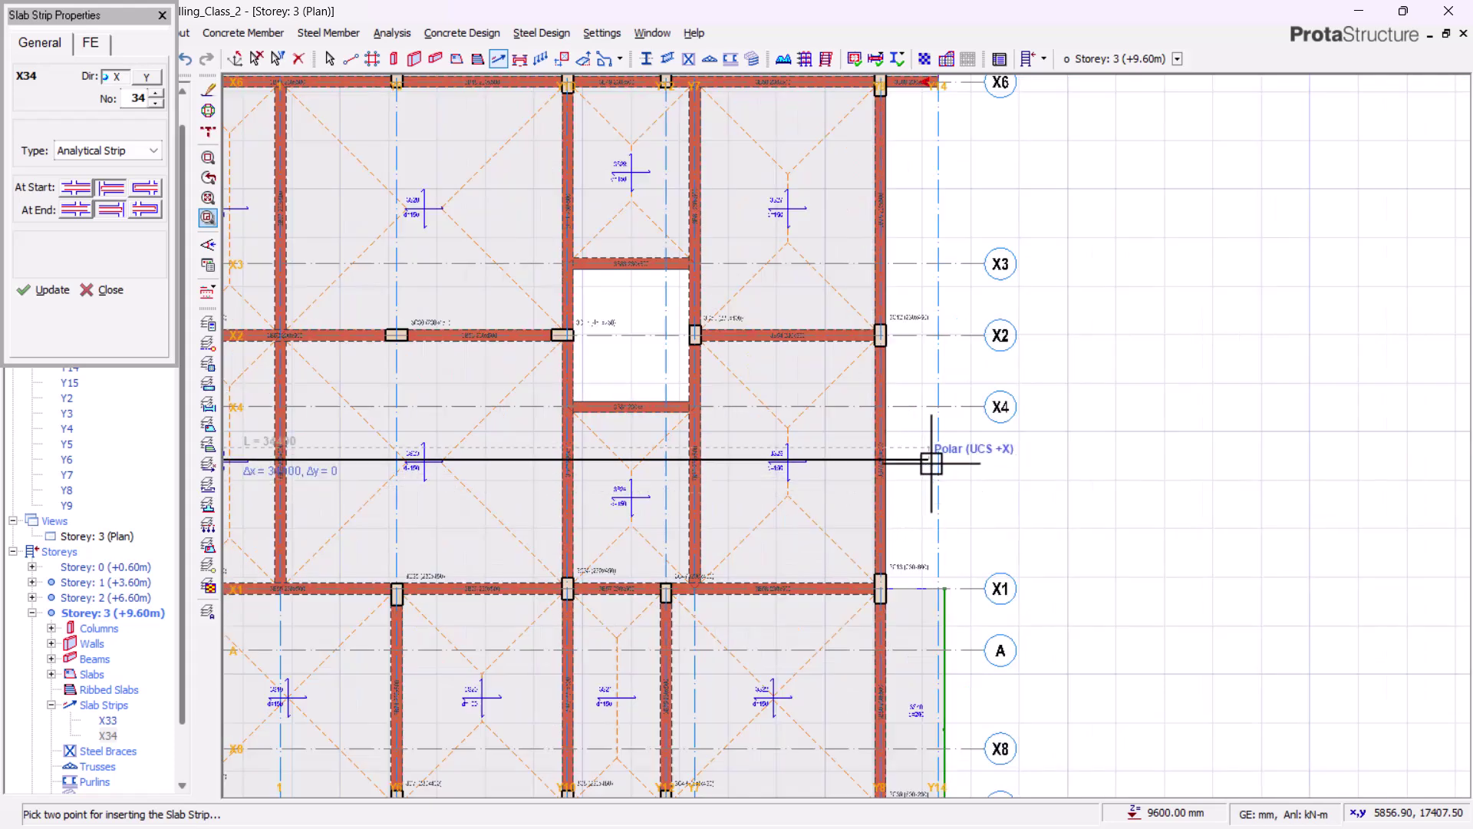
pyautogui.click(1078, 373)
# Insert an X-direction slab strip between axes A and X8, with cantilever start and non-cantilever end, from outside Y15 to just past Y4
pyautogui.scroll(-5, 779, 625)
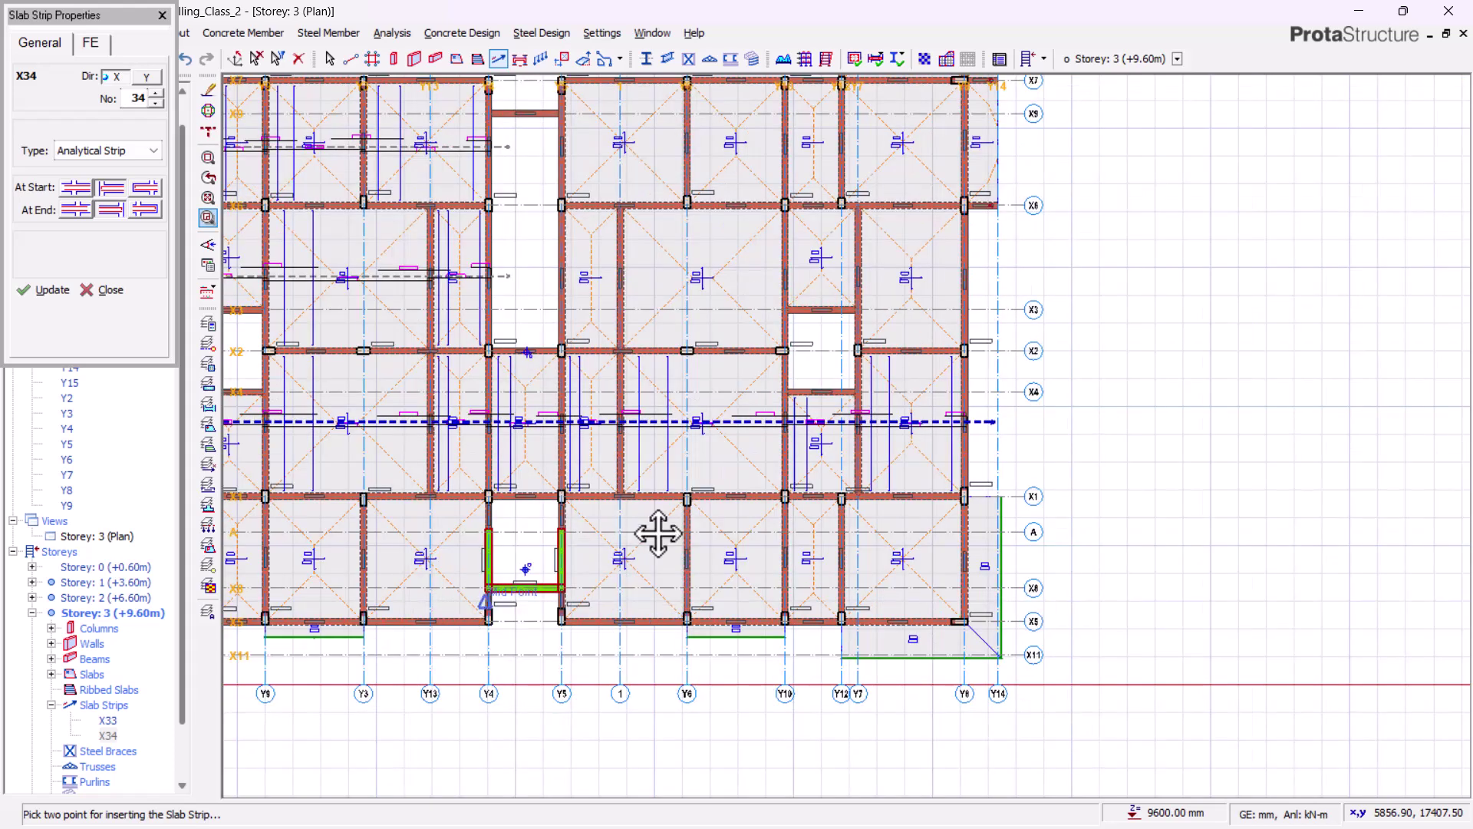
pyautogui.scroll(3, 265, 476)
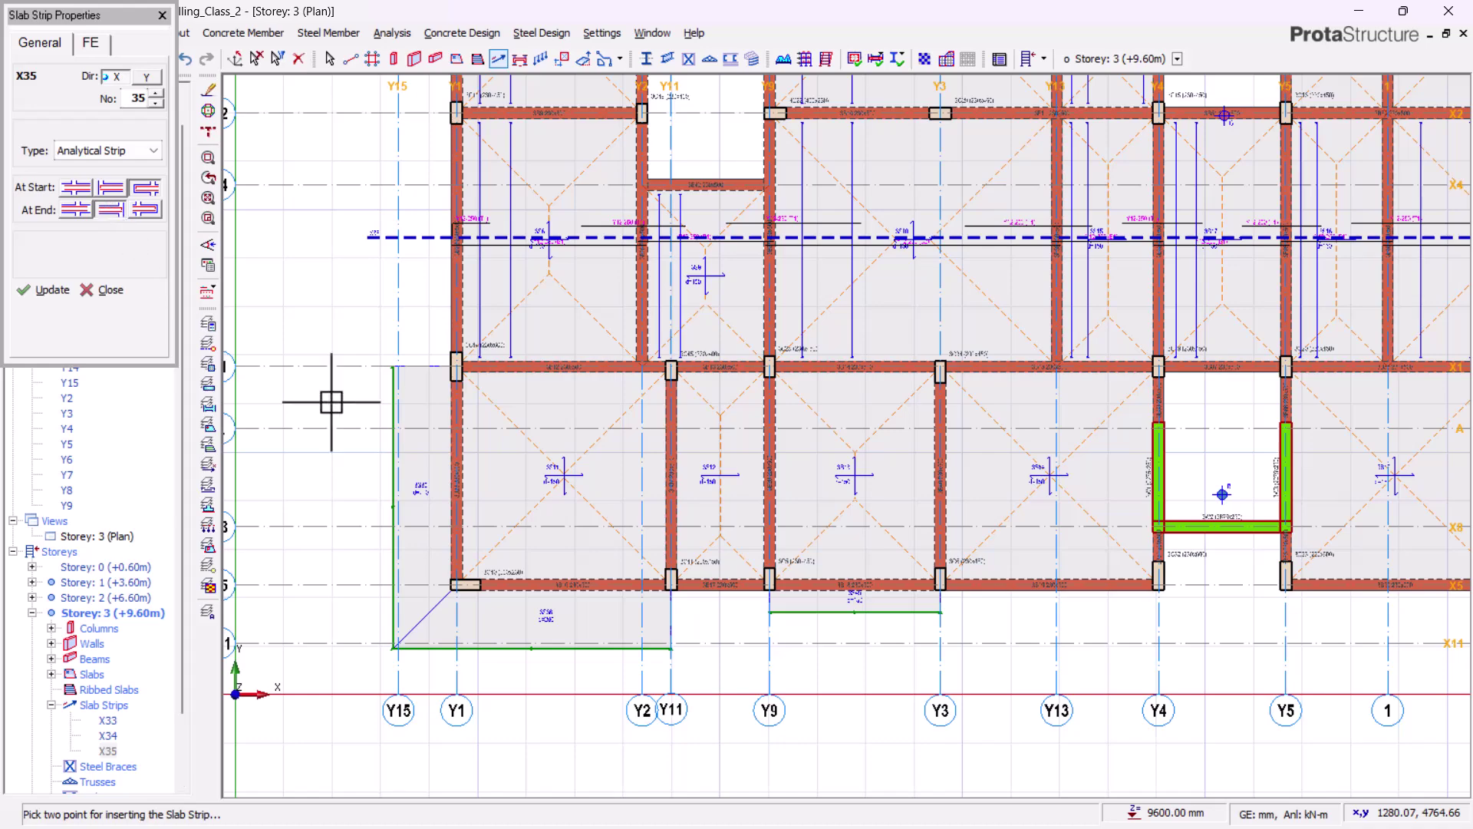
pyautogui.scroll(1, 349, 467)
pyautogui.scroll(-1, 383, 494)
pyautogui.click(355, 507)
pyautogui.scroll(-1, 337, 506)
pyautogui.moveTo(994, 508); pyautogui.dragTo(829, 506, button='middle')
pyautogui.scroll(4, 829, 506)
pyautogui.click(821, 513)
# Insert an X-direction slab strip between axes A and X8, with cantilever start and non-cantilever end, from outside Y14 to just past Y5
pyautogui.scroll(-2, 798, 468)
pyautogui.moveTo(974, 480); pyautogui.dragTo(253, 471, button='middle')
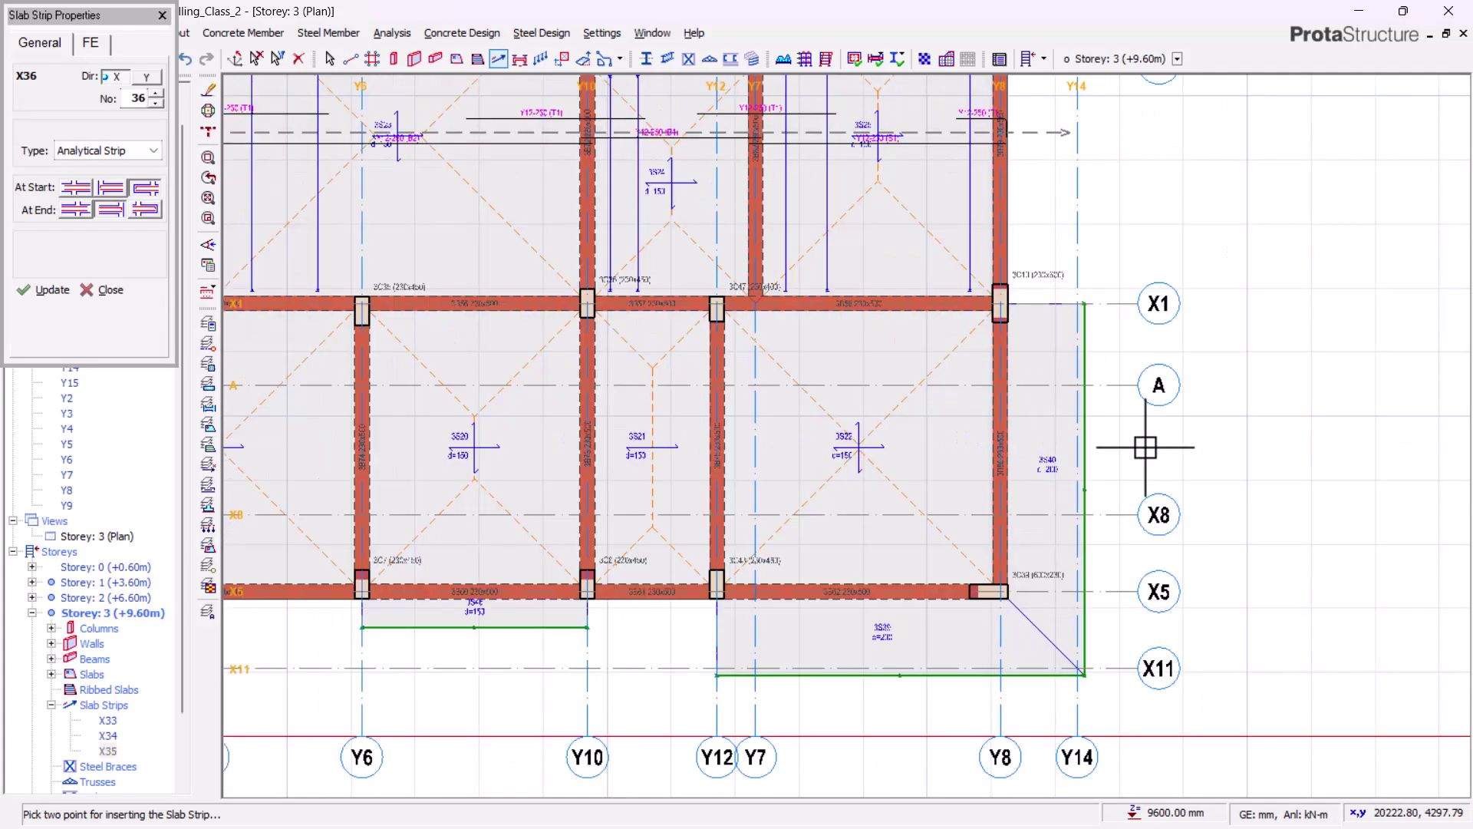
pyautogui.click(1145, 447)
pyautogui.scroll(-1, 1145, 448)
pyautogui.moveTo(365, 419); pyautogui.dragTo(611, 432, button='middle')
pyautogui.scroll(2, 562, 439)
pyautogui.click(508, 456)
# Insert an X-direction slab strip between axes X9 and X6, with cantilever start and non-cantilever end, from outside Y14 to just past Y5
pyautogui.scroll(-4, 533, 546)
pyautogui.moveTo(706, 215); pyautogui.dragTo(742, 621, button='middle')
pyautogui.click(1039, 555)
pyautogui.moveTo(539, 581); pyautogui.dragTo(612, 473, button='middle')
pyautogui.scroll(4, 612, 474)
pyautogui.click(717, 364)
# Insert an X-direction slab strip about 16.4 m long with non-cantilever ends between axes X6 and X3, from just outside Y5 to about Y14
pyautogui.scroll(-4, 543, 396)
pyautogui.moveTo(442, 393); pyautogui.dragTo(526, 357, button='middle')
pyautogui.click(109, 191)
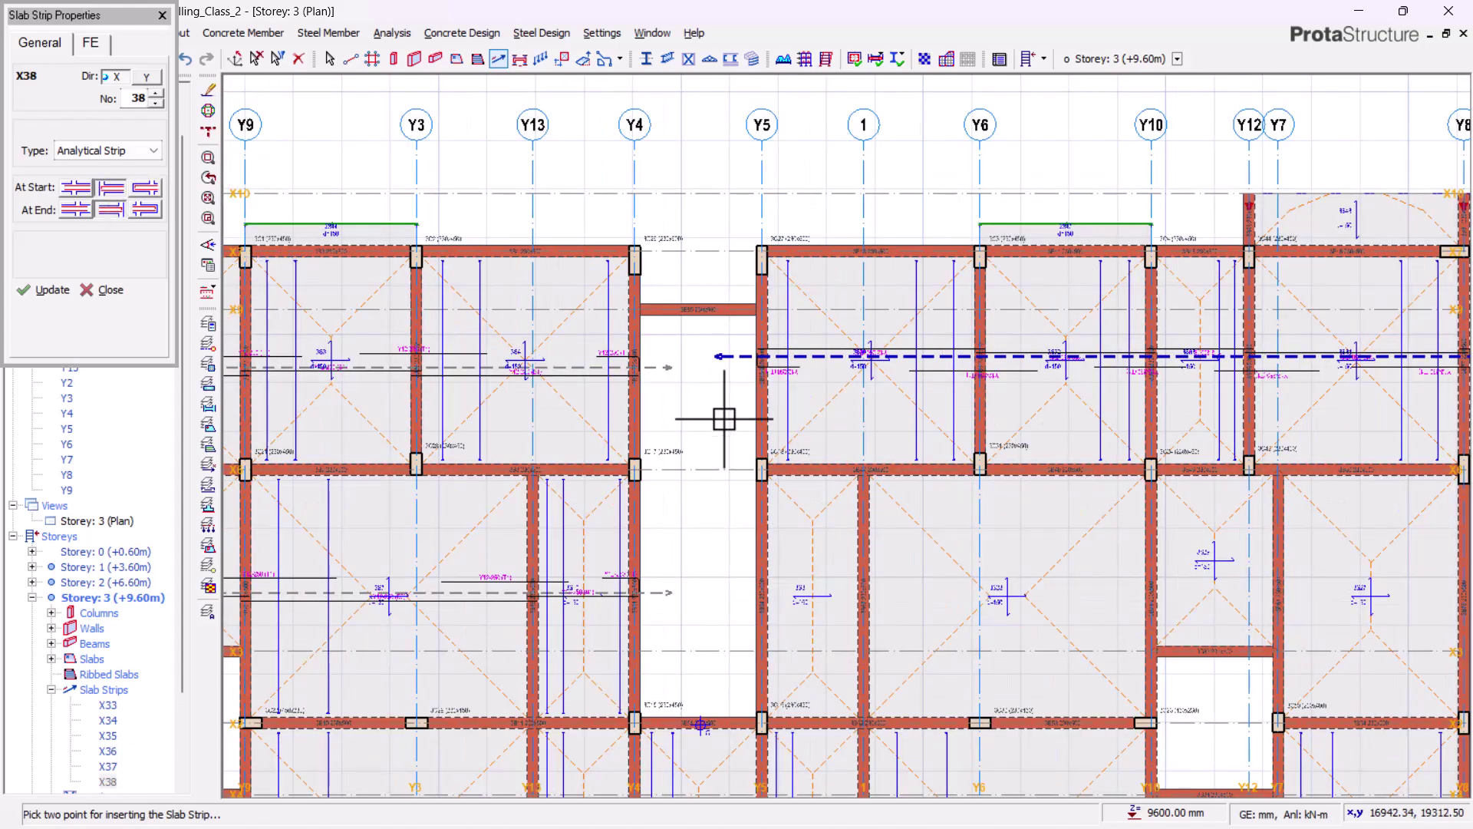
pyautogui.moveTo(724, 582); pyautogui.dragTo(598, 358, button='middle')
pyautogui.scroll(2, 601, 365)
pyautogui.scroll(-1, 509, 390)
pyautogui.scroll(2, 1144, 402)
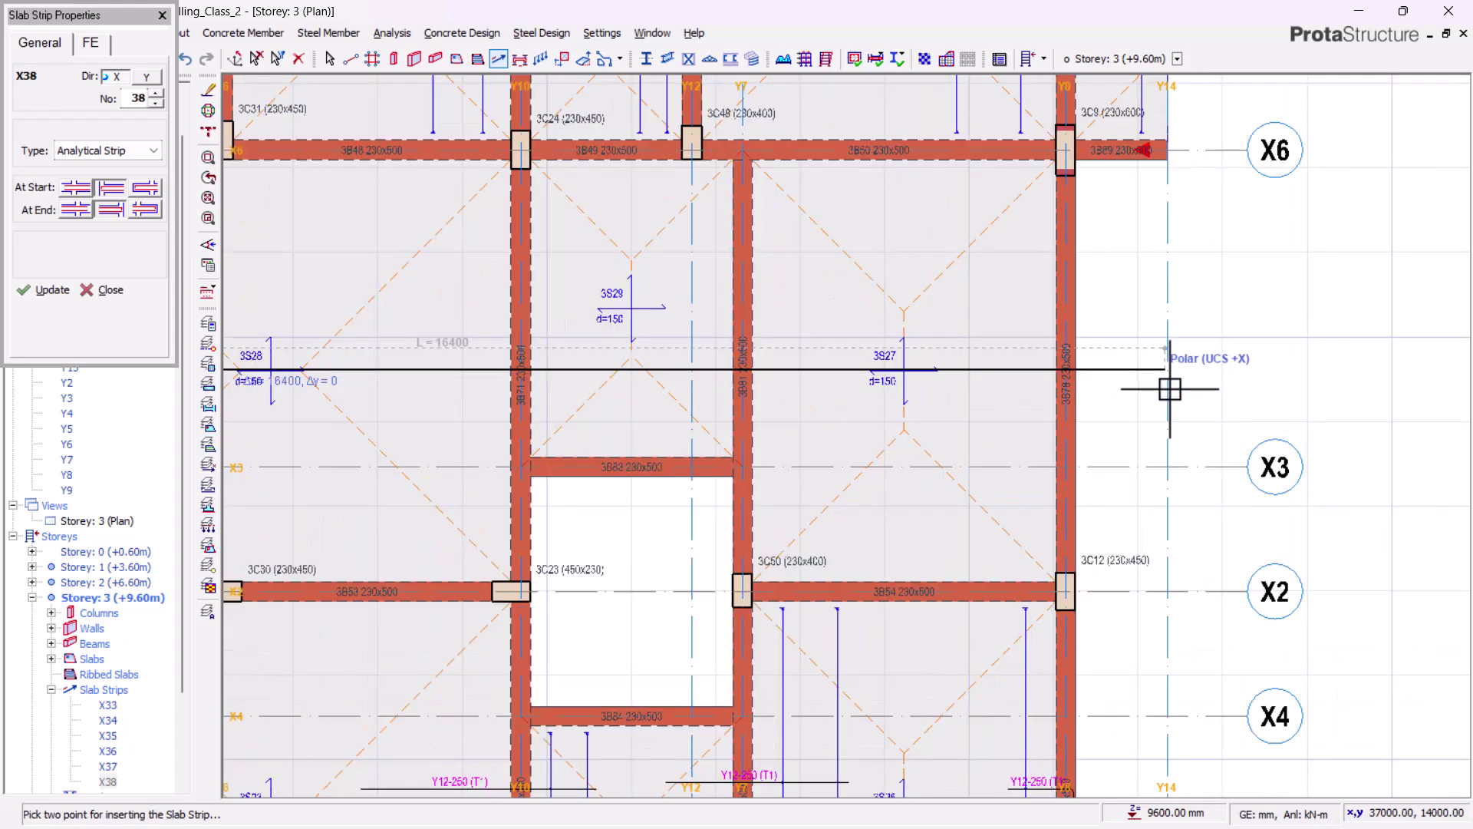
pyautogui.click(1161, 389)
# Insert a Y-direction slab strip about 23.6 m long with cantilever ends between axes Y1 and Y2, from outside X10 to past X11
pyautogui.scroll(-3, 1059, 526)
pyautogui.moveTo(1059, 525); pyautogui.dragTo(1143, 376, button='middle')
pyautogui.moveTo(925, 534); pyautogui.dragTo(925, 438, button='middle')
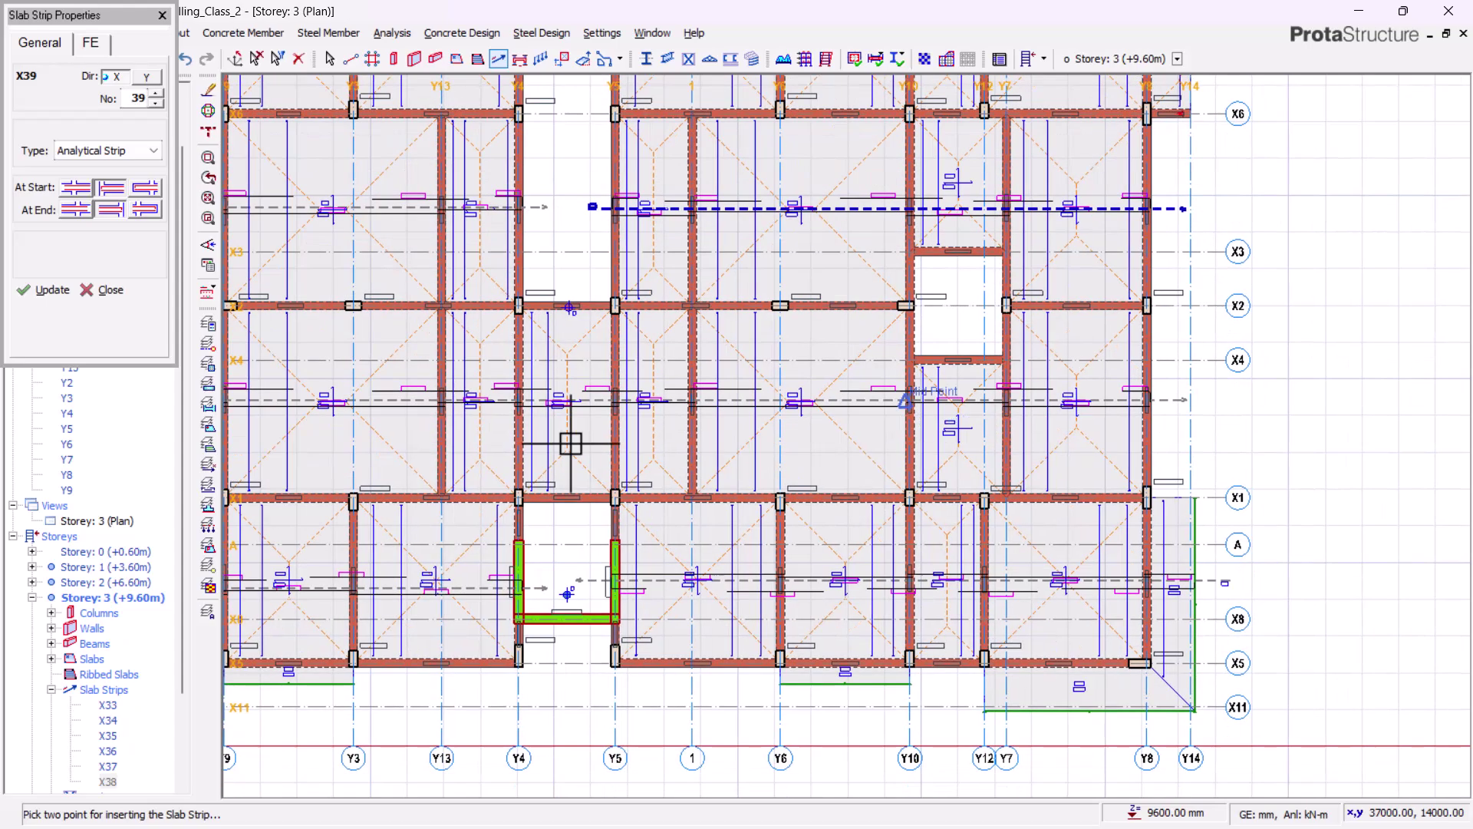
pyautogui.scroll(-1, 749, 440)
pyautogui.scroll(-1, 772, 276)
pyautogui.moveTo(795, 231); pyautogui.dragTo(874, 405, button='middle')
pyautogui.click(145, 78)
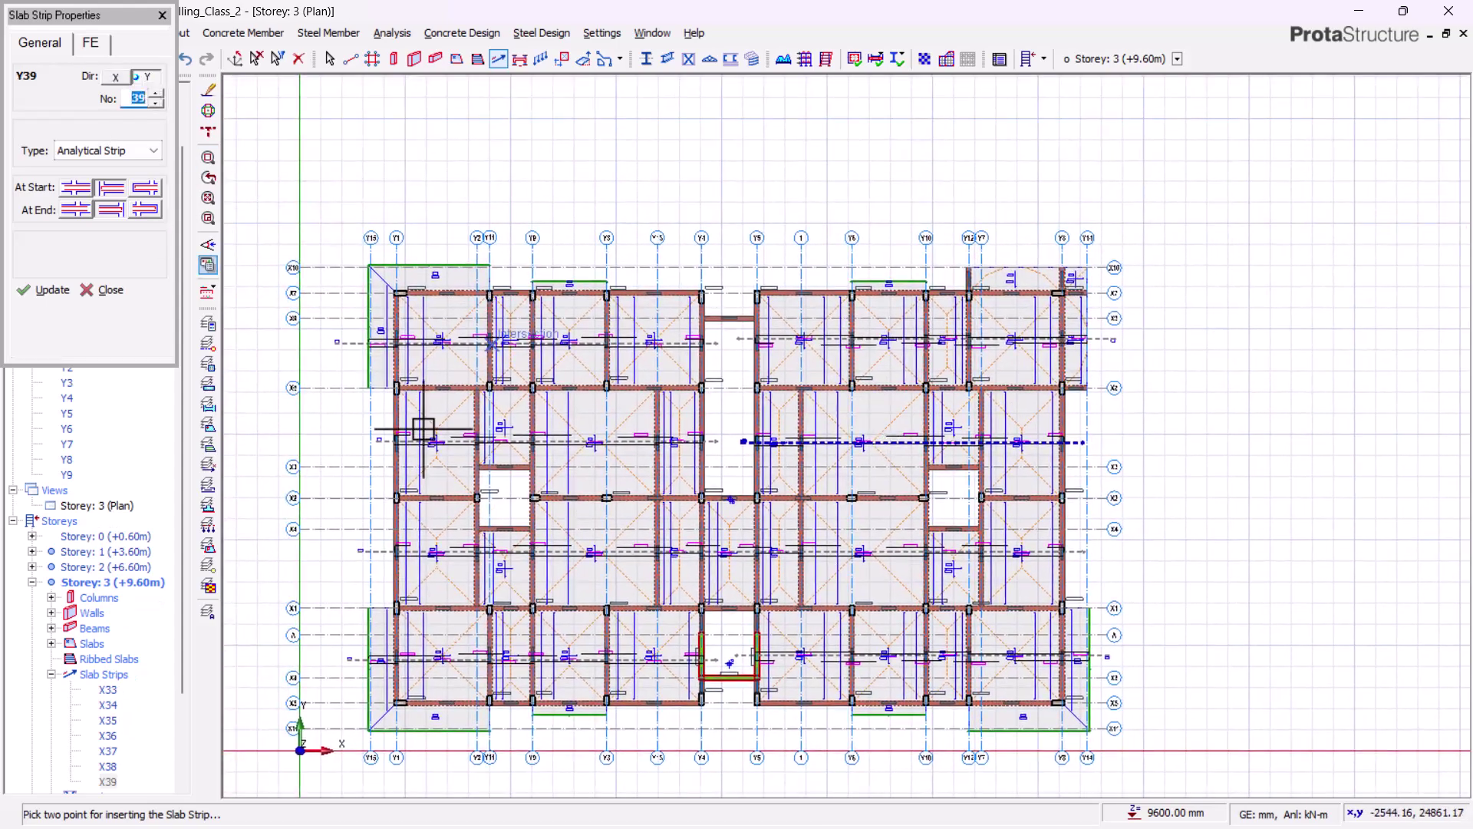
pyautogui.moveTo(507, 401); pyautogui.dragTo(726, 314, button='middle')
pyautogui.moveTo(671, 409); pyautogui.dragTo(606, 448, button='middle')
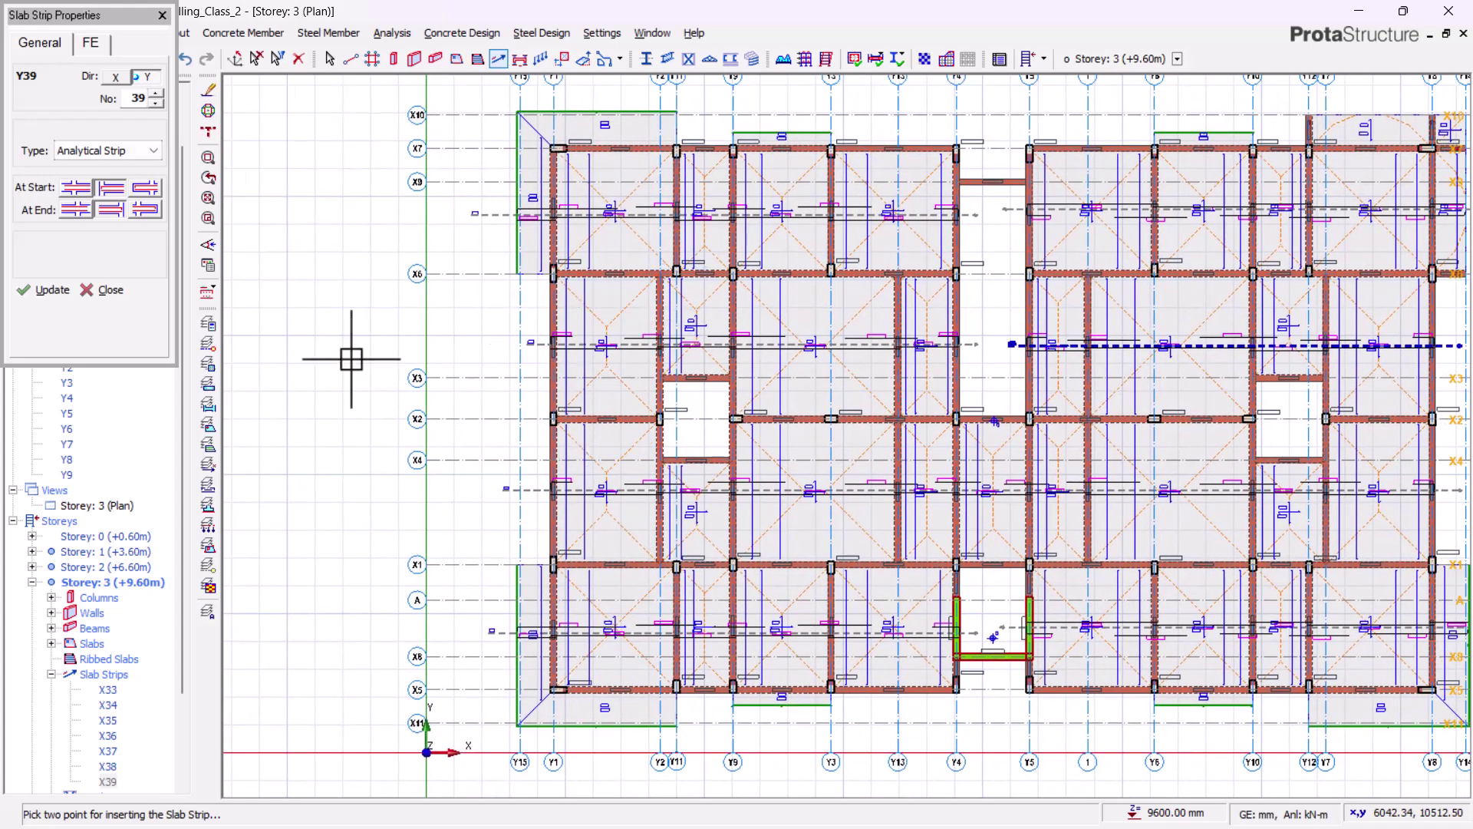
pyautogui.click(144, 190)
pyautogui.click(144, 209)
pyautogui.scroll(4, 613, 87)
pyautogui.click(607, 102)
pyautogui.scroll(-4, 614, 97)
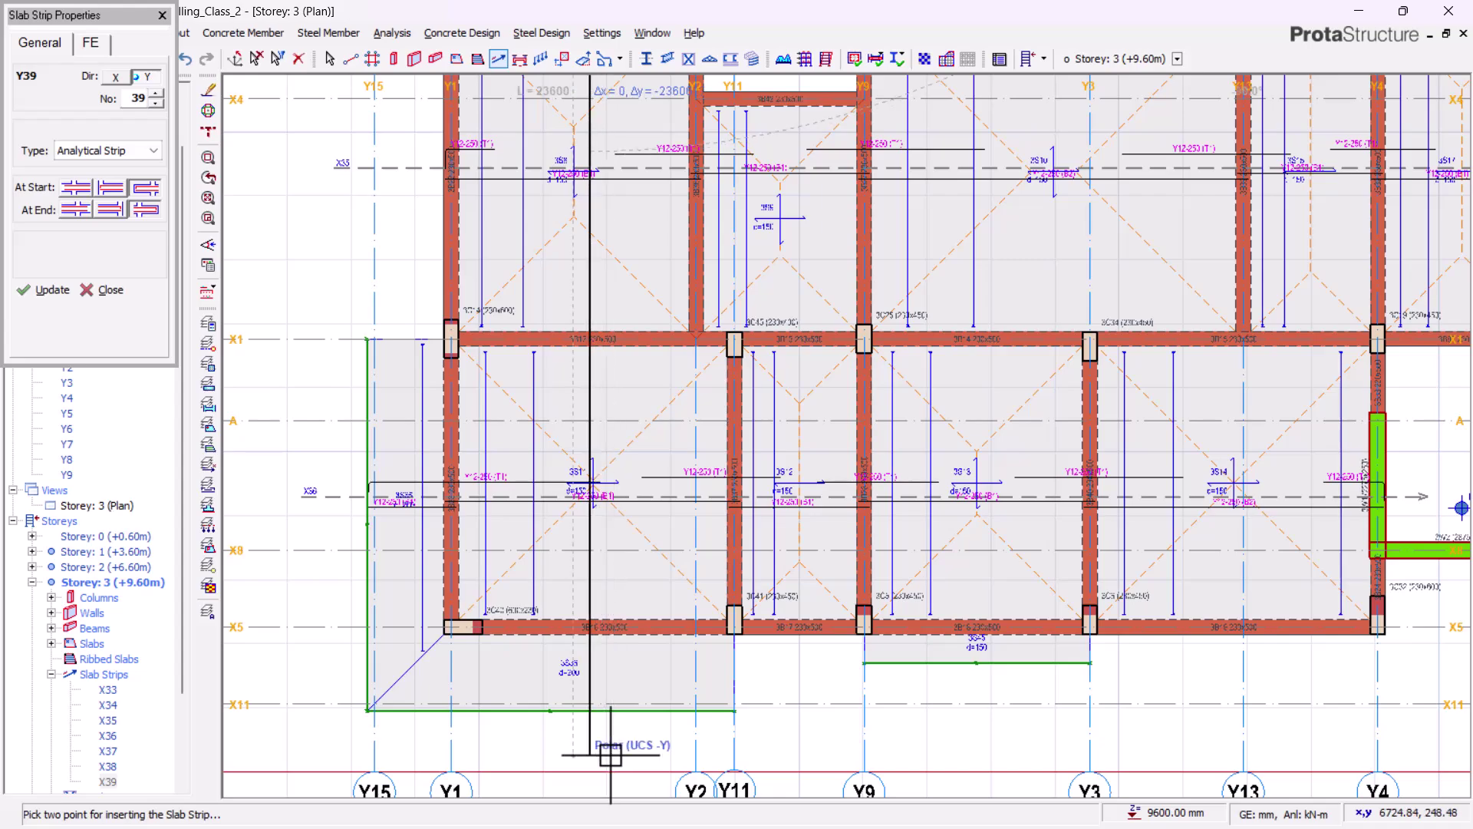
pyautogui.click(589, 733)
# Insert a Y-direction slab strip about 9.7 m long with non-cantilever ends between axes Y11 and Y9, from outside X7 to the opening below X3
pyautogui.scroll(-5, 401, 520)
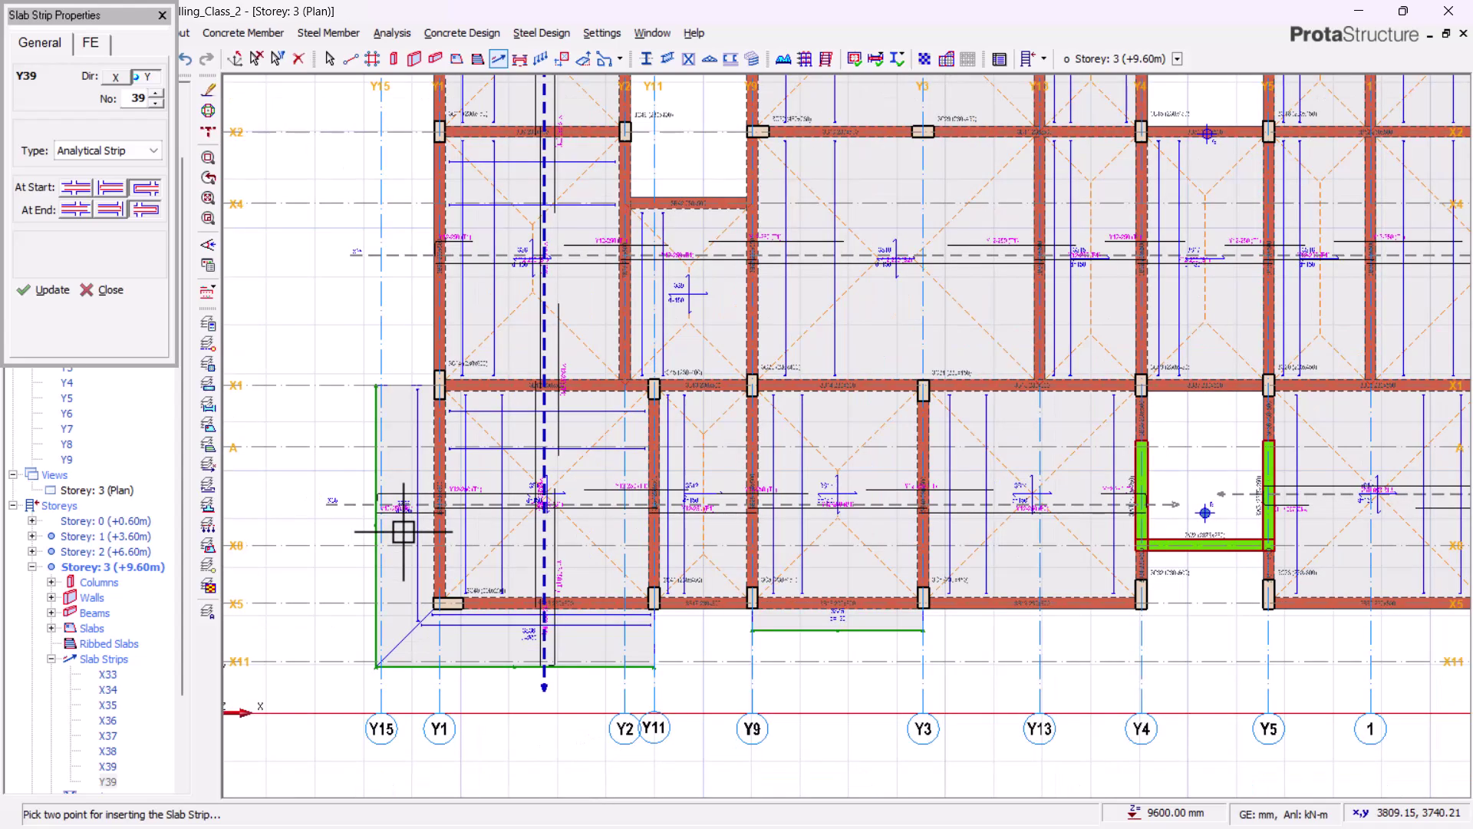
pyautogui.scroll(6, 585, 204)
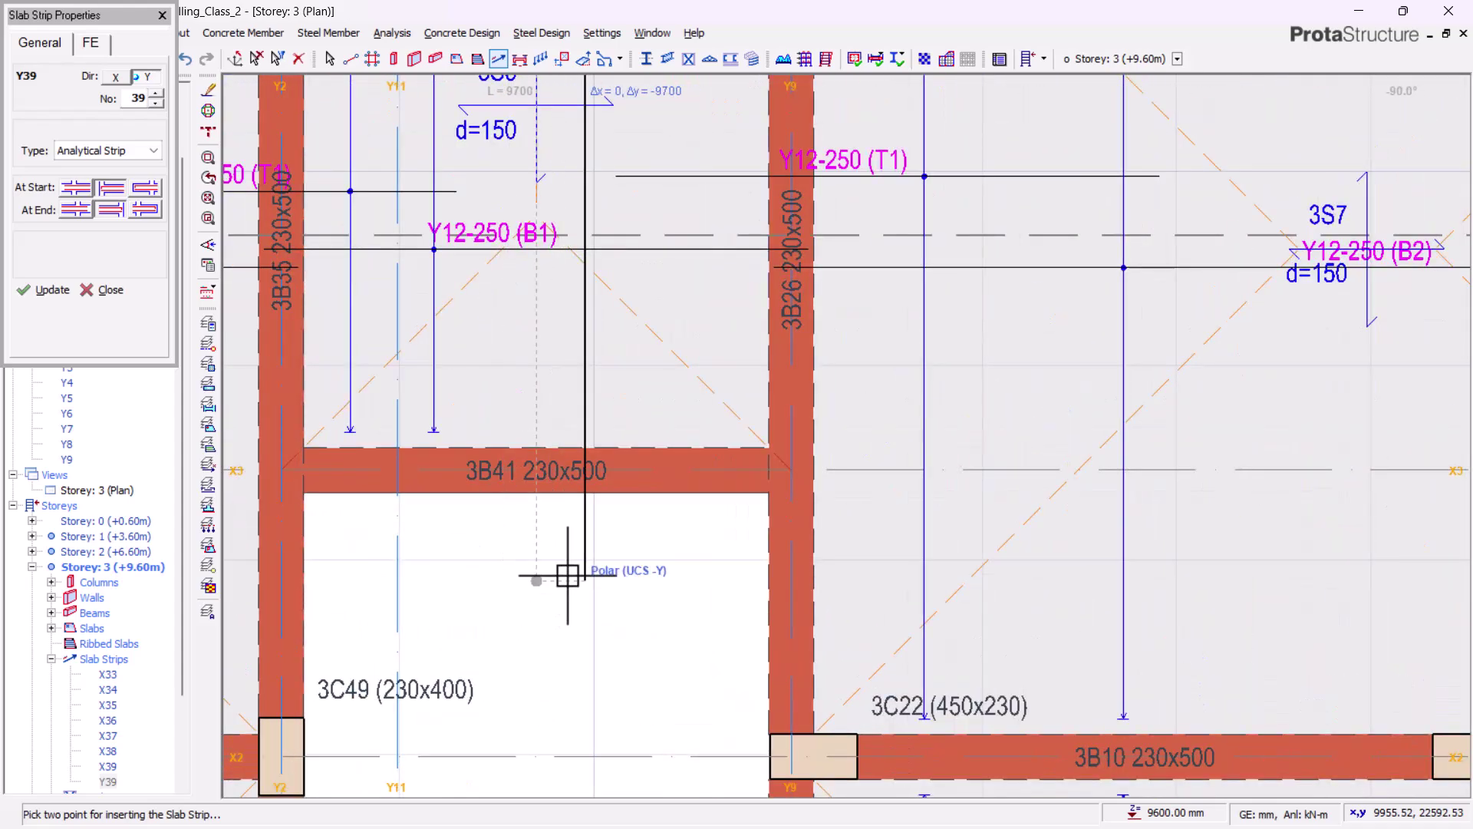
pyautogui.click(584, 577)
# Insert a Y-direction slab strip about 9.7 m long with non-cantilever ends between axes Y11 and Y9, from the opening to outside X5
pyautogui.scroll(-2, 587, 575)
pyautogui.scroll(1, 610, 550)
pyautogui.moveTo(592, 691); pyautogui.dragTo(585, 284, button='middle')
pyautogui.click(583, 232)
pyautogui.scroll(-4, 602, 219)
pyautogui.scroll(2, 595, 521)
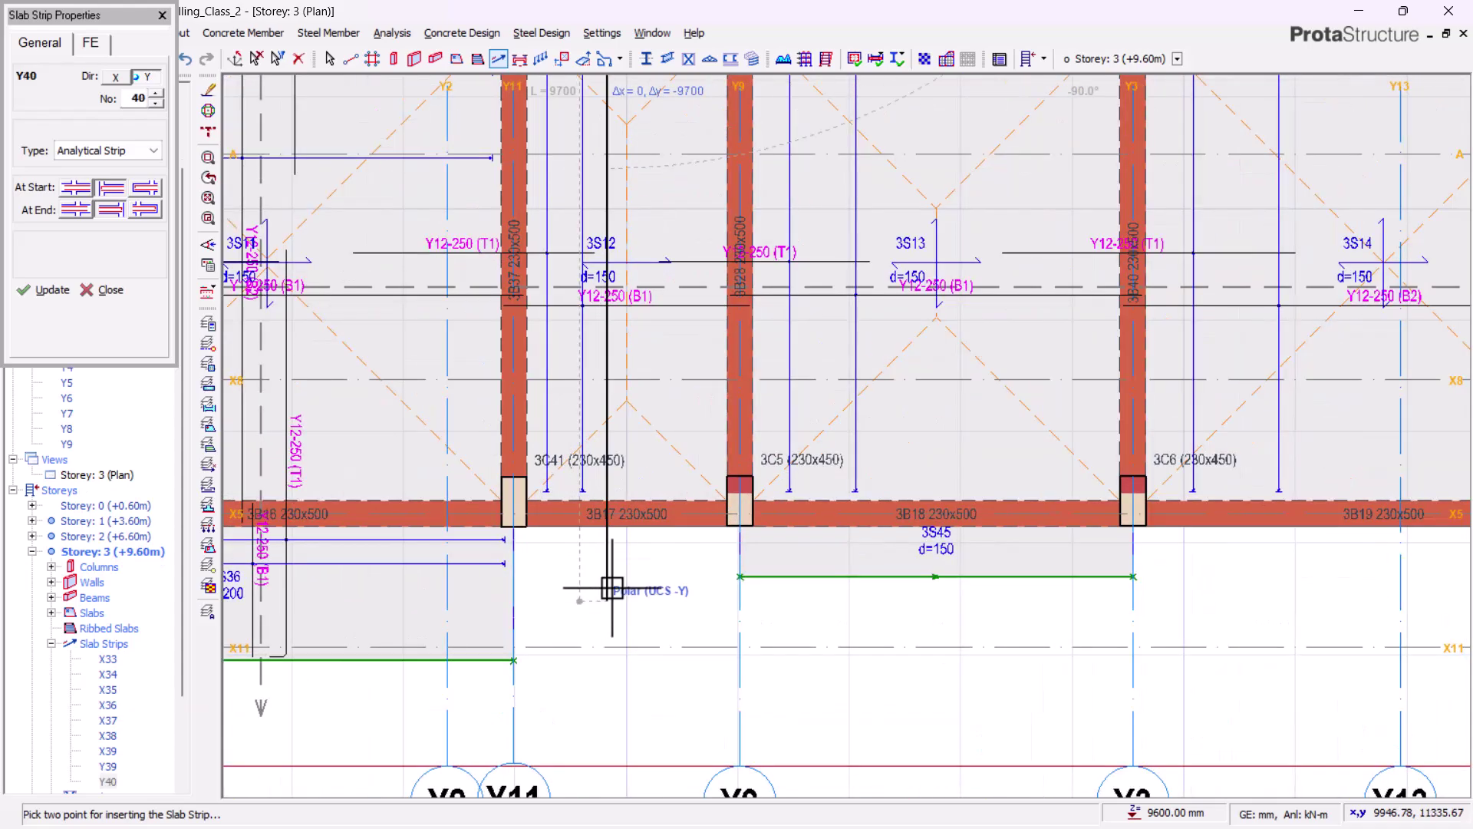
pyautogui.click(612, 572)
# Insert a Y-direction slab strip with cantilever ends between axes Y9 and Y3, extending beyond the edge slabs outside X7 and X5
pyautogui.scroll(-1, 607, 576)
pyautogui.scroll(-3, 703, 660)
pyautogui.scroll(4, 714, 313)
pyautogui.click(713, 312)
pyautogui.scroll(-3, 730, 181)
pyautogui.scroll(3, 753, 626)
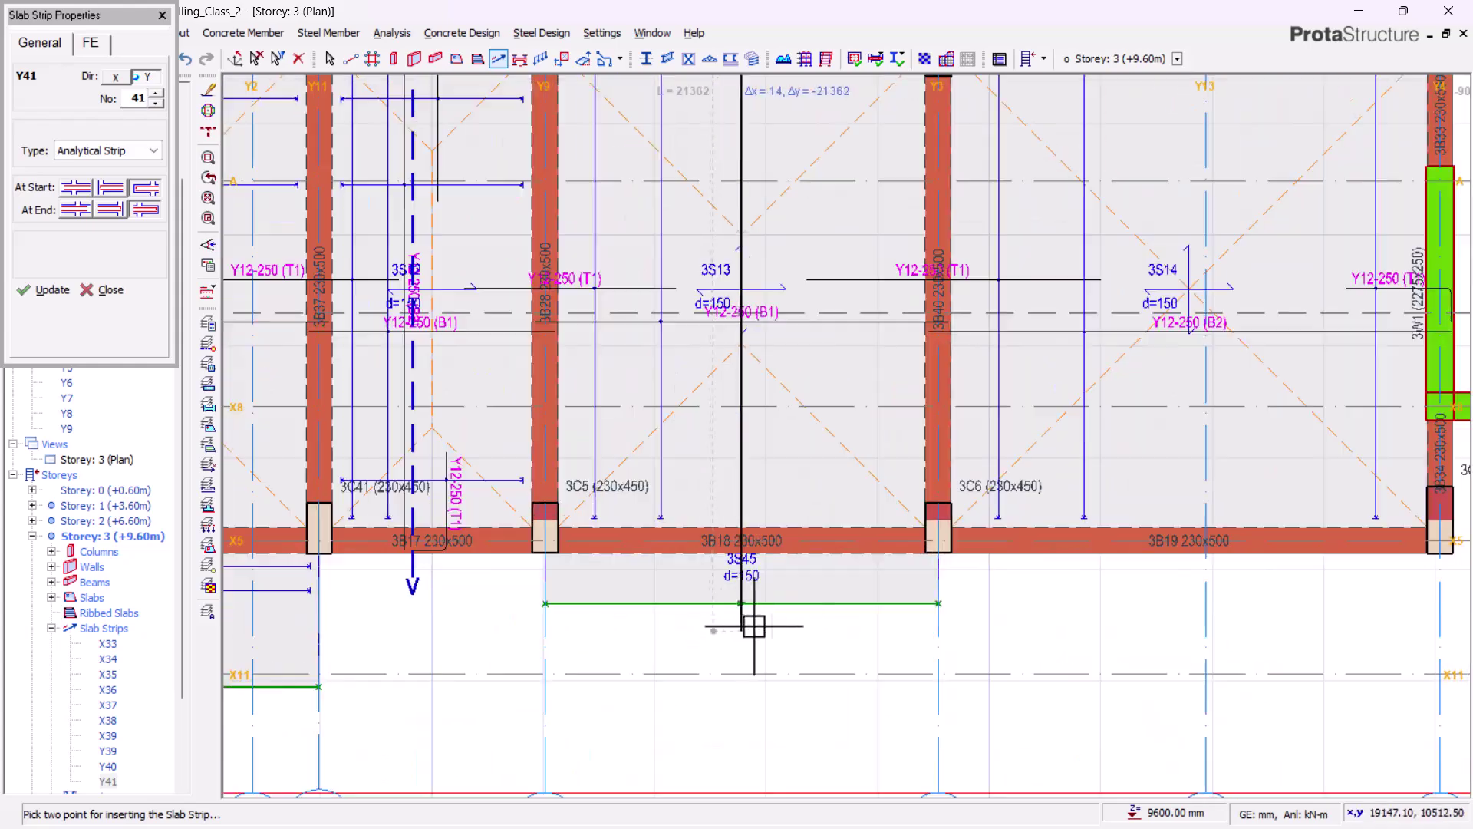
pyautogui.click(744, 656)
pyautogui.scroll(-4, 743, 656)
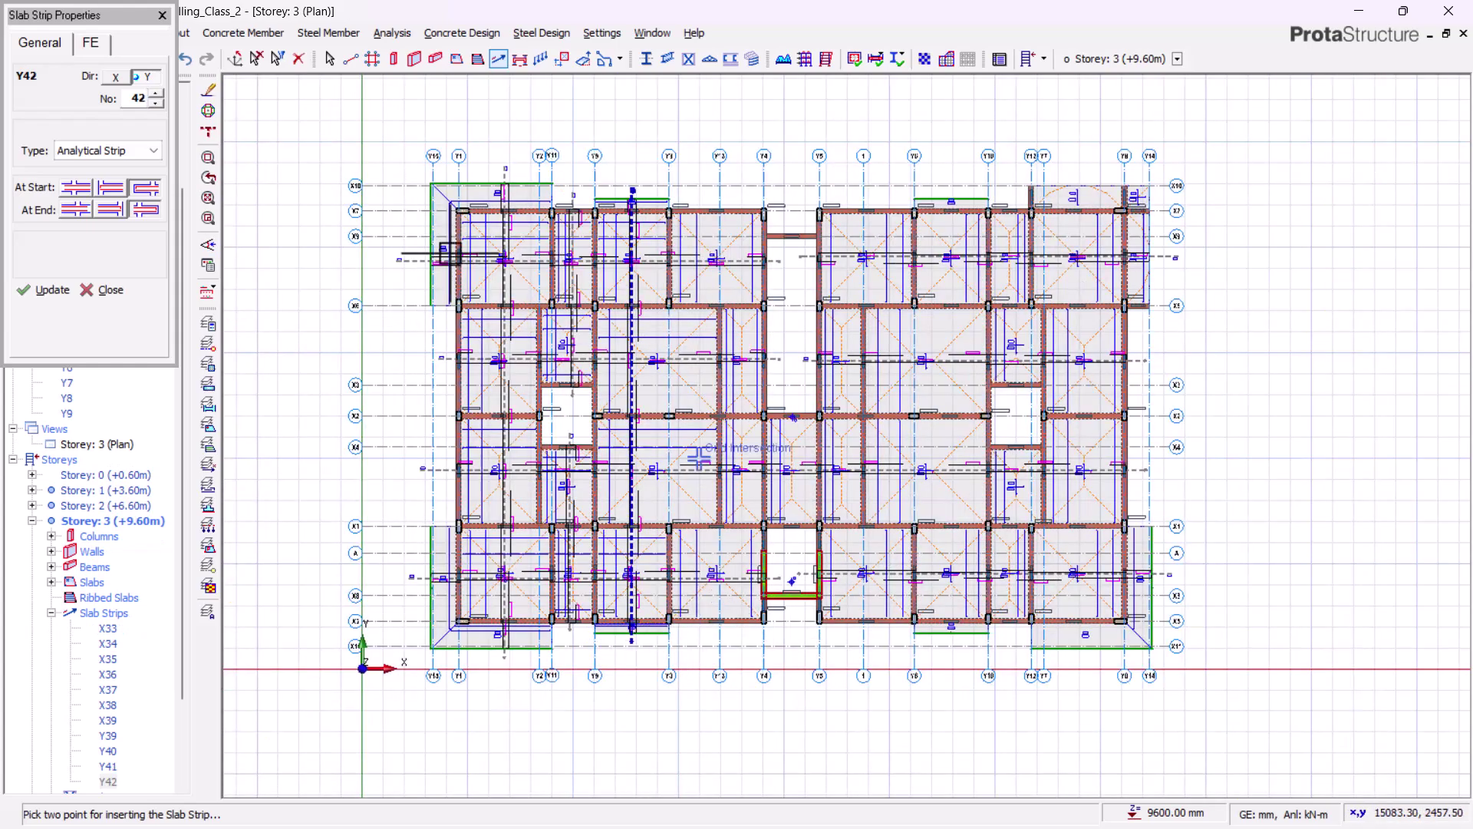
# Insert a Y-direction slab strip about 21.3 m long with non-cantilever ends between axes Y13 and Y4, from outside X7 to outside X5
pyautogui.scroll(3, 737, 190)
pyautogui.click(743, 192)
pyautogui.scroll(-3, 767, 265)
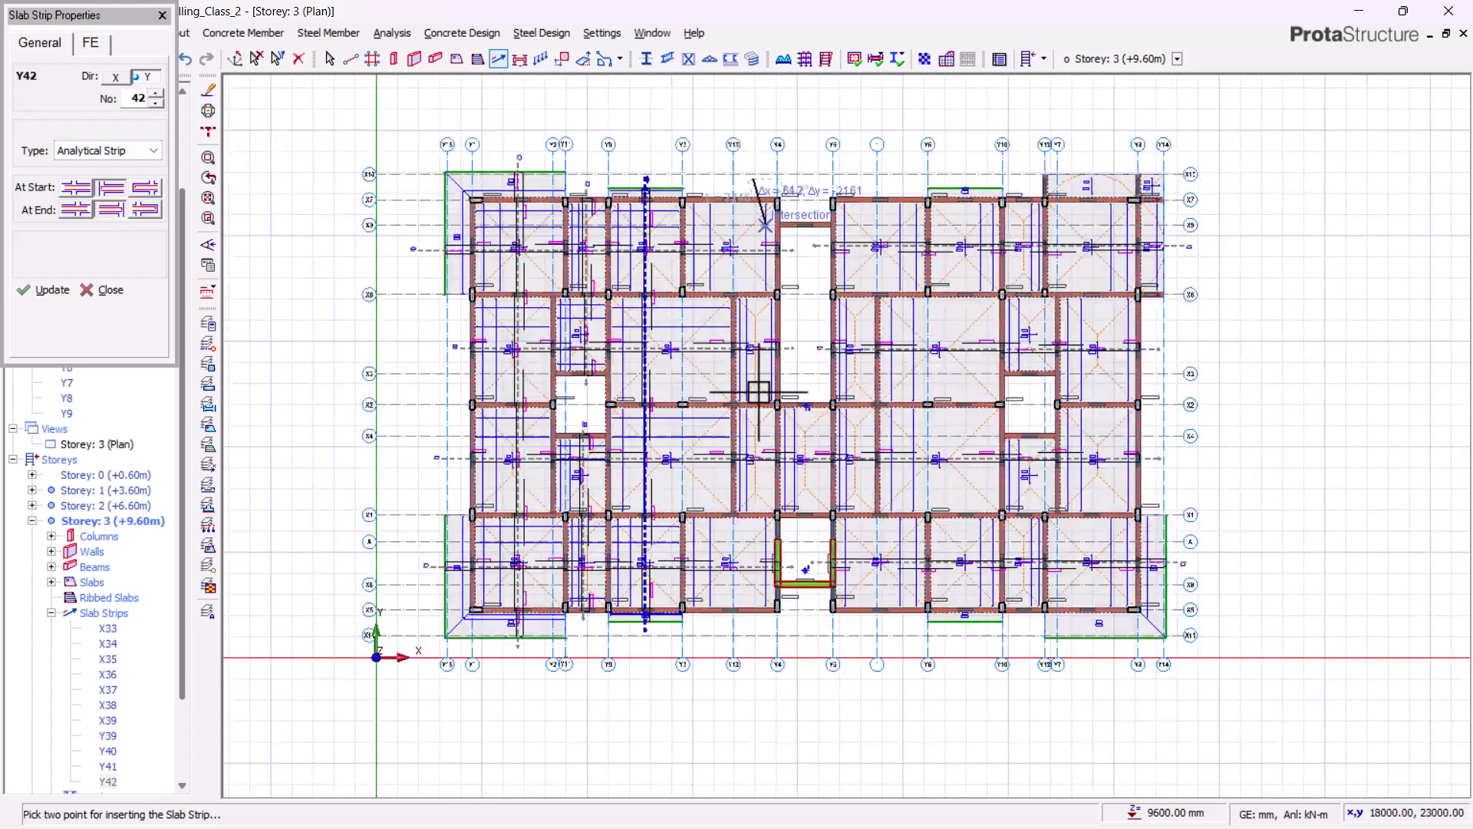
pyautogui.scroll(2, 735, 529)
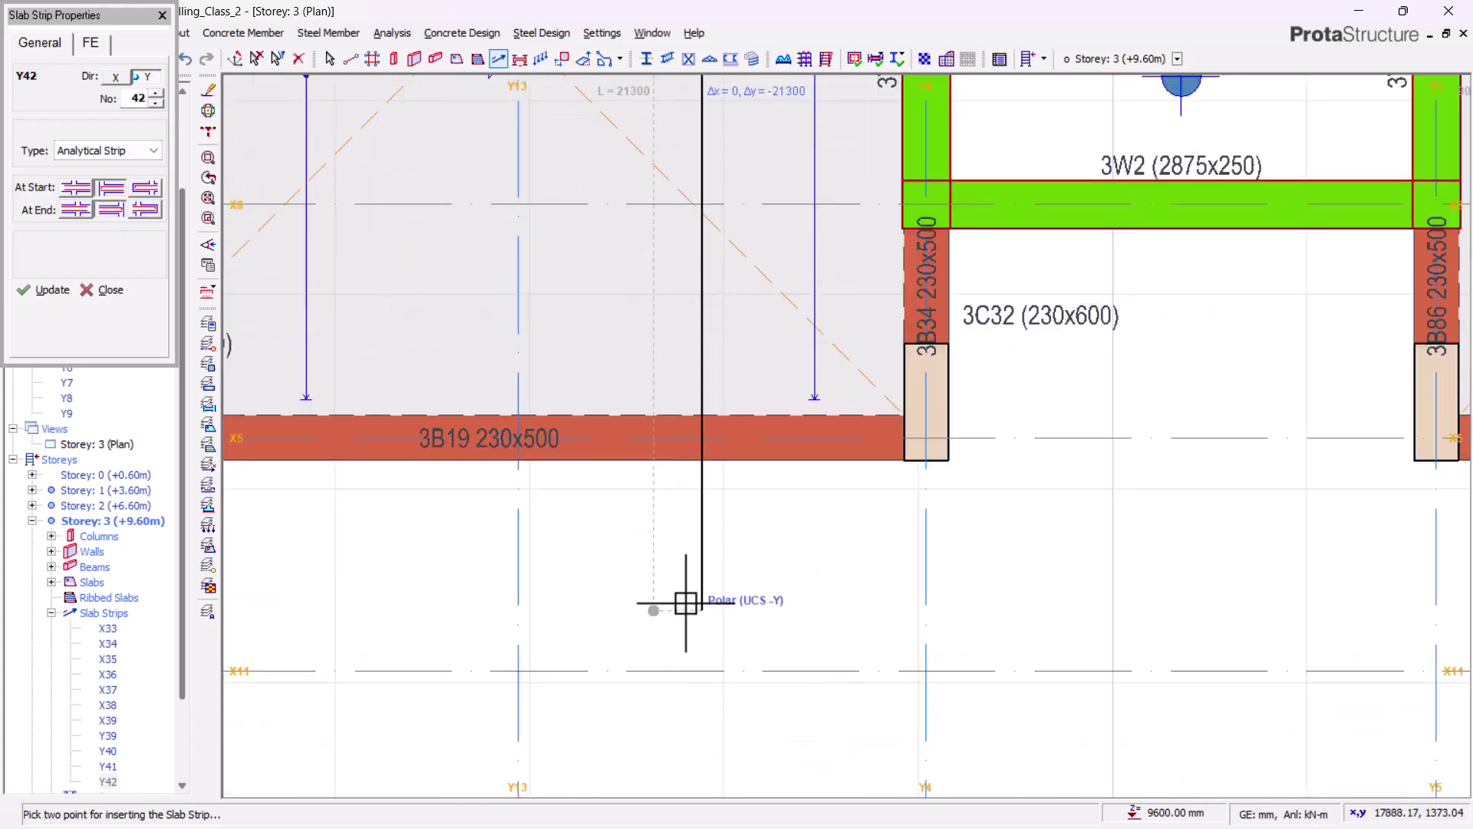
pyautogui.click(686, 603)
# Insert a Y-direction slab strip about 6.9 m long with non-cantilever ends between axes Y4 and Y5, from above X2 to below X1
pyautogui.scroll(-4, 686, 603)
pyautogui.scroll(3, 684, 137)
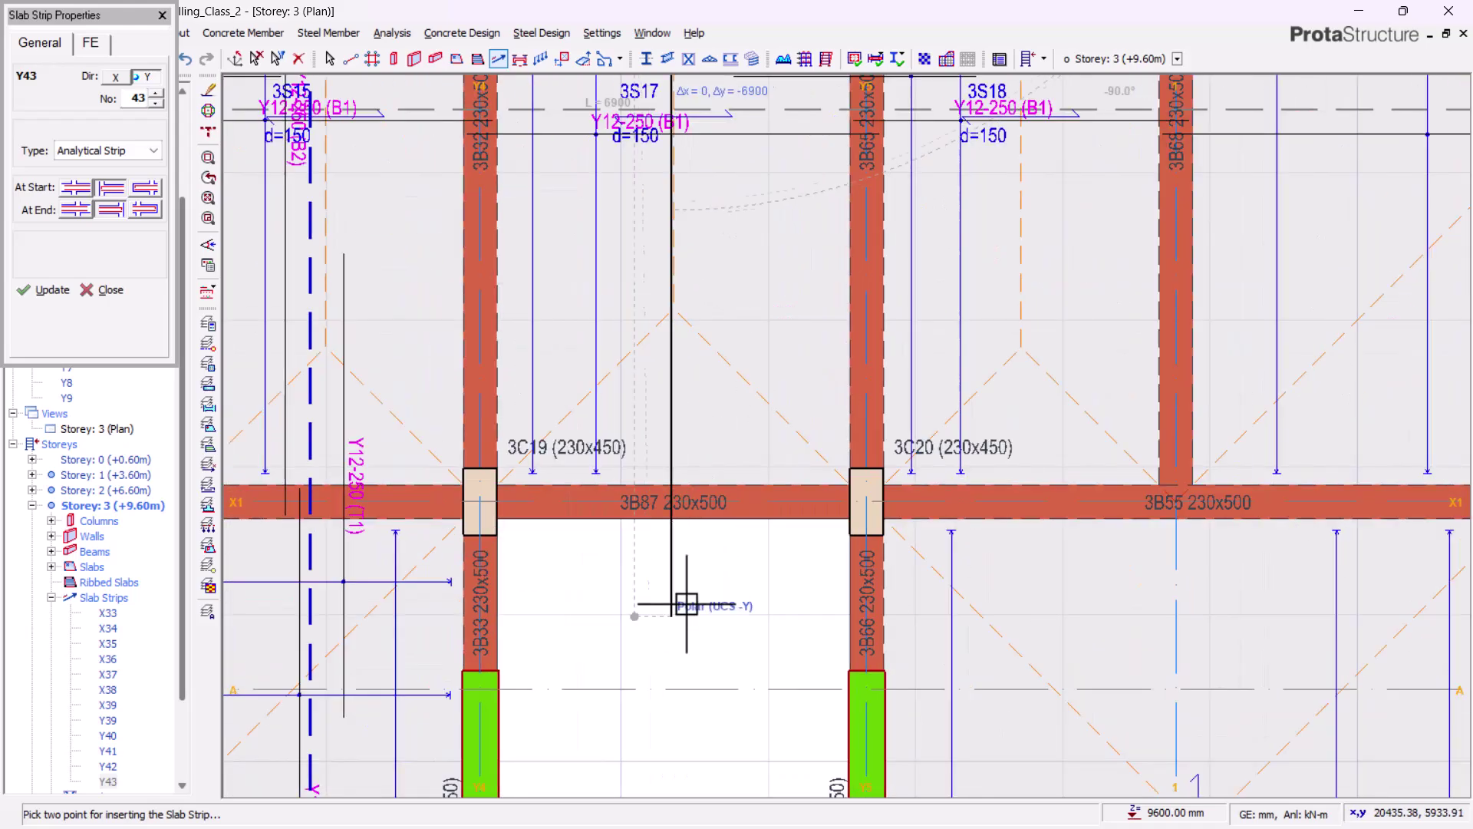
pyautogui.click(730, 484)
# Insert a Y-direction slab strip with non-cantilever ends between axes Y5 and 1, from outside X7 to outside X5
pyautogui.scroll(-5, 730, 484)
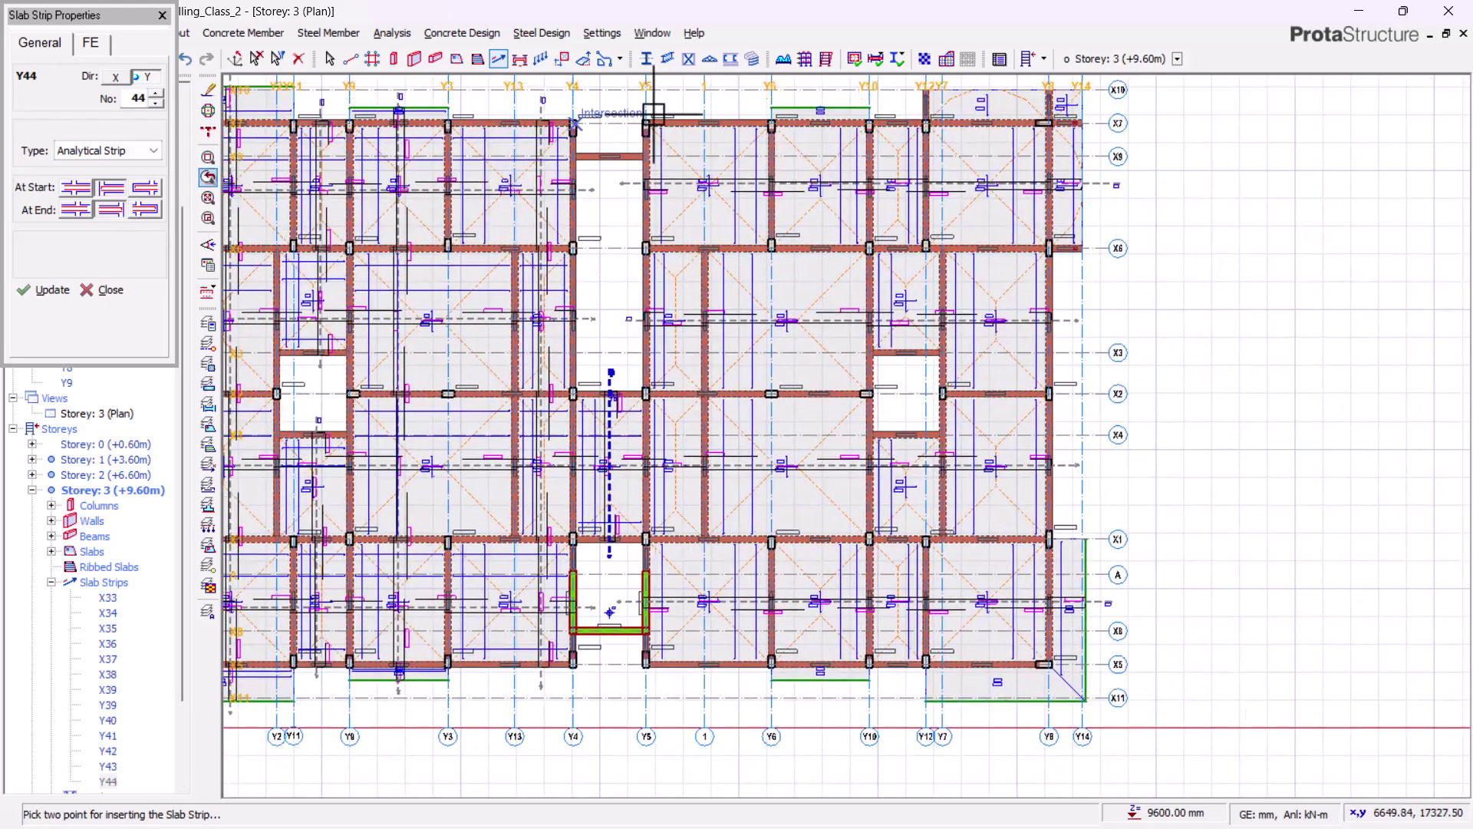
pyautogui.scroll(4, 709, 301)
pyautogui.scroll(-5, 671, 131)
pyautogui.scroll(3, 688, 664)
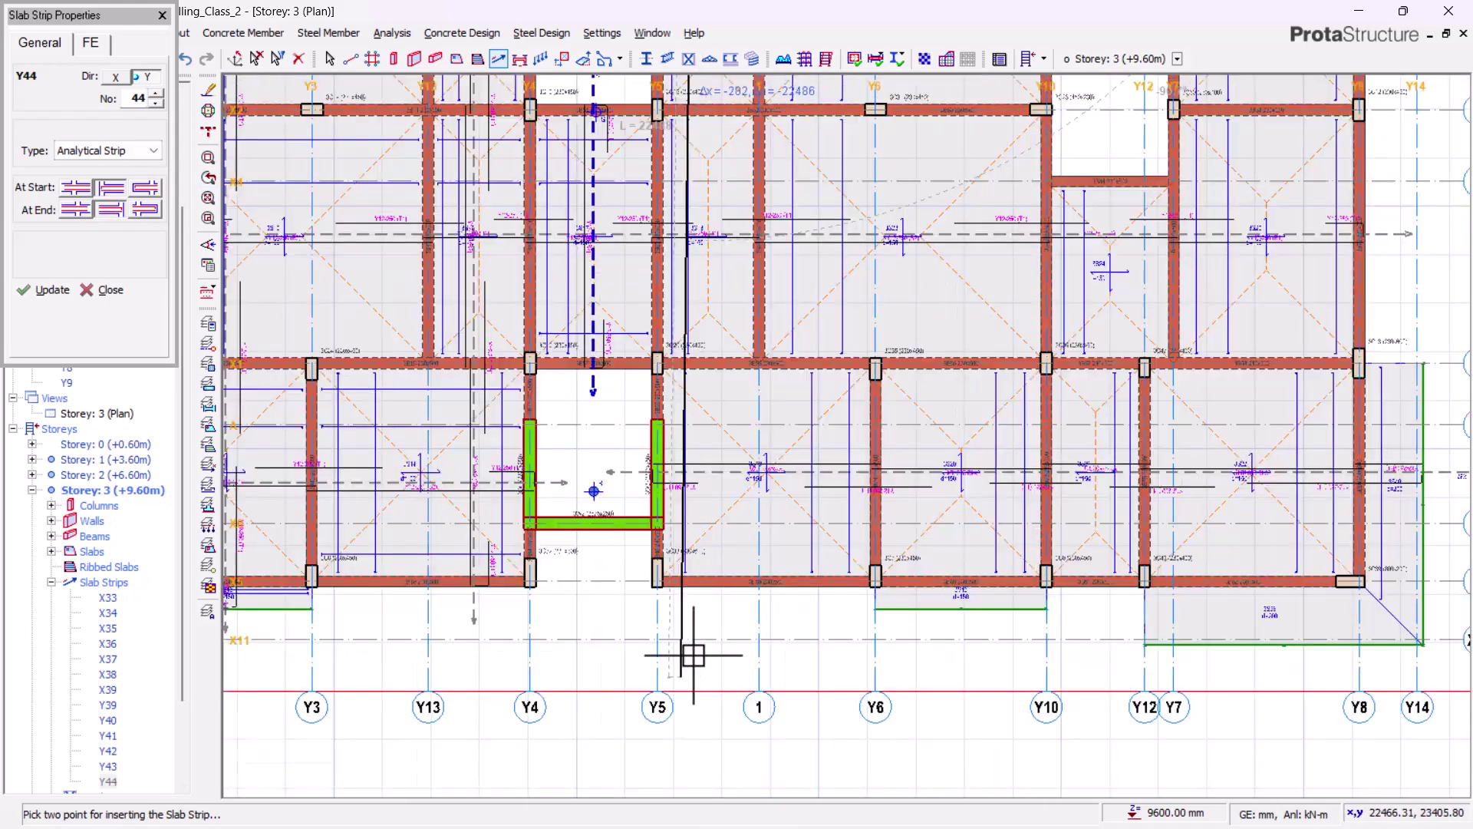
pyautogui.click(614, 558)
# Insert a Y-direction slab strip with cantilever ends between axes Y6 and Y10, extending beyond the edge slabs outside X7 and X5
pyautogui.scroll(-5, 614, 559)
pyautogui.scroll(2, 701, 430)
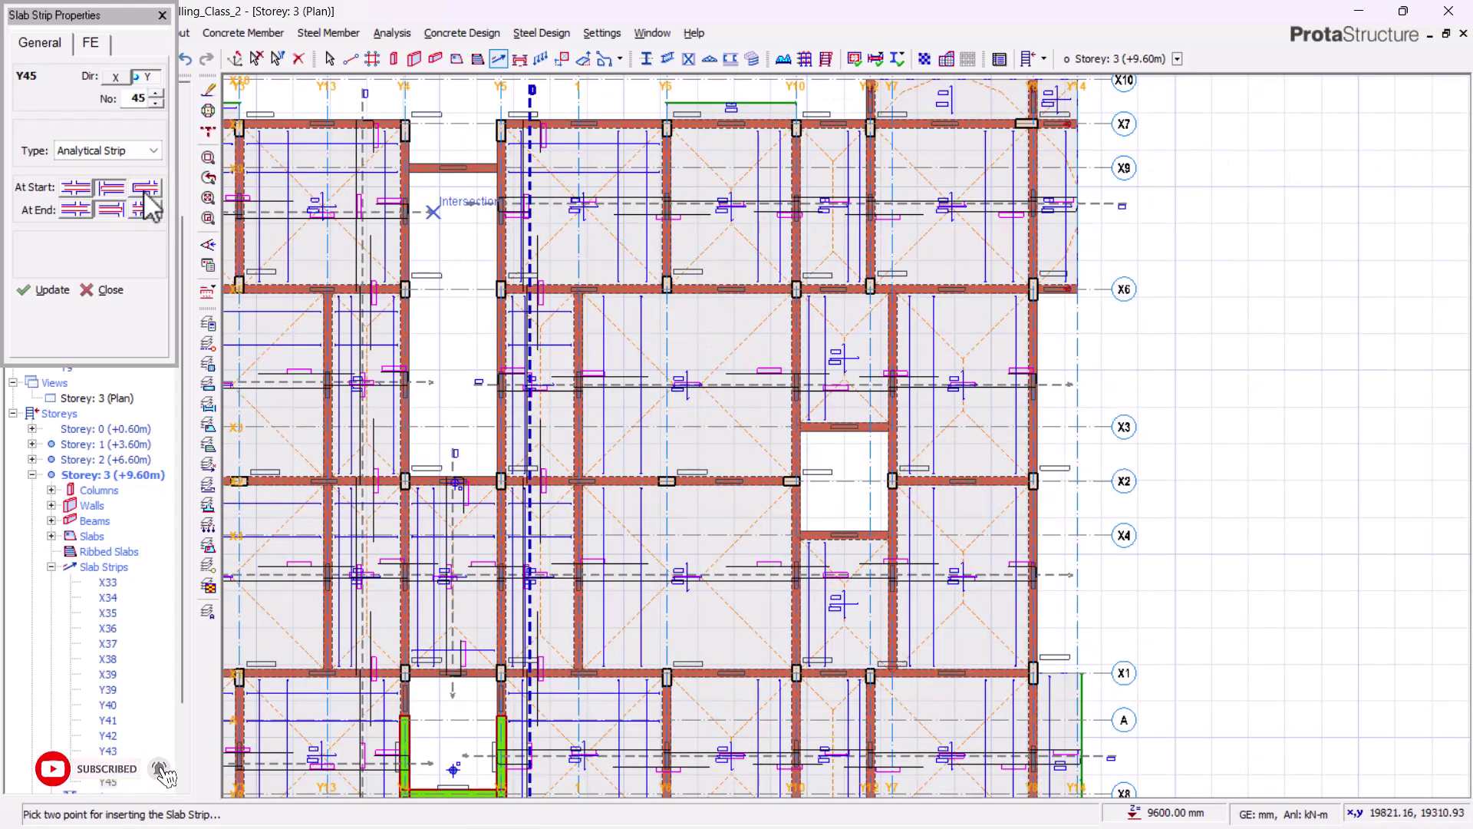
pyautogui.scroll(-2, 682, 268)
pyautogui.scroll(4, 719, 155)
pyautogui.click(724, 148)
pyautogui.scroll(-5, 724, 149)
pyautogui.scroll(5, 722, 460)
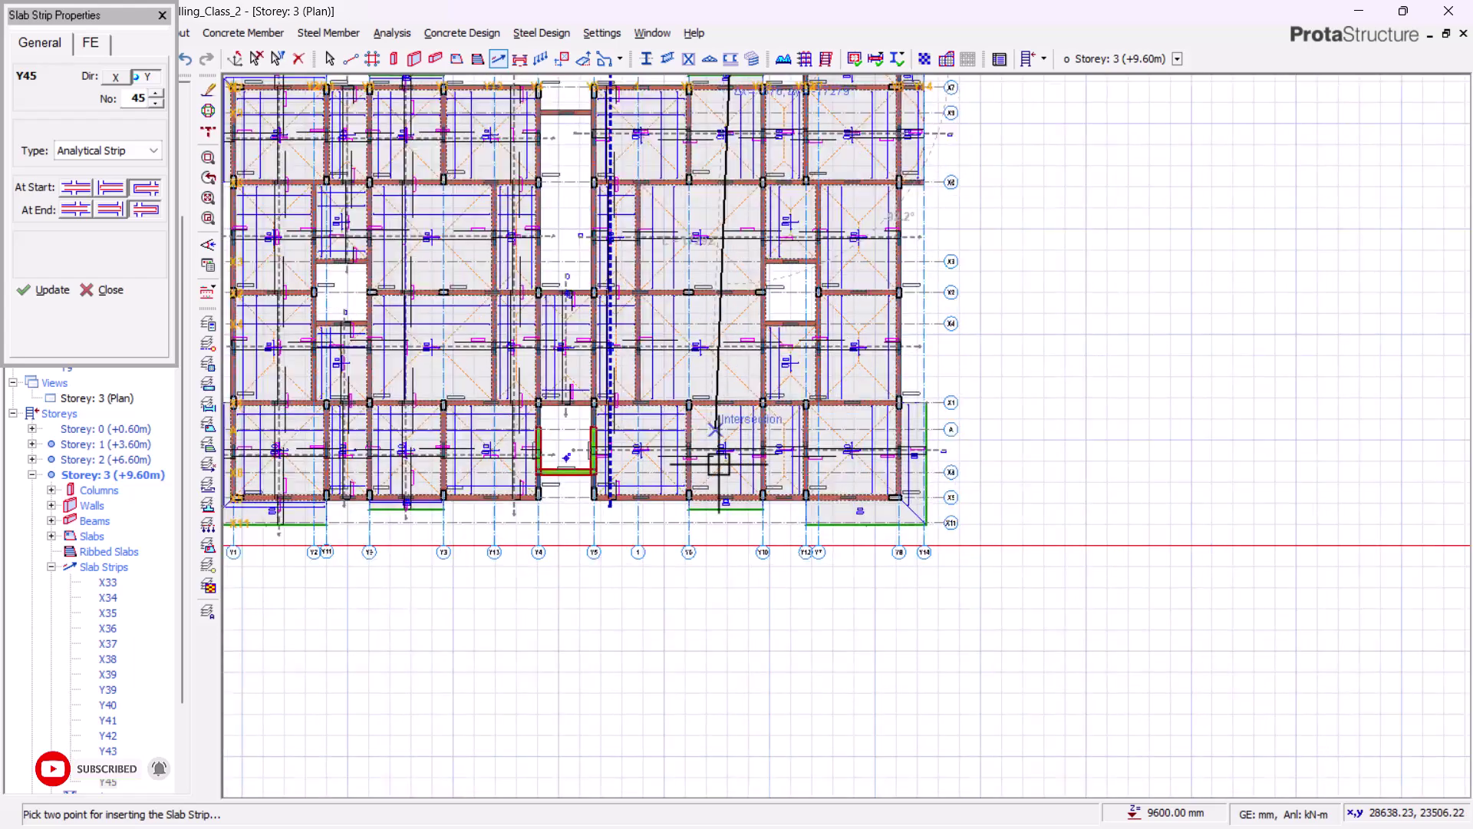
pyautogui.scroll(3, 766, 487)
pyautogui.click(767, 487)
# Insert a Y-direction slab strip about 9.9 m long with non-cantilever ends between axes Y10 and Y12, from the opening to outside X5
pyautogui.scroll(-6, 624, 486)
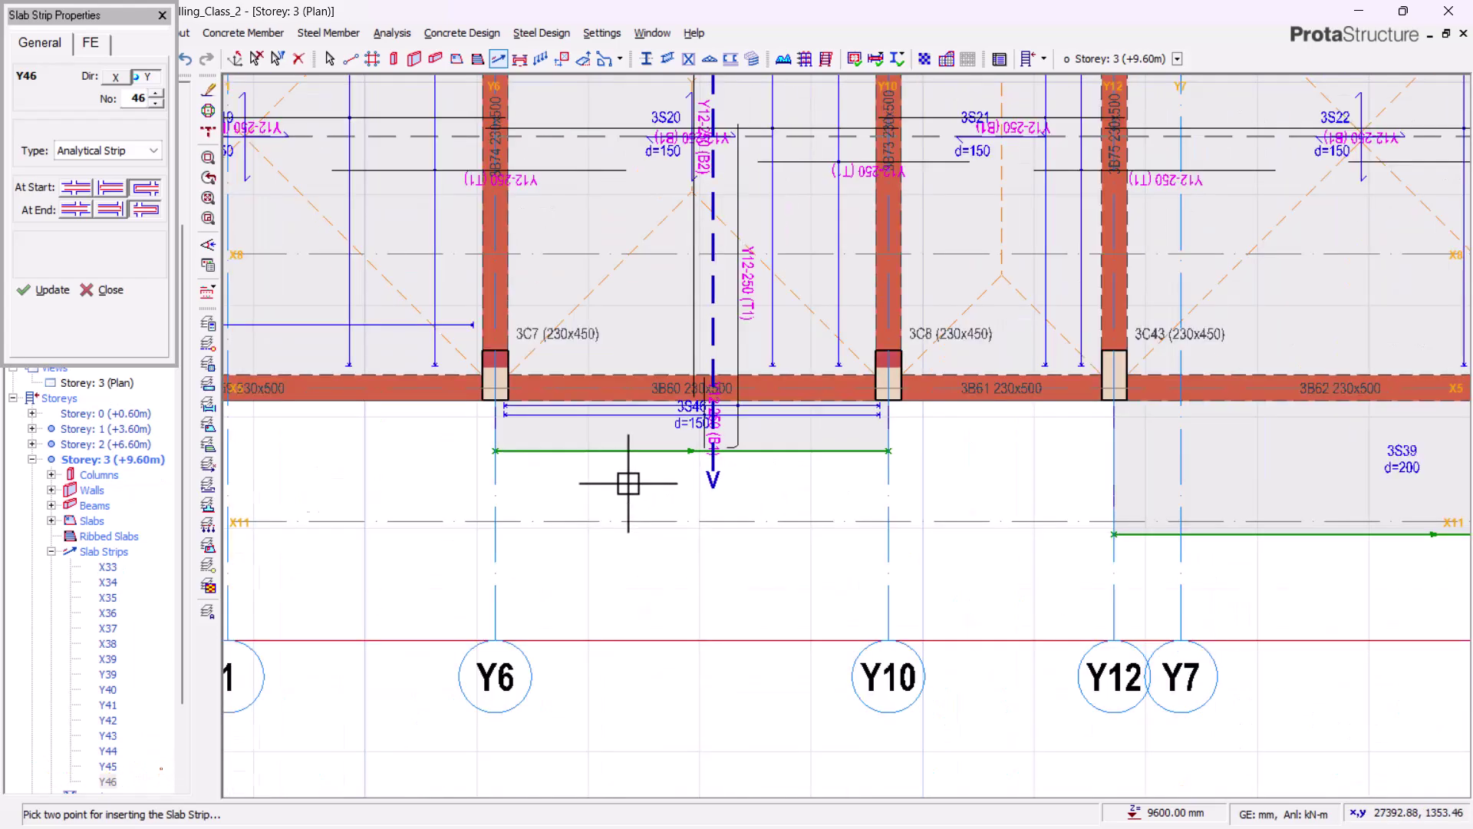
pyautogui.scroll(5, 693, 269)
pyautogui.scroll(-5, 730, 231)
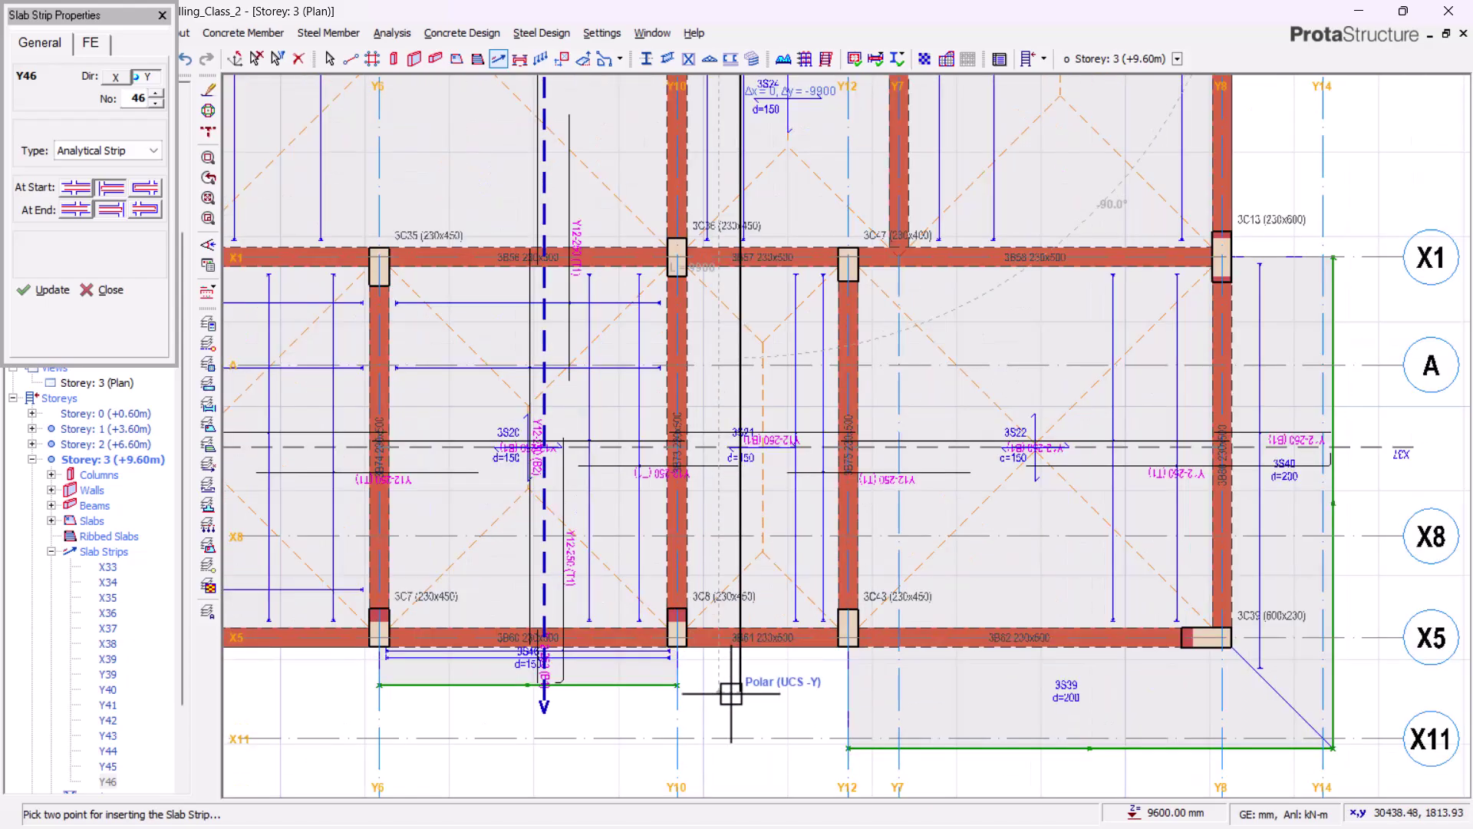
pyautogui.scroll(-3, 708, 391)
# Insert a Y-direction slab strip about 9.6 m long with non-cantilever ends between axes Y10 and Y12, from outside X7 to the opening below X3
pyautogui.moveTo(709, 391); pyautogui.dragTo(695, 541, button='middle')
pyautogui.scroll(5, 739, 86)
pyautogui.click(726, 127)
pyautogui.scroll(-4, 733, 131)
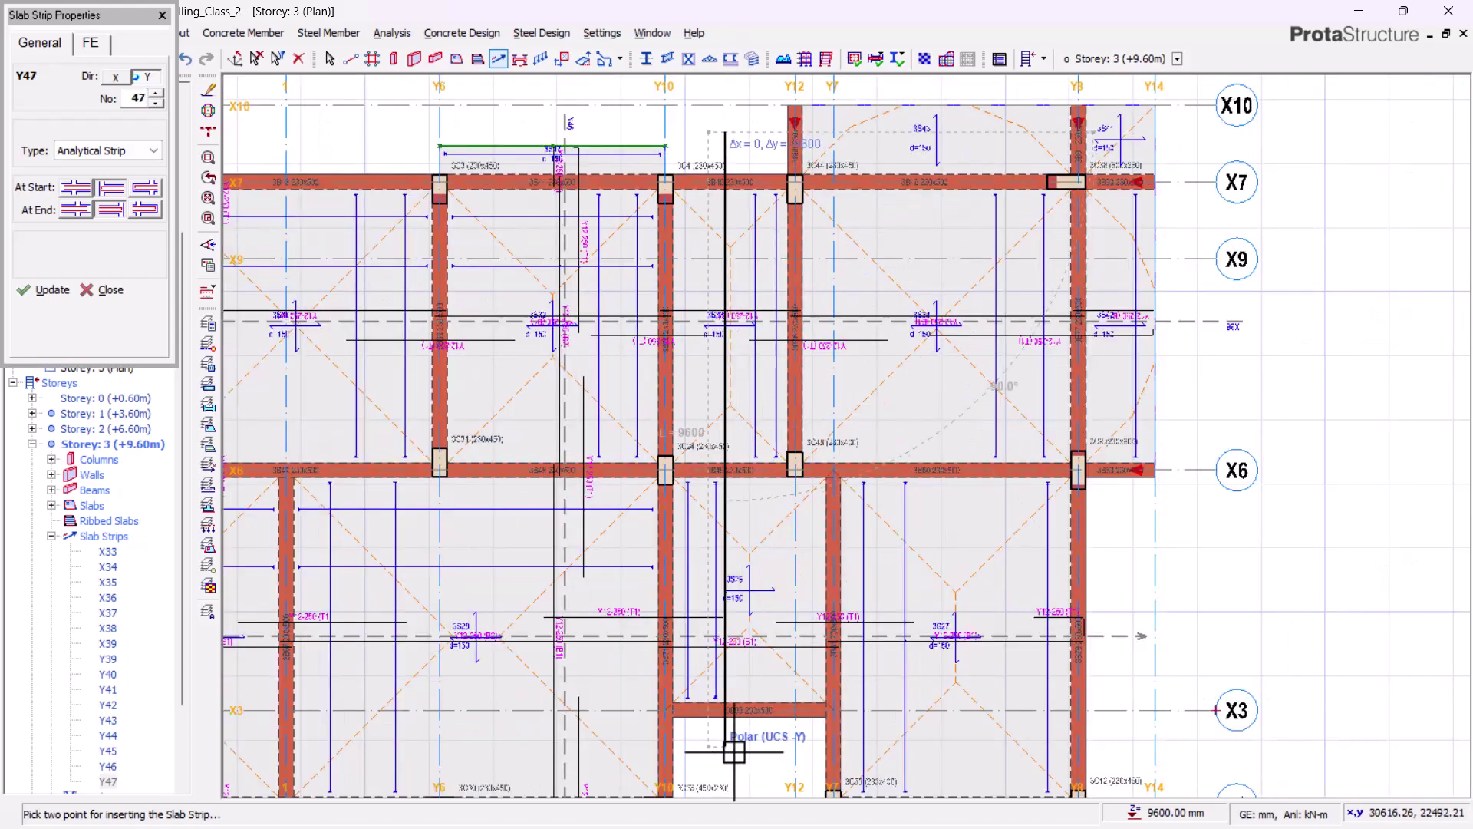
pyautogui.scroll(6, 738, 754)
pyautogui.click(708, 700)
pyautogui.scroll(-6, 707, 700)
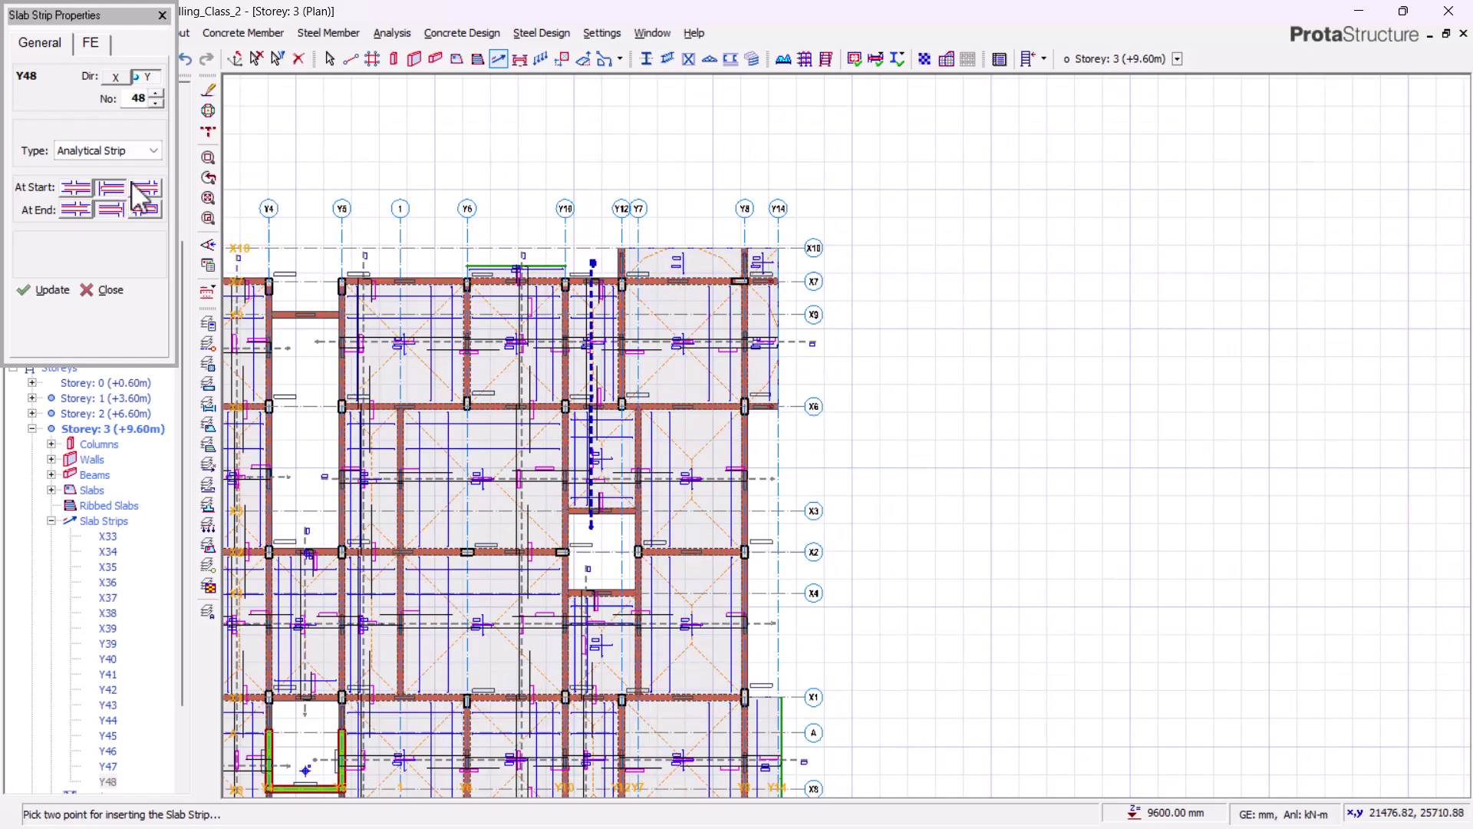
# Insert a Y-direction slab strip about 23.2 m long with cantilever ends between axes Y7 and Y8, from outside X10 to outside X11
pyautogui.scroll(4, 660, 126)
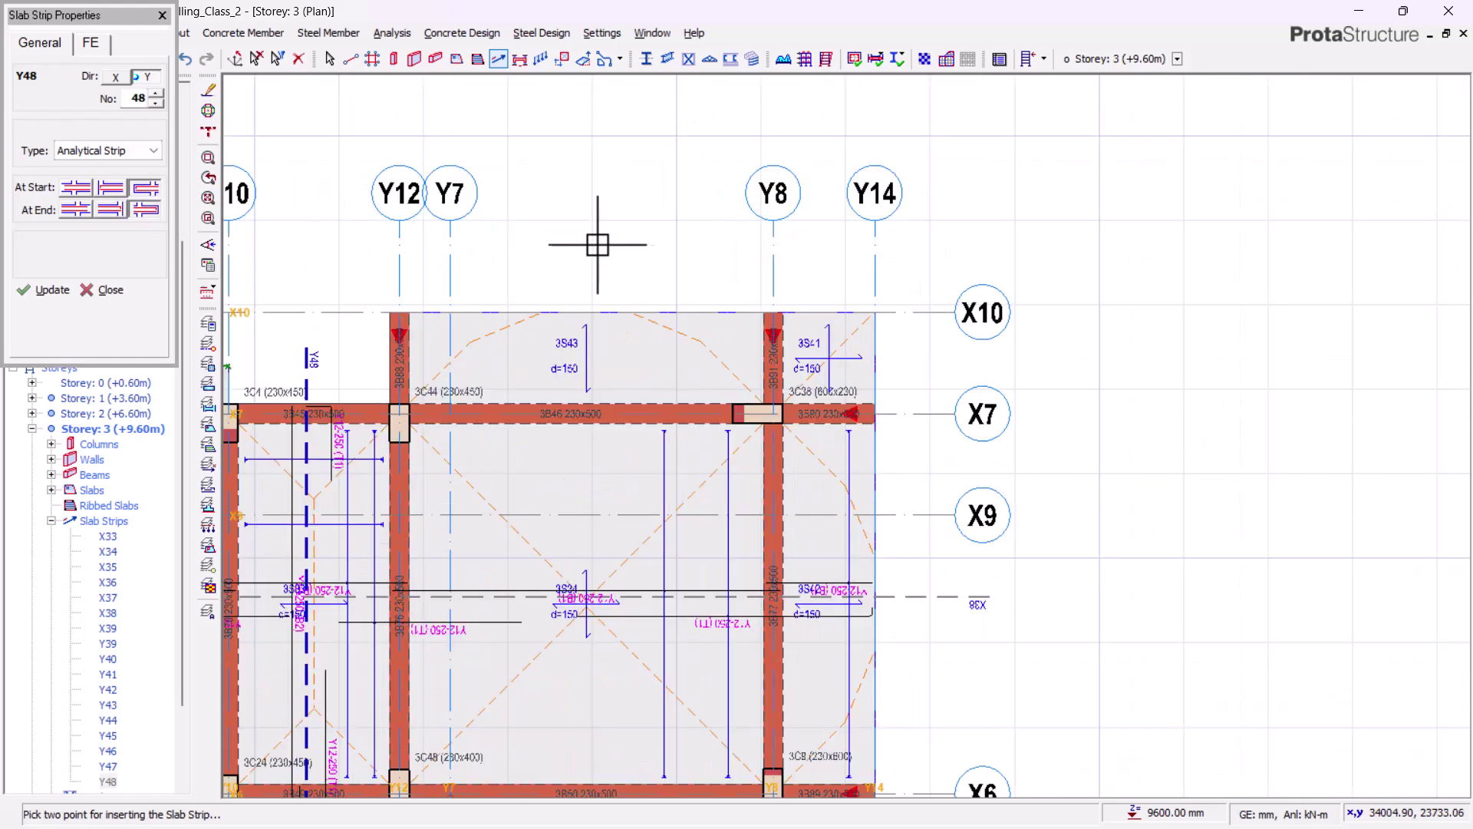
pyautogui.click(609, 246)
pyautogui.scroll(-4, 654, 171)
pyautogui.scroll(4, 649, 566)
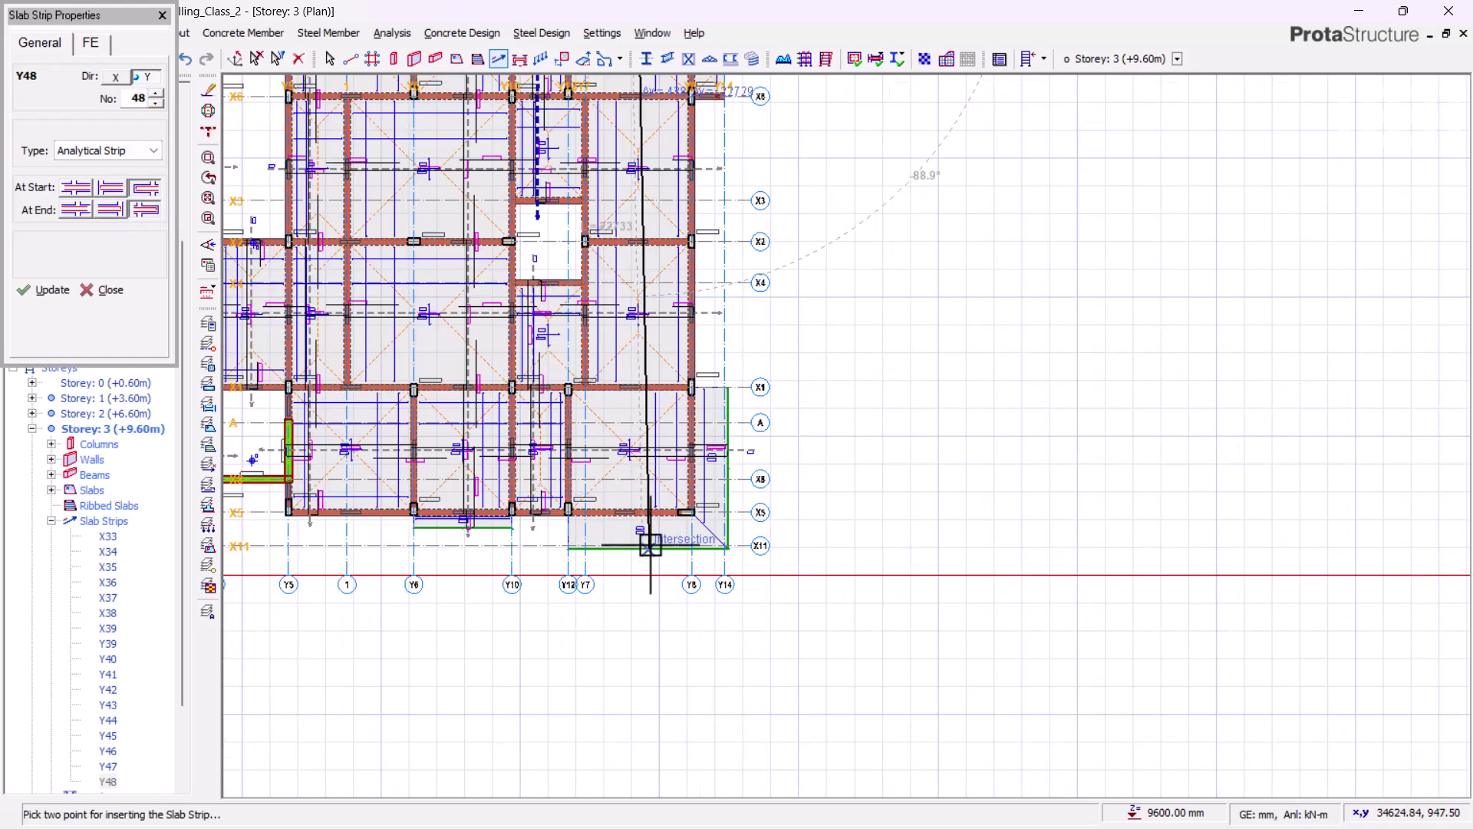
pyautogui.scroll(4, 649, 566)
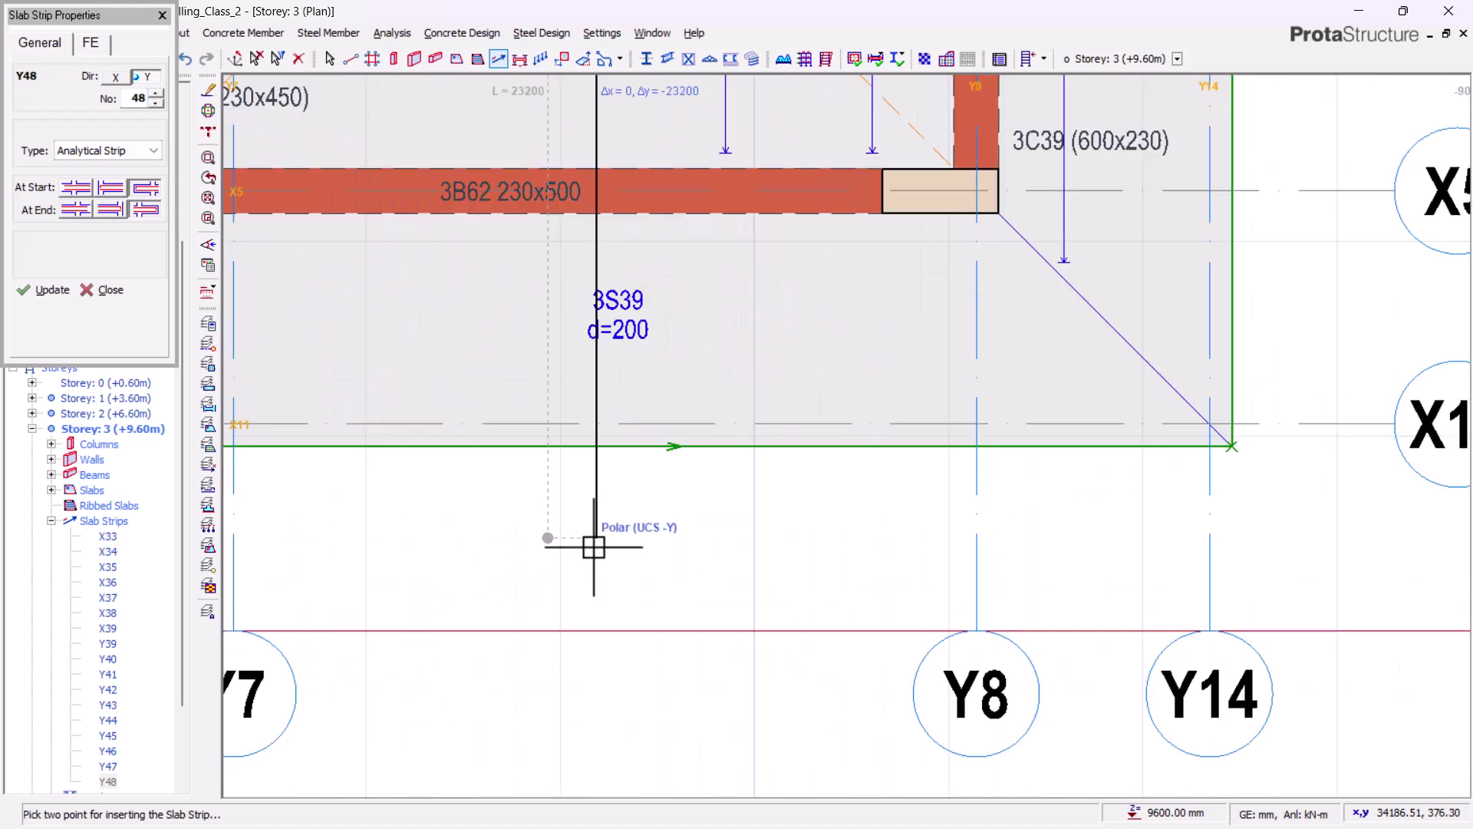
pyautogui.click(625, 551)
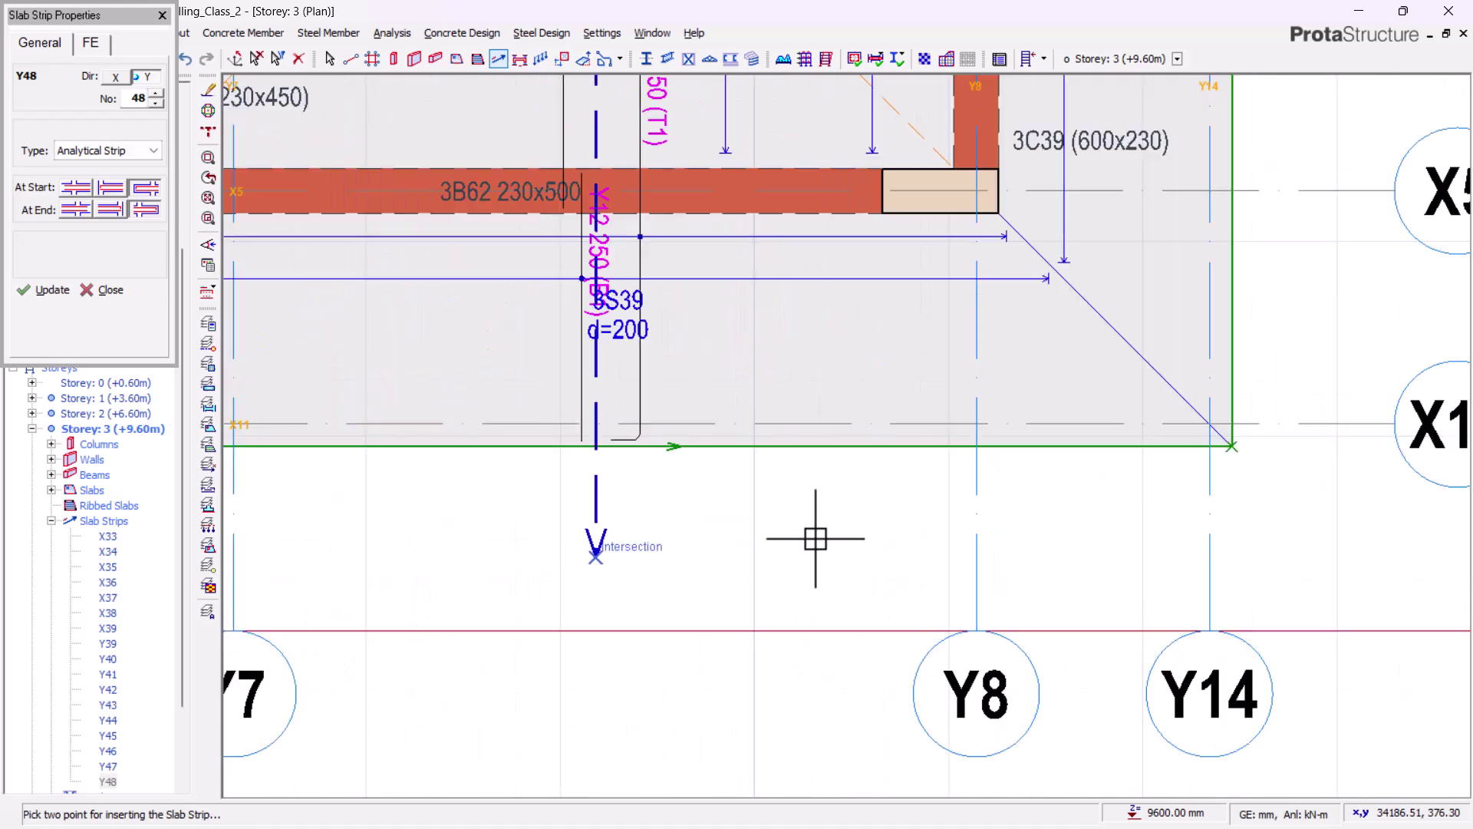
# Finish inserting slab strips on Storey 3 and open the Storey 4 plan
pyautogui.scroll(-5, 814, 625)
pyautogui.moveTo(726, 309); pyautogui.dragTo(1063, 429, button='middle')
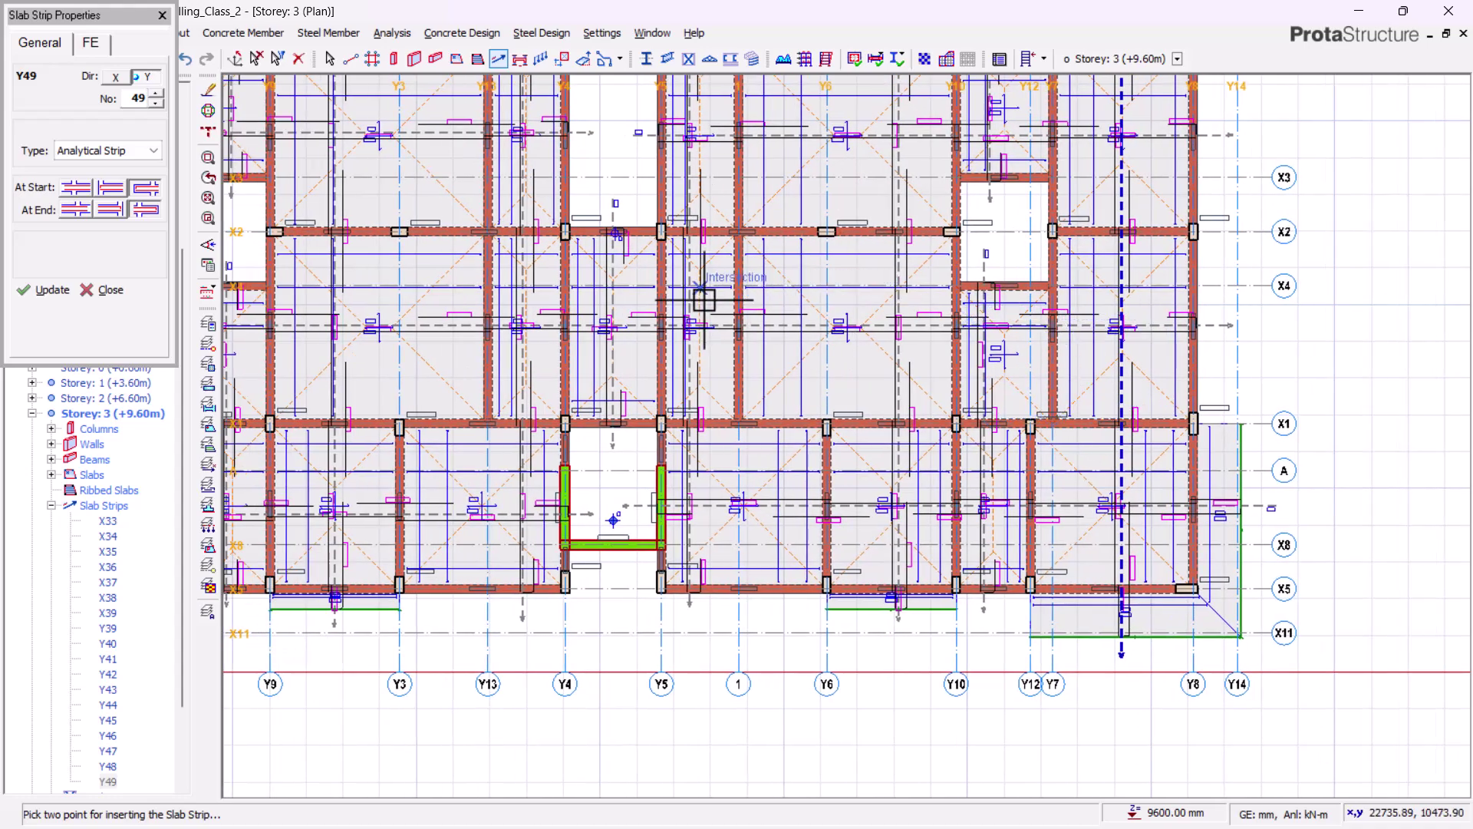
pyautogui.scroll(-3, 704, 301)
pyautogui.moveTo(714, 338); pyautogui.dragTo(874, 534, button='middle')
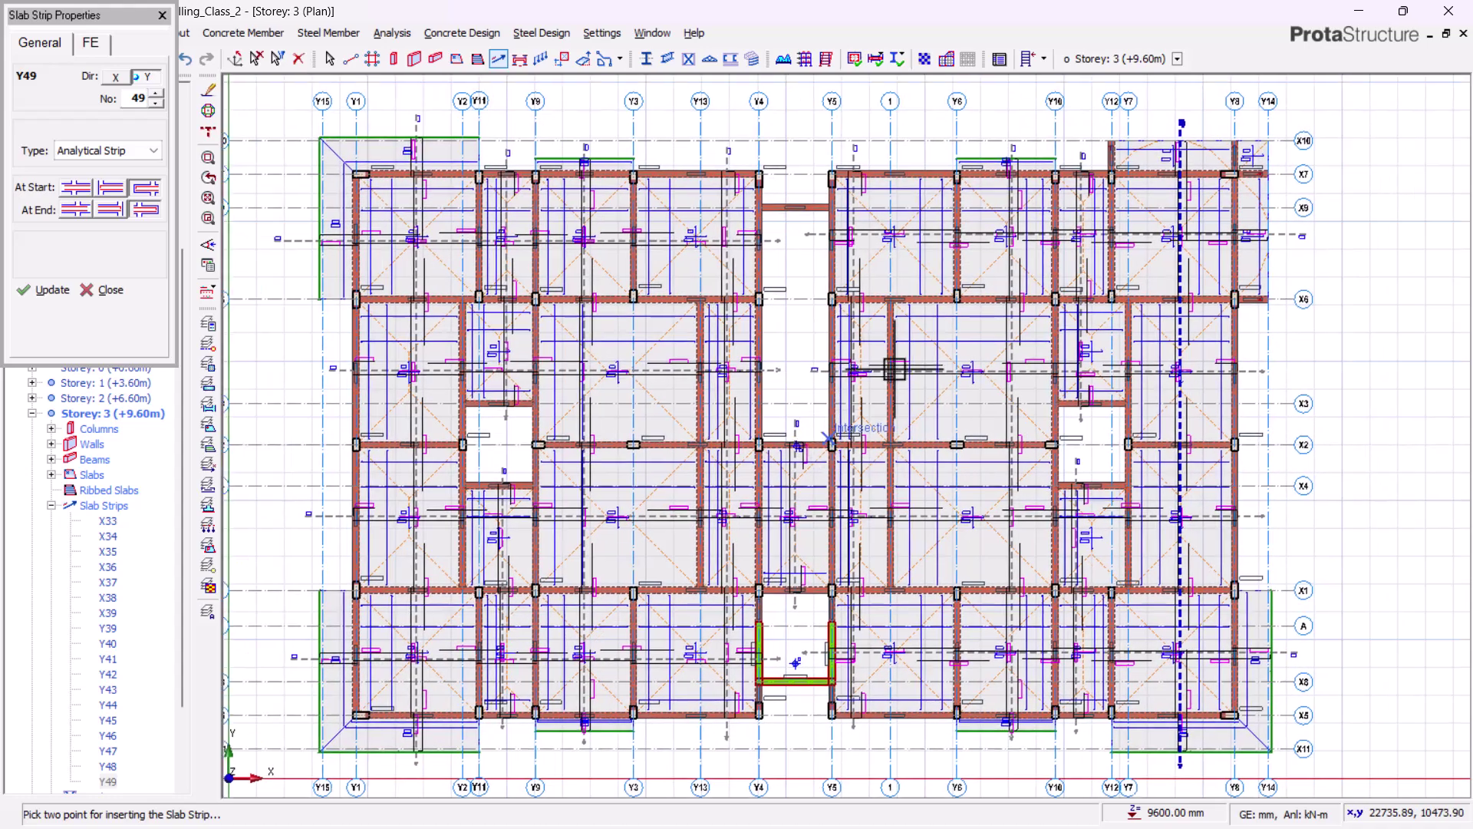
pyautogui.scroll(-2, 612, 241)
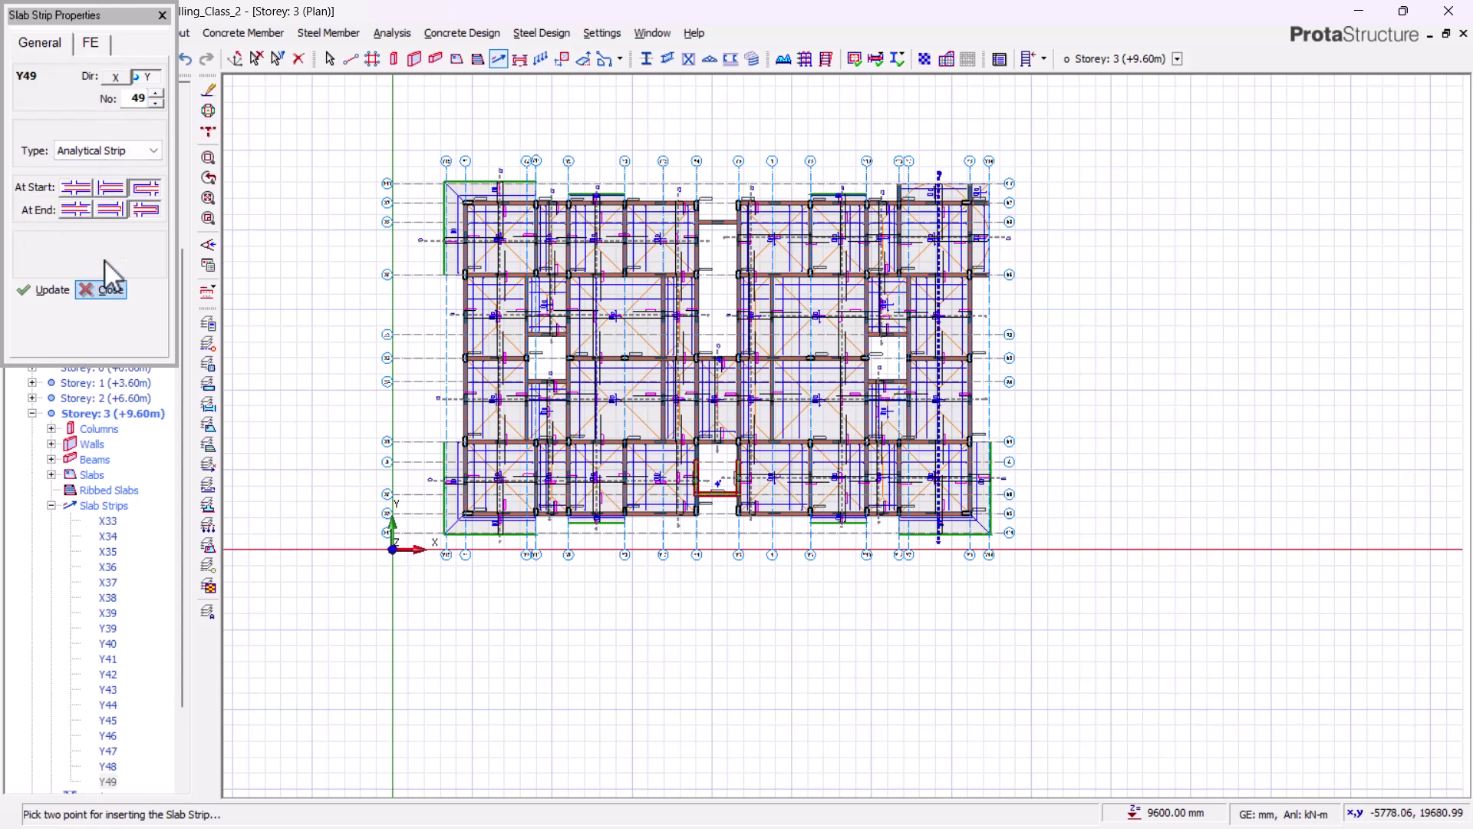
pyautogui.click(95, 296)
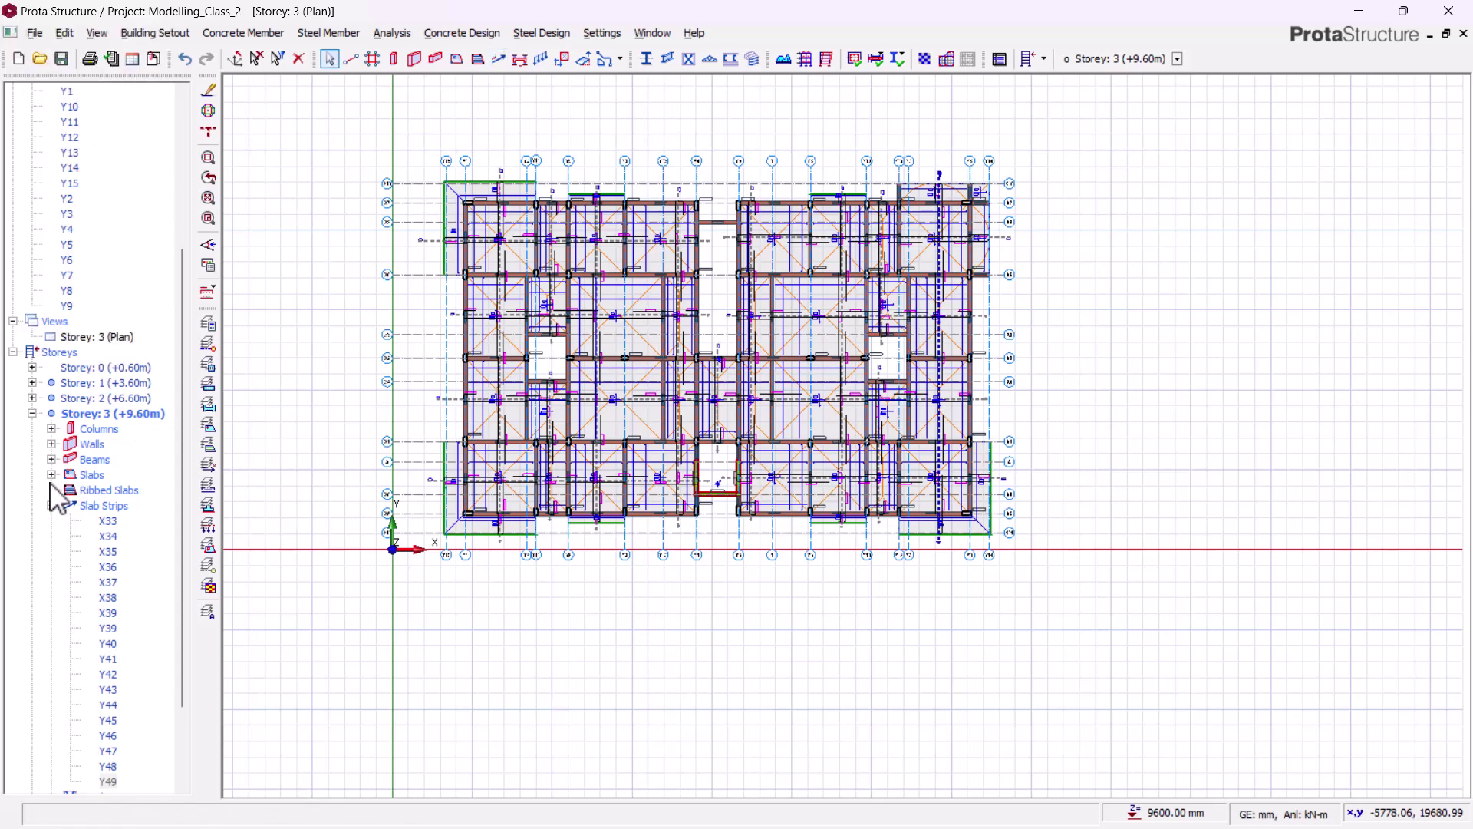
pyautogui.click(52, 475)
pyautogui.scroll(4, 74, 157)
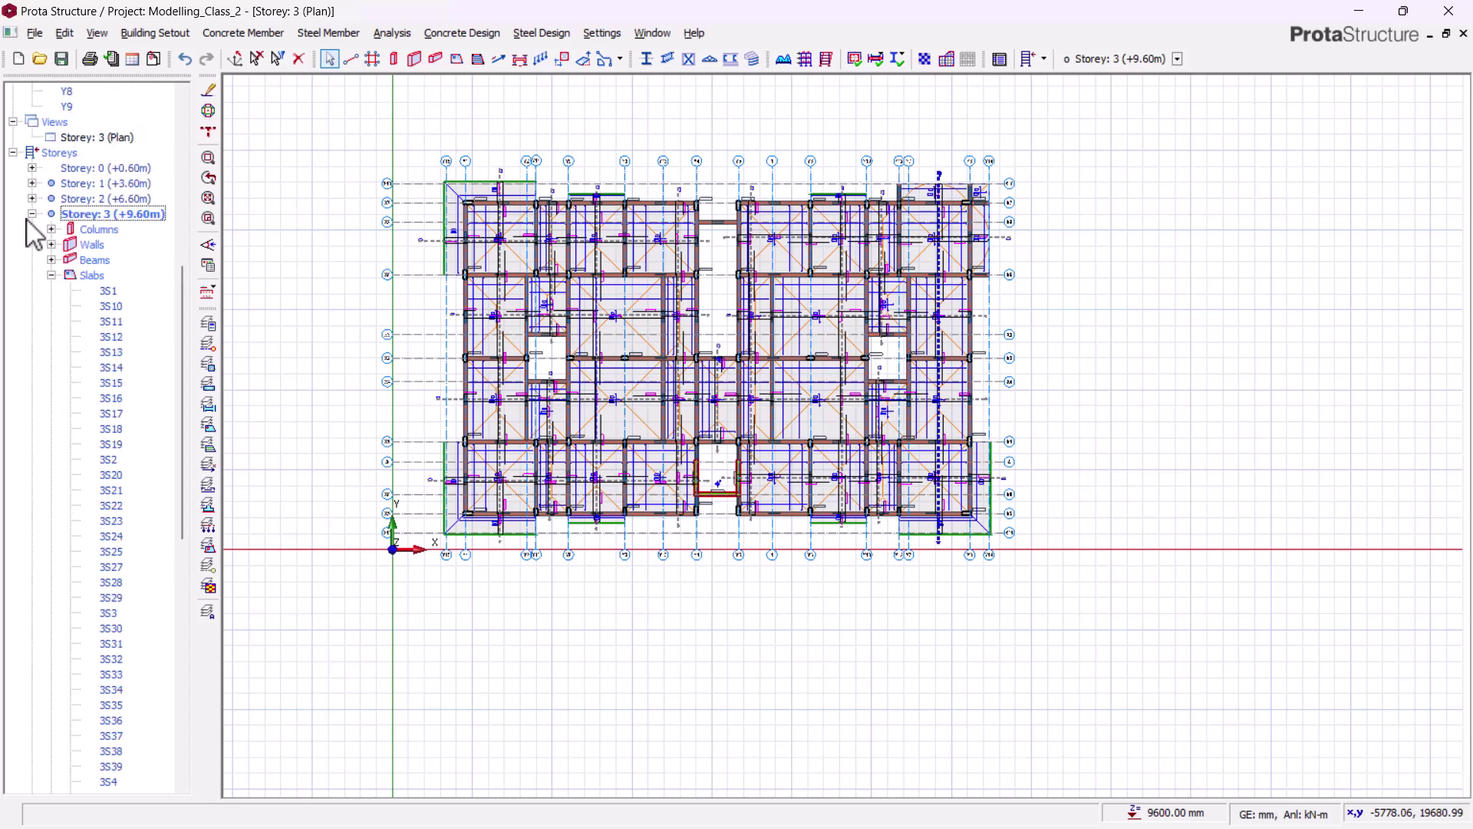
pyautogui.click(32, 214)
pyautogui.doubleClick(108, 660)
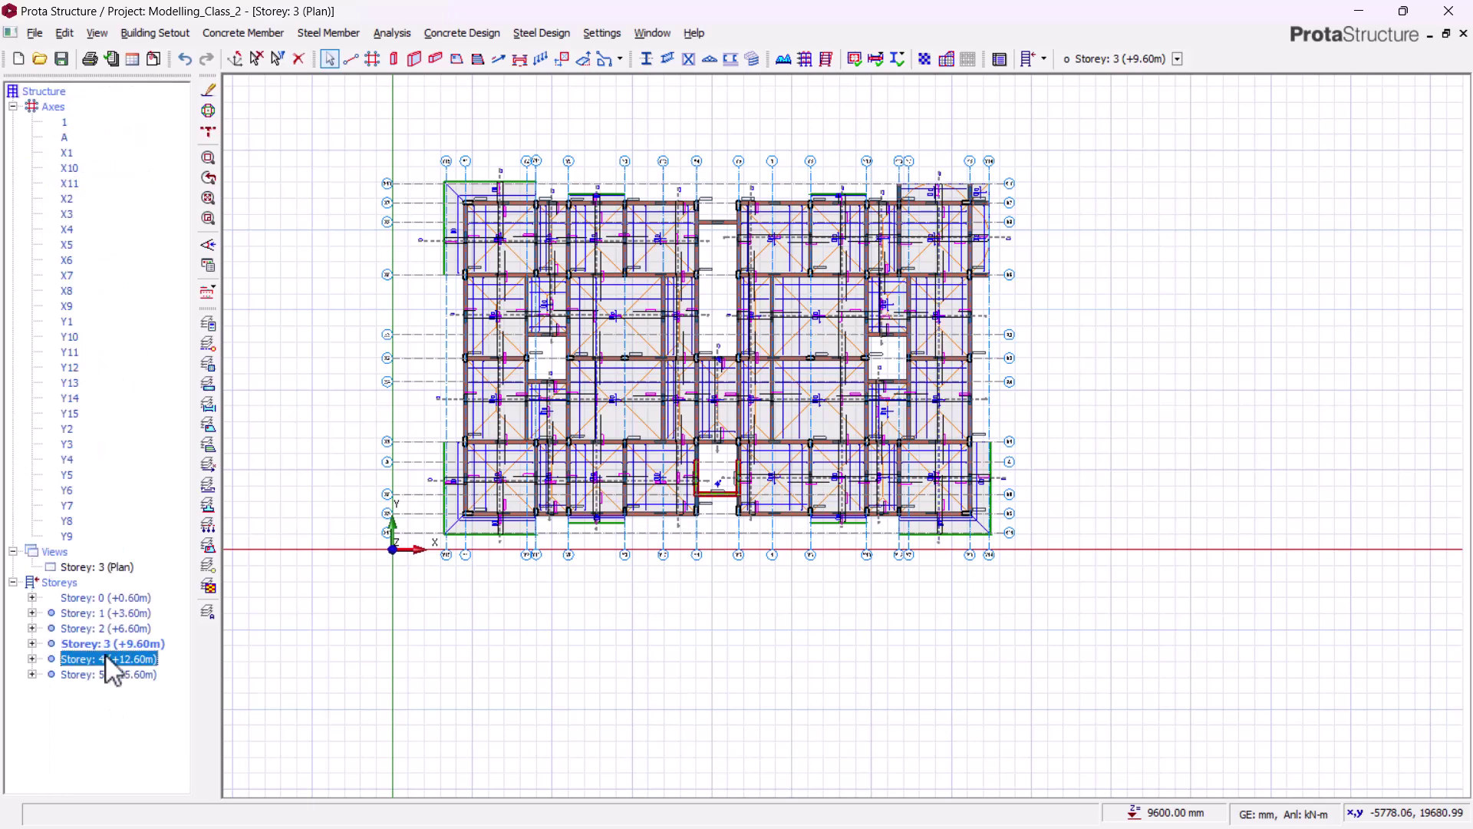
# Insert a Y-direction analytical slab strip with cantilever ends on Storey 4 between axes Y1 and Y2, from outside X10 to outside X11
pyautogui.scroll(2, 428, 198)
pyautogui.moveTo(915, 275); pyautogui.dragTo(972, 409, button='middle')
pyautogui.scroll(1, 789, 472)
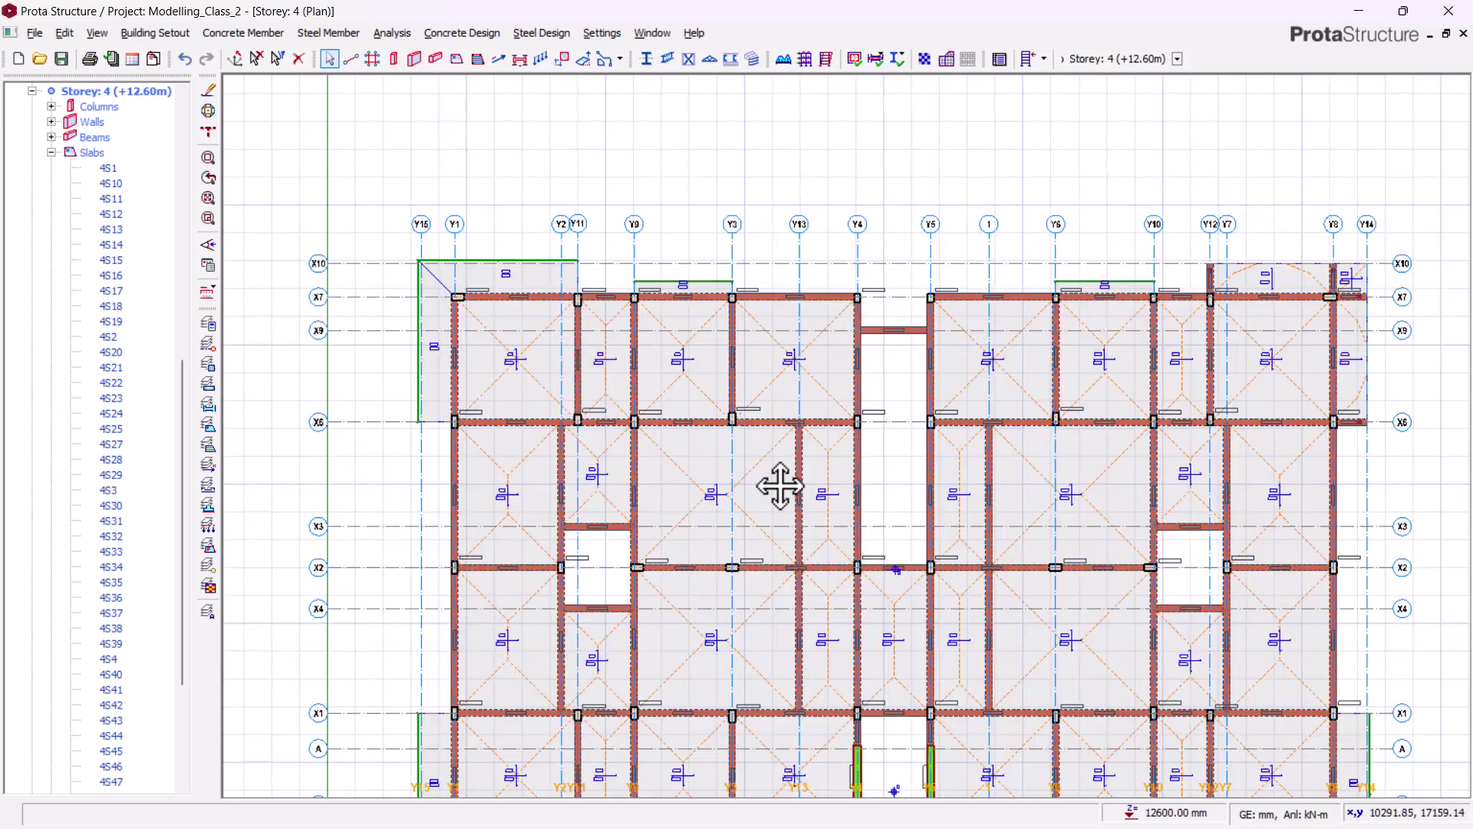
pyautogui.moveTo(779, 486); pyautogui.dragTo(586, 488, button='middle')
pyautogui.moveTo(678, 412); pyautogui.dragTo(776, 306, button='middle')
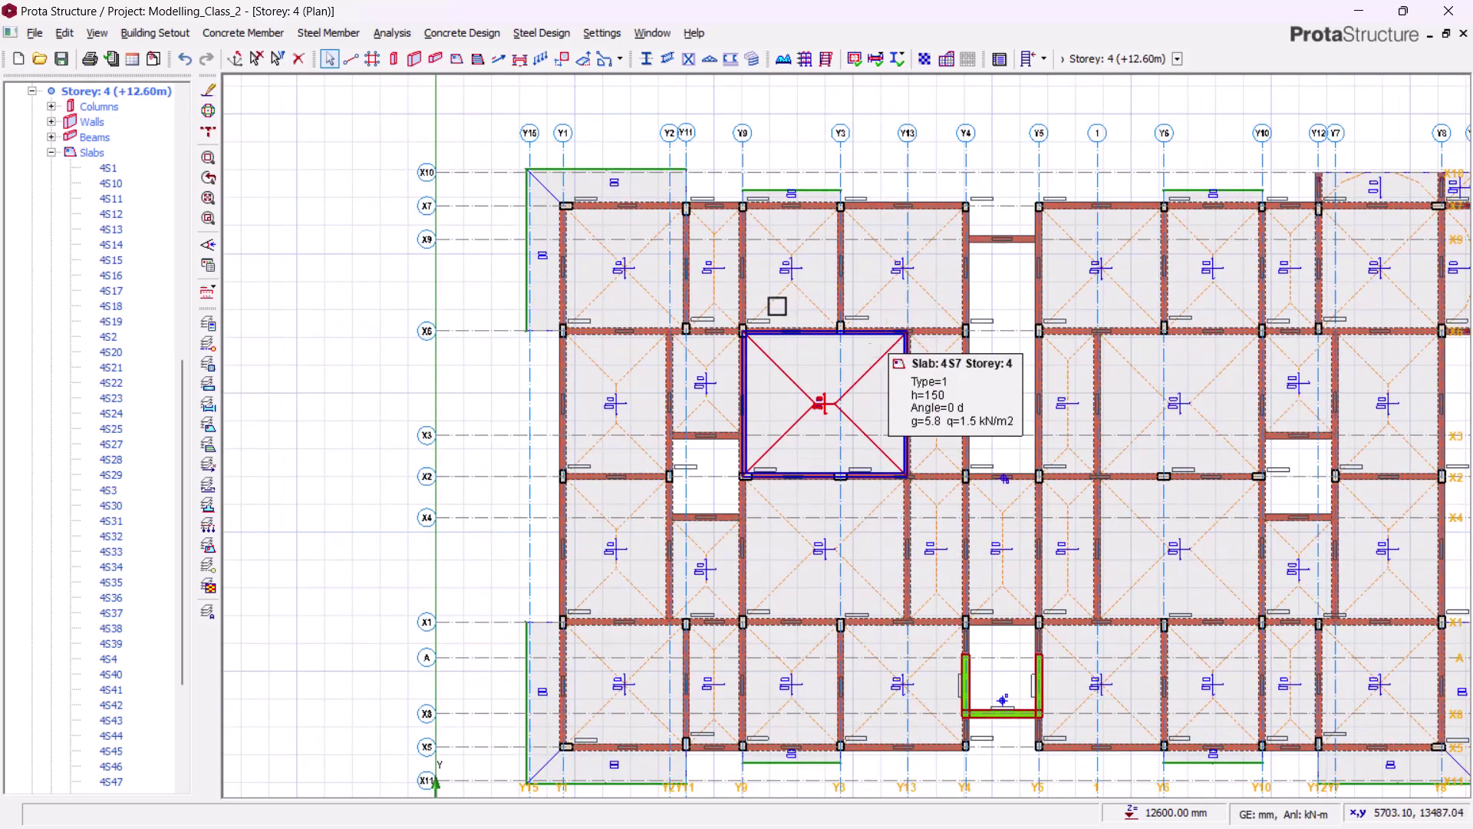
pyautogui.click(498, 59)
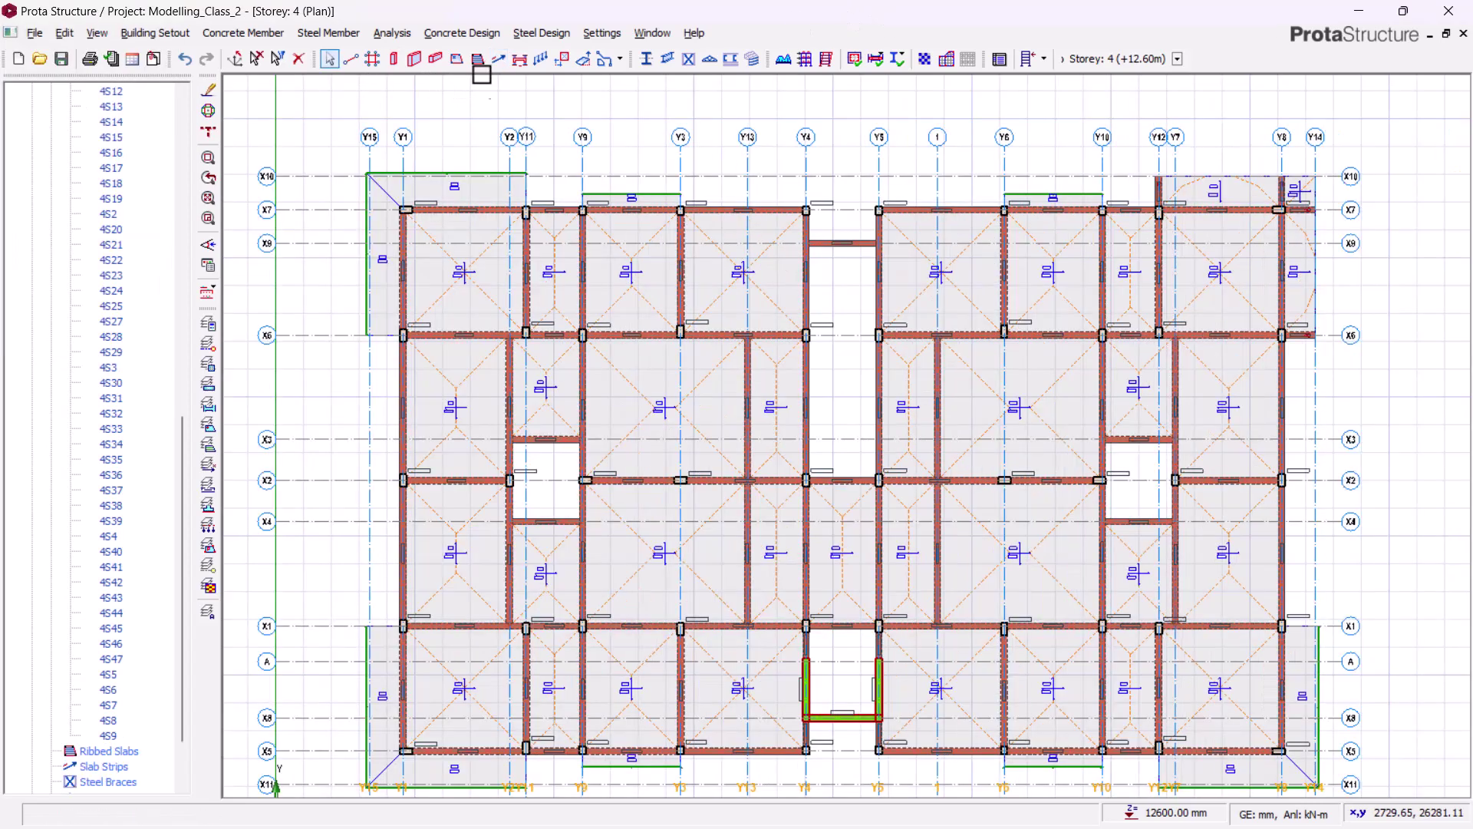
pyautogui.click(498, 59)
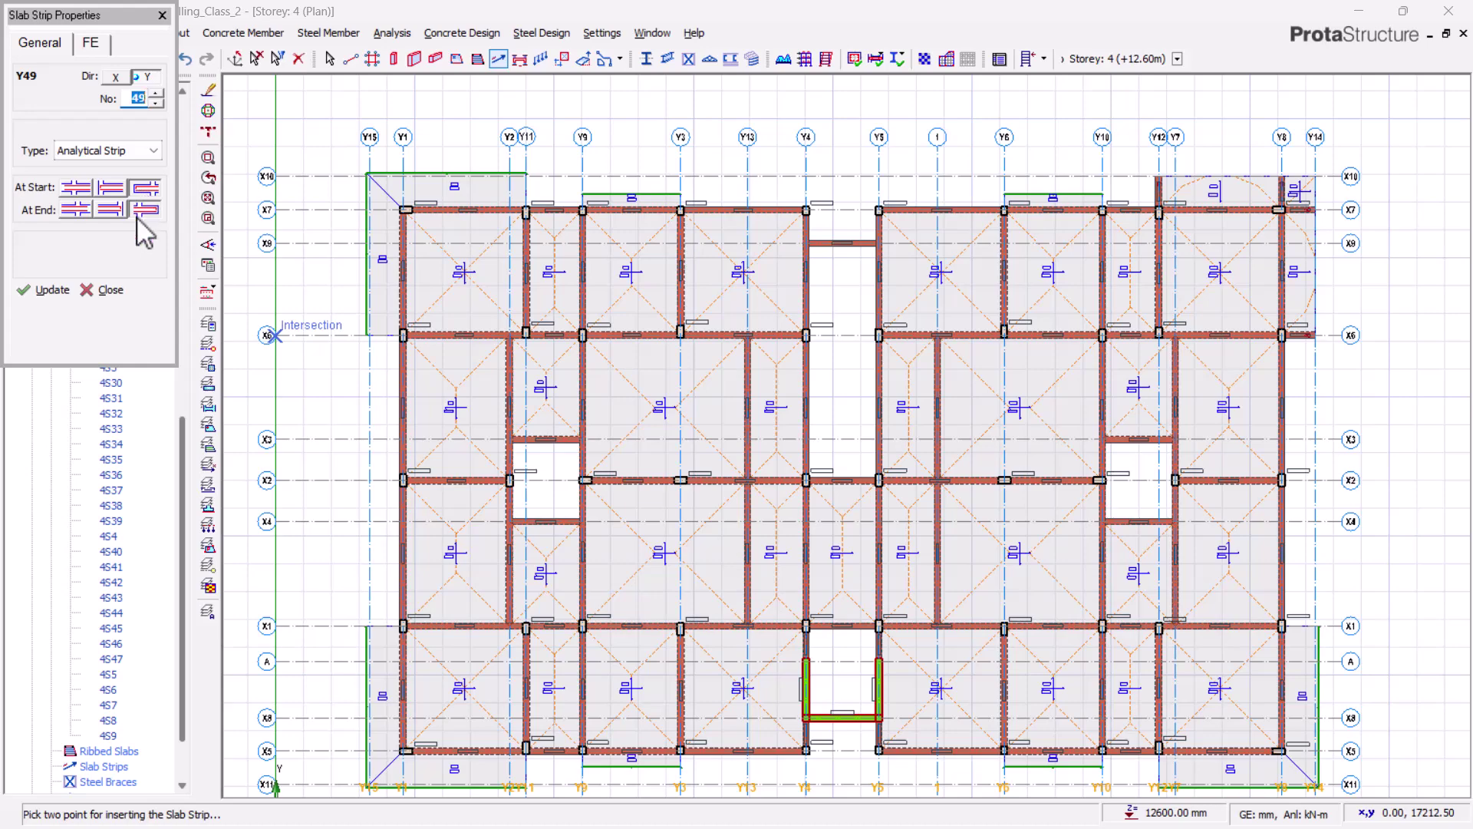
pyautogui.scroll(2, 448, 128)
pyautogui.click(455, 146)
pyautogui.scroll(-3, 476, 126)
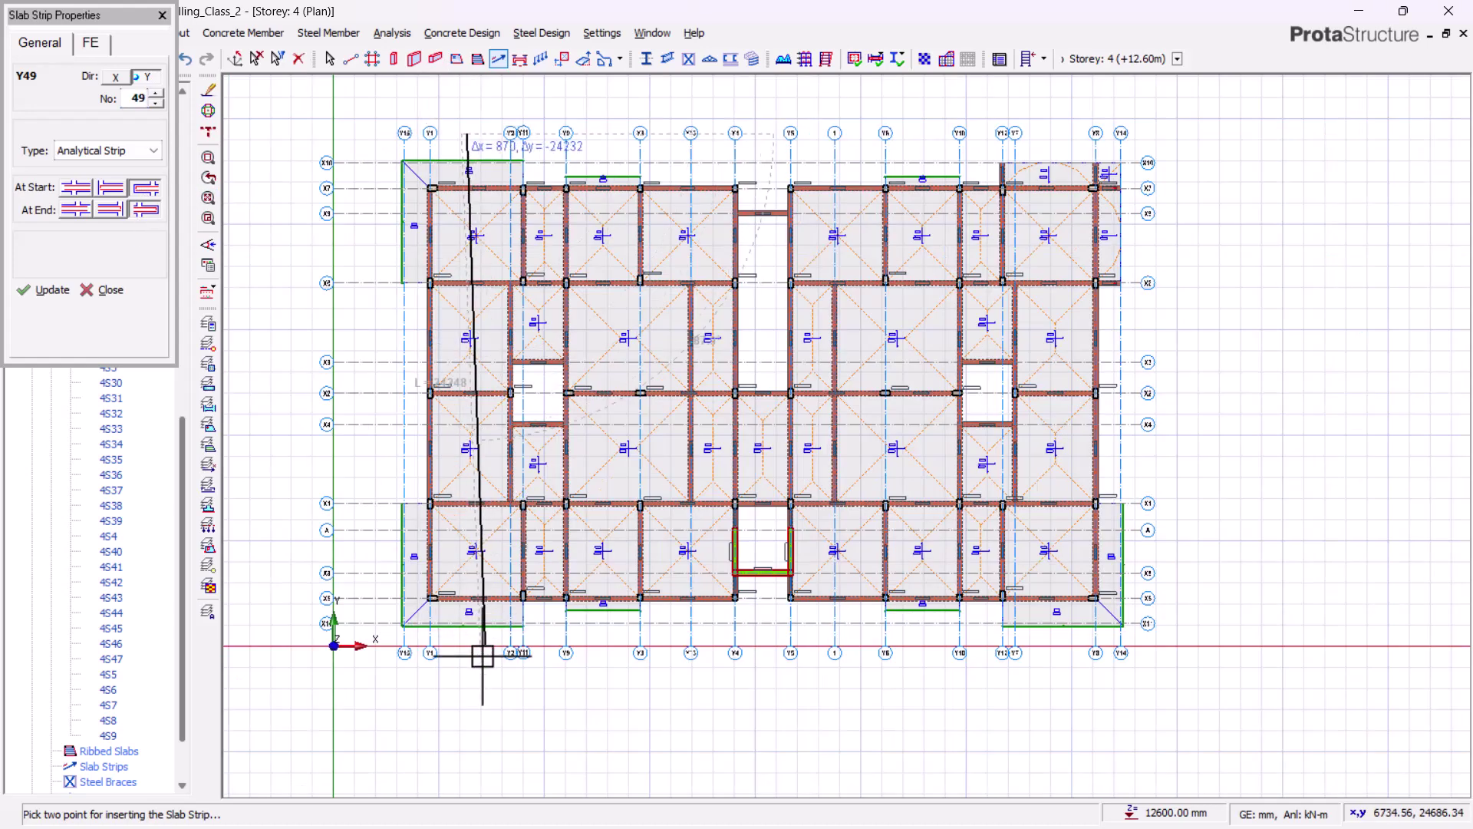
pyautogui.scroll(2, 484, 655)
pyautogui.click(455, 677)
# Insert three Y-direction slab strips with cantilever ends between axes Y9 and Y3, Y7 and Y8, and Y6 and Y10, from outside X10 to outside X11
pyautogui.scroll(-4, 543, 95)
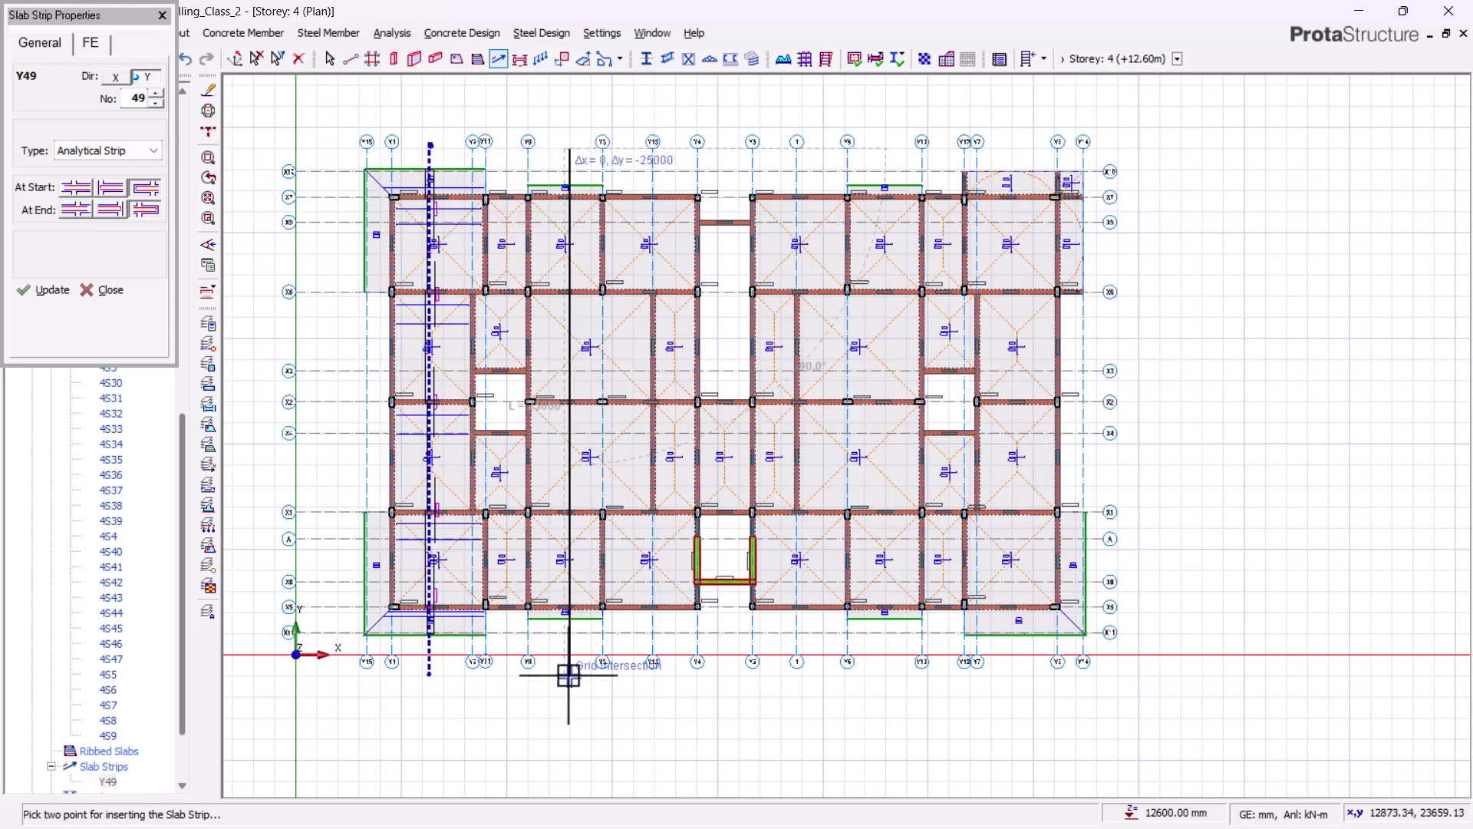
pyautogui.click(569, 676)
pyautogui.click(1015, 116)
pyautogui.click(1015, 709)
pyautogui.click(877, 134)
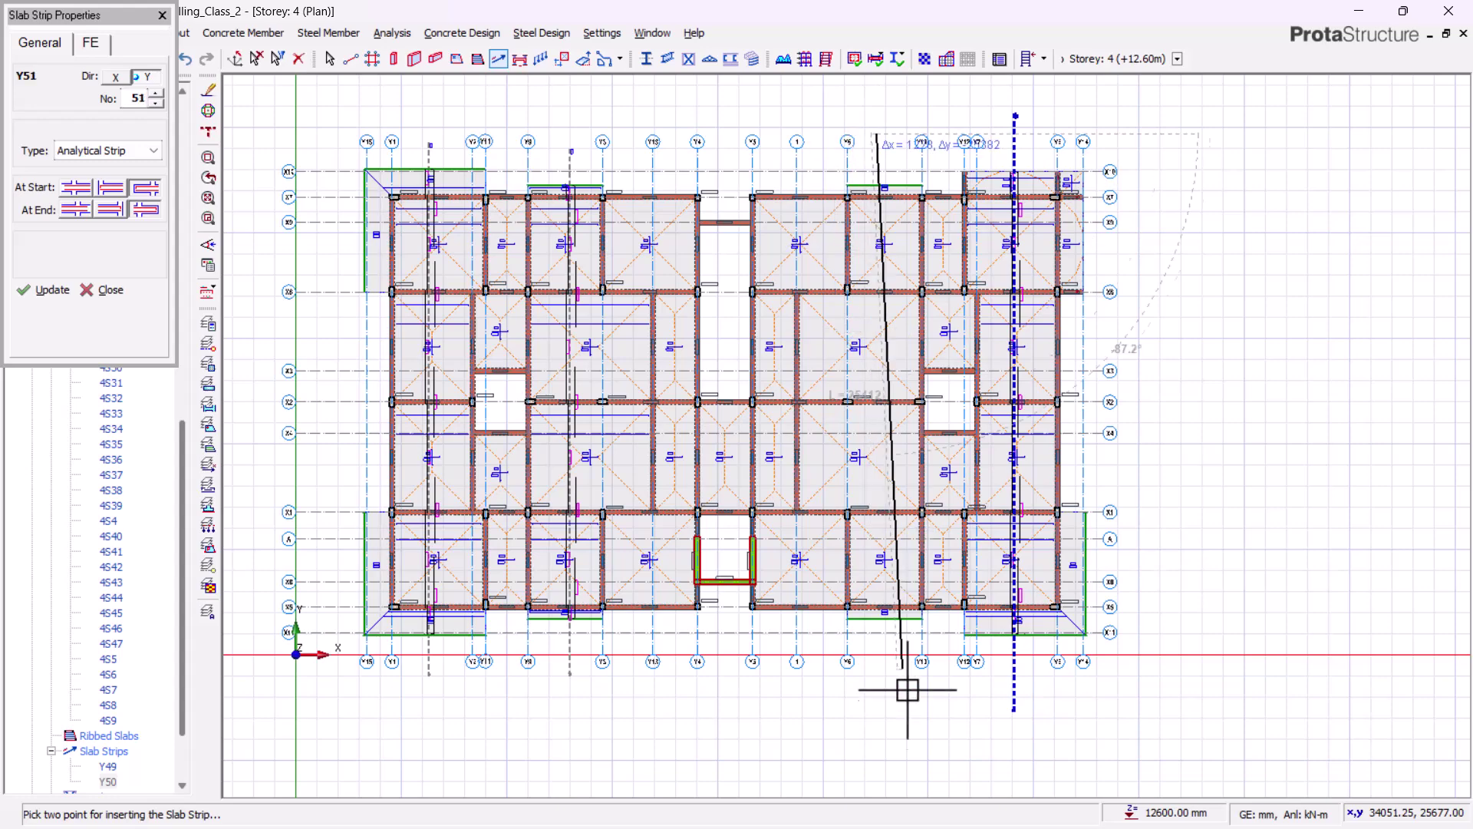
pyautogui.click(877, 695)
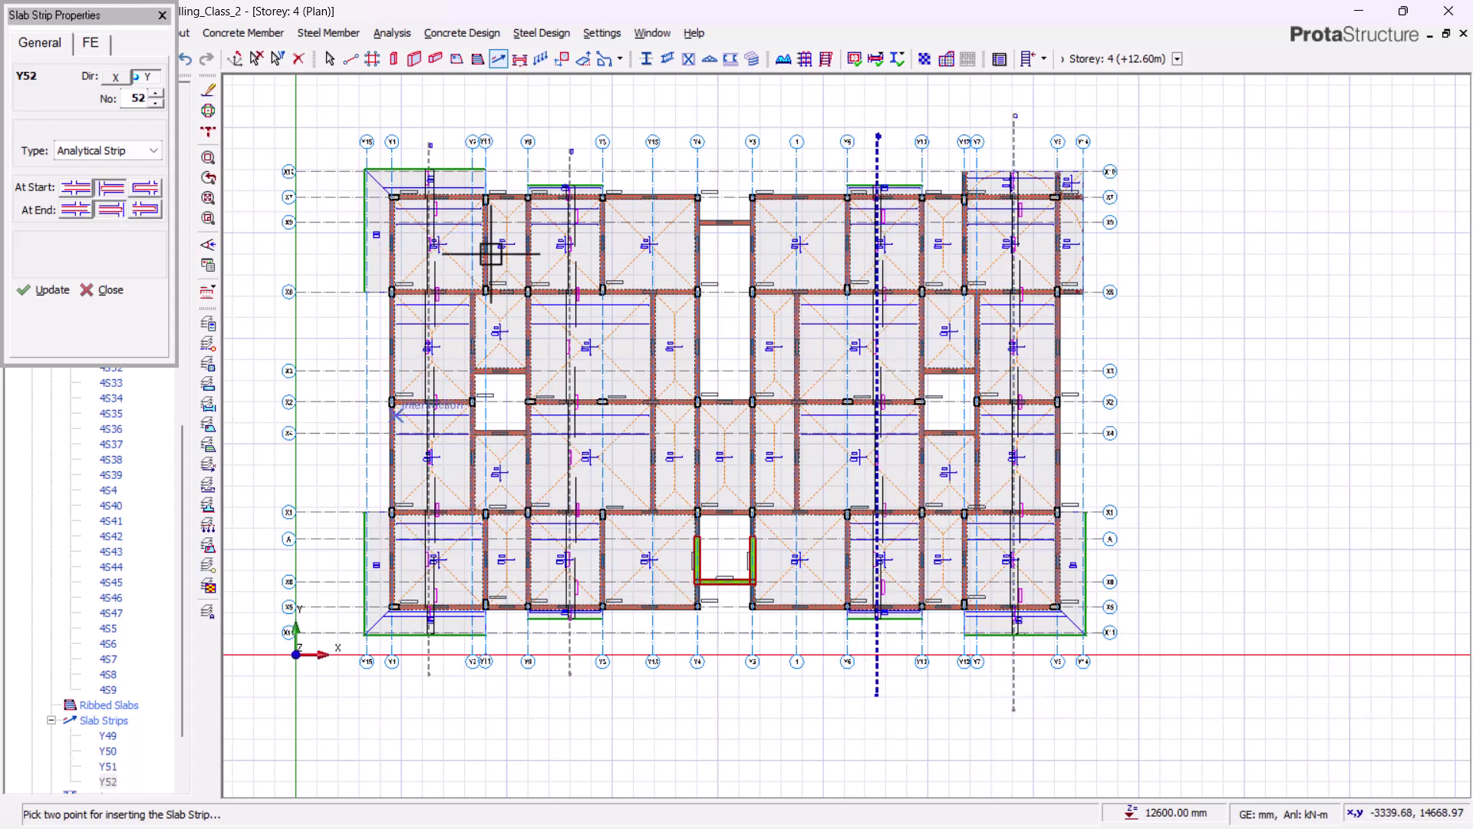
# Insert two non-cantilever Y-direction strips between axes Y11 and Y9, from outside X7 to the opening and from the opening to outside X5
pyautogui.scroll(3, 533, 133)
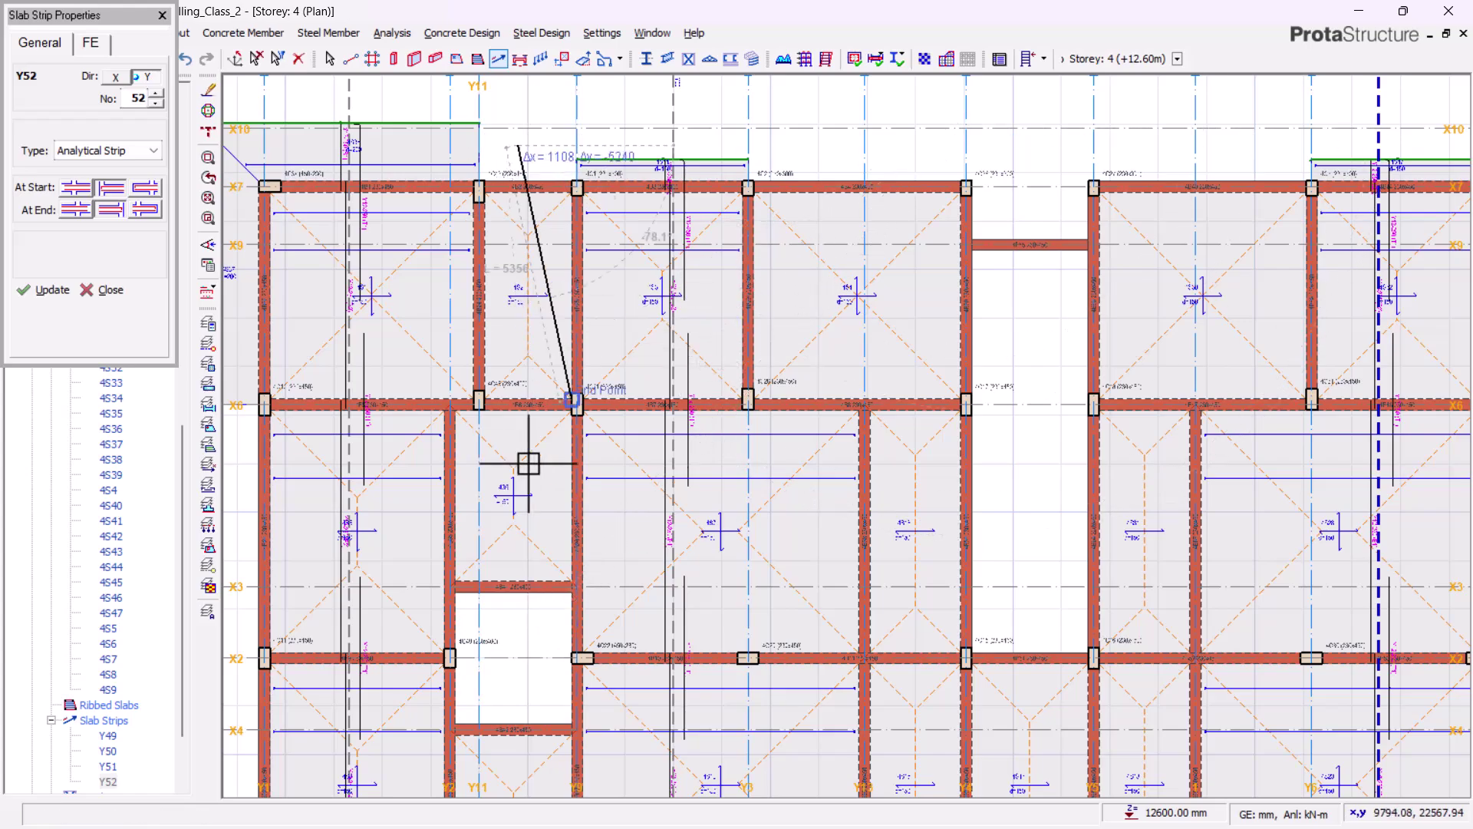
pyautogui.click(508, 628)
pyautogui.moveTo(516, 510); pyautogui.dragTo(538, 702, button='middle')
pyautogui.scroll(-1, 727, 534)
pyautogui.moveTo(727, 534); pyautogui.dragTo(434, 648, button='middle')
pyautogui.scroll(-1, 434, 648)
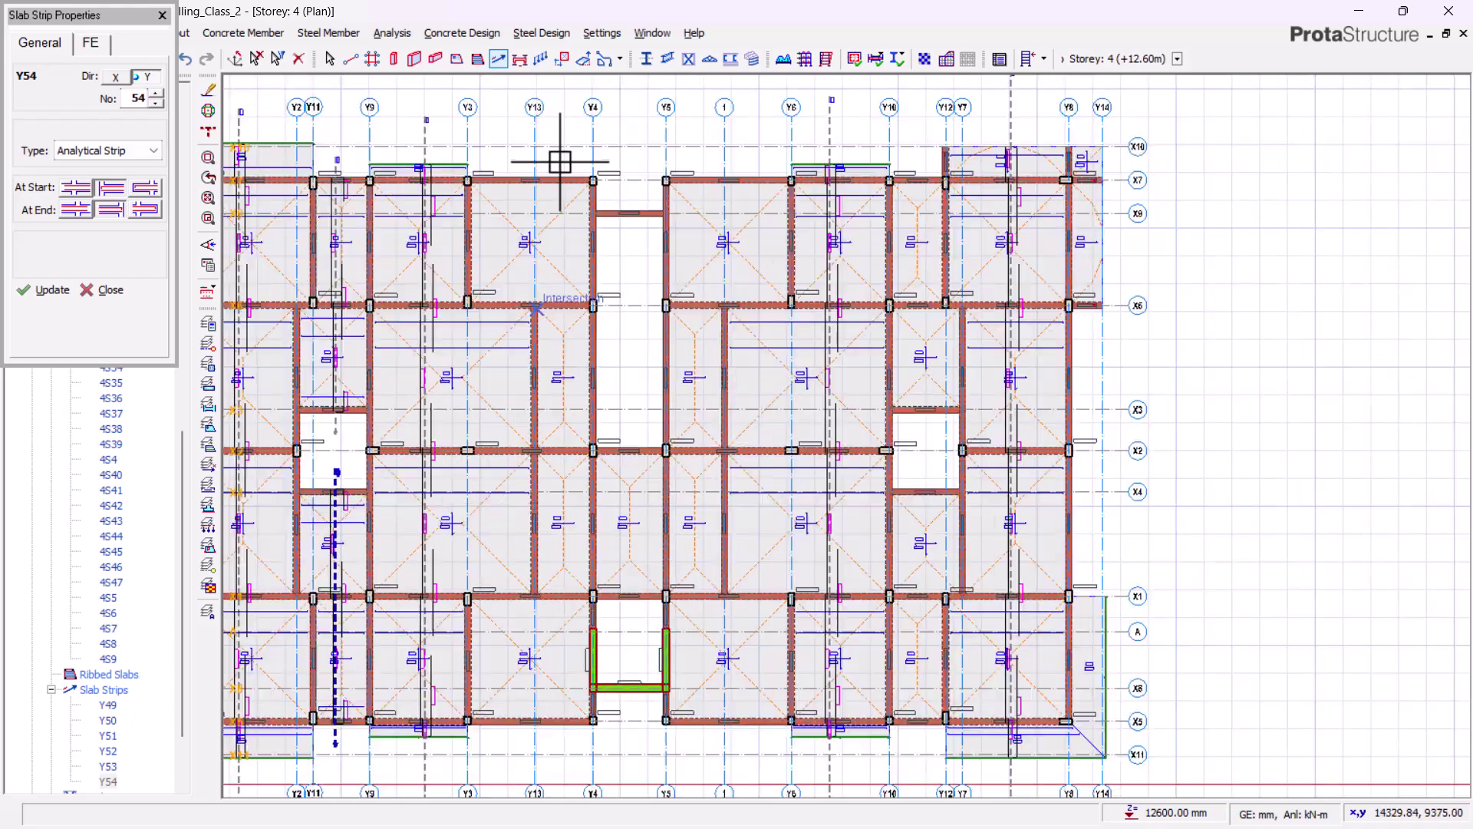
# Insert a Y-direction slab strip with non-cantilever ends on Storey 4 between axes Y13 and Y4, from outside X7 to outside X5
pyautogui.scroll(2, 554, 158)
pyautogui.click(576, 152)
pyautogui.scroll(-3, 575, 152)
pyautogui.moveTo(572, 580); pyautogui.dragTo(571, 482, button='middle')
pyautogui.scroll(2, 571, 482)
pyautogui.click(575, 514)
pyautogui.scroll(-2, 575, 513)
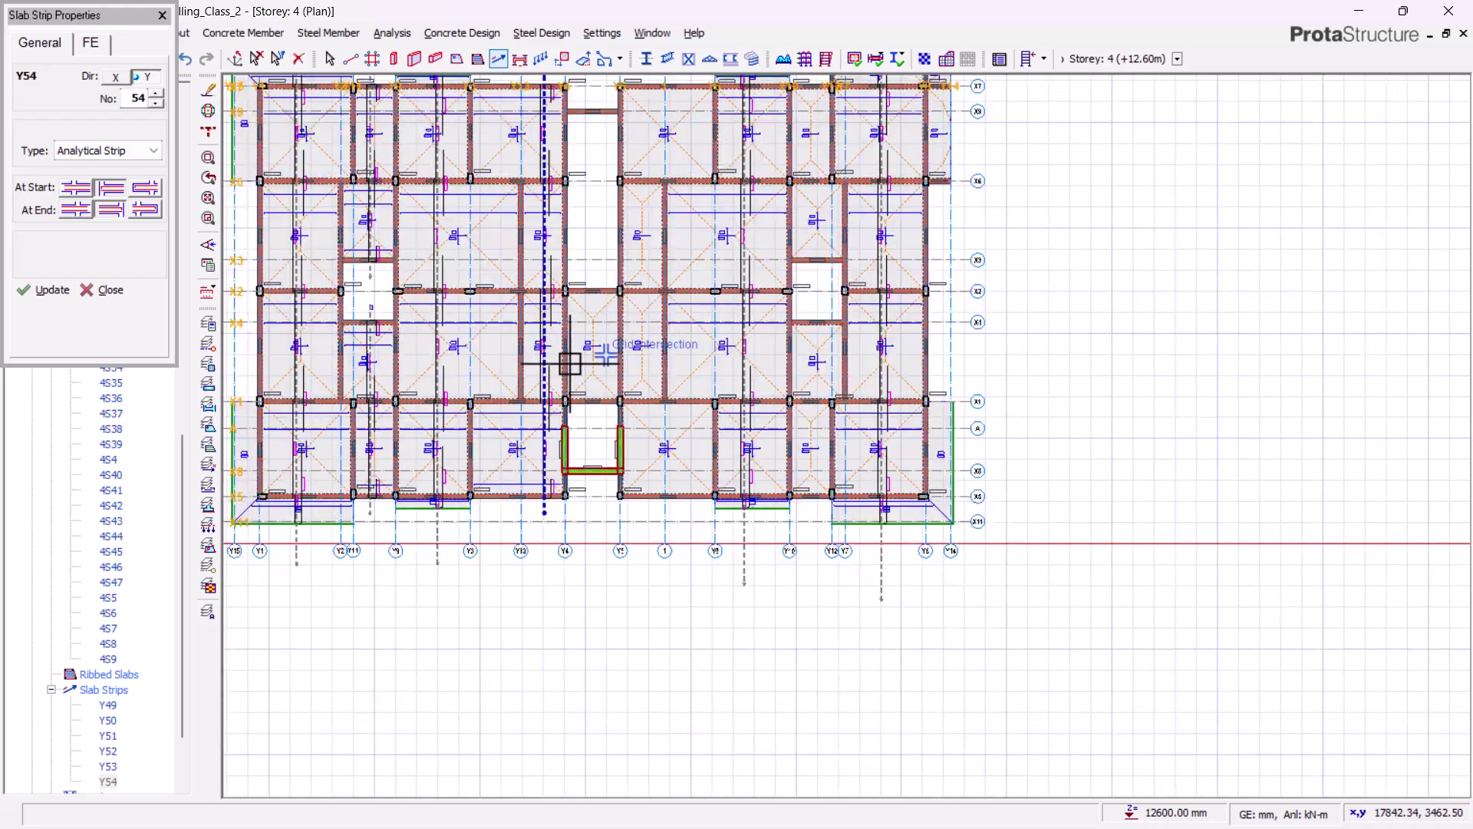
# Insert a Y-direction slab strip with non-cantilever ends on Storey 4 between axes Y4 and Y5, from outside X2 to outside X1
pyautogui.scroll(3, 578, 361)
pyautogui.click(471, 224)
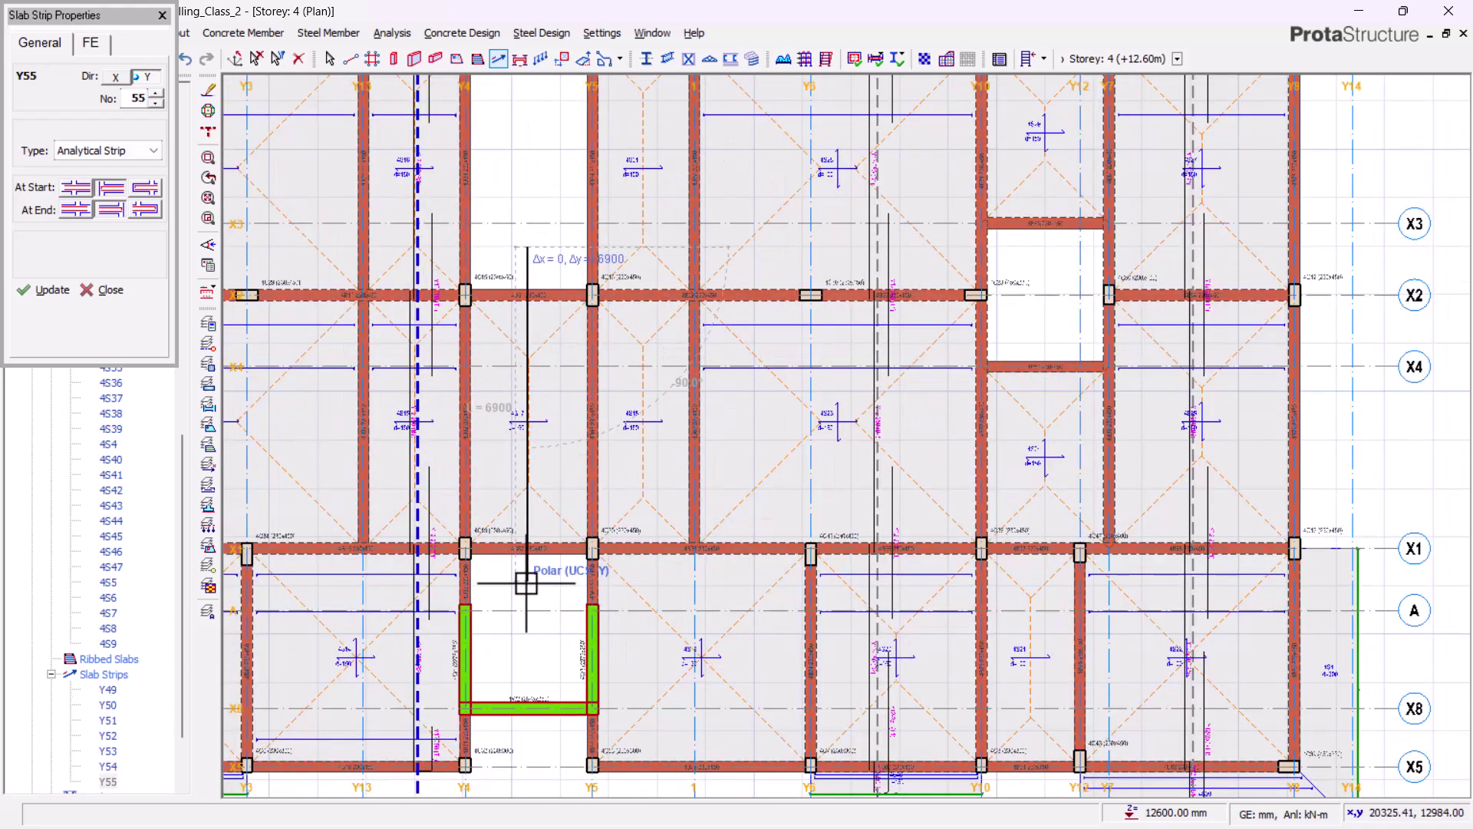
pyautogui.click(527, 582)
# Insert a Y-direction slab strip with non-cantilever ends between axes Y5 and 1, from outside X7 to outside X5
pyautogui.scroll(-2, 526, 583)
pyautogui.scroll(2, 533, 198)
pyautogui.scroll(1, 565, 204)
pyautogui.click(566, 204)
pyautogui.scroll(-3, 574, 426)
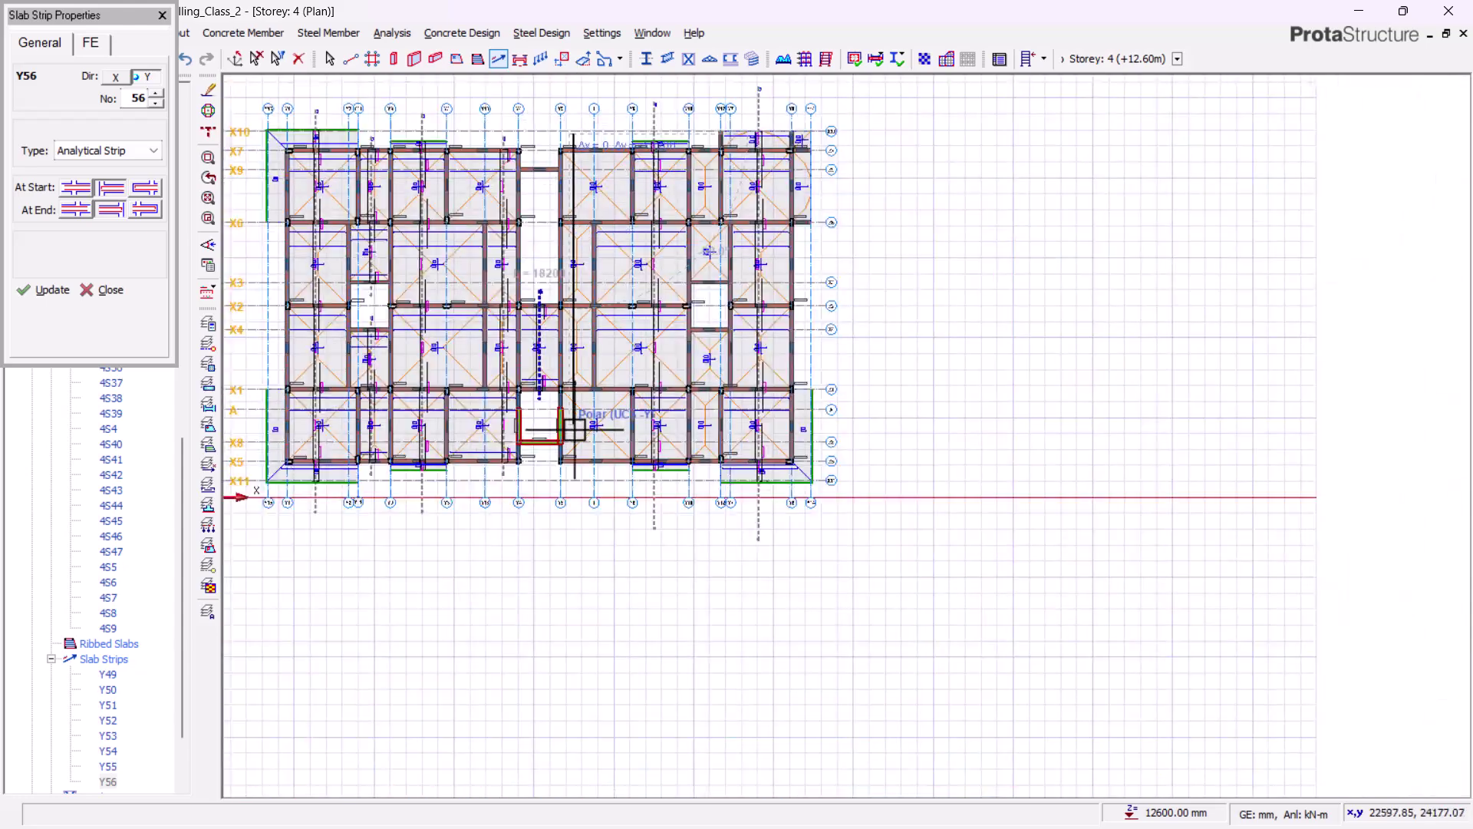
pyautogui.scroll(3, 574, 426)
pyautogui.click(537, 527)
pyautogui.scroll(-3, 537, 527)
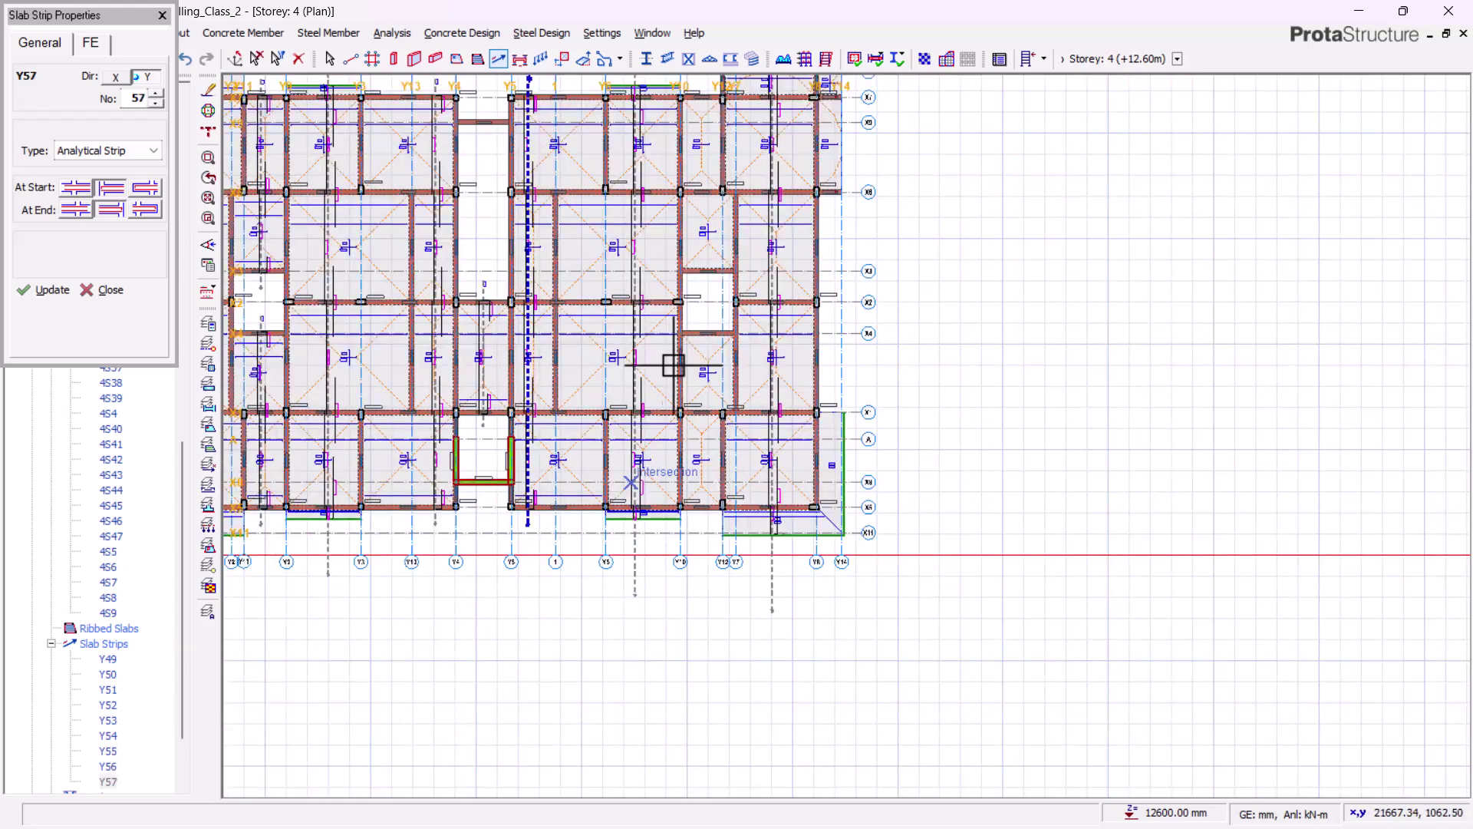
# Insert two non-cantilever Y-direction strips between axes Y10 and Y12, from the opening to outside X5 and from outside X7 to the opening
pyautogui.scroll(3, 701, 582)
pyautogui.click(679, 299)
pyautogui.click(678, 649)
pyautogui.scroll(1, 675, 642)
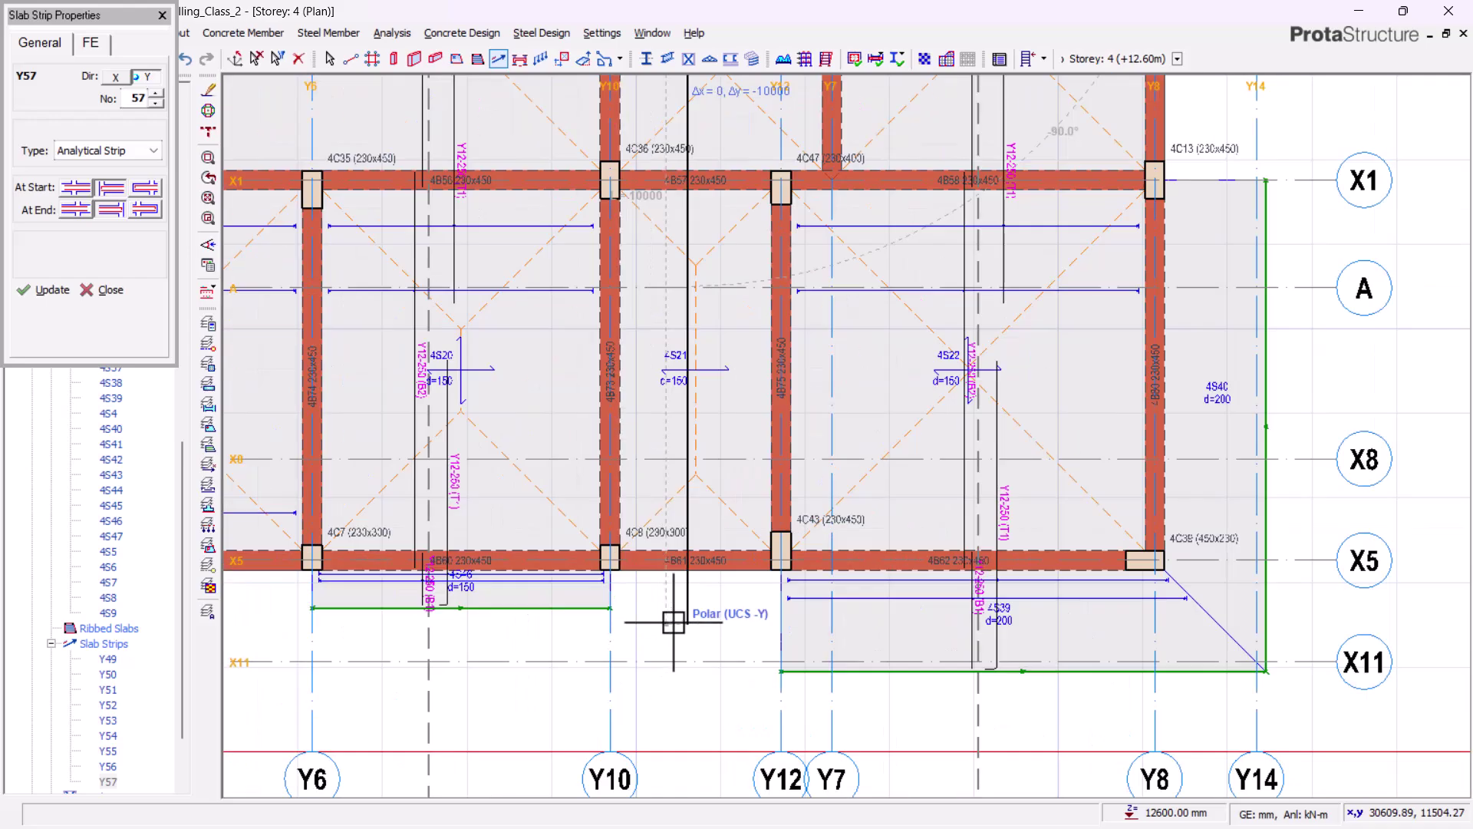
pyautogui.scroll(-3, 635, 645)
pyautogui.scroll(3, 654, 144)
pyautogui.click(653, 144)
pyautogui.scroll(-3, 653, 145)
pyautogui.click(679, 737)
pyautogui.scroll(3, 730, 537)
pyautogui.scroll(-2, 890, 422)
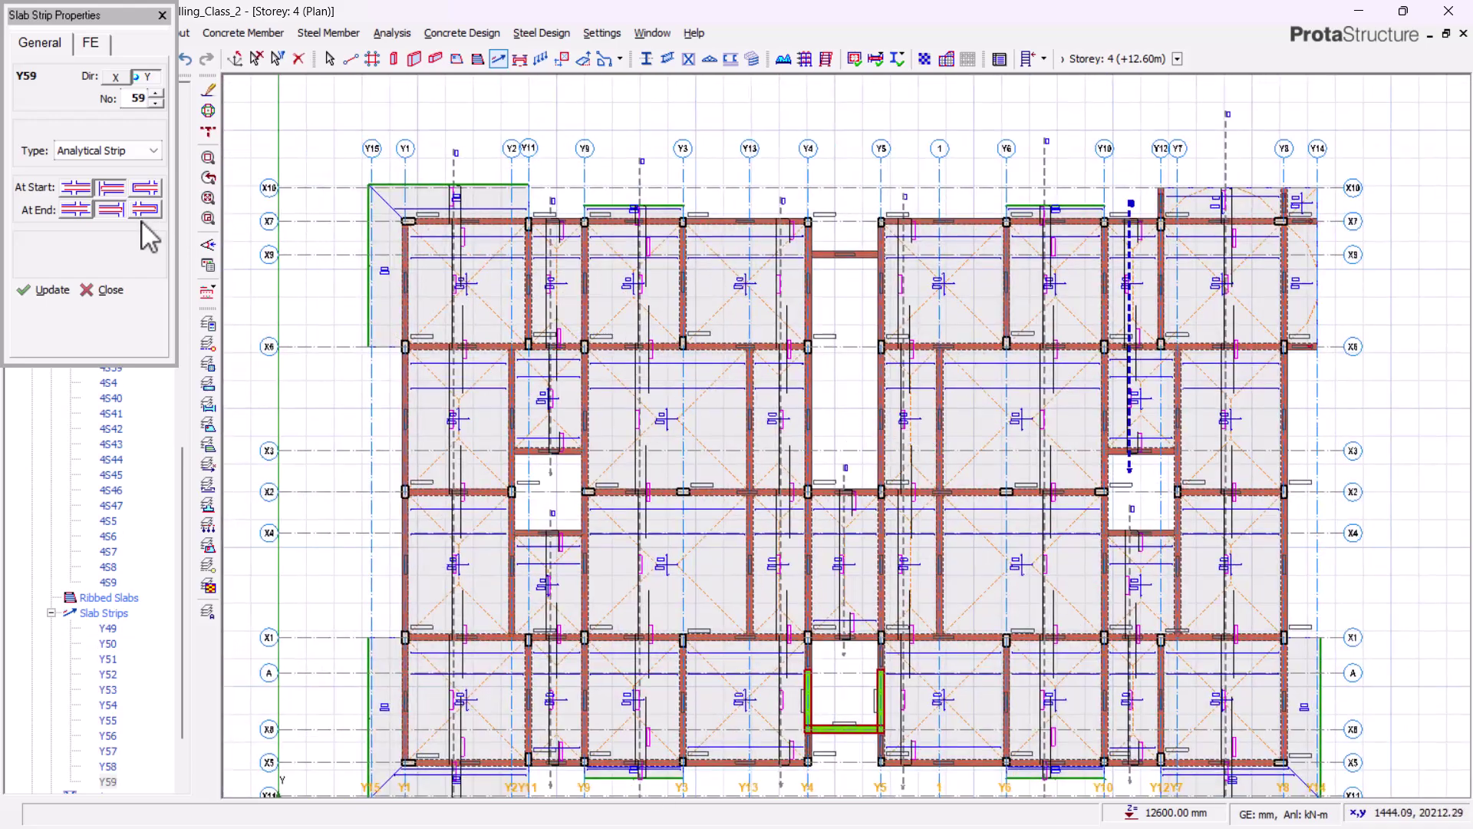
pyautogui.click(141, 190)
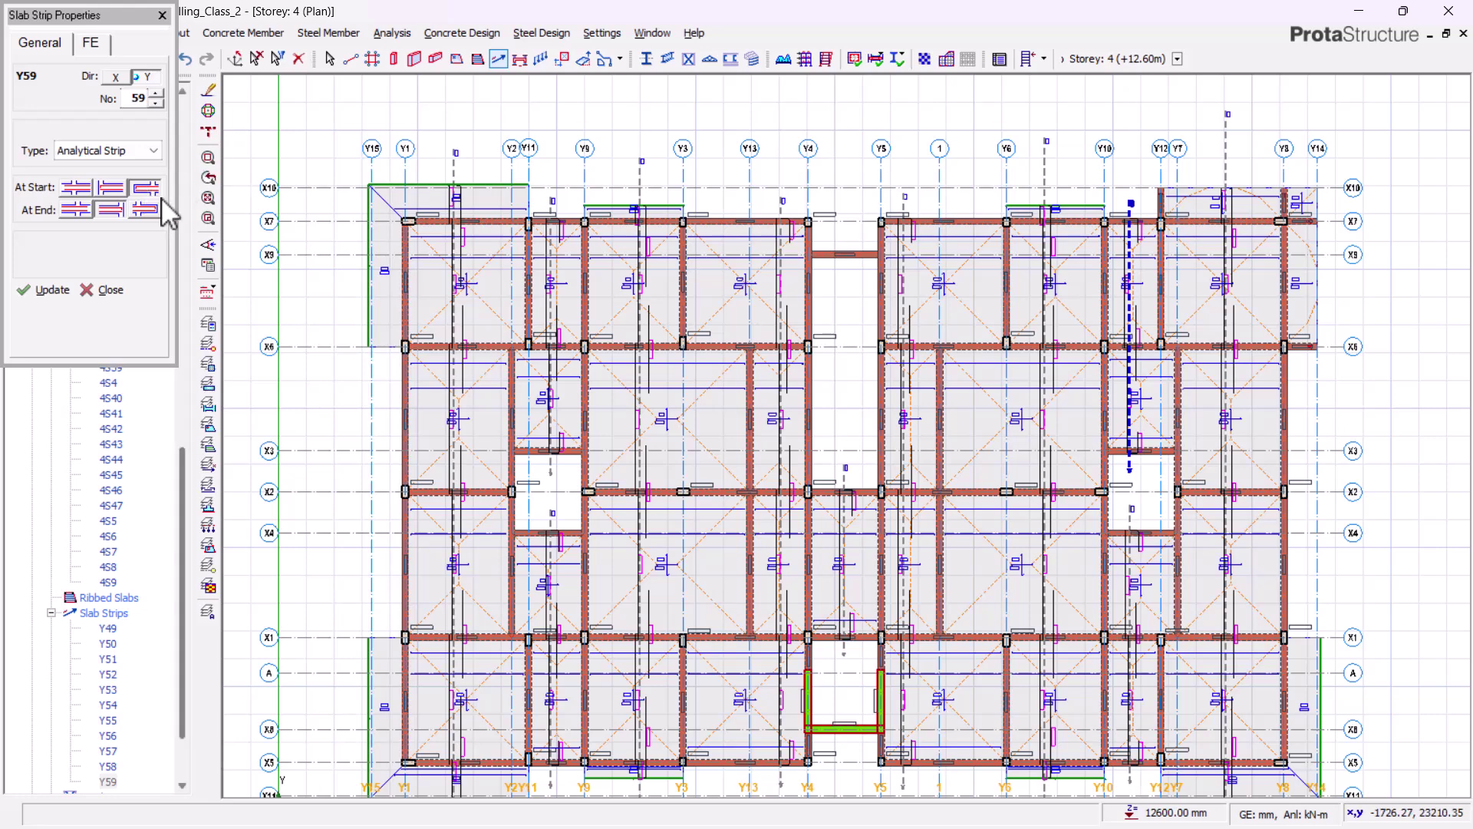
pyautogui.scroll(2, 324, 293)
pyautogui.click(349, 272)
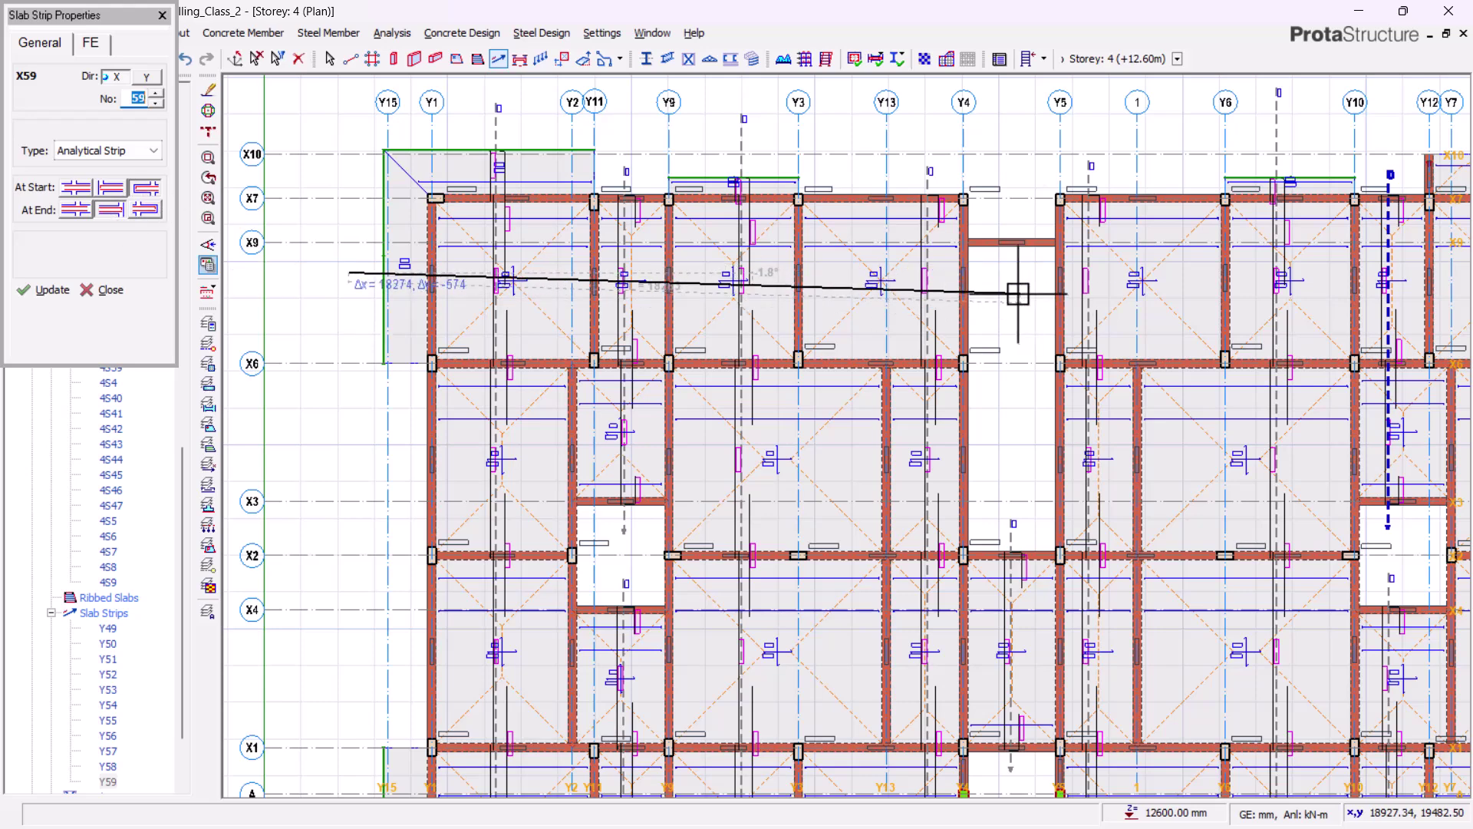
pyautogui.press('Escape')
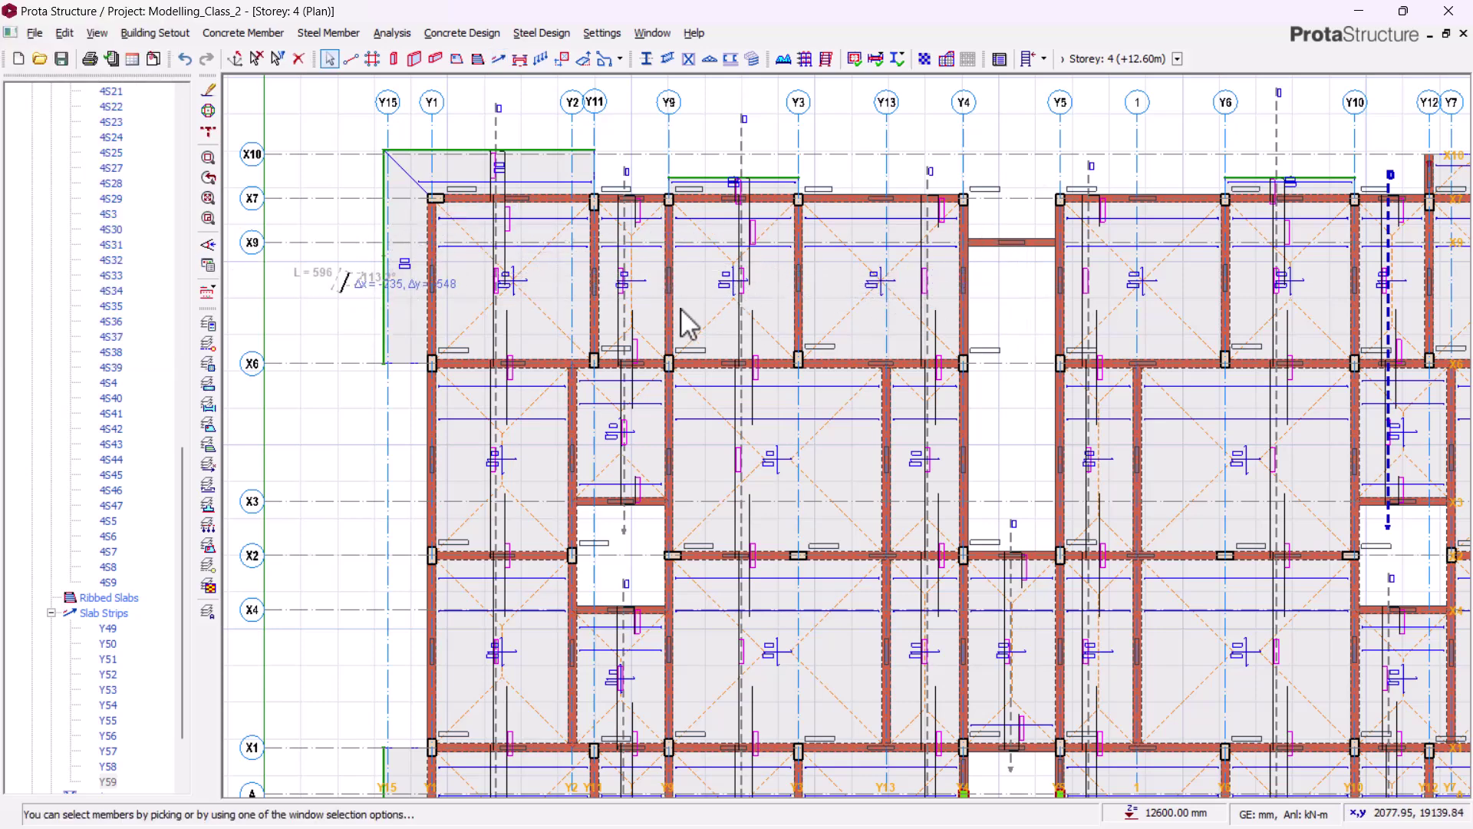
# Insert an X-direction analytical slab strip with a cantilever start between axes X9 and X6, from outside Y15 to just past Y4
pyautogui.click(498, 58)
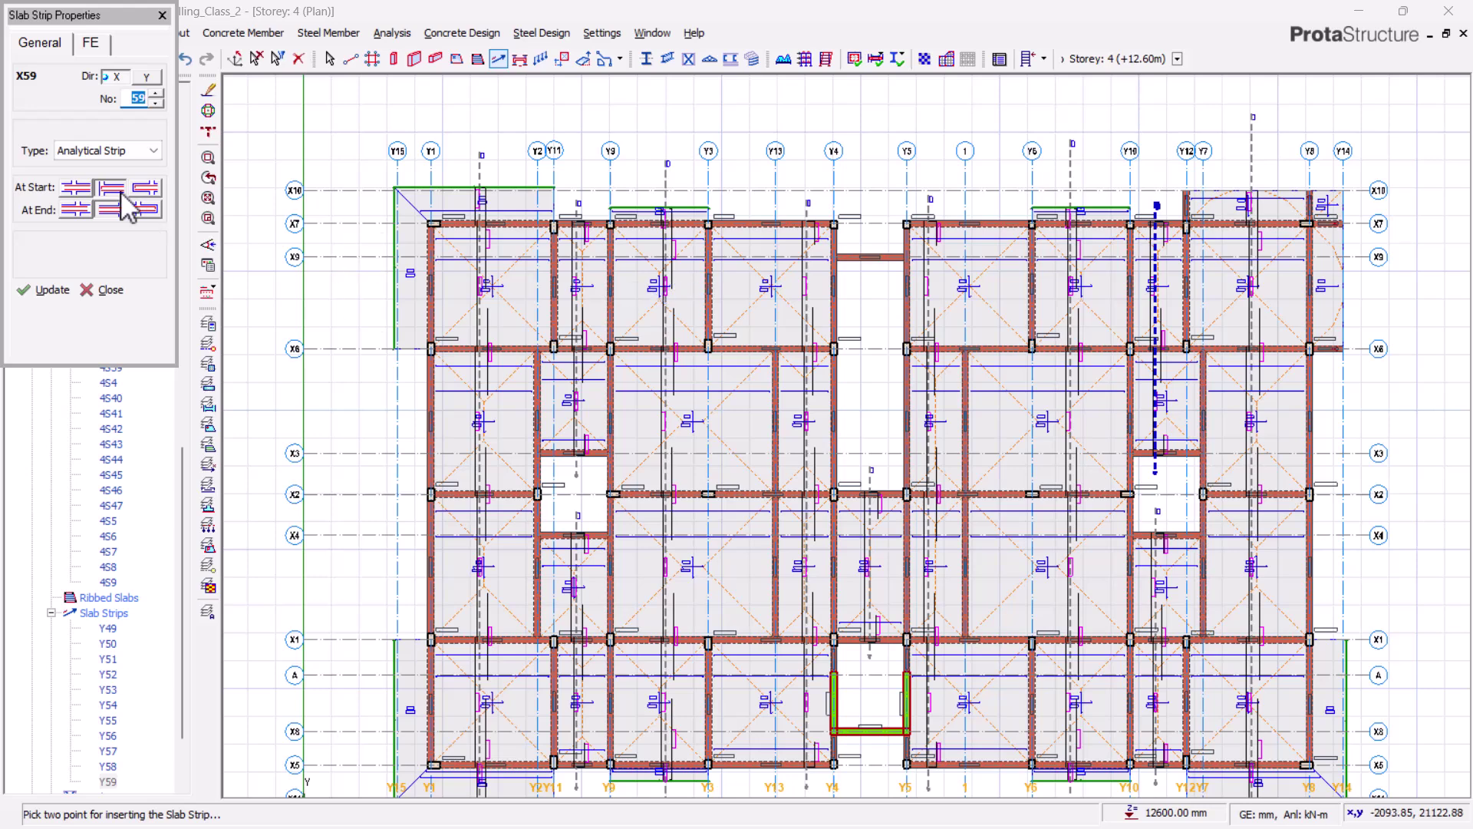
pyautogui.click(145, 187)
pyautogui.click(360, 286)
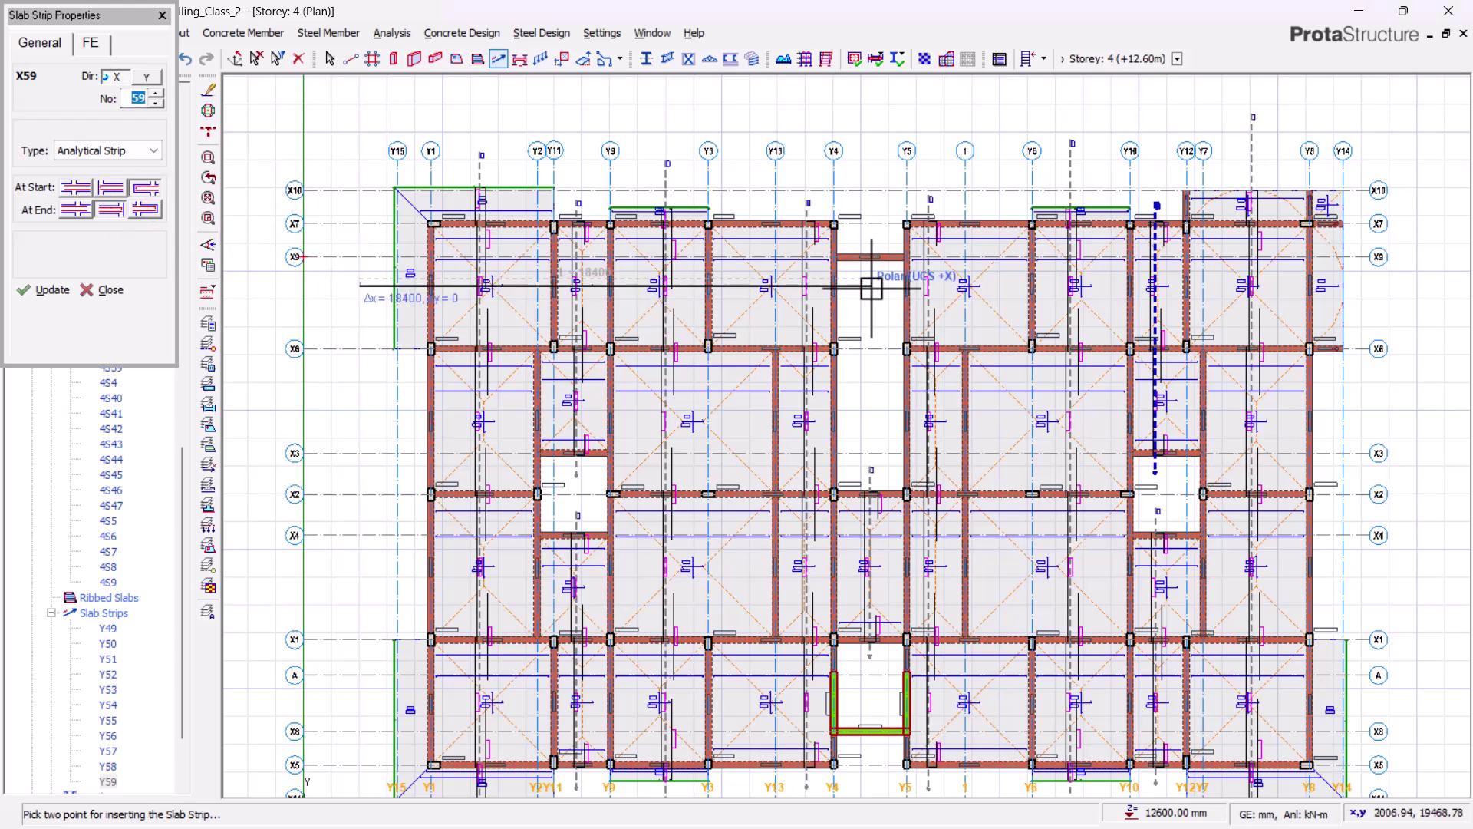
pyautogui.click(865, 287)
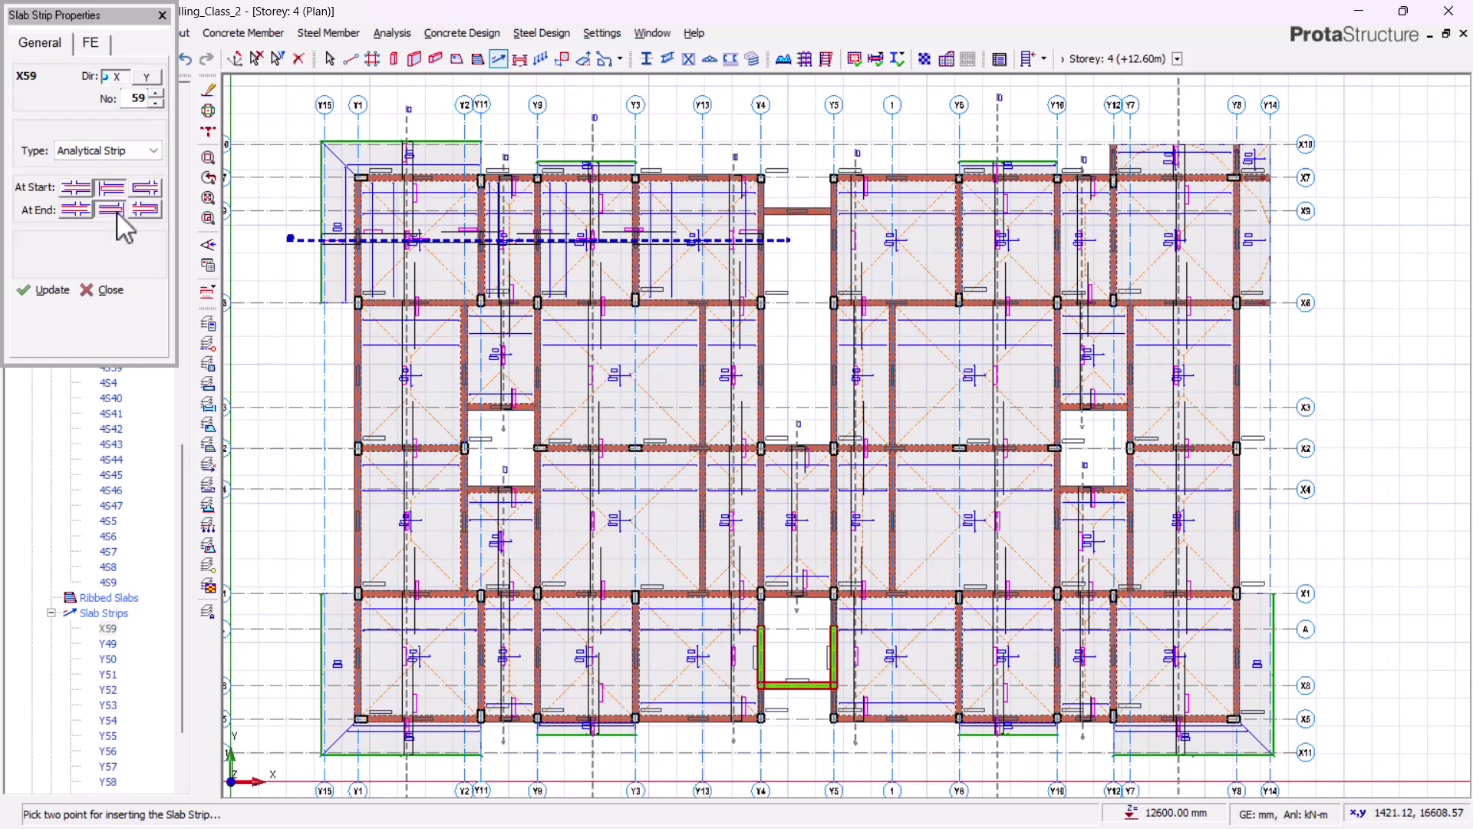
# Insert two non-cantilever X-direction strips from outside Y1: between X6 and X3 to just past Y4, and between X4 and X1 to outside Y8
pyautogui.scroll(3, 290, 263)
pyautogui.click(343, 339)
pyautogui.click(1108, 338)
pyautogui.scroll(-3, 637, 320)
pyautogui.click(445, 505)
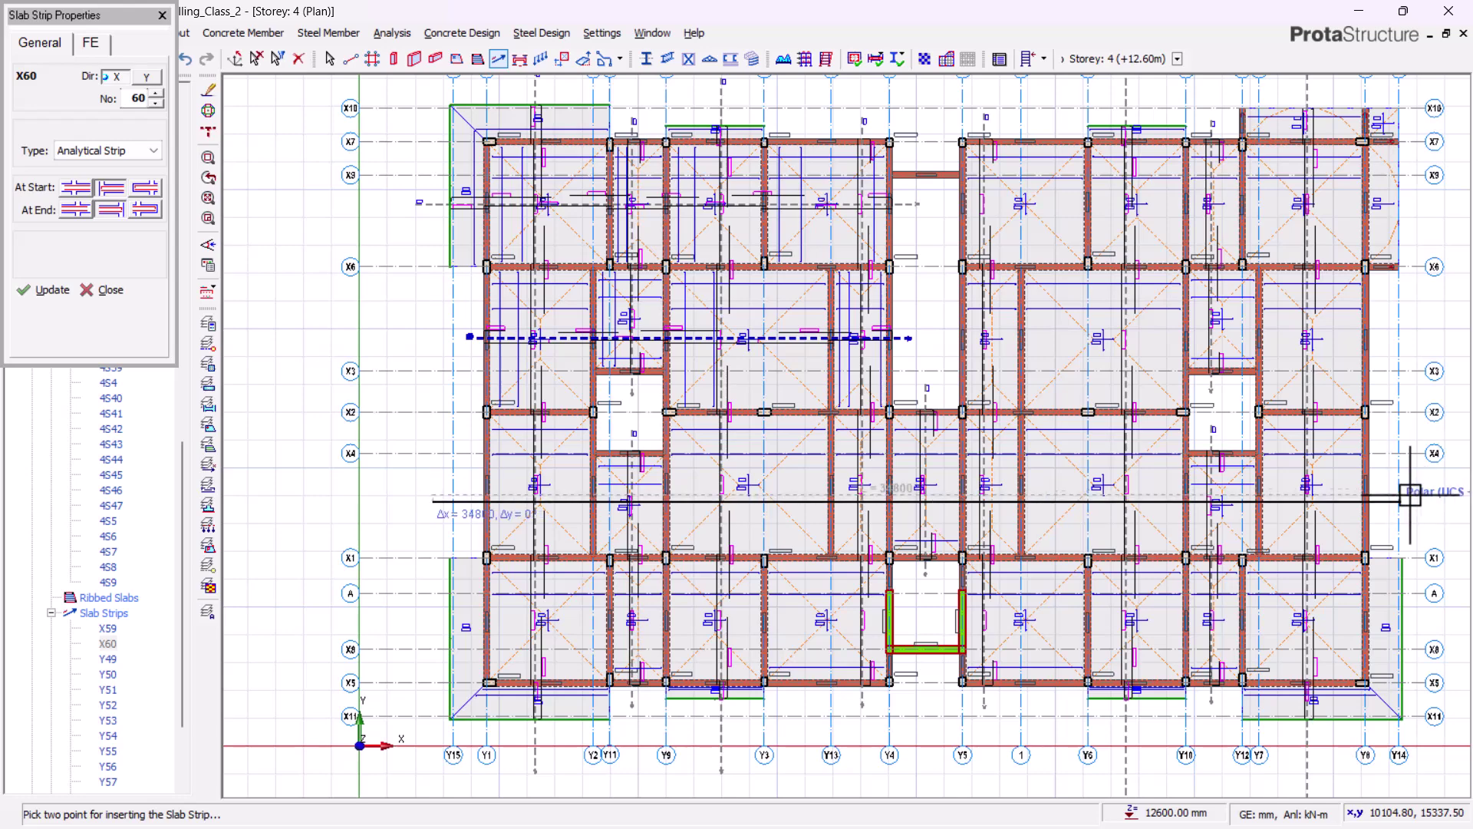
pyautogui.click(1418, 502)
# Insert two X-direction strips with cantilever starts between axes A and X8, from outside Y15 to past Y4 and from outside Y14 to past Y5
pyautogui.scroll(2, 446, 657)
pyautogui.click(436, 631)
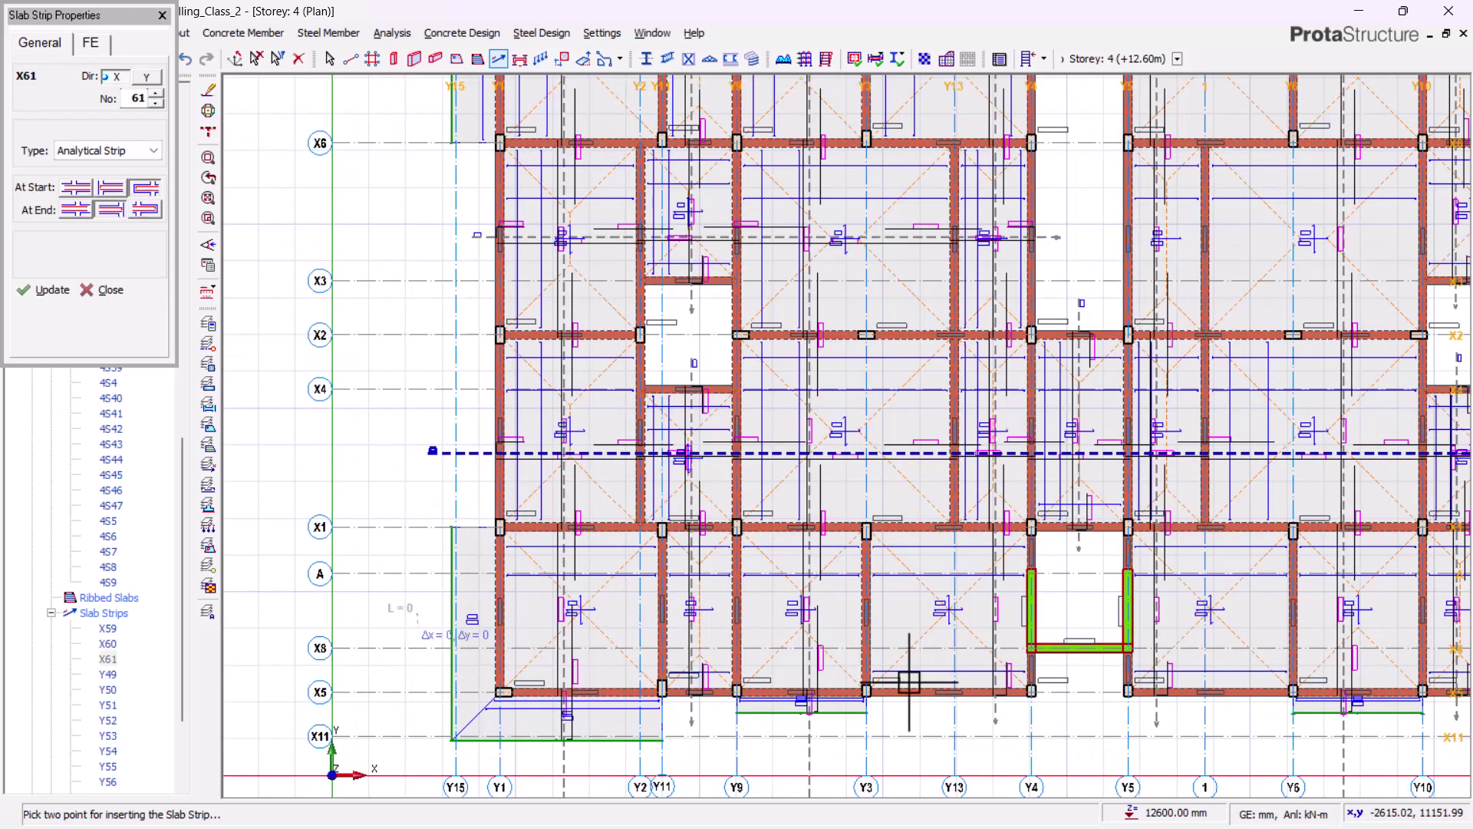
pyautogui.click(1078, 605)
pyautogui.scroll(-4, 931, 578)
pyautogui.scroll(5, 1205, 591)
pyautogui.click(1194, 588)
pyautogui.click(469, 615)
pyautogui.scroll(-3, 394, 421)
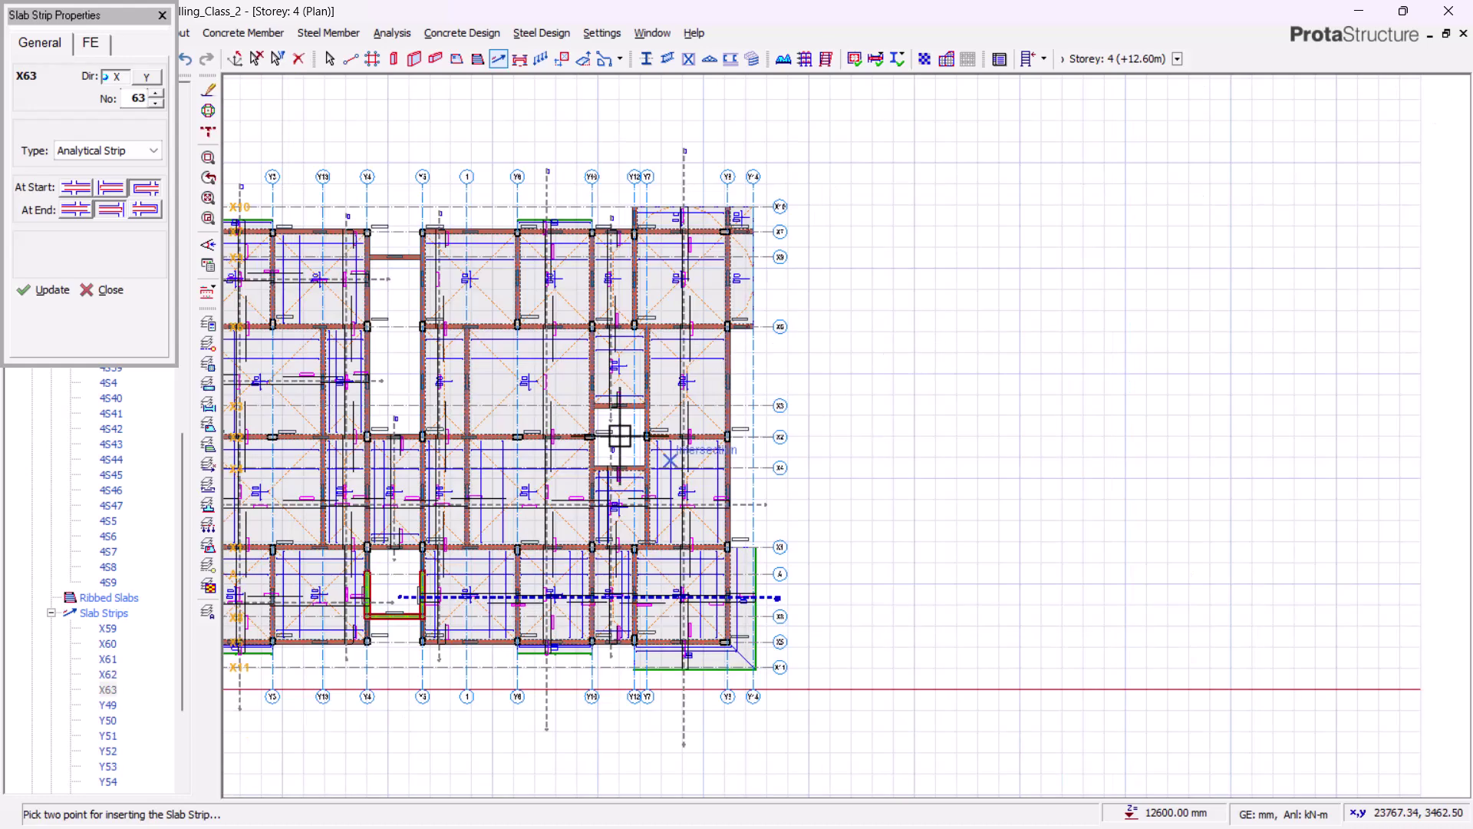
# Insert an X-direction slab strip with non-cantilever ends between axes X6 and X3, from the gap before Y5 to outside Y8
pyautogui.scroll(4, 395, 372)
pyautogui.scroll(-1, 609, 465)
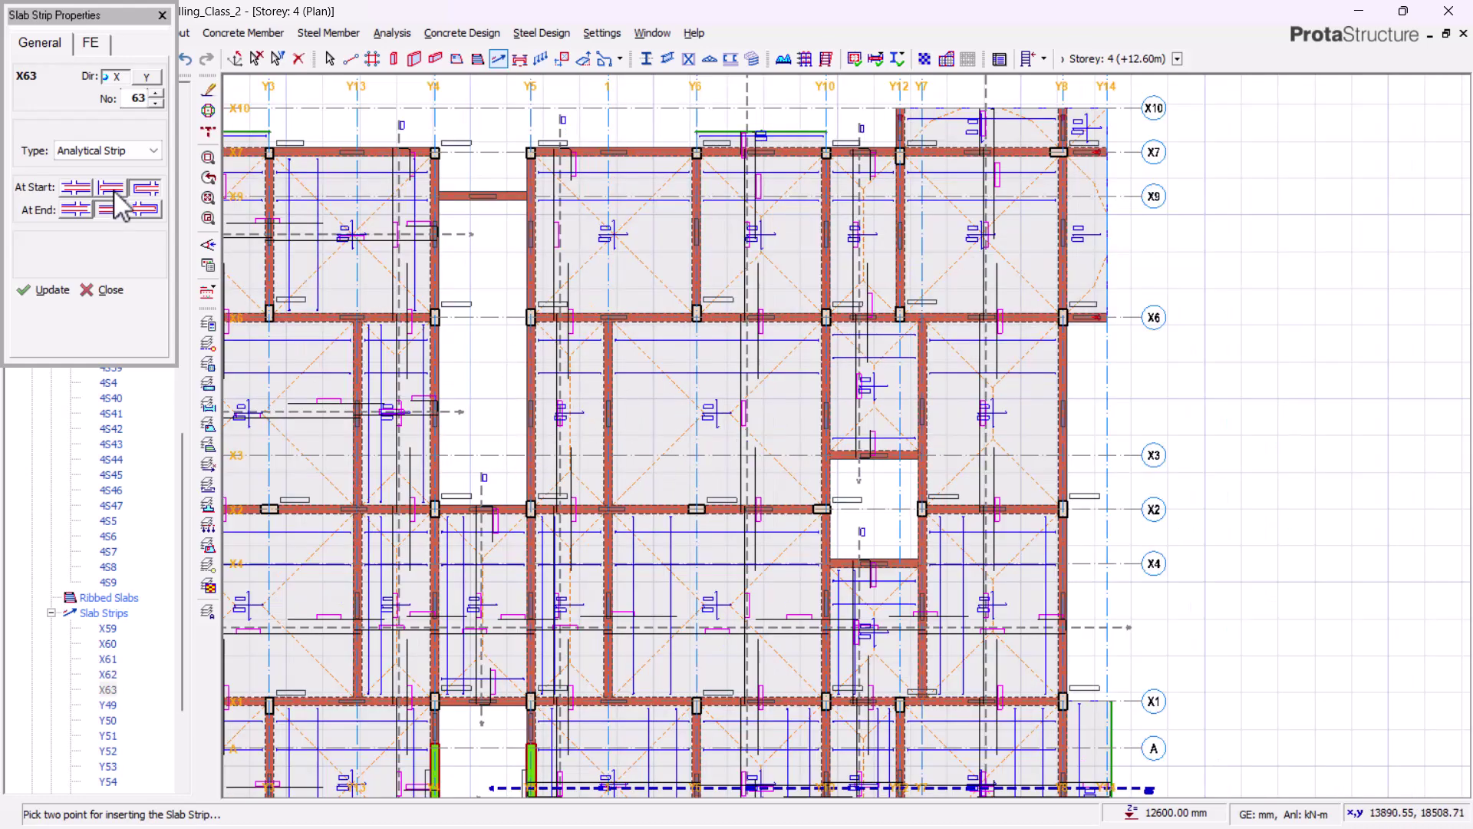
pyautogui.click(507, 376)
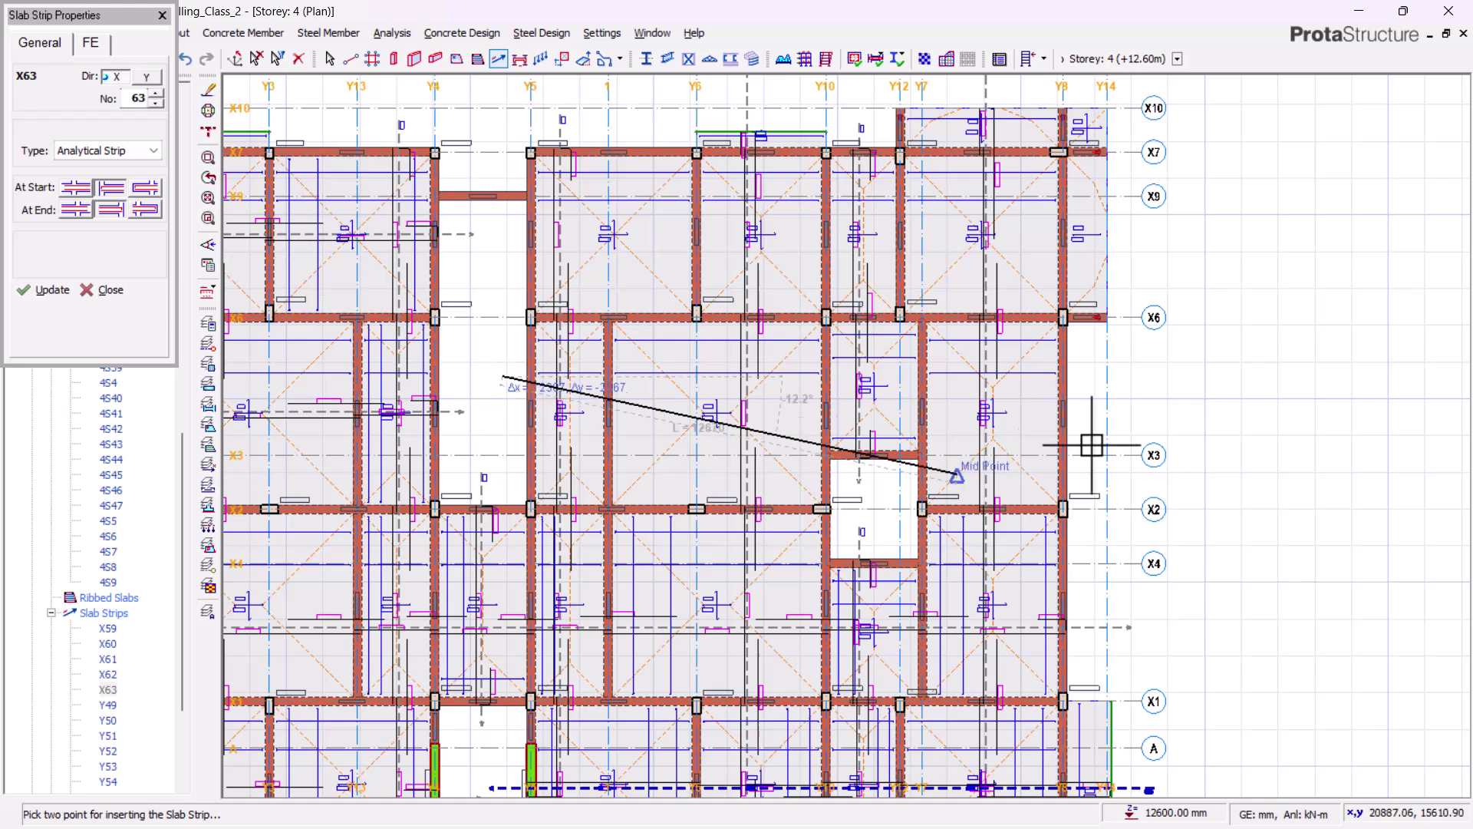
pyautogui.click(1121, 376)
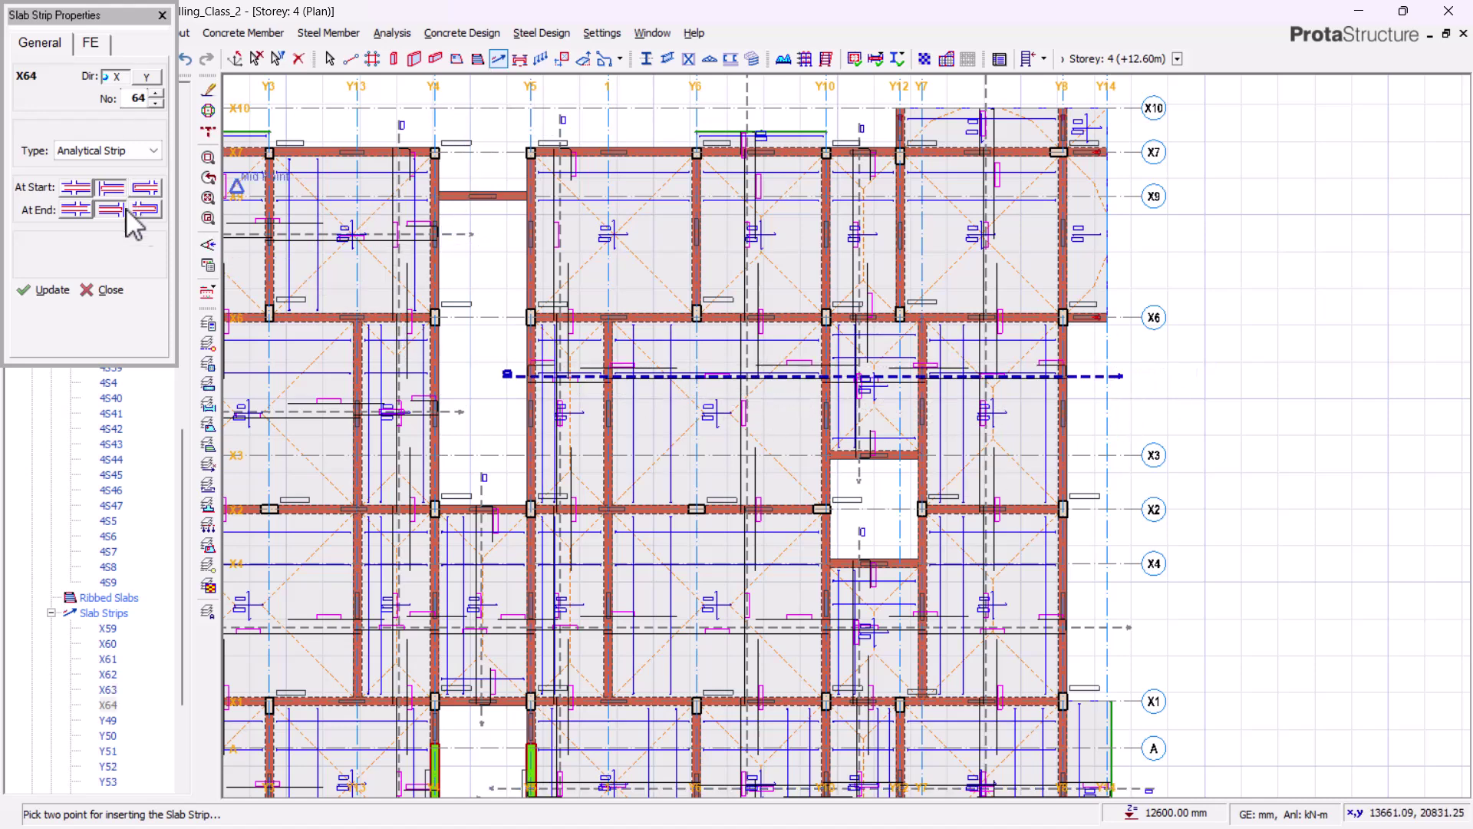
# Insert an X-direction slab strip with a cantilever end between axes X9 and X6, from the gap before Y5 to outside Y14
pyautogui.scroll(2, 497, 154)
pyautogui.click(497, 236)
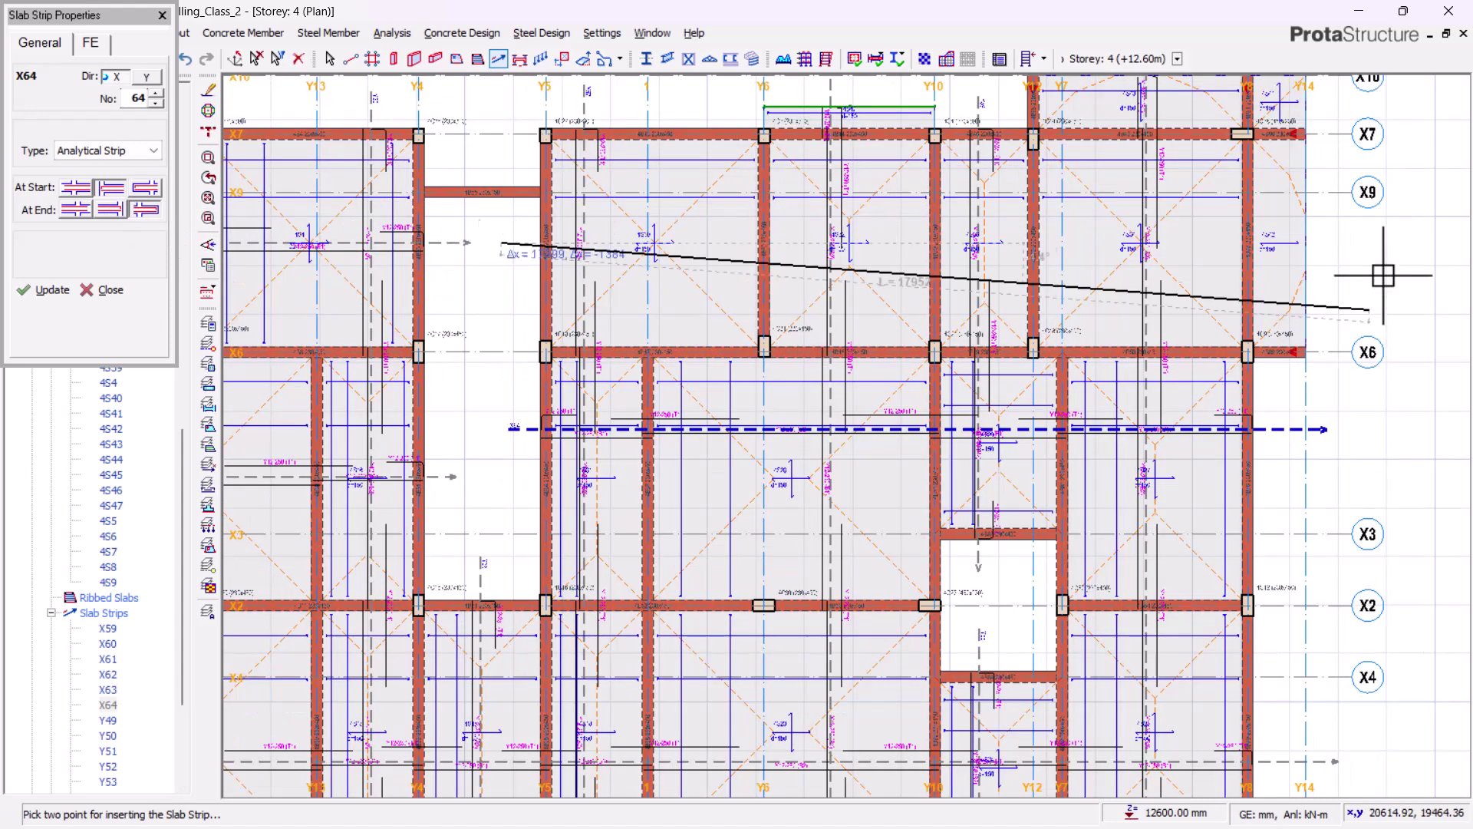
pyautogui.click(1345, 253)
pyautogui.scroll(-4, 1345, 253)
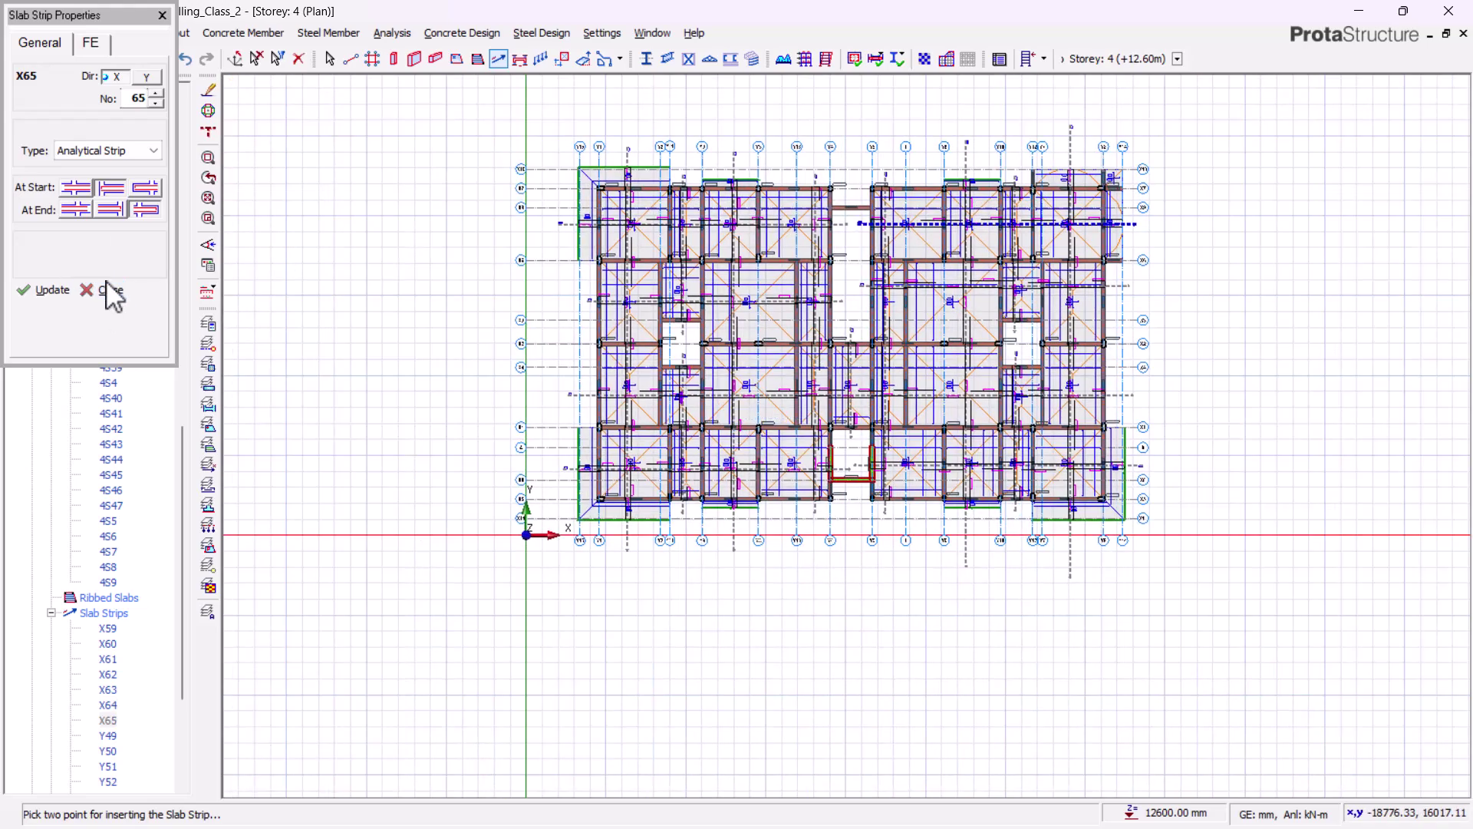
# Finish inserting slab strips on Storey 4 and open the Storey 5 plan
pyautogui.click(105, 290)
pyautogui.scroll(4, 26, 179)
pyautogui.click(32, 274)
pyautogui.doubleClick(90, 673)
pyautogui.scroll(4, 929, 410)
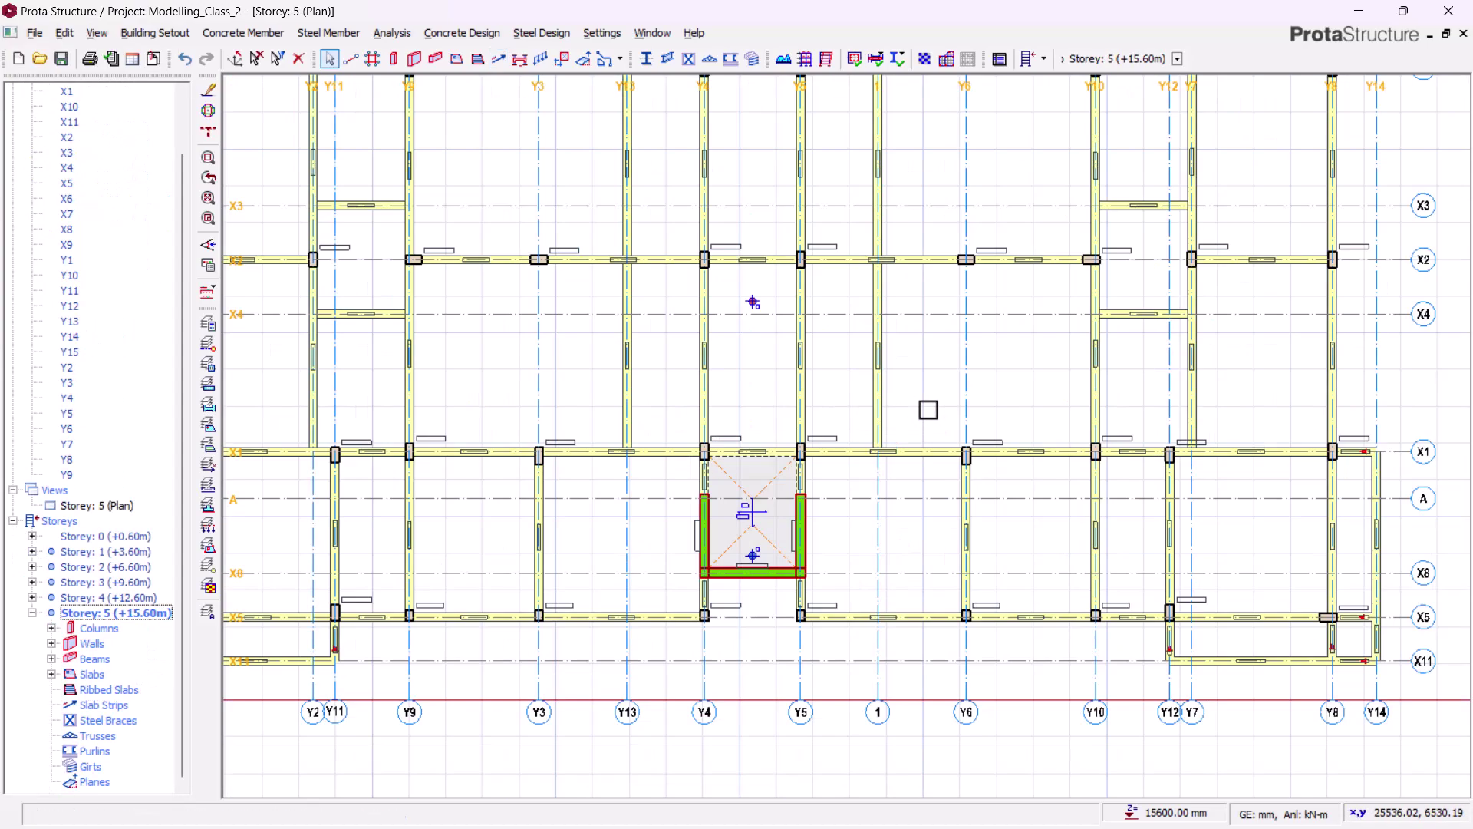
# Insert an X-direction analytical slab strip with non-cantilever ends across slab 5S1 on Storey 5, from outside Y4 to outside Y5
pyautogui.click(499, 59)
pyautogui.scroll(2, 767, 509)
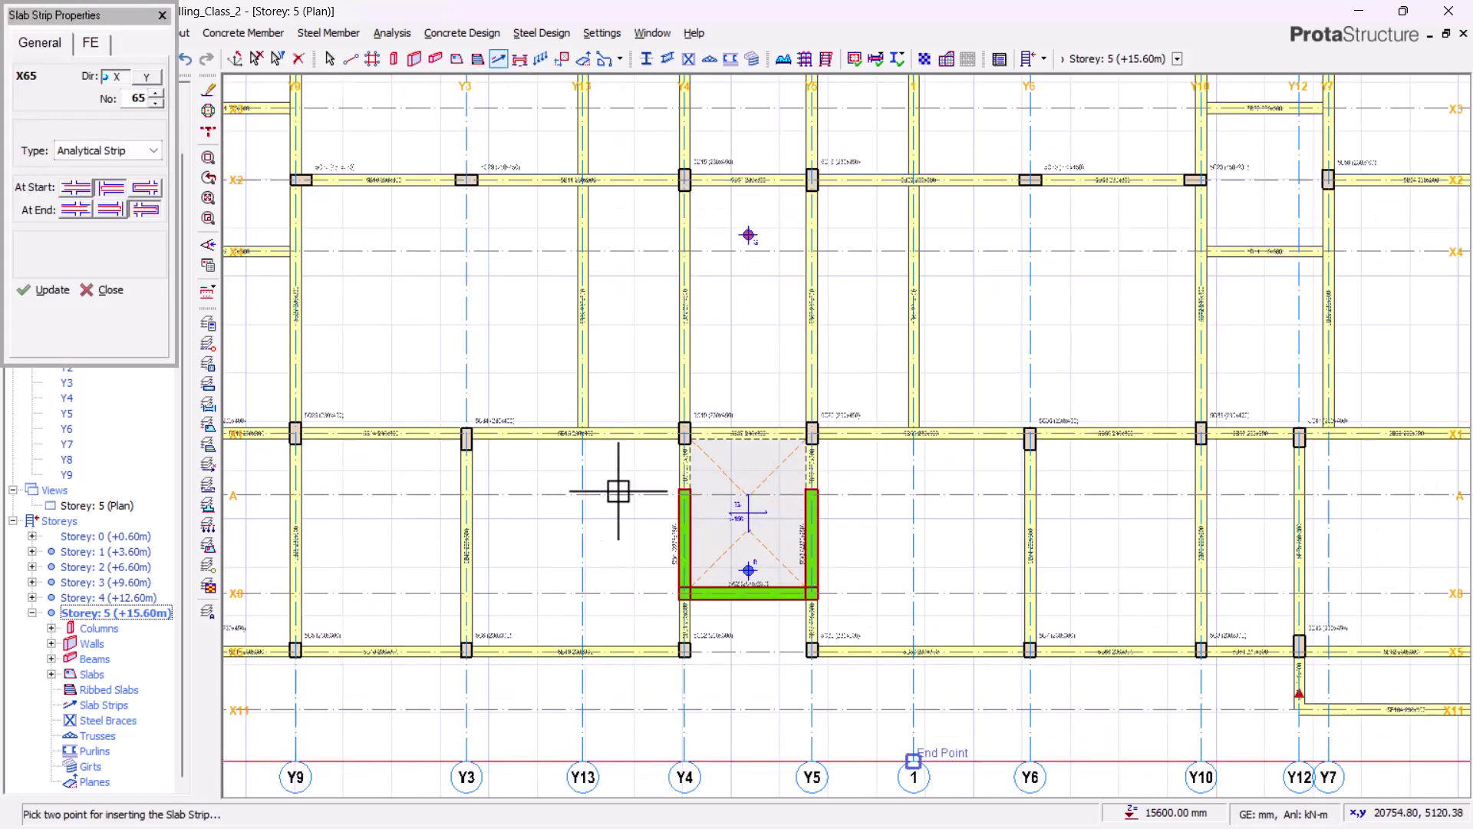
pyautogui.scroll(1, 881, 499)
pyautogui.scroll(1, 983, 230)
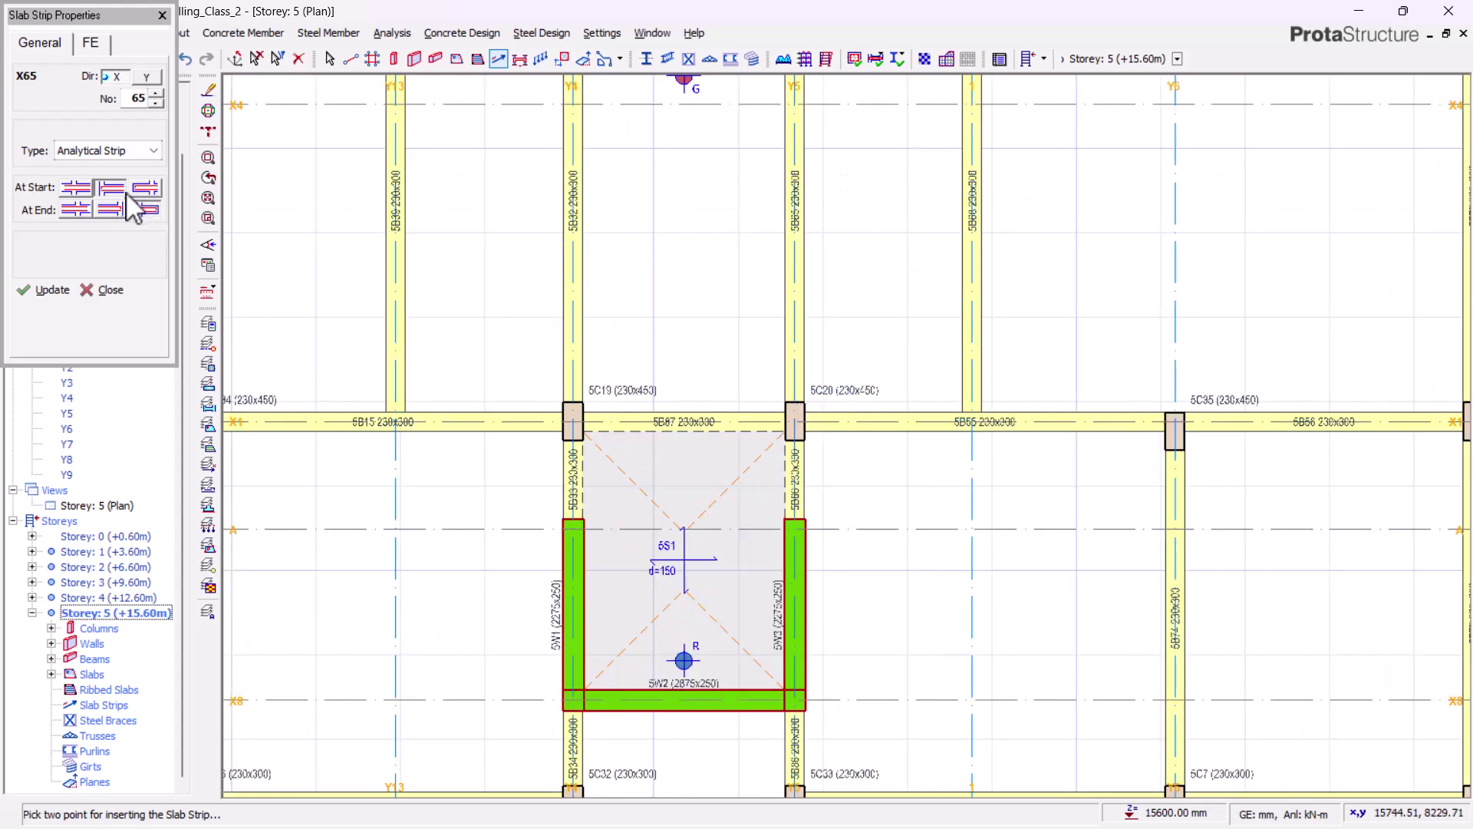
pyautogui.click(101, 212)
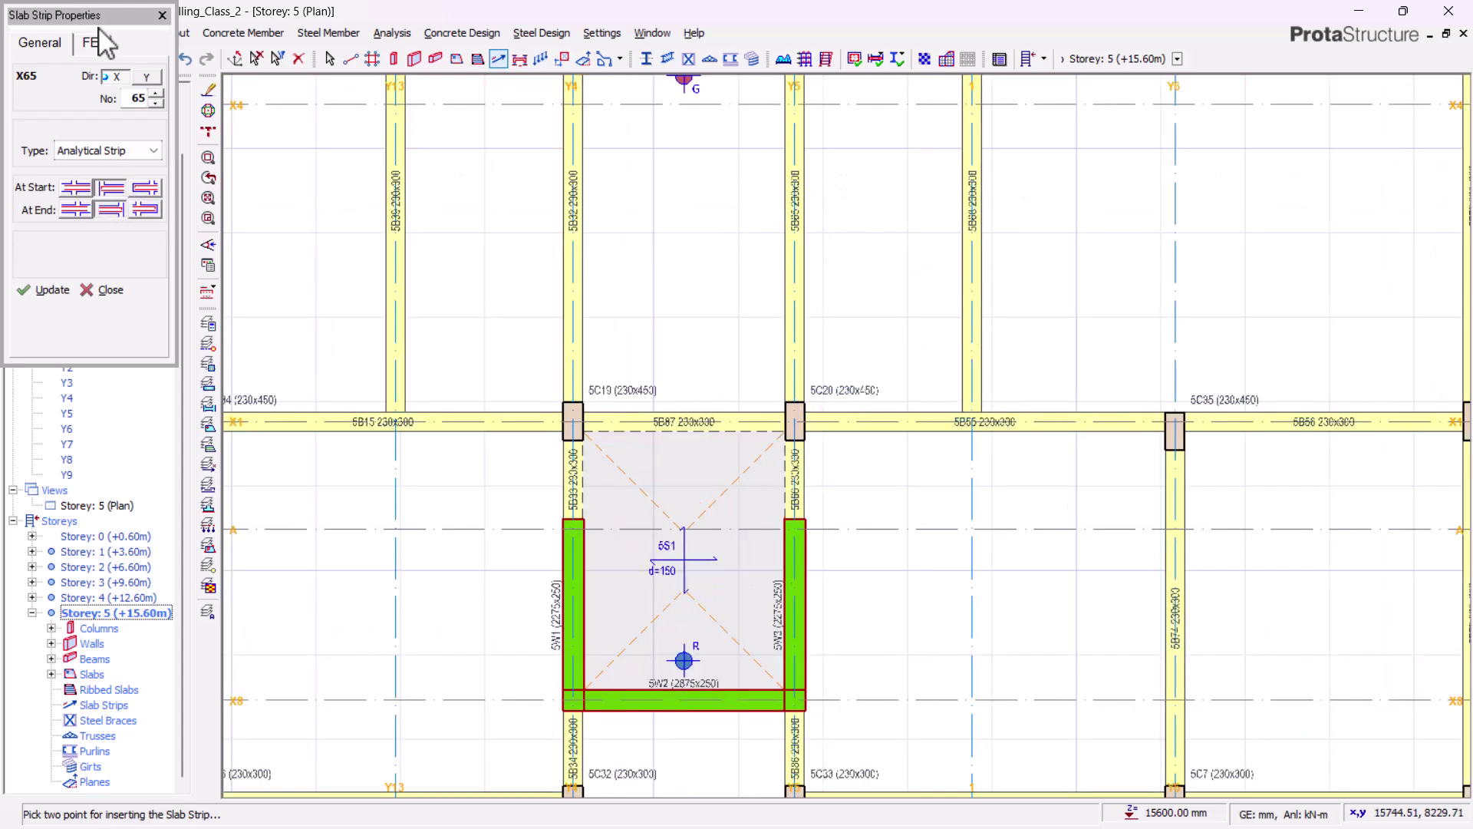
pyautogui.click(115, 77)
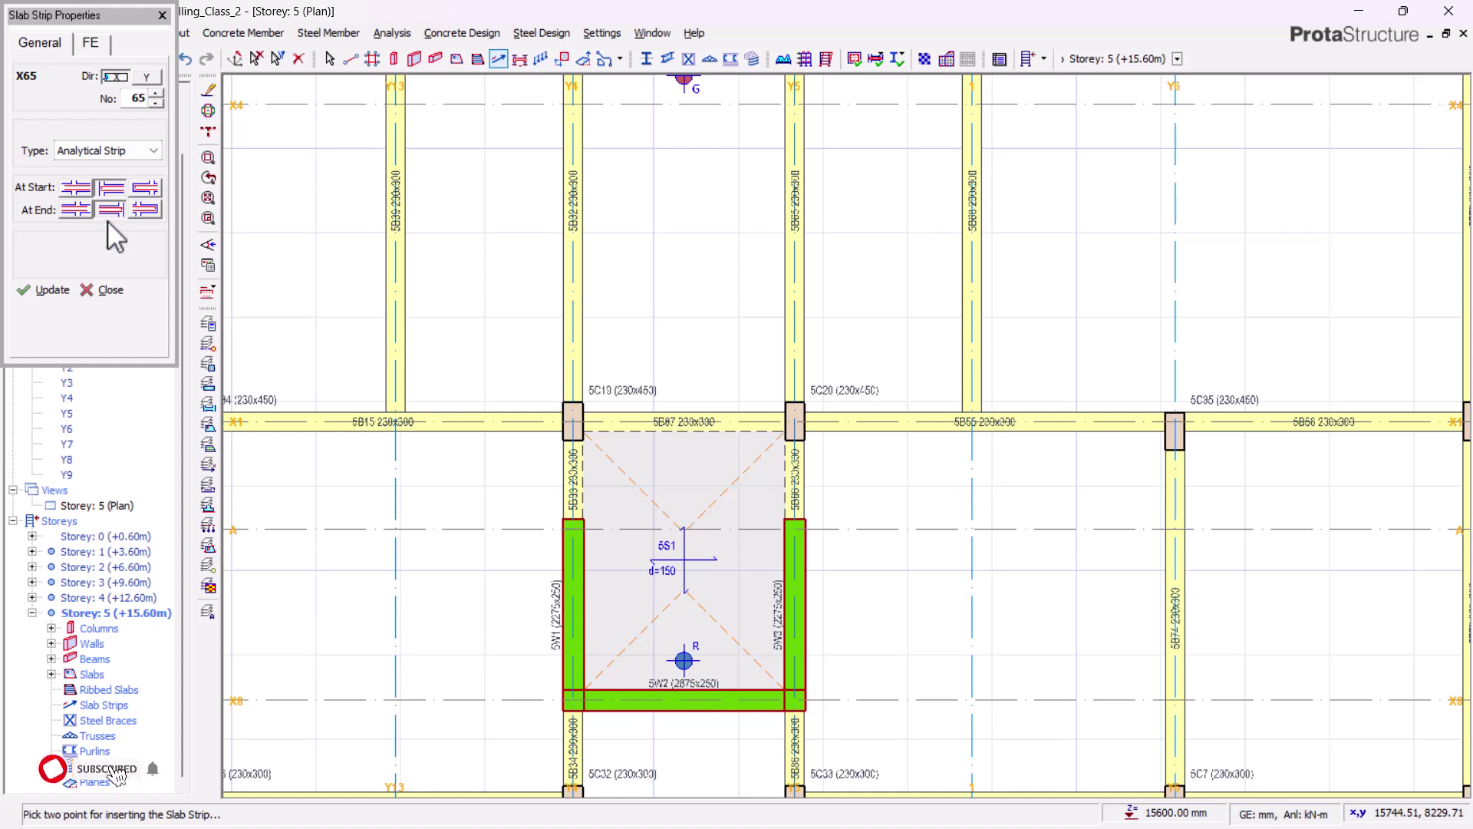
pyautogui.click(485, 570)
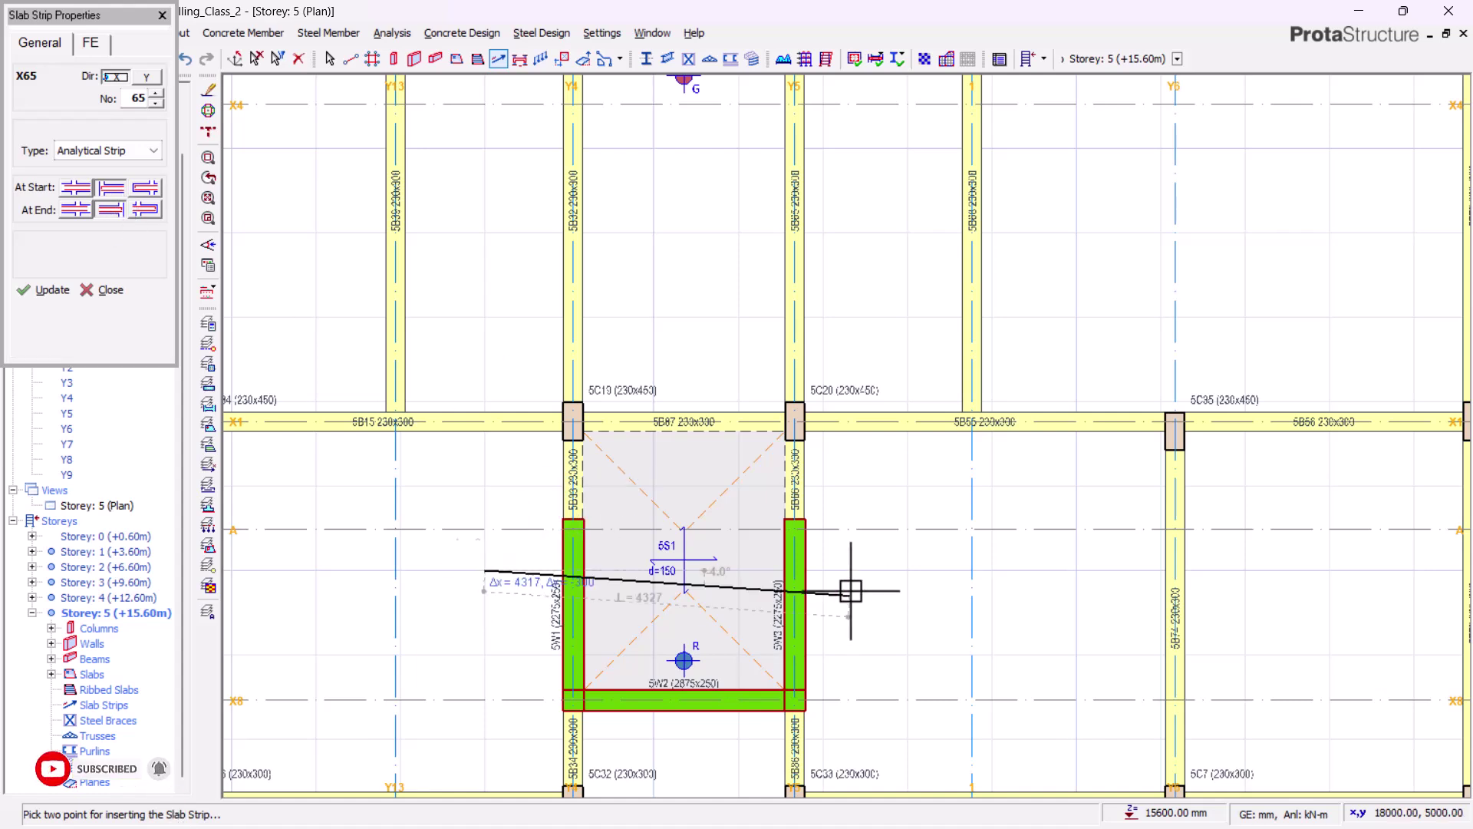
pyautogui.click(899, 570)
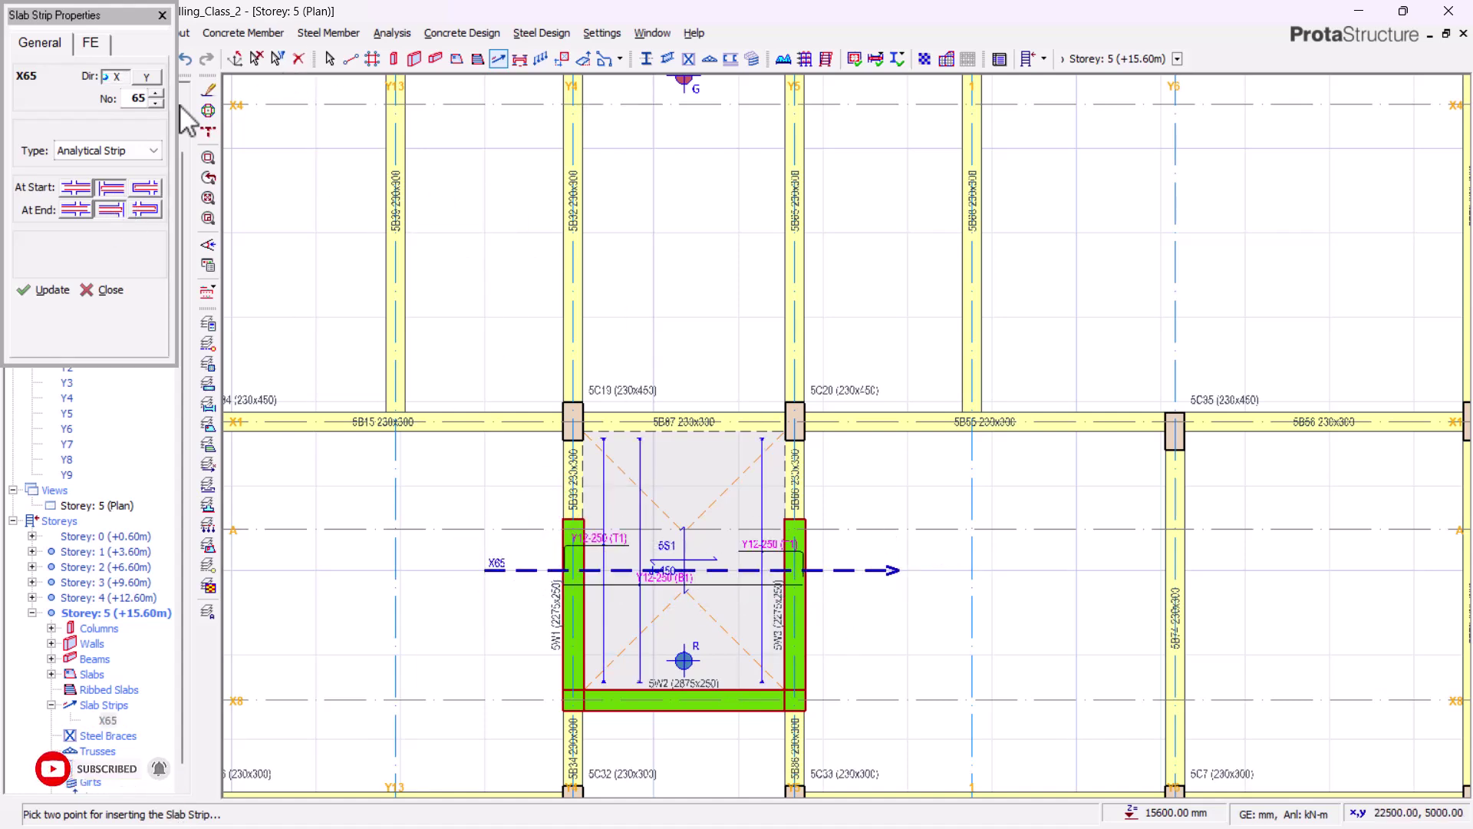
# Insert a Y-direction strip with non-cantilever ends through slab 5S1, from outside X1 to outside X8, and finish inserting strips
pyautogui.click(146, 77)
pyautogui.click(697, 332)
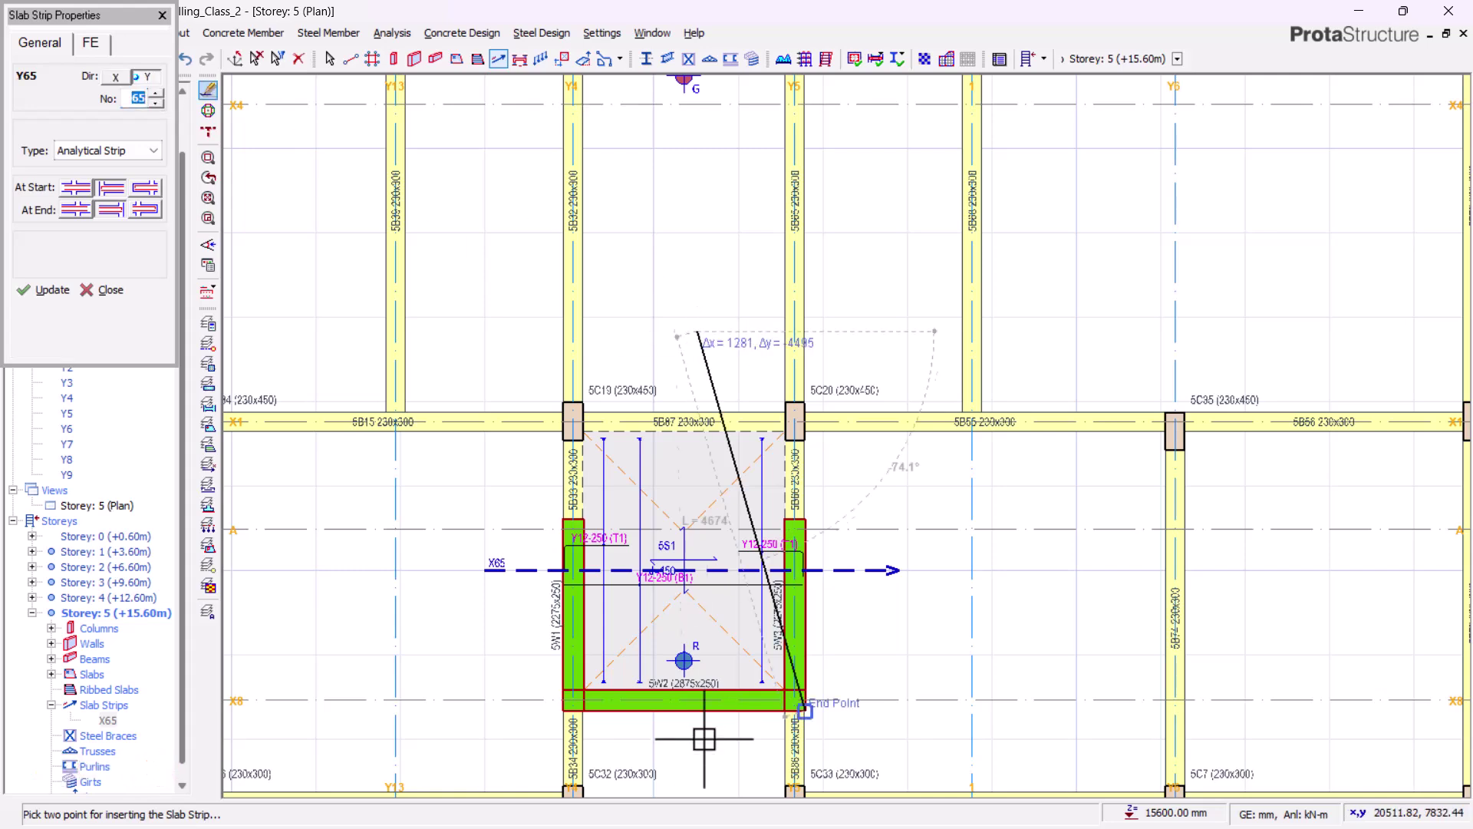
pyautogui.click(703, 759)
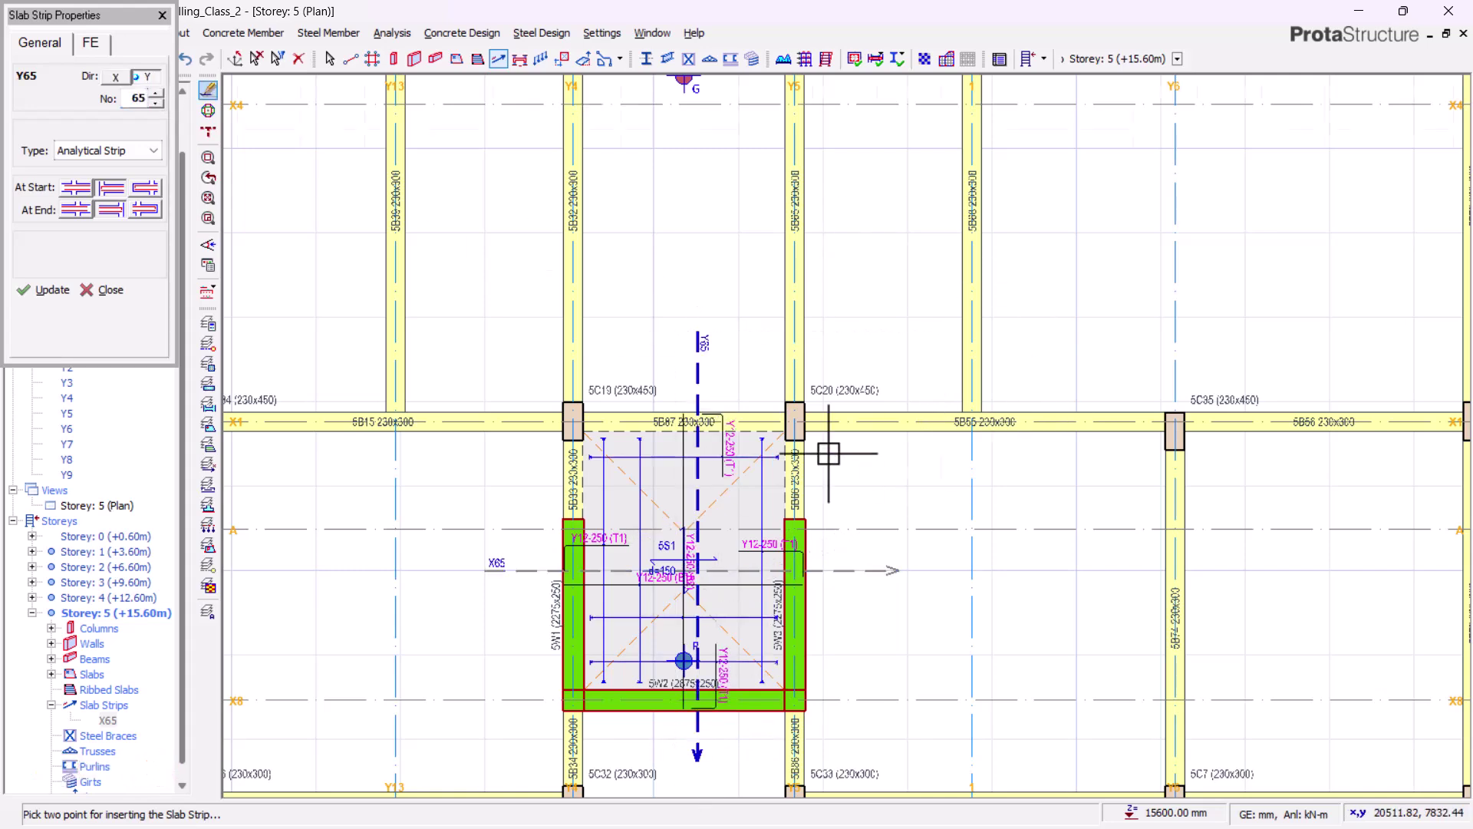
pyautogui.scroll(-3, 871, 451)
pyautogui.click(110, 289)
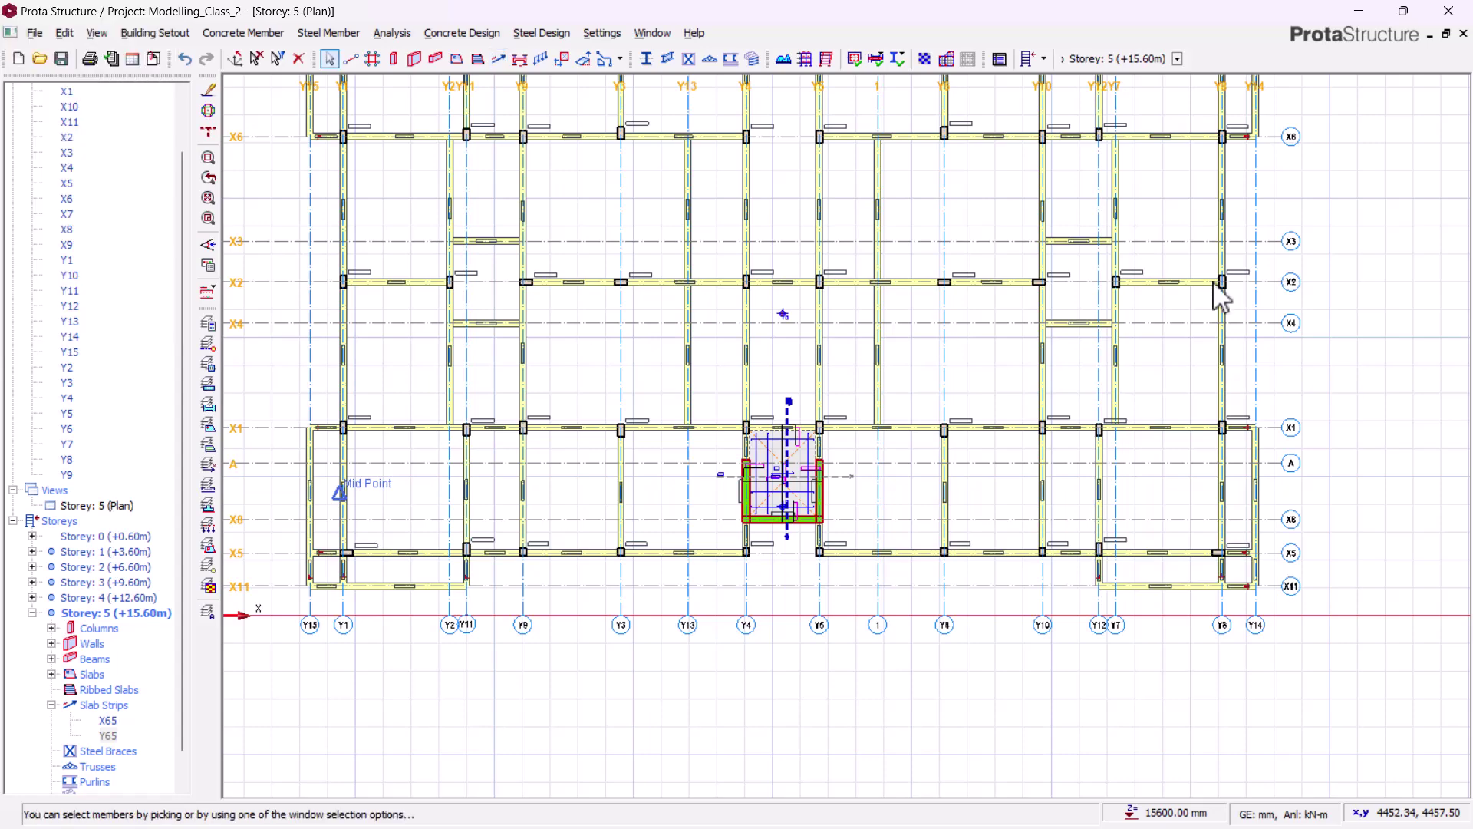
# Run slab analysis and design for all storeys with the option to delete and re-select all steel bars
pyautogui.scroll(-4, 1128, 307)
pyautogui.moveTo(973, 326); pyautogui.dragTo(724, 389, button='middle')
pyautogui.scroll(2, 655, 356)
pyautogui.moveTo(541, 213); pyautogui.dragTo(586, 321, button='middle')
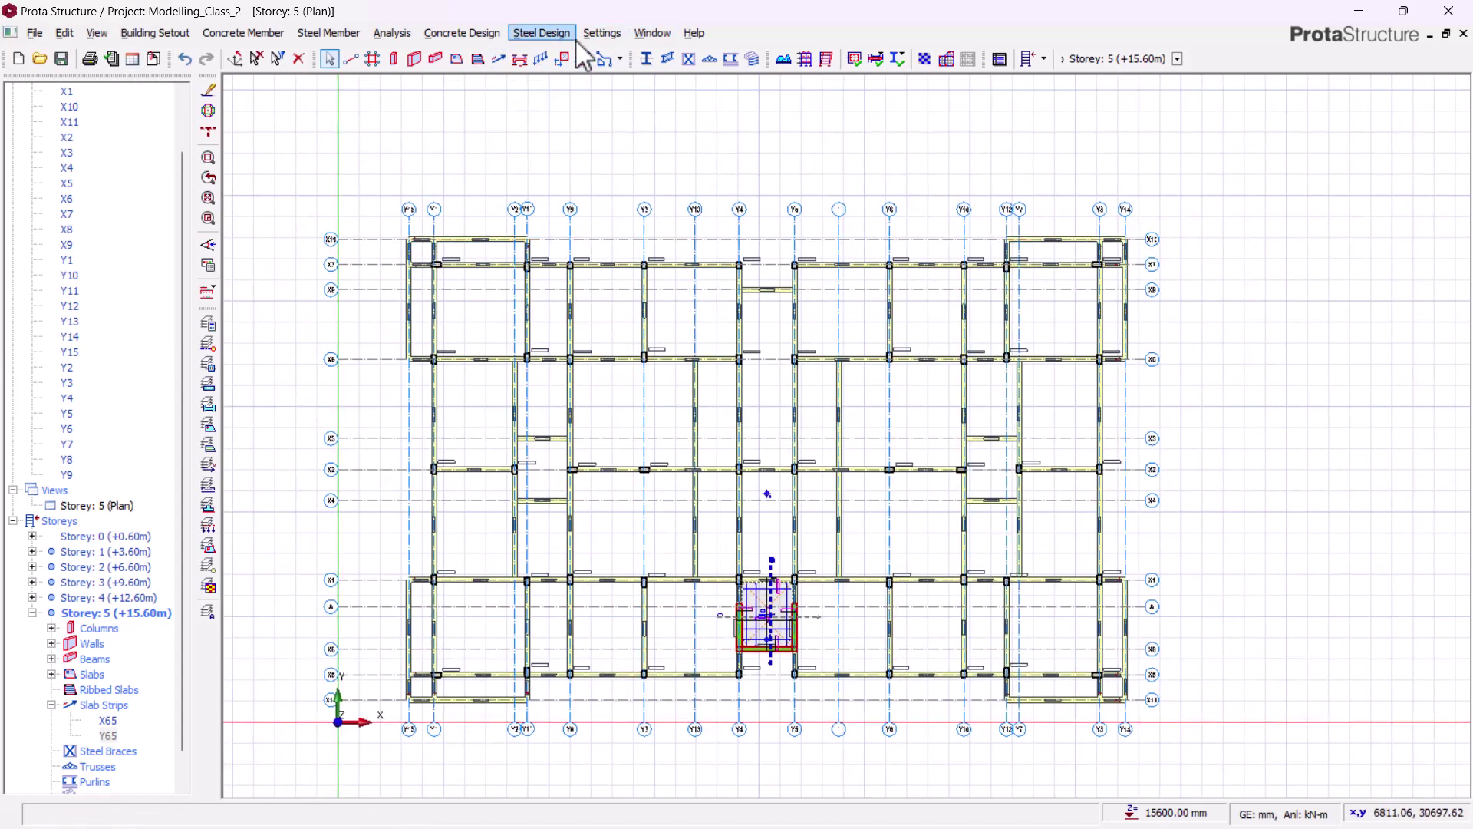
pyautogui.click(428, 37)
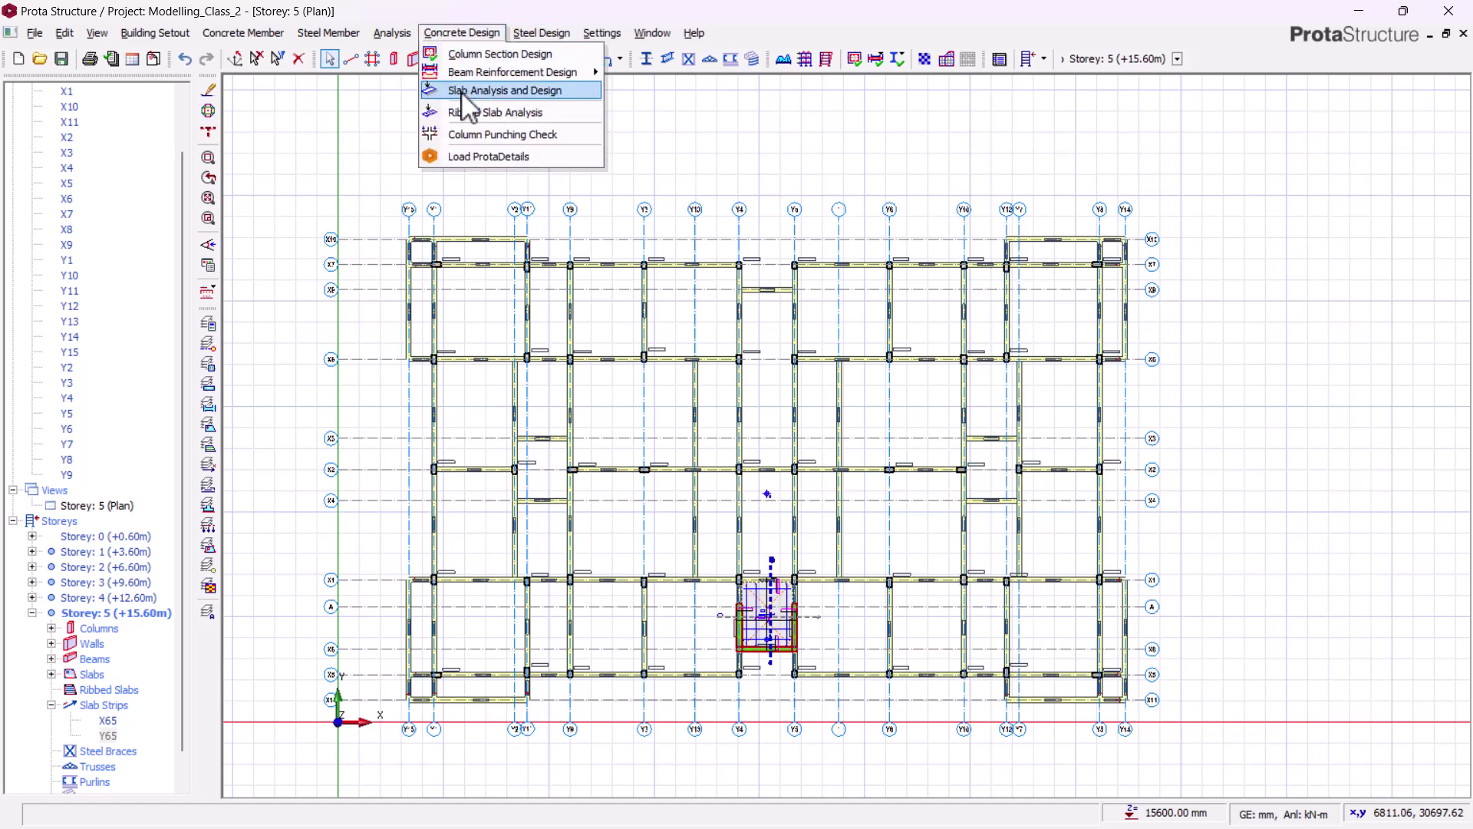
pyautogui.click(466, 92)
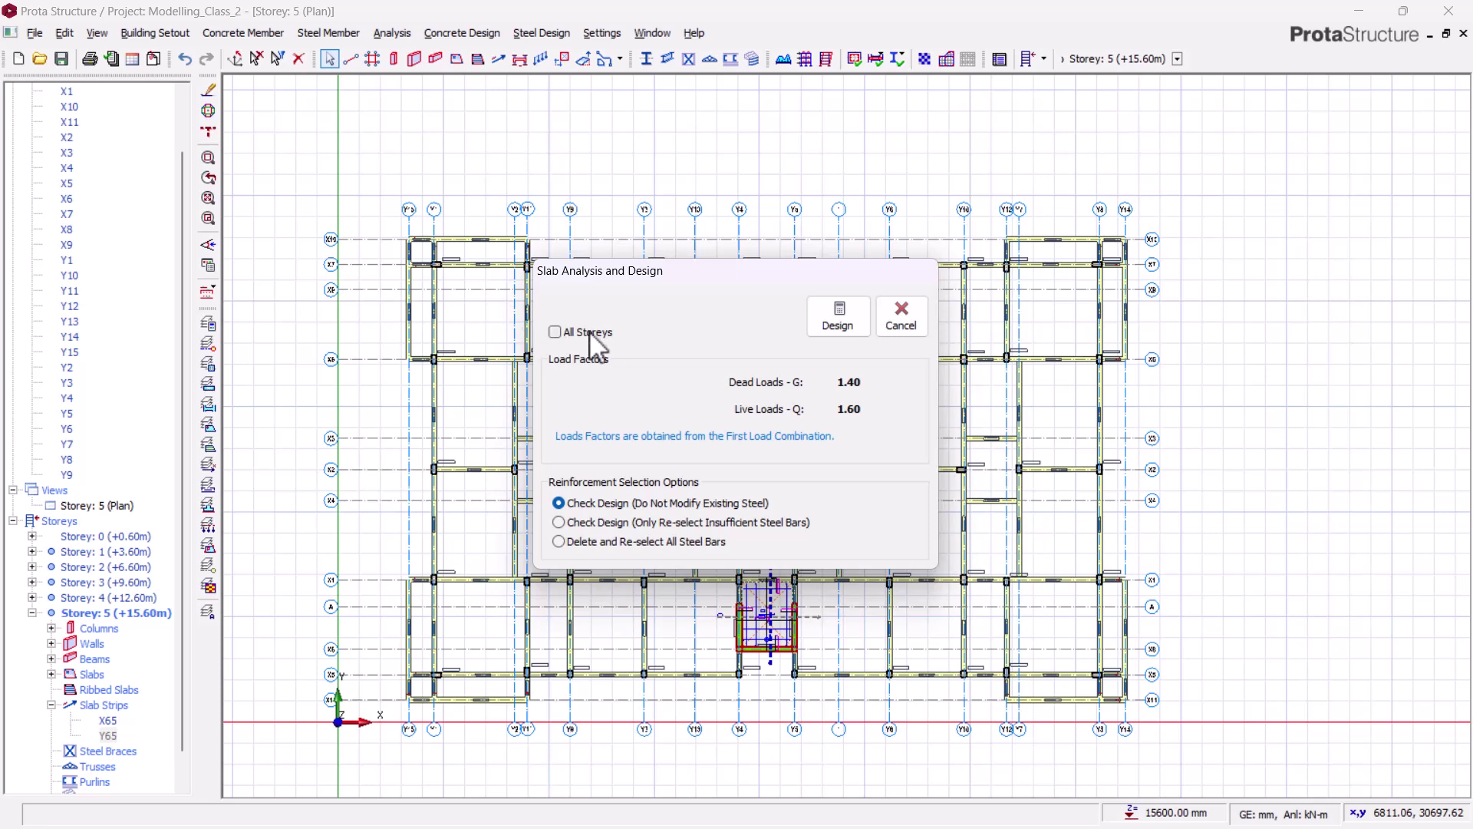
pyautogui.click(639, 540)
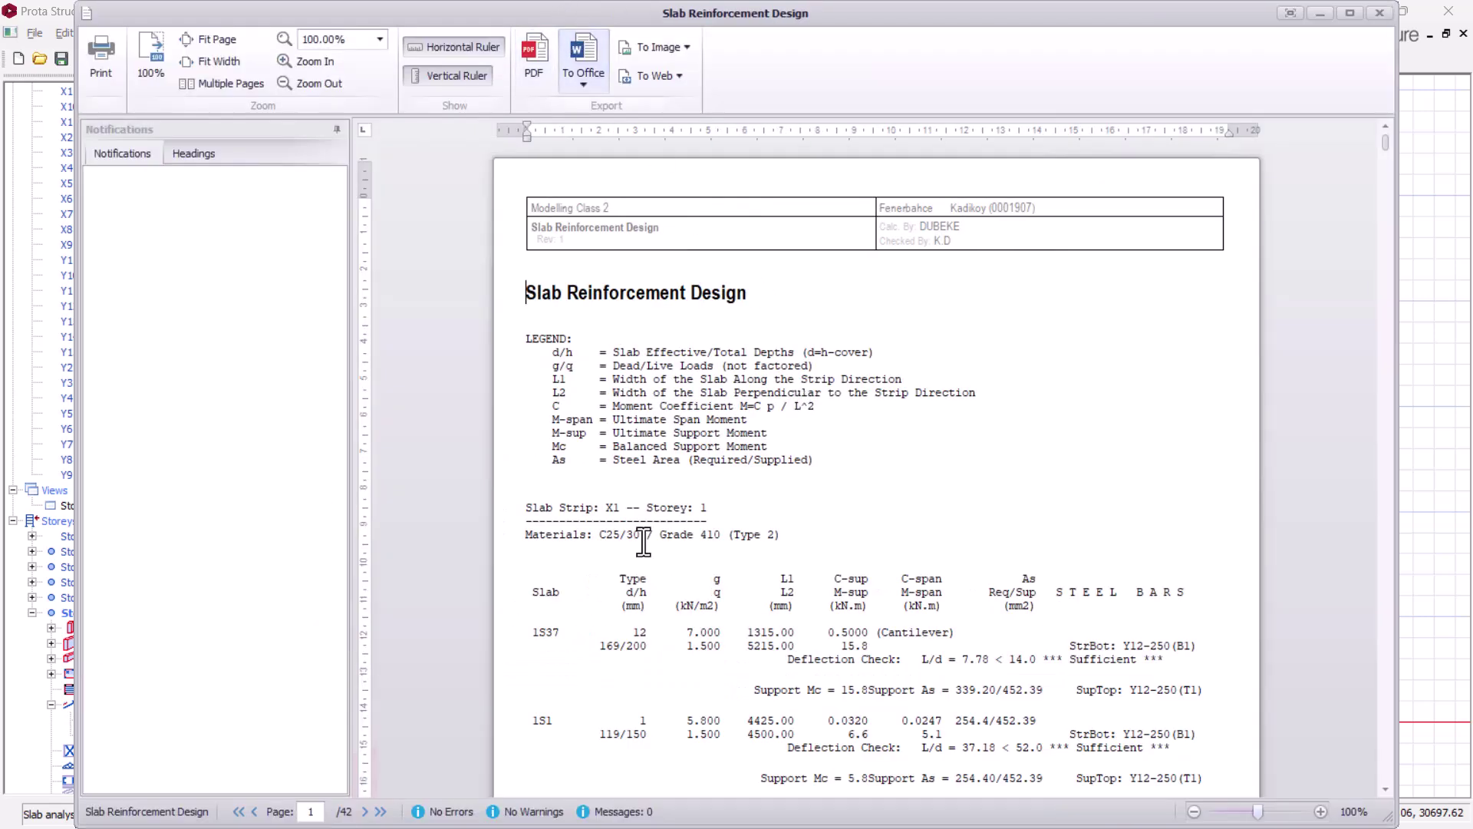
# Read through the slab reinforcement report's Storey 1 strips, examining the moments, steel areas, bar selections and deflection checks
pyautogui.scroll(-2, 653, 384)
pyautogui.scroll(-3, 614, 392)
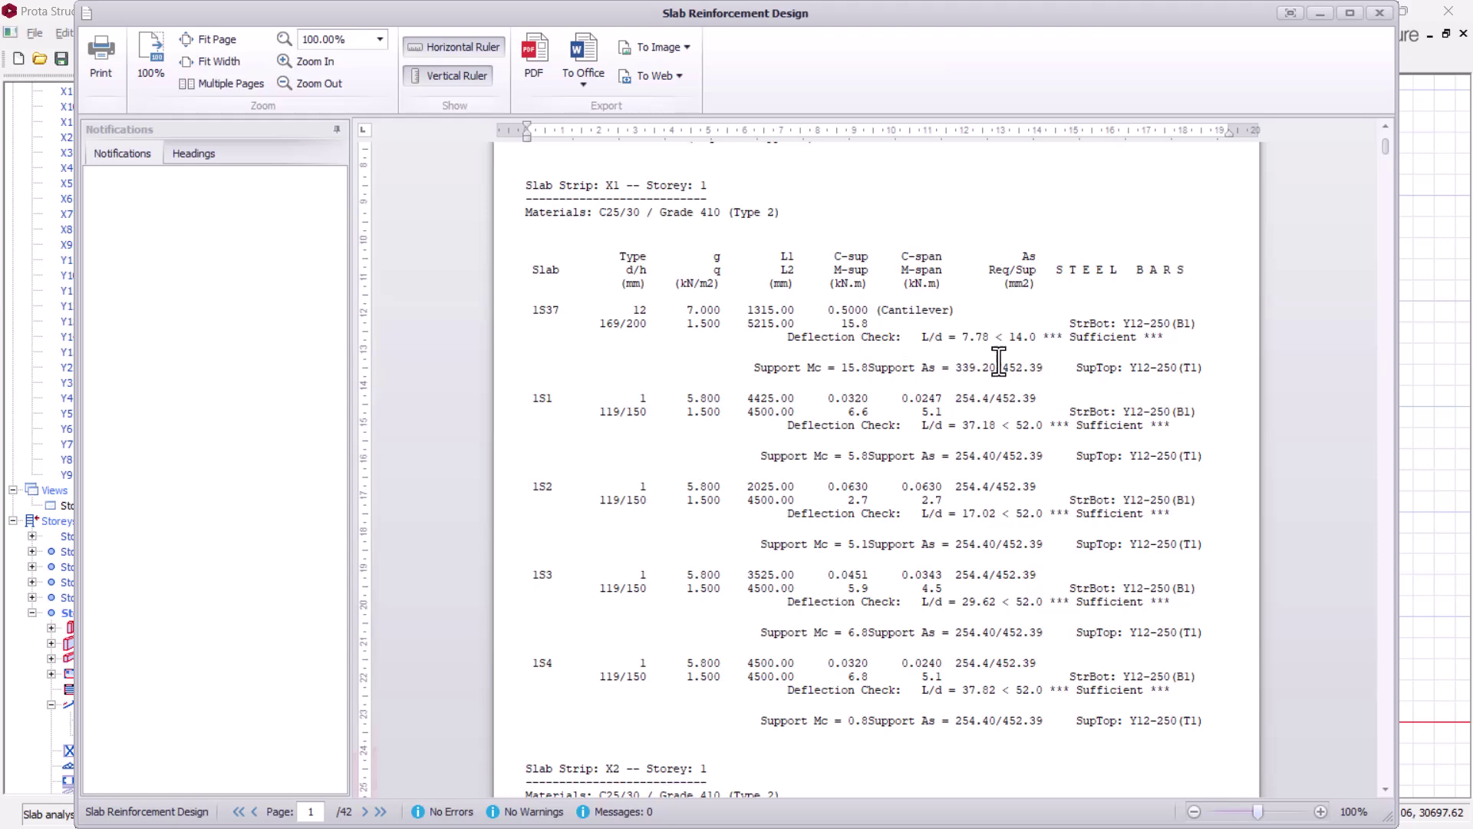
pyautogui.keyDown('ctrl'); pyautogui.scroll(2, 1029, 368); pyautogui.keyUp('ctrl')
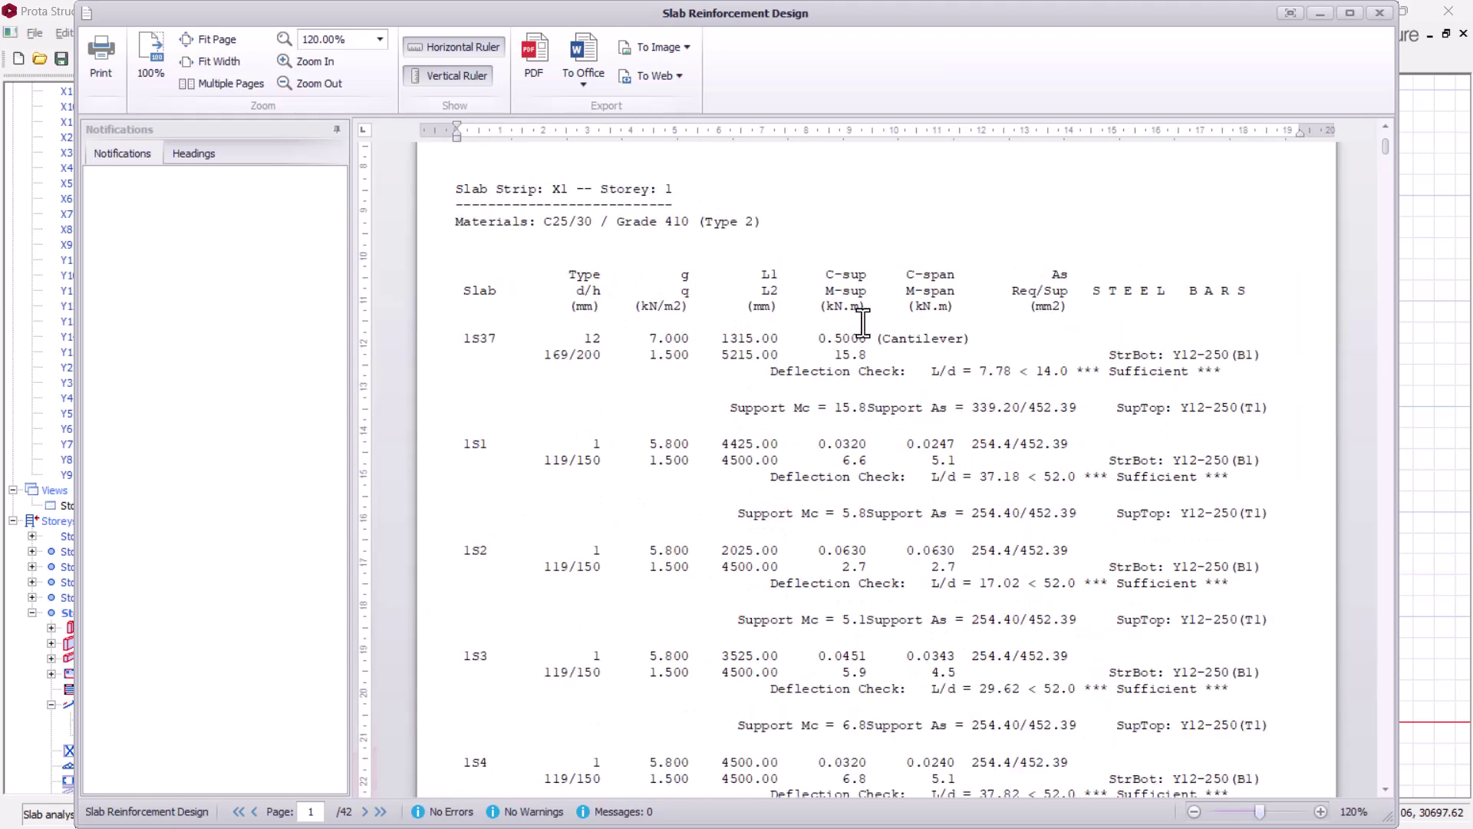
pyautogui.scroll(-2, 928, 467)
pyautogui.scroll(-5, 885, 339)
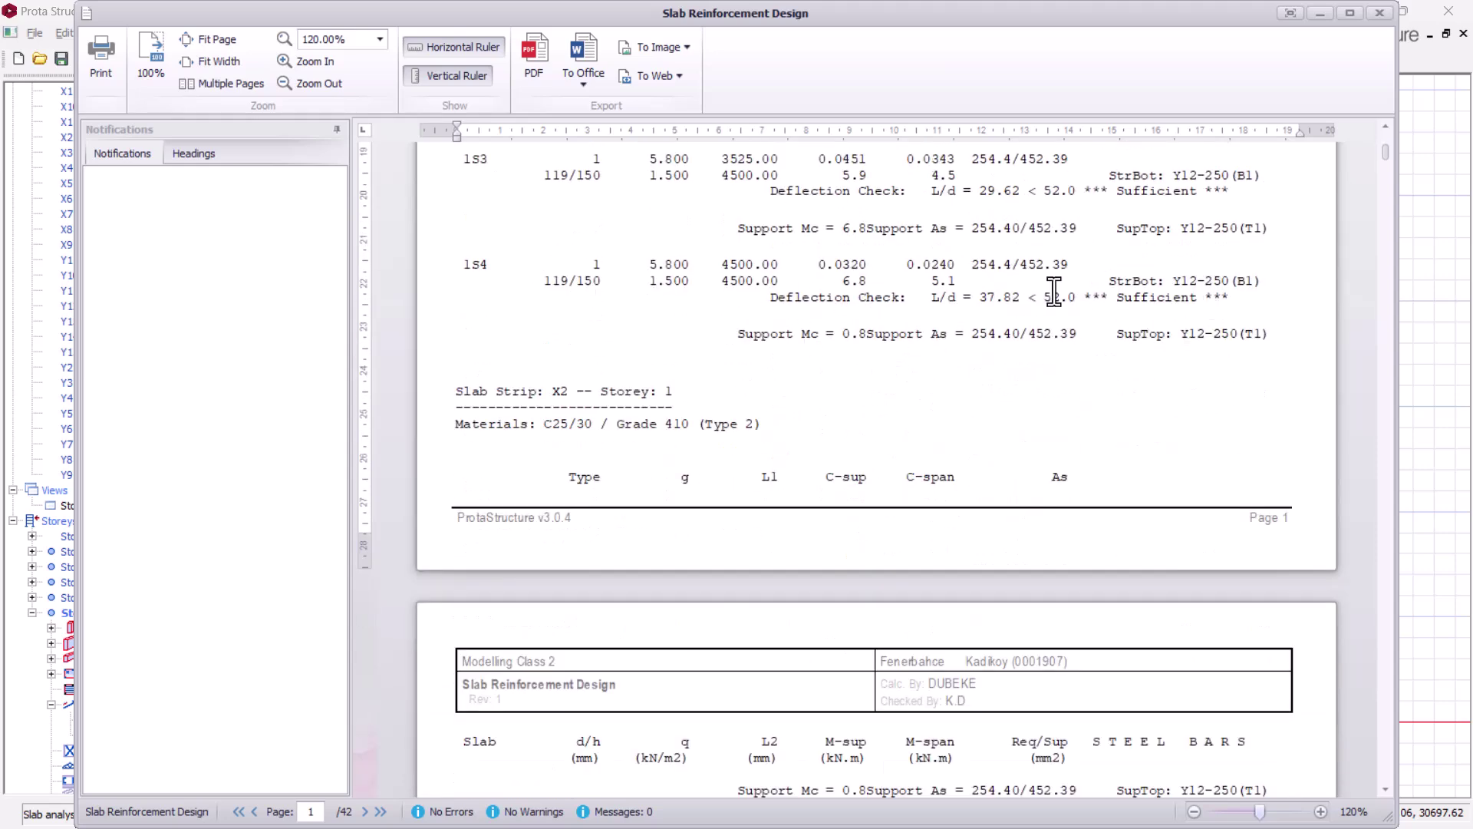
pyautogui.scroll(2, 956, 310)
pyautogui.scroll(-3, 926, 336)
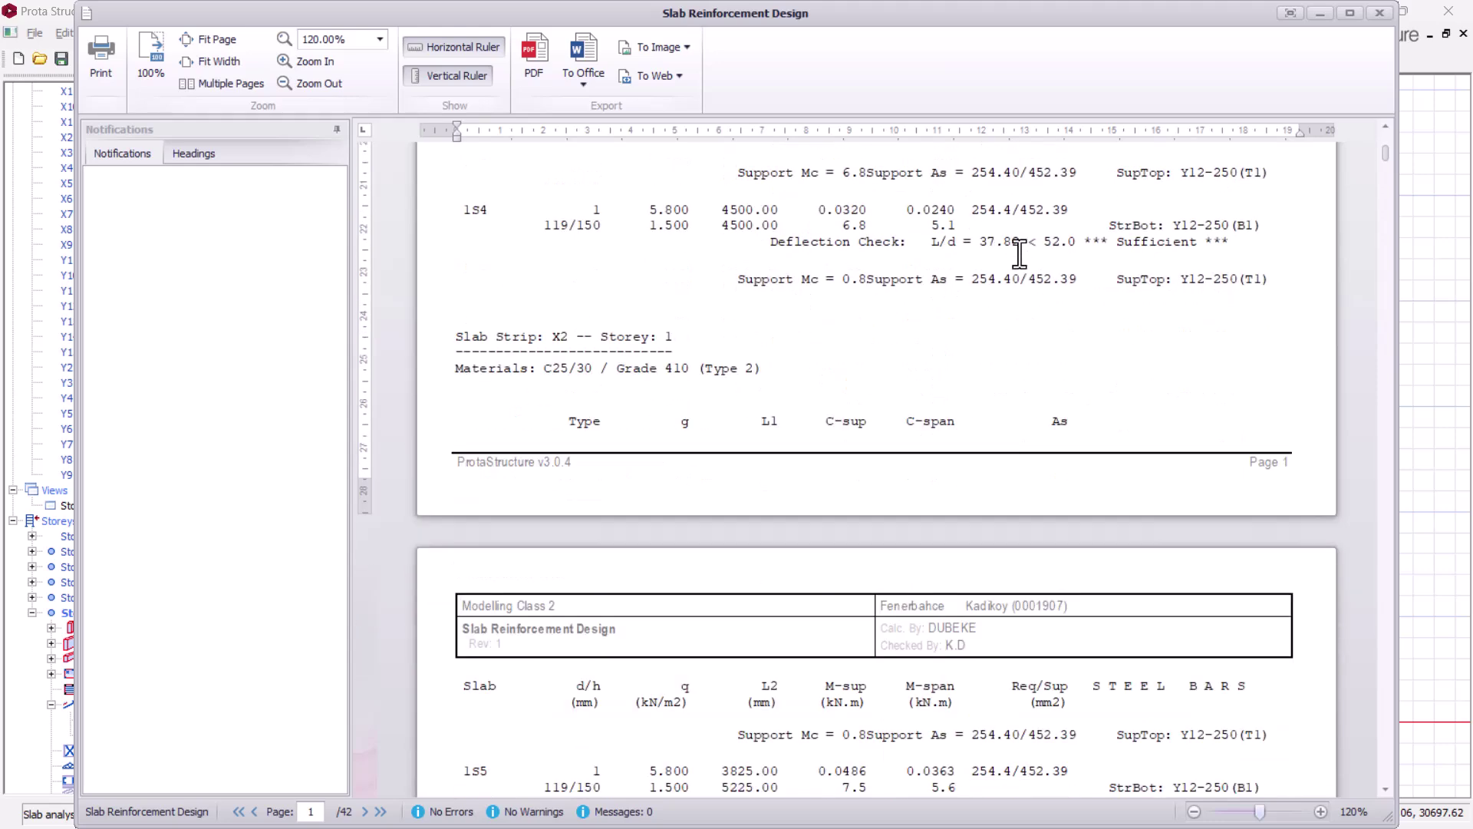
pyautogui.scroll(2, 1010, 242)
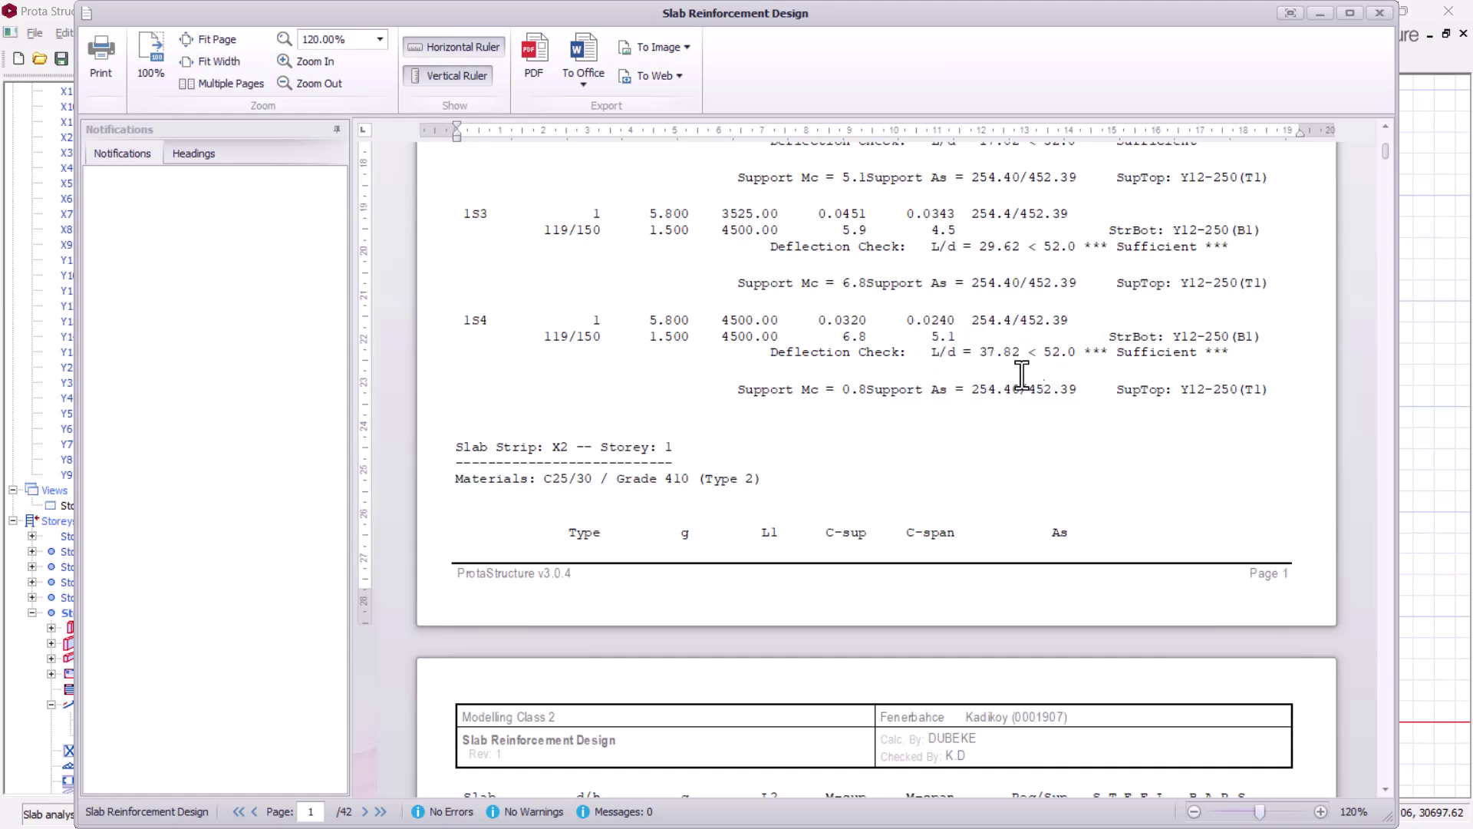
pyautogui.scroll(-15, 1067, 371)
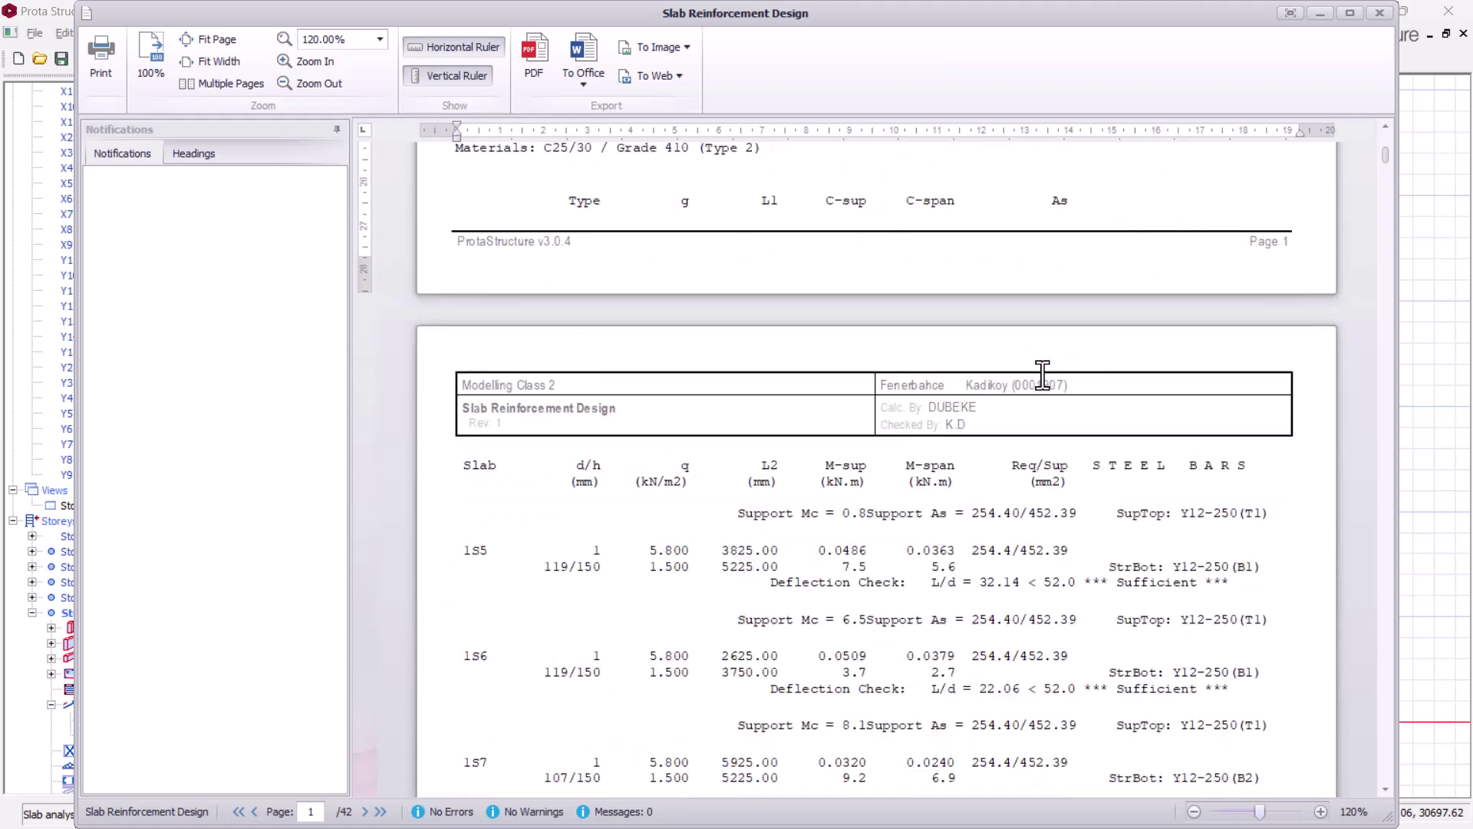
pyautogui.scroll(-10, 882, 414)
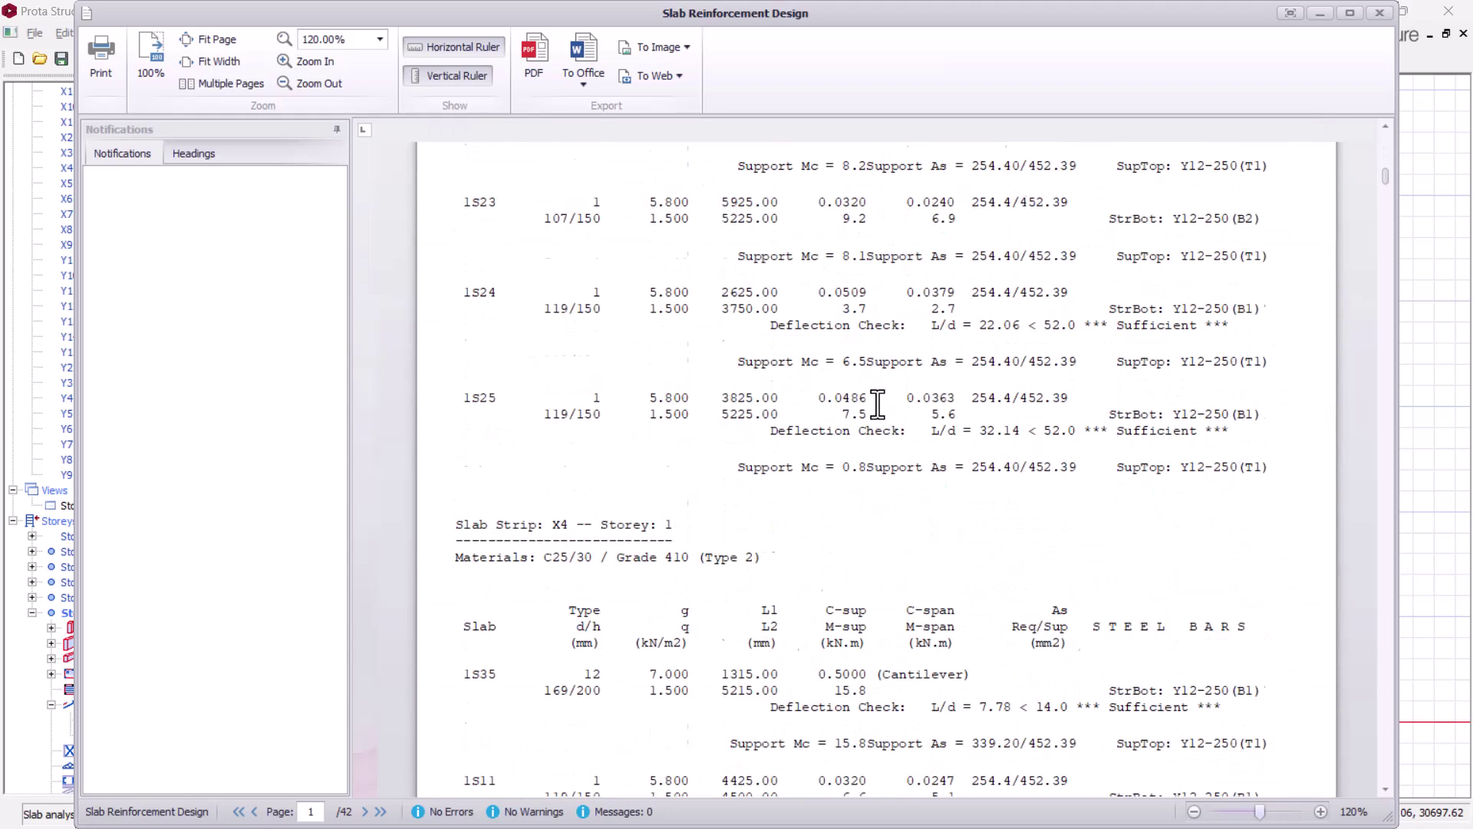
# Export the slab reinforcement report as Modelling_Class_2-RCSlabDes.pdf, replacing the existing file, then skim and minimise the opened PDF
pyautogui.click(534, 55)
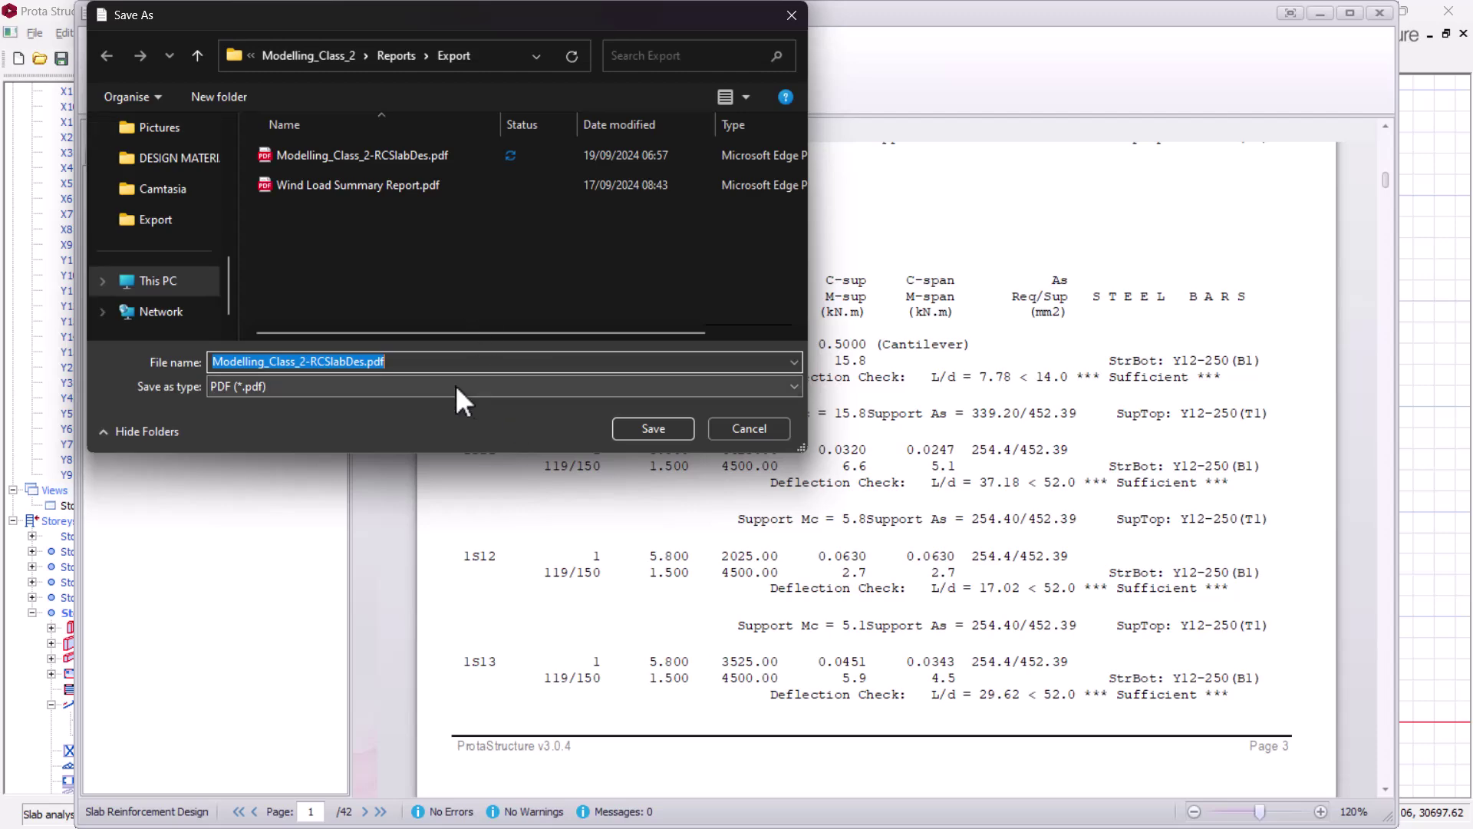
pyautogui.click(648, 432)
pyautogui.click(777, 426)
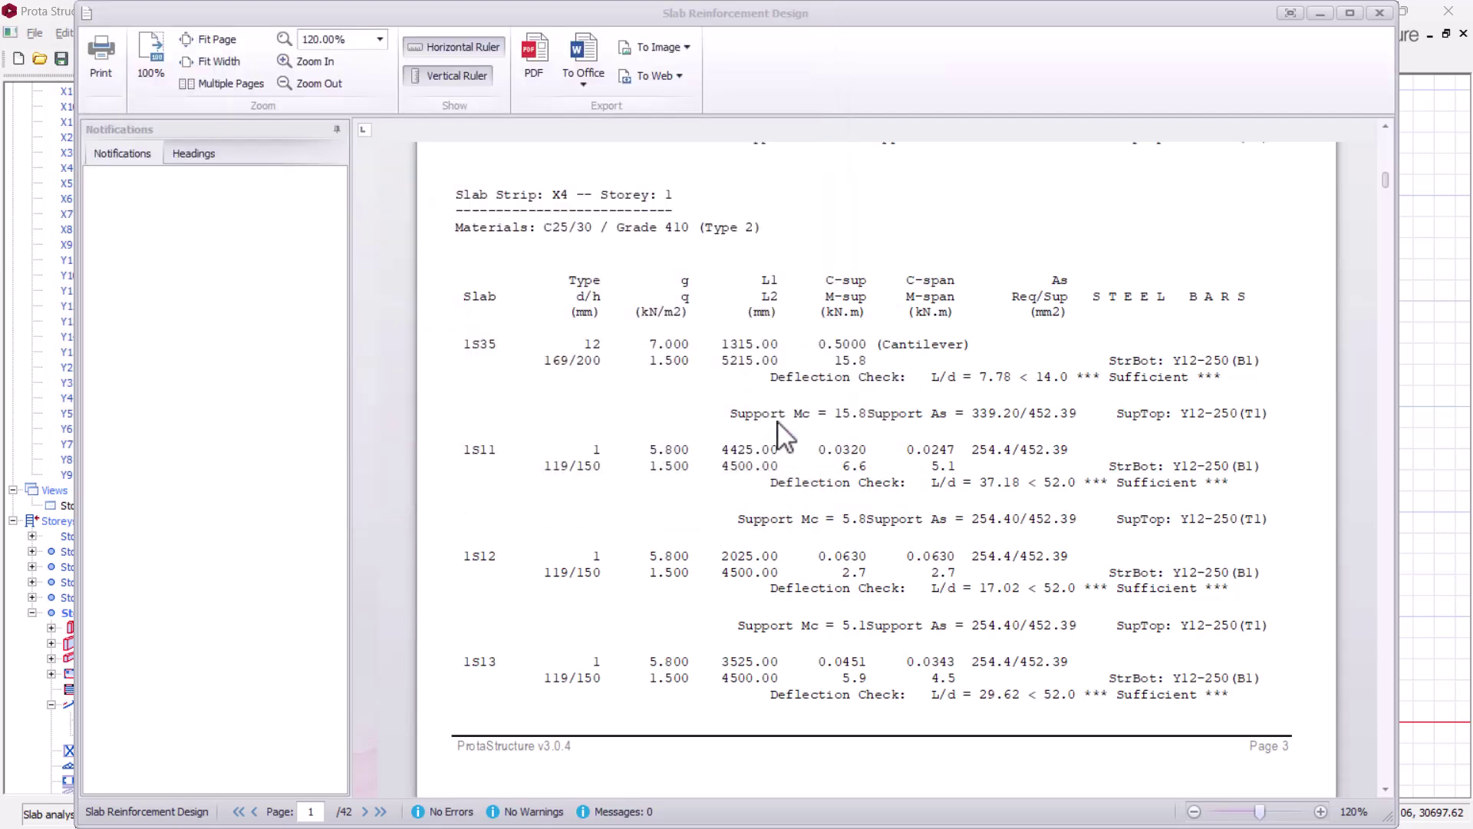
pyautogui.scroll(-8, 1269, 145)
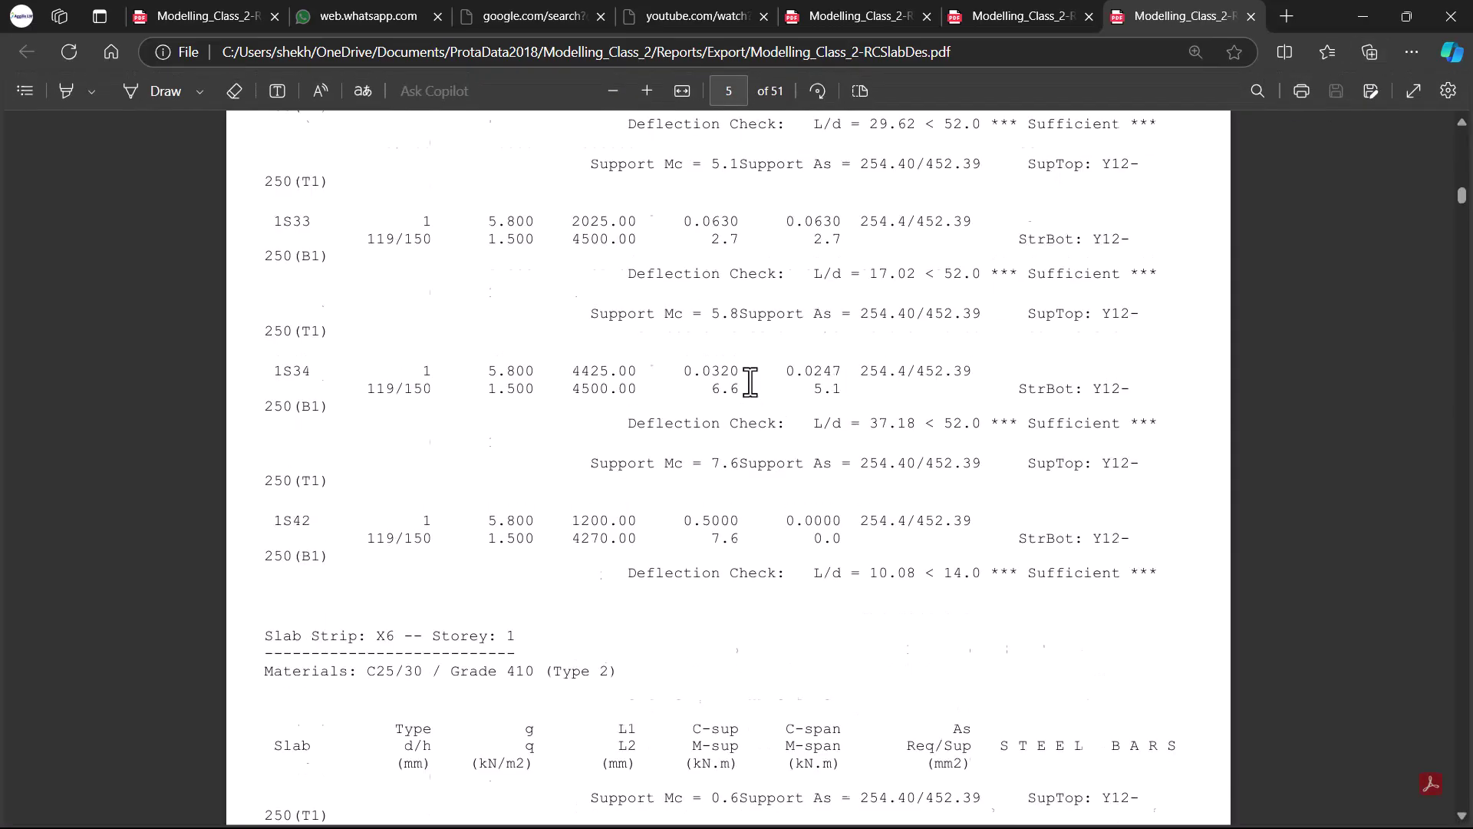
pyautogui.click(1363, 18)
# Skim the remaining Storey 1 strip results, then close the report and the slab analysis and design dialog
pyautogui.scroll(-10, 881, 350)
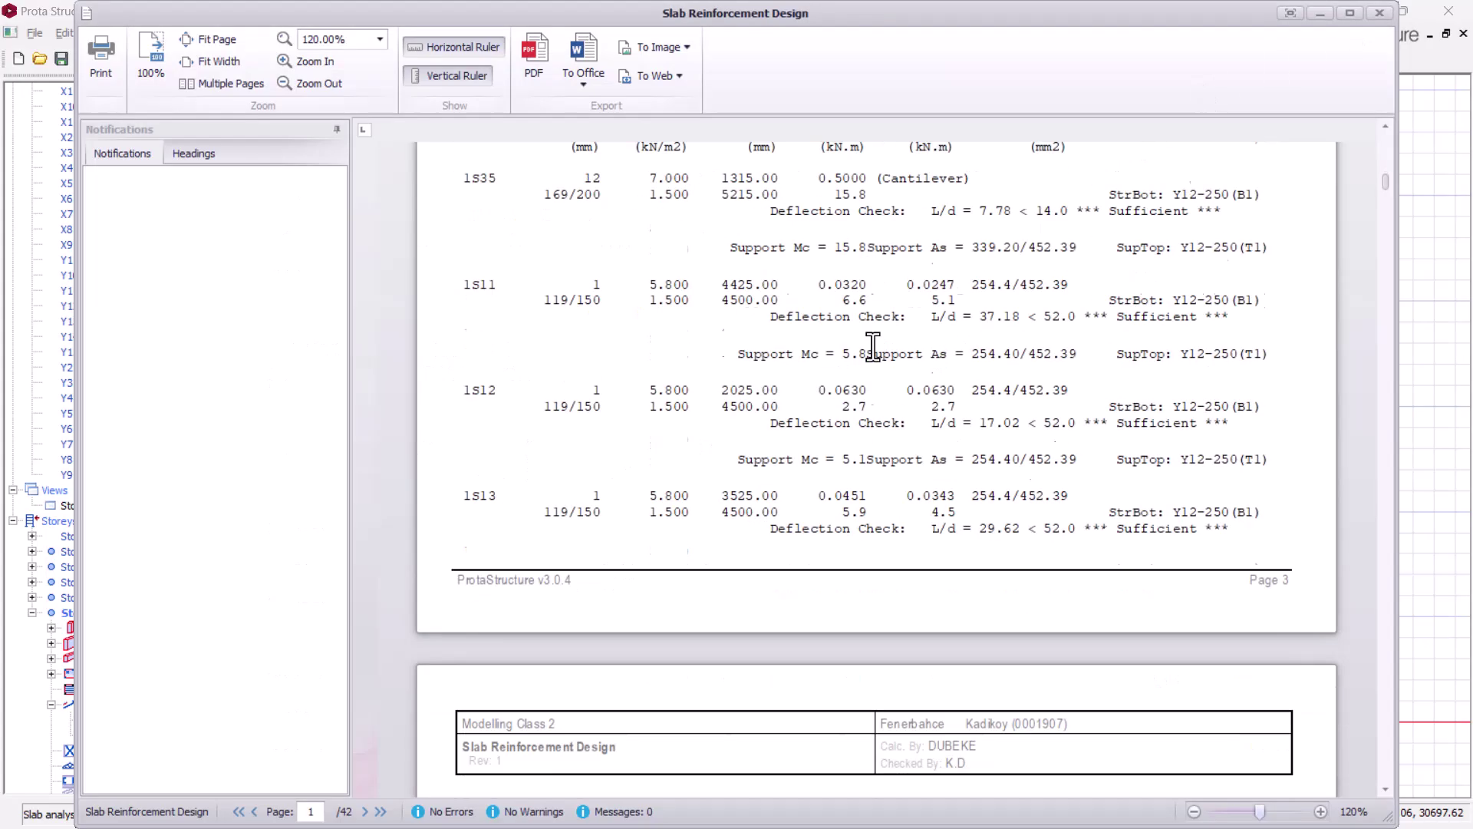
pyautogui.scroll(-15, 898, 368)
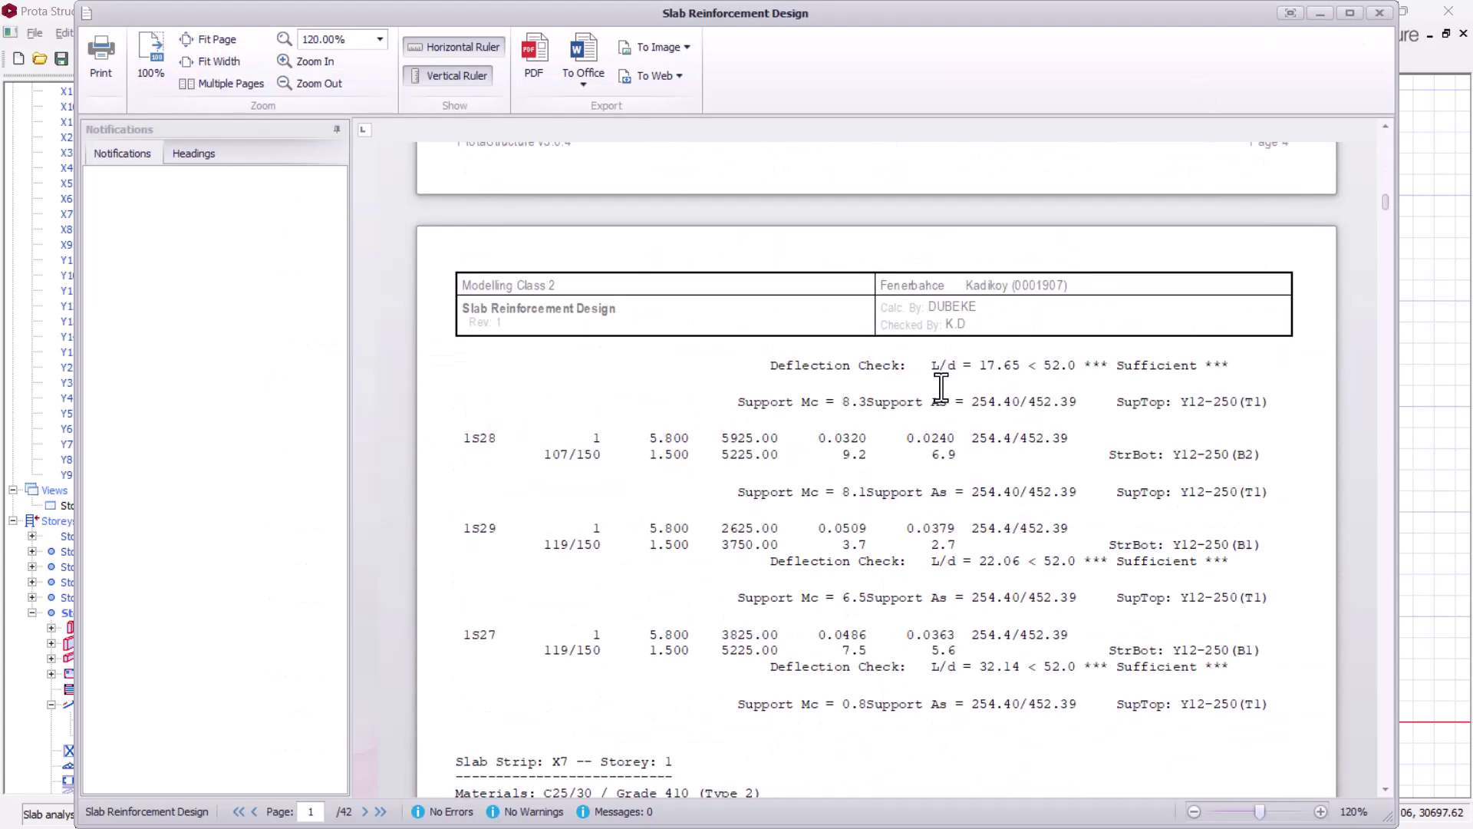
pyautogui.click(1379, 15)
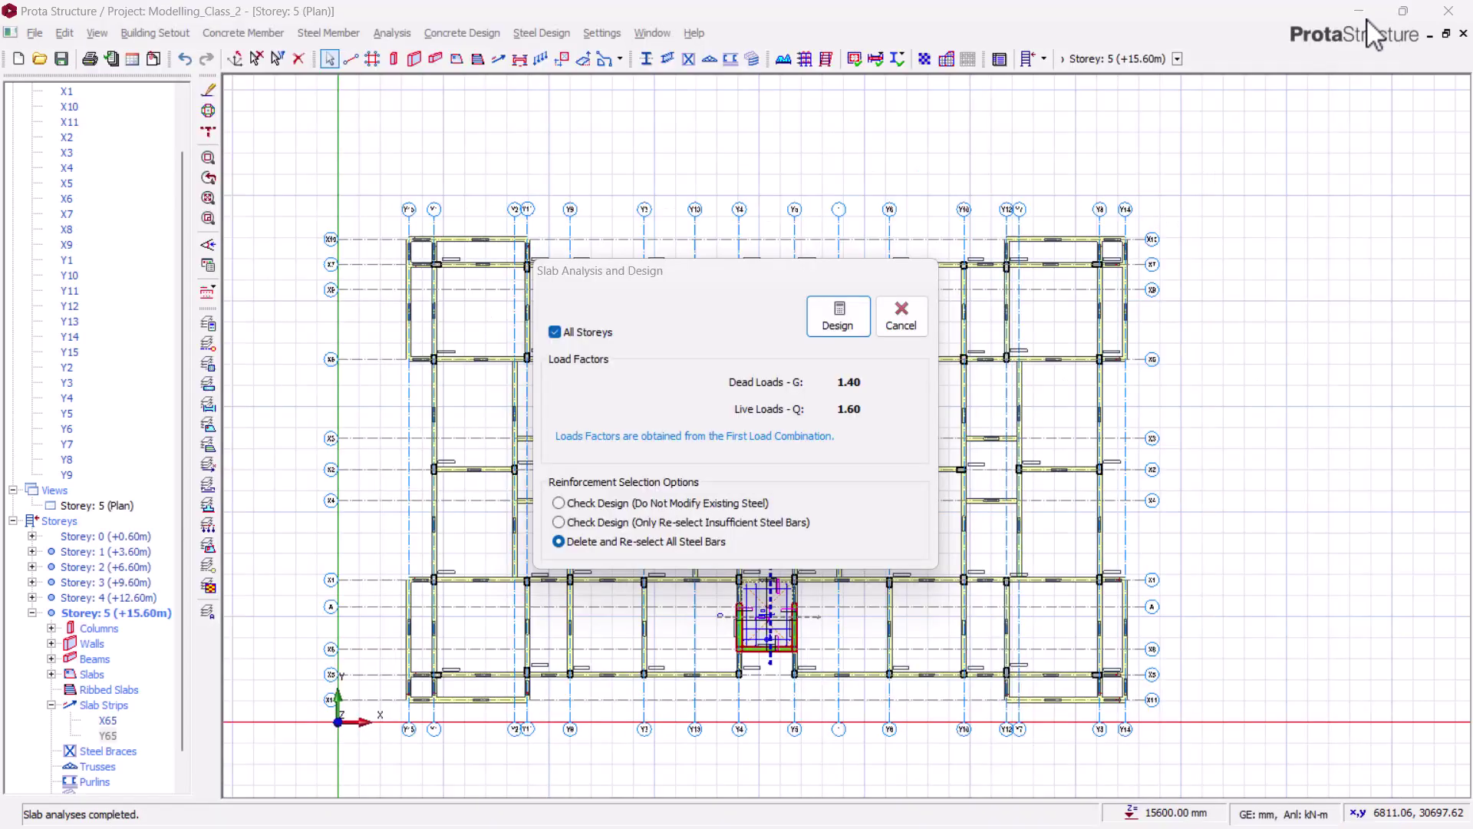
pyautogui.click(902, 317)
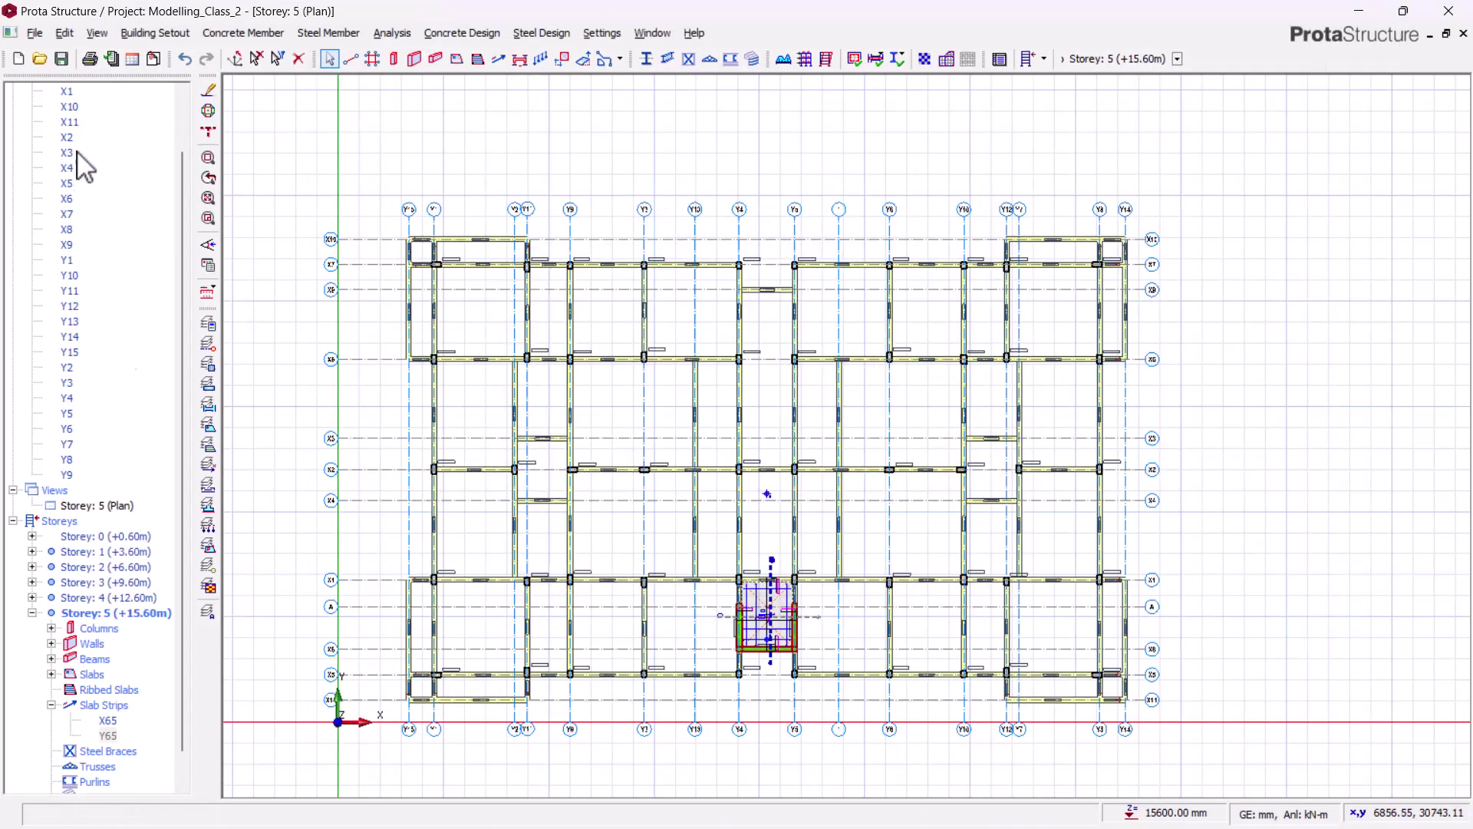
# Open the Storey 1 plan and examine the steel bars drawn in cantilever slab 1S37 and adjoining slab 1S1
pyautogui.doubleClick(97, 549)
pyautogui.scroll(5, 318, 246)
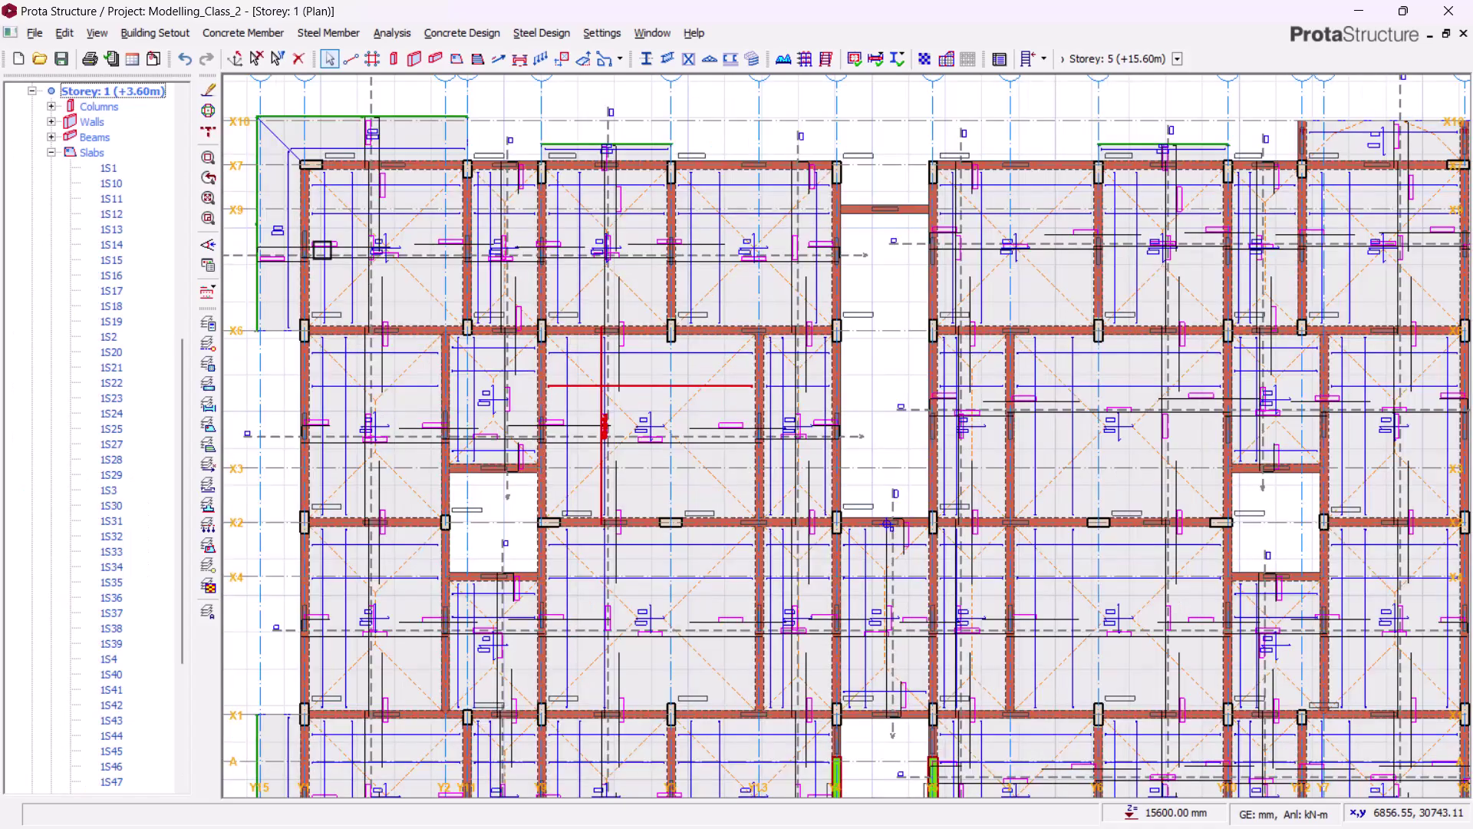
pyautogui.scroll(4, 642, 315)
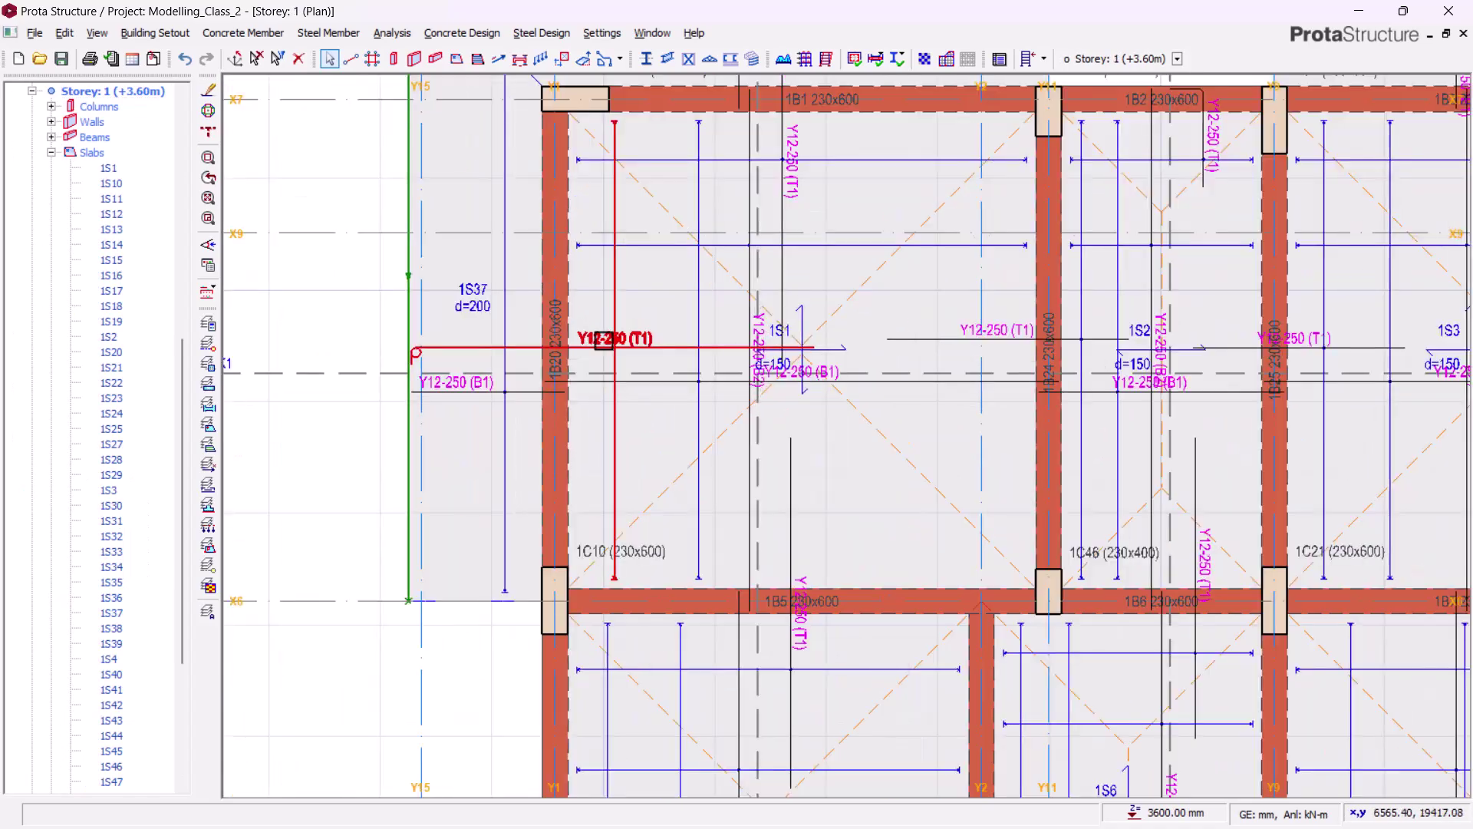
pyautogui.moveTo(670, 461); pyautogui.dragTo(642, 472, button='middle')
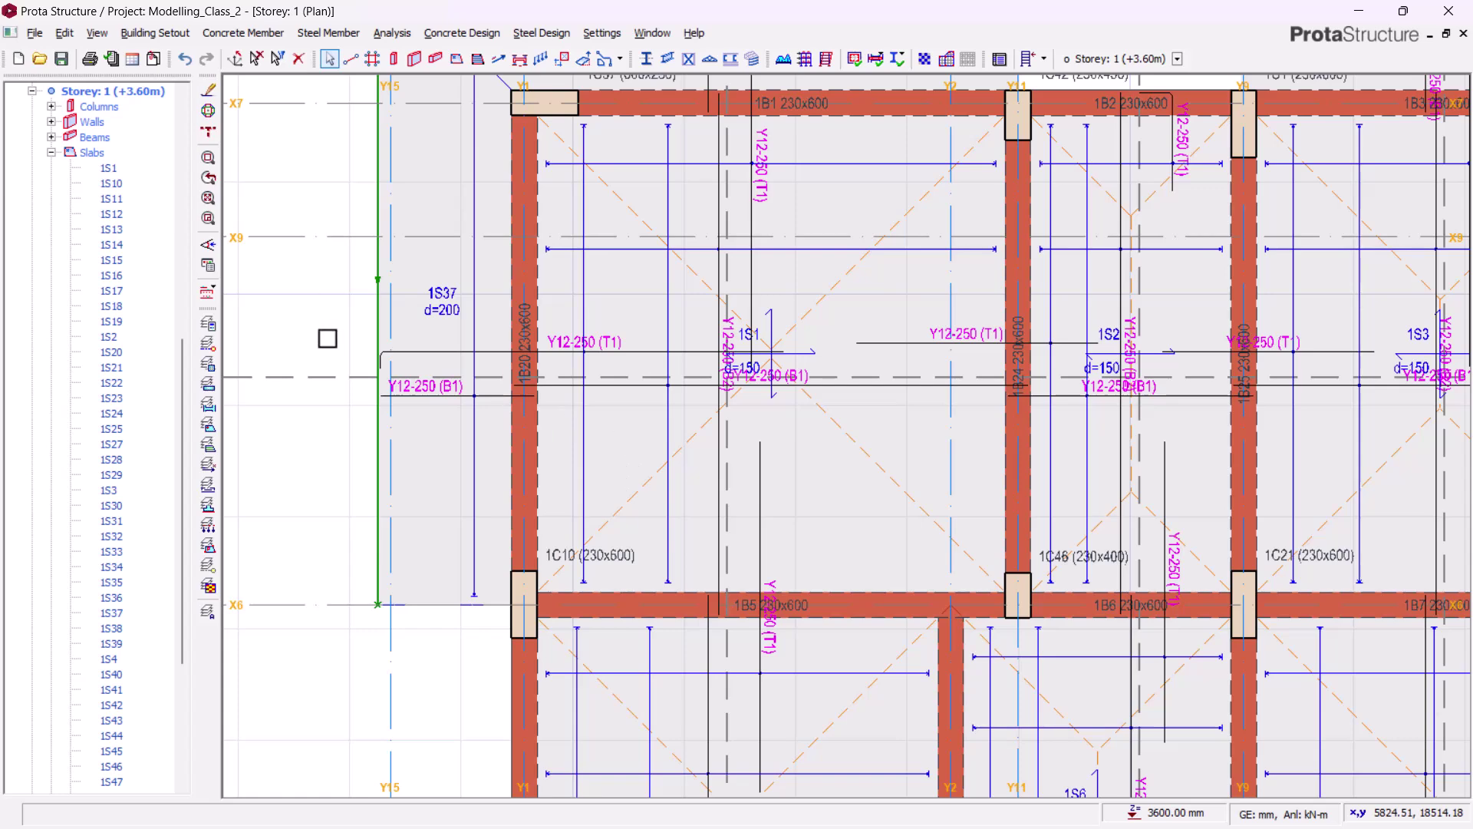
pyautogui.scroll(3, 383, 353)
pyautogui.scroll(-3, 319, 392)
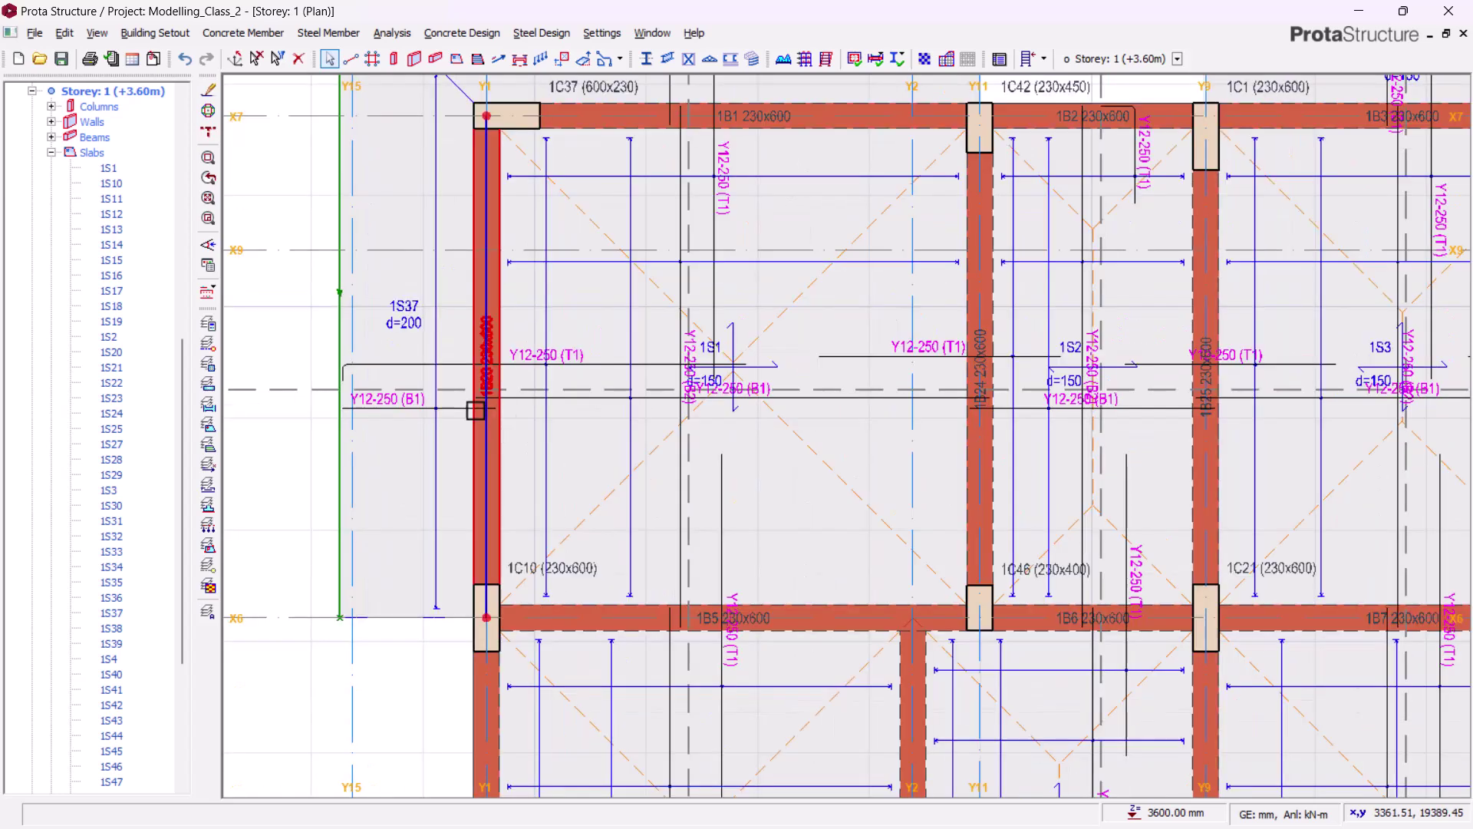
pyautogui.moveTo(476, 411); pyautogui.dragTo(581, 419, button='middle')
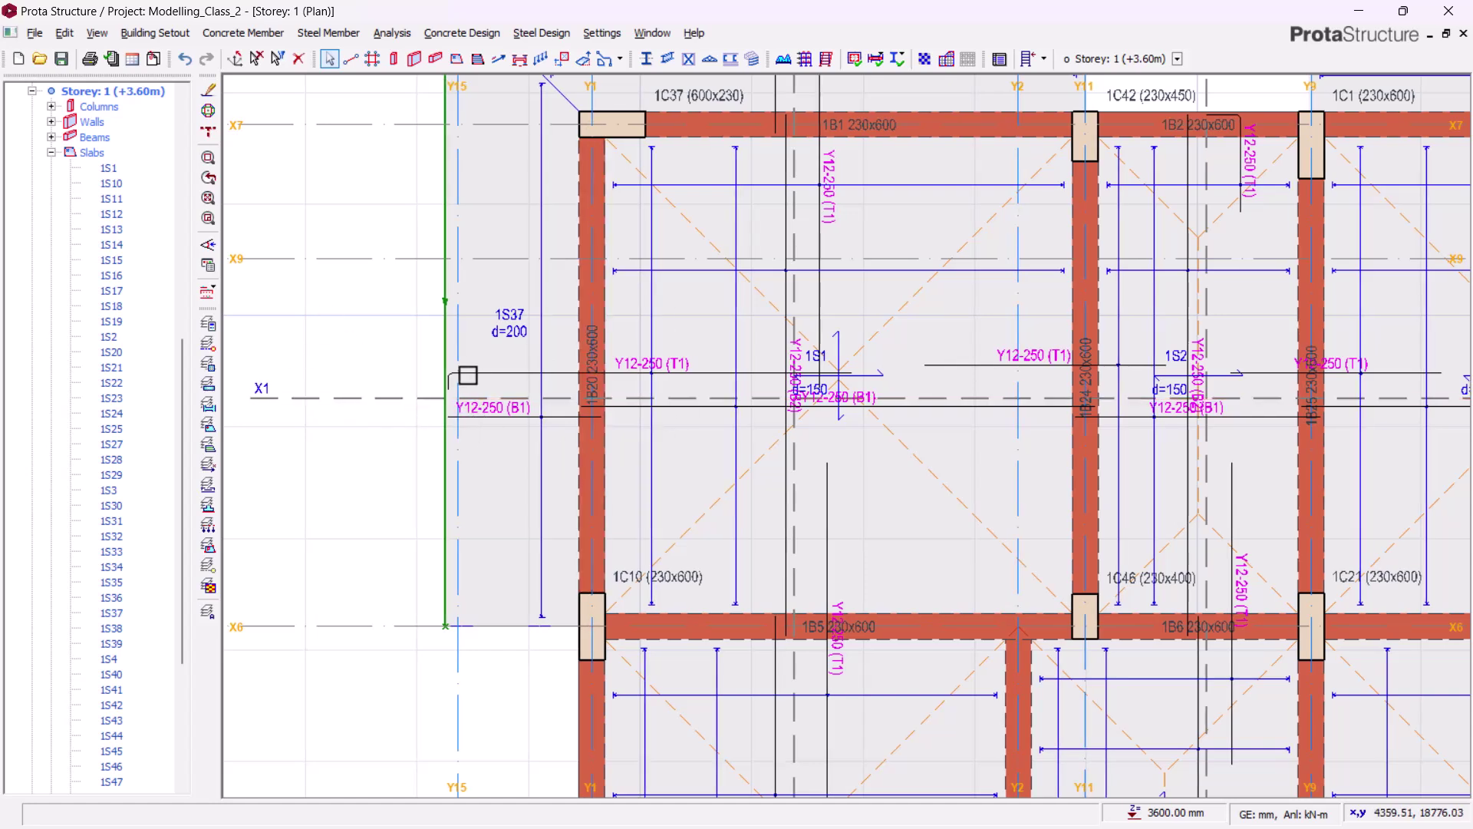
# Select the Y12-250 (T1) bar crossing beam 1B20 and inspect it along with the Y12-250 (B1) bar in slab 1S1
pyautogui.click(643, 371)
pyautogui.scroll(1, 604, 374)
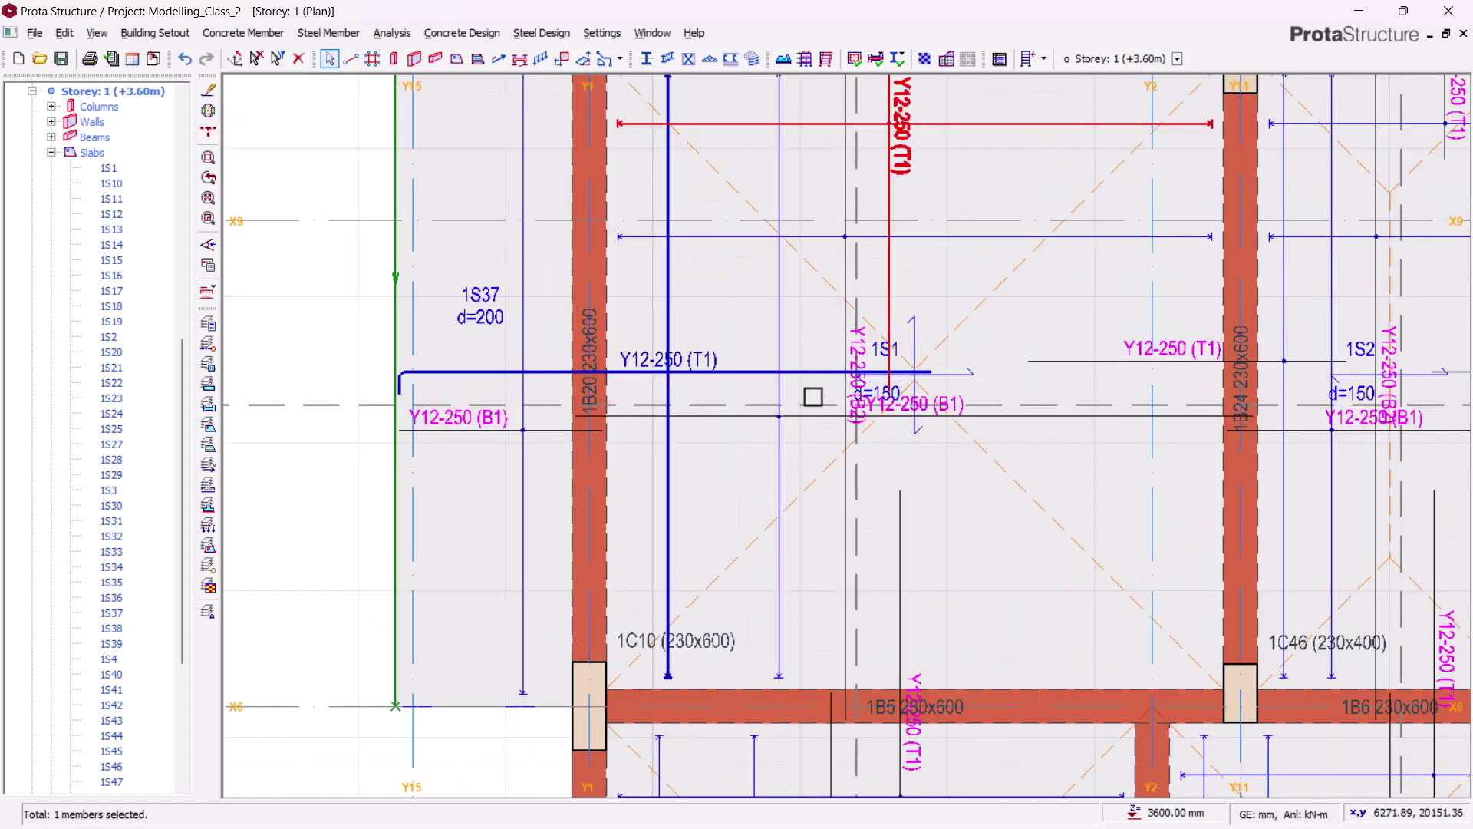
pyautogui.scroll(-1, 829, 393)
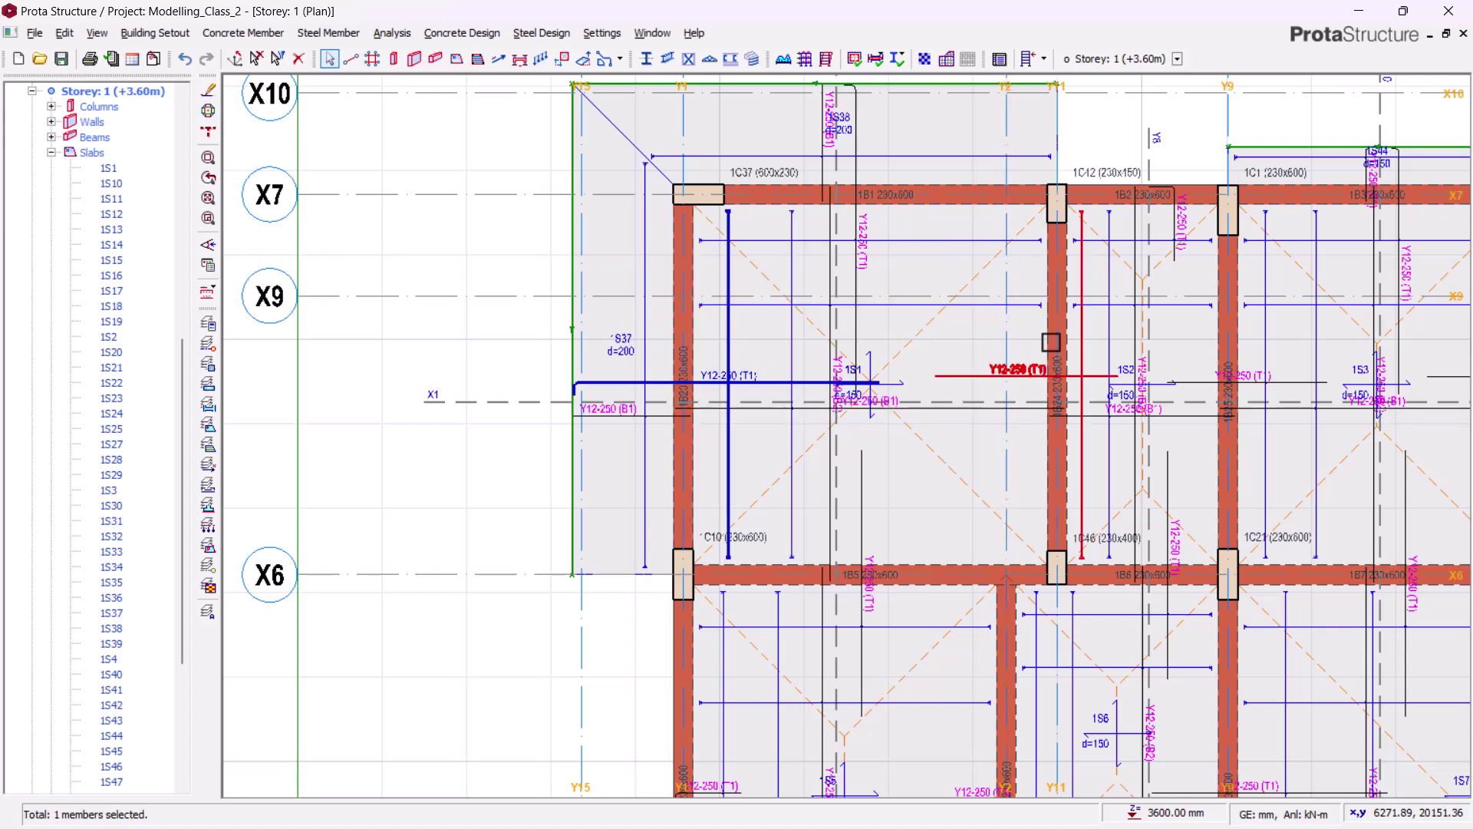
pyautogui.scroll(1, 617, 341)
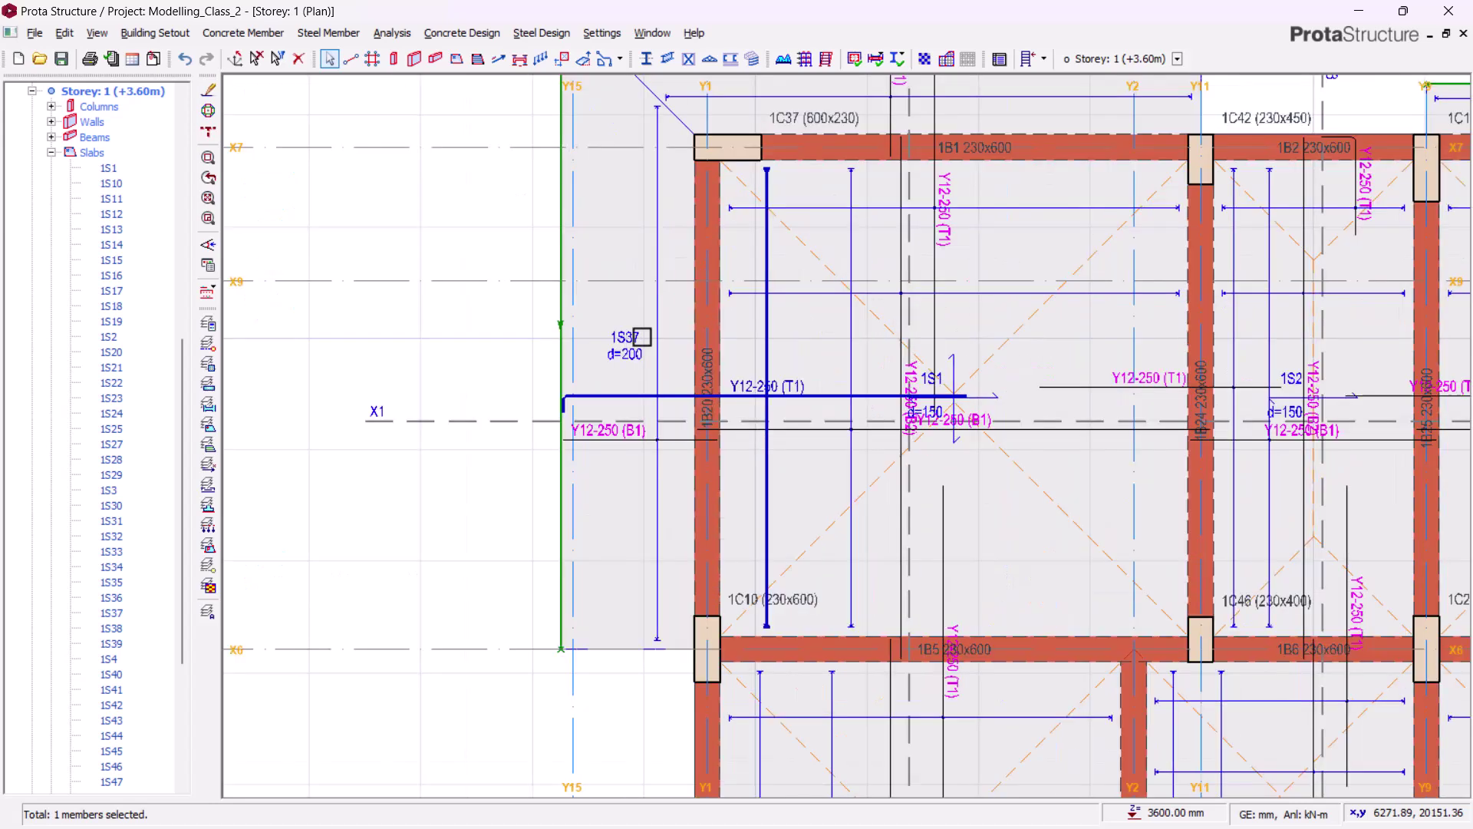
pyautogui.scroll(-1, 545, 379)
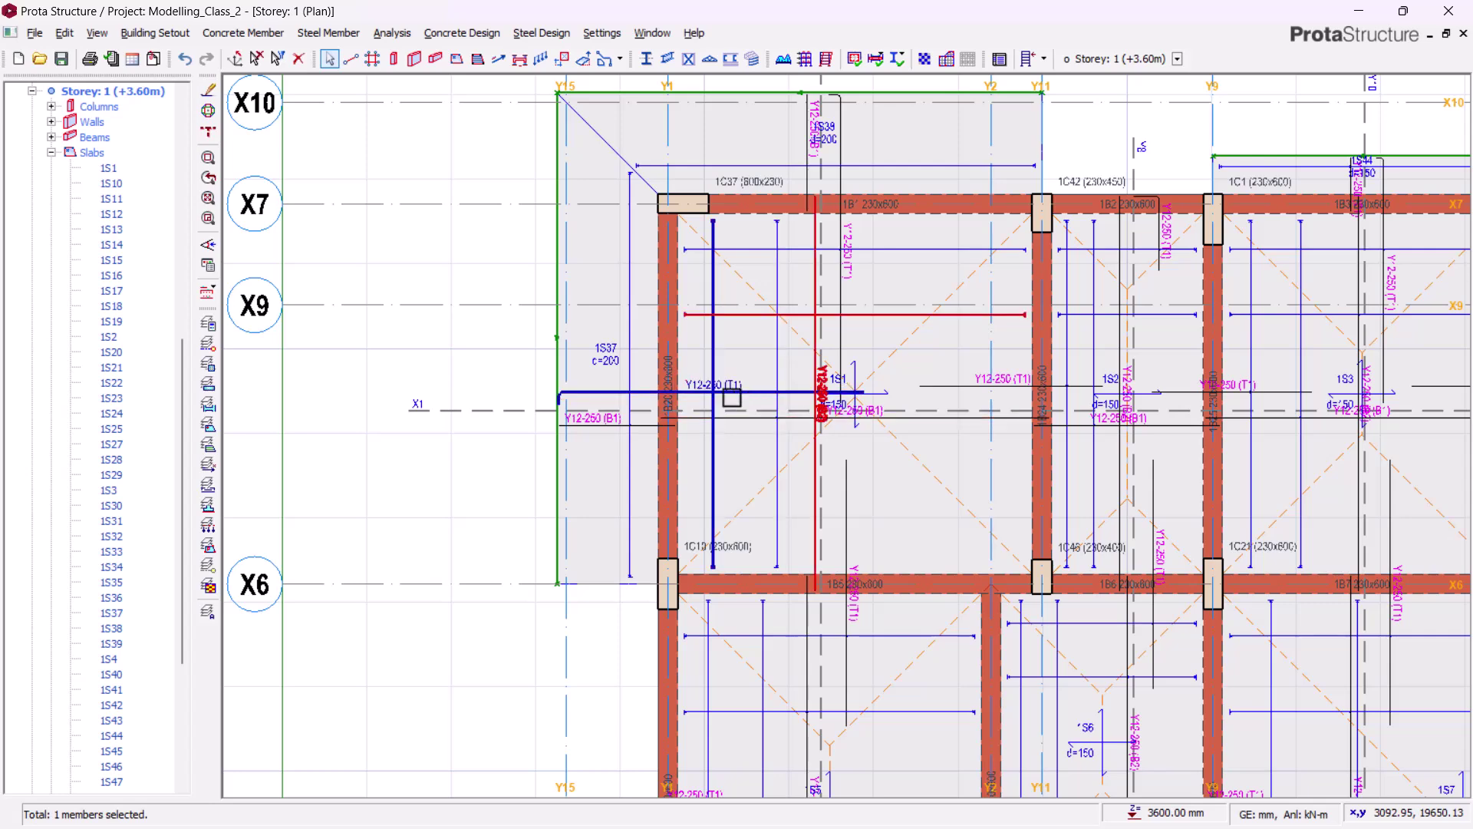
pyautogui.scroll(2, 611, 379)
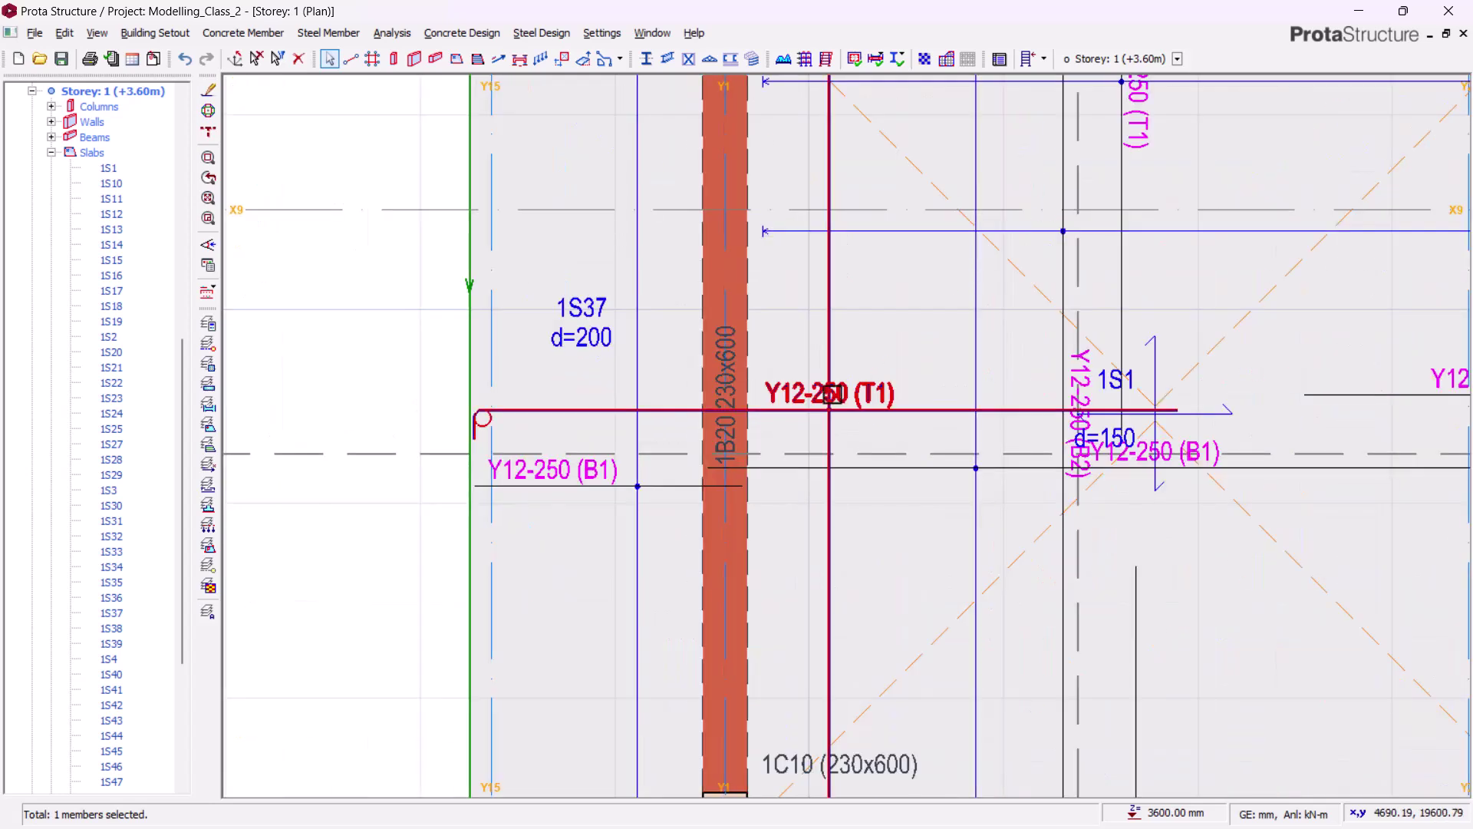
pyautogui.scroll(-1, 834, 394)
pyautogui.moveTo(918, 490); pyautogui.dragTo(762, 480, button='middle')
pyautogui.scroll(-1, 706, 313)
pyautogui.moveTo(805, 405); pyautogui.dragTo(803, 322, button='middle')
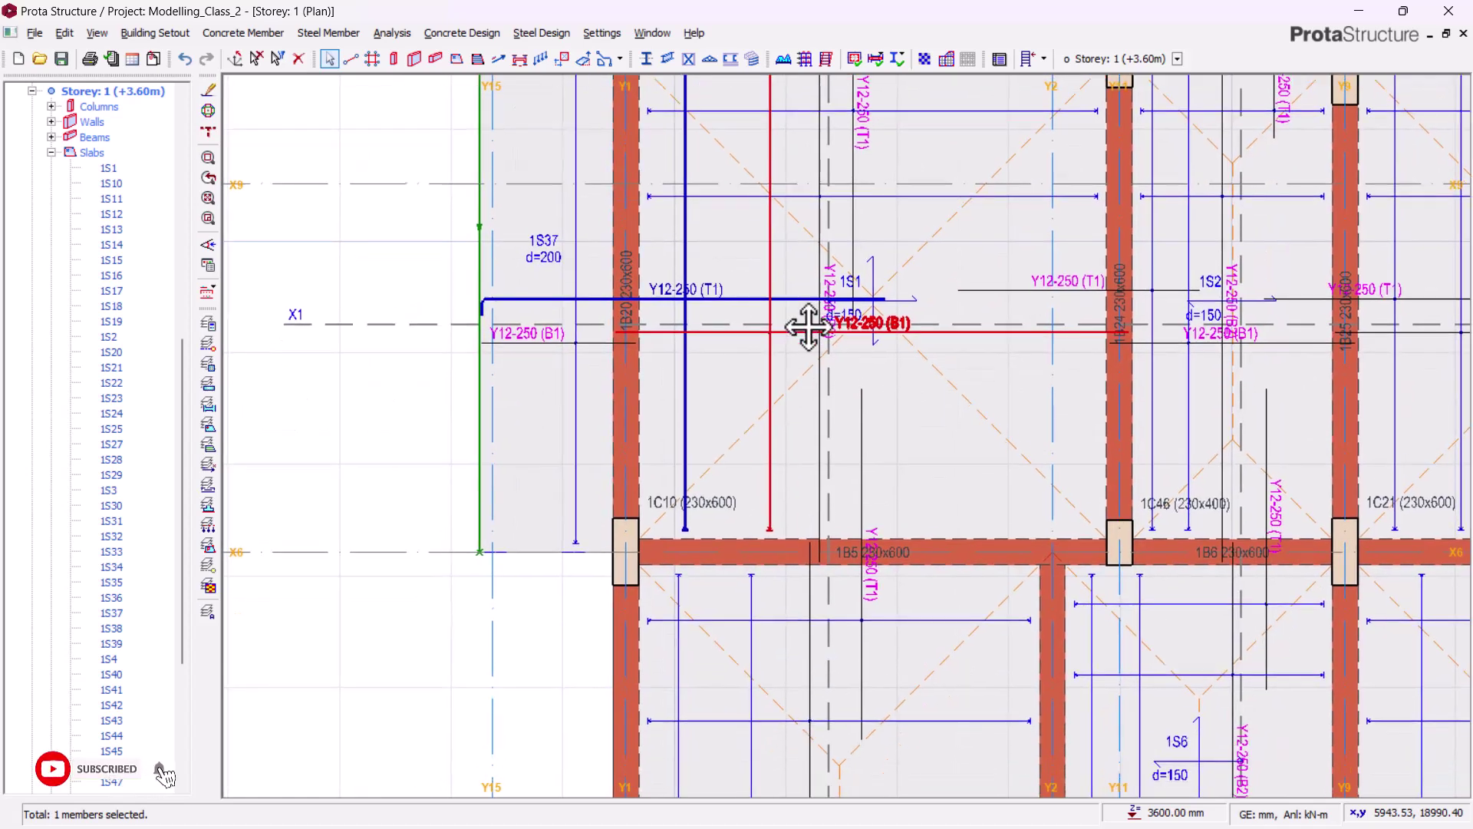
pyautogui.moveTo(847, 366); pyautogui.dragTo(784, 384, button='middle')
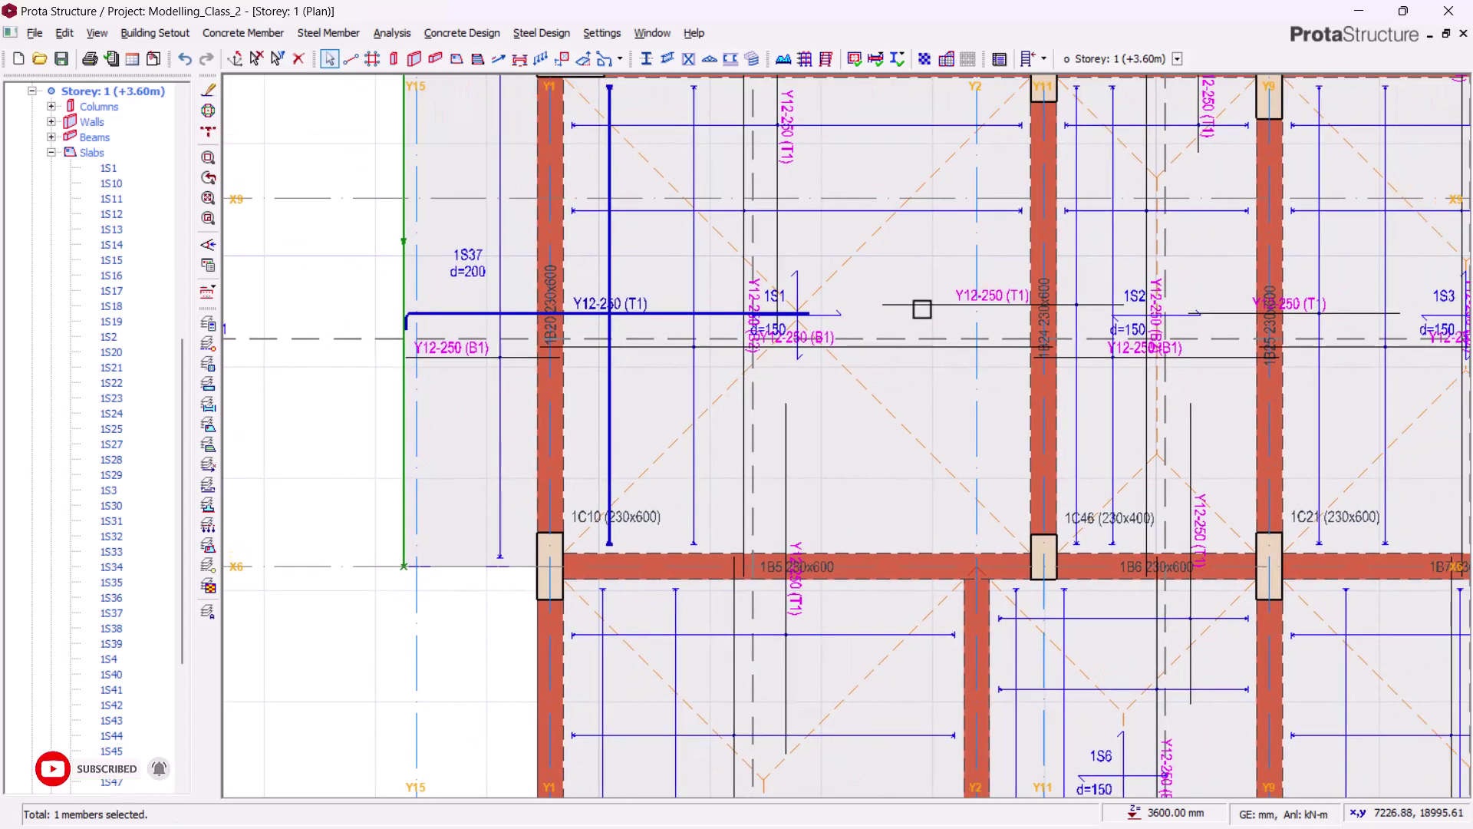
pyautogui.moveTo(1029, 444); pyautogui.dragTo(863, 426, button='middle')
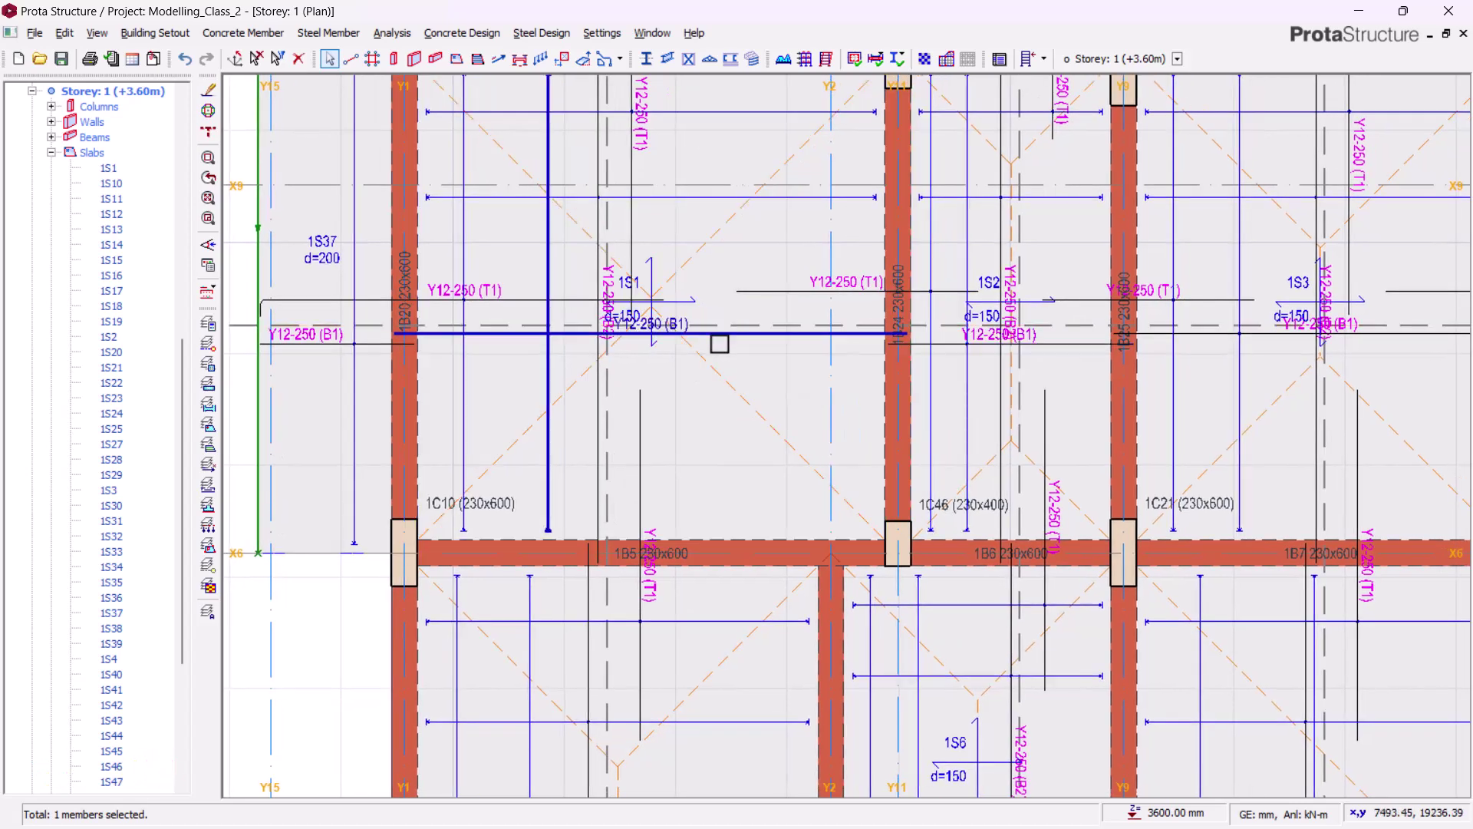
# Inspect the top and bottom bars along strip X1 through slabs 1S2, 1S3 and 1S4
pyautogui.scroll(-2, 719, 344)
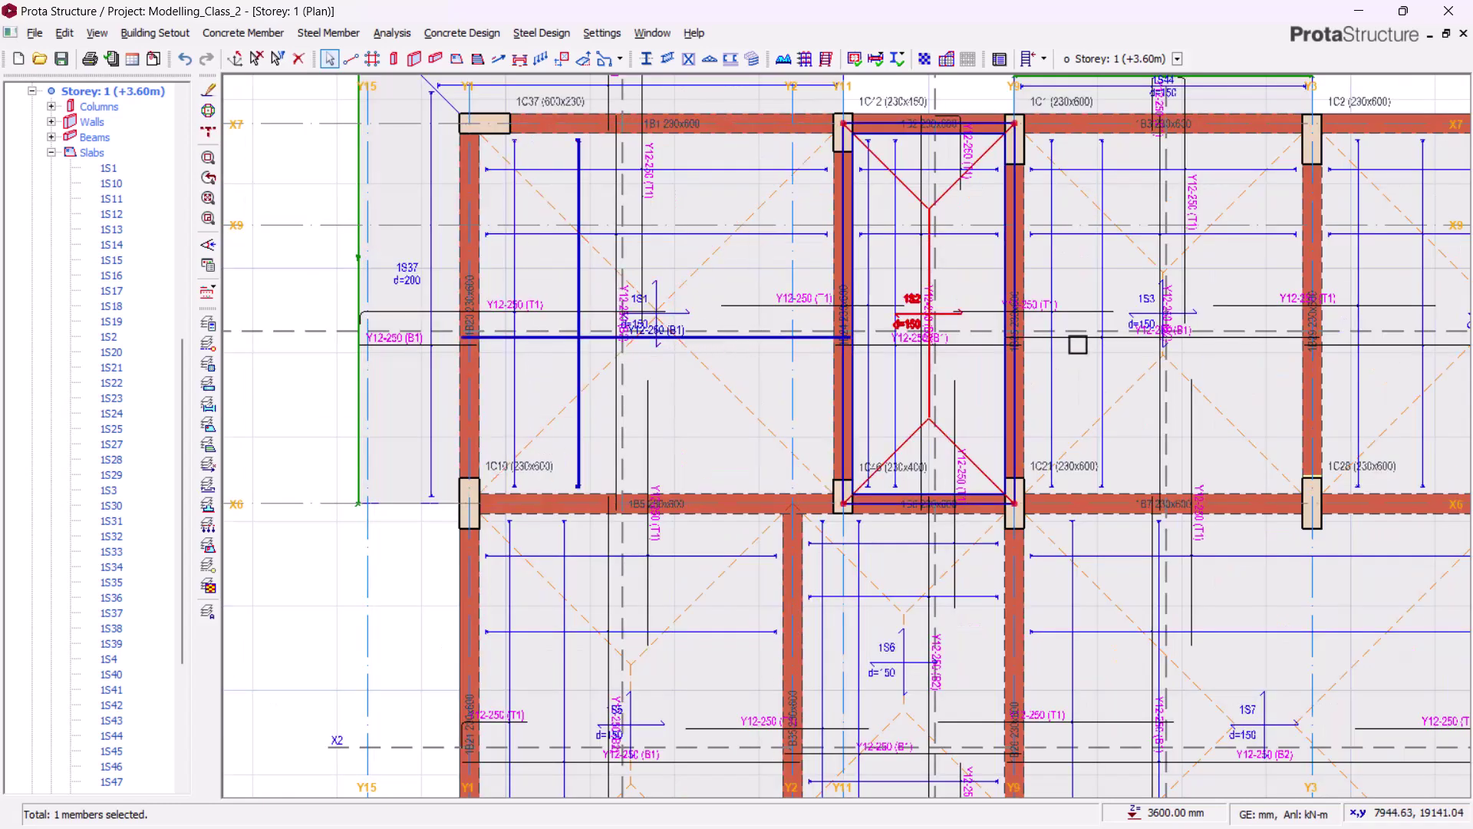
pyautogui.scroll(3, 782, 371)
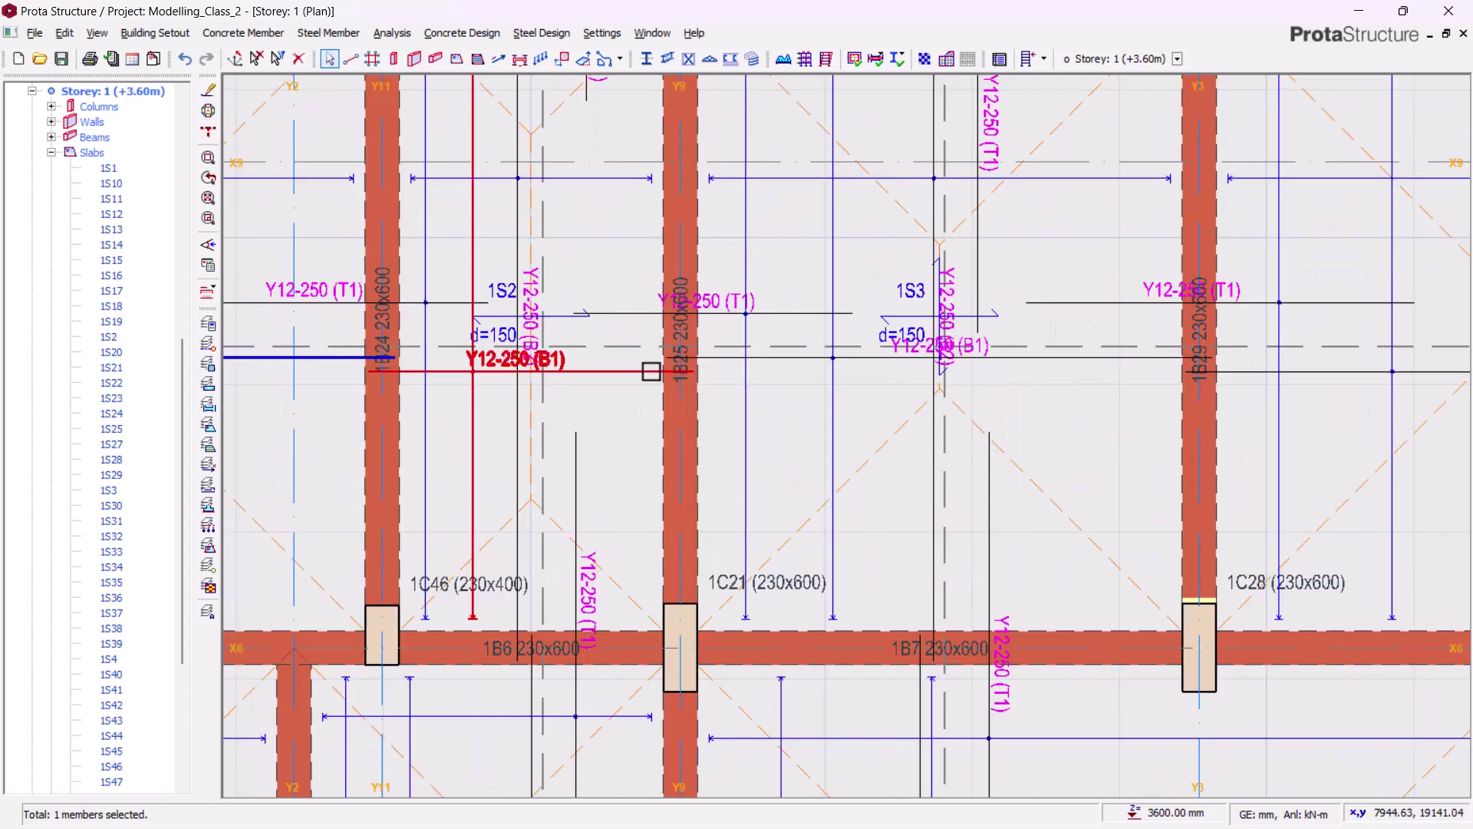
pyautogui.scroll(-1, 850, 360)
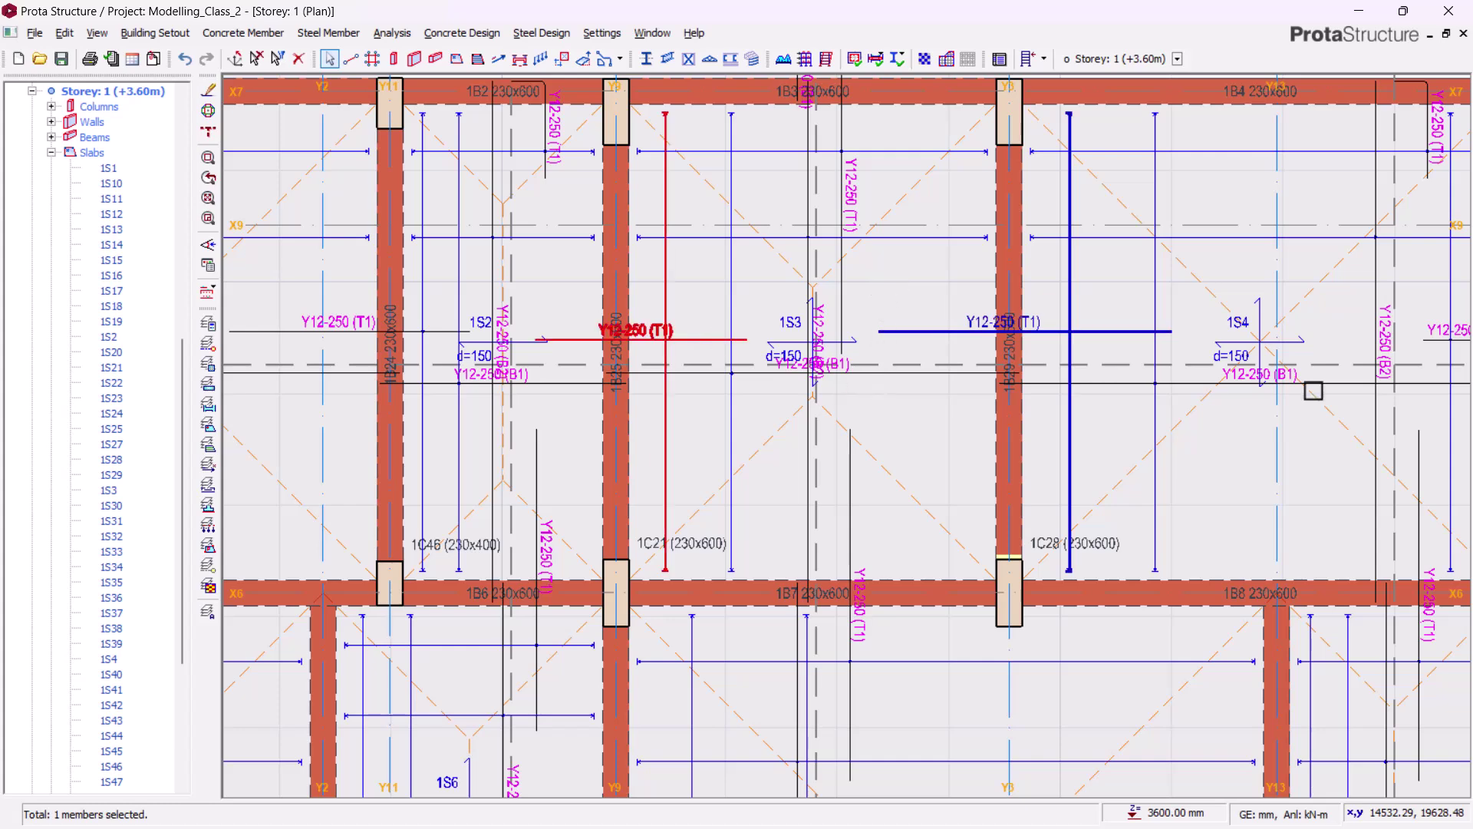
pyautogui.scroll(-1, 856, 419)
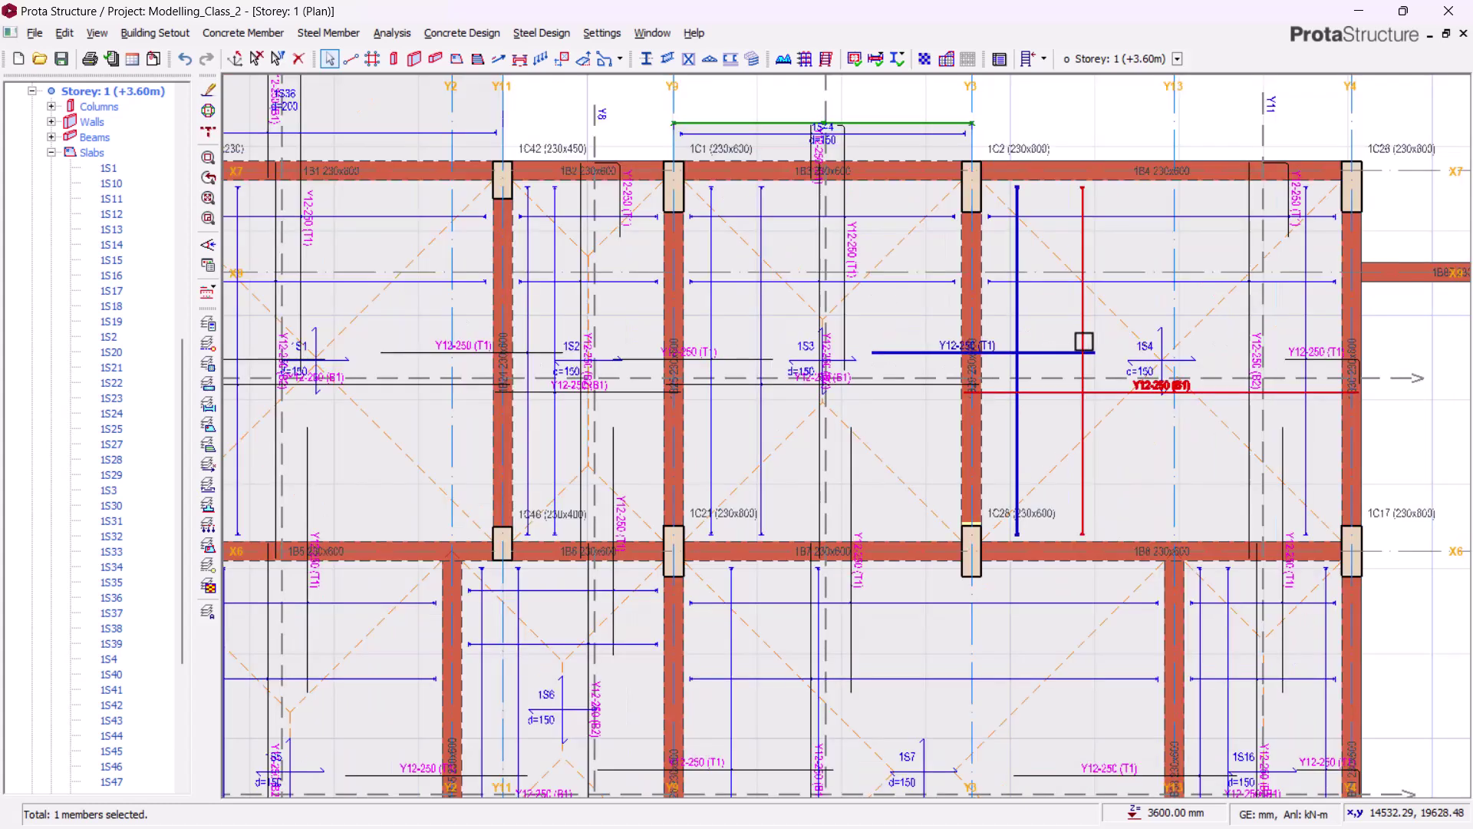
# Review the slab strips and reinforcement layout across the whole Storey 1 plan
pyautogui.scroll(-2, 940, 247)
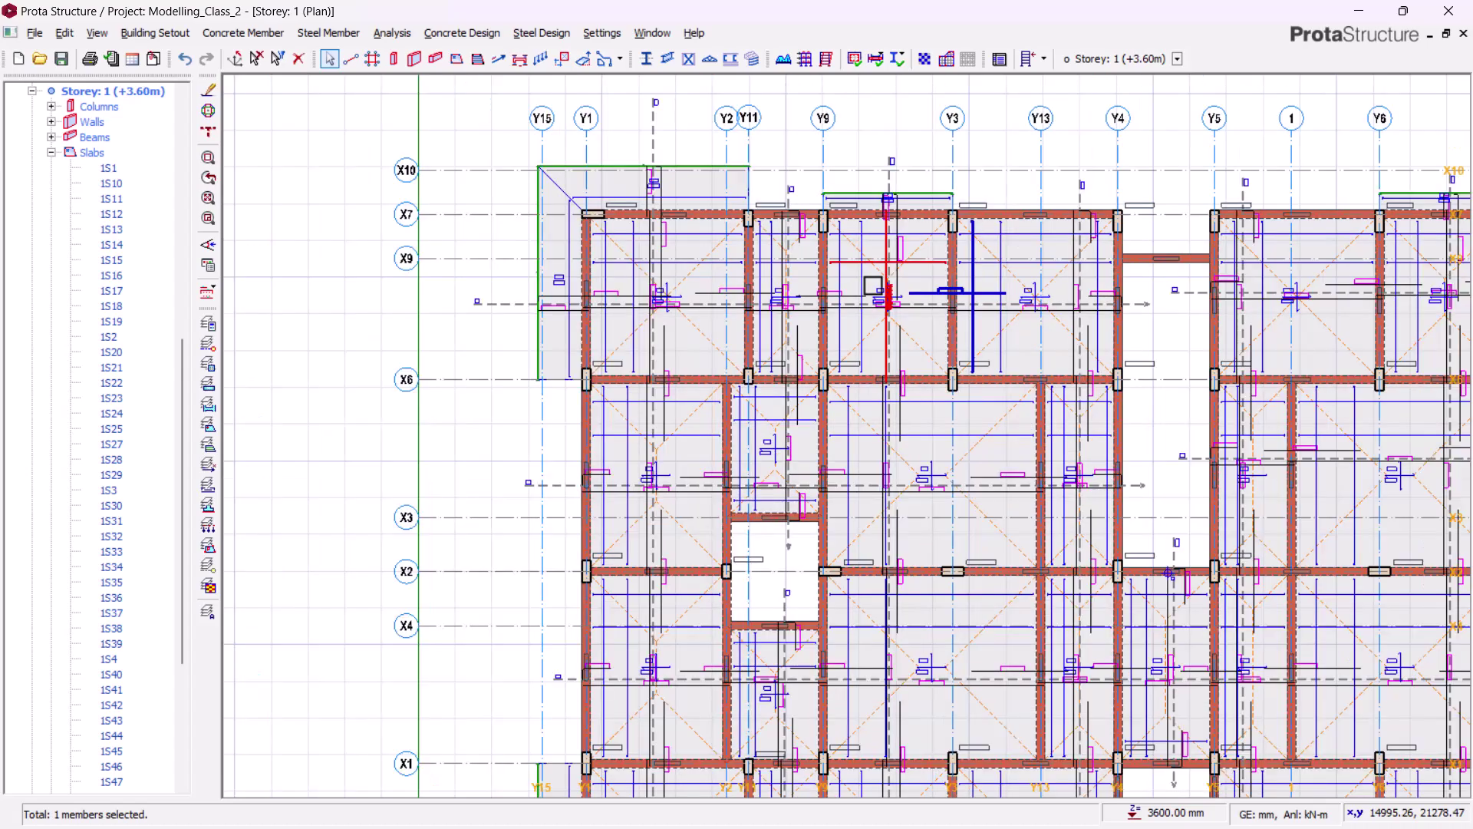
pyautogui.moveTo(901, 422); pyautogui.dragTo(599, 409, button='middle')
pyautogui.scroll(-2, 816, 296)
pyautogui.scroll(5, 832, 460)
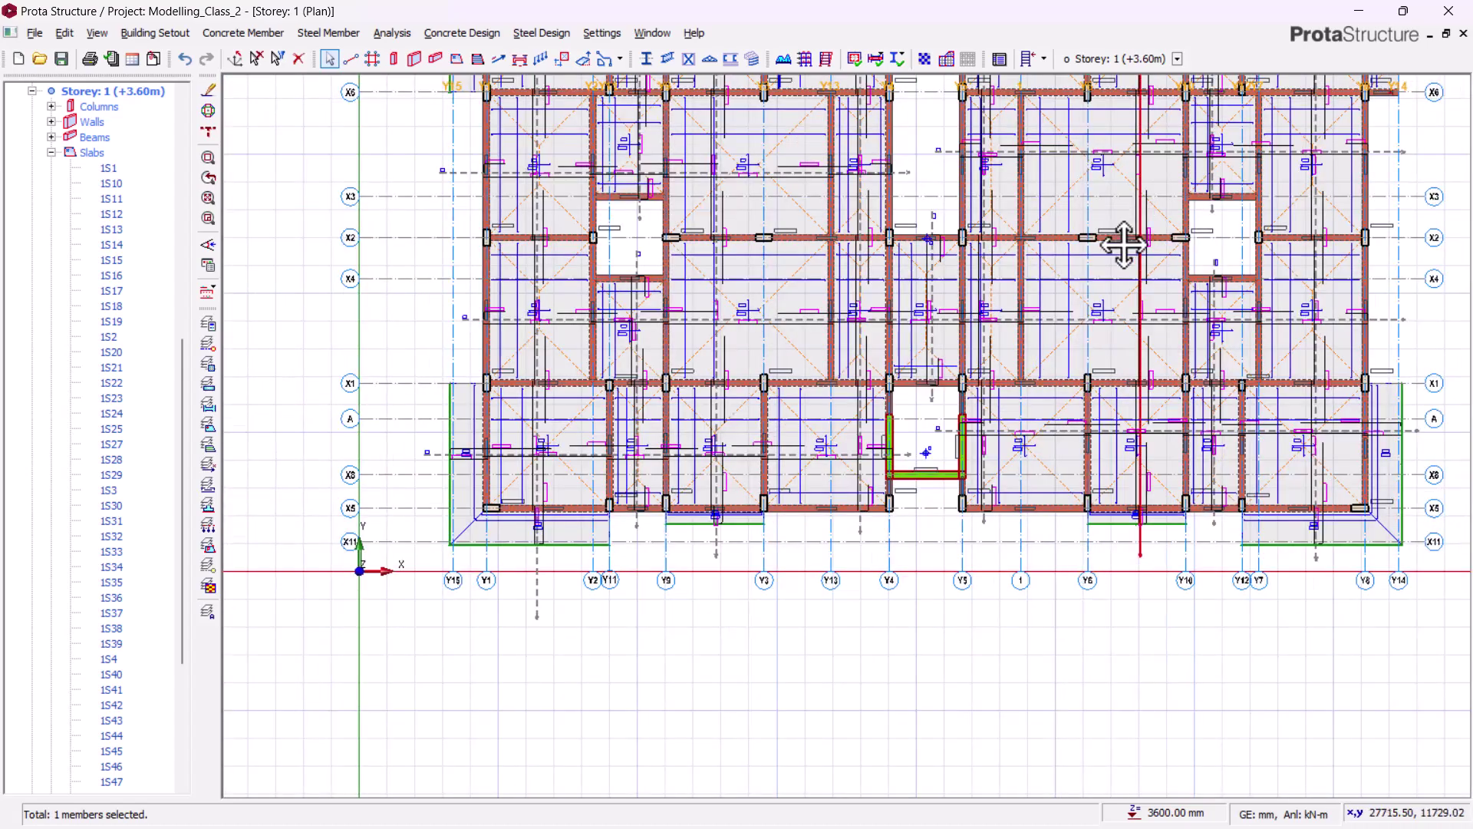
pyautogui.moveTo(1123, 244); pyautogui.dragTo(986, 396, button='middle')
pyautogui.moveTo(698, 267); pyautogui.dragTo(831, 283, button='middle')
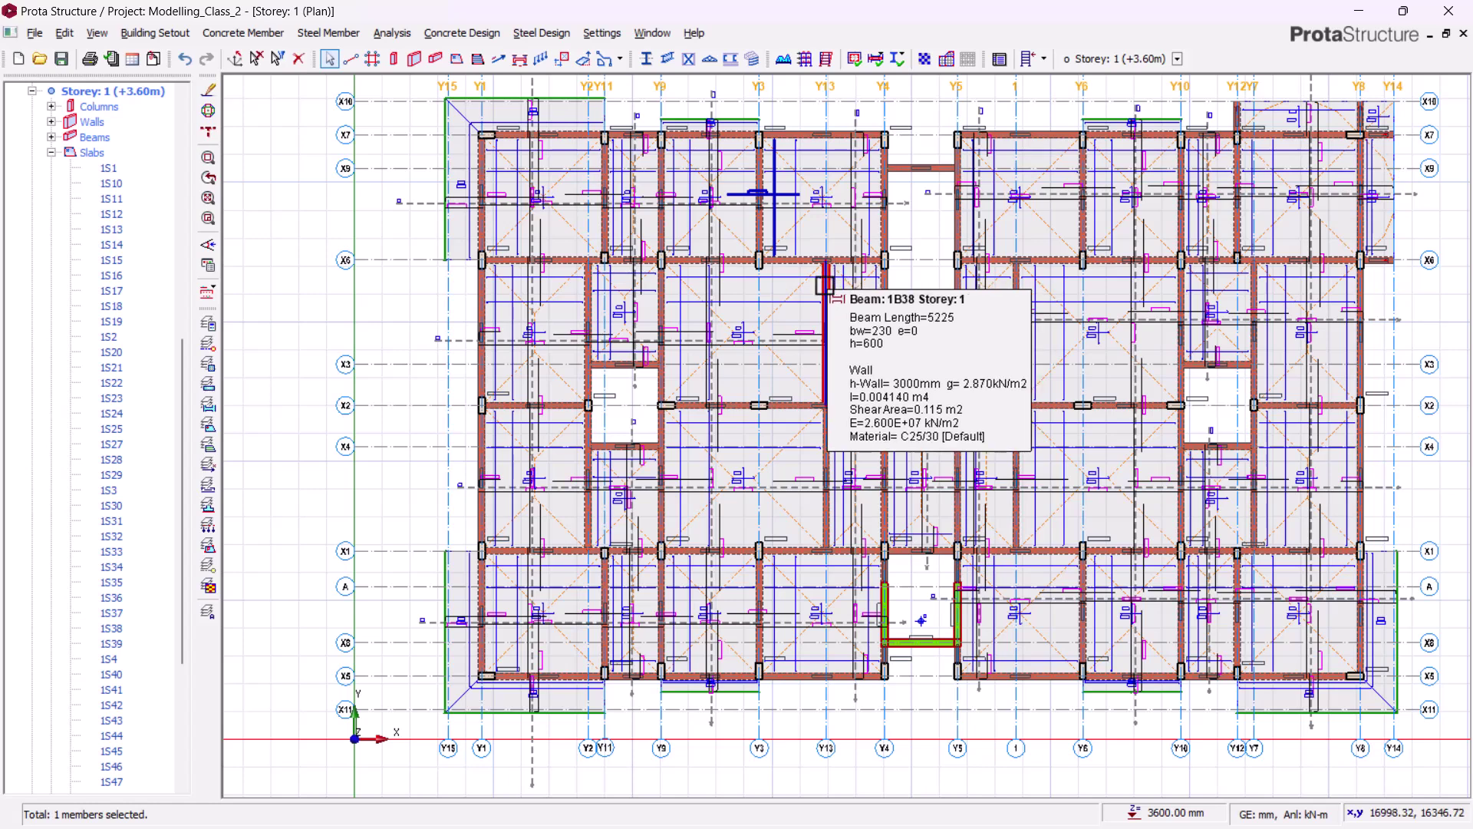
pyautogui.scroll(-2, 736, 312)
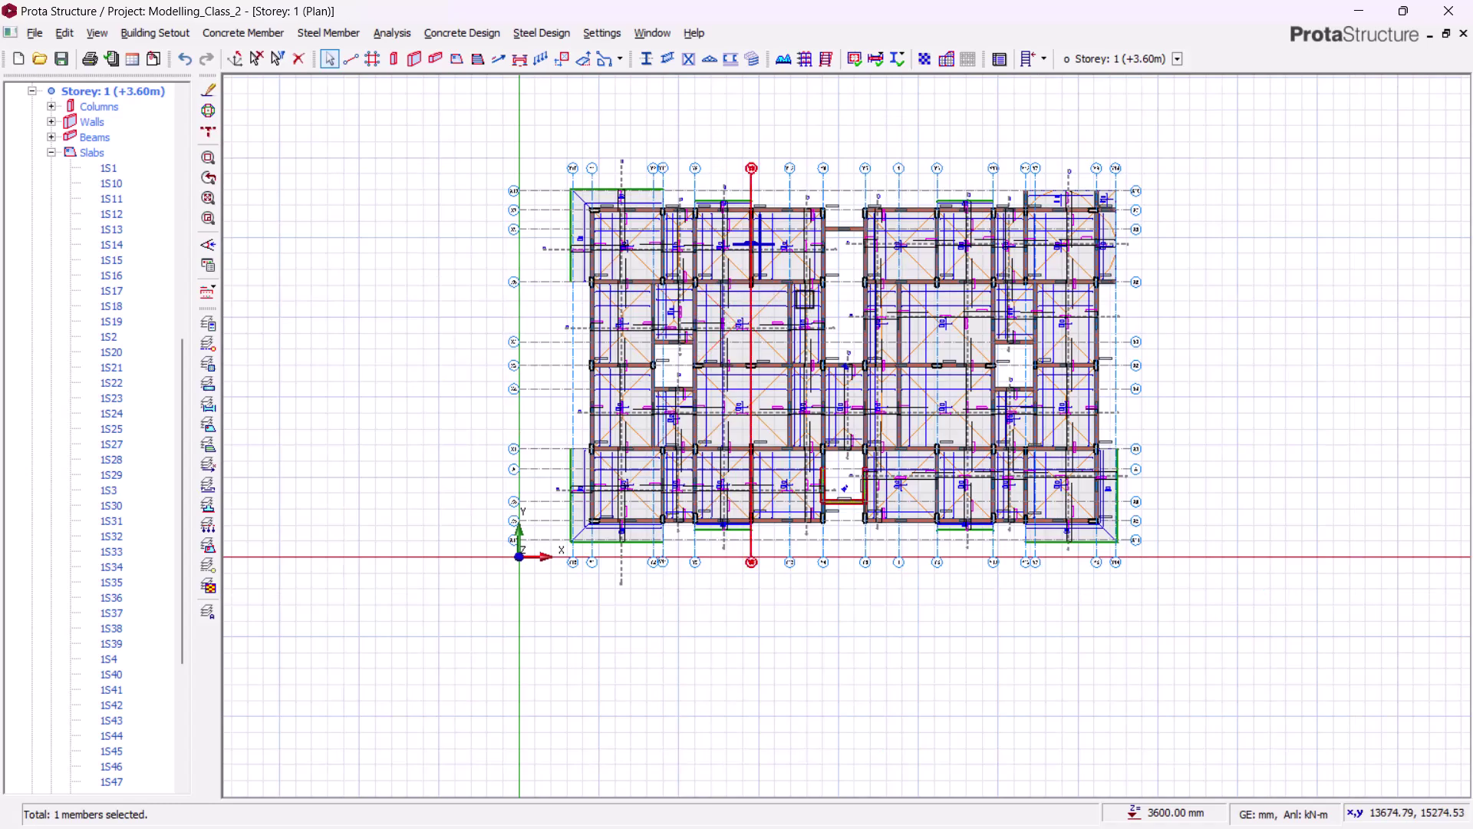